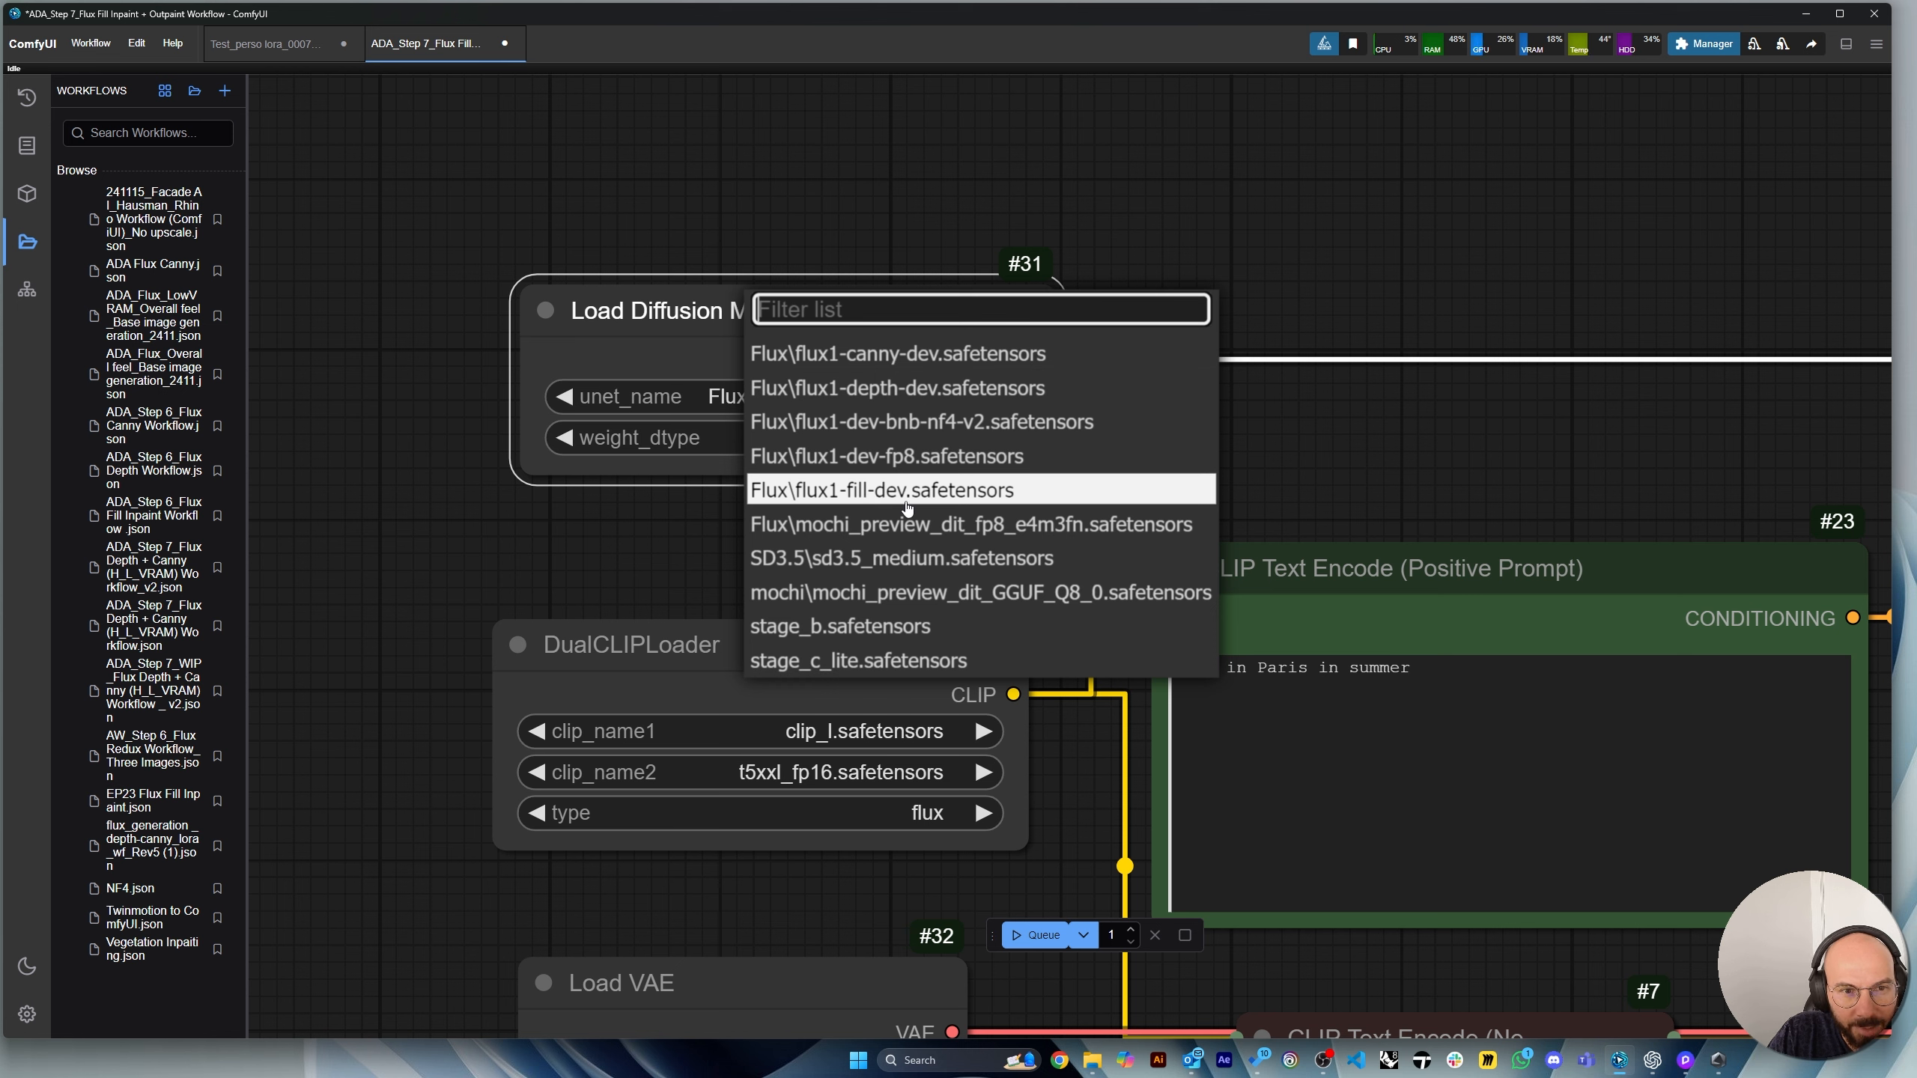
Choose Flux\flux1-fill-dev.safetensors as the unet_name of the Load Diffusion Model node.
{"action": "scroll", "coordinate": [905, 506], "scroll_direction": "up", "scroll_amount": 1}
{"action": "scroll", "coordinate": [906, 507], "scroll_direction": "down", "scroll_amount": 2}
{"action": "scroll", "coordinate": [905, 509], "scroll_direction": "up", "scroll_amount": 4}
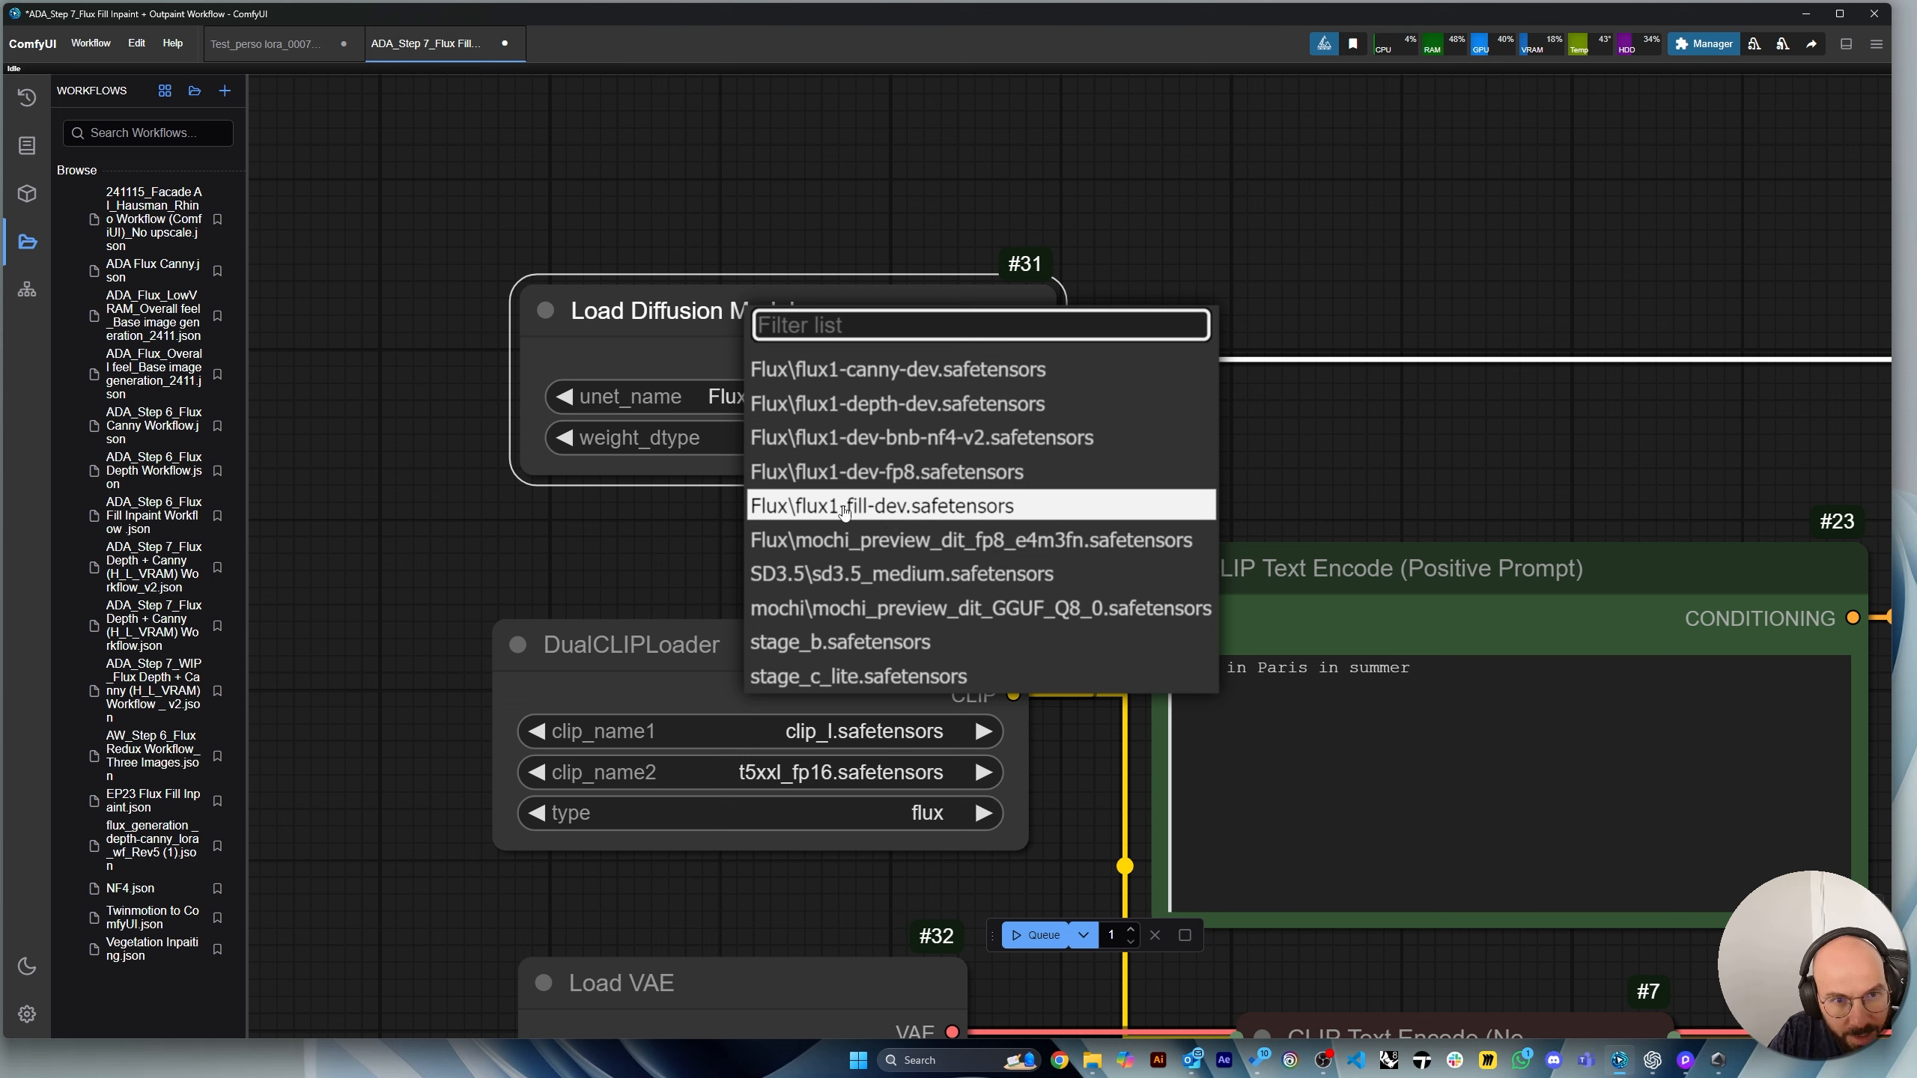
{"action": "scroll", "coordinate": [890, 392], "scroll_direction": "down", "scroll_amount": 2}
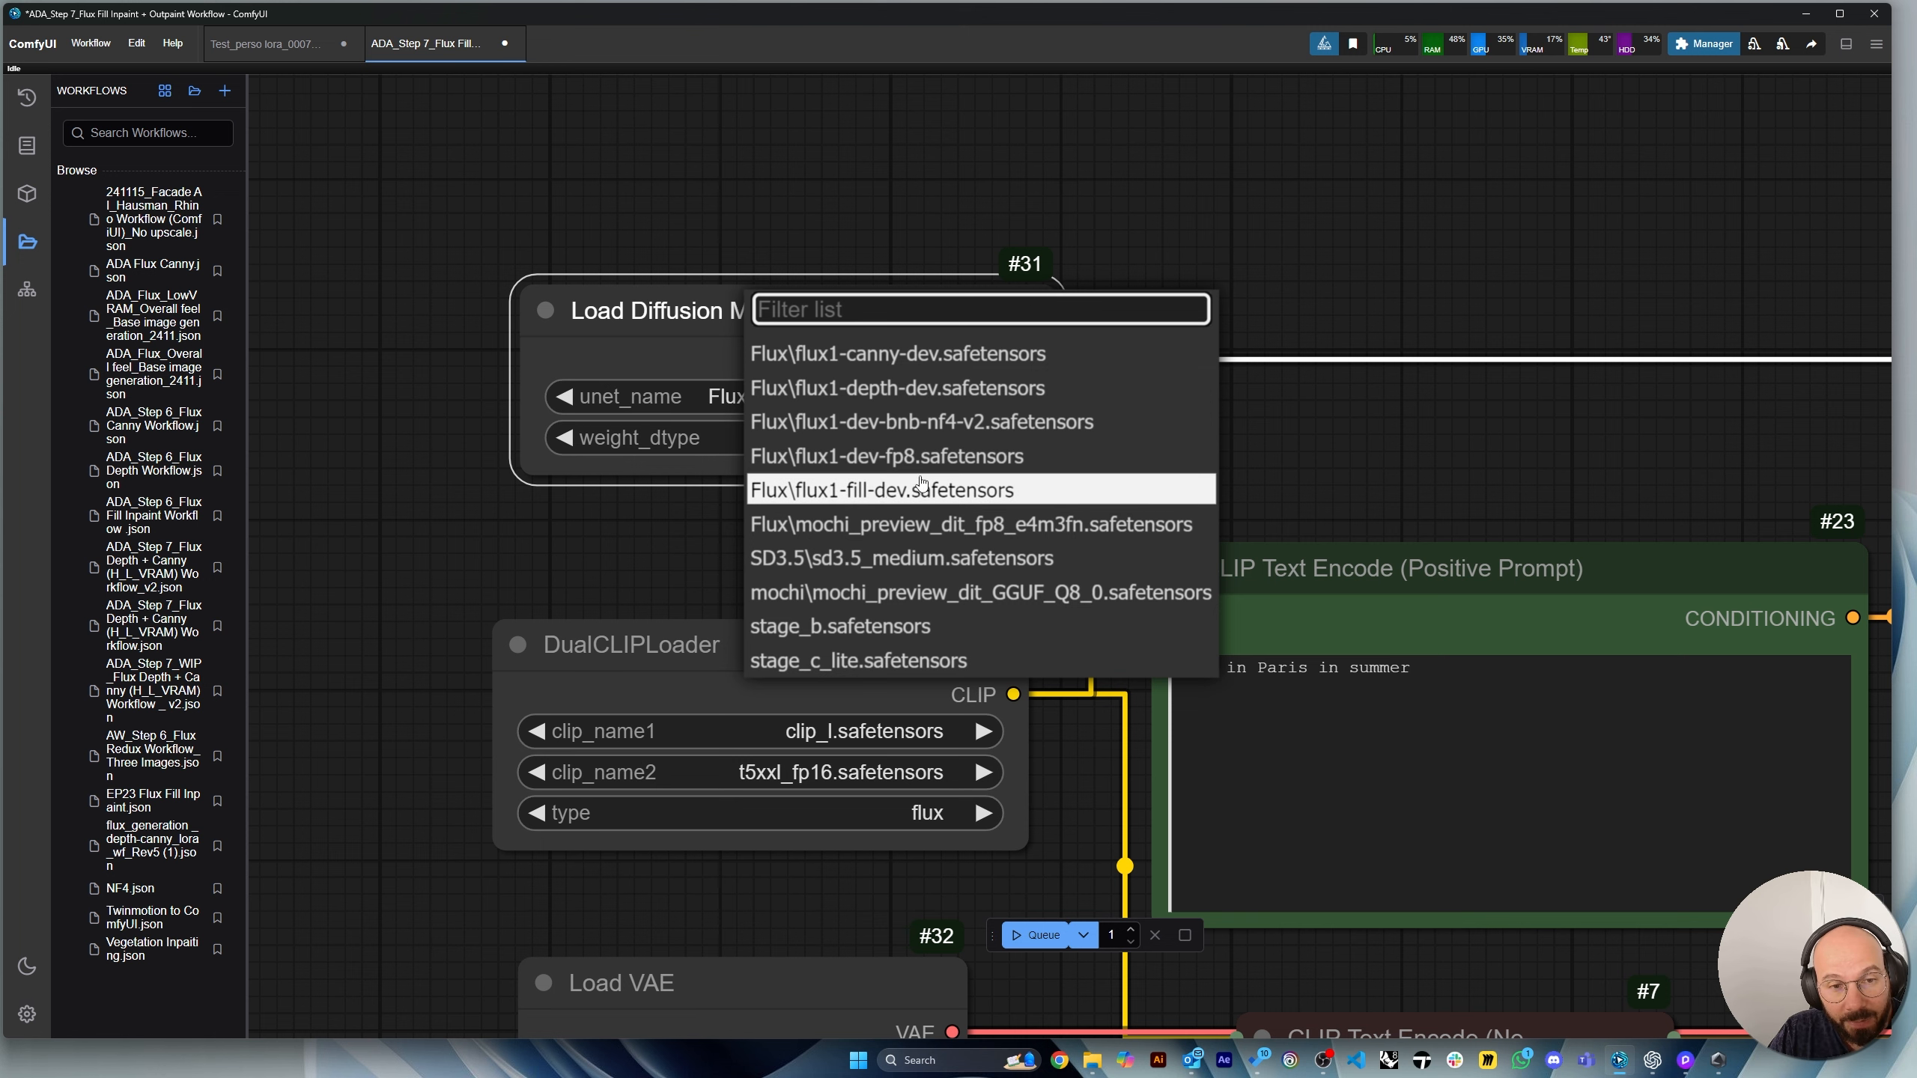
{"action": "left_click", "coordinate": [880, 492]}
{"action": "left_click_drag", "start_coordinate": [880, 442], "coordinate": [890, 442]}
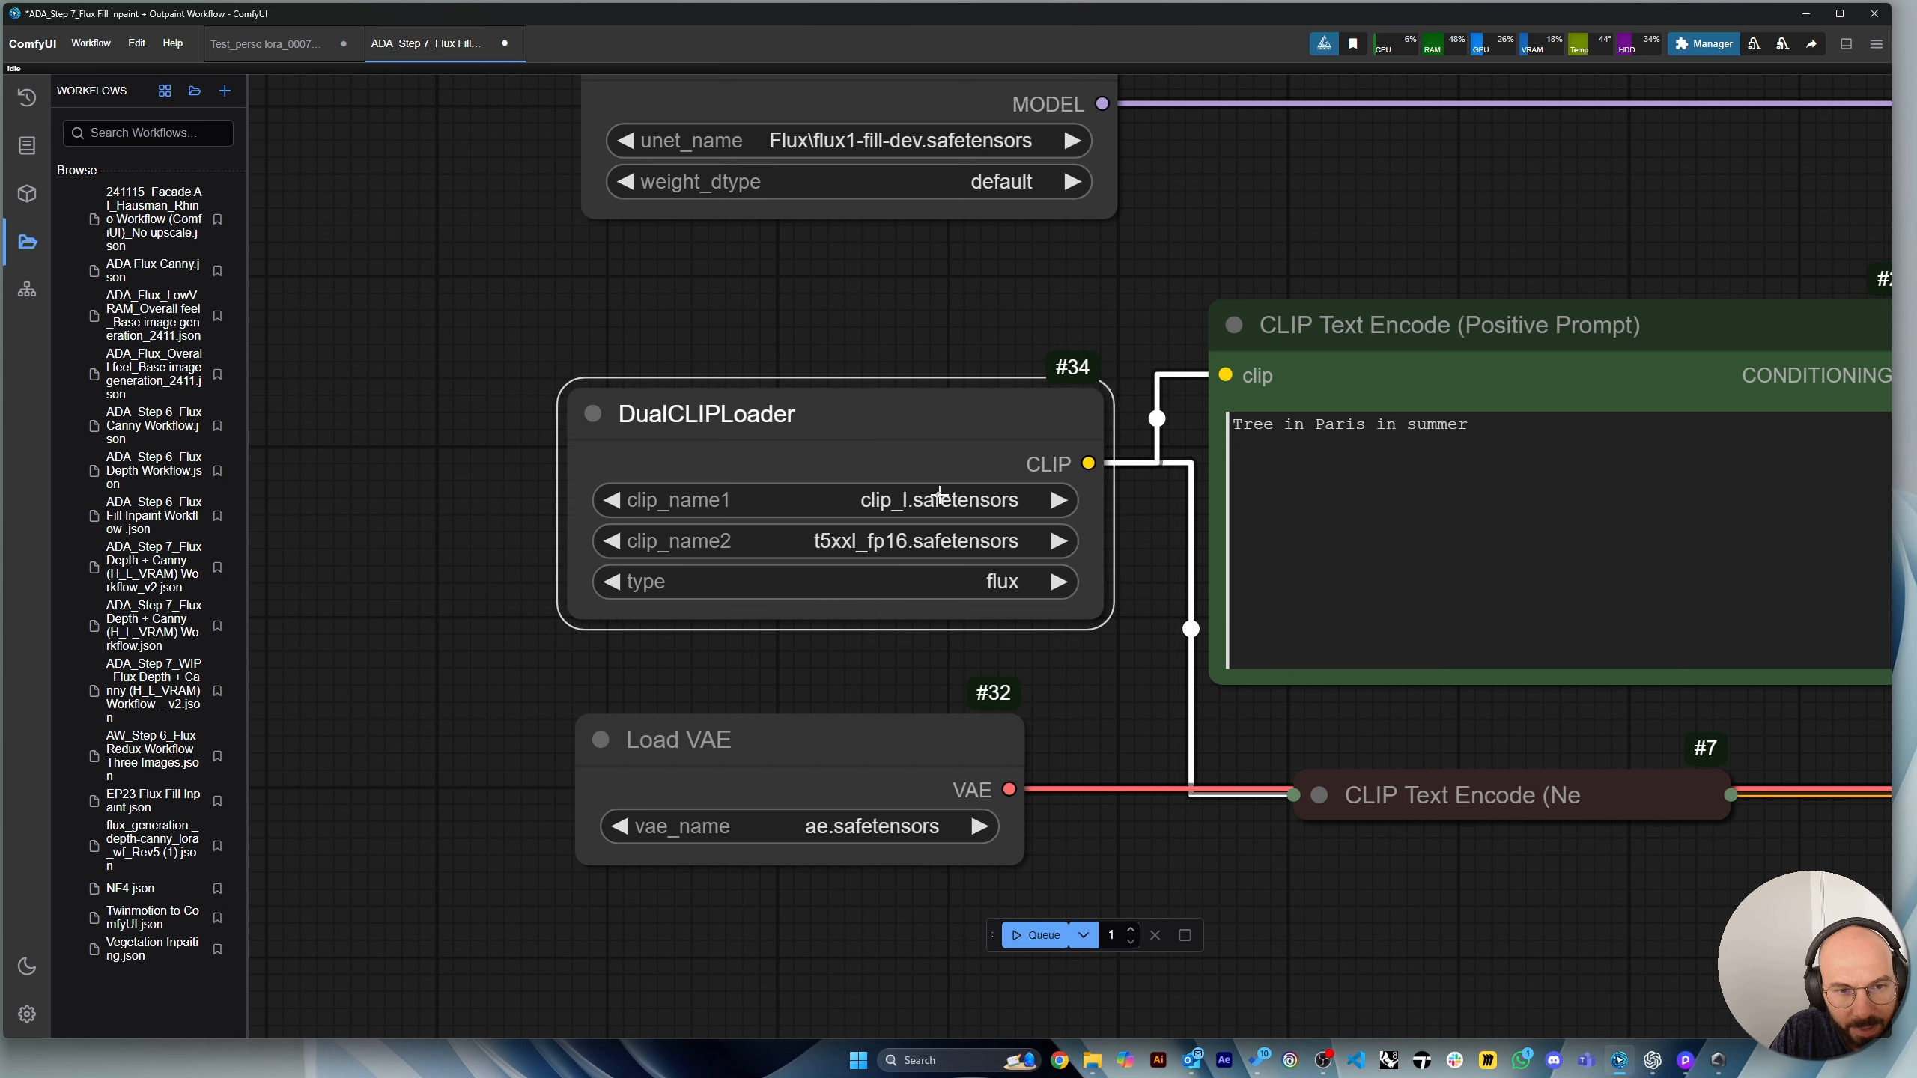
Use clip_l.safetensors and t5xxl_fp16.safetensors as the two CLIP models of the DualCLIPLoader node.
{"action": "left_click", "coordinate": [936, 499]}
{"action": "left_click", "coordinate": [898, 526]}
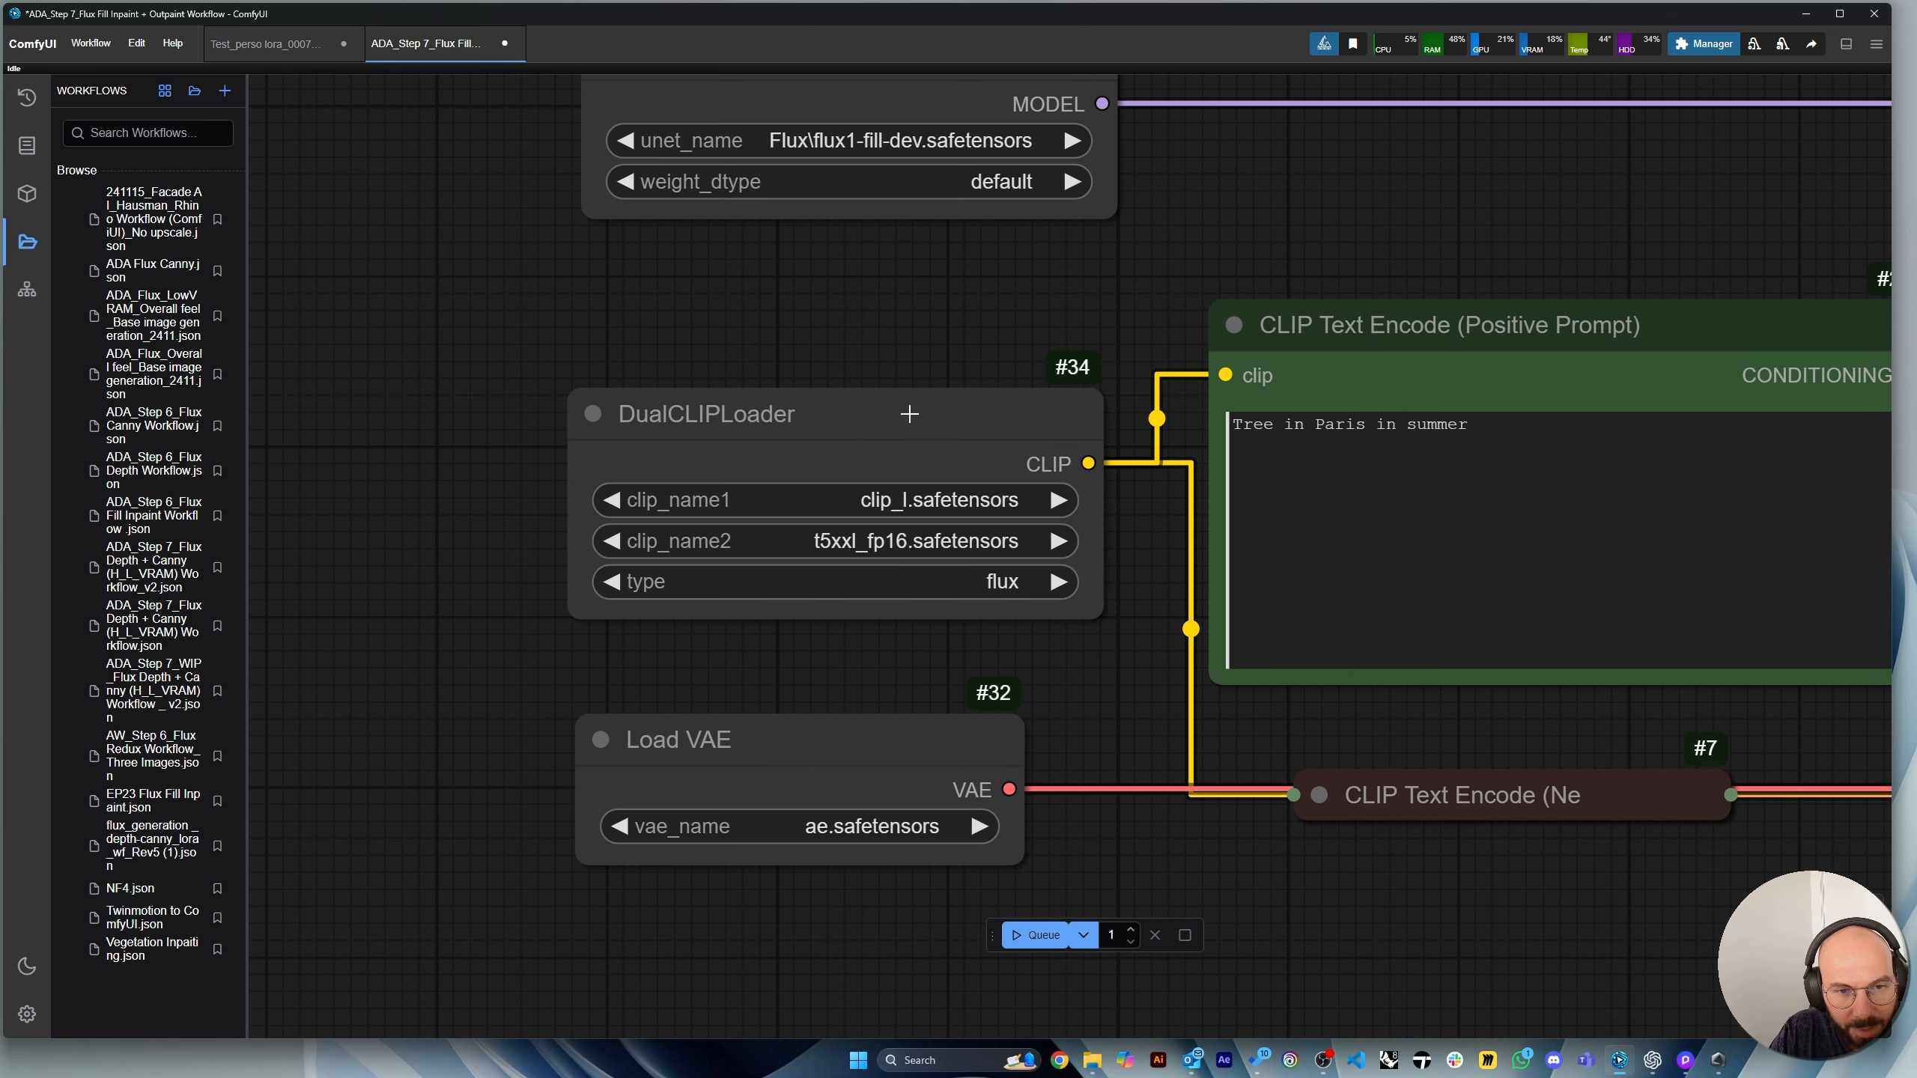
{"action": "left_click", "coordinate": [896, 546]}
{"action": "scroll", "coordinate": [845, 577], "scroll_direction": "down", "scroll_amount": 3}
{"action": "scroll", "coordinate": [587, 378], "scroll_direction": "down", "scroll_amount": 3}
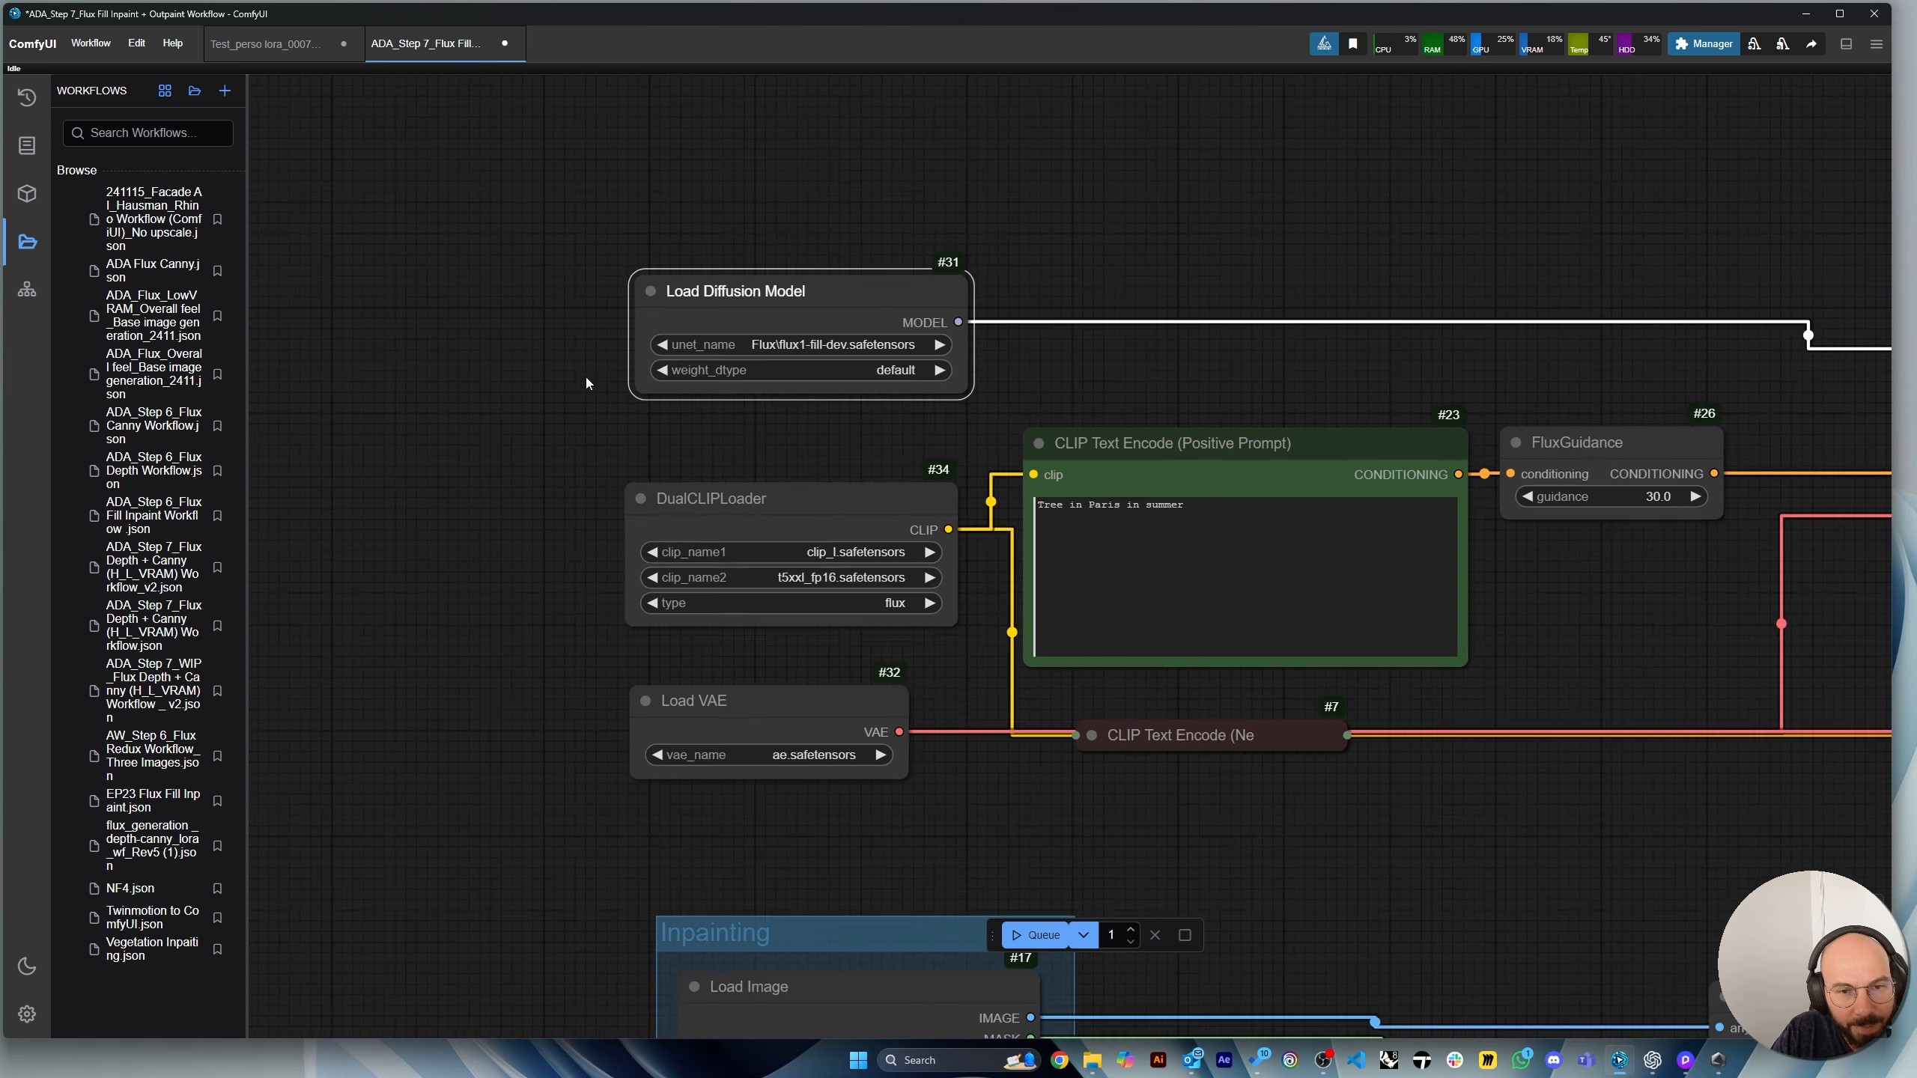
Inspect the text of the positive prompt node, highlighting the word "summer" without editing it.
{"action": "scroll", "coordinate": [1234, 545], "scroll_direction": "up", "scroll_amount": 4}
{"action": "left_click_drag", "start_coordinate": [1154, 361], "coordinate": [1159, 355]}
{"action": "left_click", "coordinate": [1104, 427]}
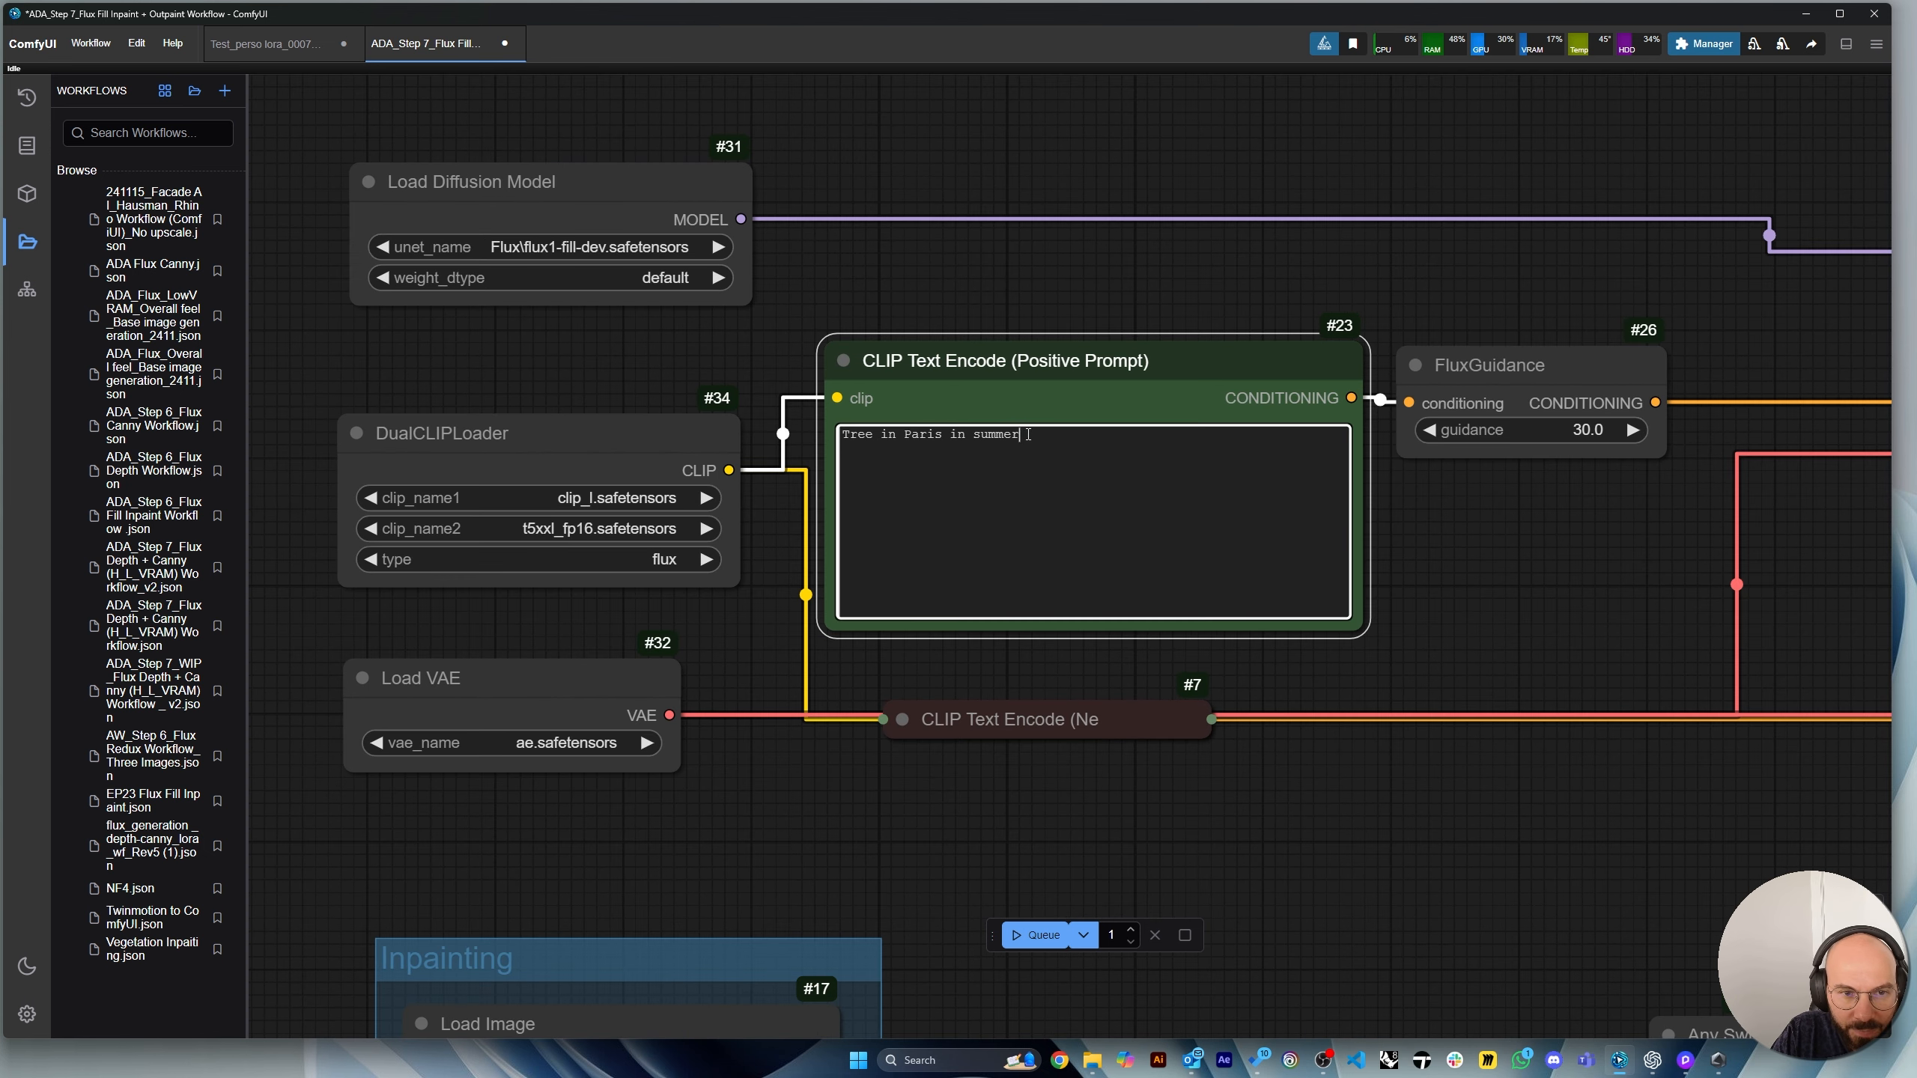
{"action": "key", "text": "ctrl+a"}
{"action": "left_click", "coordinate": [977, 437]}
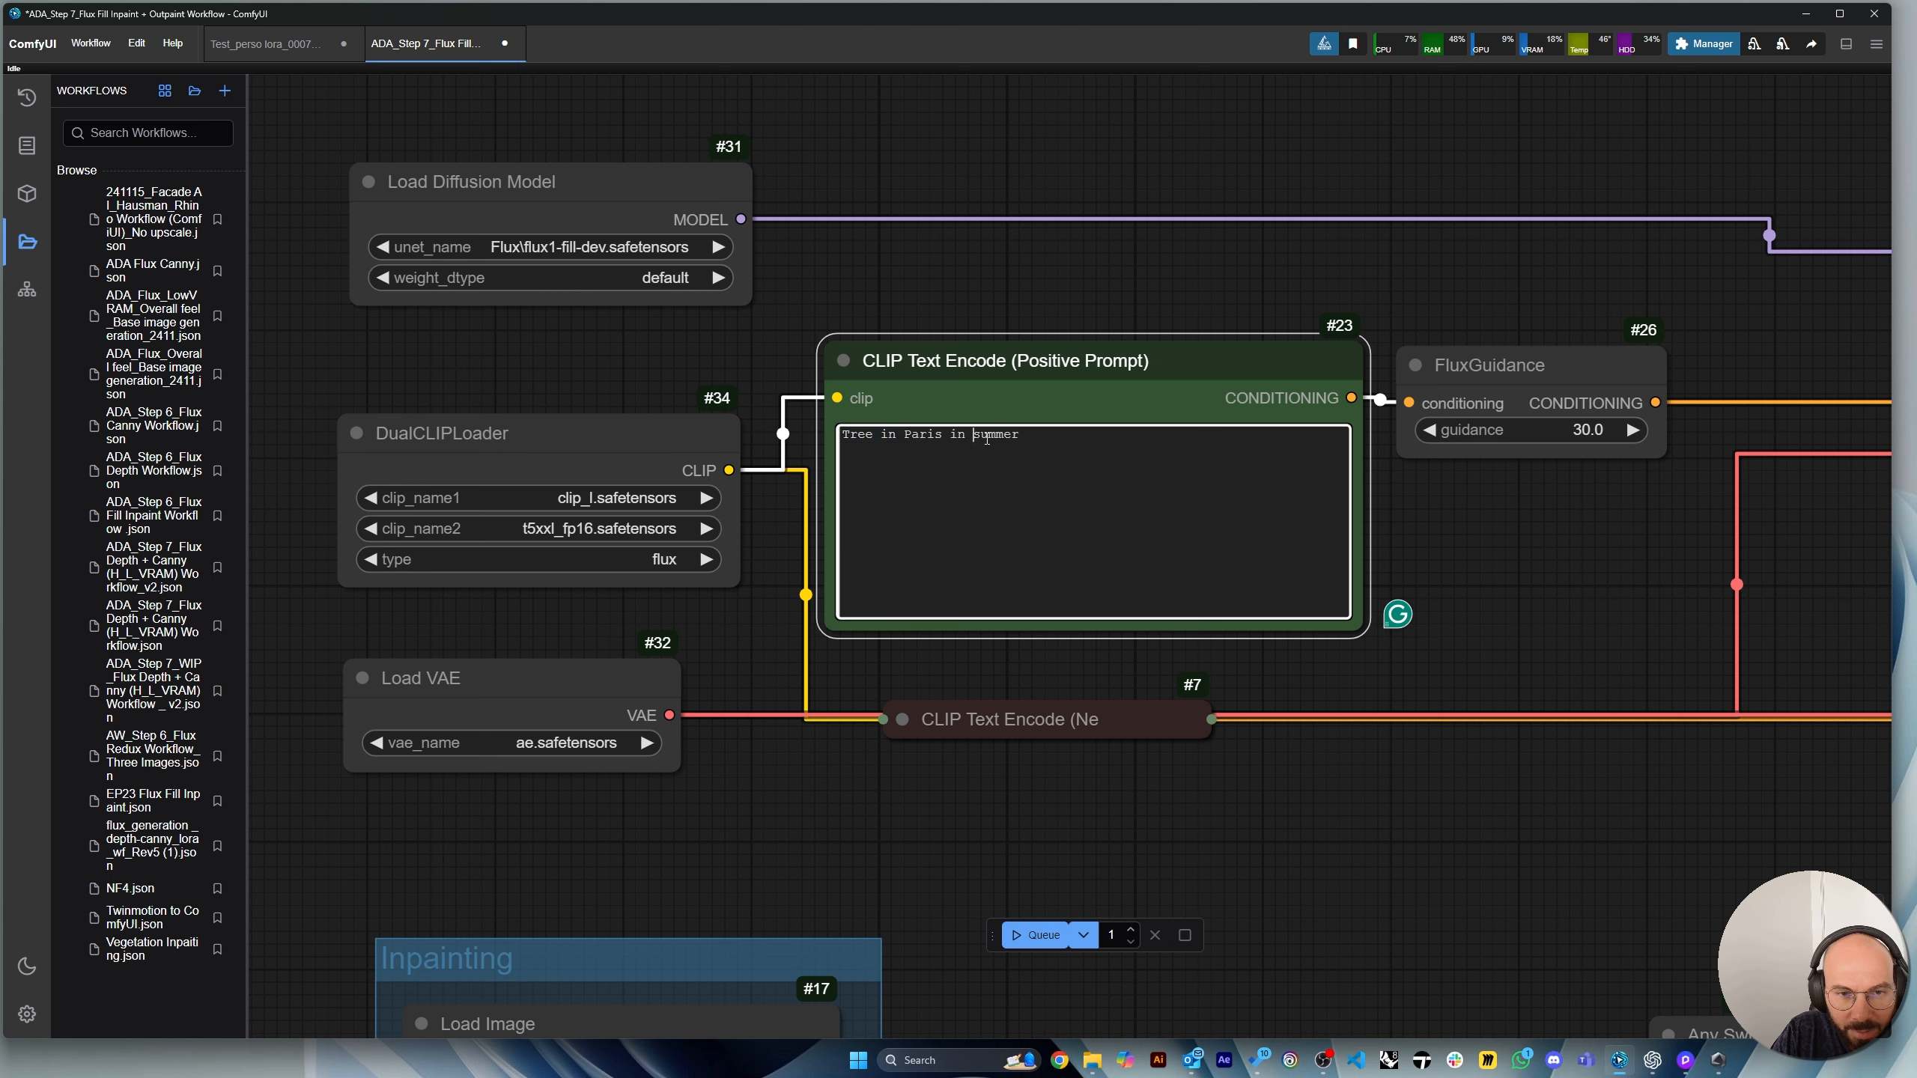
{"action": "left_click_drag", "start_coordinate": [1011, 434], "coordinate": [970, 437]}
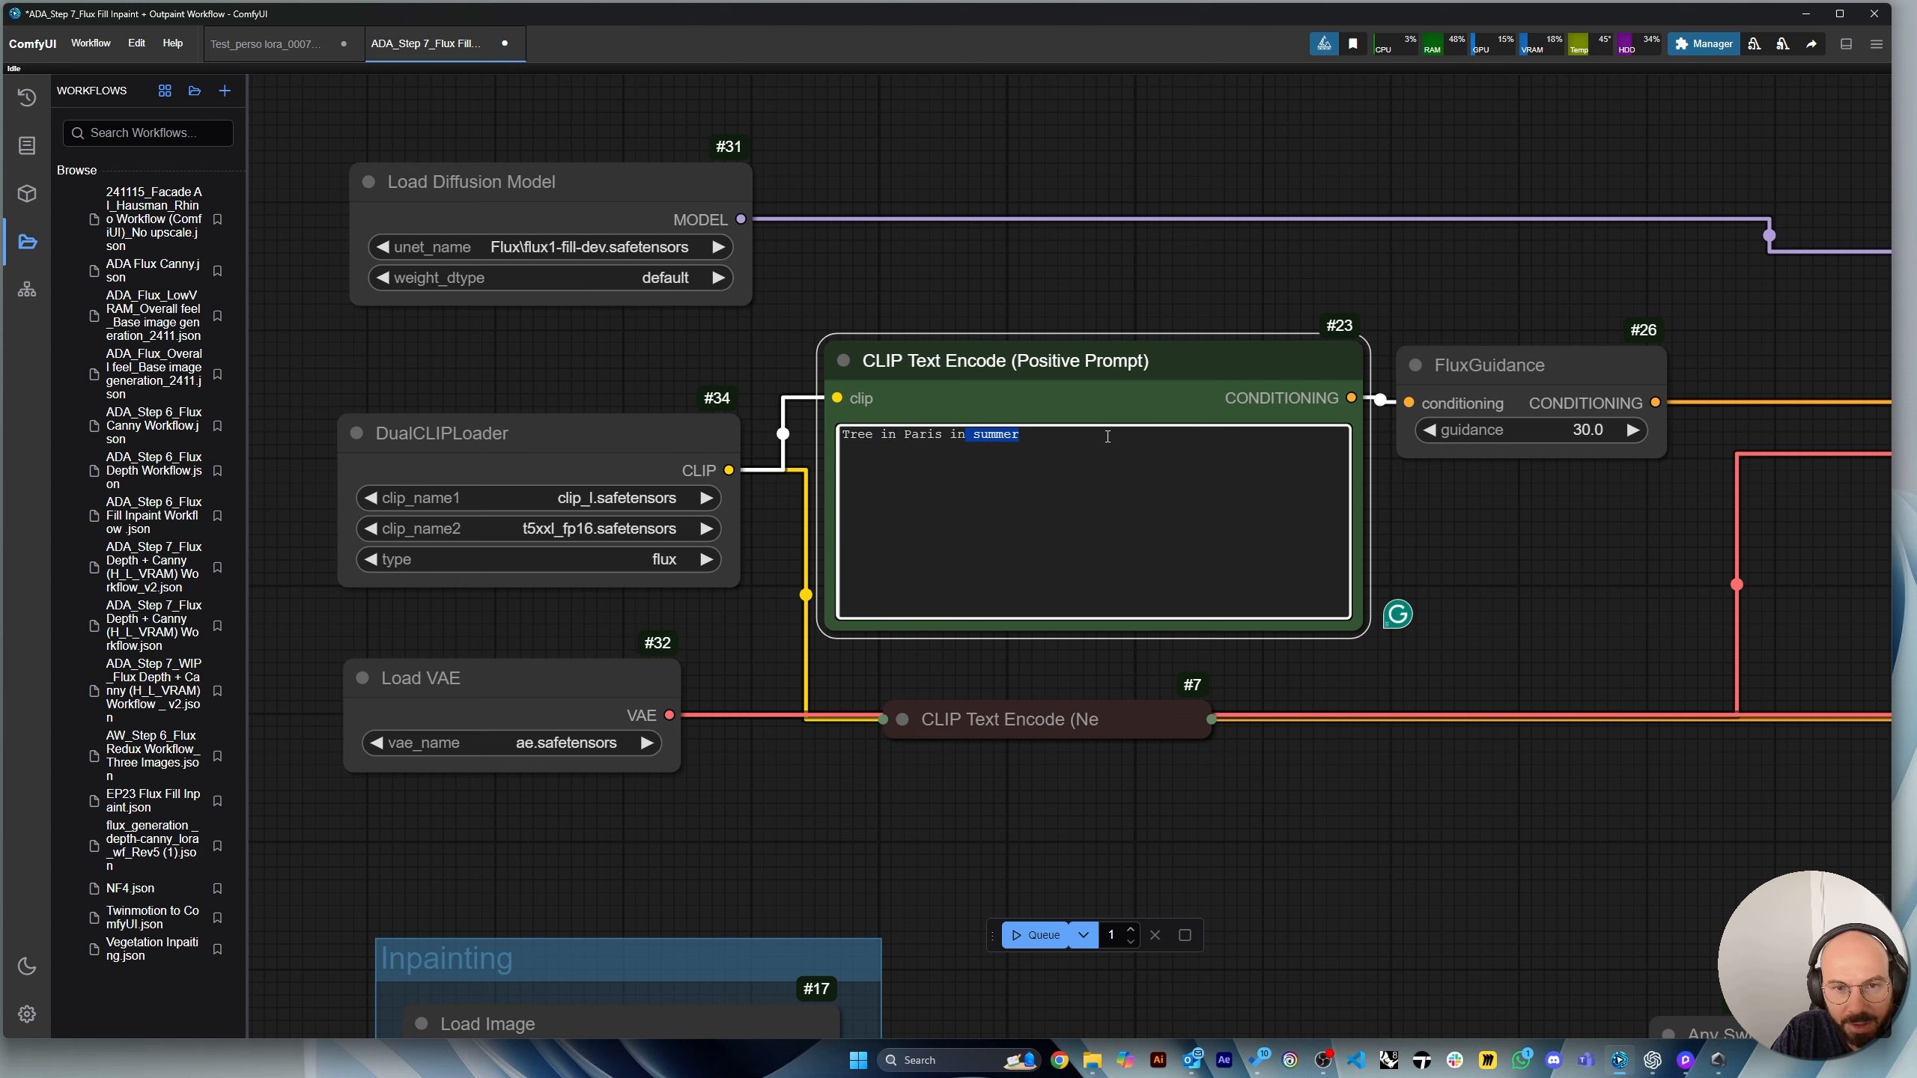
{"action": "left_click", "coordinate": [1172, 301]}
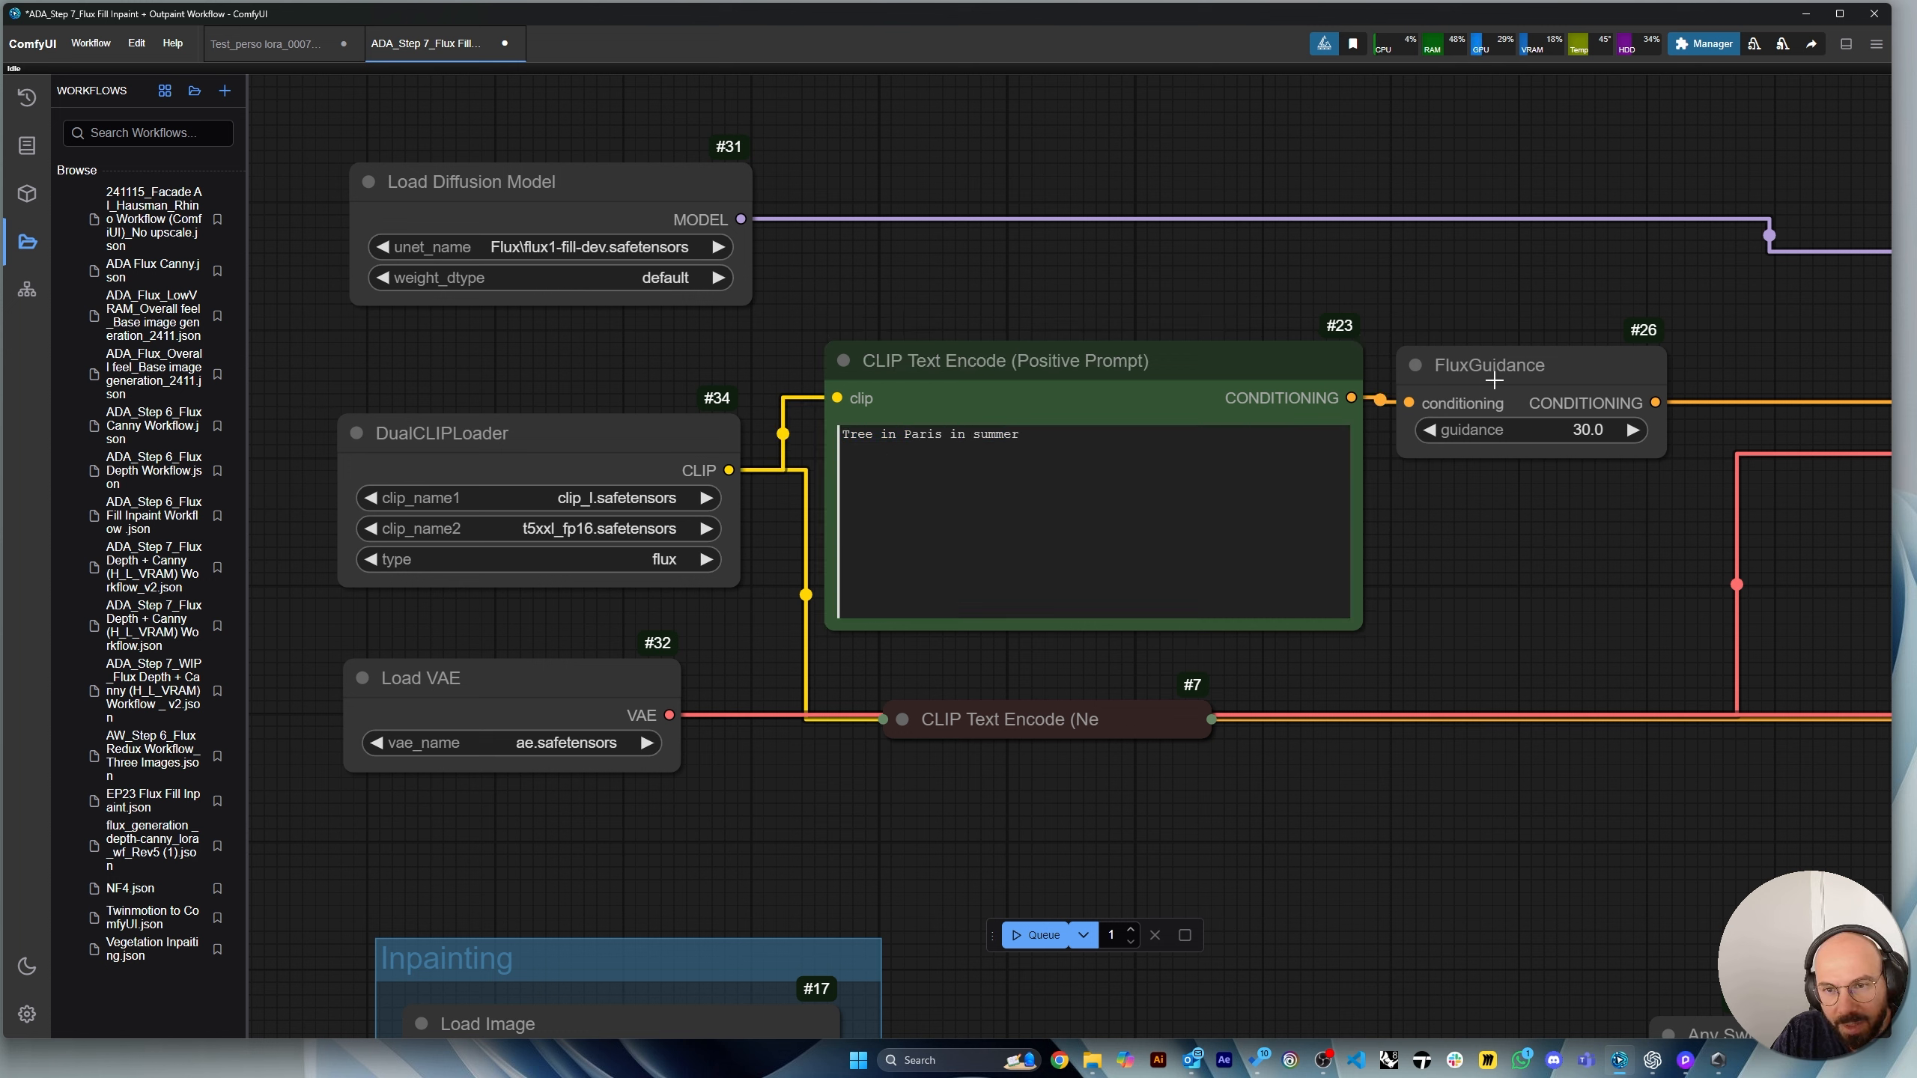
Move the FluxGuidance node slightly up and further right of the positive prompt node.
{"action": "left_click_drag", "start_coordinate": [1491, 374], "coordinate": [1525, 369]}
{"action": "scroll", "coordinate": [1736, 408], "scroll_direction": "up", "scroll_amount": 3}
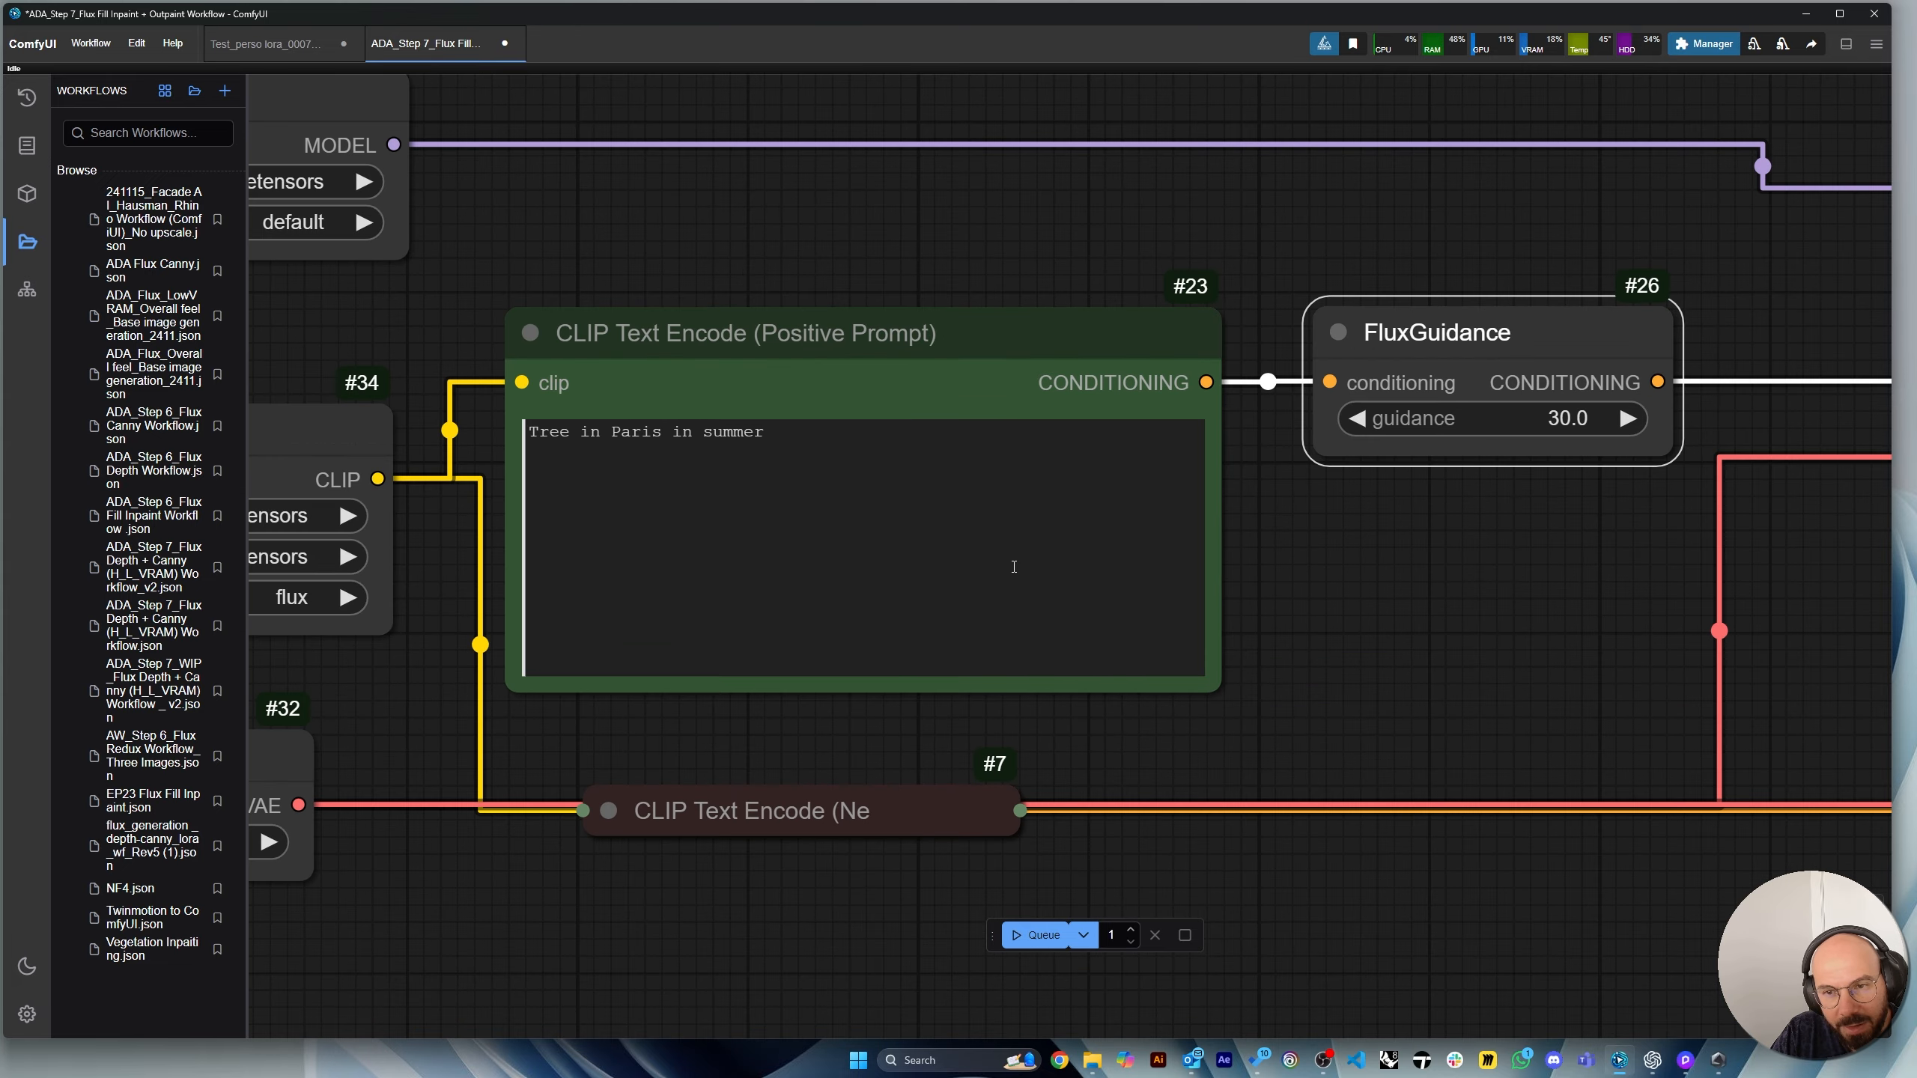
{"action": "scroll", "coordinate": [1014, 566], "scroll_direction": "down", "scroll_amount": 8}
{"action": "scroll", "coordinate": [1283, 566], "scroll_direction": "up", "scroll_amount": 4}
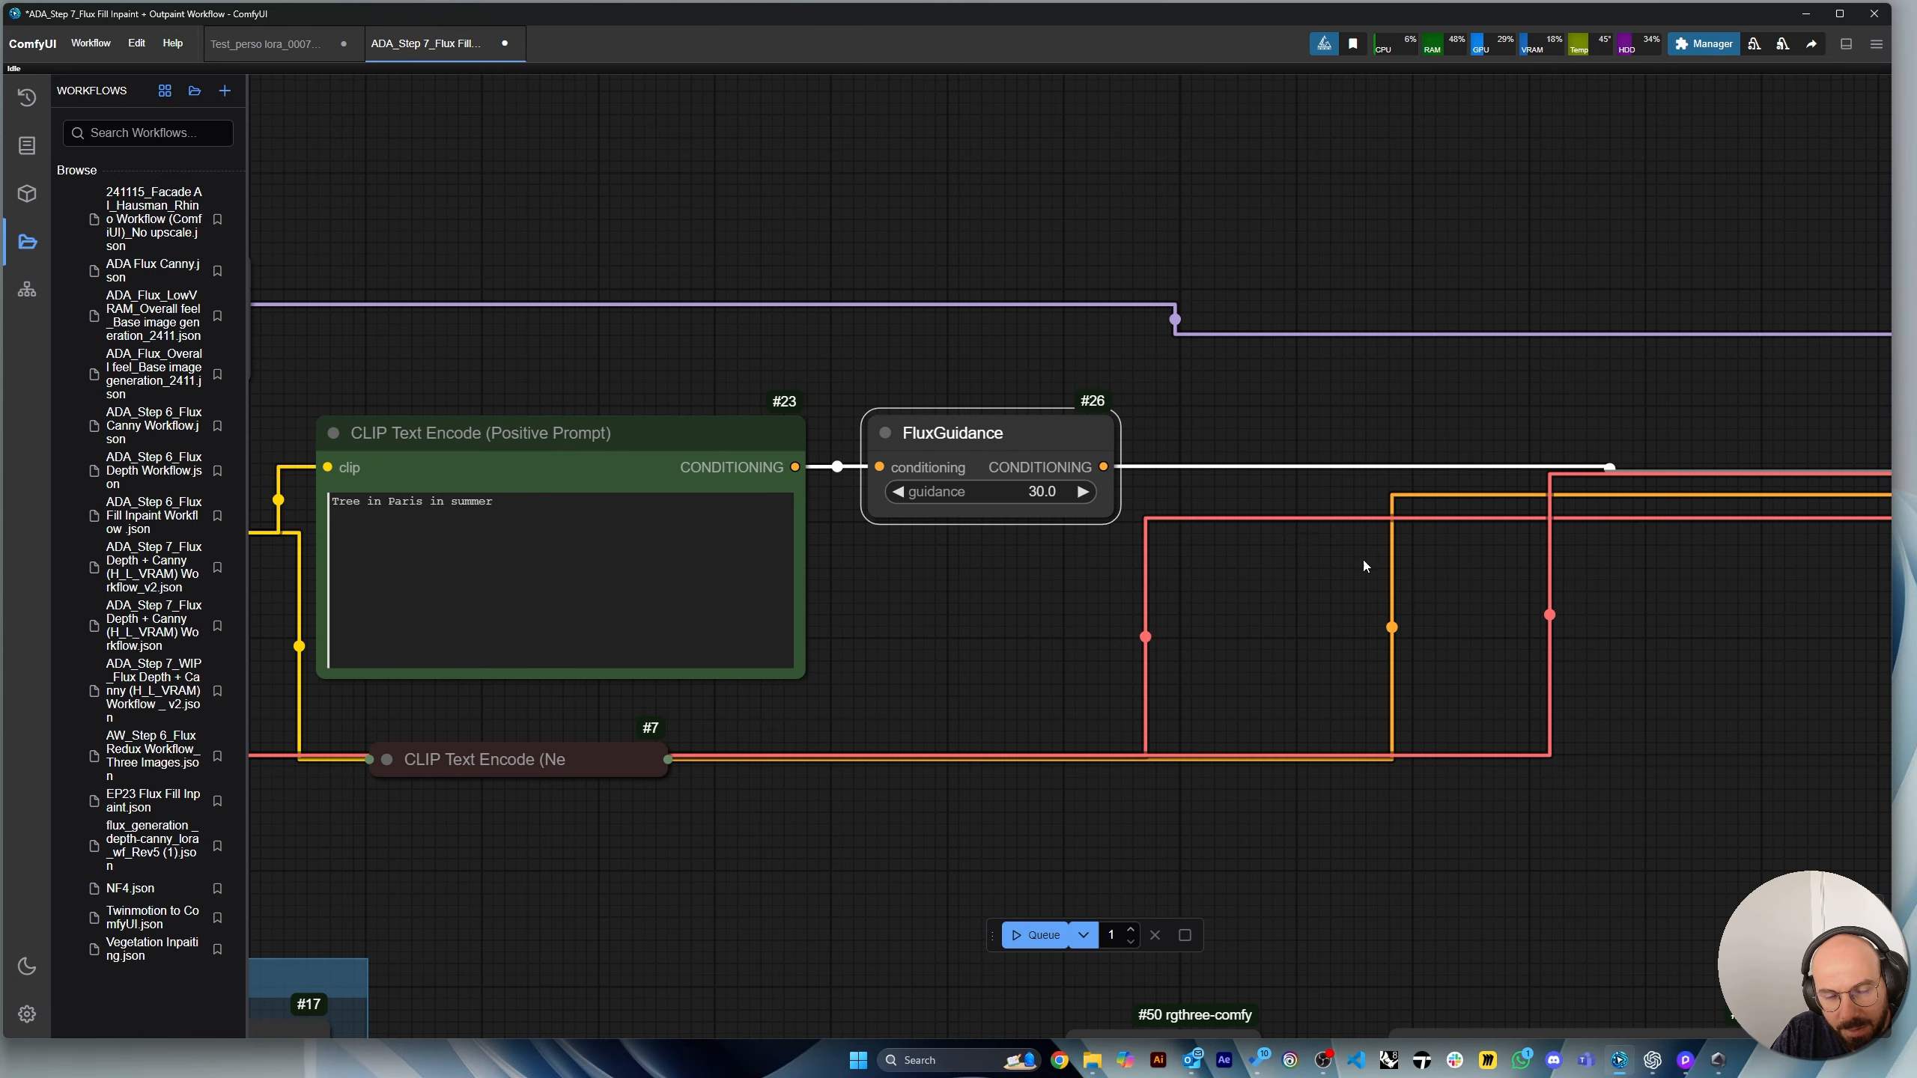
{"action": "left_click_drag", "start_coordinate": [989, 425], "coordinate": [1055, 386]}
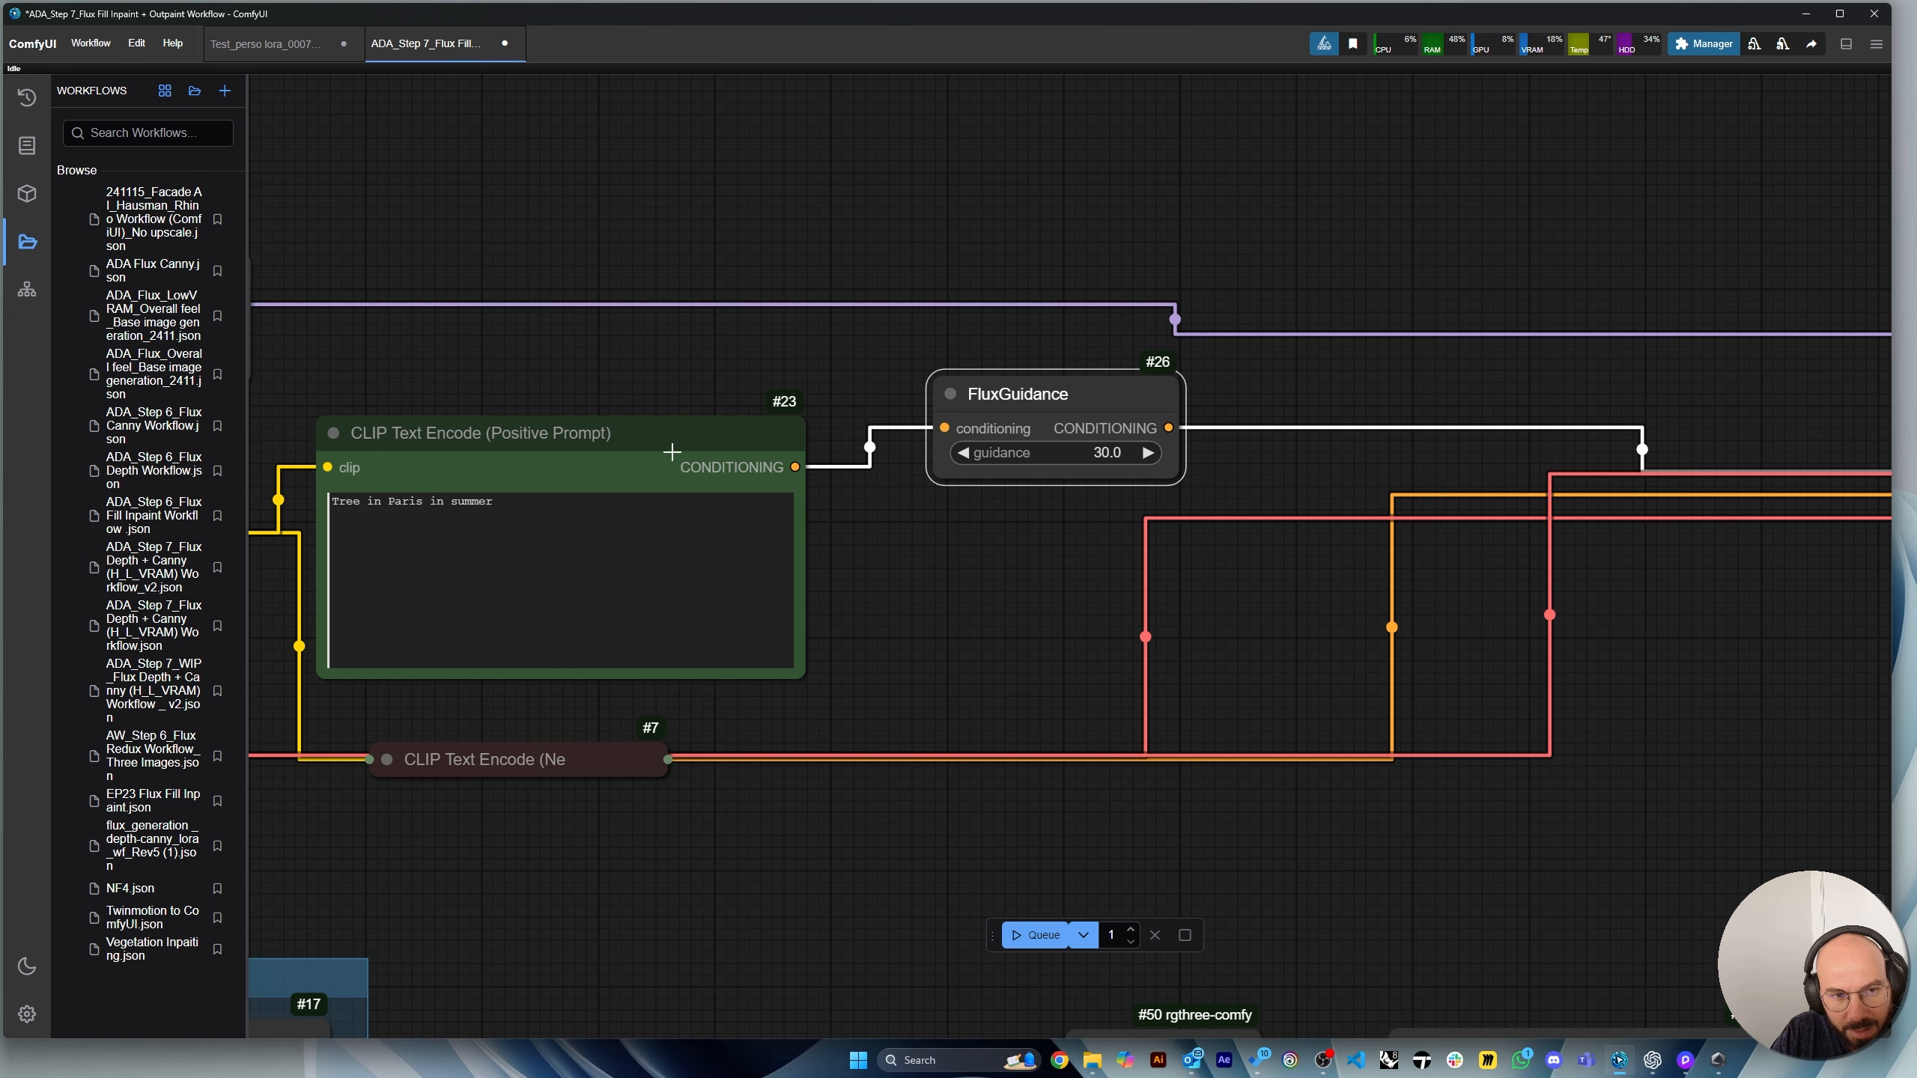
Move the collapsed negative CLIP Text Encode node slightly down and to the right, below the positive prompt node.
{"action": "scroll", "coordinate": [1162, 389], "scroll_direction": "down", "scroll_amount": 4}
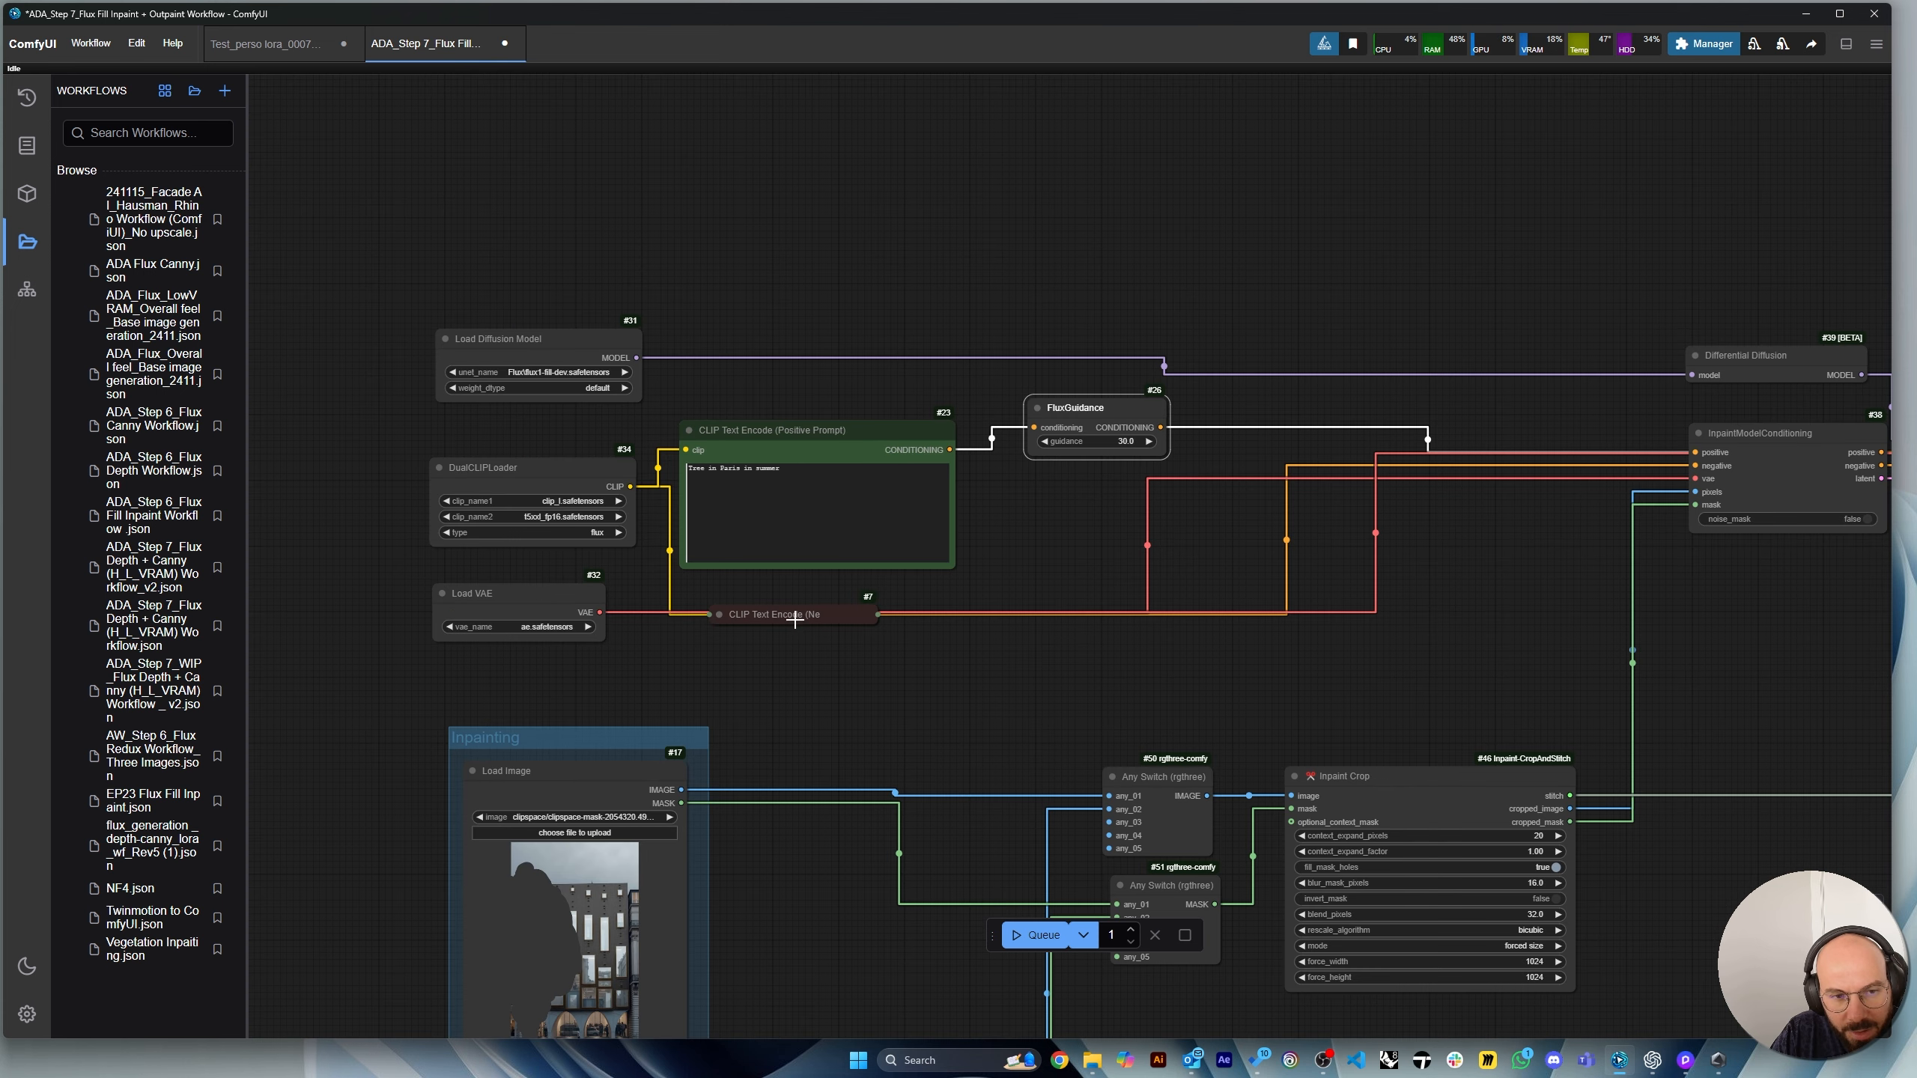
{"action": "left_click_drag", "start_coordinate": [793, 620], "coordinate": [818, 654]}
{"action": "scroll", "coordinate": [521, 702], "scroll_direction": "up", "scroll_amount": 1}
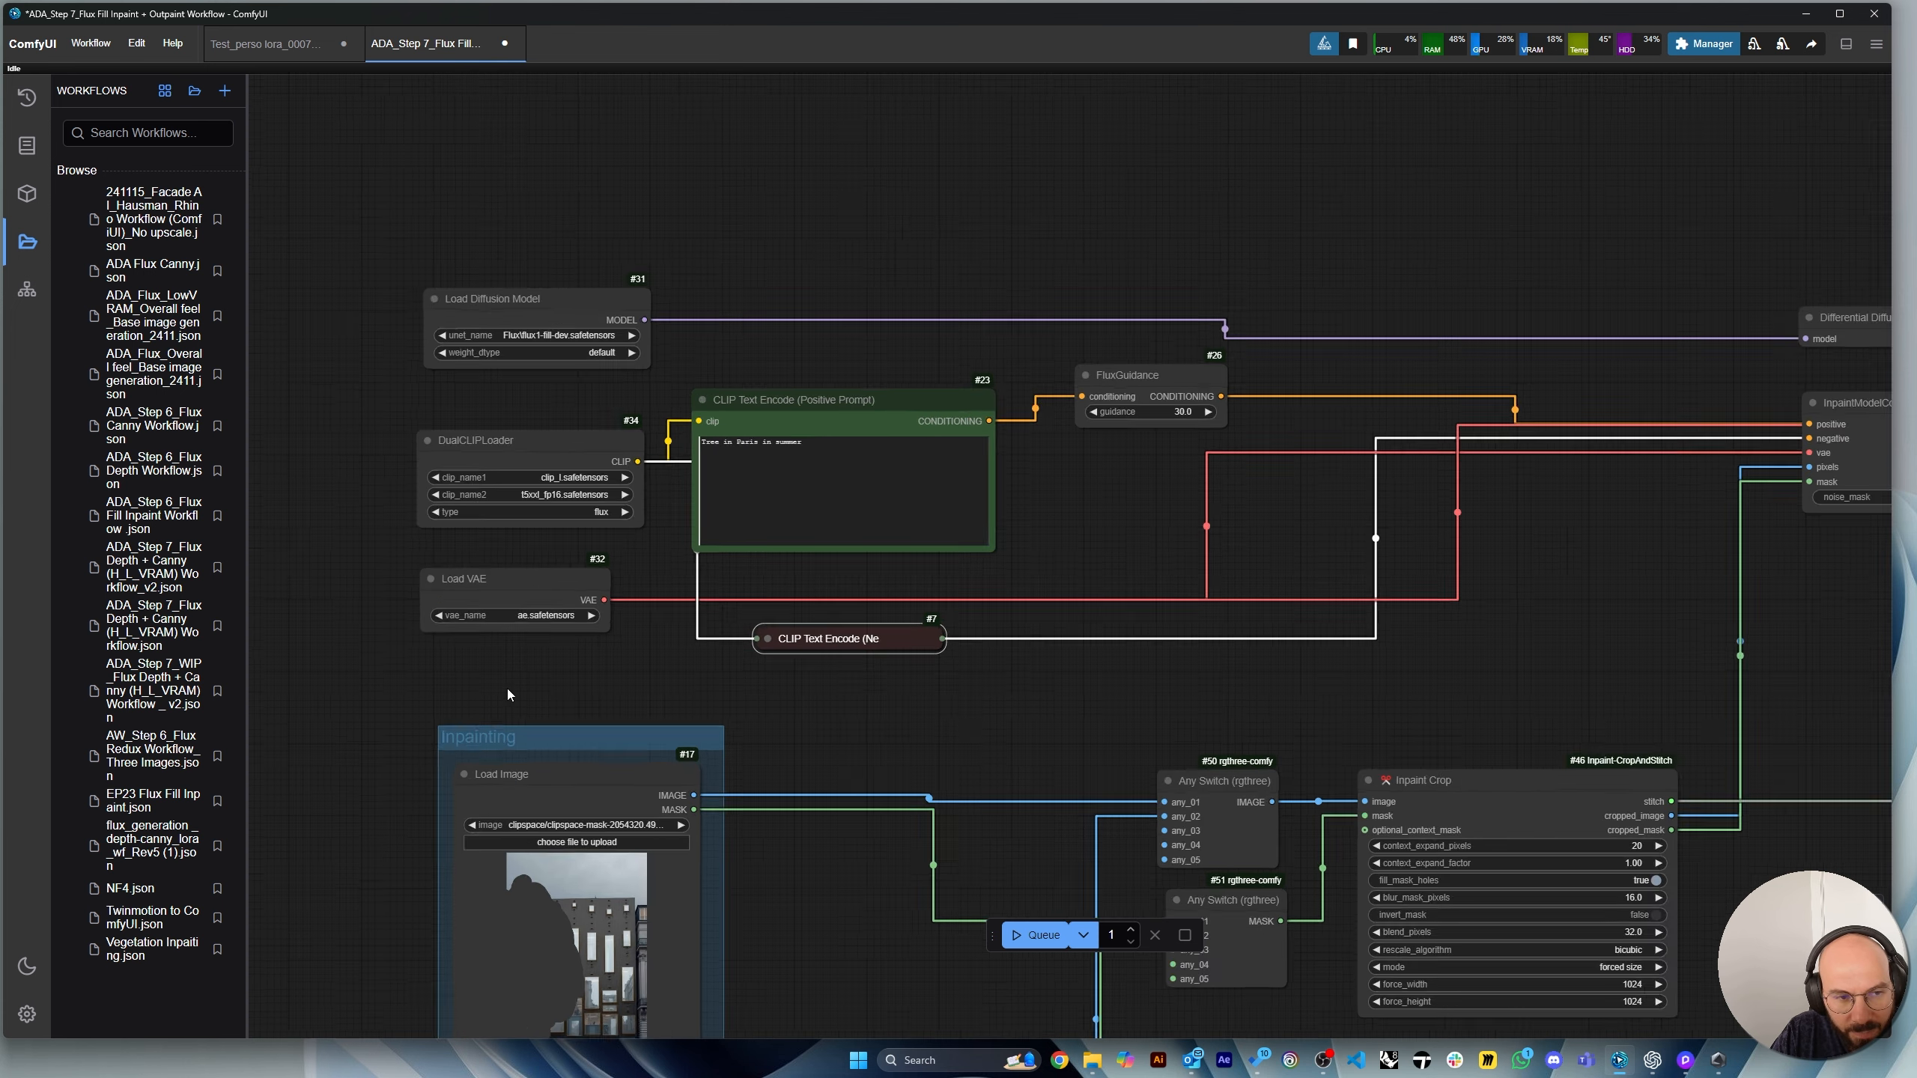
Choose ae.safetensors as the vae_name of the Load VAE node and shift the node slightly.
{"action": "scroll", "coordinate": [342, 572], "scroll_direction": "up", "scroll_amount": 10}
{"action": "left_click", "coordinate": [467, 444]}
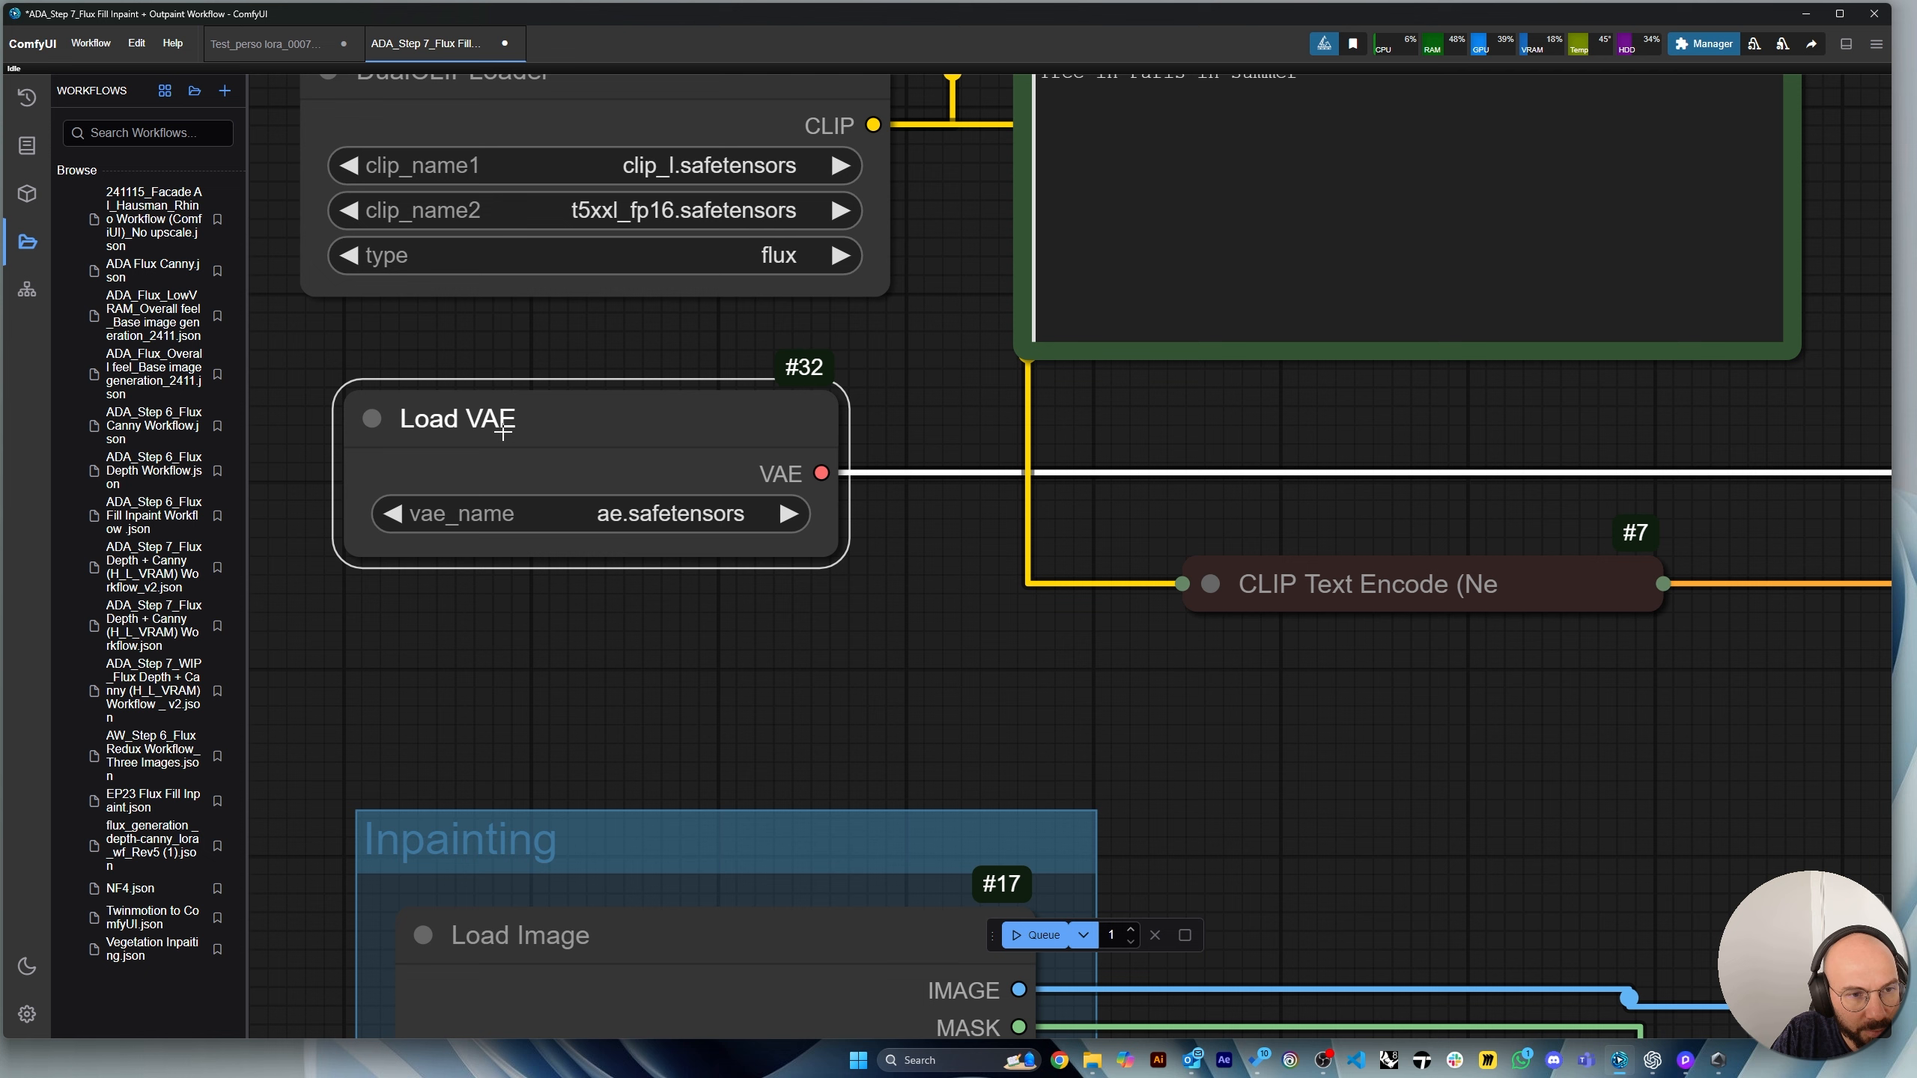
{"action": "left_click", "coordinate": [654, 509]}
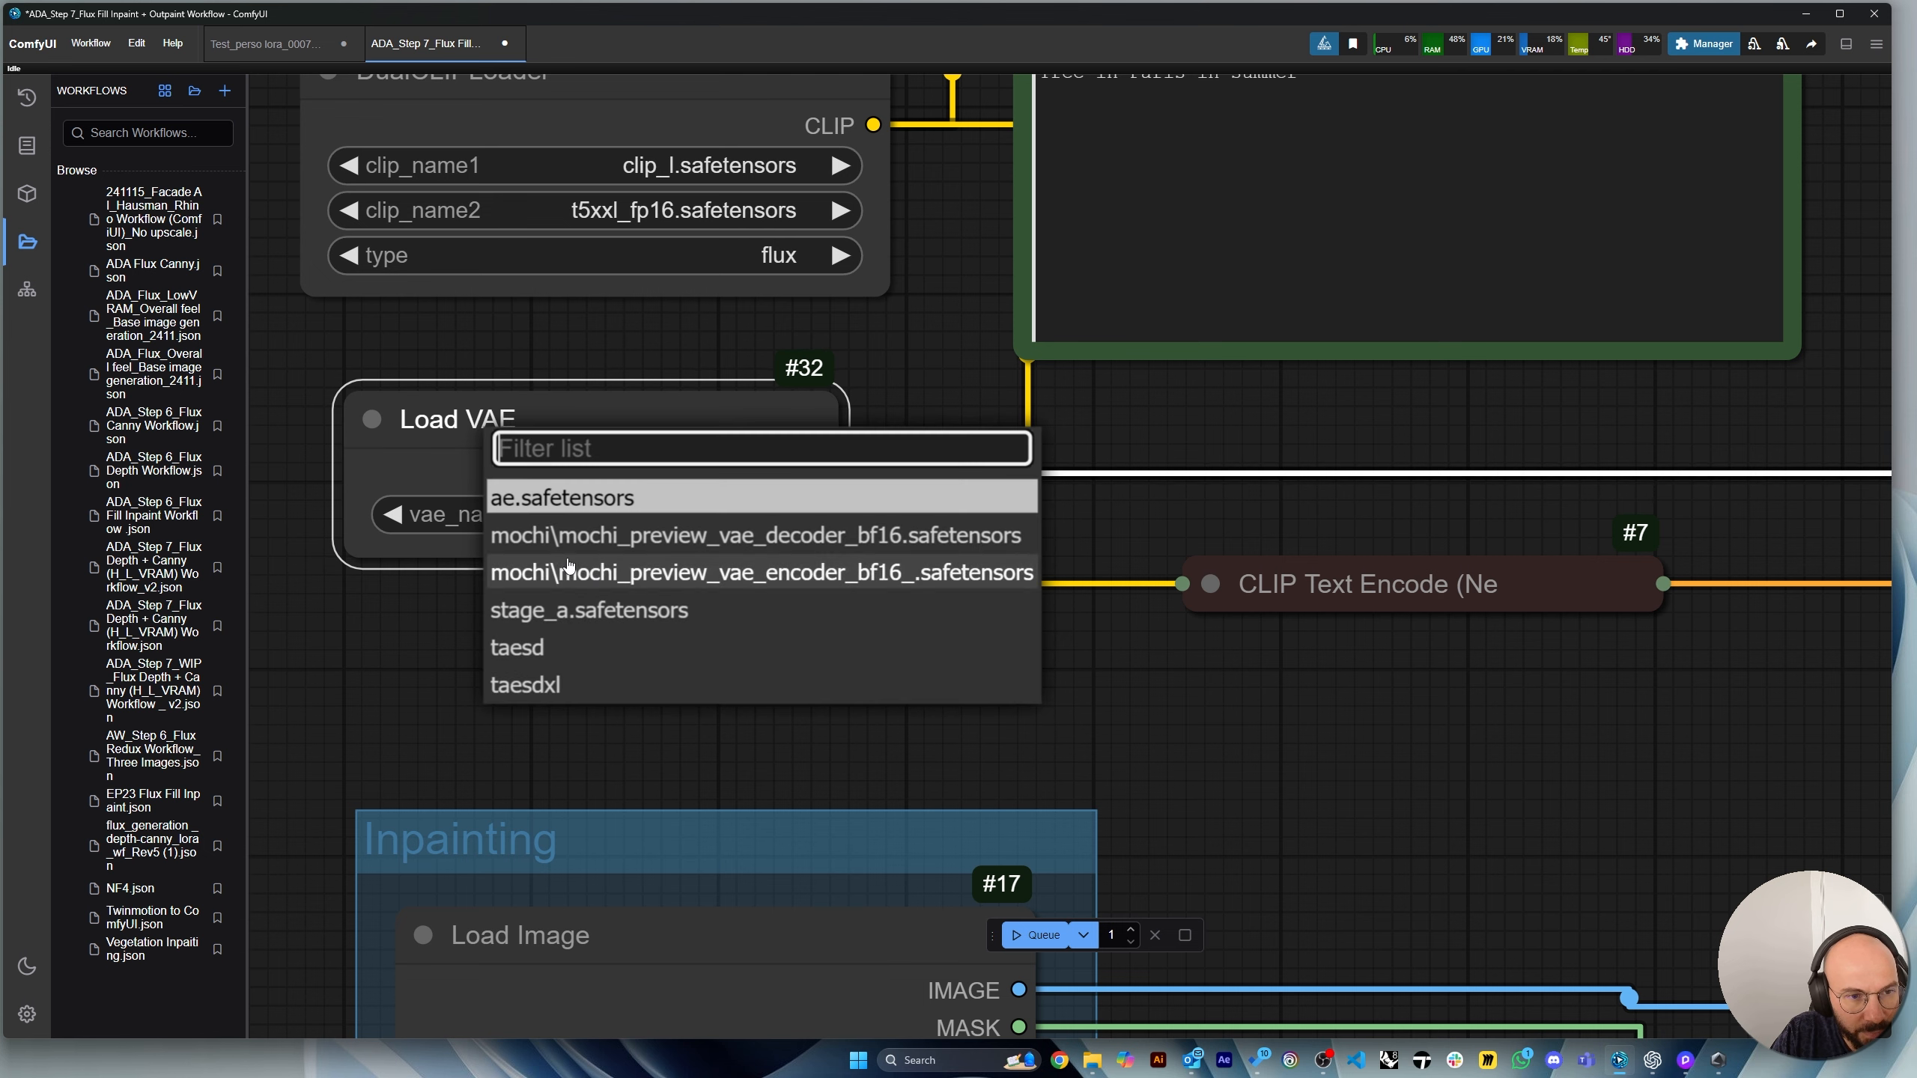
{"action": "left_click", "coordinate": [583, 504]}
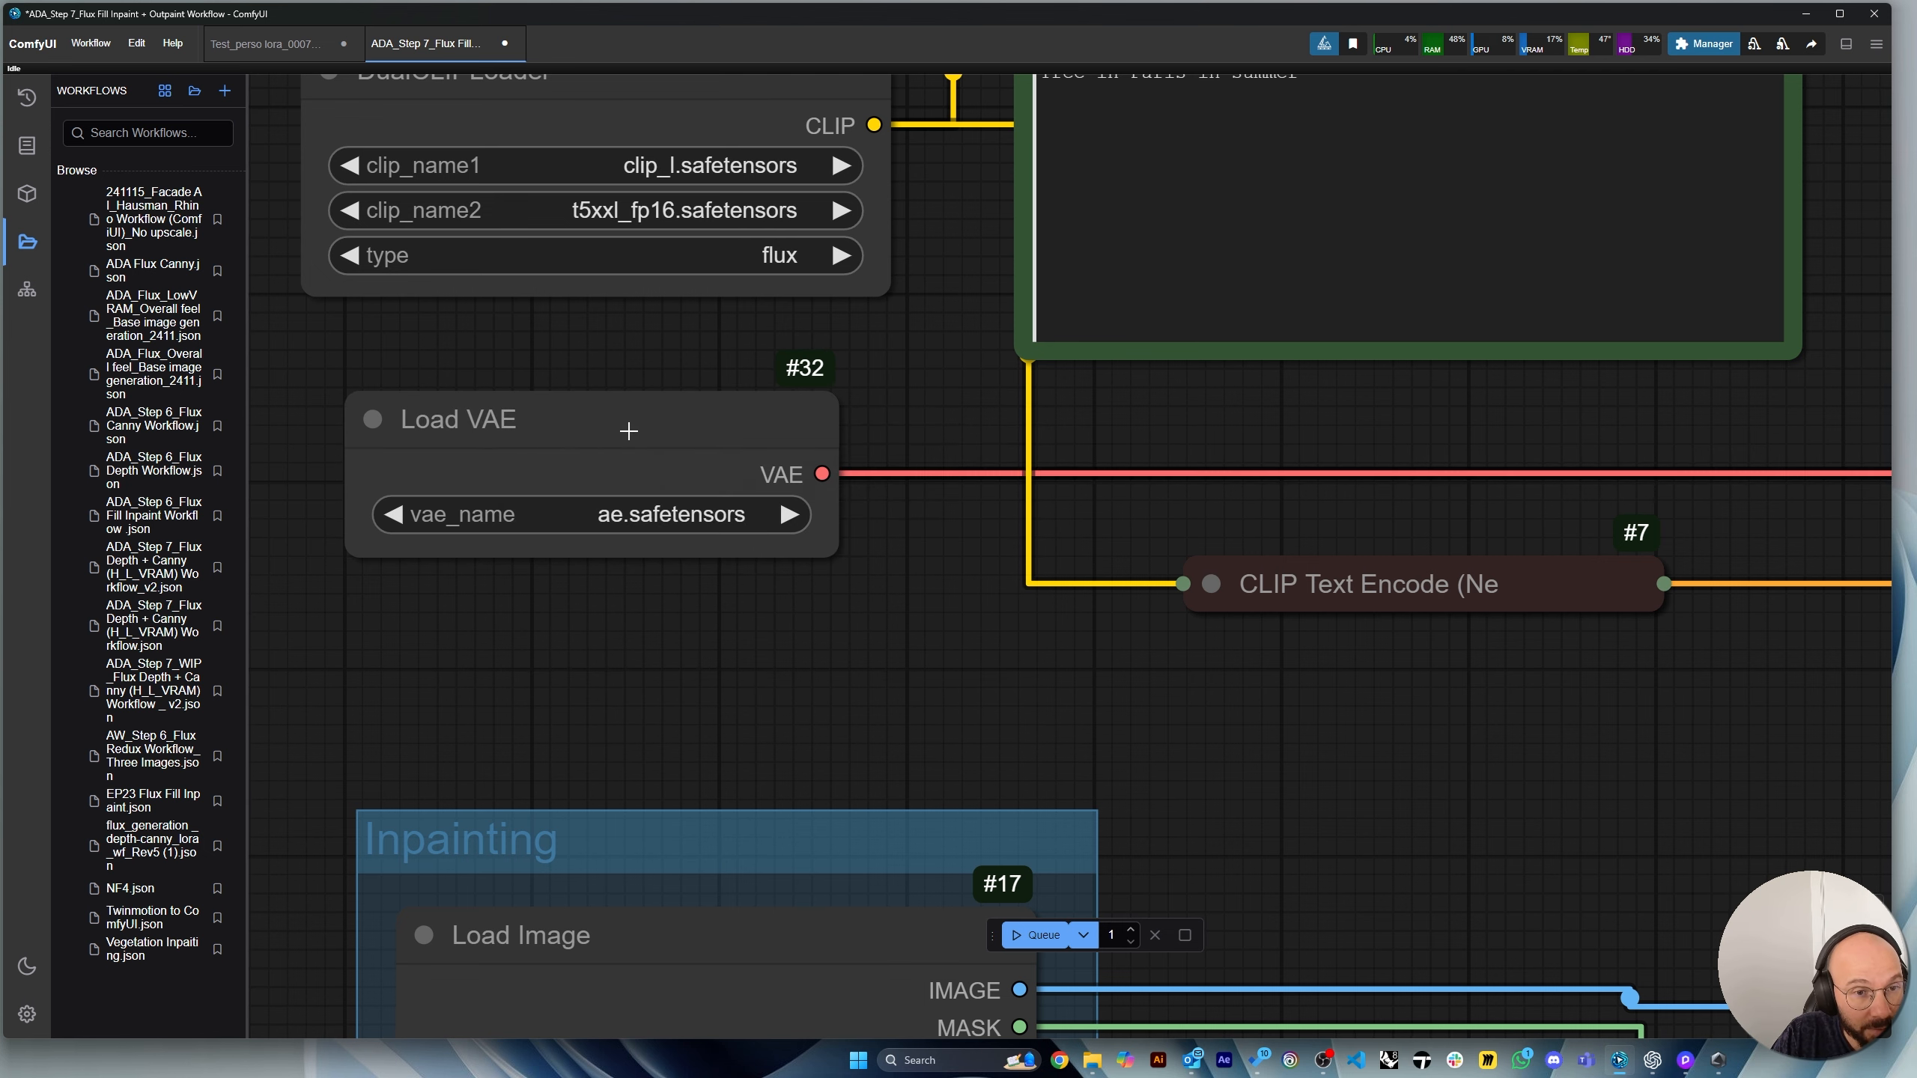
{"action": "left_click_drag", "start_coordinate": [625, 429], "coordinate": [606, 451]}
{"action": "scroll", "coordinate": [785, 388], "scroll_direction": "down", "scroll_amount": 6}
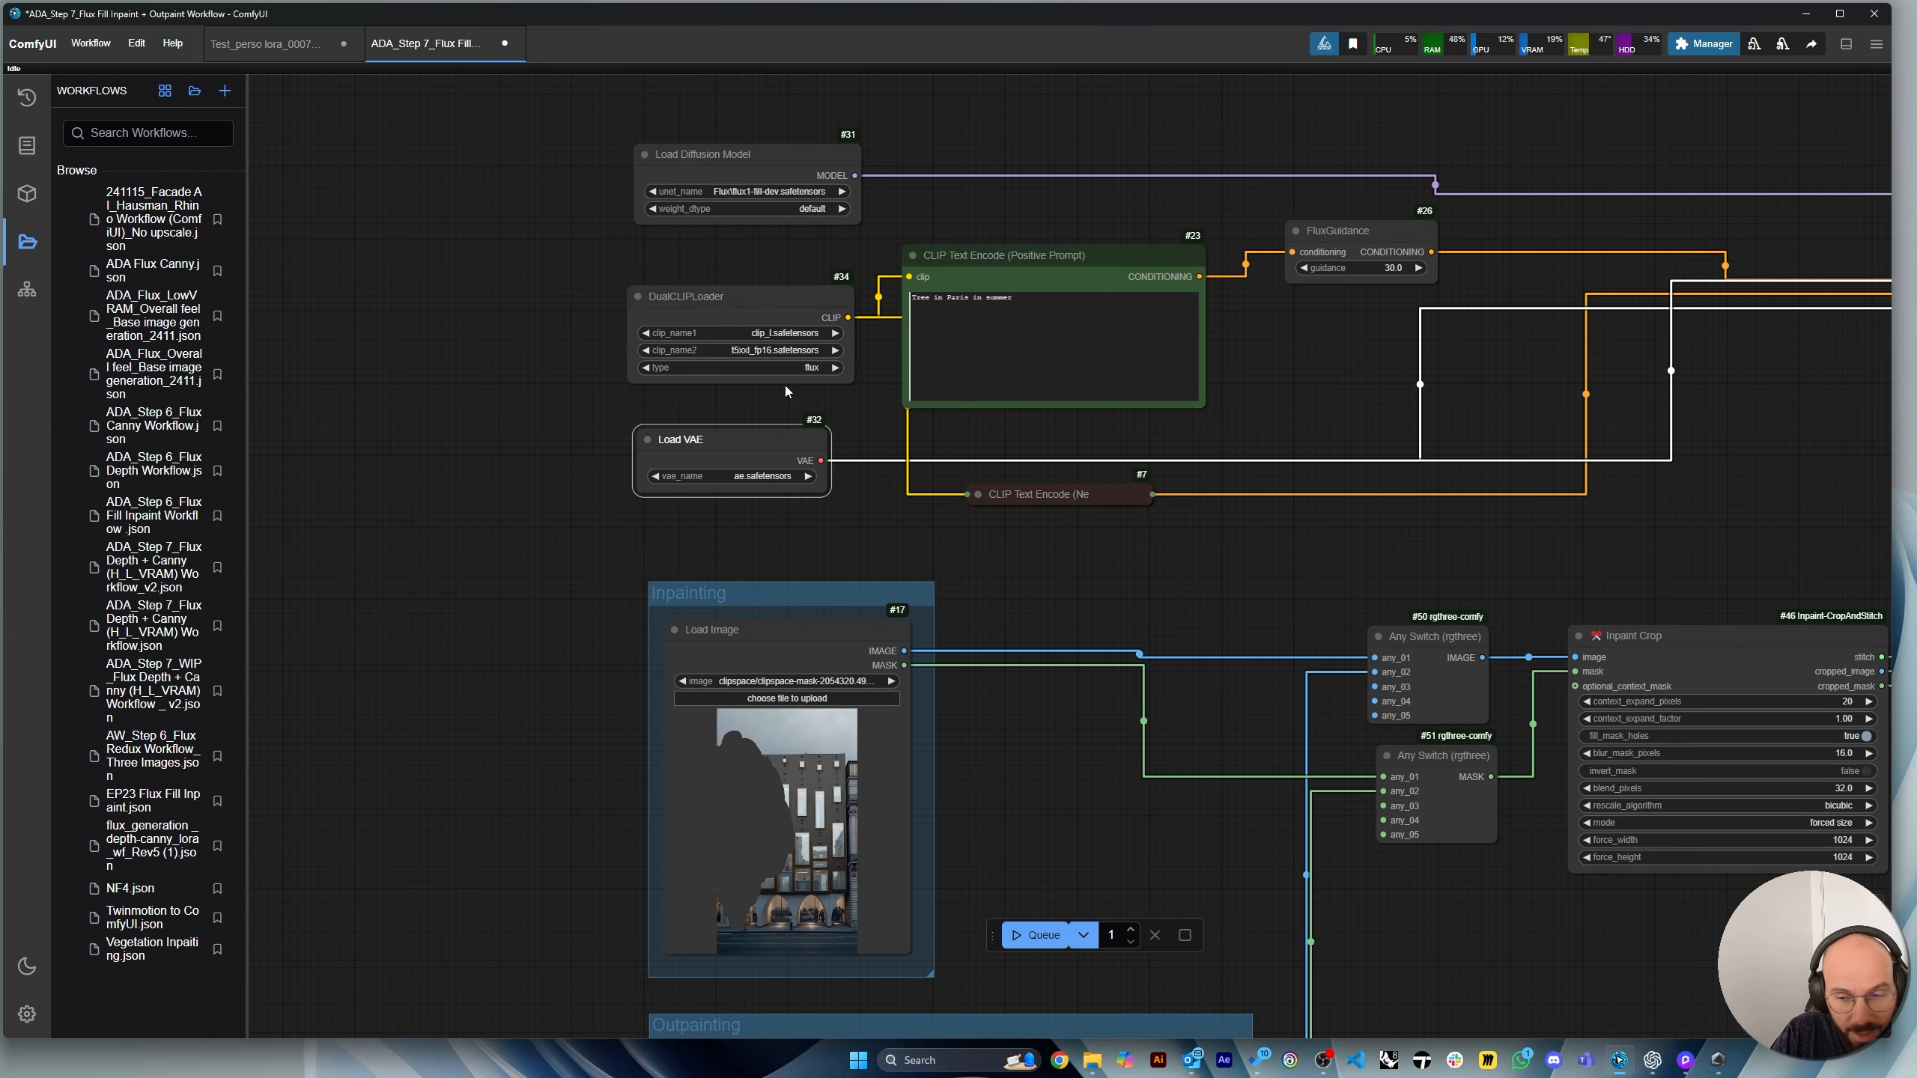
Add a new Load Image node and place it to the right of the Inpainting group.
{"action": "scroll", "coordinate": [703, 818], "scroll_direction": "up", "scroll_amount": 7}
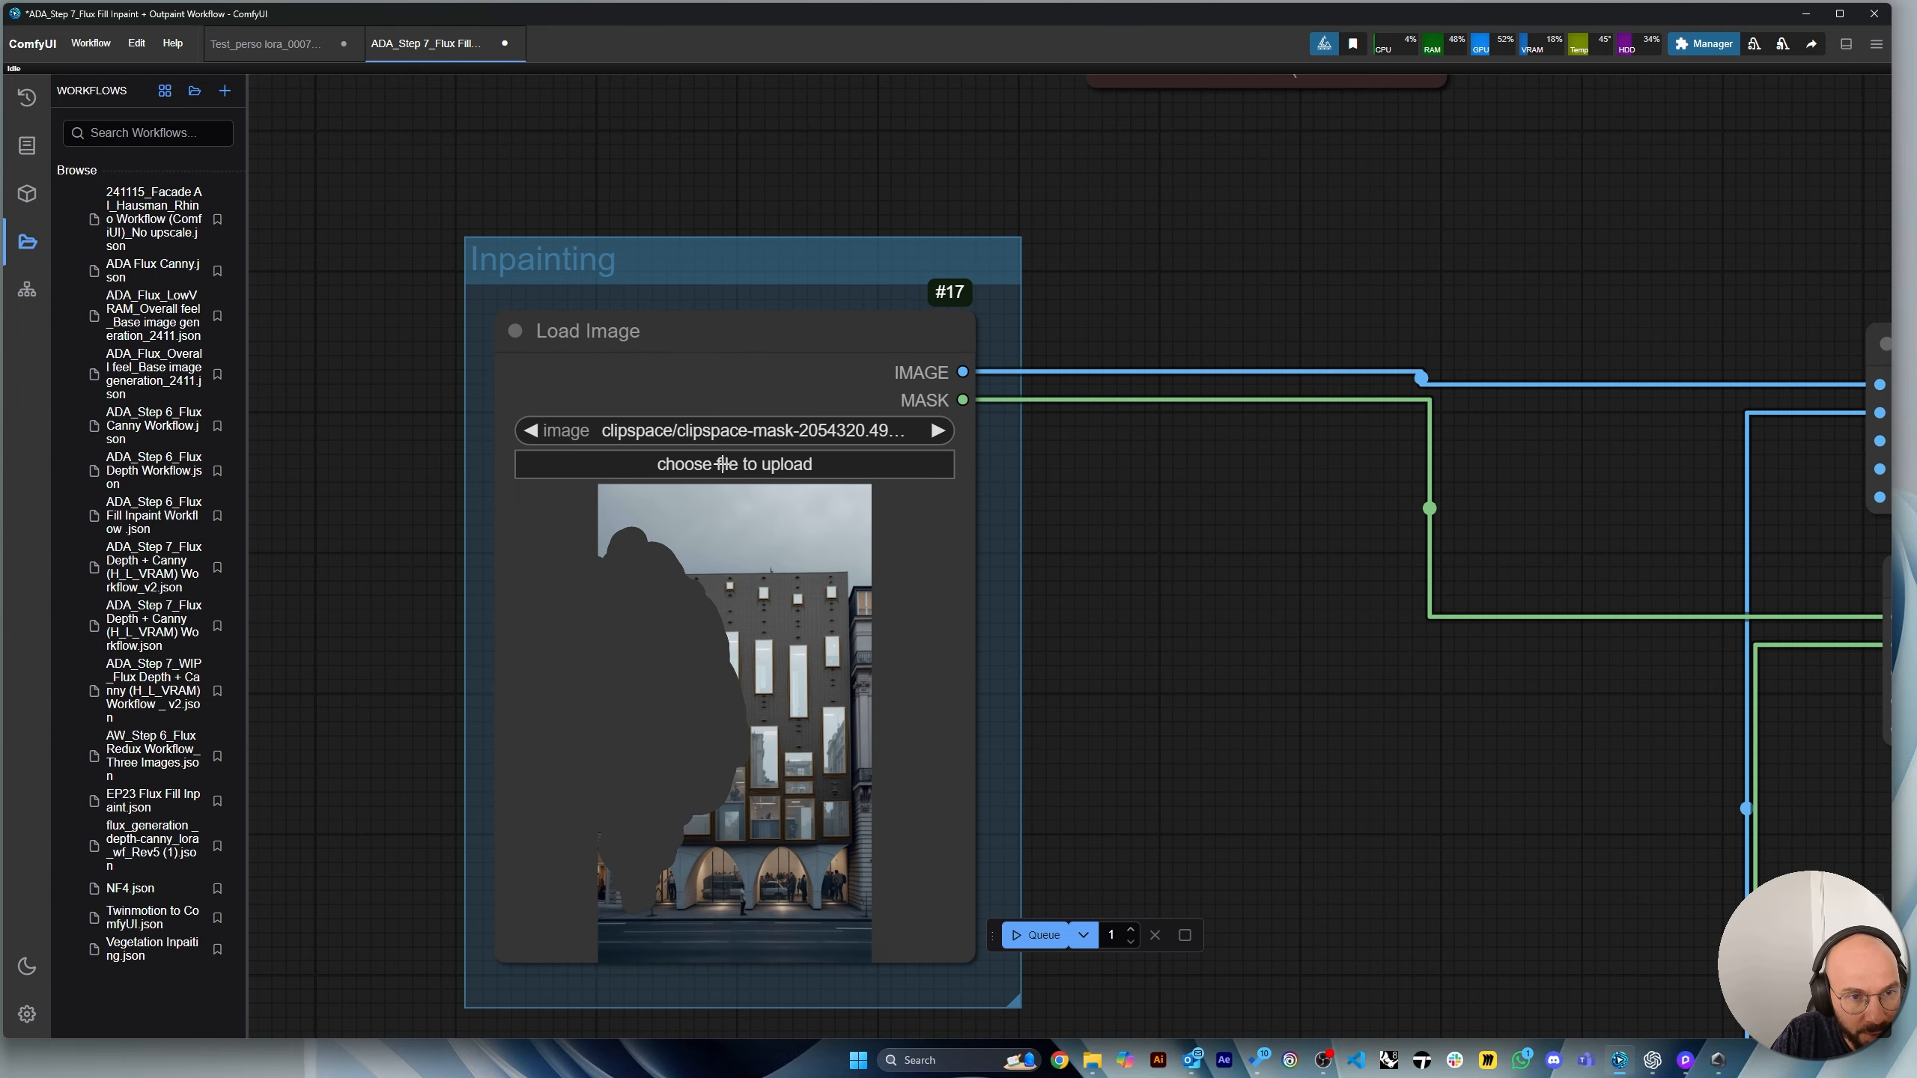
{"action": "scroll", "coordinate": [765, 342], "scroll_direction": "down", "scroll_amount": 3}
{"action": "double_click", "coordinate": [434, 420]}
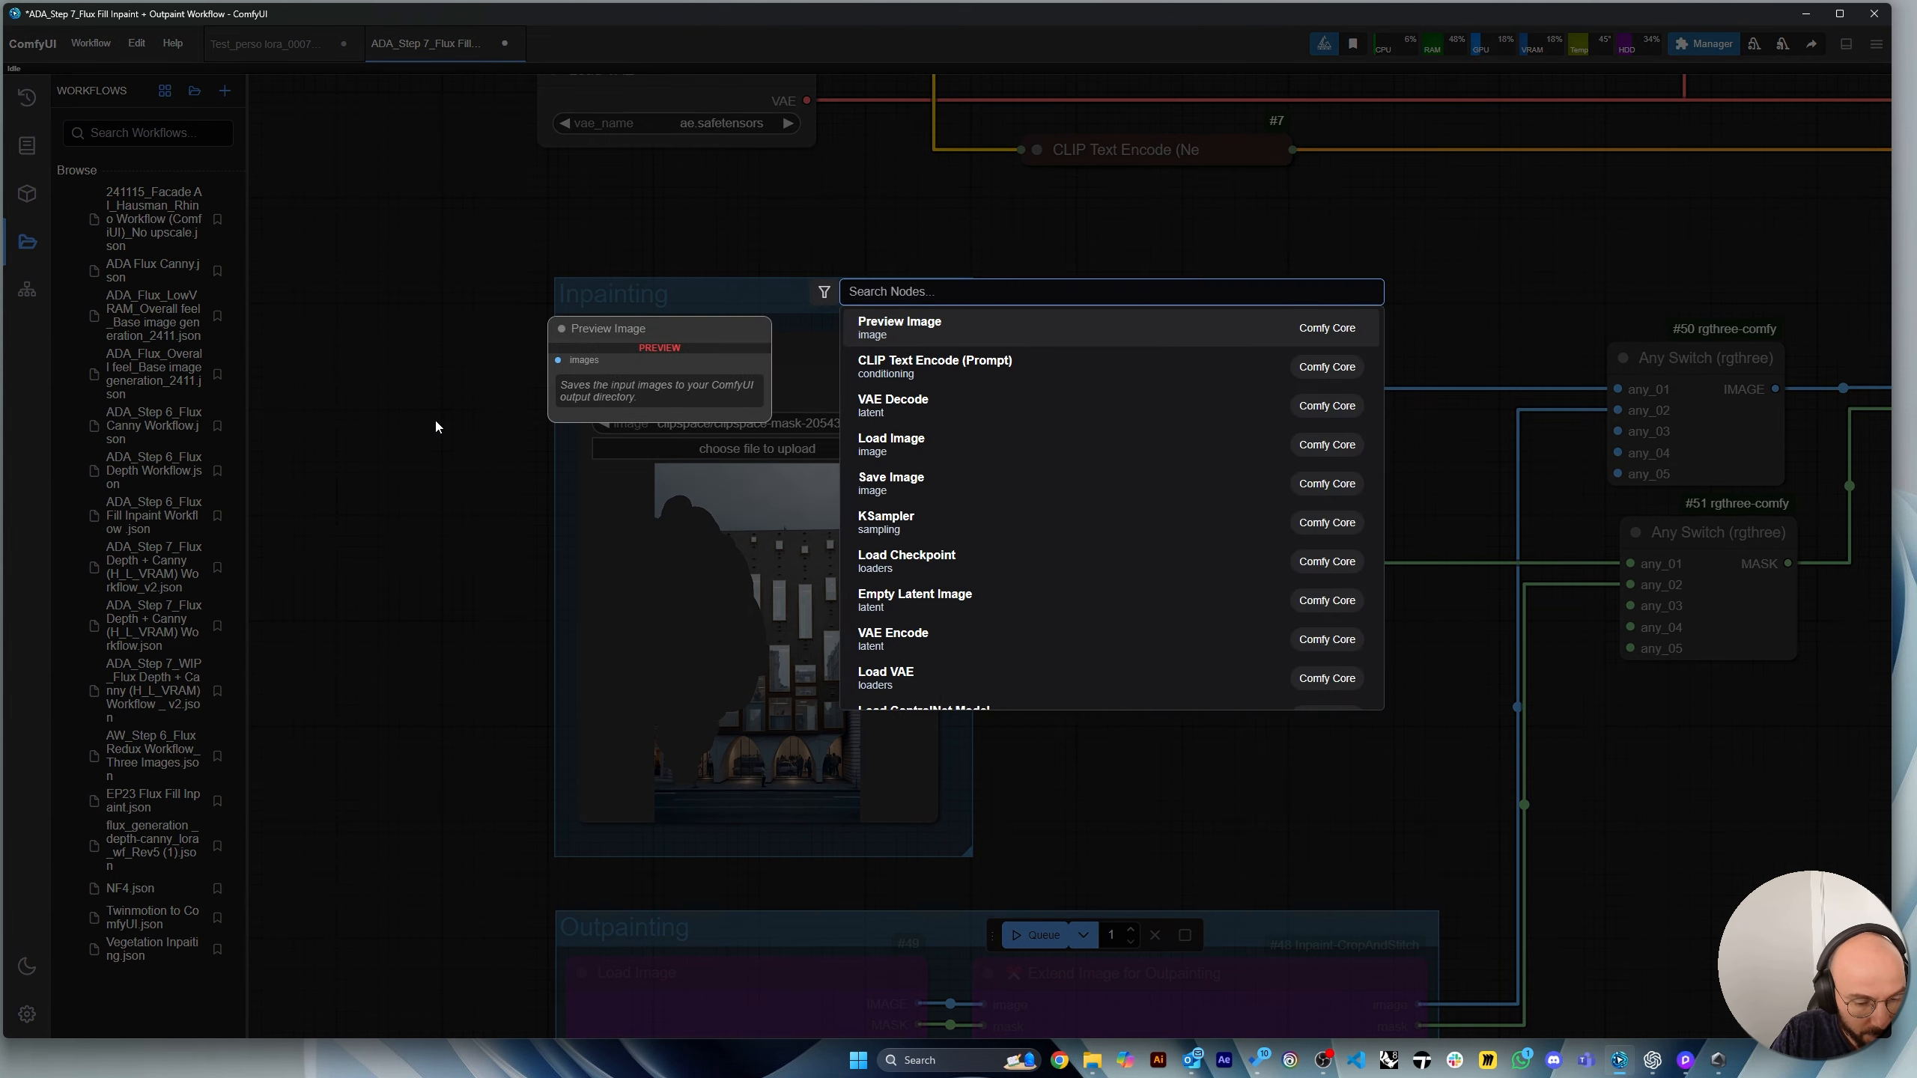
{"action": "type", "text": "load"}
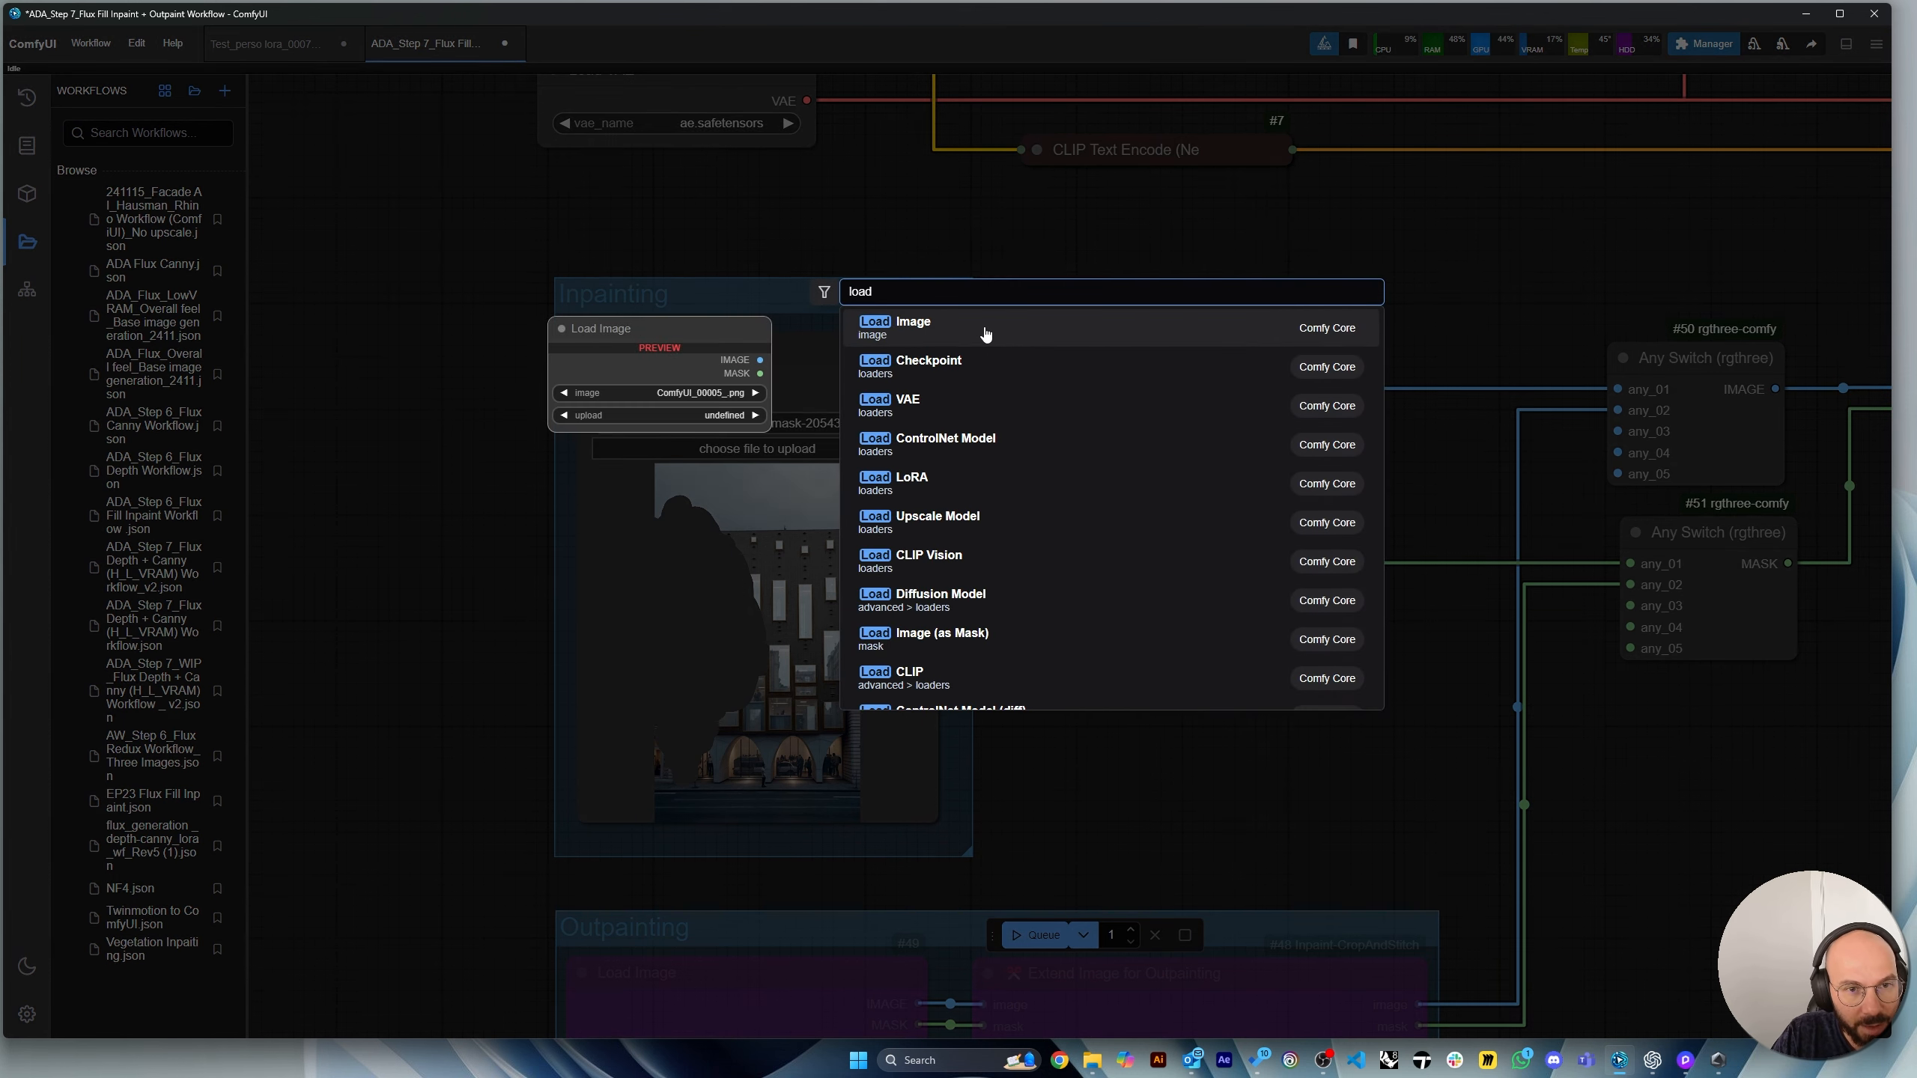
{"action": "left_click", "coordinate": [984, 333]}
{"action": "left_click_drag", "start_coordinate": [577, 408], "coordinate": [1214, 421]}
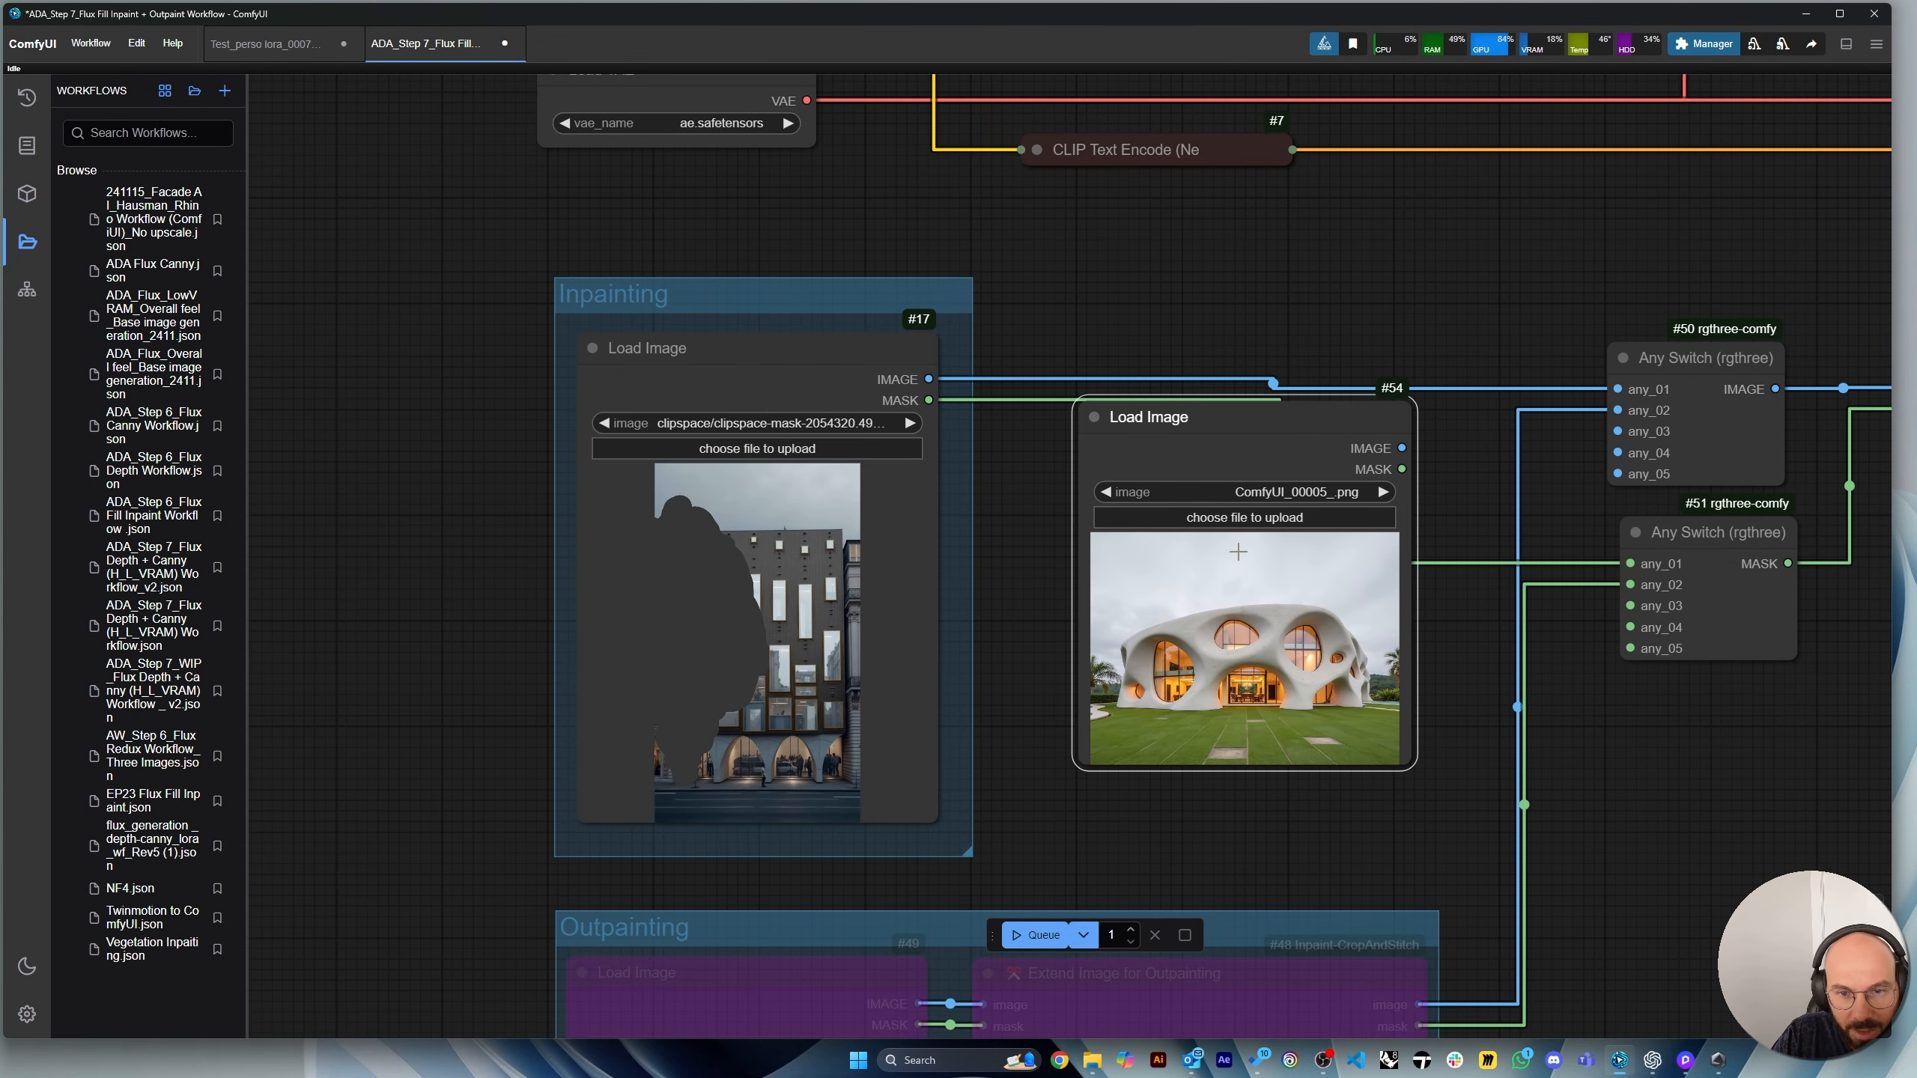
Browse the output folder for an image for the new Load Image node, cancel, and delete that node.
{"action": "left_click", "coordinate": [1240, 520]}
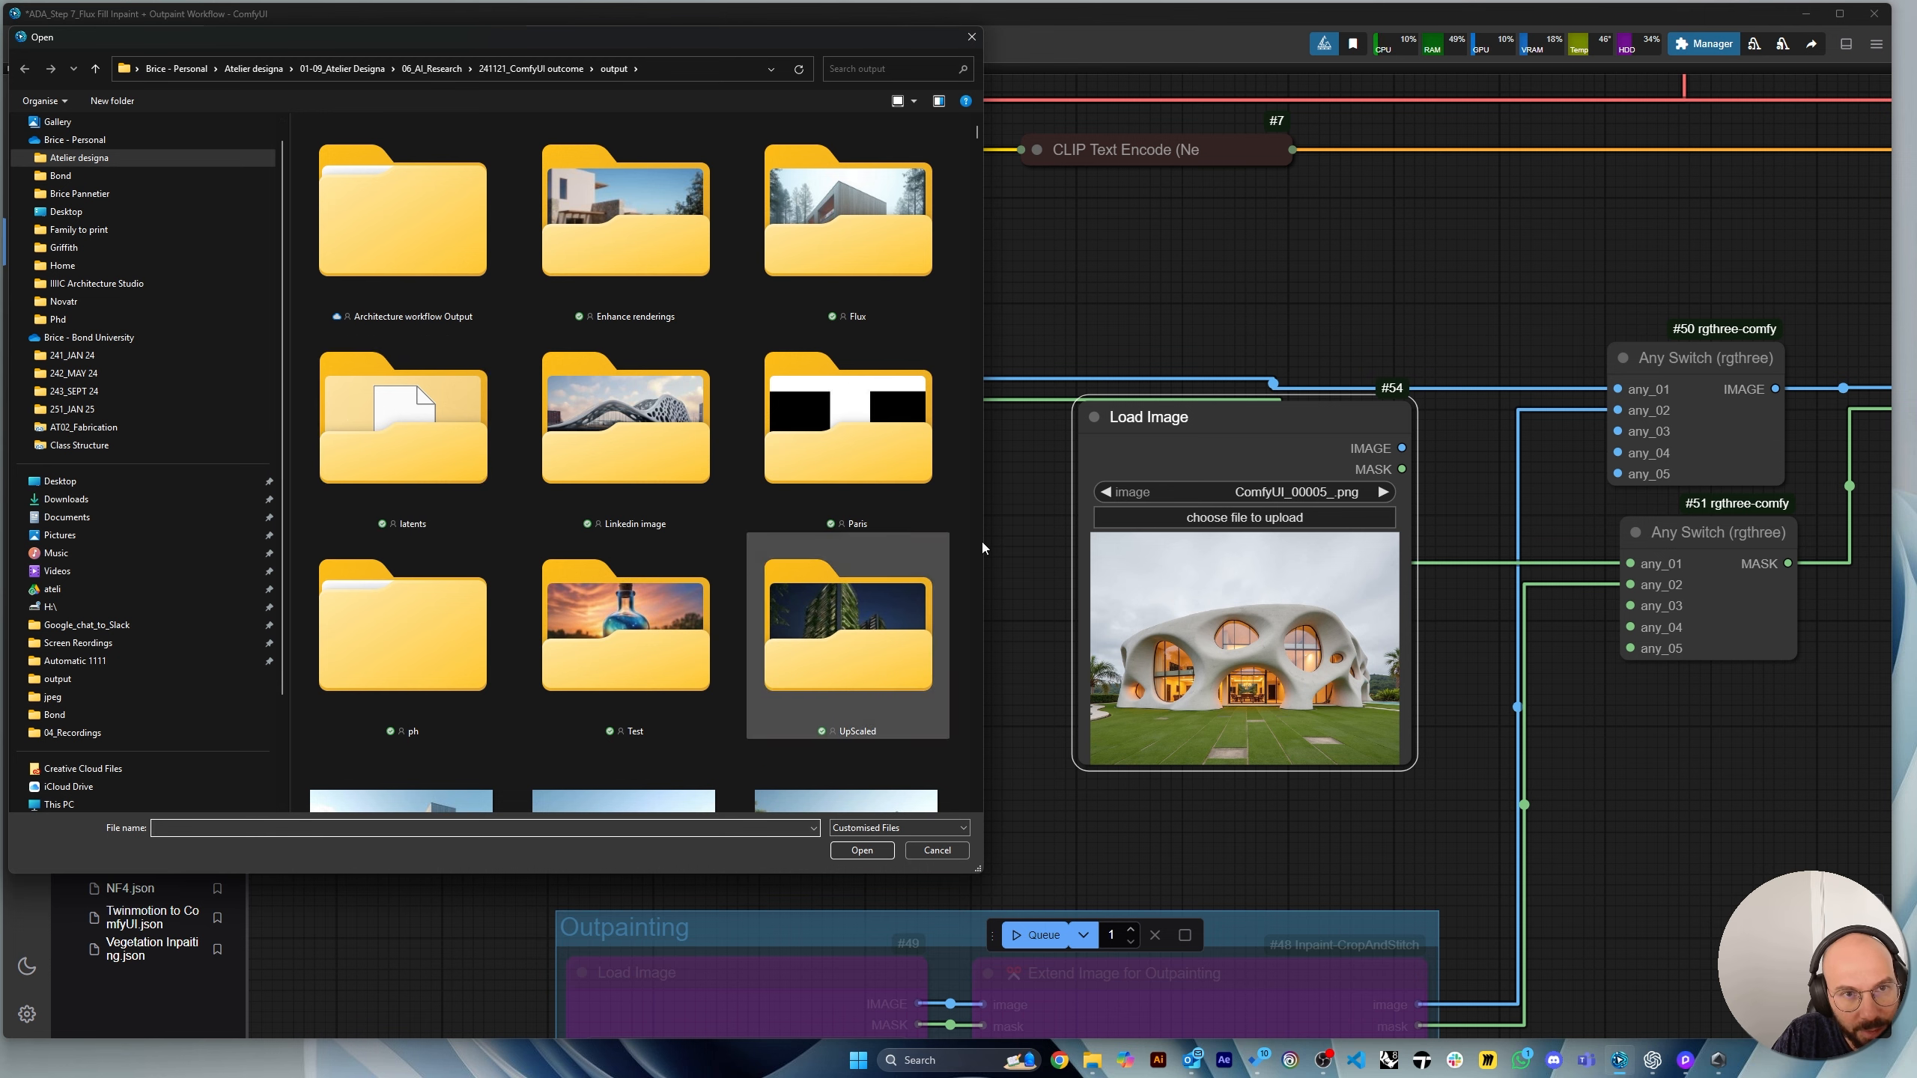
{"action": "scroll", "coordinate": [843, 317], "scroll_direction": "down", "scroll_amount": 10}
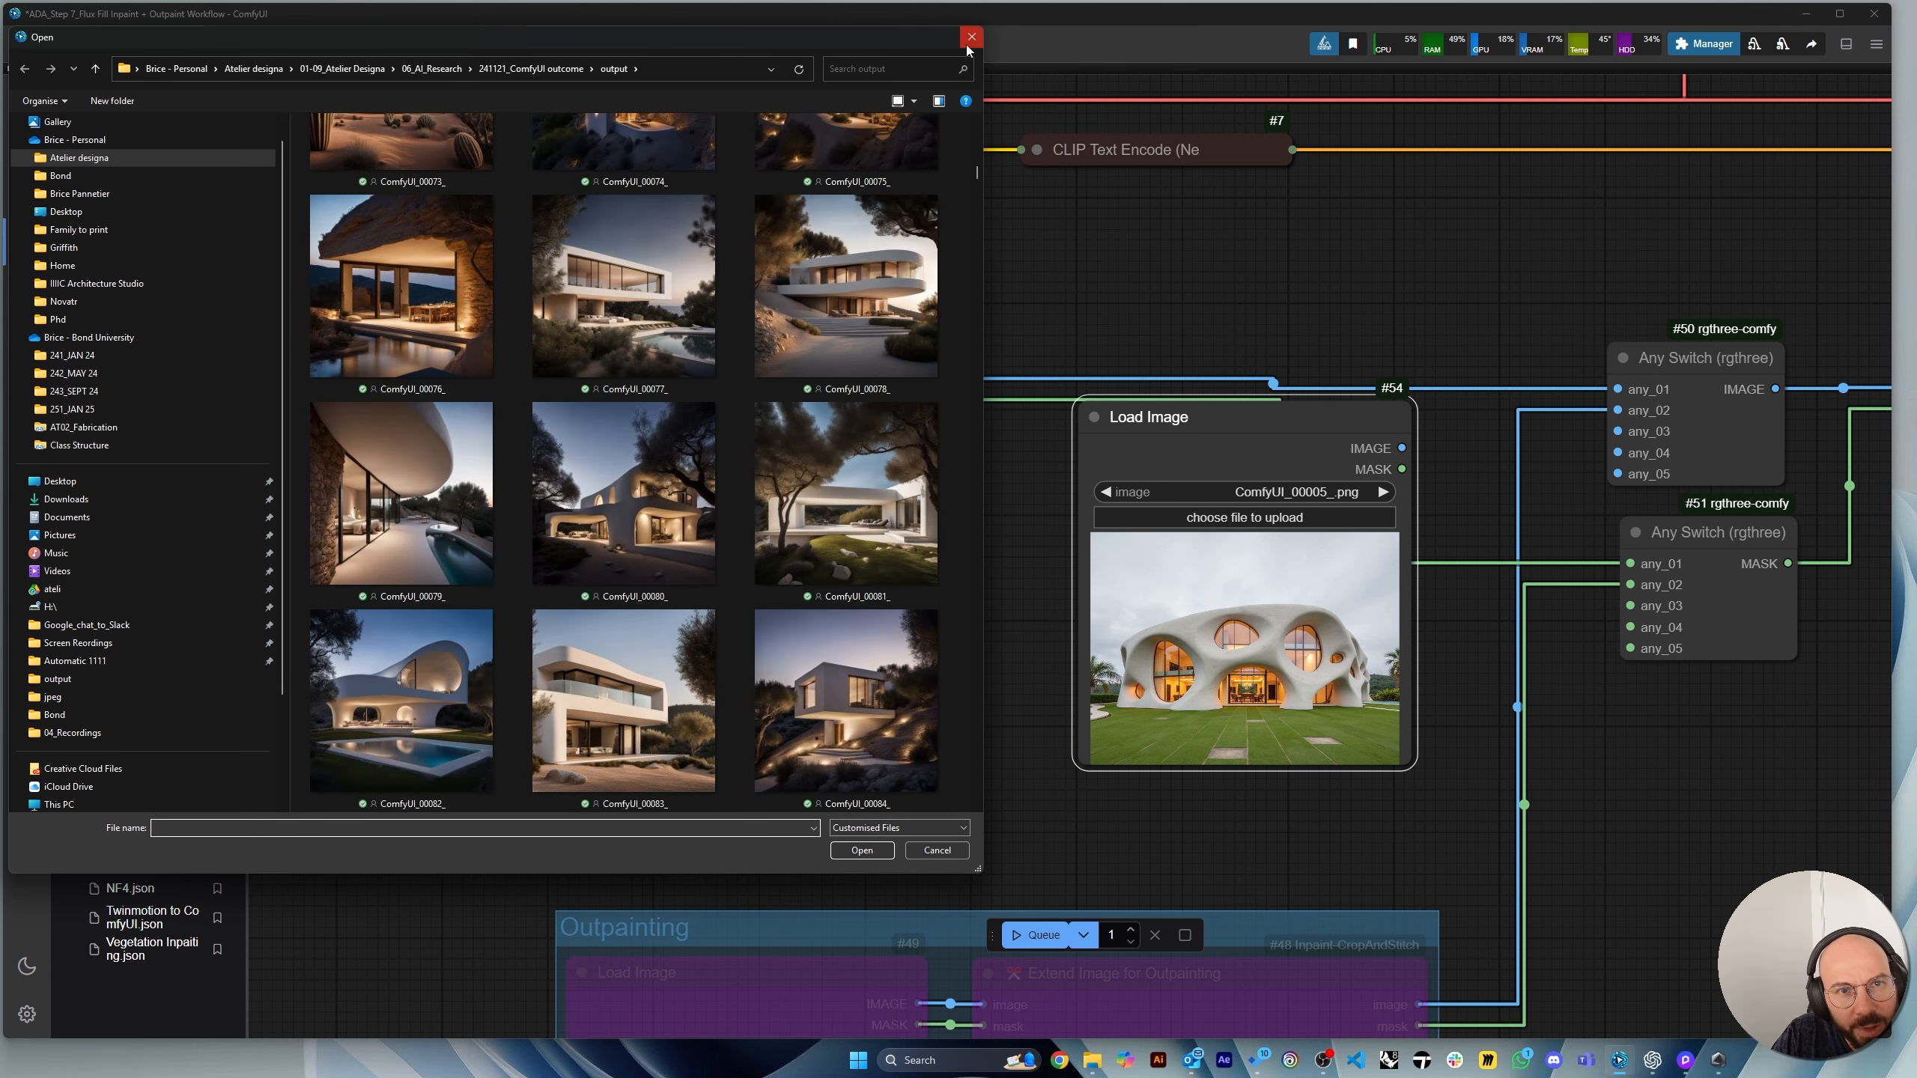
{"action": "left_click", "coordinate": [971, 35]}
{"action": "left_click_drag", "start_coordinate": [1234, 424], "coordinate": [1144, 359]}
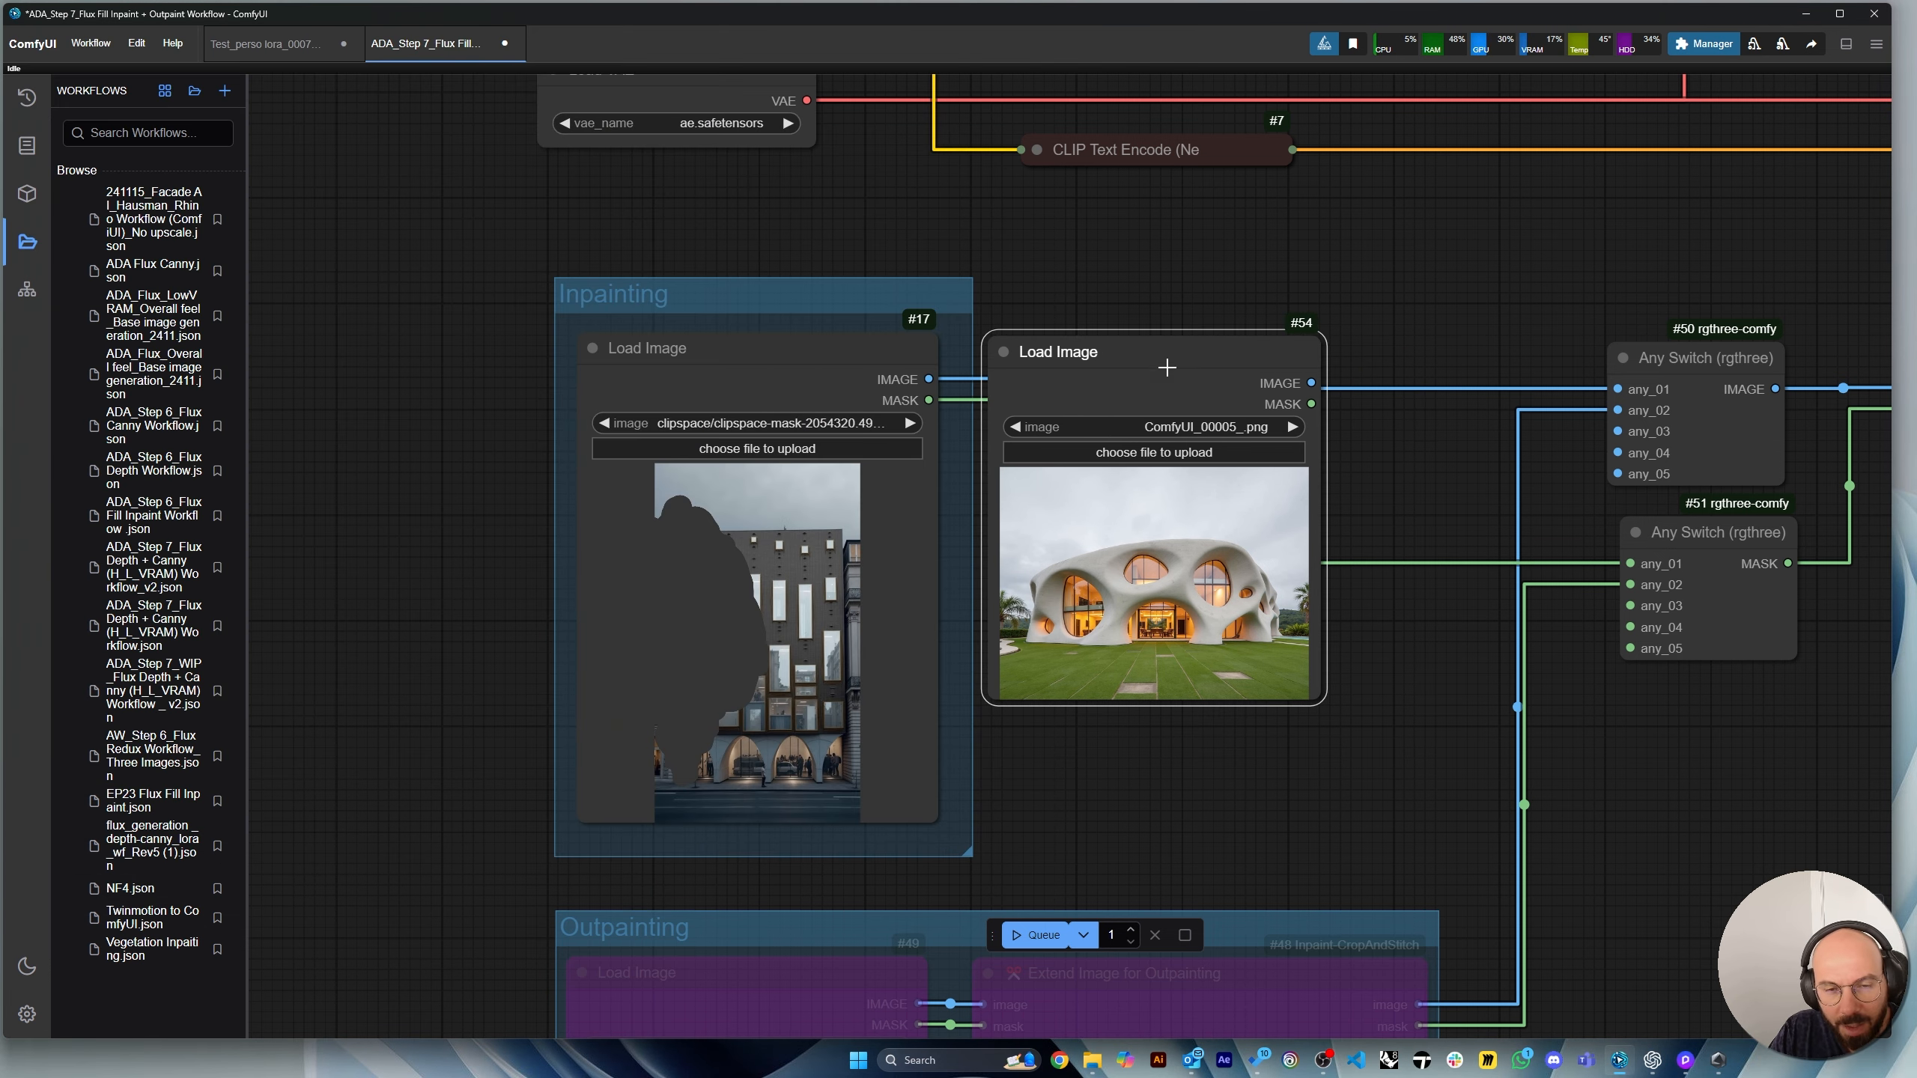
{"action": "key", "text": "Delete"}
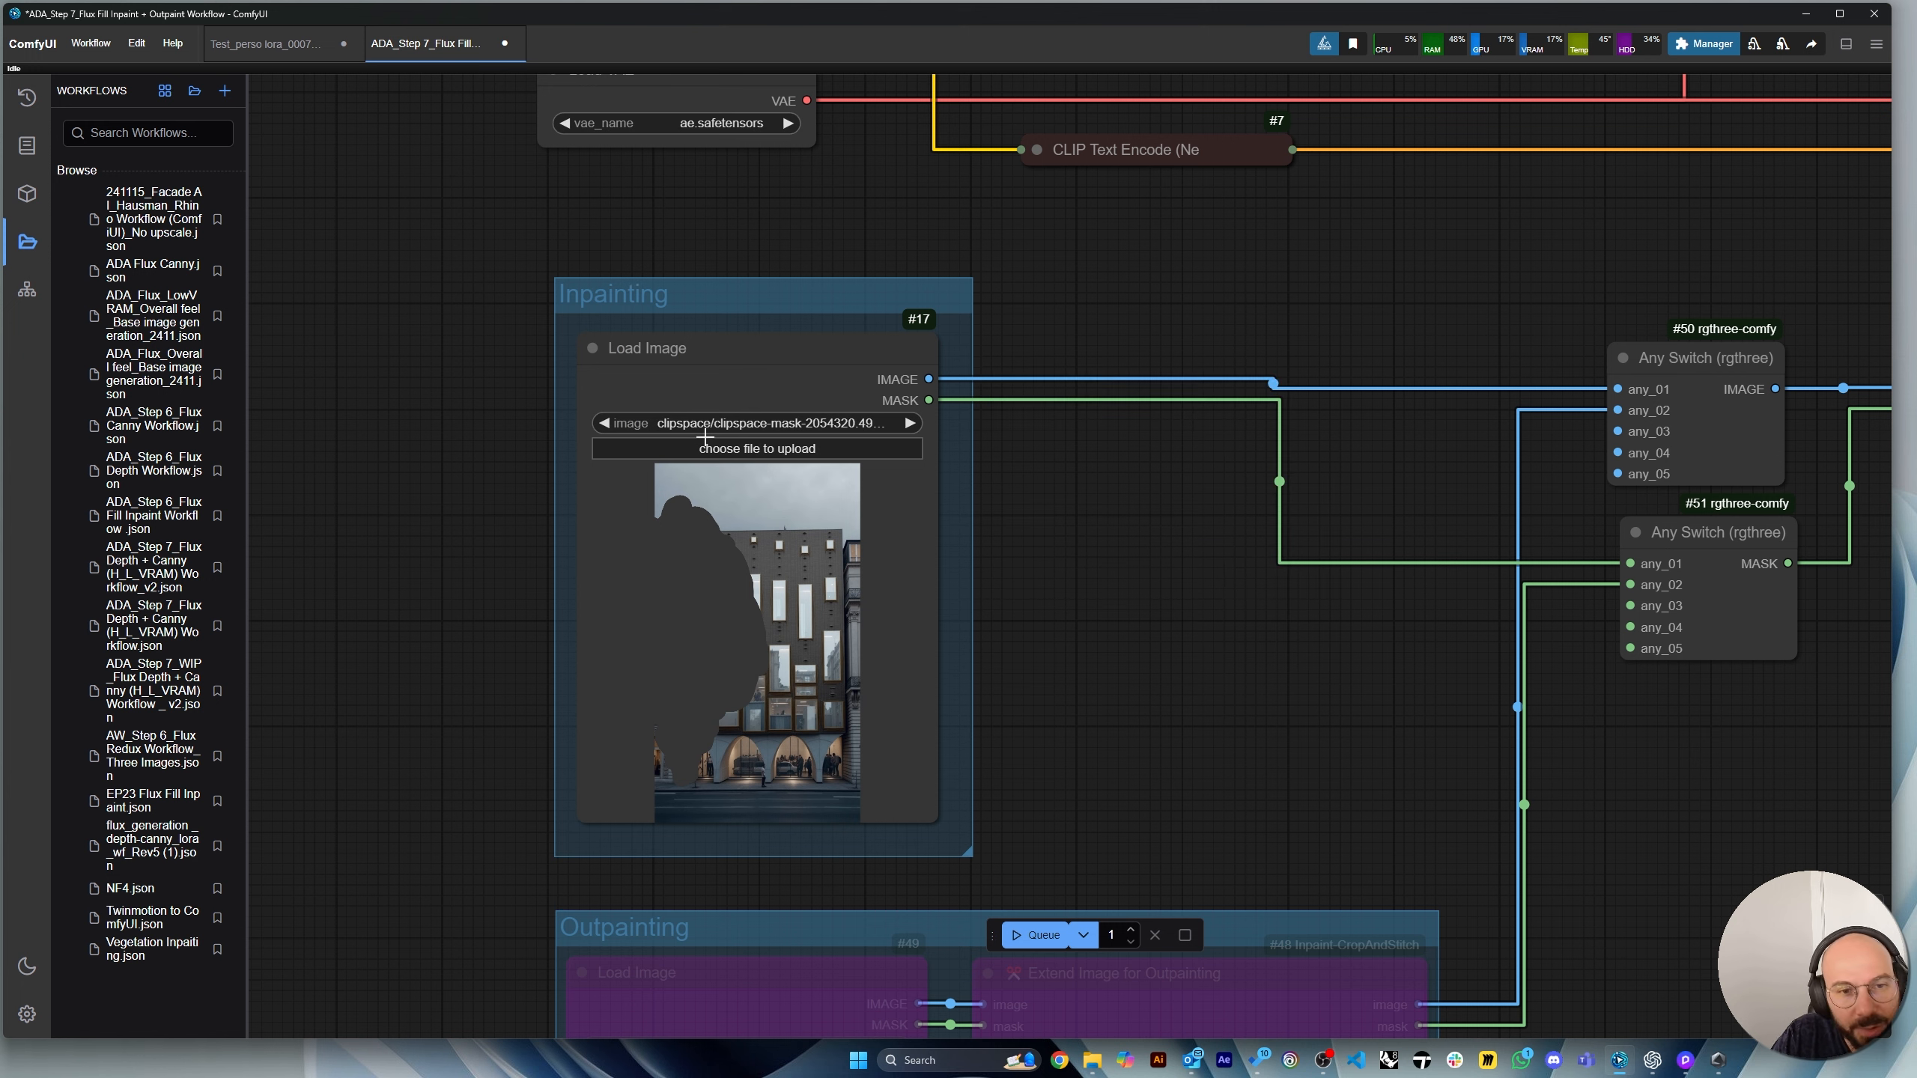
Open the facade image of the Inpainting group's Load Image node in the MaskEditor.
{"action": "scroll", "coordinate": [654, 633], "scroll_direction": "up", "scroll_amount": 2}
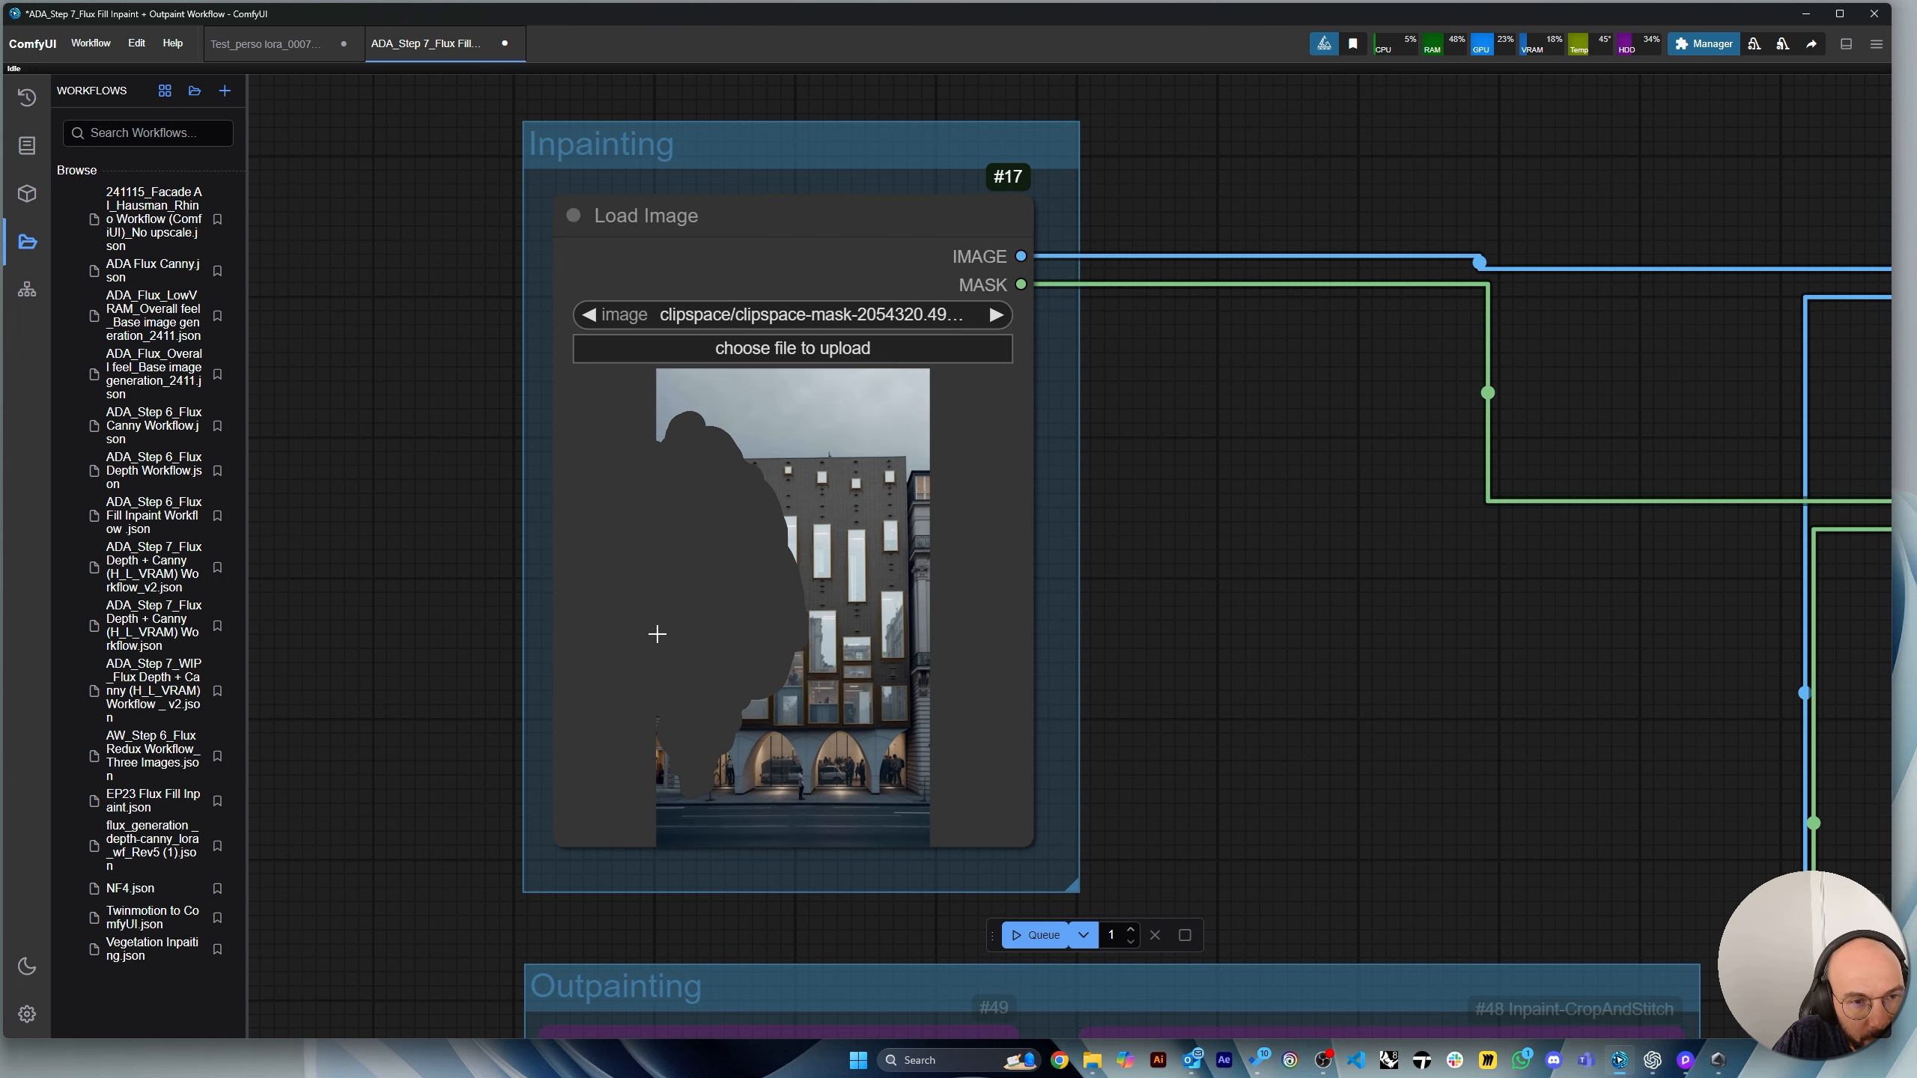
{"action": "right_click", "coordinate": [736, 538]}
{"action": "left_click", "coordinate": [1102, 430]}
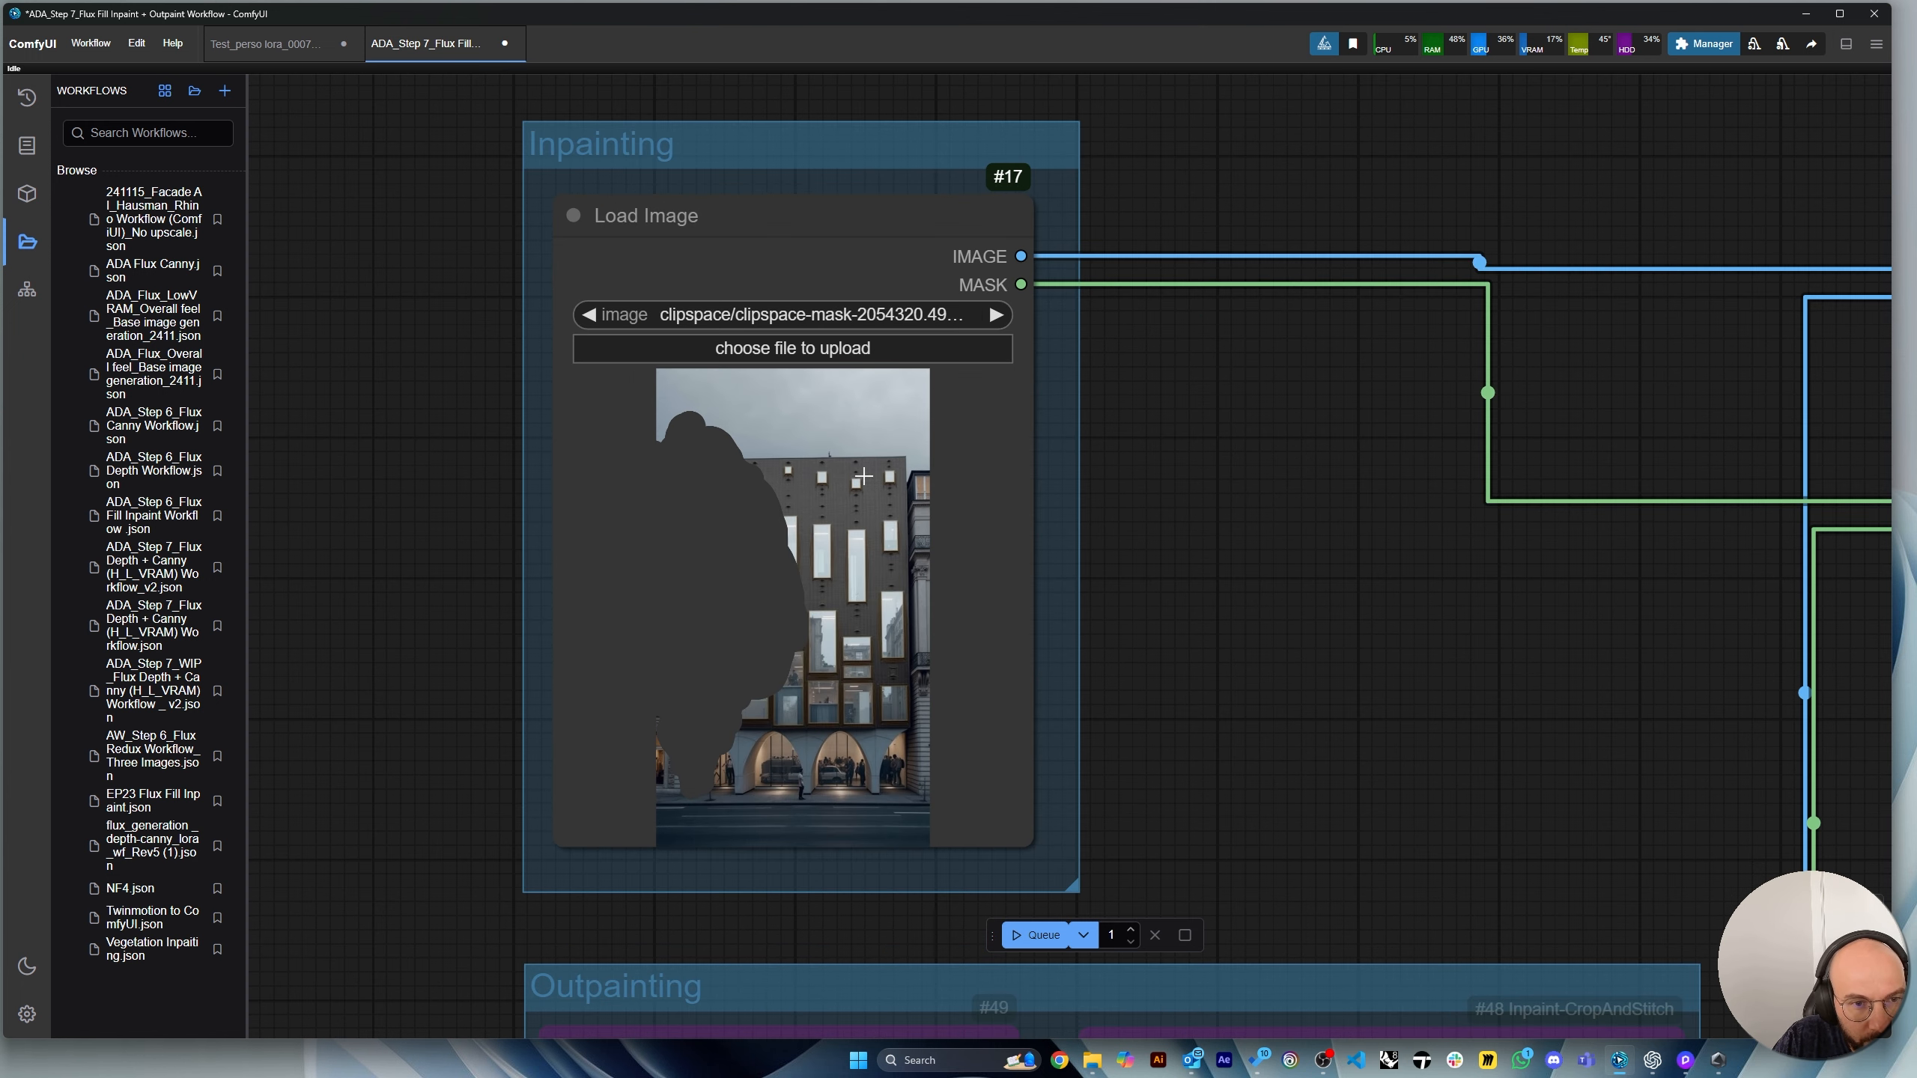
{"action": "right_click", "coordinate": [798, 469]}
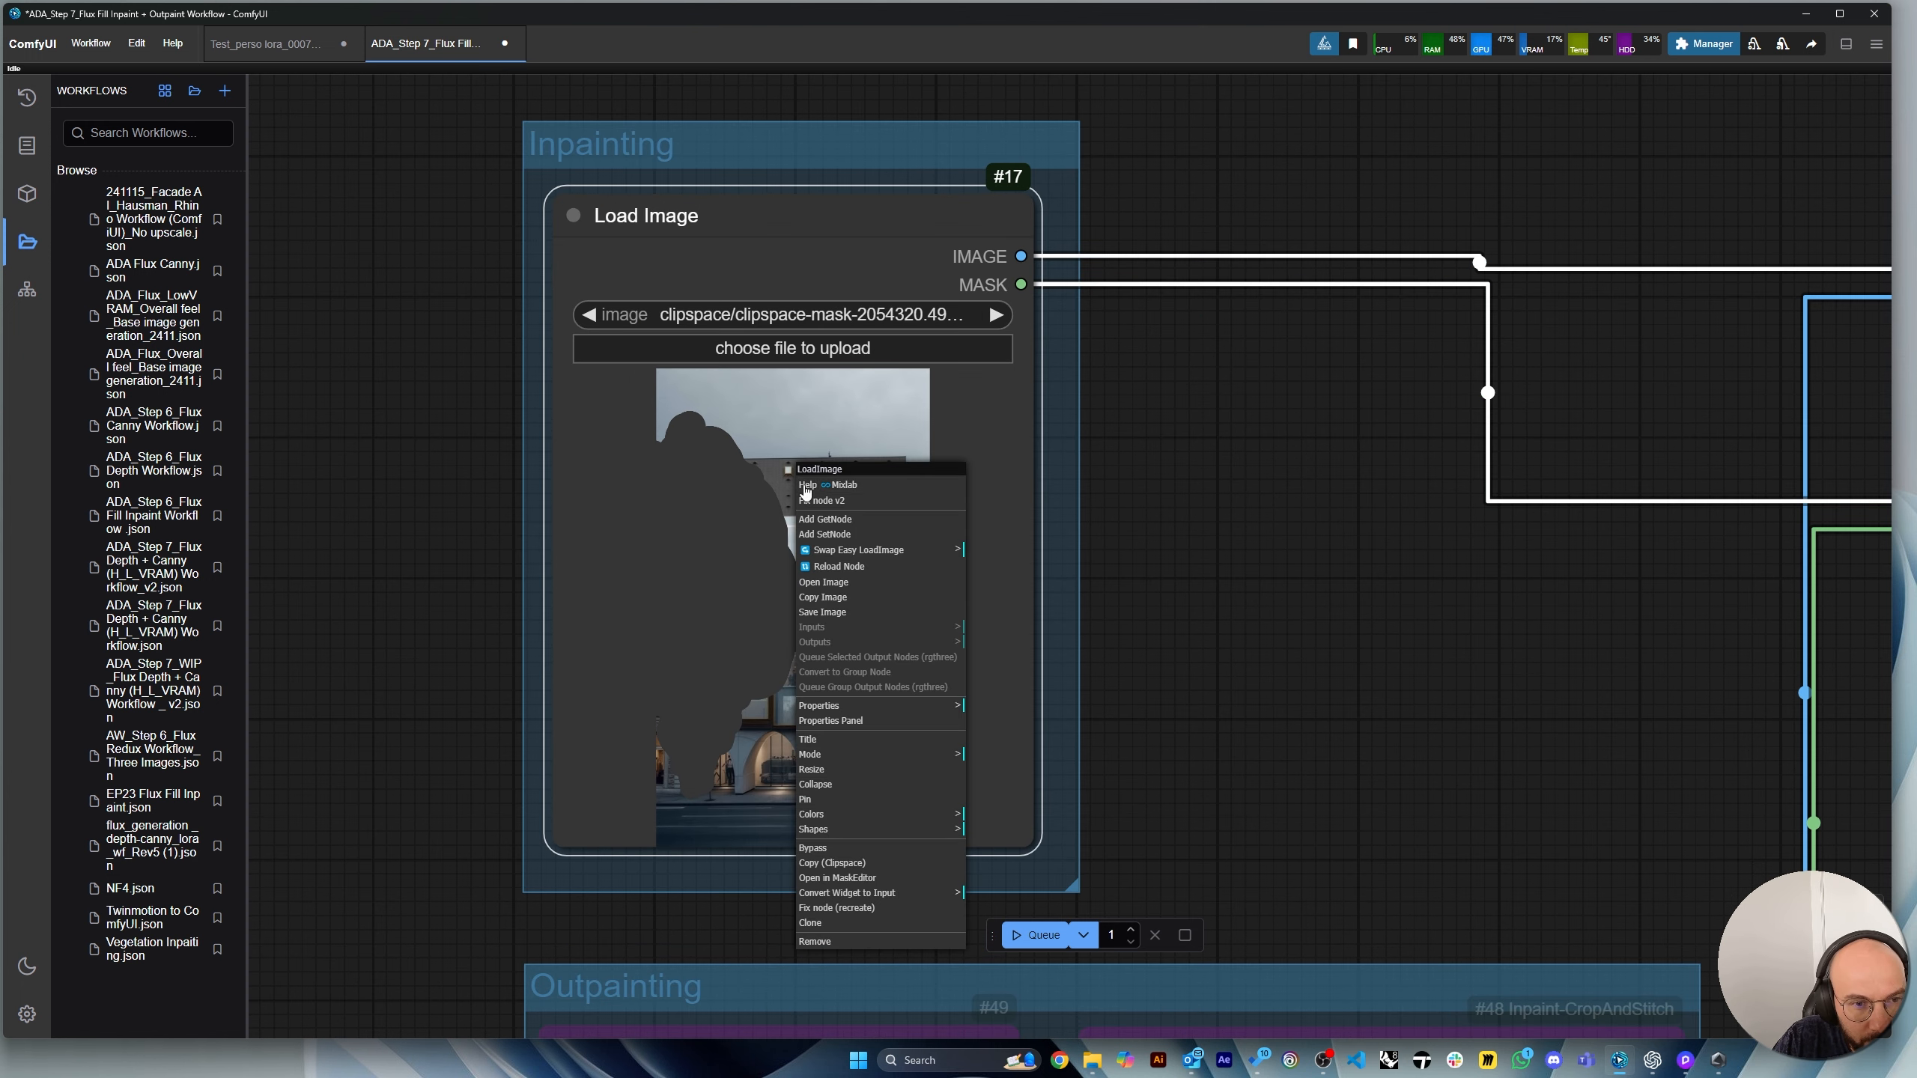
{"action": "left_click", "coordinate": [832, 879]}
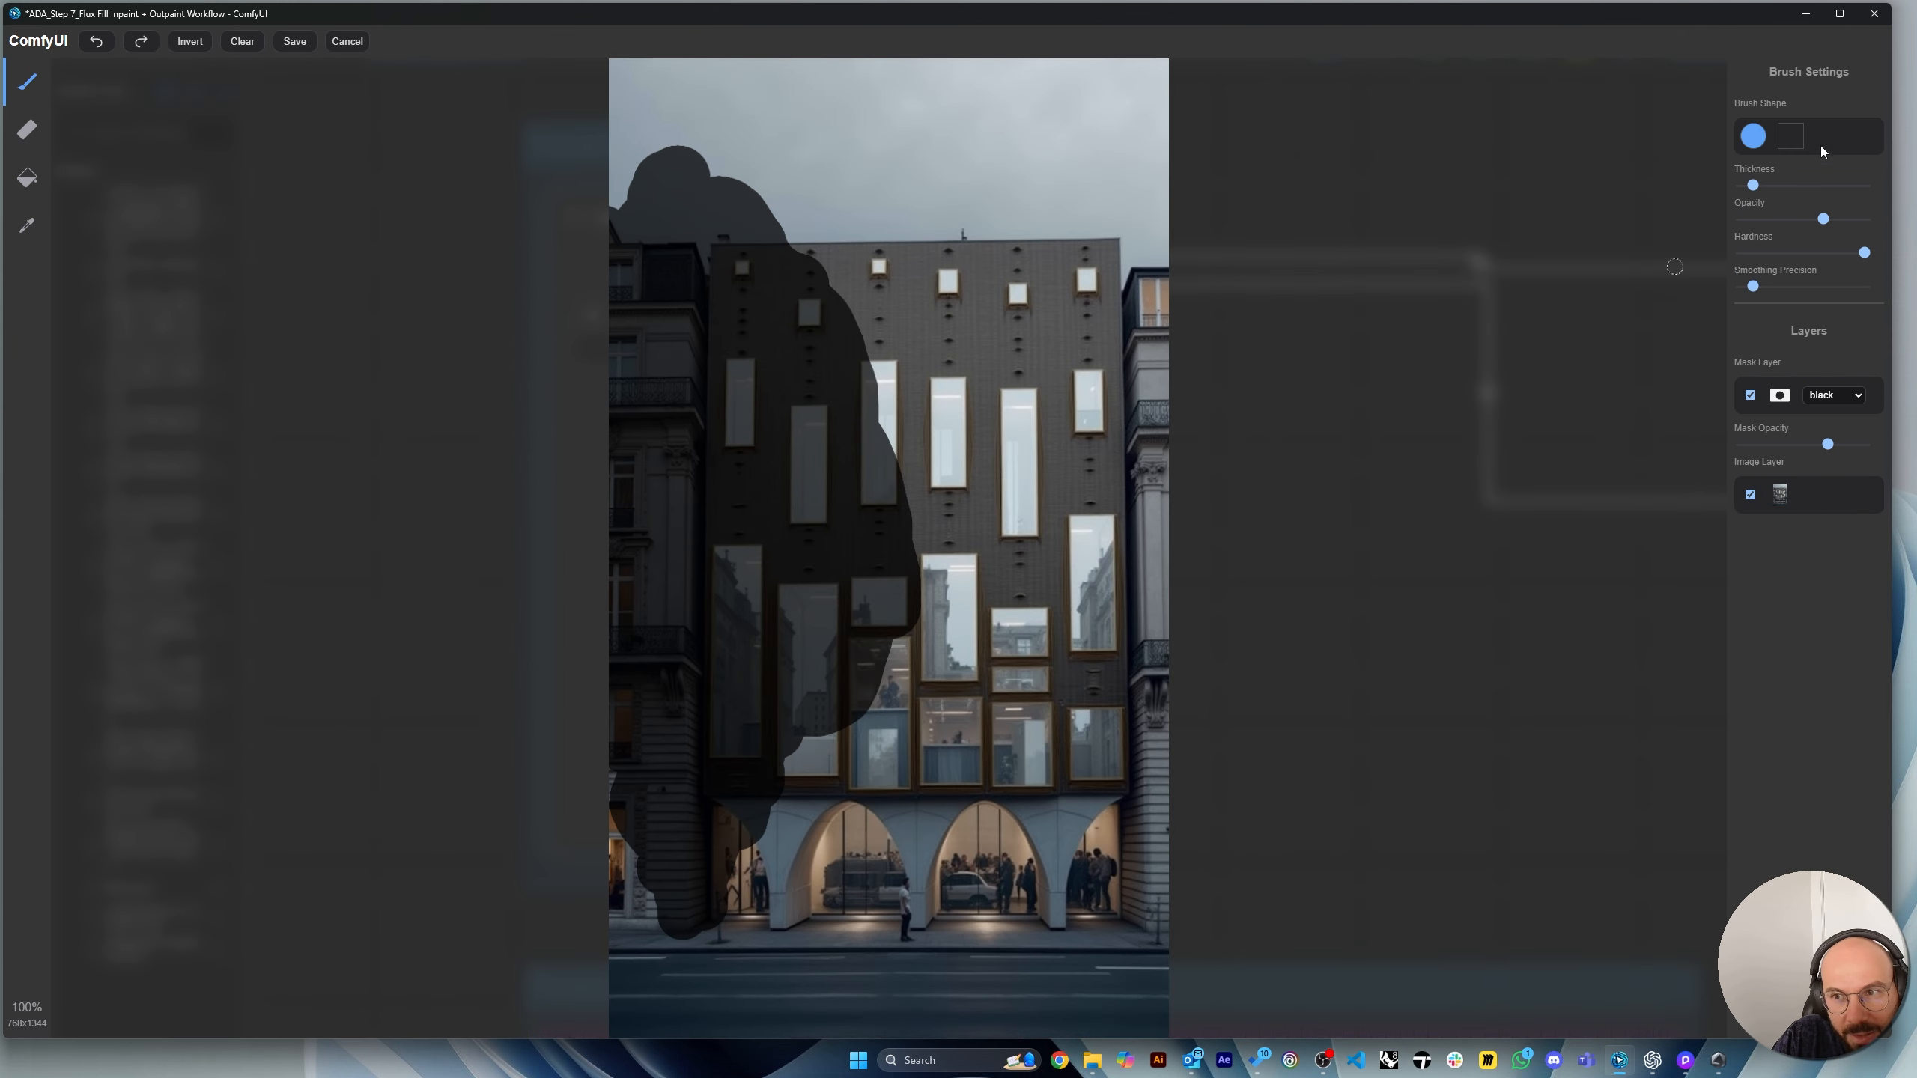
Paint a test mask stroke over the tall window in the unmasked part of the facade and erase it.
{"action": "mouse_move", "coordinate": [1005, 337]}
{"action": "left_mouse_down"}
{"action": "mouse_move", "coordinate": [1026, 568]}
{"action": "mouse_move", "coordinate": [1012, 409]}
{"action": "left_mouse_up"}
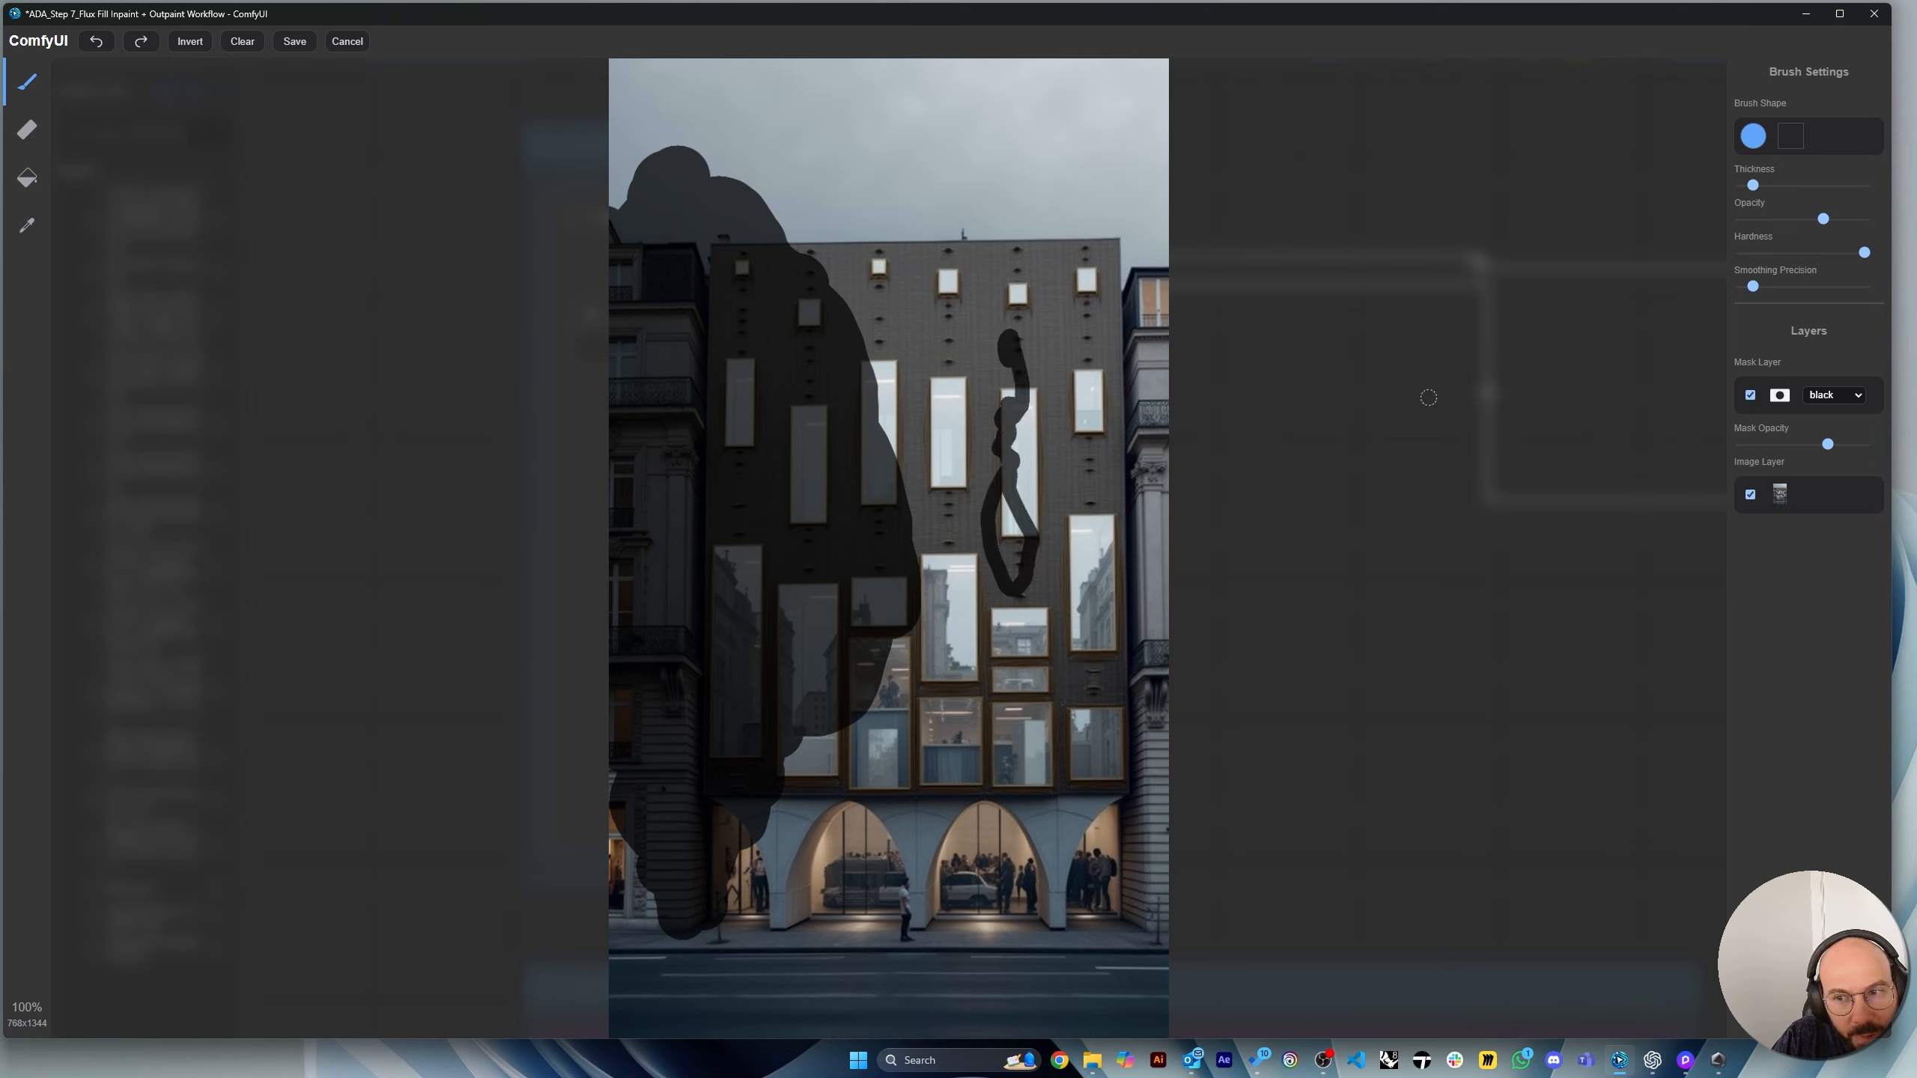
{"action": "left_click", "coordinate": [27, 129]}
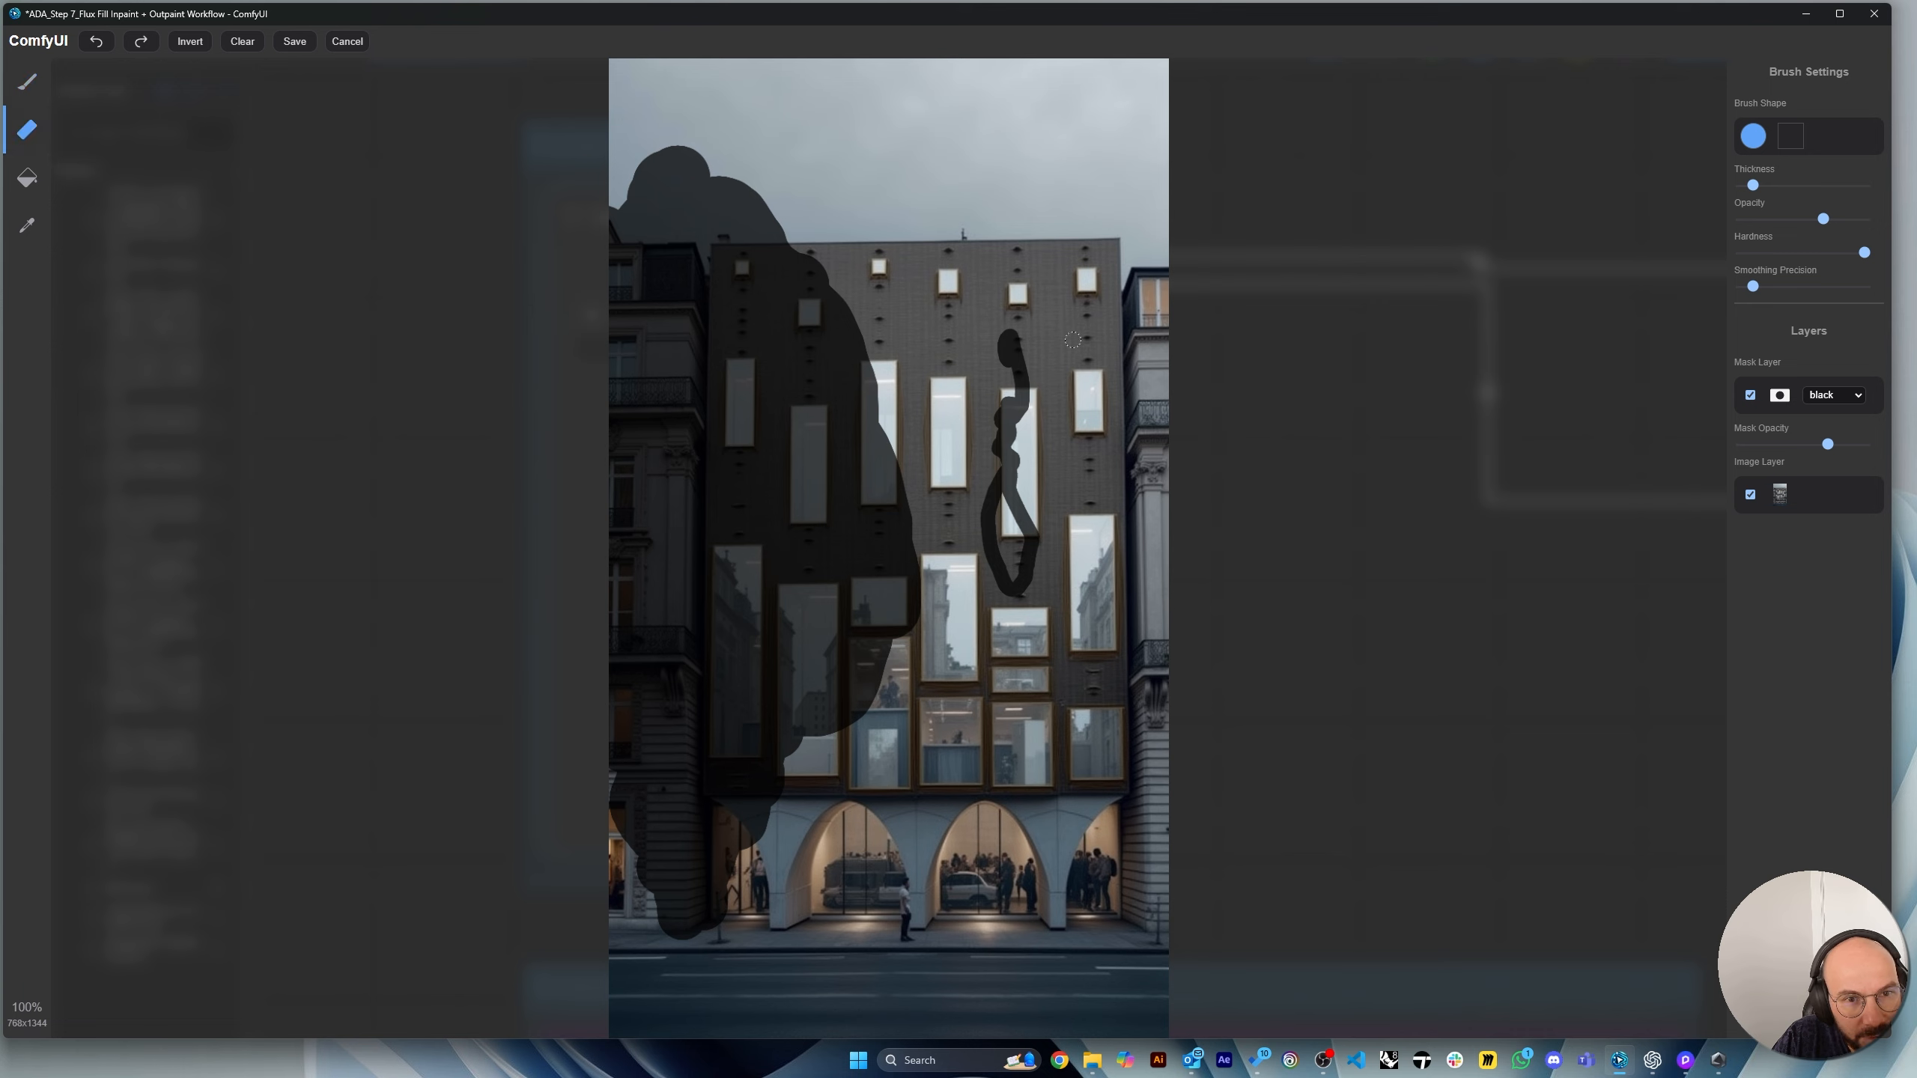
{"action": "mouse_move", "coordinate": [1016, 348]}
{"action": "left_mouse_down"}
{"action": "mouse_move", "coordinate": [1022, 397]}
{"action": "mouse_move", "coordinate": [994, 397]}
{"action": "mouse_move", "coordinate": [1010, 384]}
{"action": "mouse_move", "coordinate": [988, 517]}
{"action": "mouse_move", "coordinate": [1002, 443]}
{"action": "mouse_move", "coordinate": [1002, 612]}
{"action": "mouse_move", "coordinate": [1029, 570]}
{"action": "mouse_move", "coordinate": [1008, 590]}
{"action": "mouse_move", "coordinate": [993, 565]}
{"action": "mouse_move", "coordinate": [1043, 549]}
{"action": "mouse_move", "coordinate": [1002, 586]}
{"action": "mouse_move", "coordinate": [1031, 472]}
{"action": "left_mouse_up"}
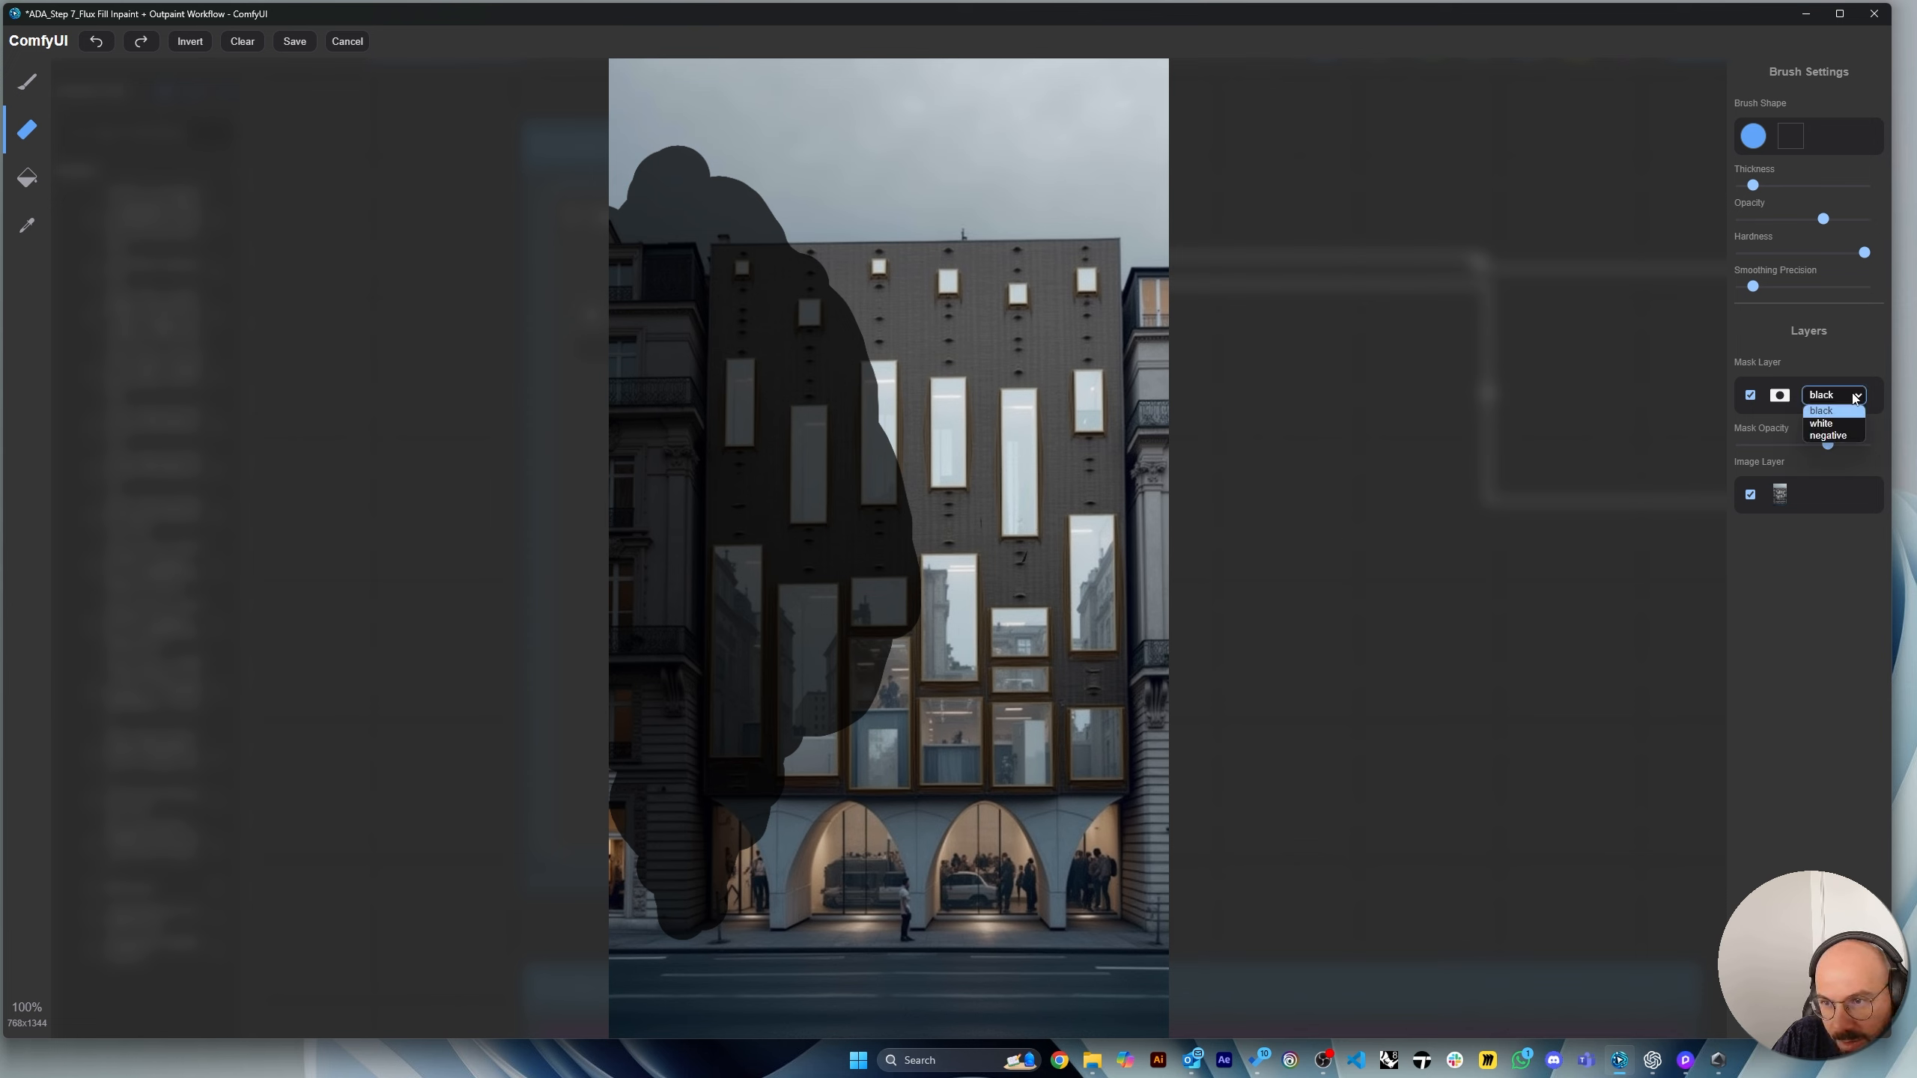
Set the mask layer colour to white and save the mask to the Load Image node.
{"action": "left_click", "coordinate": [1833, 424]}
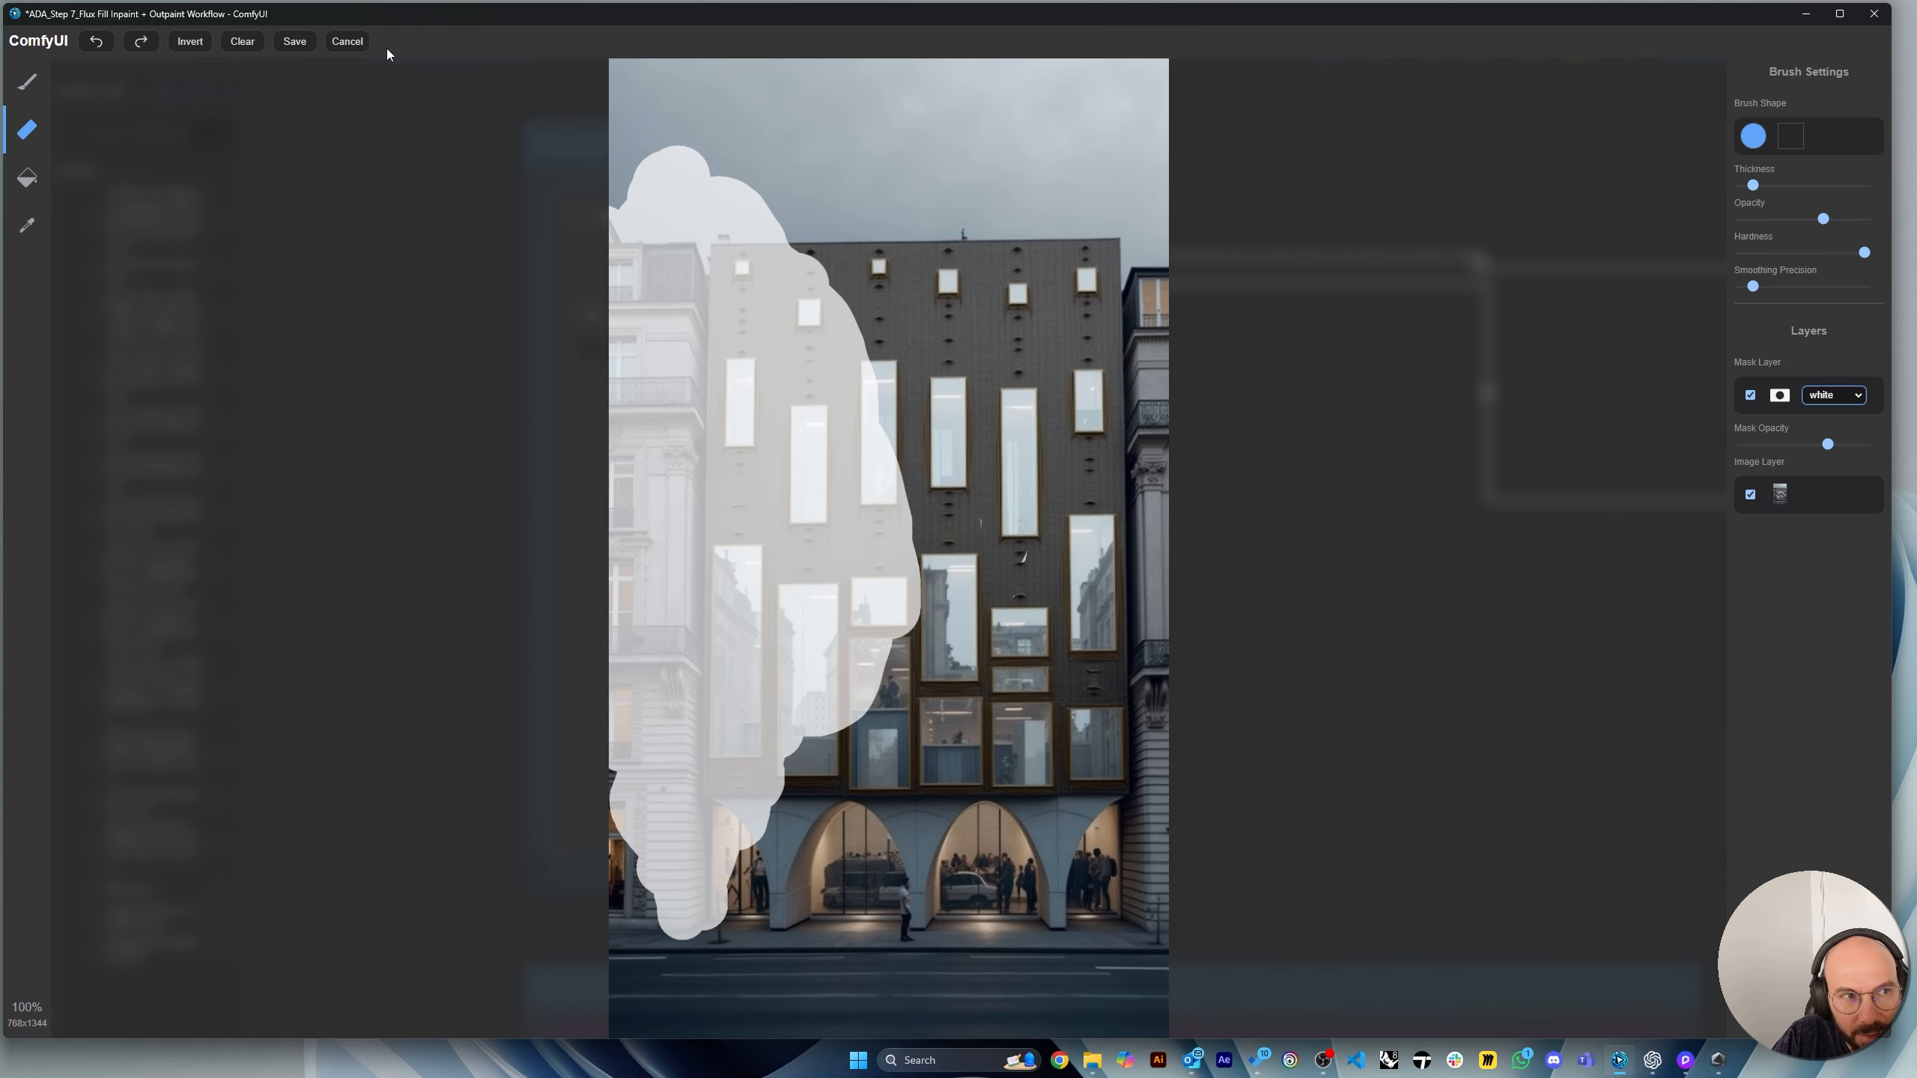
{"action": "left_click", "coordinate": [295, 41]}
{"action": "scroll", "coordinate": [510, 522], "scroll_direction": "down", "scroll_amount": 3}
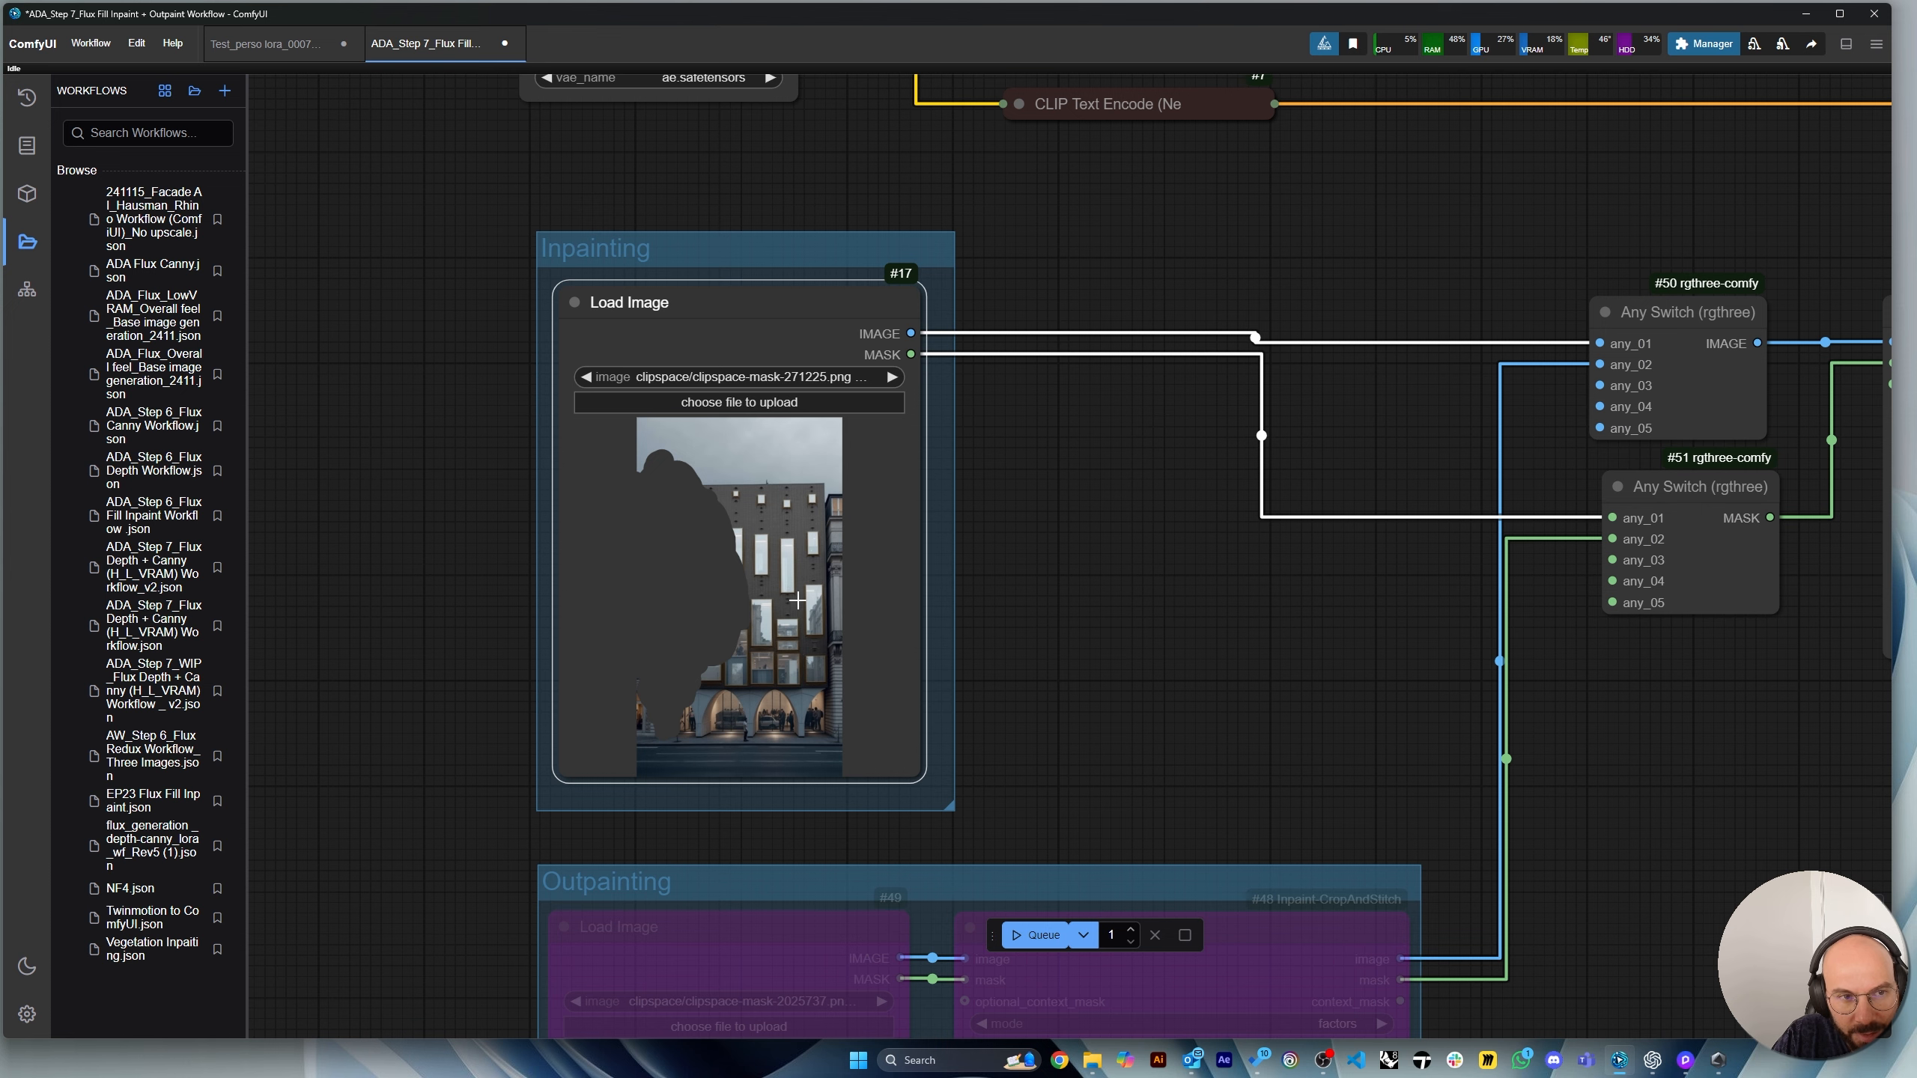
Examine how the Inpainting and Outpainting groups feed their images into the first Any Switch node.
{"action": "scroll", "coordinate": [795, 273], "scroll_direction": "down", "scroll_amount": 5}
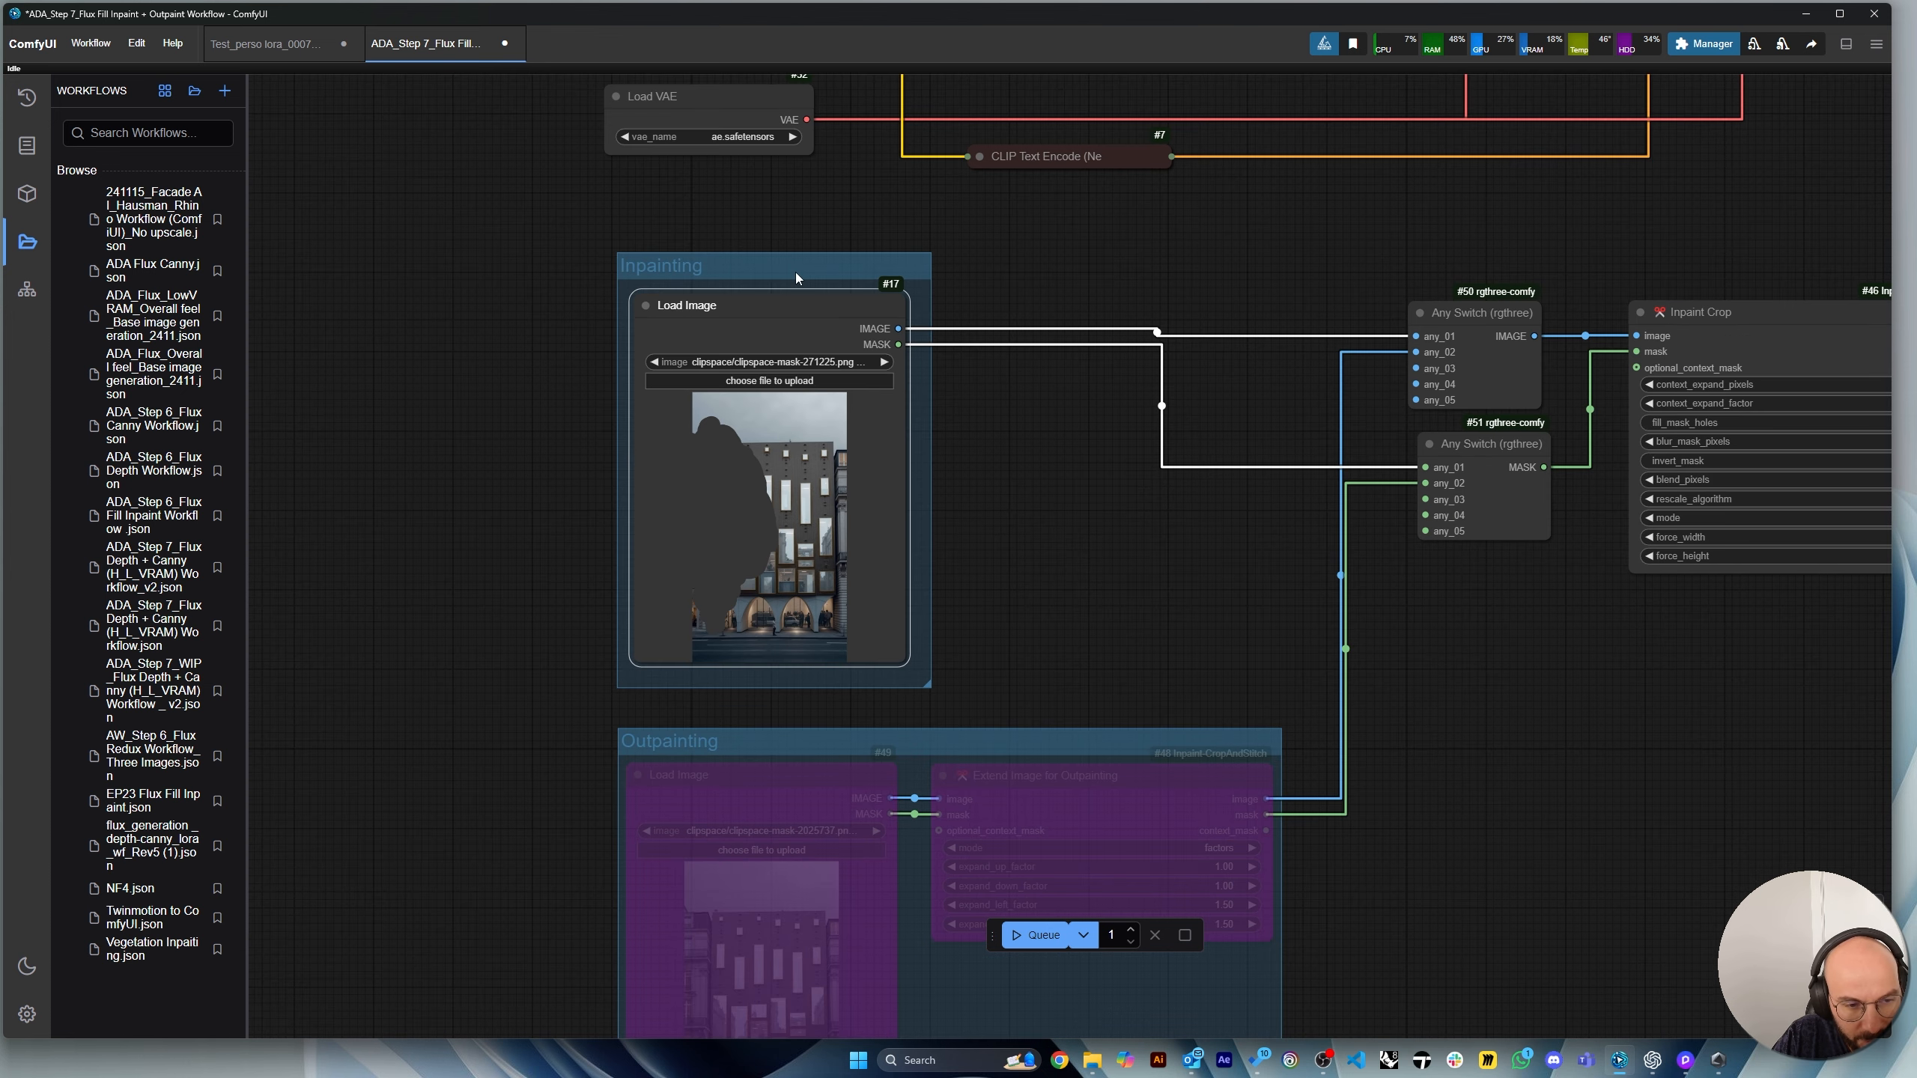
{"action": "scroll", "coordinate": [848, 891], "scroll_direction": "up", "scroll_amount": 5}
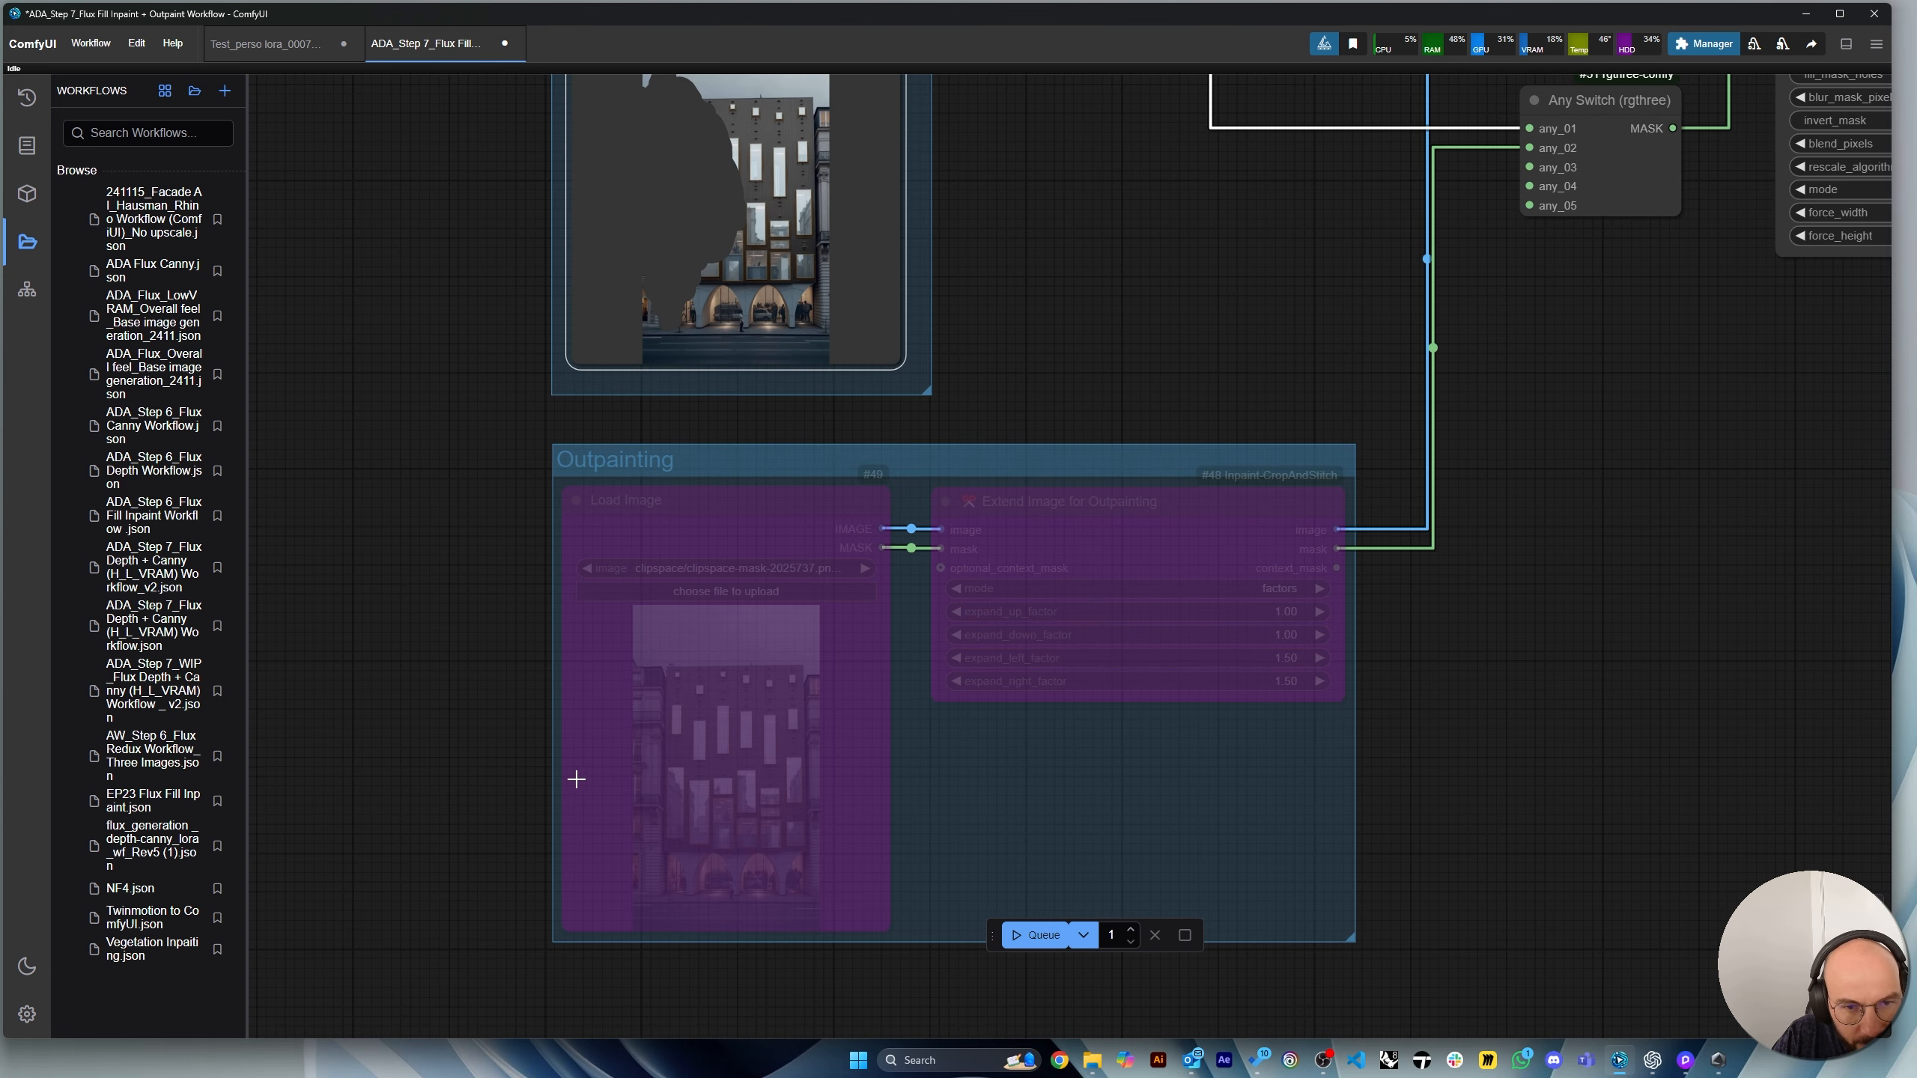
{"action": "scroll", "coordinate": [487, 846], "scroll_direction": "down", "scroll_amount": 4}
{"action": "scroll", "coordinate": [620, 685], "scroll_direction": "up", "scroll_amount": 5}
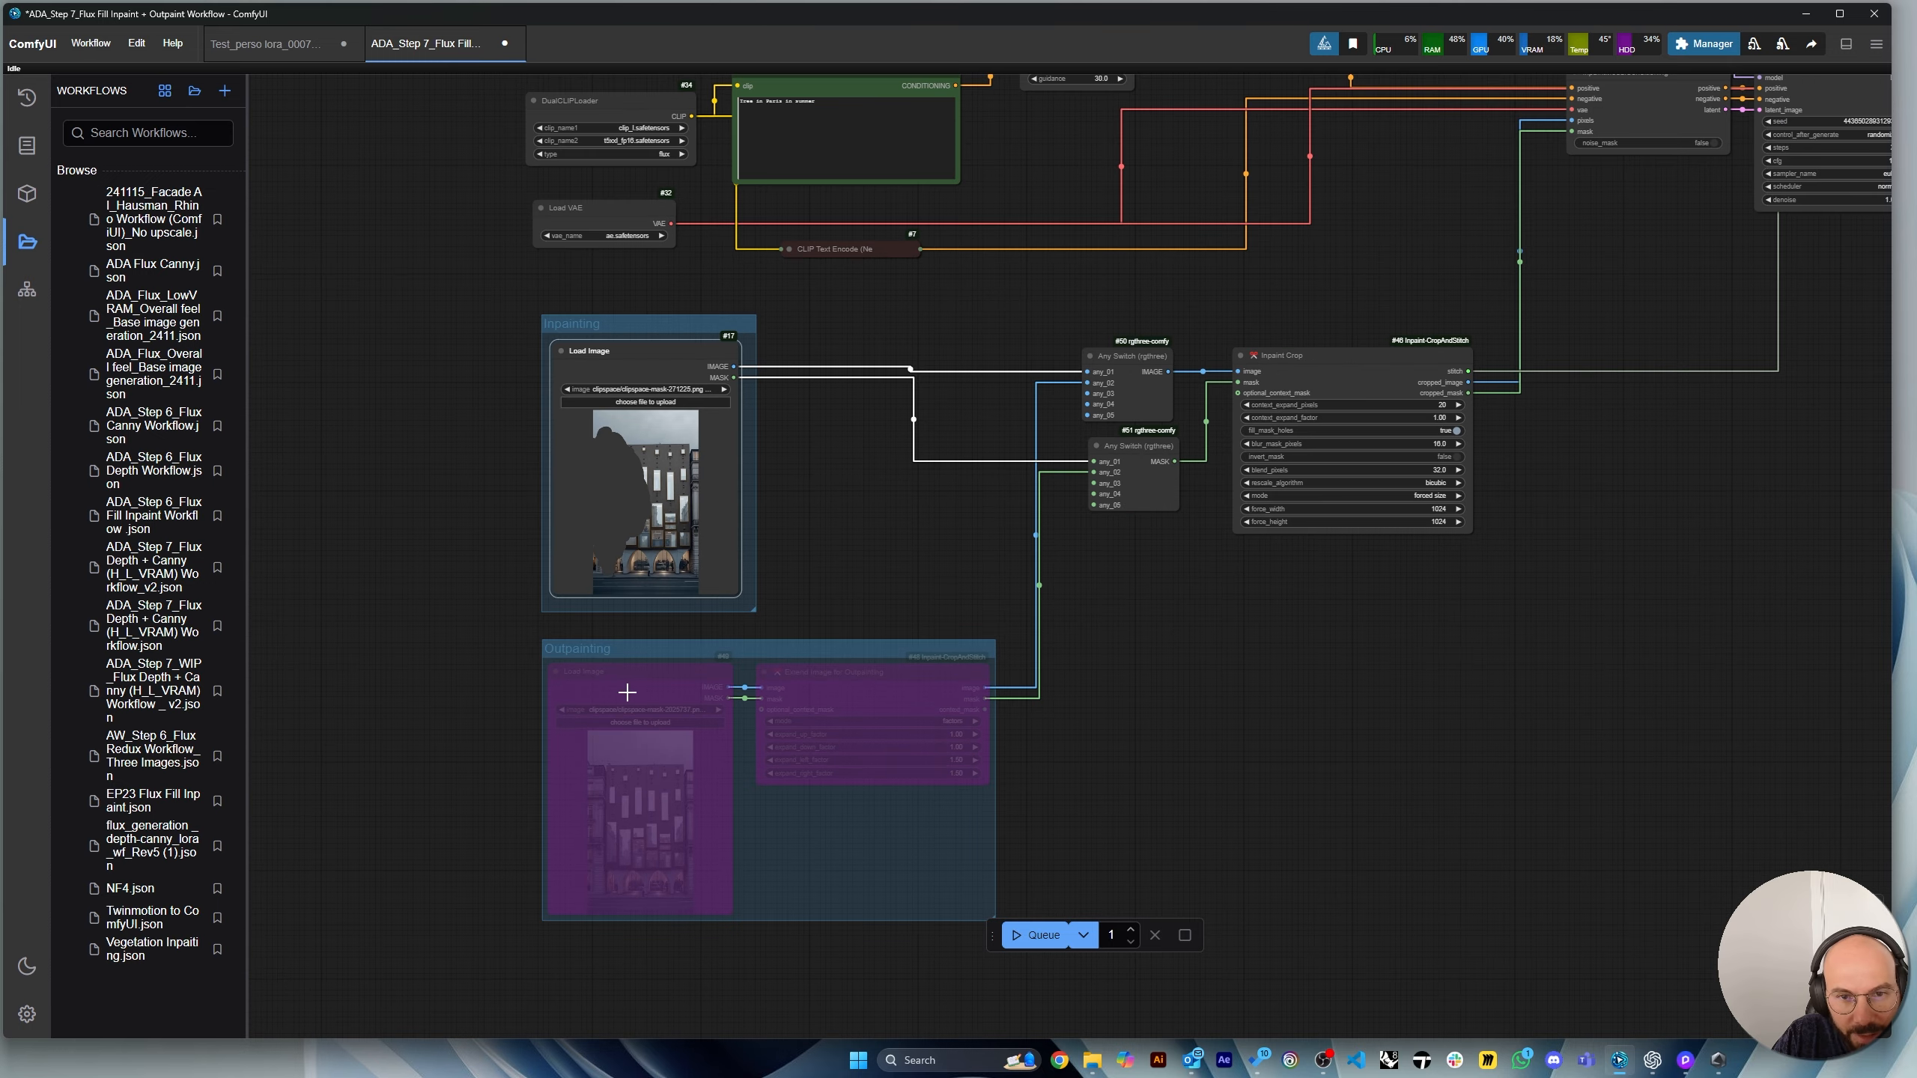
{"action": "left_click_drag", "start_coordinate": [548, 305], "coordinate": [551, 305]}
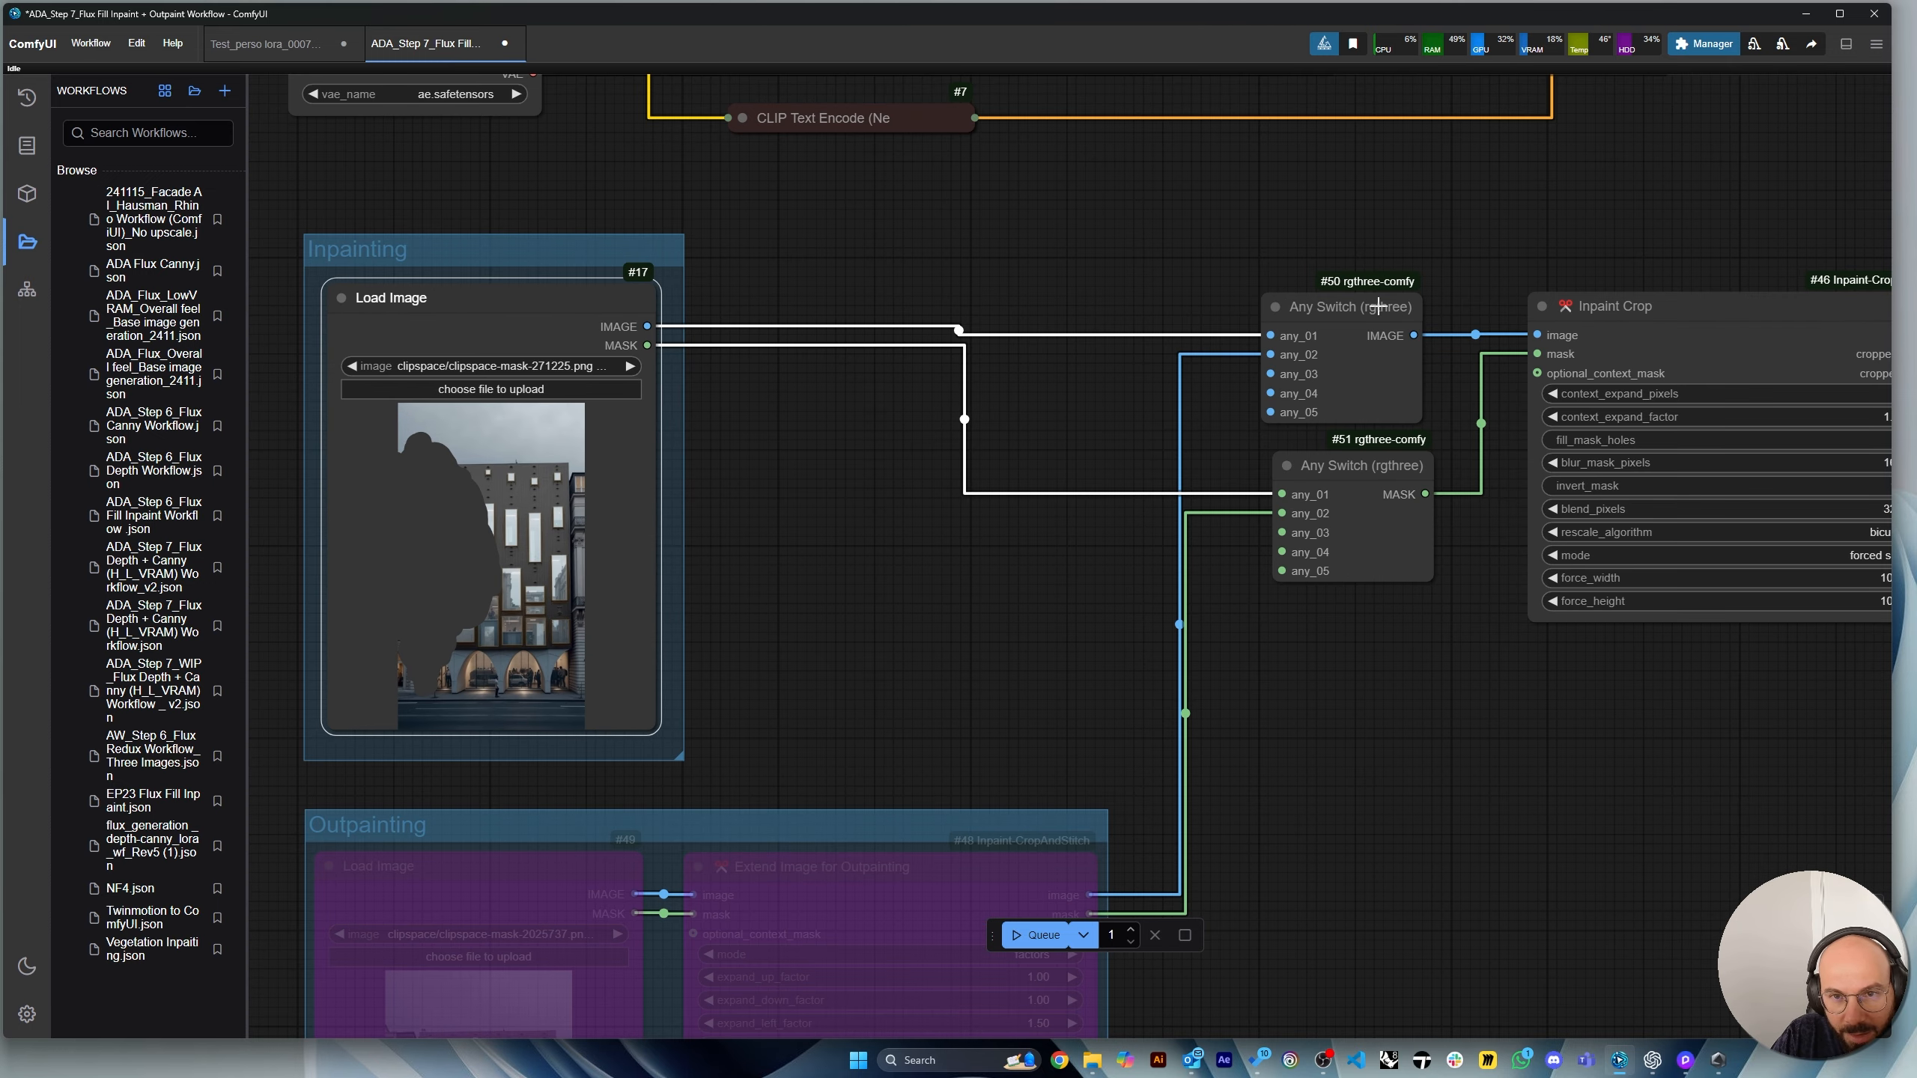
{"action": "left_click_drag", "start_coordinate": [1361, 307], "coordinate": [1376, 307]}
{"action": "scroll", "coordinate": [1450, 348], "scroll_direction": "up", "scroll_amount": 4}
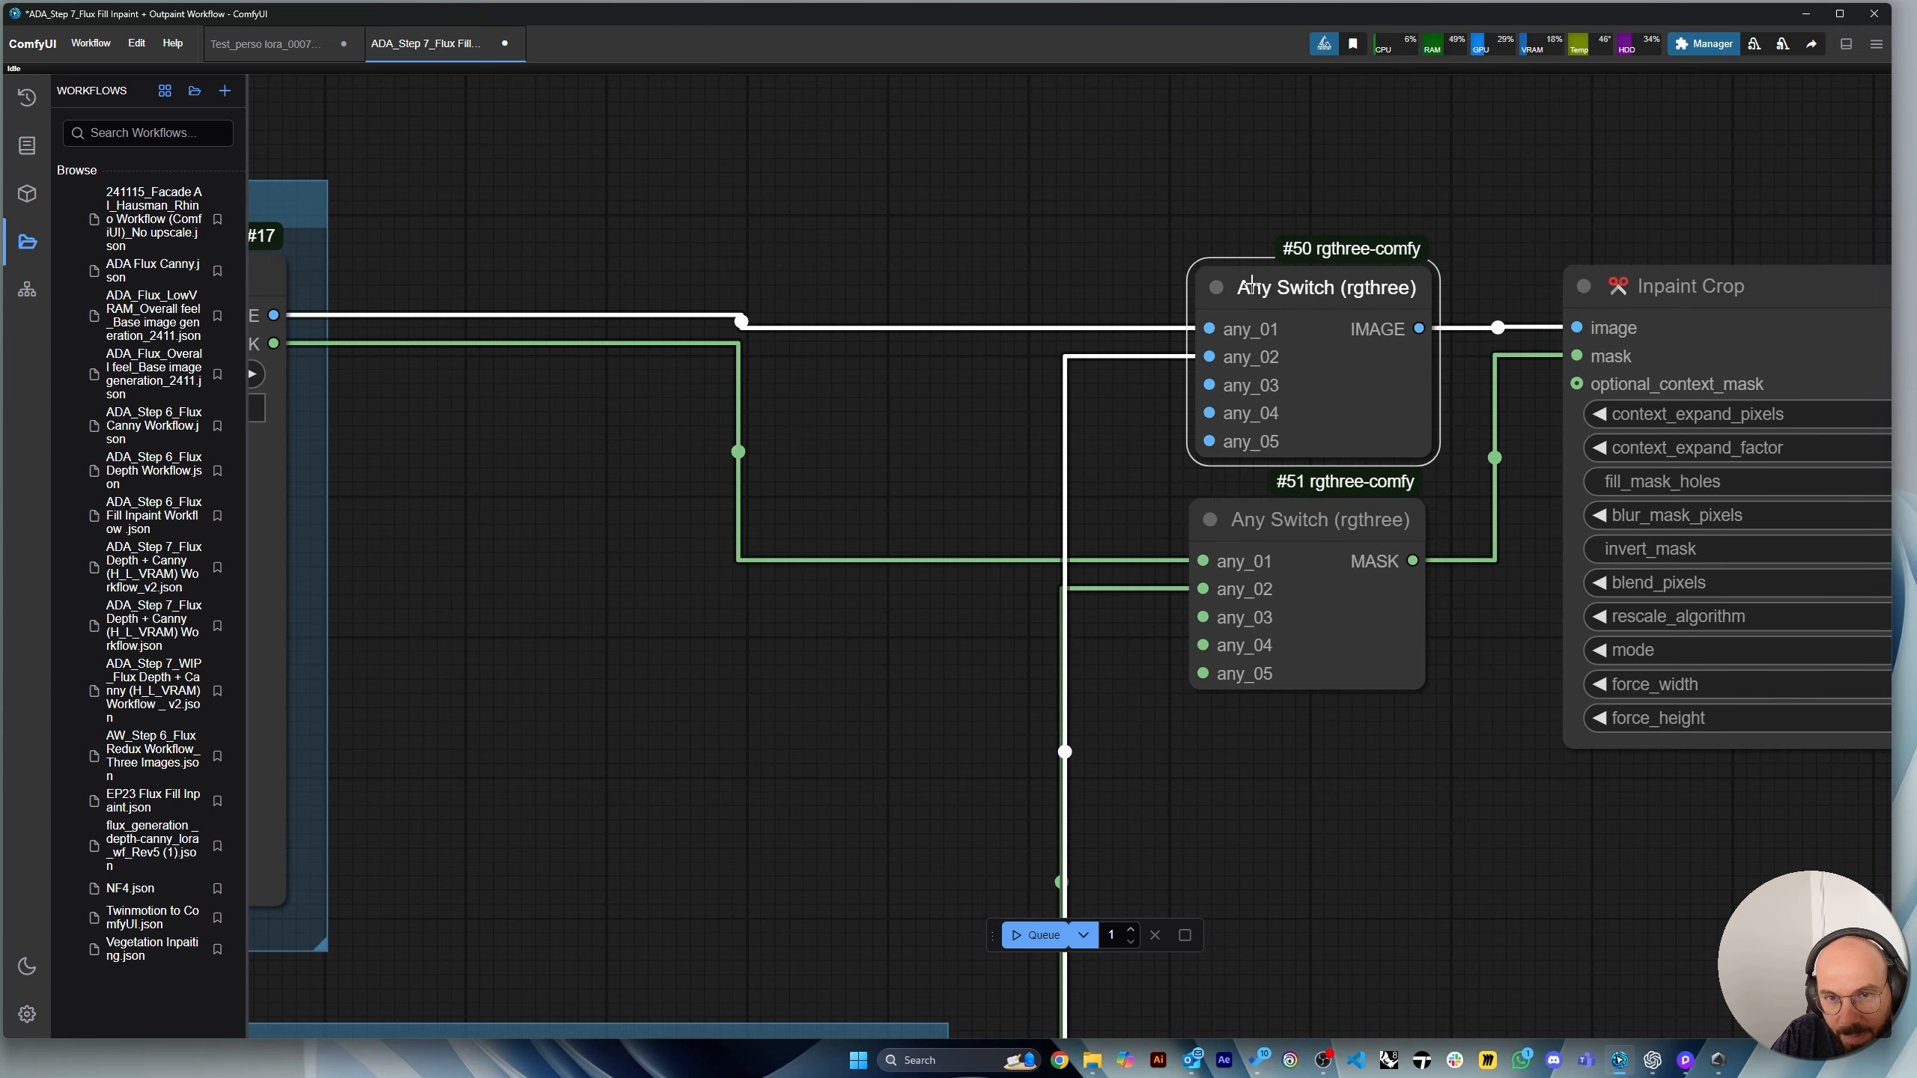
{"action": "scroll", "coordinate": [1282, 325], "scroll_direction": "down", "scroll_amount": 5}
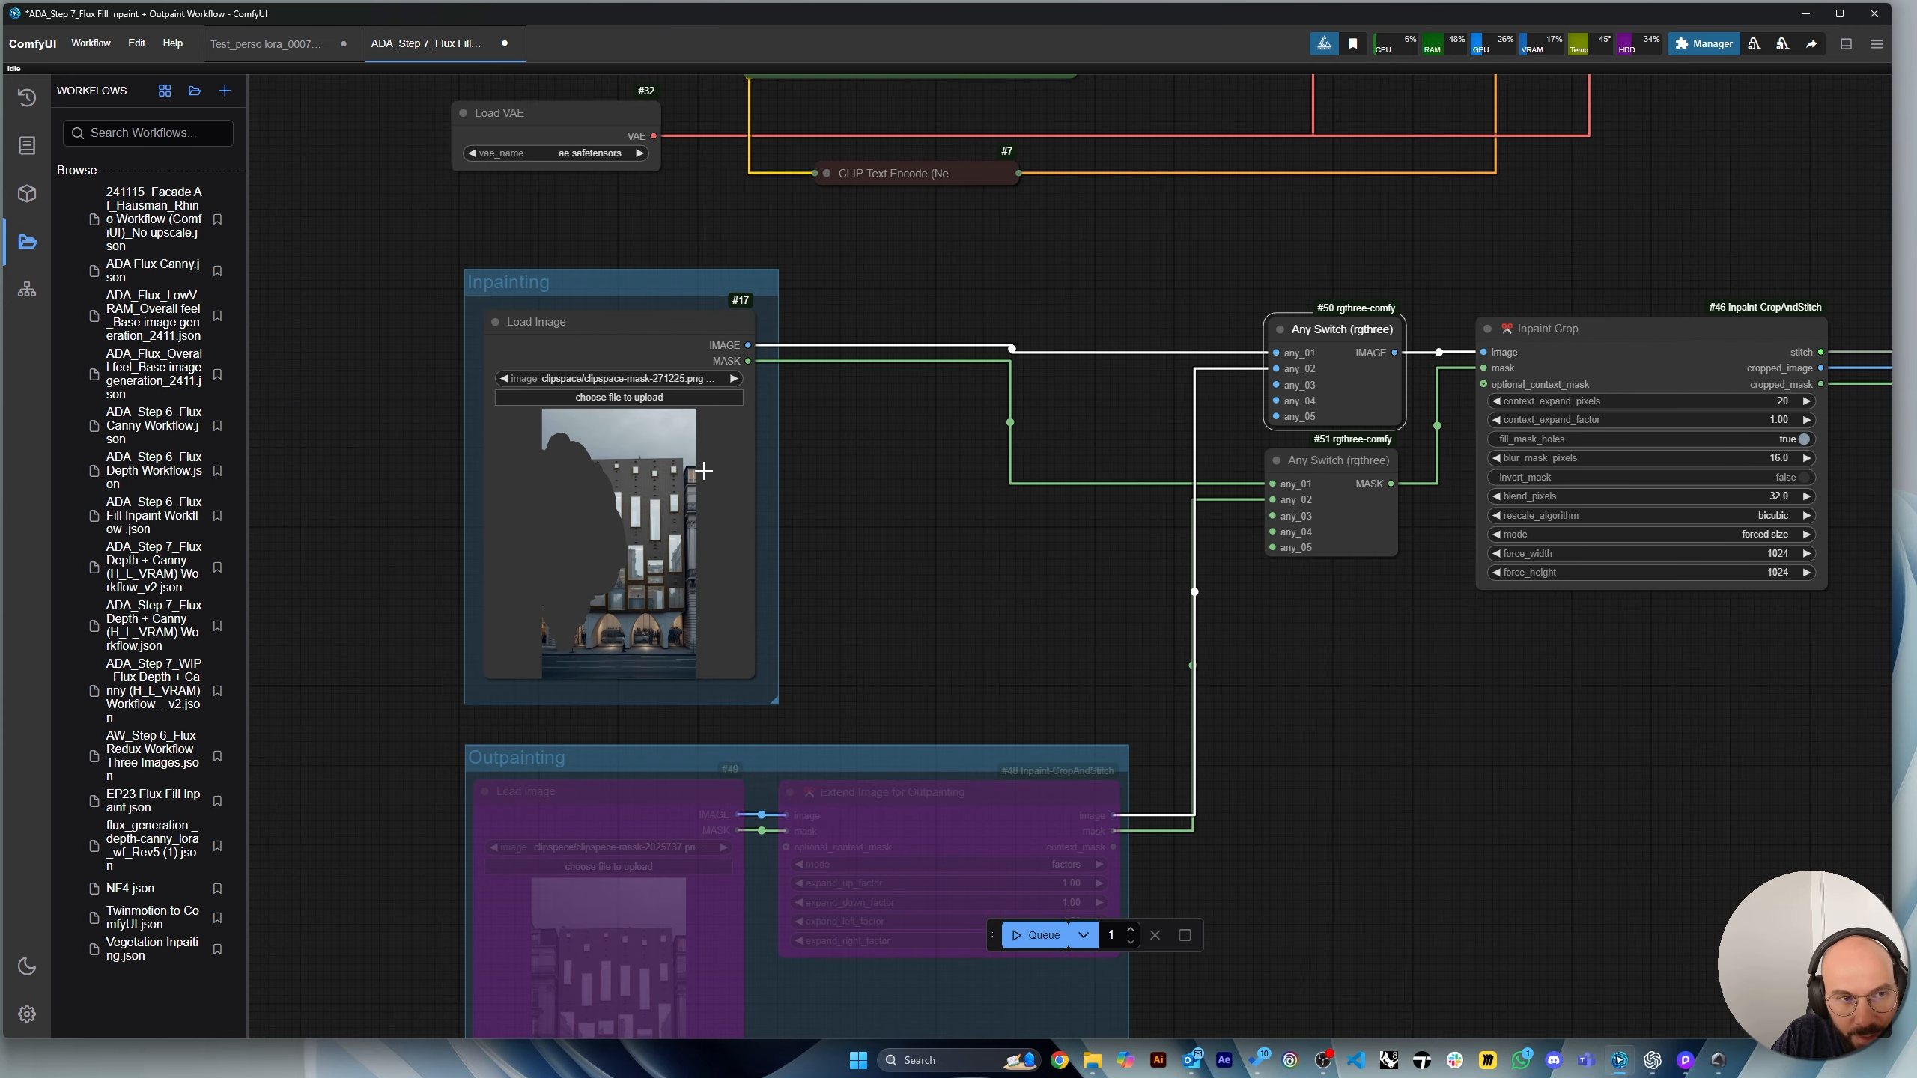
{"action": "scroll", "coordinate": [660, 358], "scroll_direction": "down", "scroll_amount": 3}
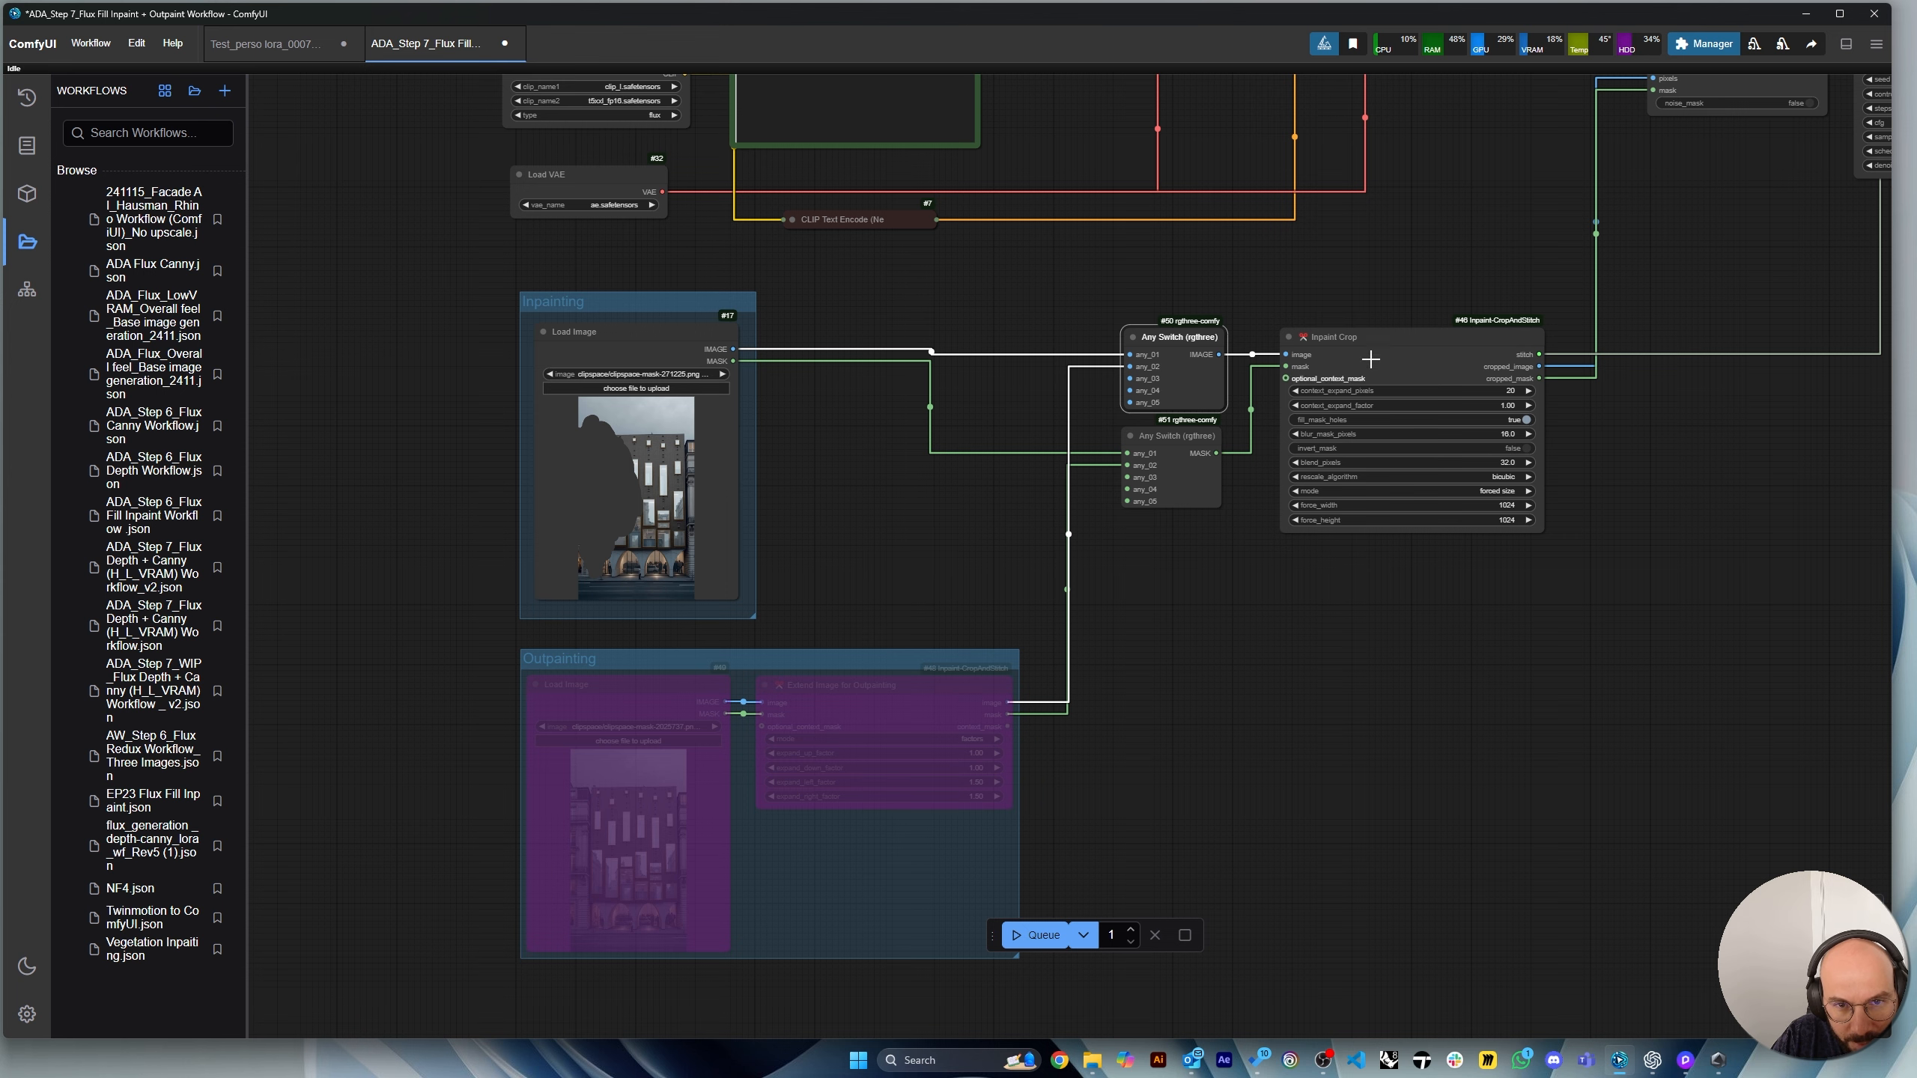
Trace the image and mask links from both Any Switch nodes into the Inpaint Crop node.
{"action": "scroll", "coordinate": [871, 480], "scroll_direction": "up", "scroll_amount": 2}
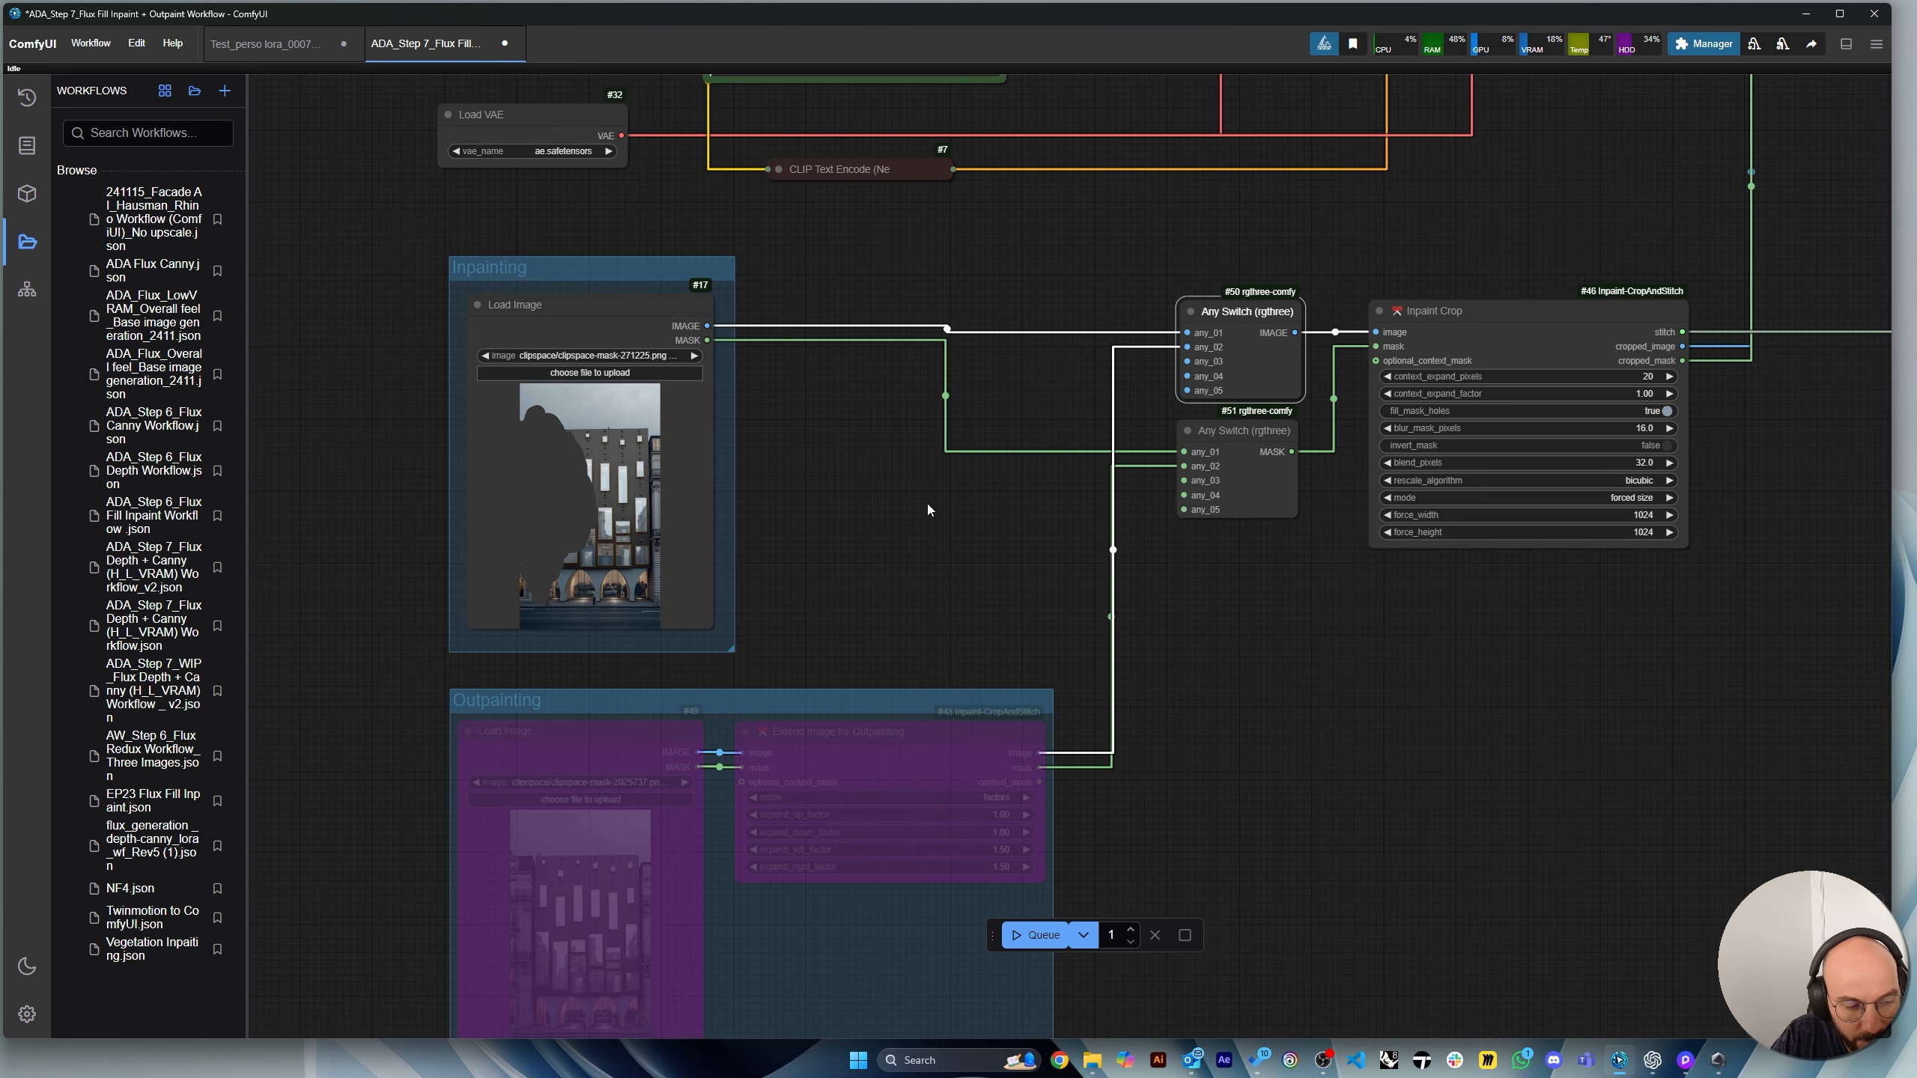
{"action": "scroll", "coordinate": [788, 618], "scroll_direction": "down", "scroll_amount": 3}
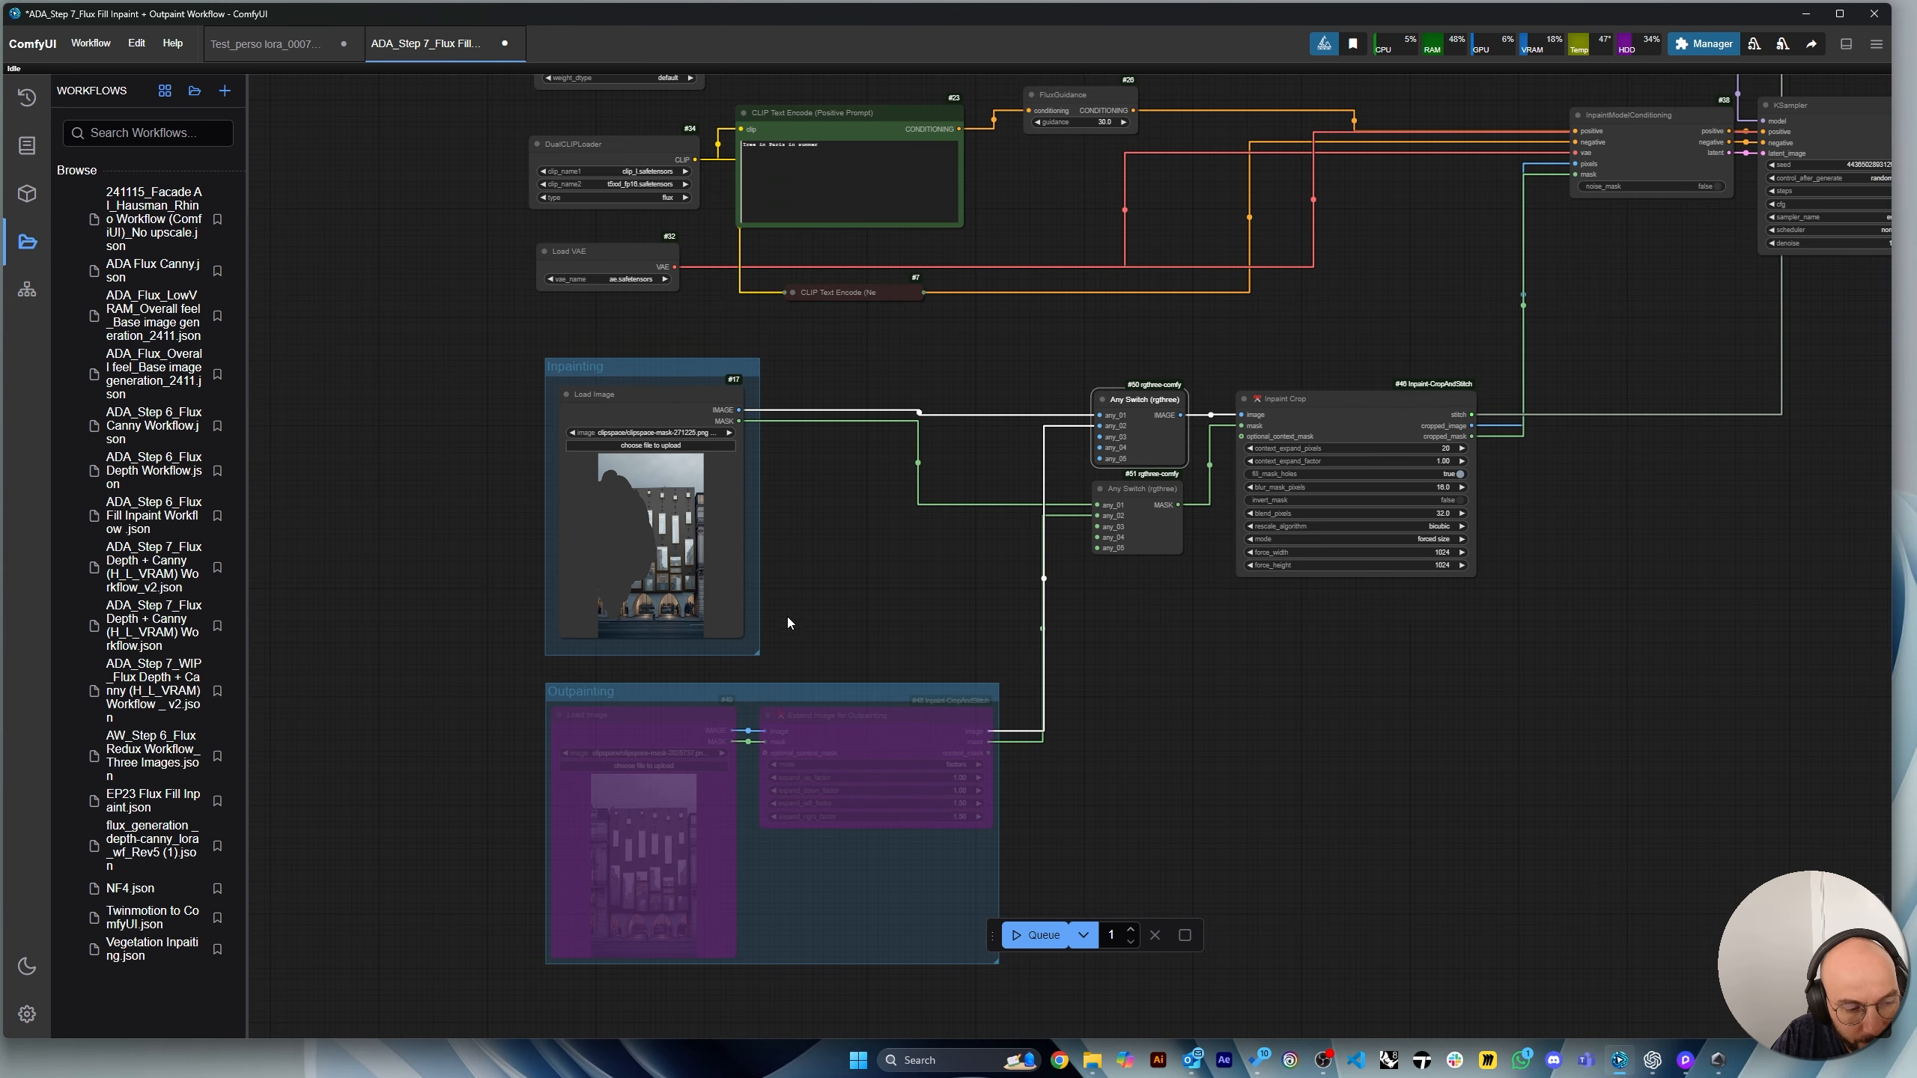
{"action": "scroll", "coordinate": [1741, 526], "scroll_direction": "up", "scroll_amount": 3}
{"action": "scroll", "coordinate": [1206, 758], "scroll_direction": "down", "scroll_amount": 3}
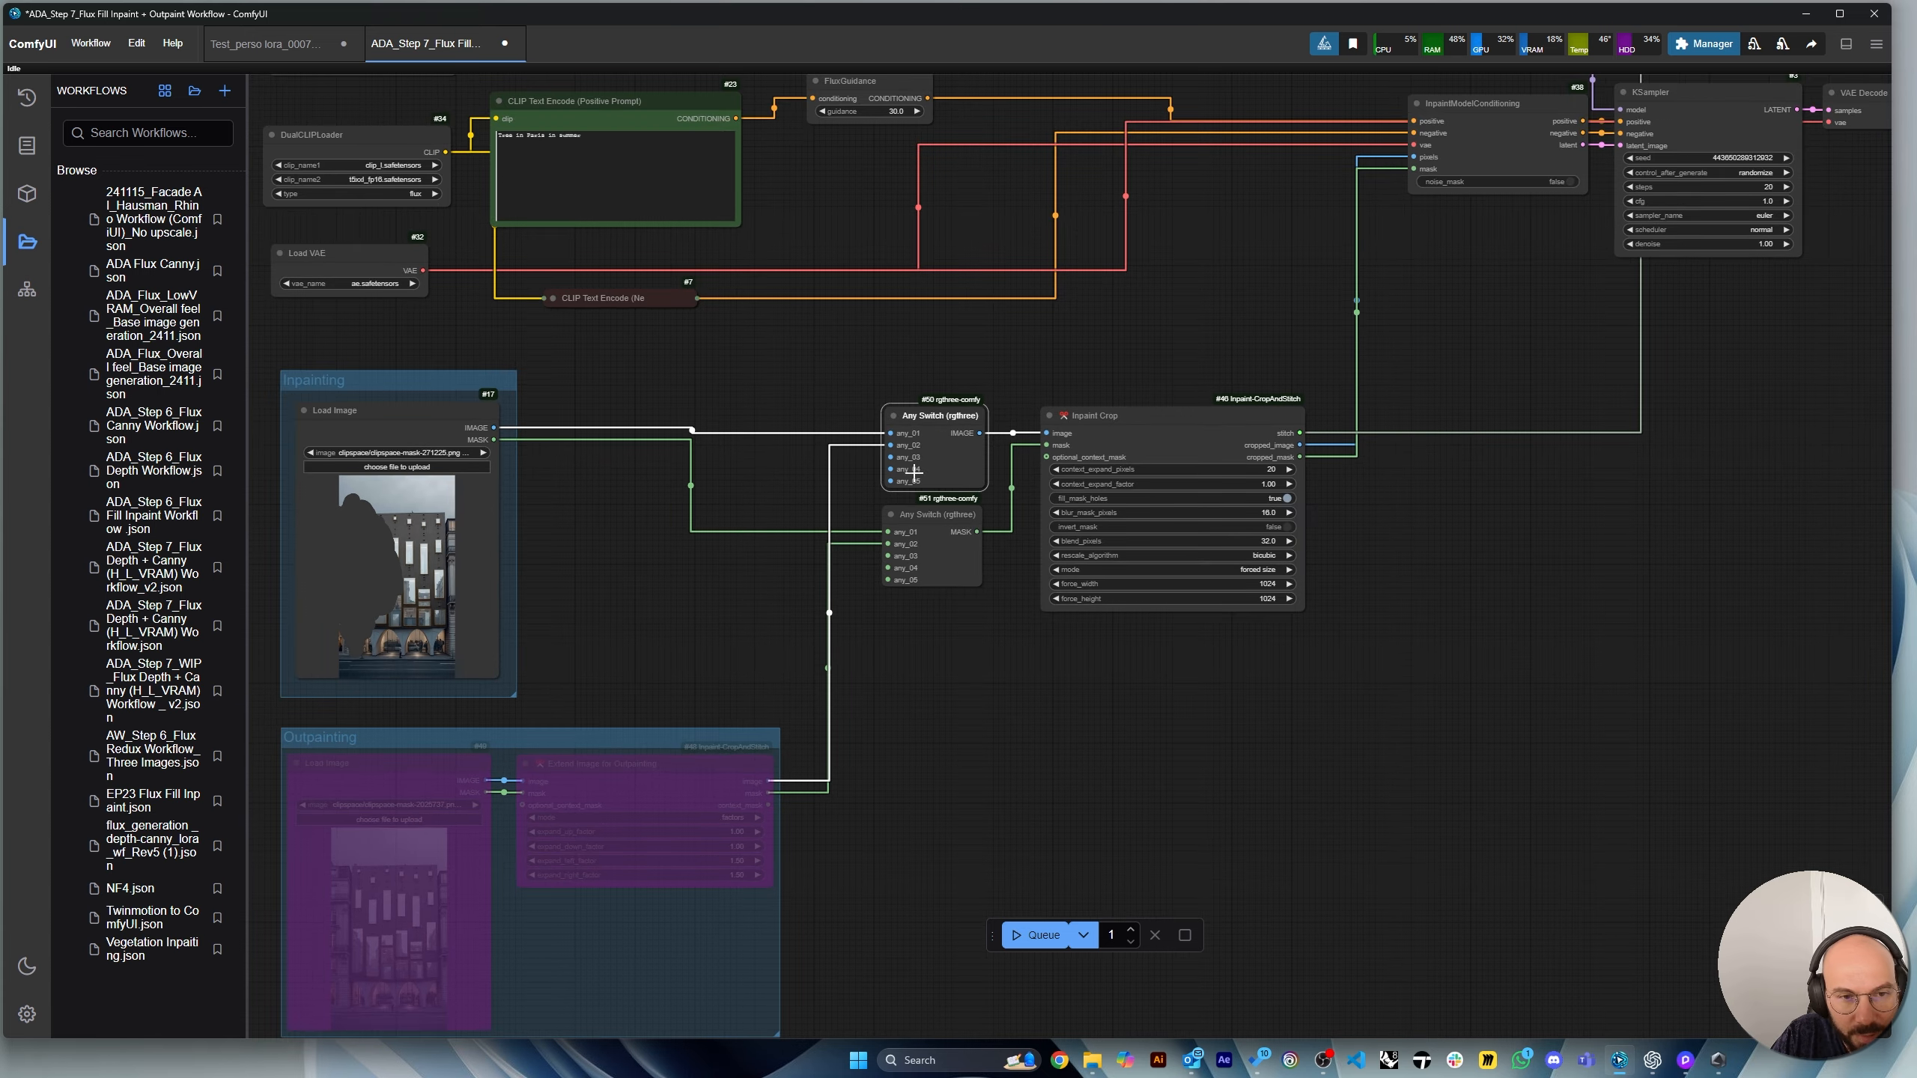
{"action": "scroll", "coordinate": [1391, 725], "scroll_direction": "down", "scroll_amount": 2}
{"action": "scroll", "coordinate": [1052, 244], "scroll_direction": "up", "scroll_amount": 1}
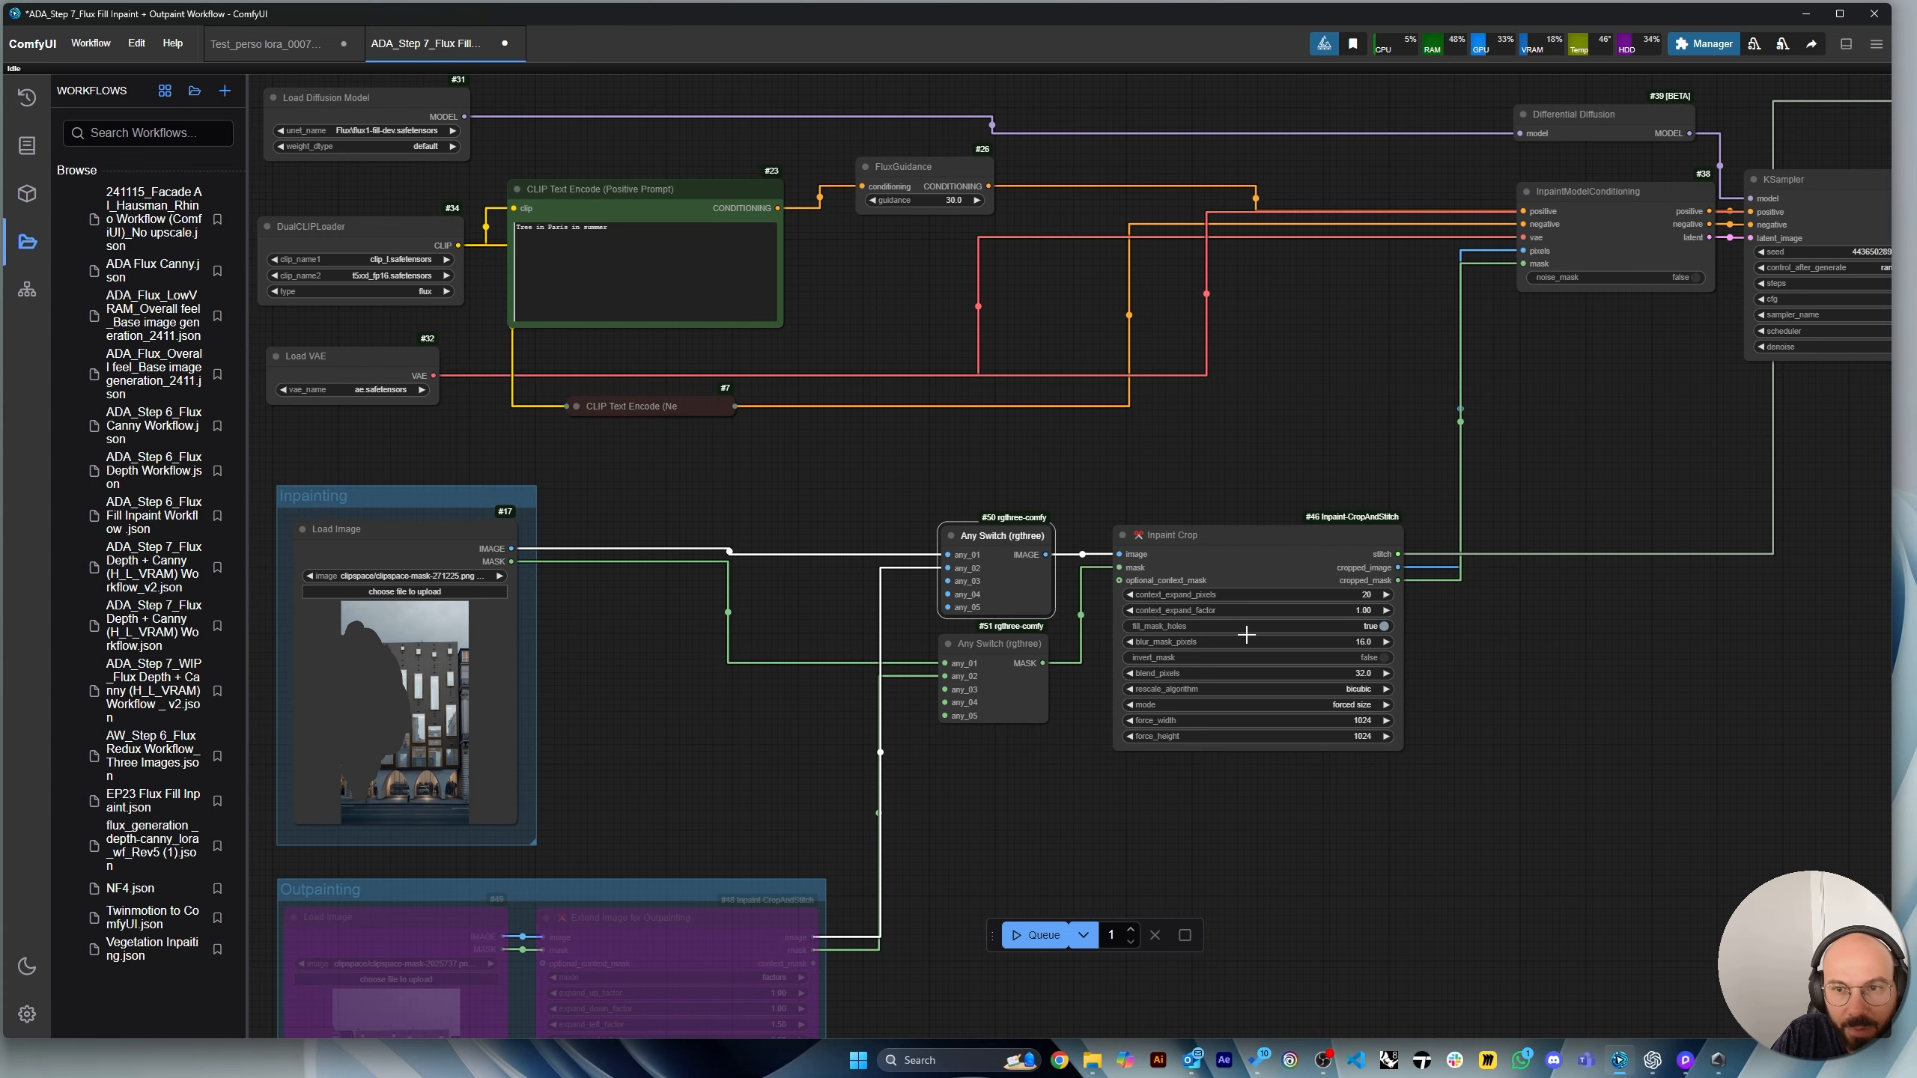
{"action": "scroll", "coordinate": [883, 322], "scroll_direction": "up", "scroll_amount": 1}
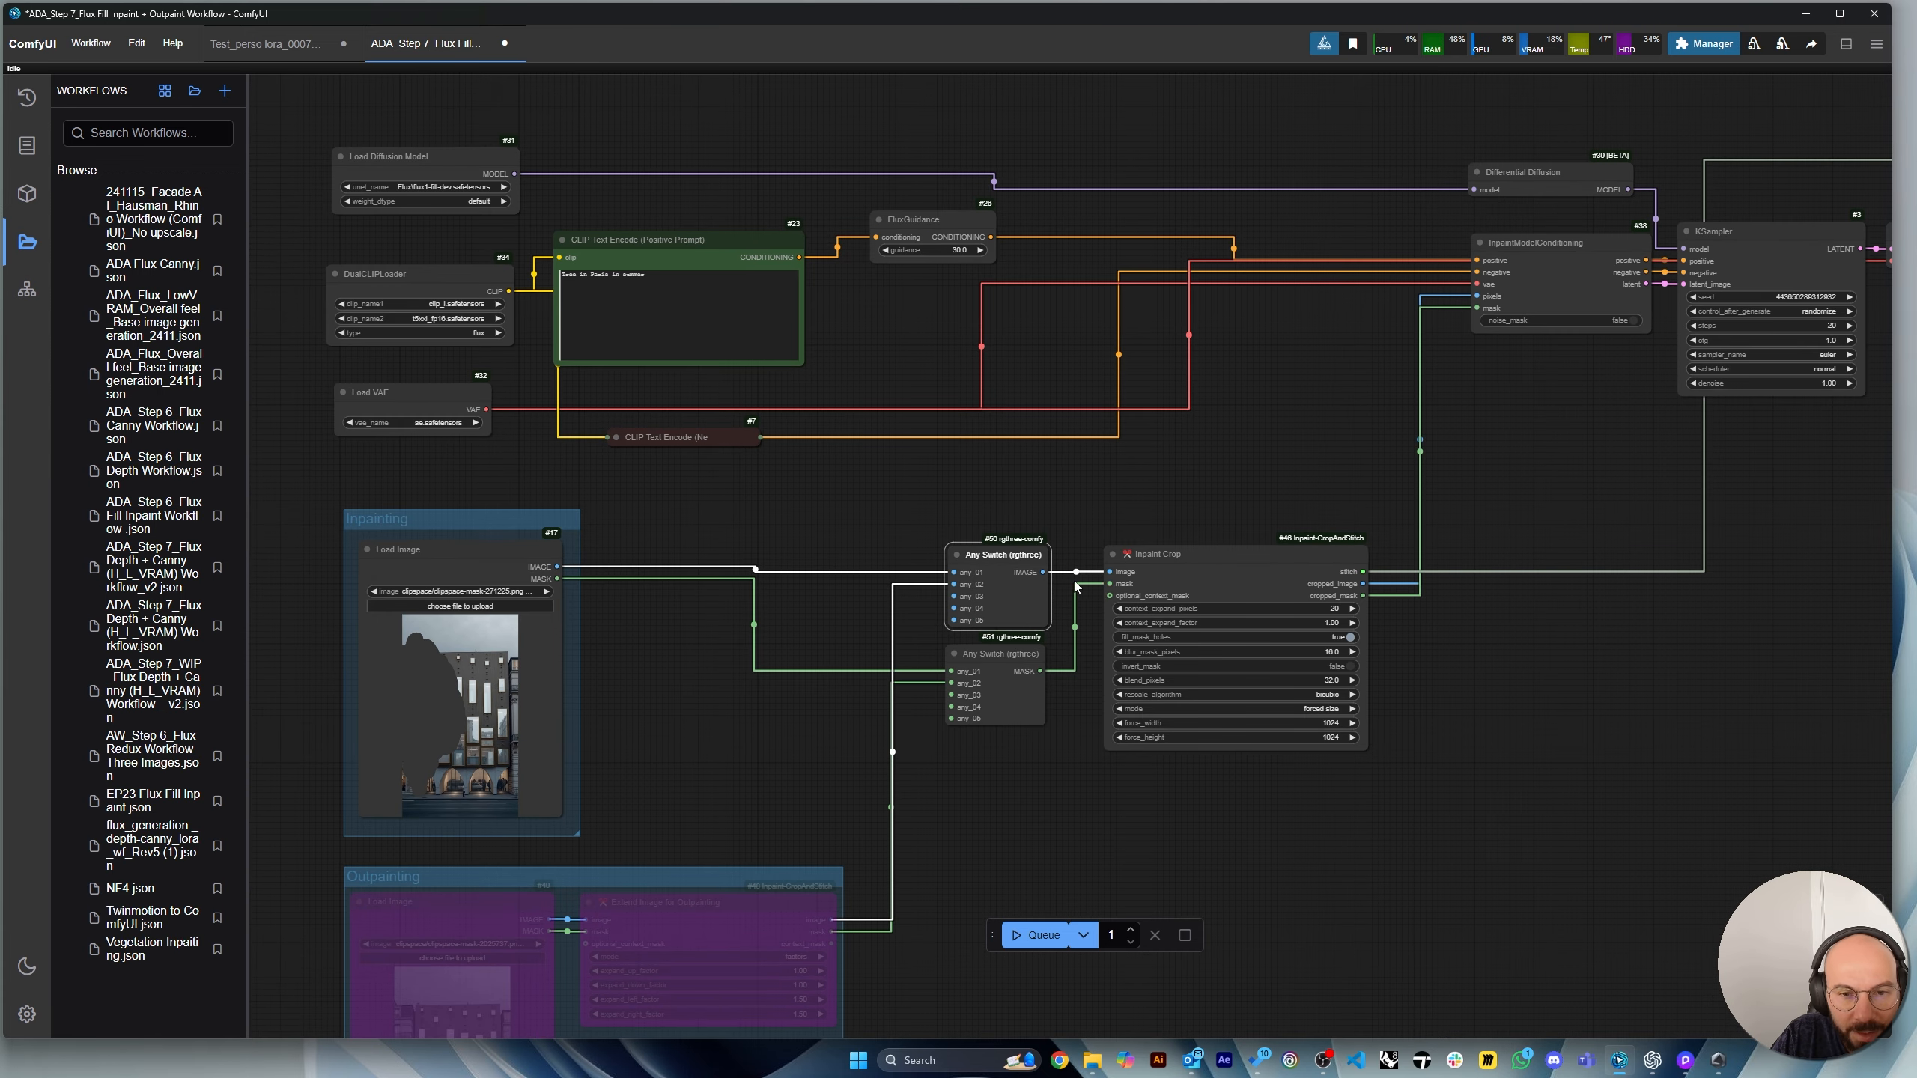
{"action": "scroll", "coordinate": [1076, 588], "scroll_direction": "up", "scroll_amount": 2}
{"action": "left_click", "coordinate": [1220, 516]}
{"action": "left_click", "coordinate": [976, 665]}
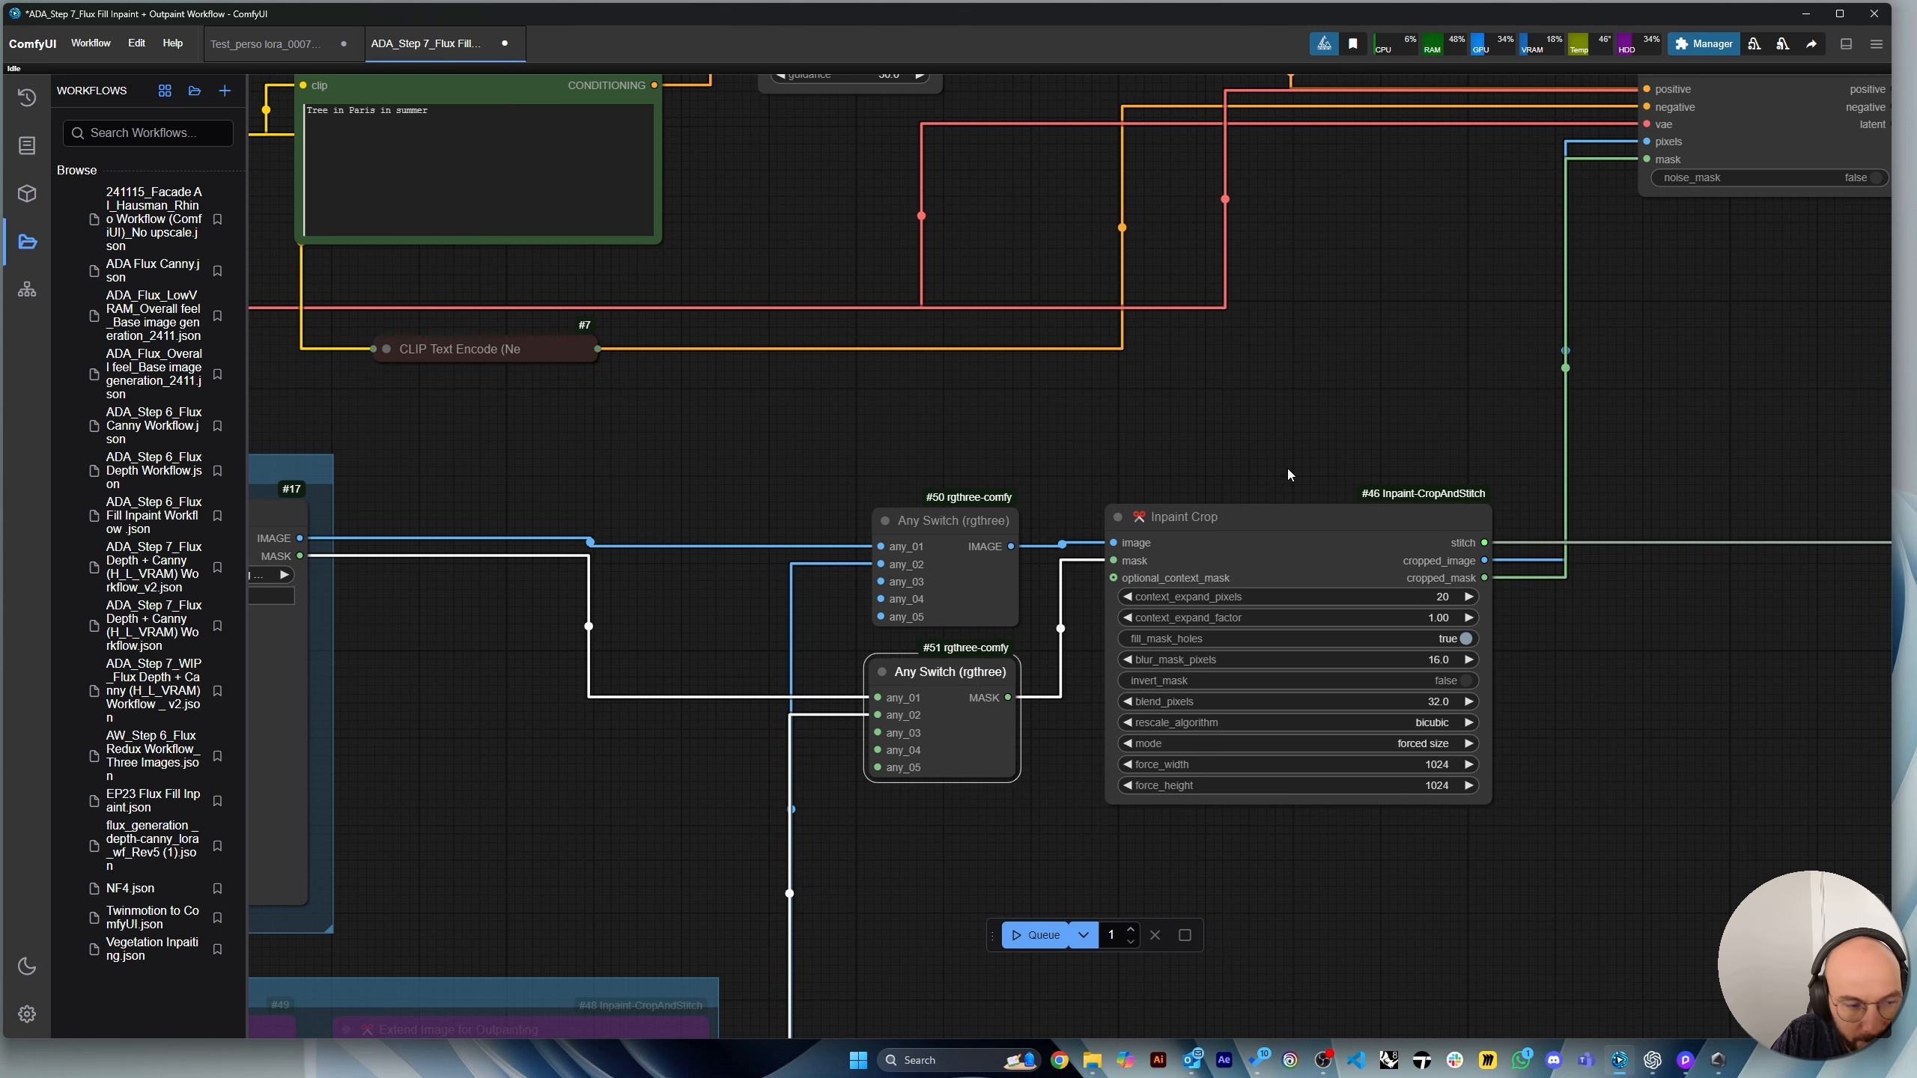
Search the node library for "inpaint", preview the Inpaint Crop node, and close the search without adding a node.
{"action": "double_click", "coordinate": [1425, 391]}
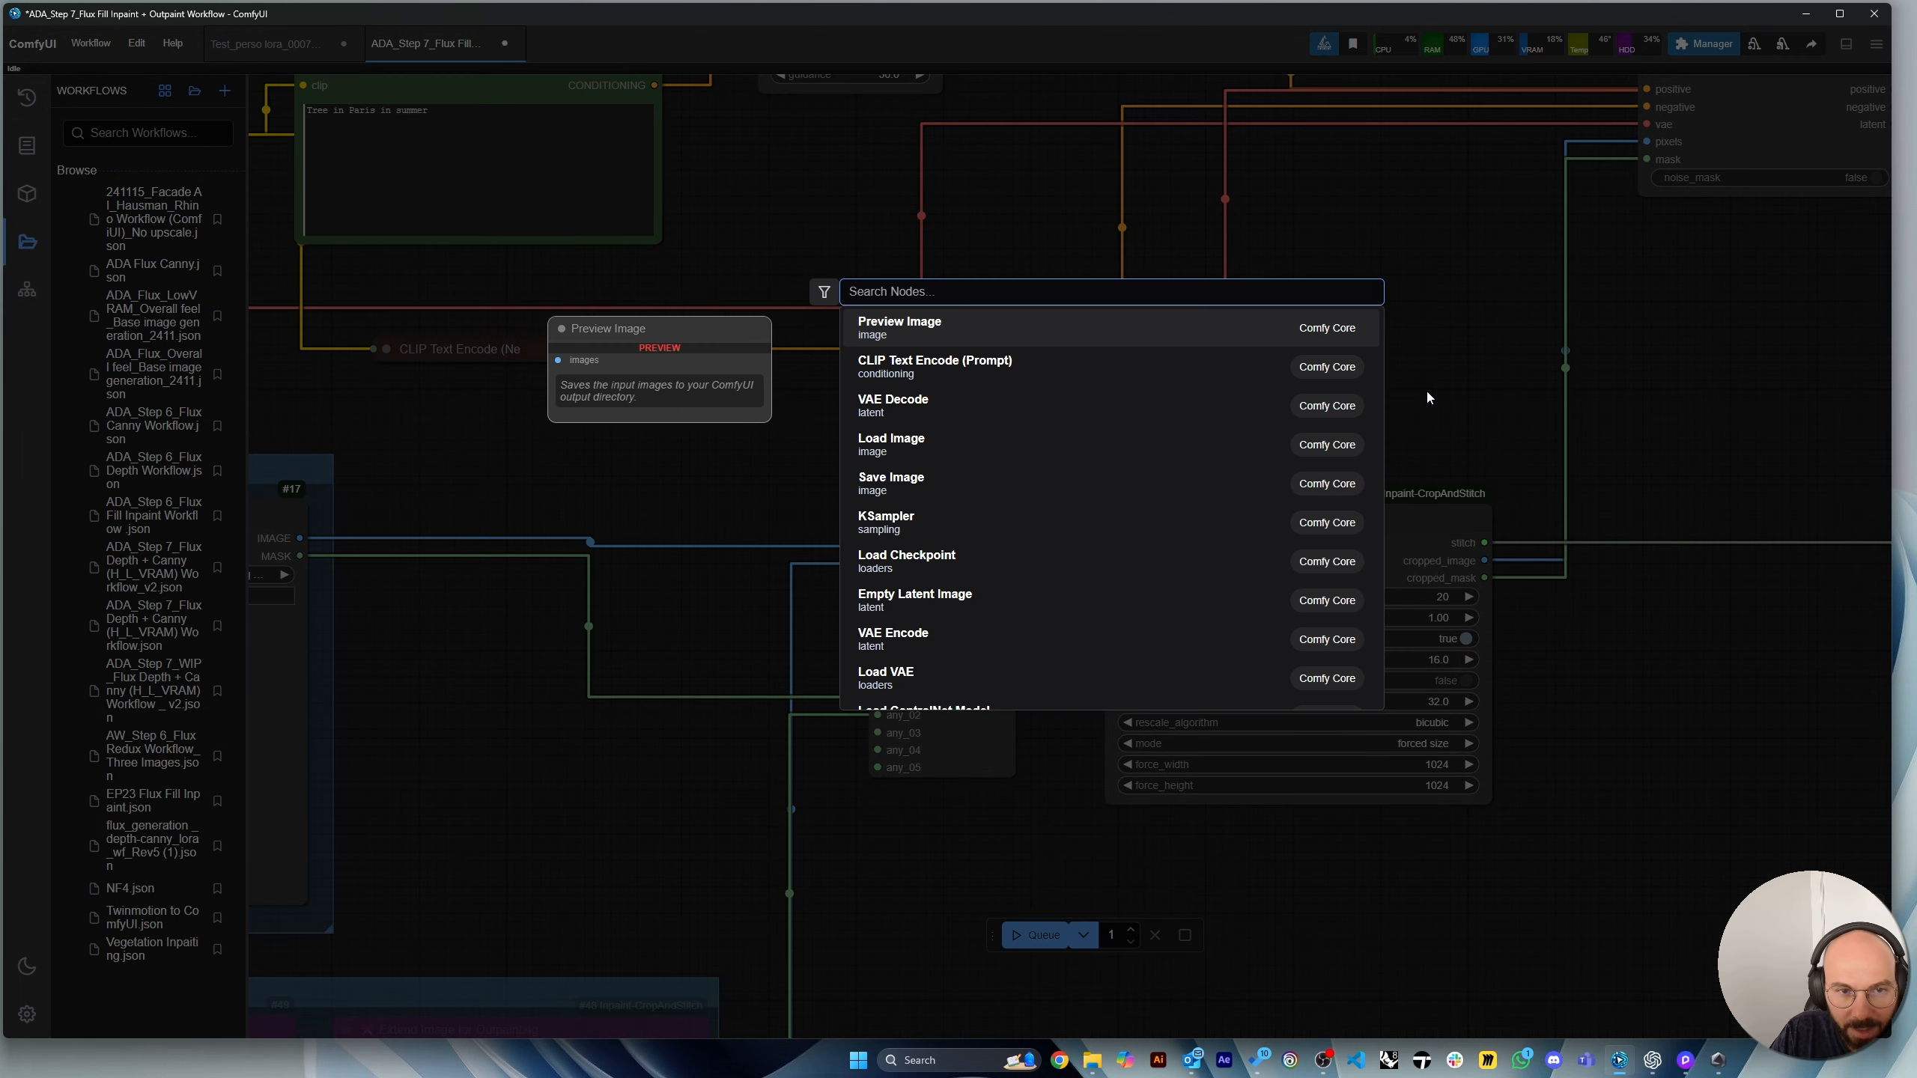
{"action": "type", "text": "inpaint"}
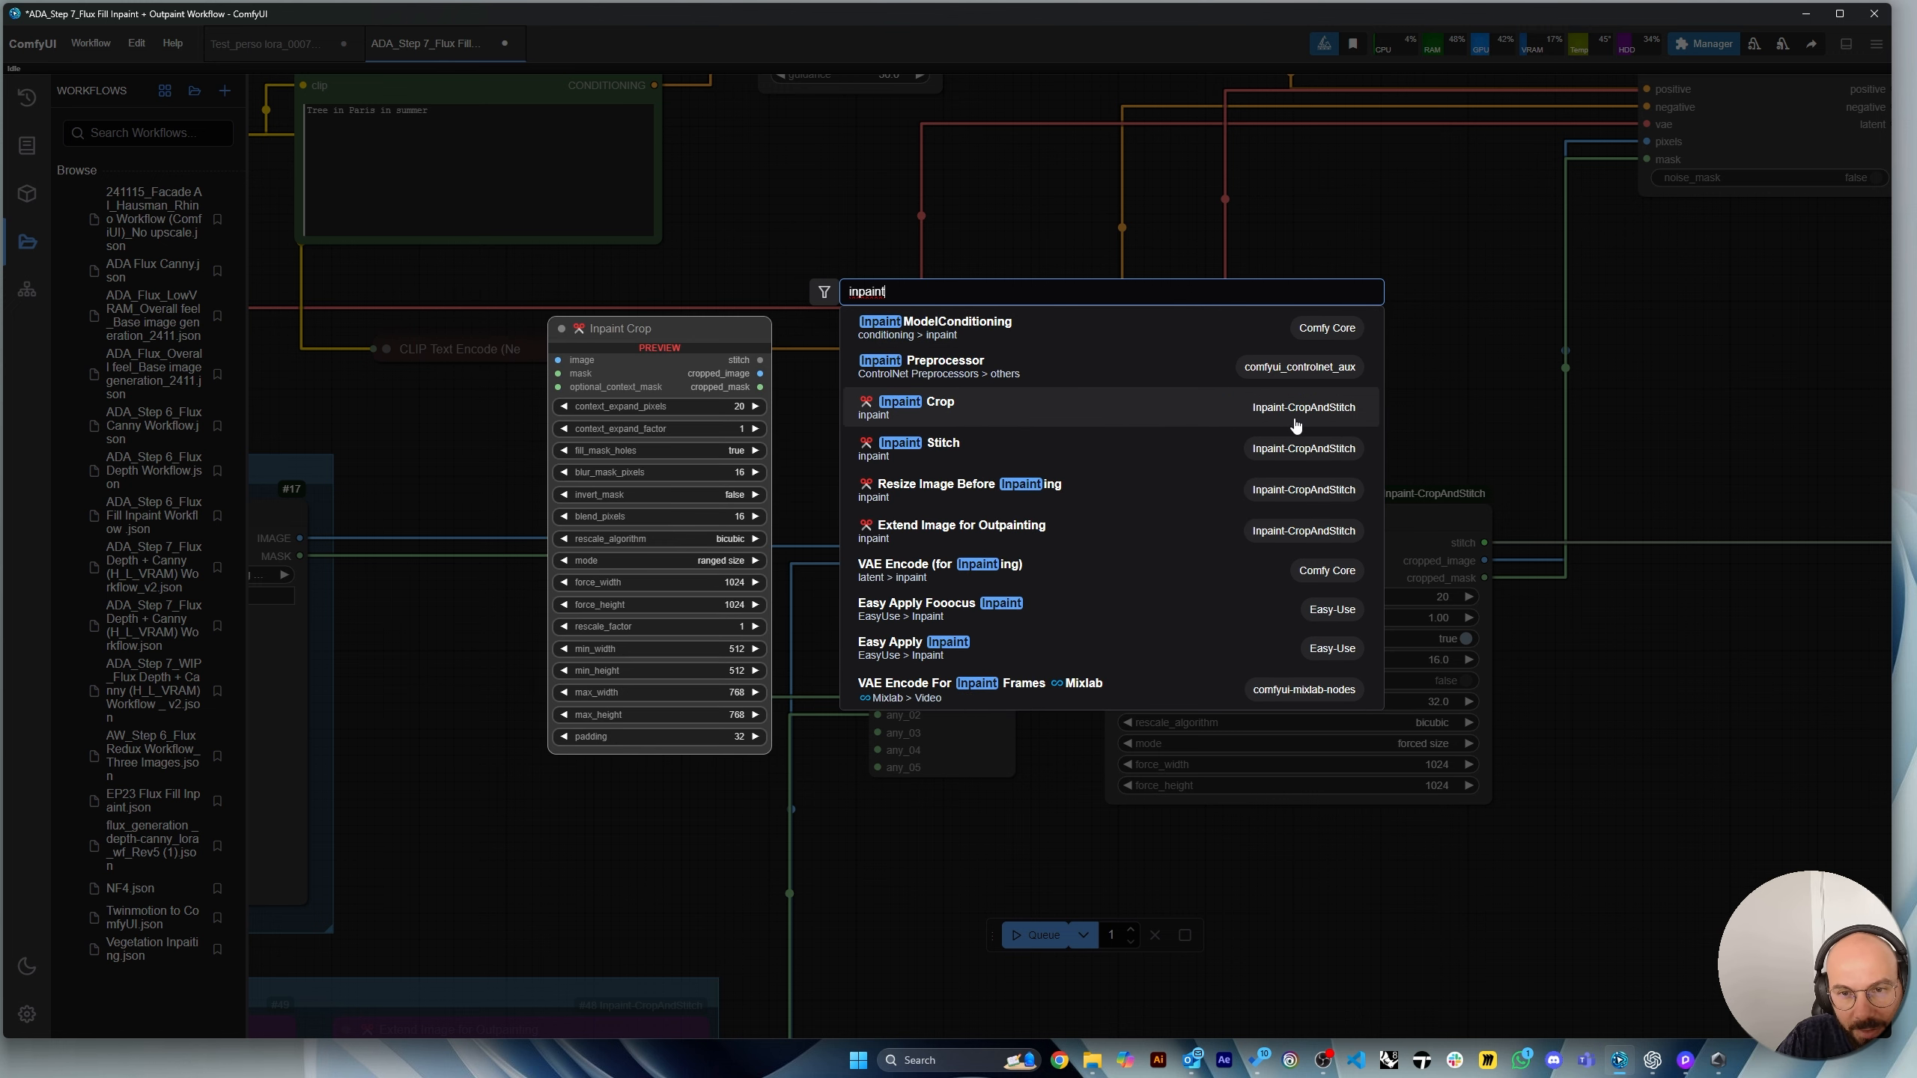
{"action": "left_click", "coordinate": [1522, 218]}
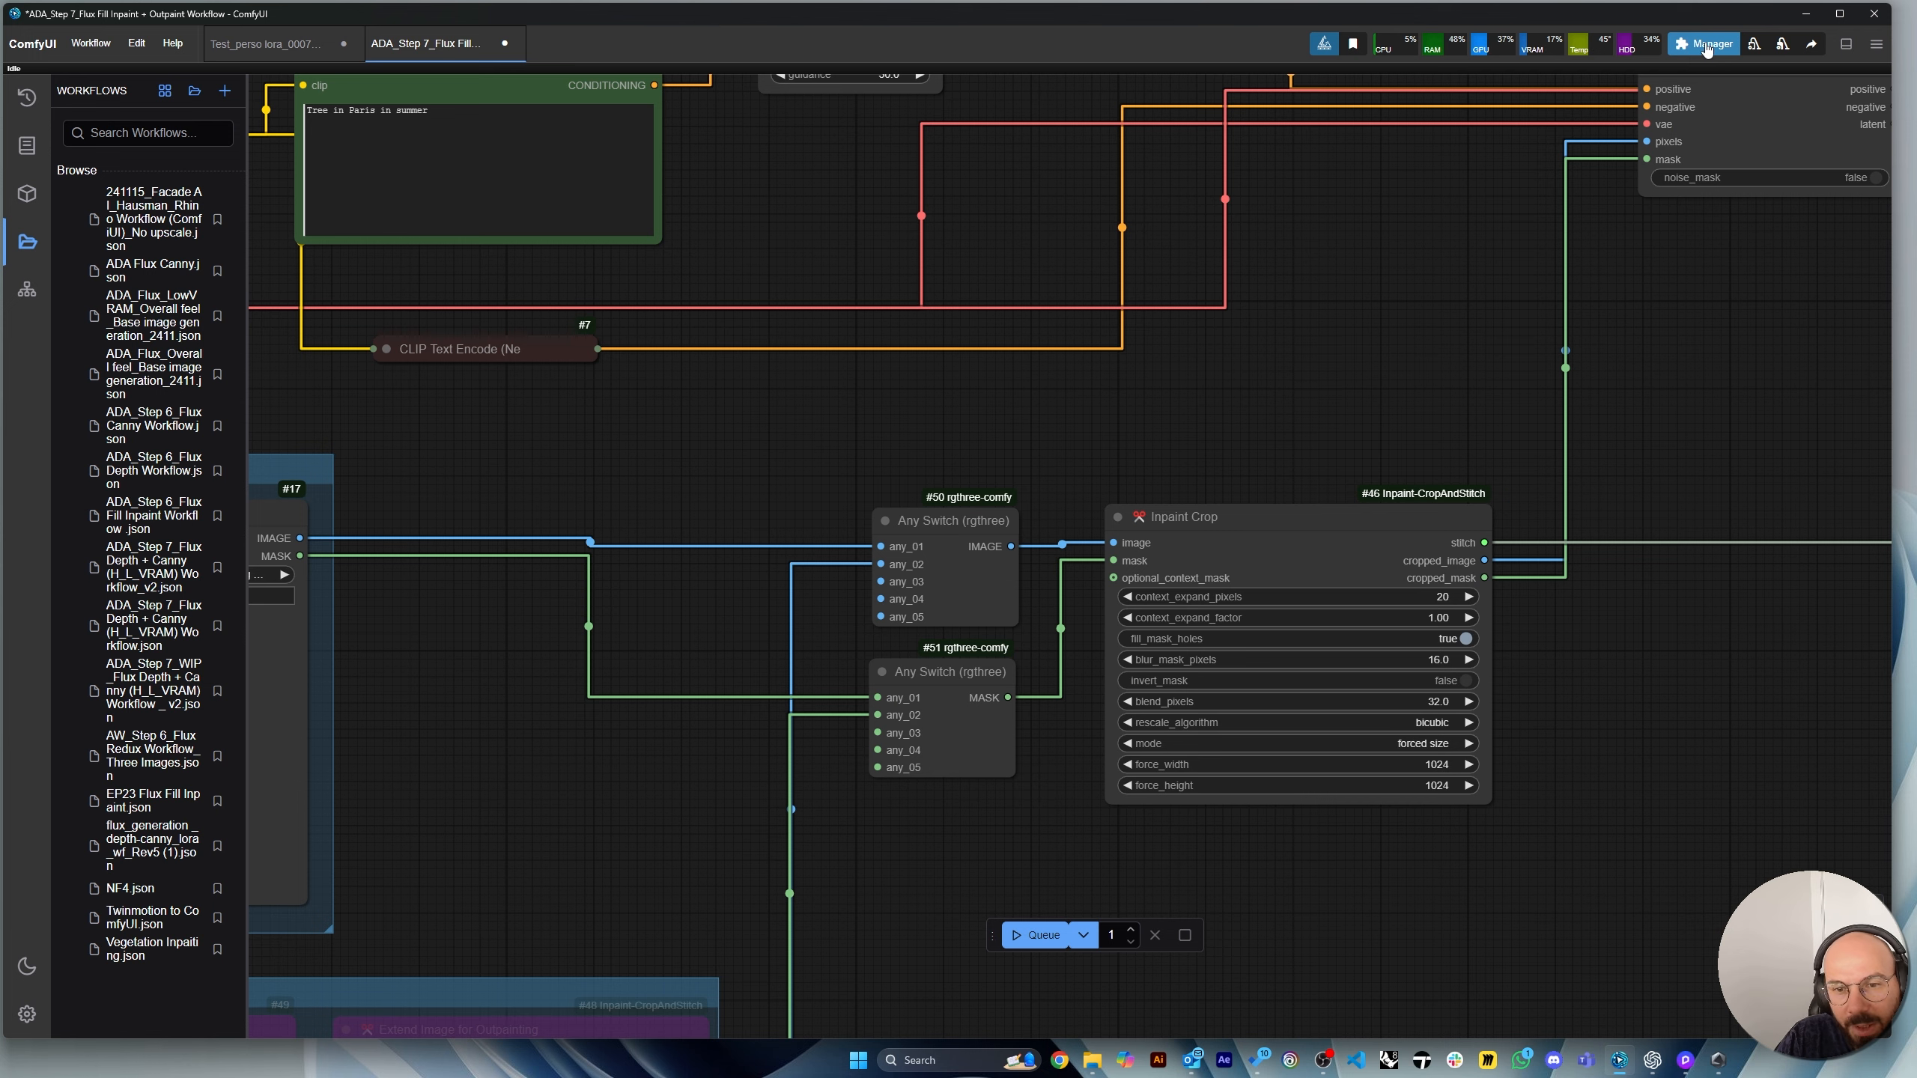
Look up "inpaint" among the installed packages in the Custom Nodes Manager, then close the manager.
{"action": "left_click", "coordinate": [1689, 41]}
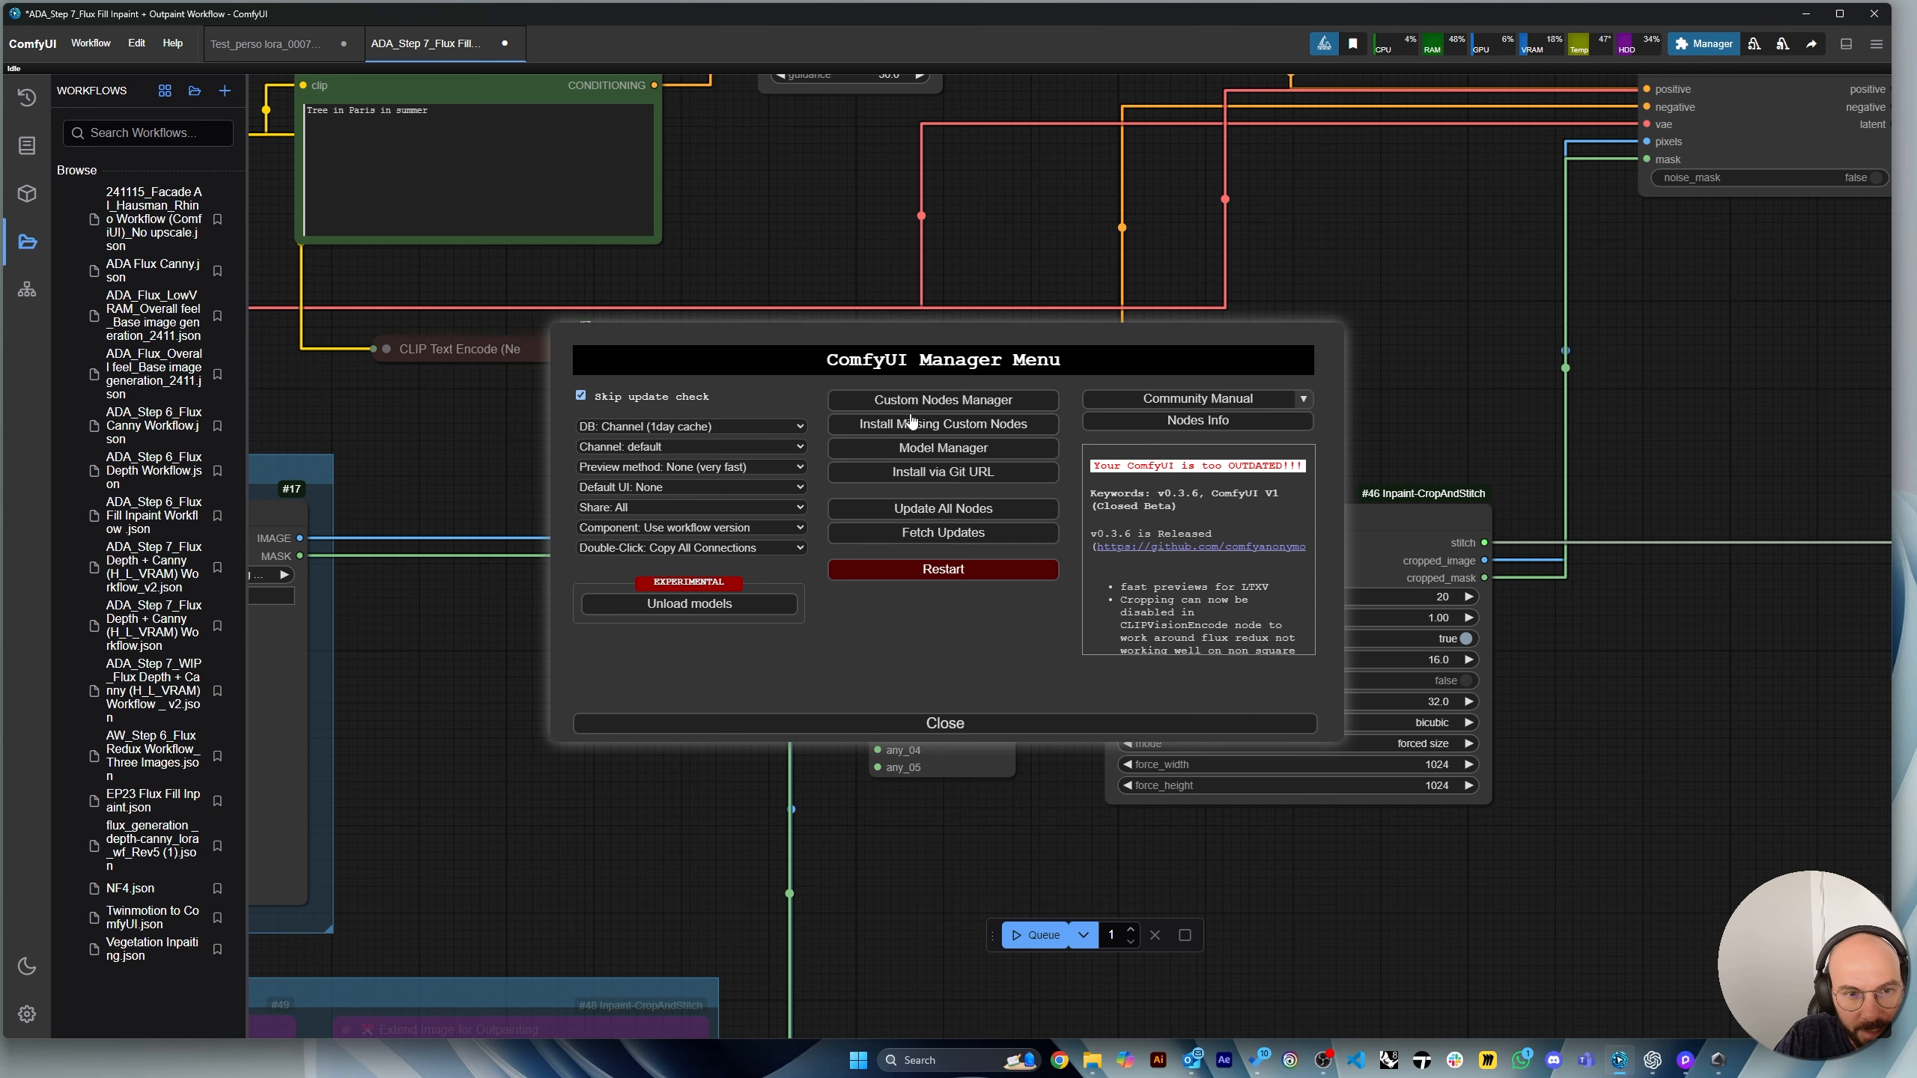
{"action": "left_click", "coordinate": [934, 401]}
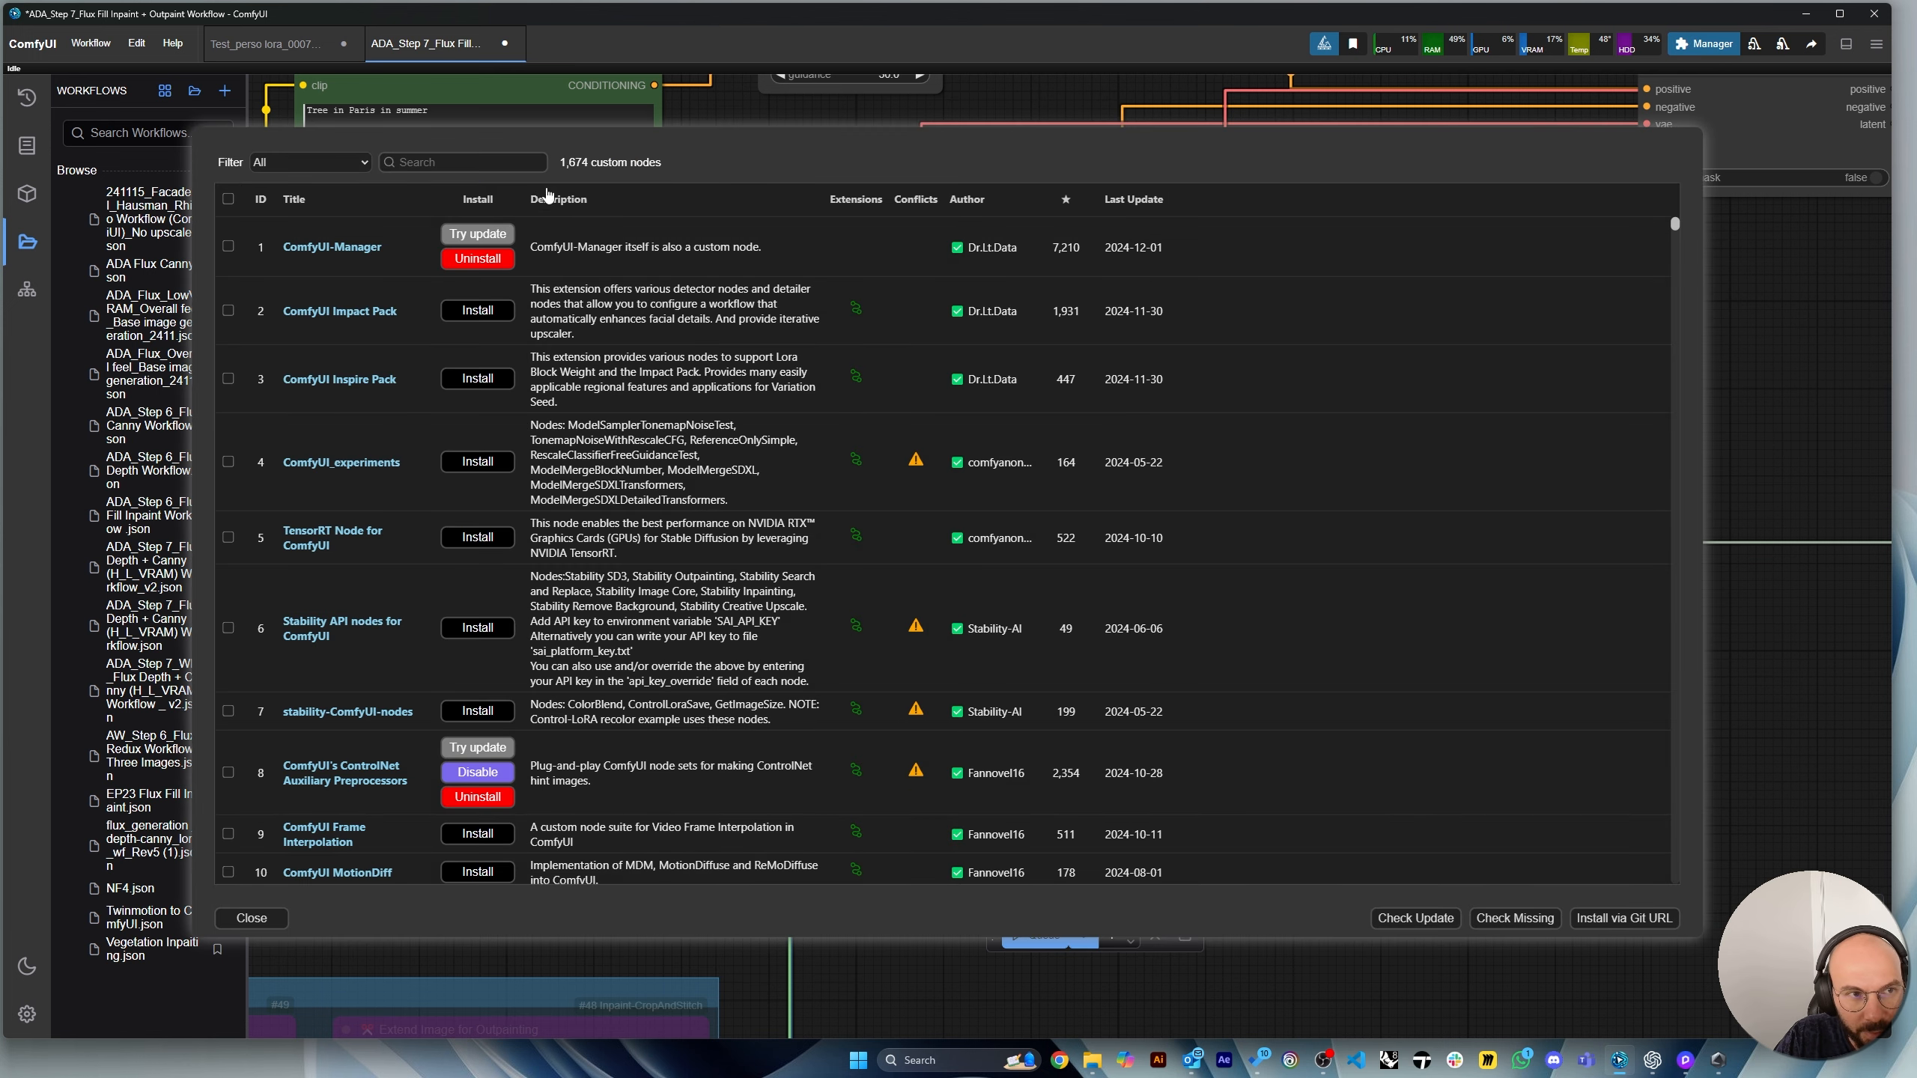
{"action": "left_click", "coordinate": [325, 167]}
{"action": "left_click", "coordinate": [309, 181]}
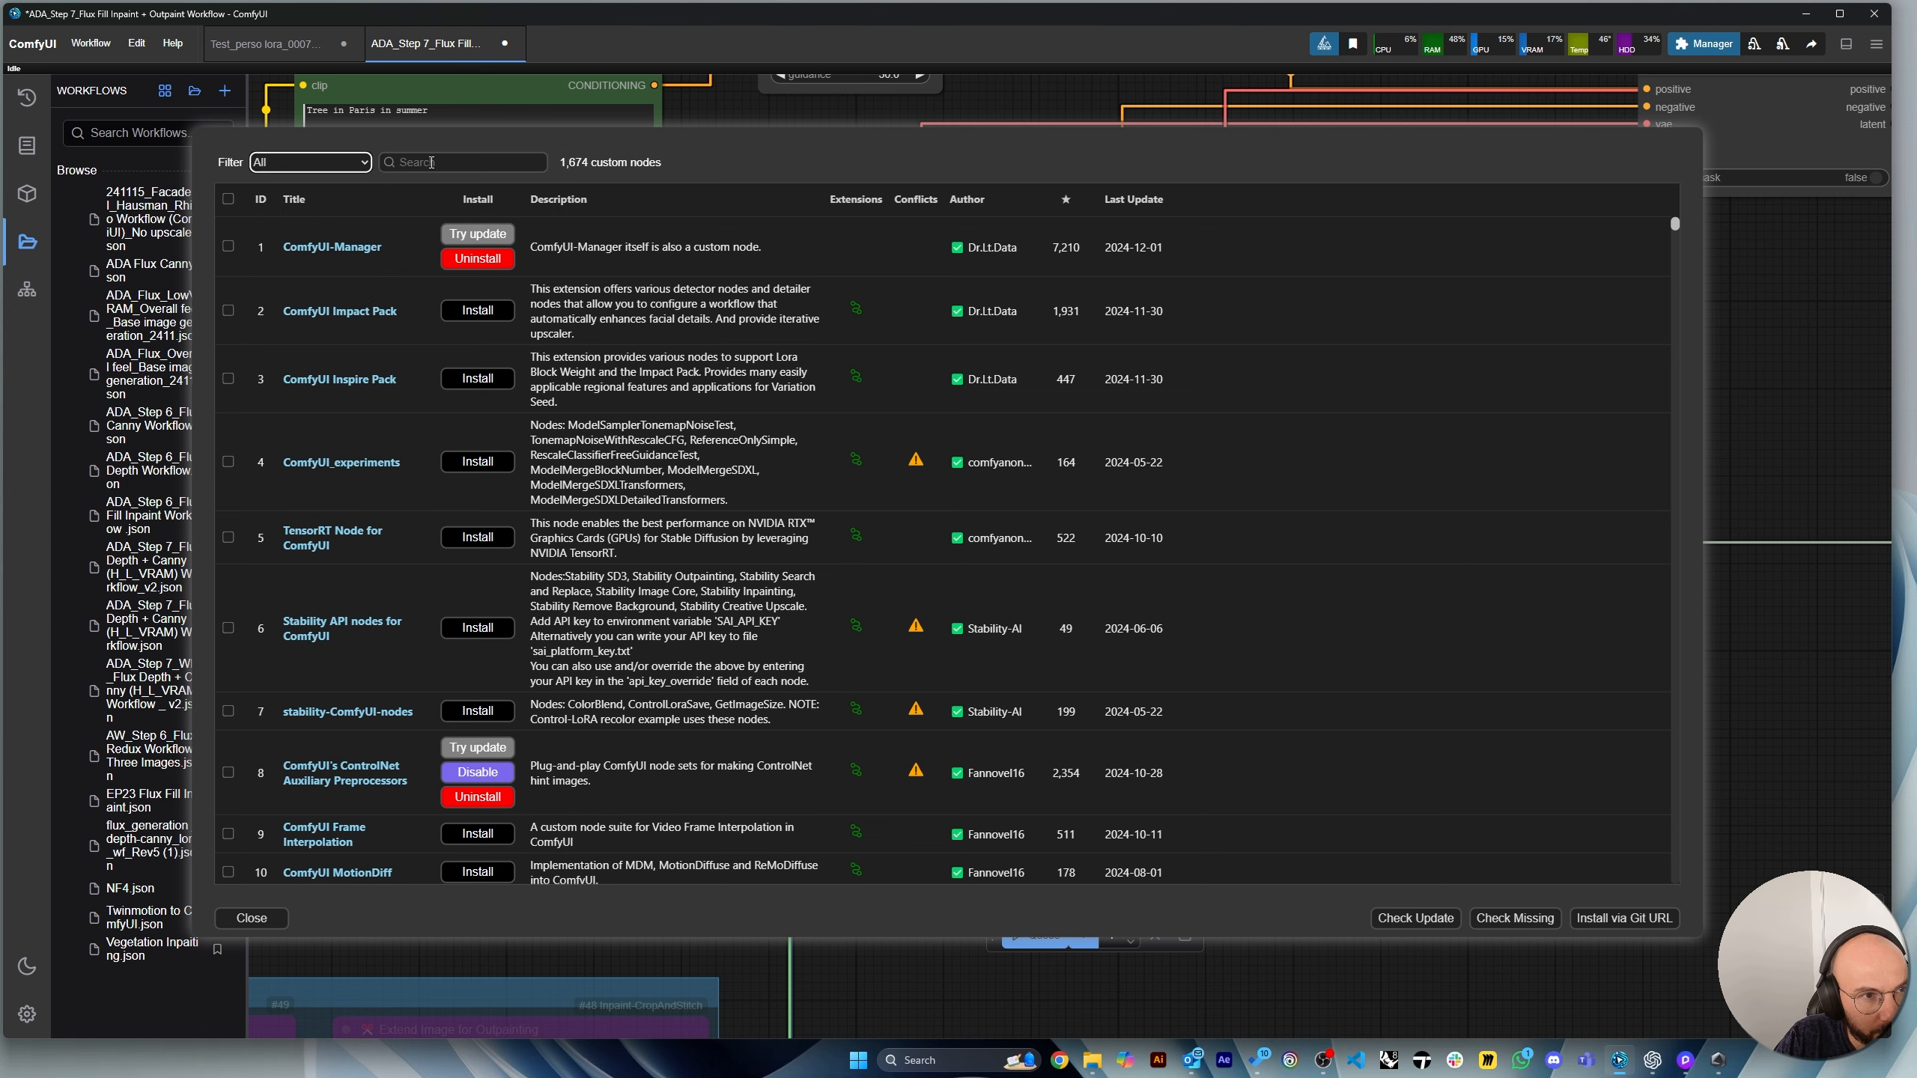
{"action": "left_click", "coordinate": [416, 163]}
{"action": "type", "text": "inpaint"}
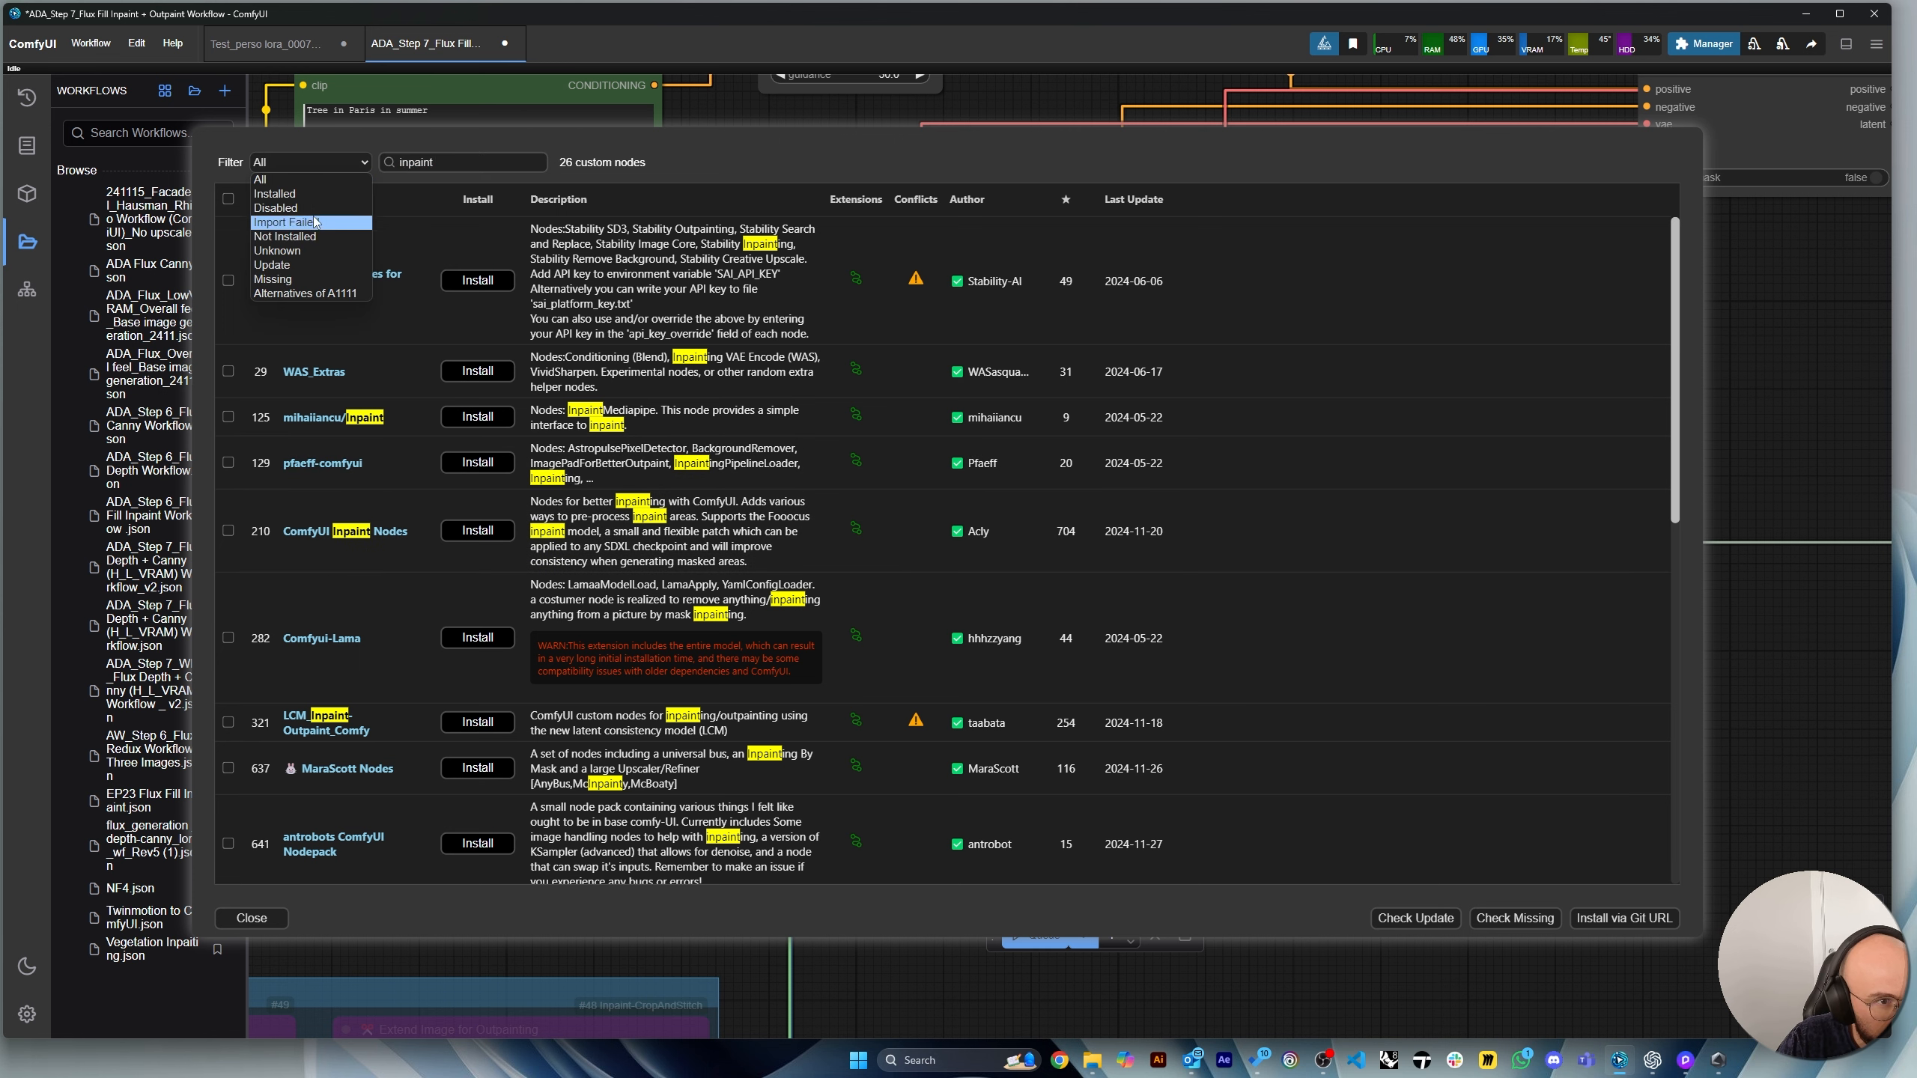
{"action": "left_click", "coordinate": [285, 193]}
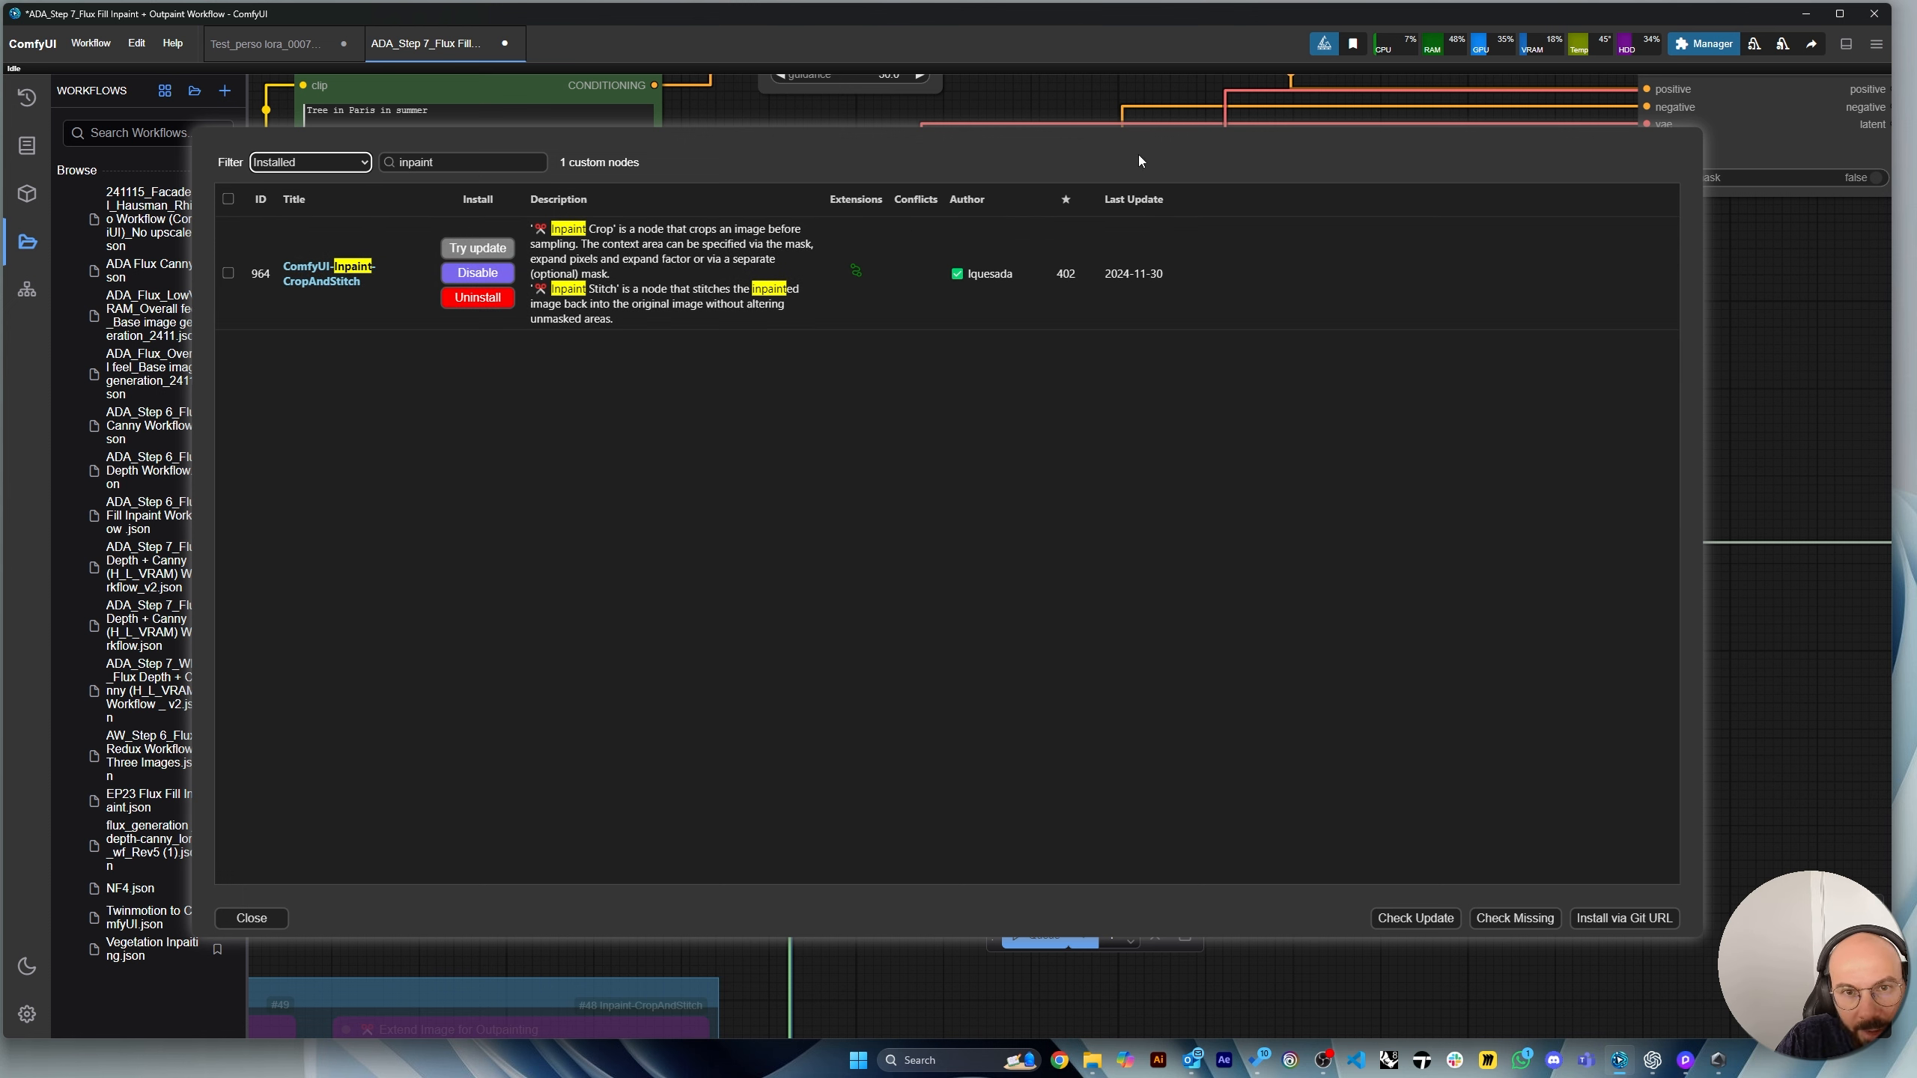
{"action": "left_click", "coordinate": [250, 917]}
{"action": "left_click", "coordinate": [883, 726]}
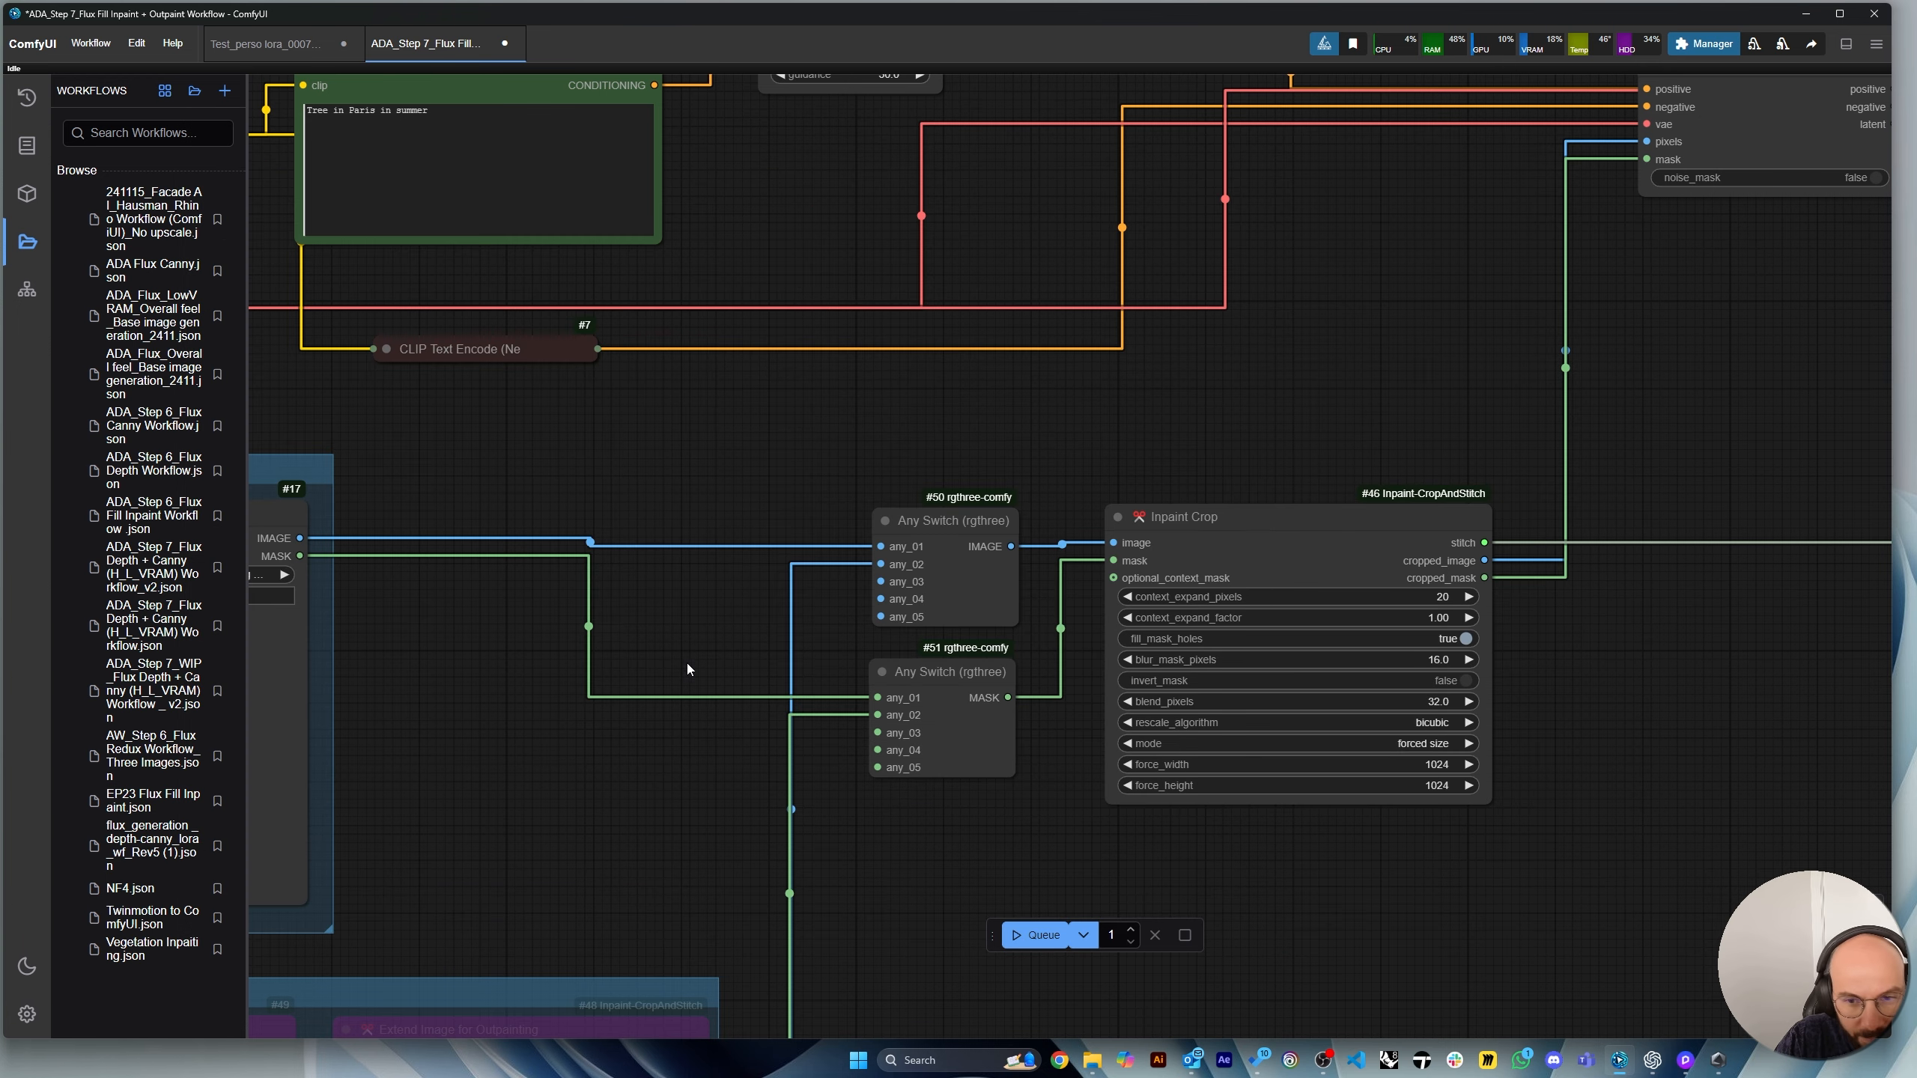
Review the Inpaint Crop node's settings and choose forced size as its mode.
{"action": "scroll", "coordinate": [1254, 780], "scroll_direction": "up", "scroll_amount": 2}
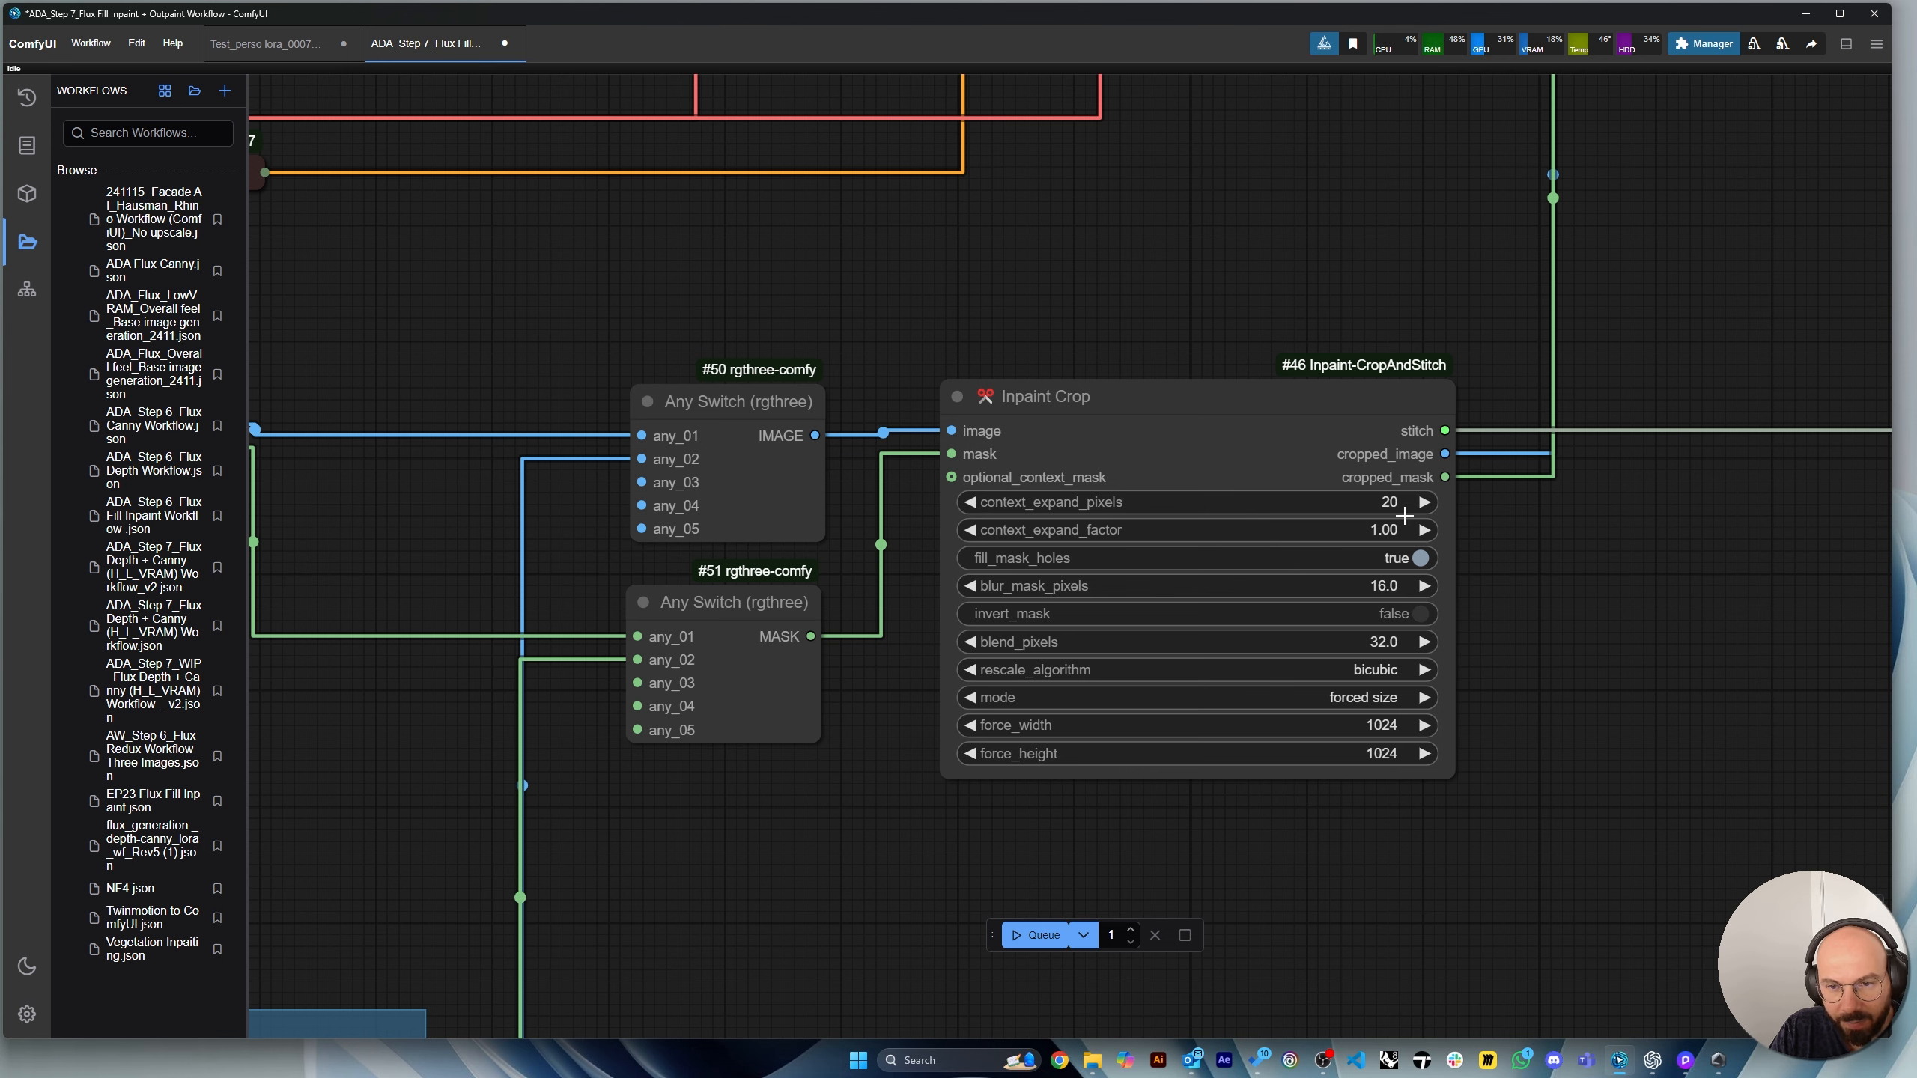
{"action": "scroll", "coordinate": [1559, 507], "scroll_direction": "down", "scroll_amount": 4}
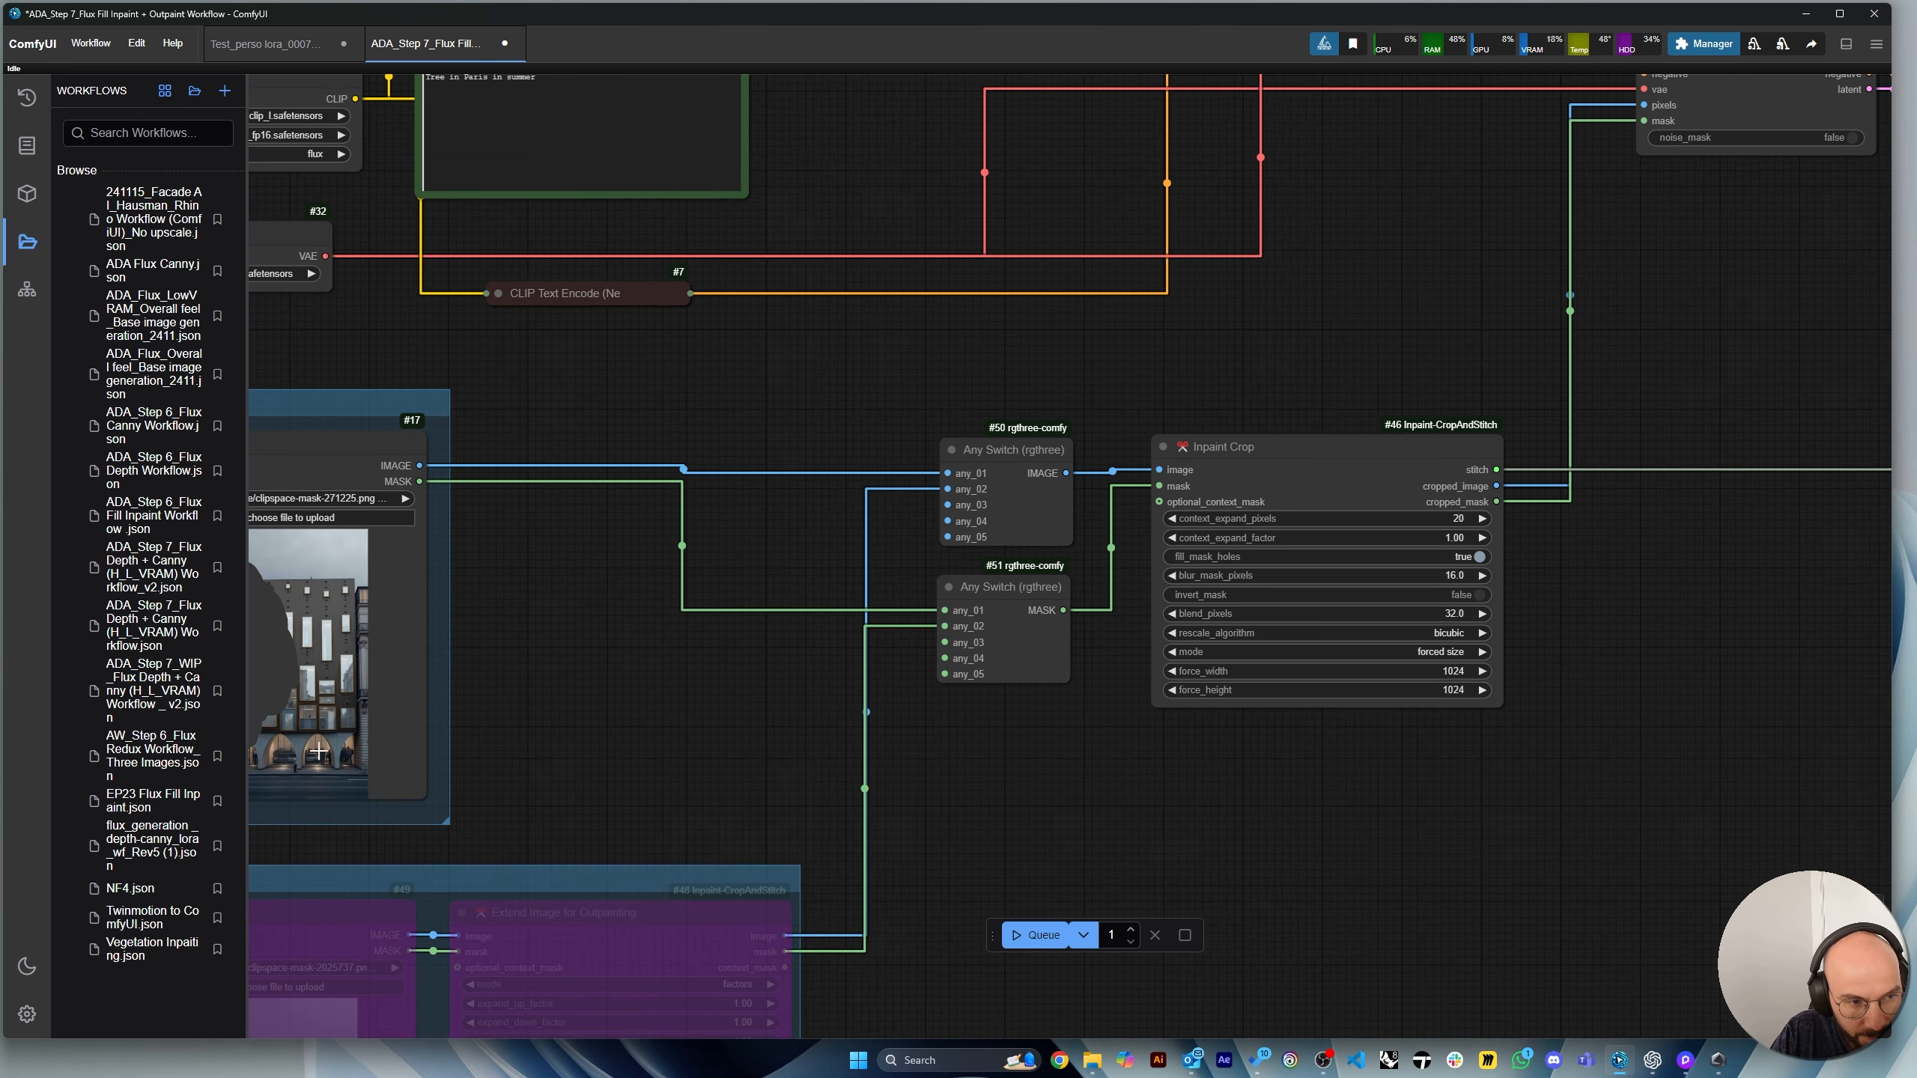
{"action": "scroll", "coordinate": [1437, 615], "scroll_direction": "up", "scroll_amount": 3}
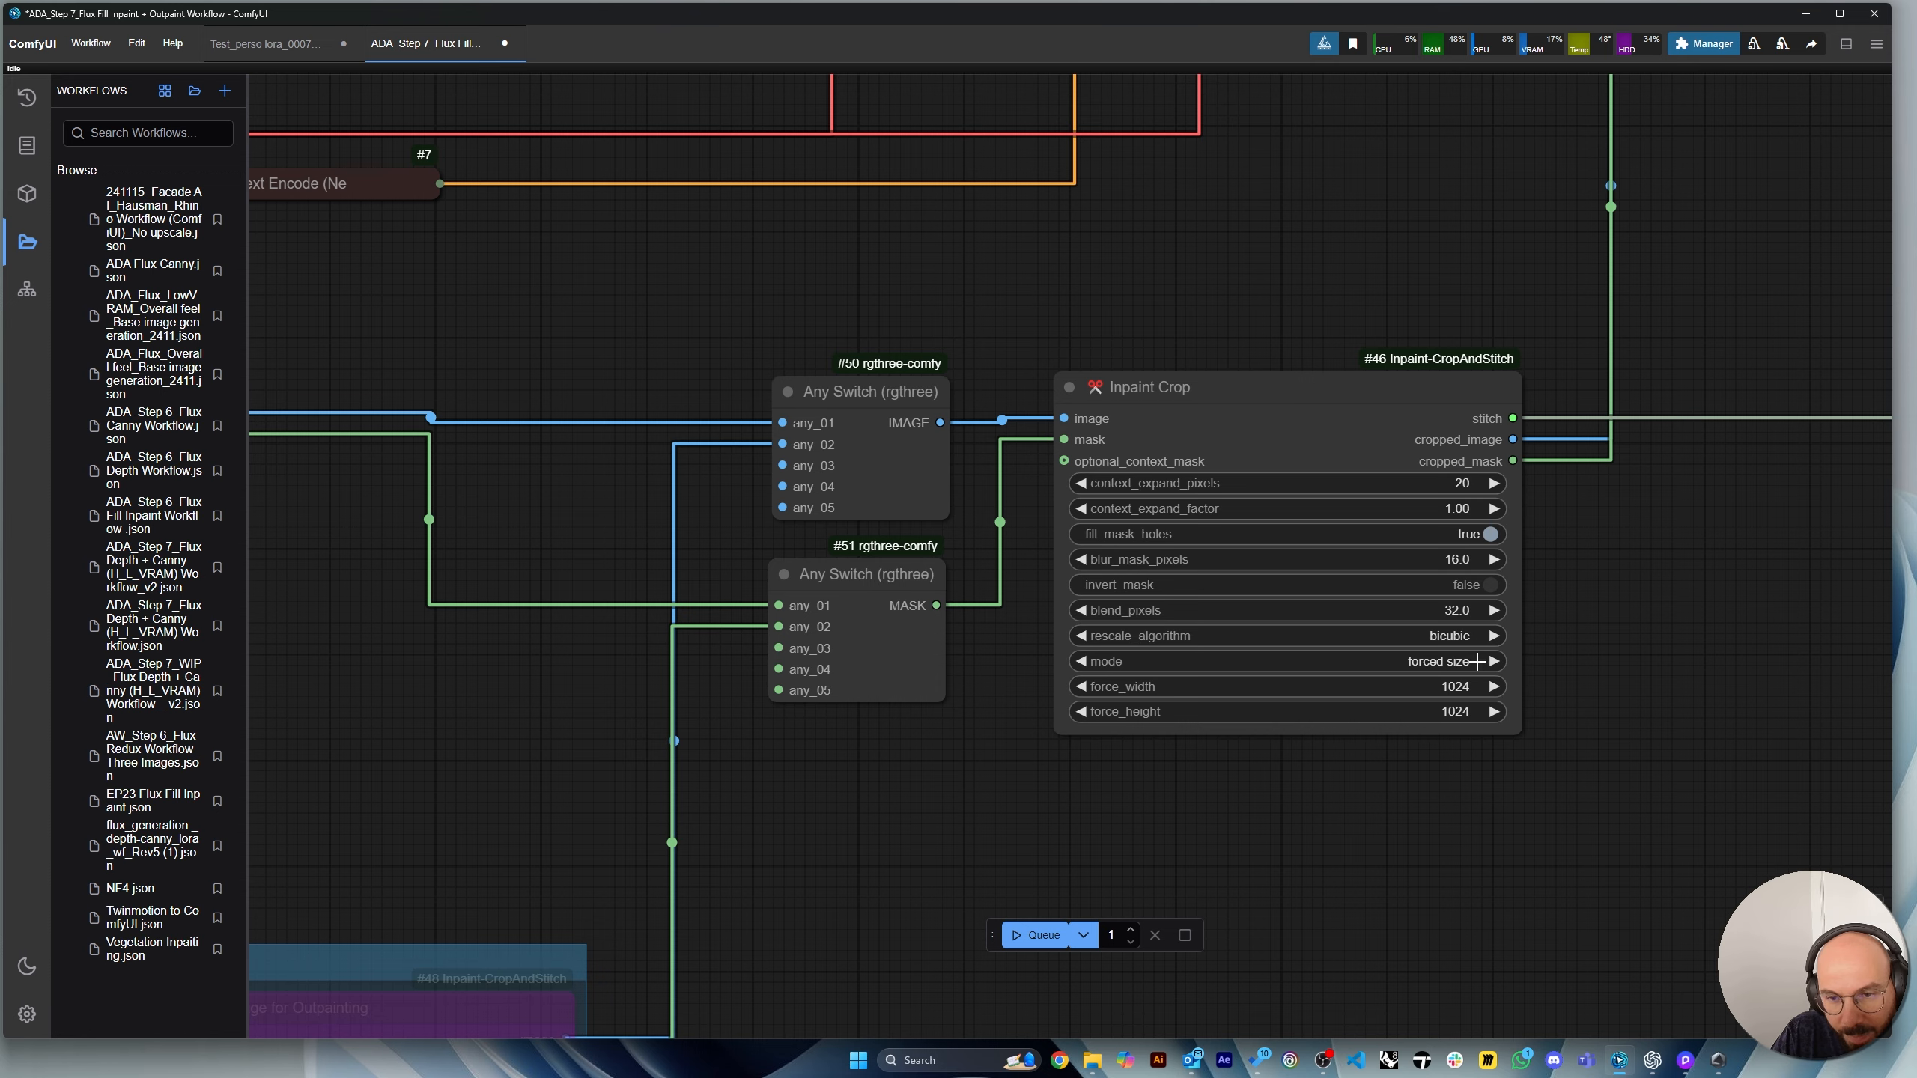
{"action": "scroll", "coordinate": [1412, 667], "scroll_direction": "up", "scroll_amount": 2}
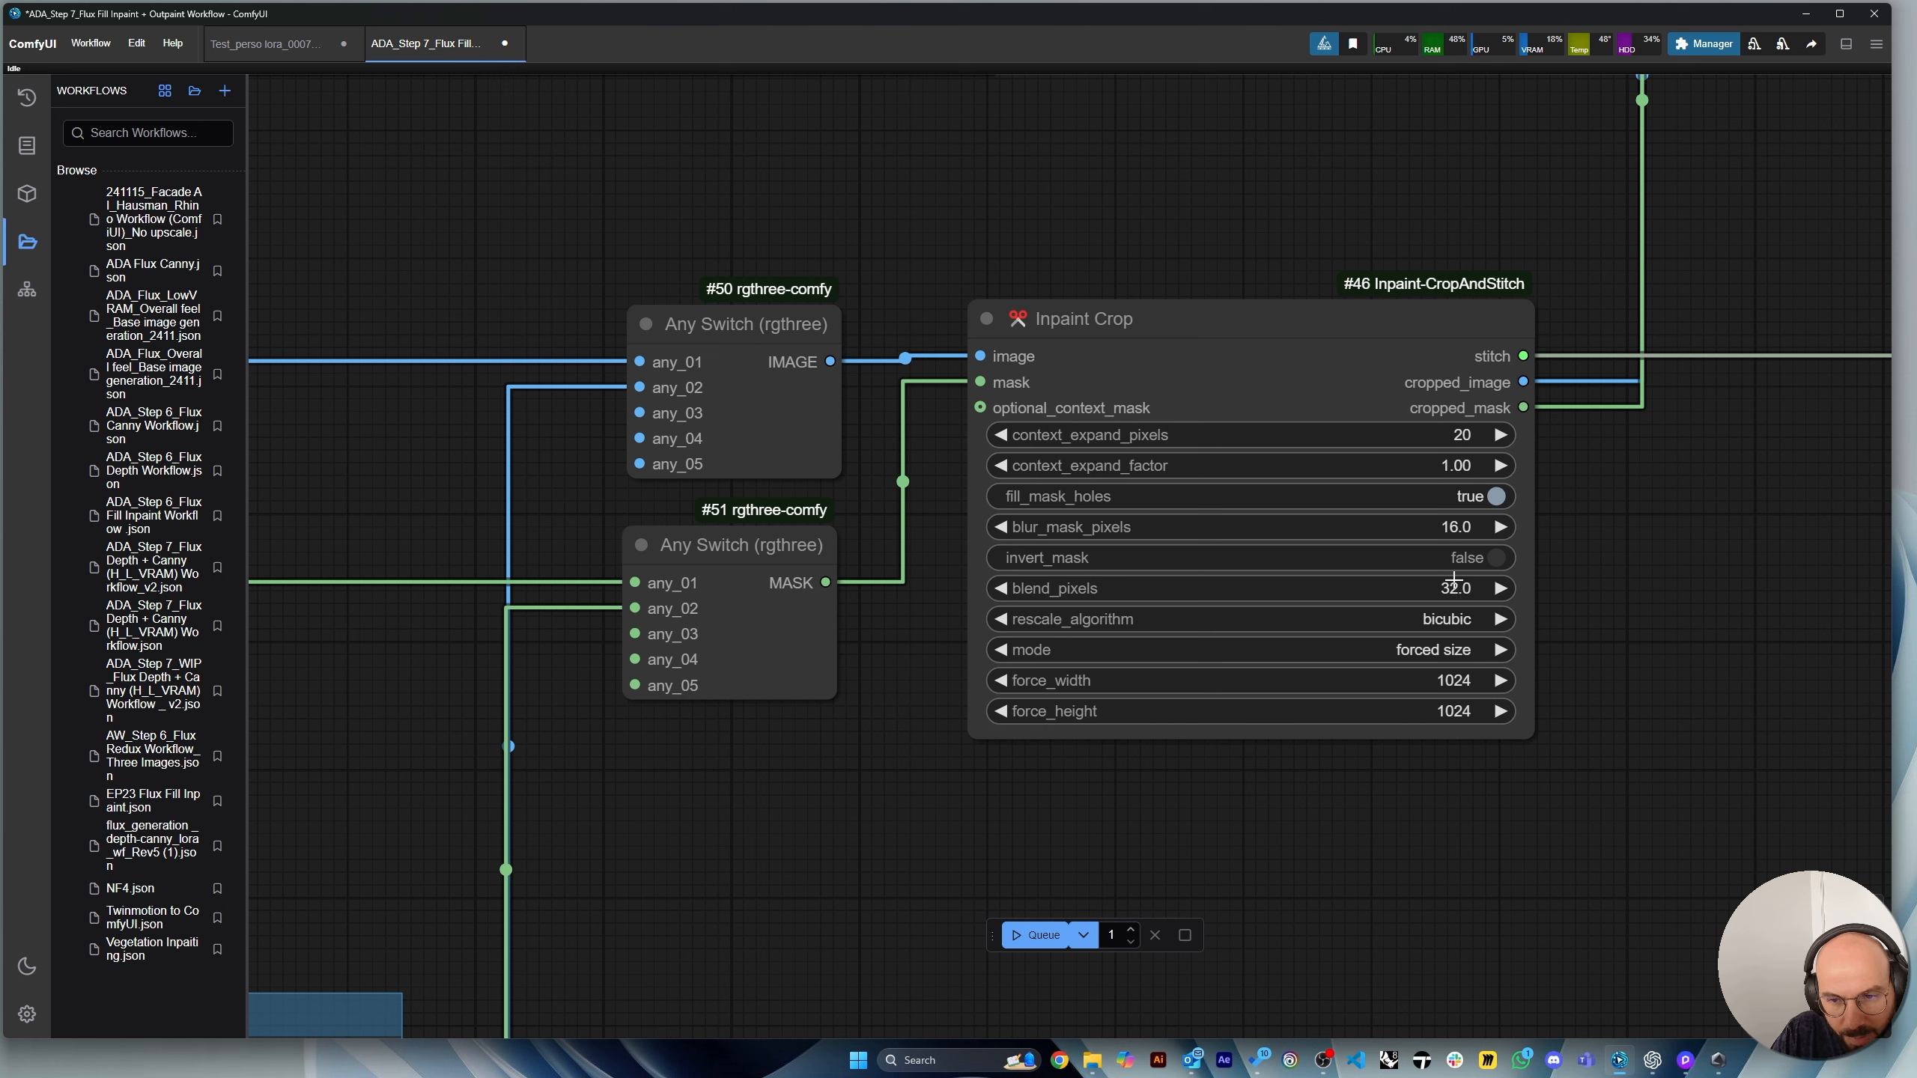
{"action": "left_click", "coordinate": [1343, 651]}
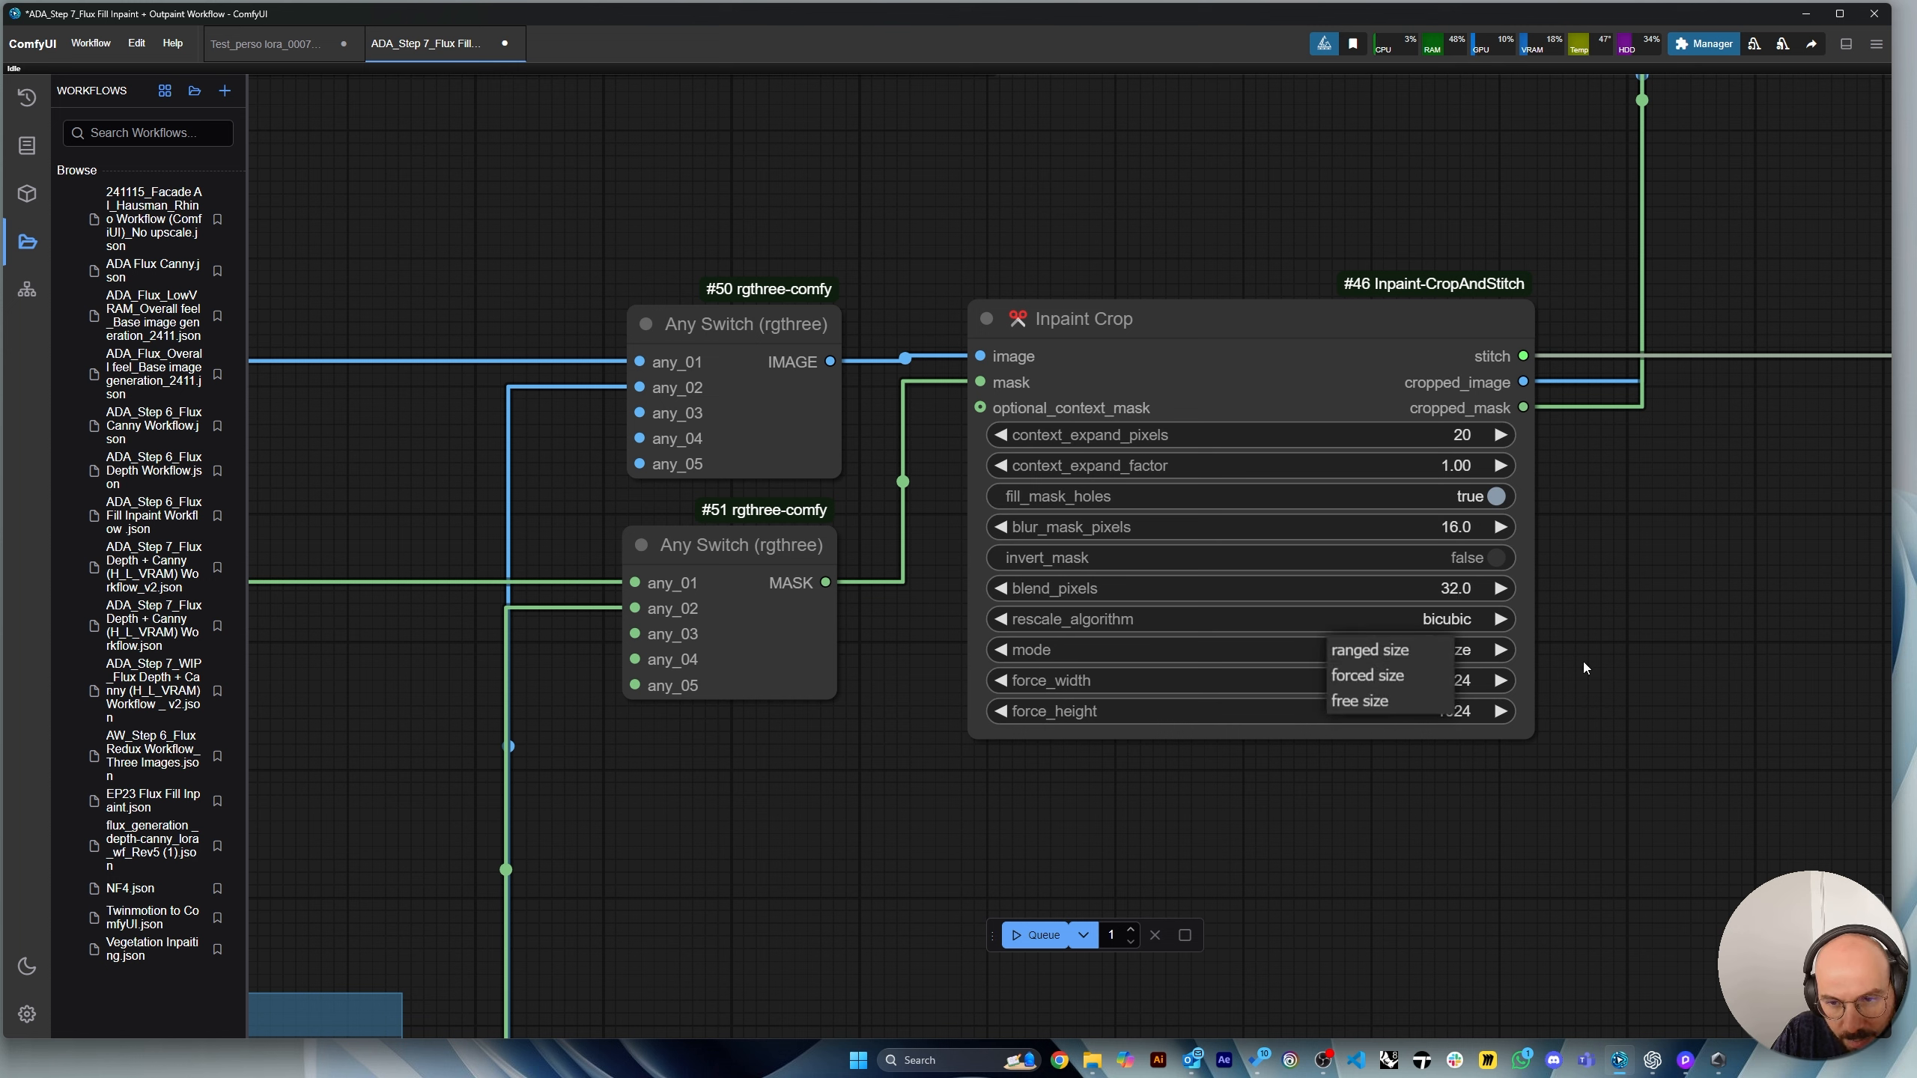
{"action": "left_click", "coordinate": [1445, 654]}
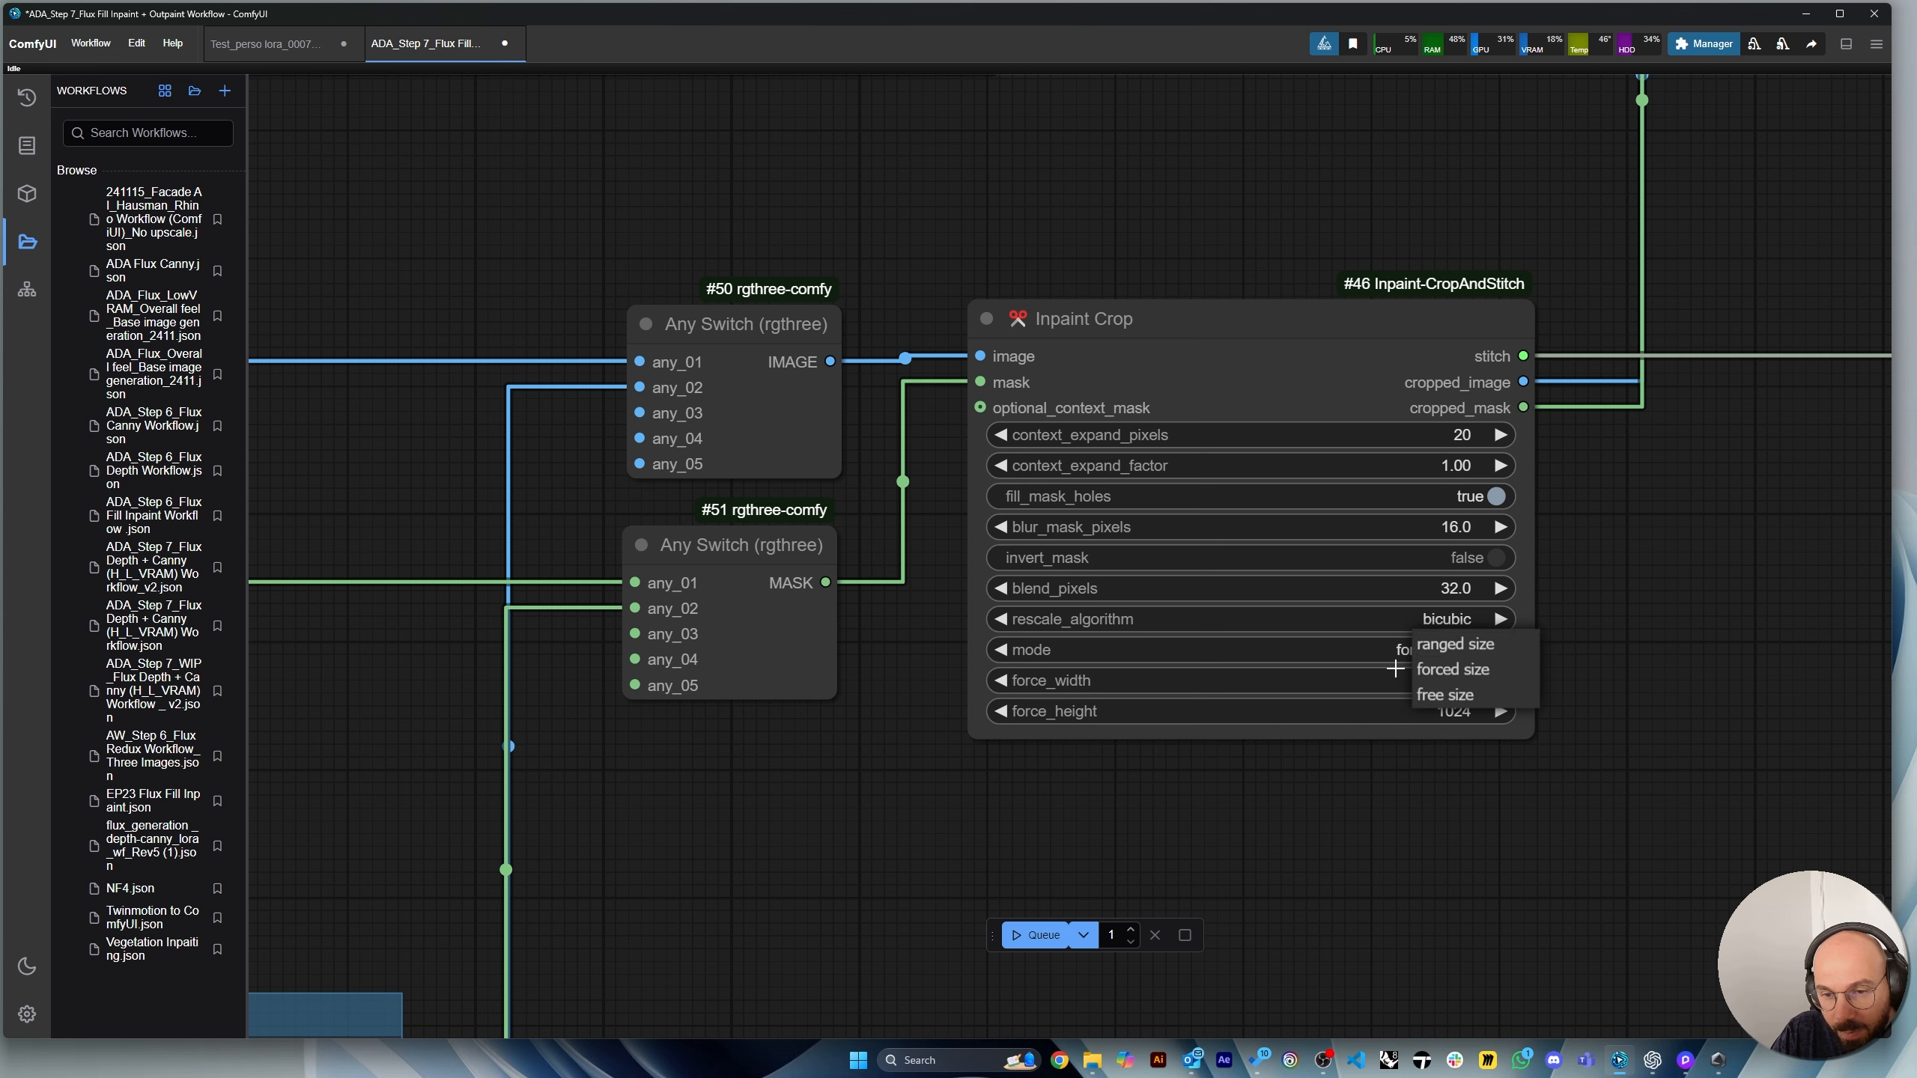
{"action": "left_click", "coordinate": [1626, 647]}
{"action": "left_click", "coordinate": [1405, 650]}
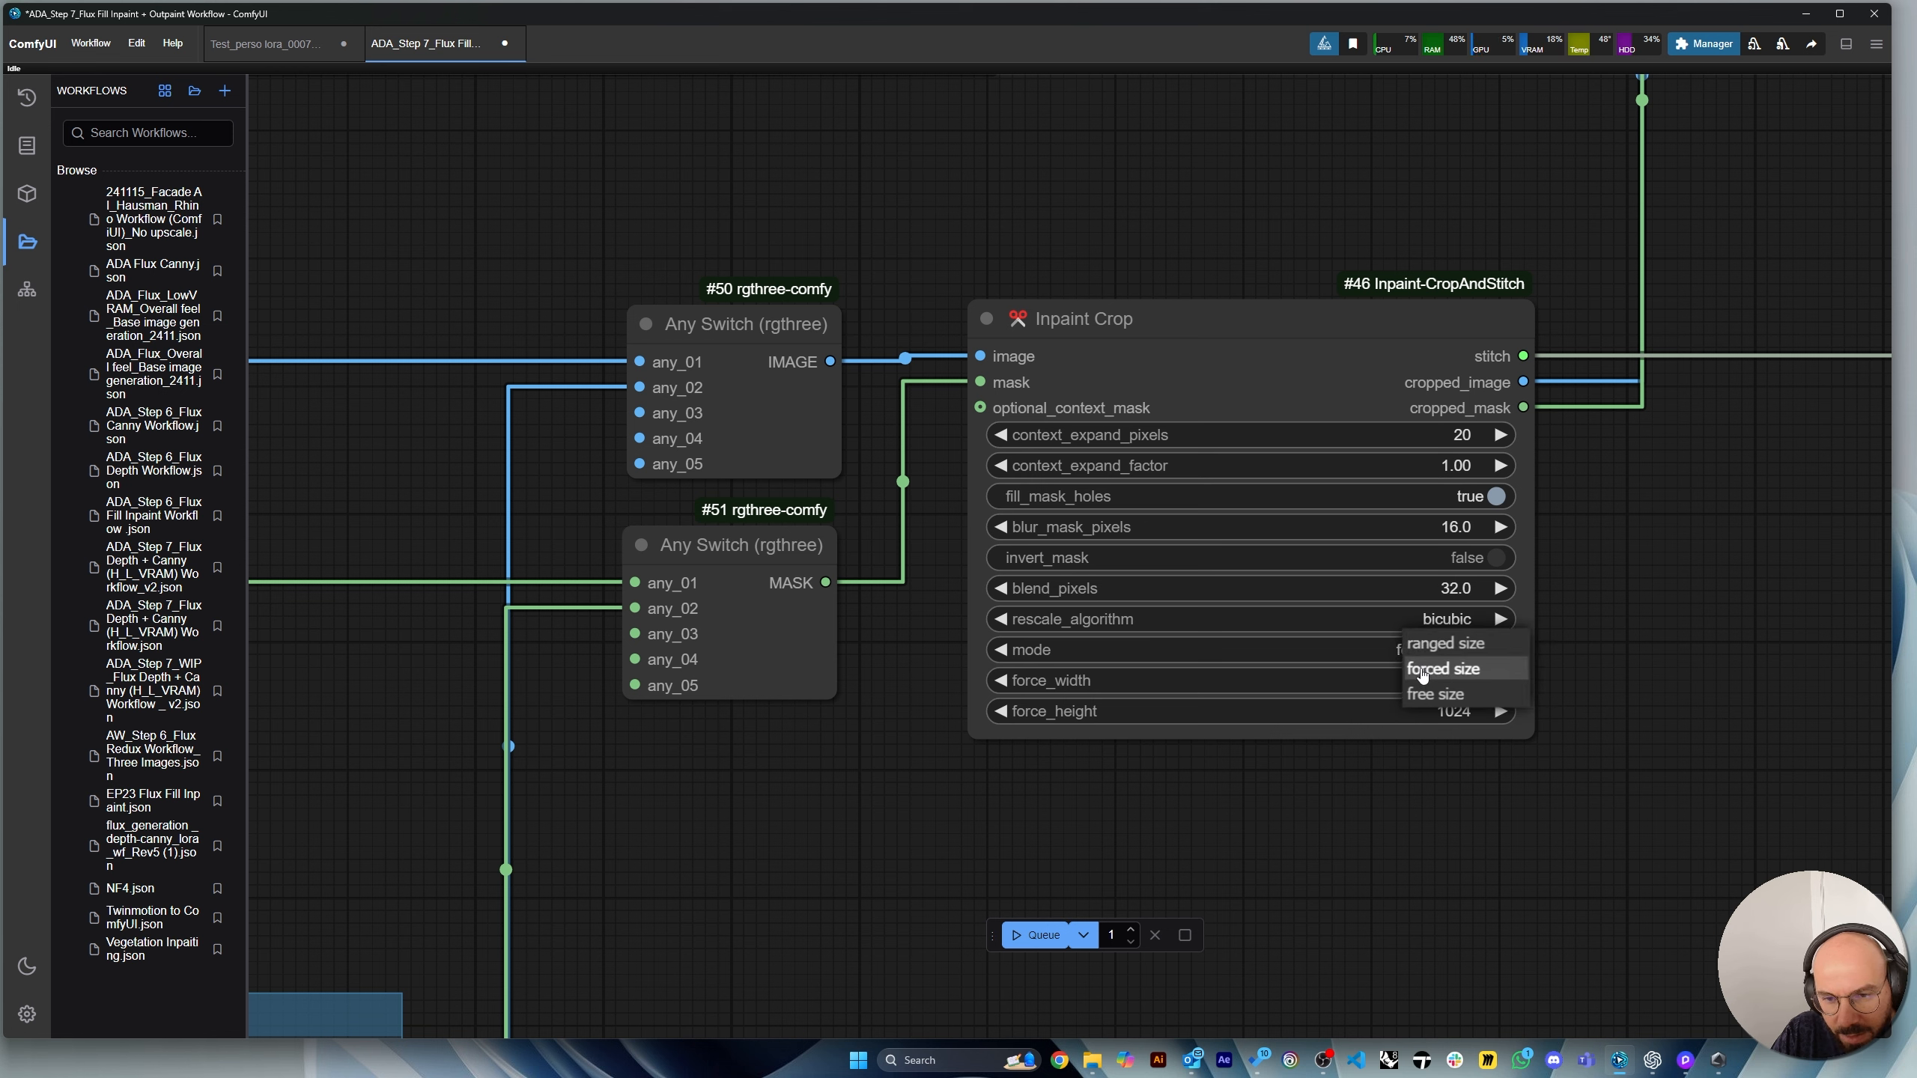
{"action": "left_click", "coordinate": [1437, 673]}
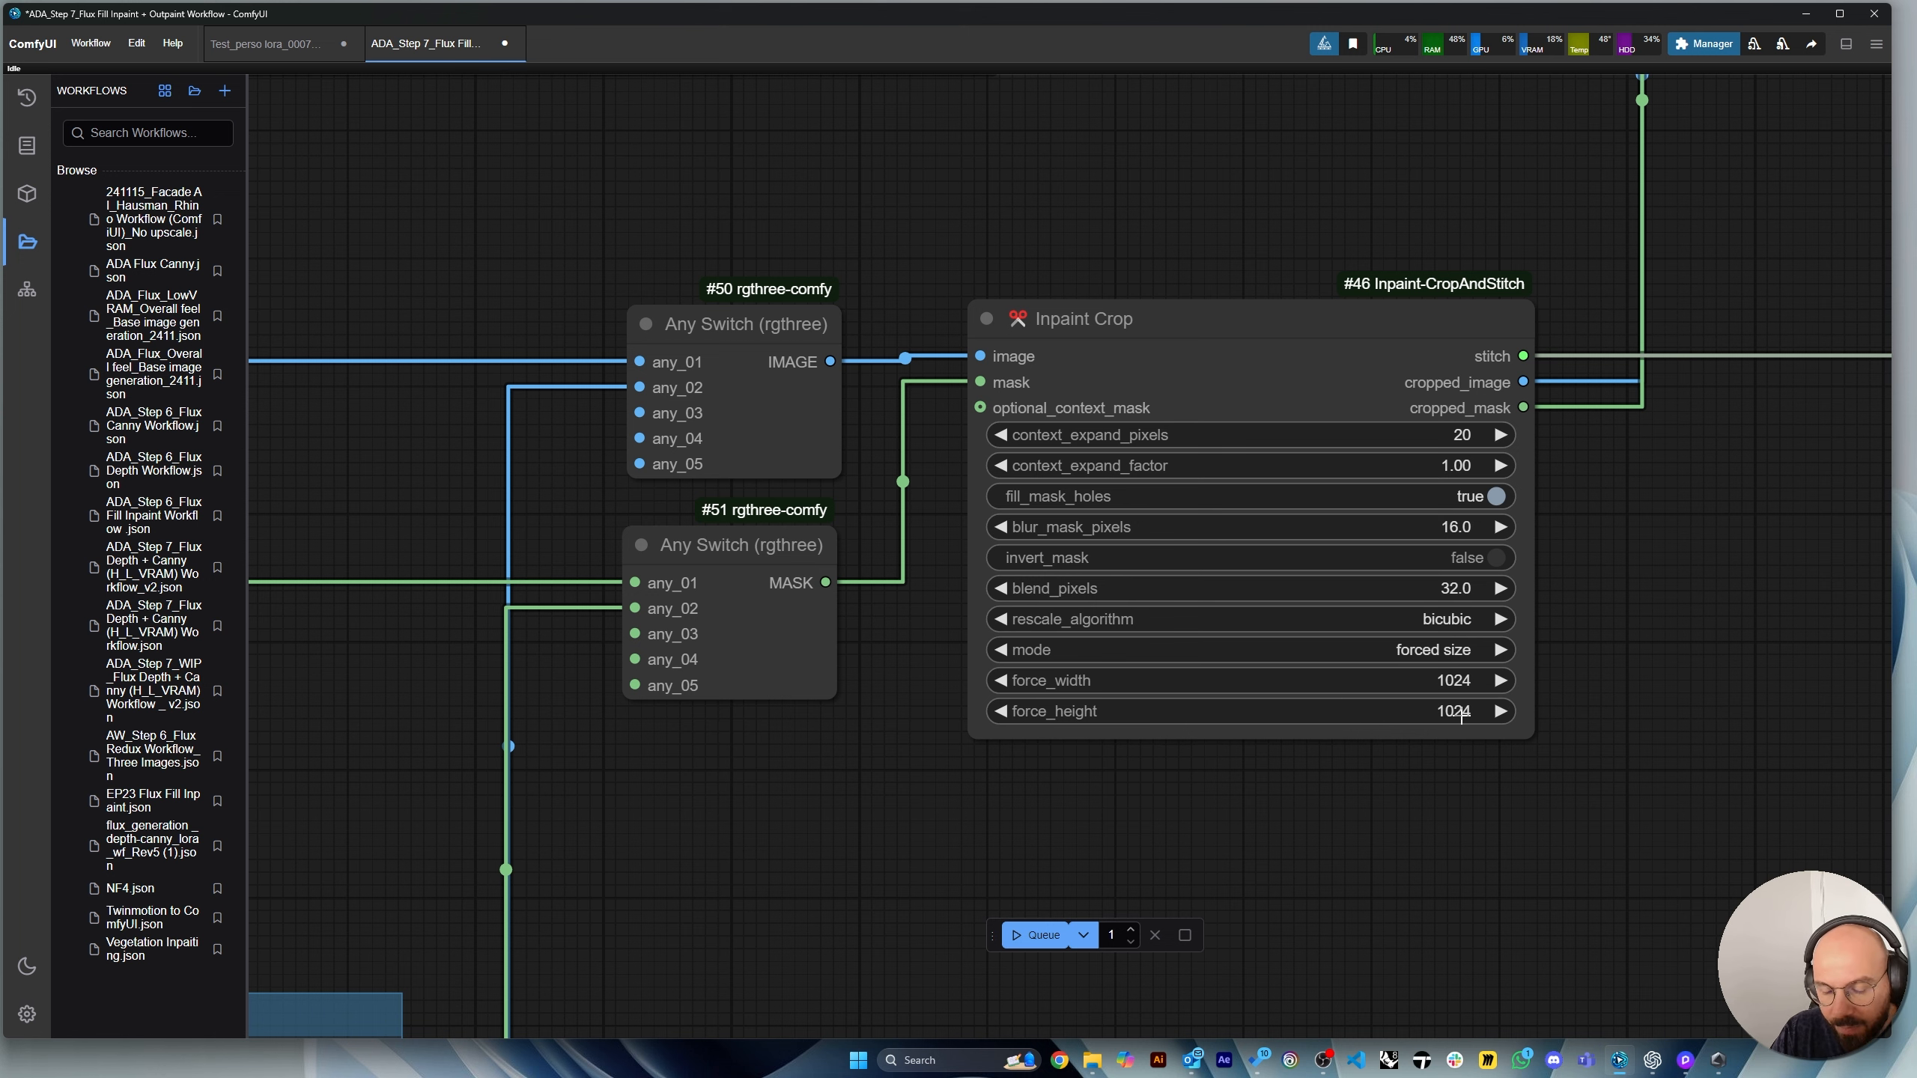
Examine the Inpaint Crop node's forced width and height and its place in the overall workflow.
{"action": "scroll", "coordinate": [1350, 798], "scroll_direction": "down", "scroll_amount": 8}
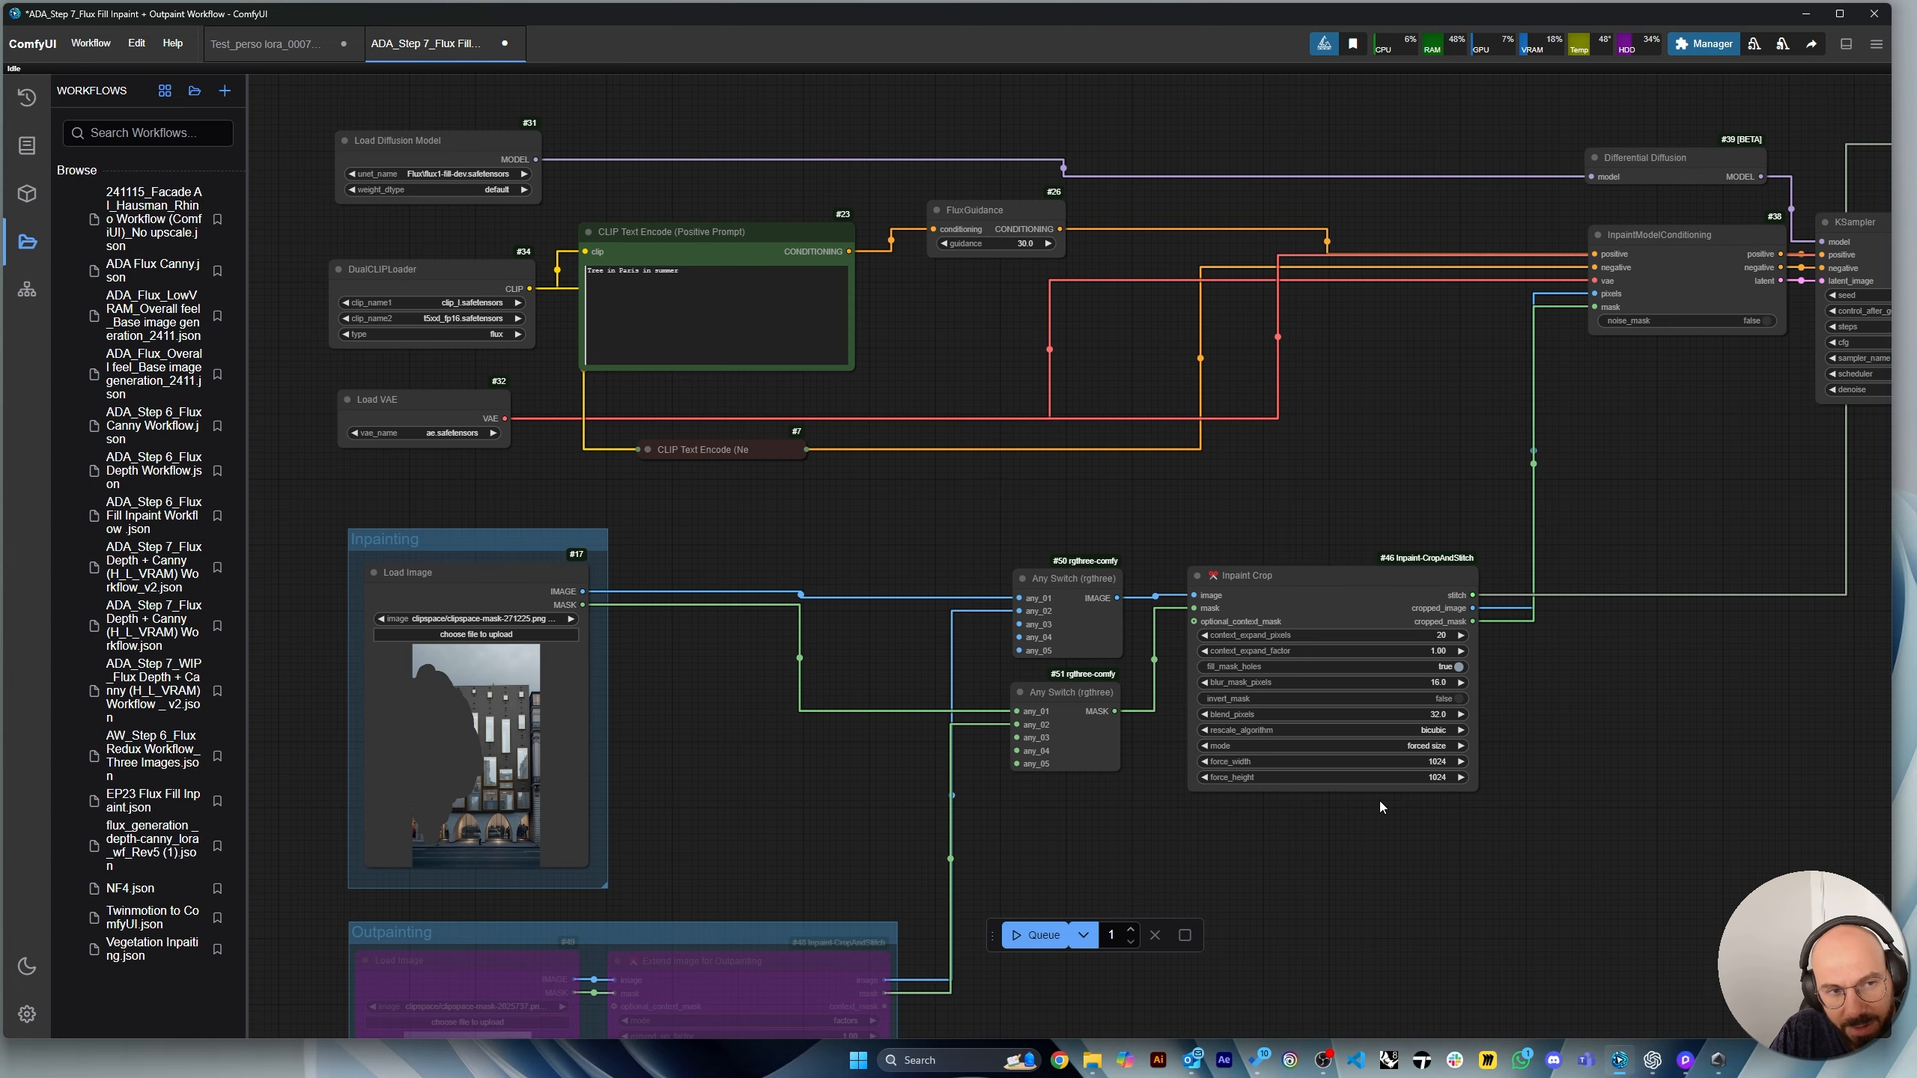
{"action": "scroll", "coordinate": [1369, 809], "scroll_direction": "up", "scroll_amount": 4}
{"action": "scroll", "coordinate": [1429, 807], "scroll_direction": "up", "scroll_amount": 1}
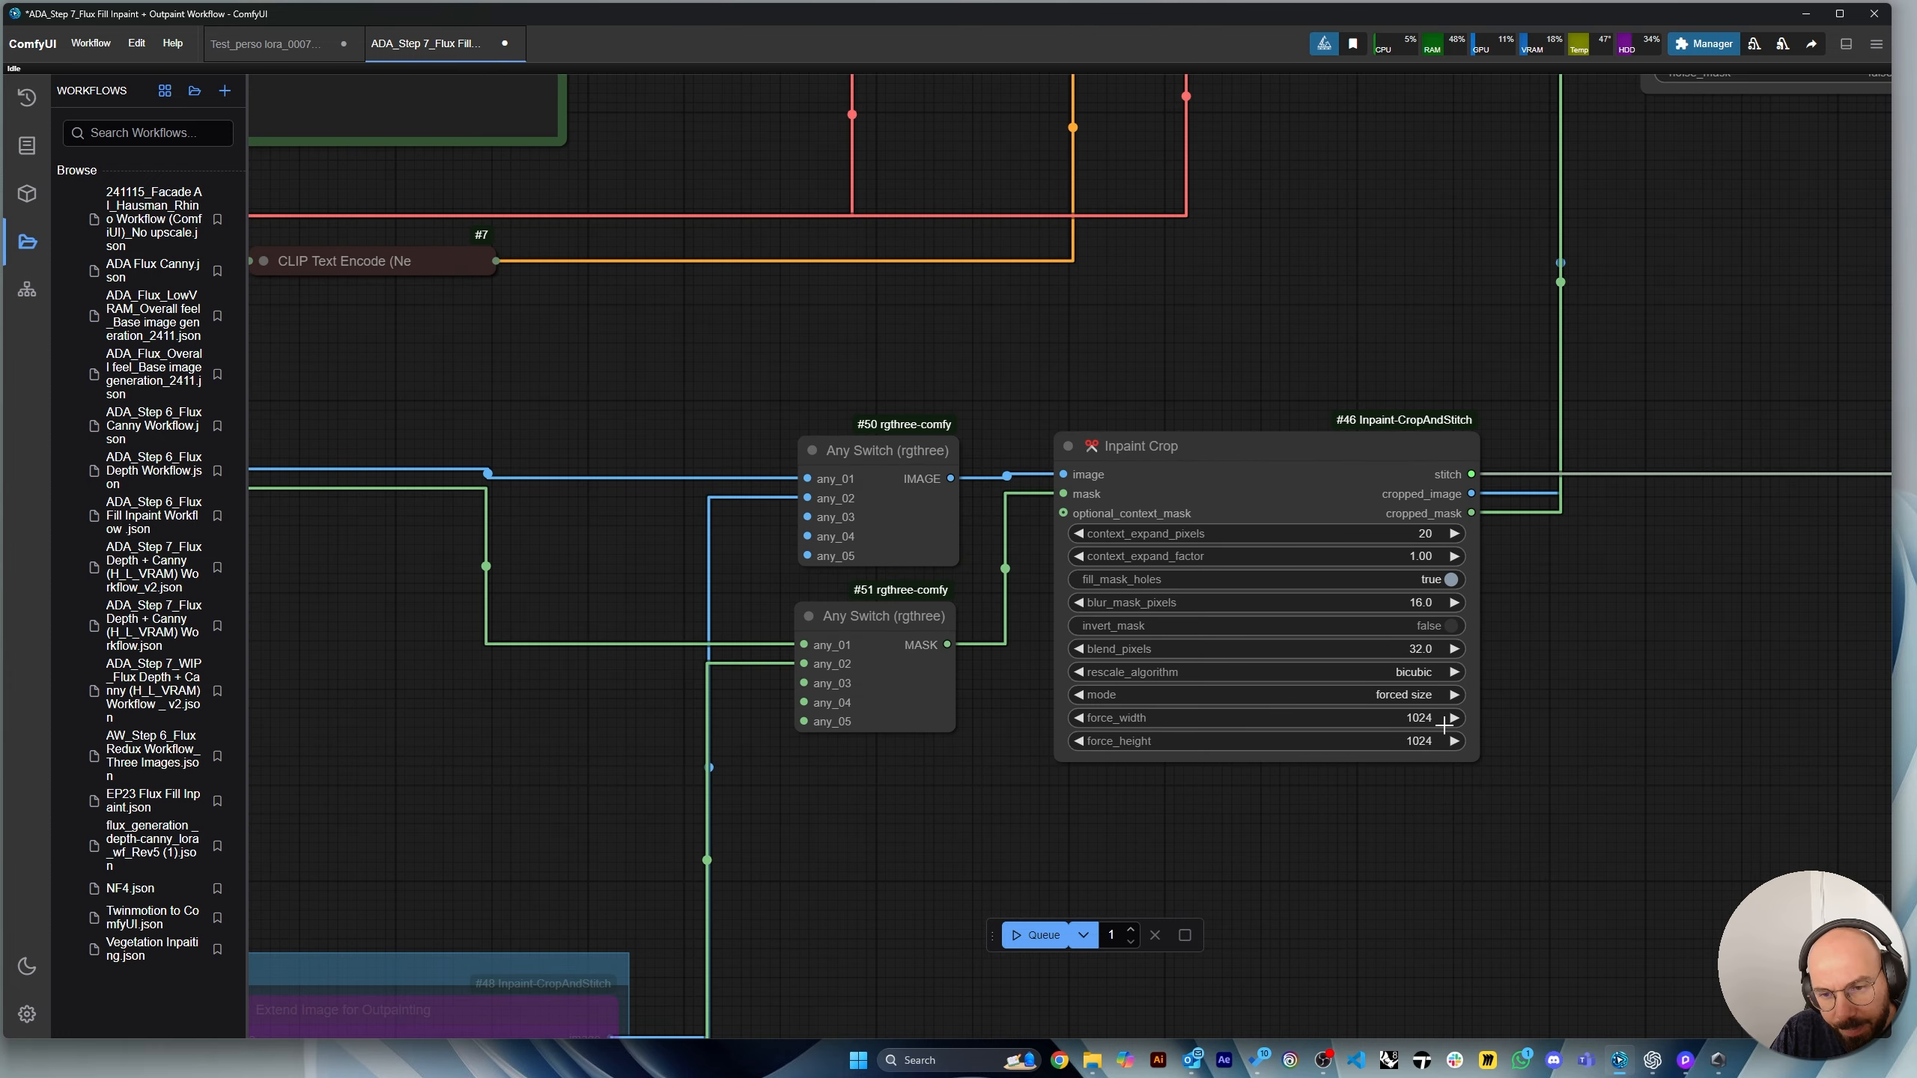
{"action": "scroll", "coordinate": [1471, 767], "scroll_direction": "up", "scroll_amount": 2}
{"action": "scroll", "coordinate": [1313, 800], "scroll_direction": "down", "scroll_amount": 8}
{"action": "scroll", "coordinate": [1434, 785], "scroll_direction": "up", "scroll_amount": 2}
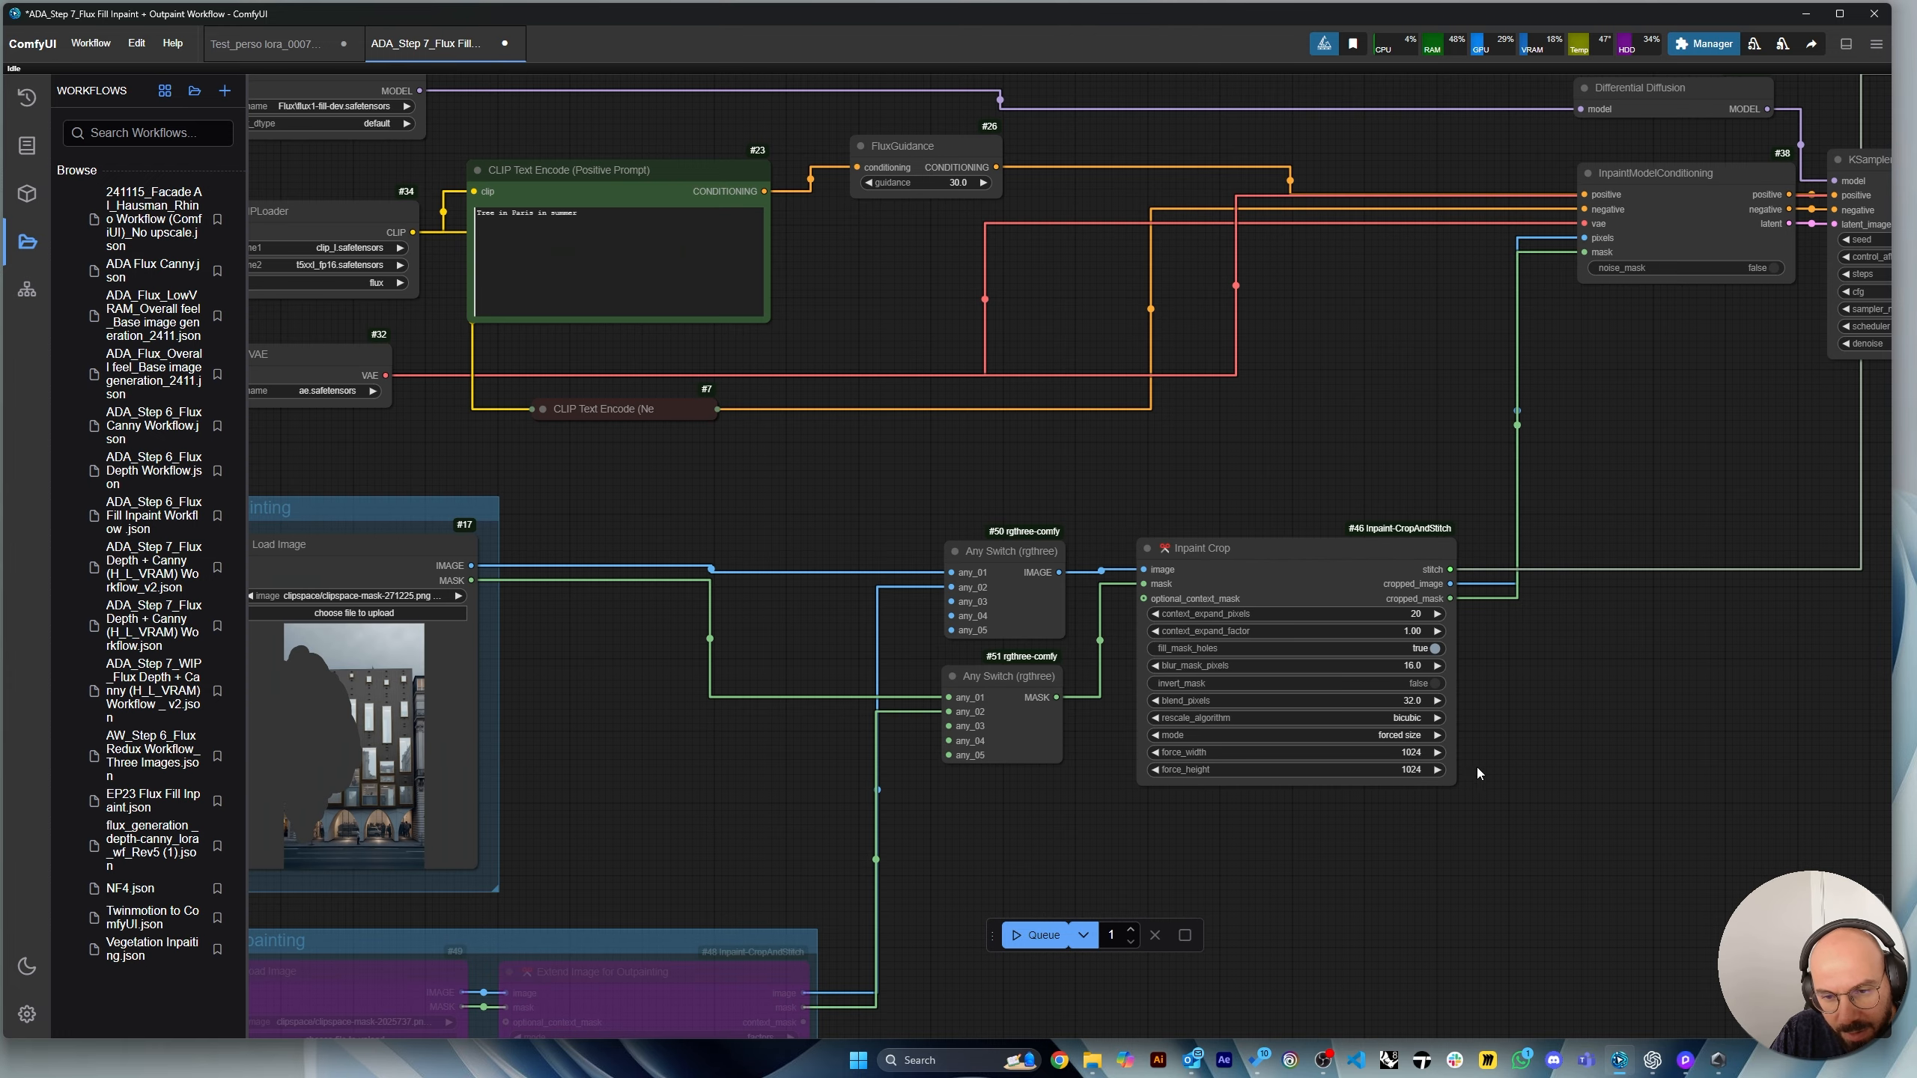
{"action": "scroll", "coordinate": [1447, 786], "scroll_direction": "down", "scroll_amount": 5}
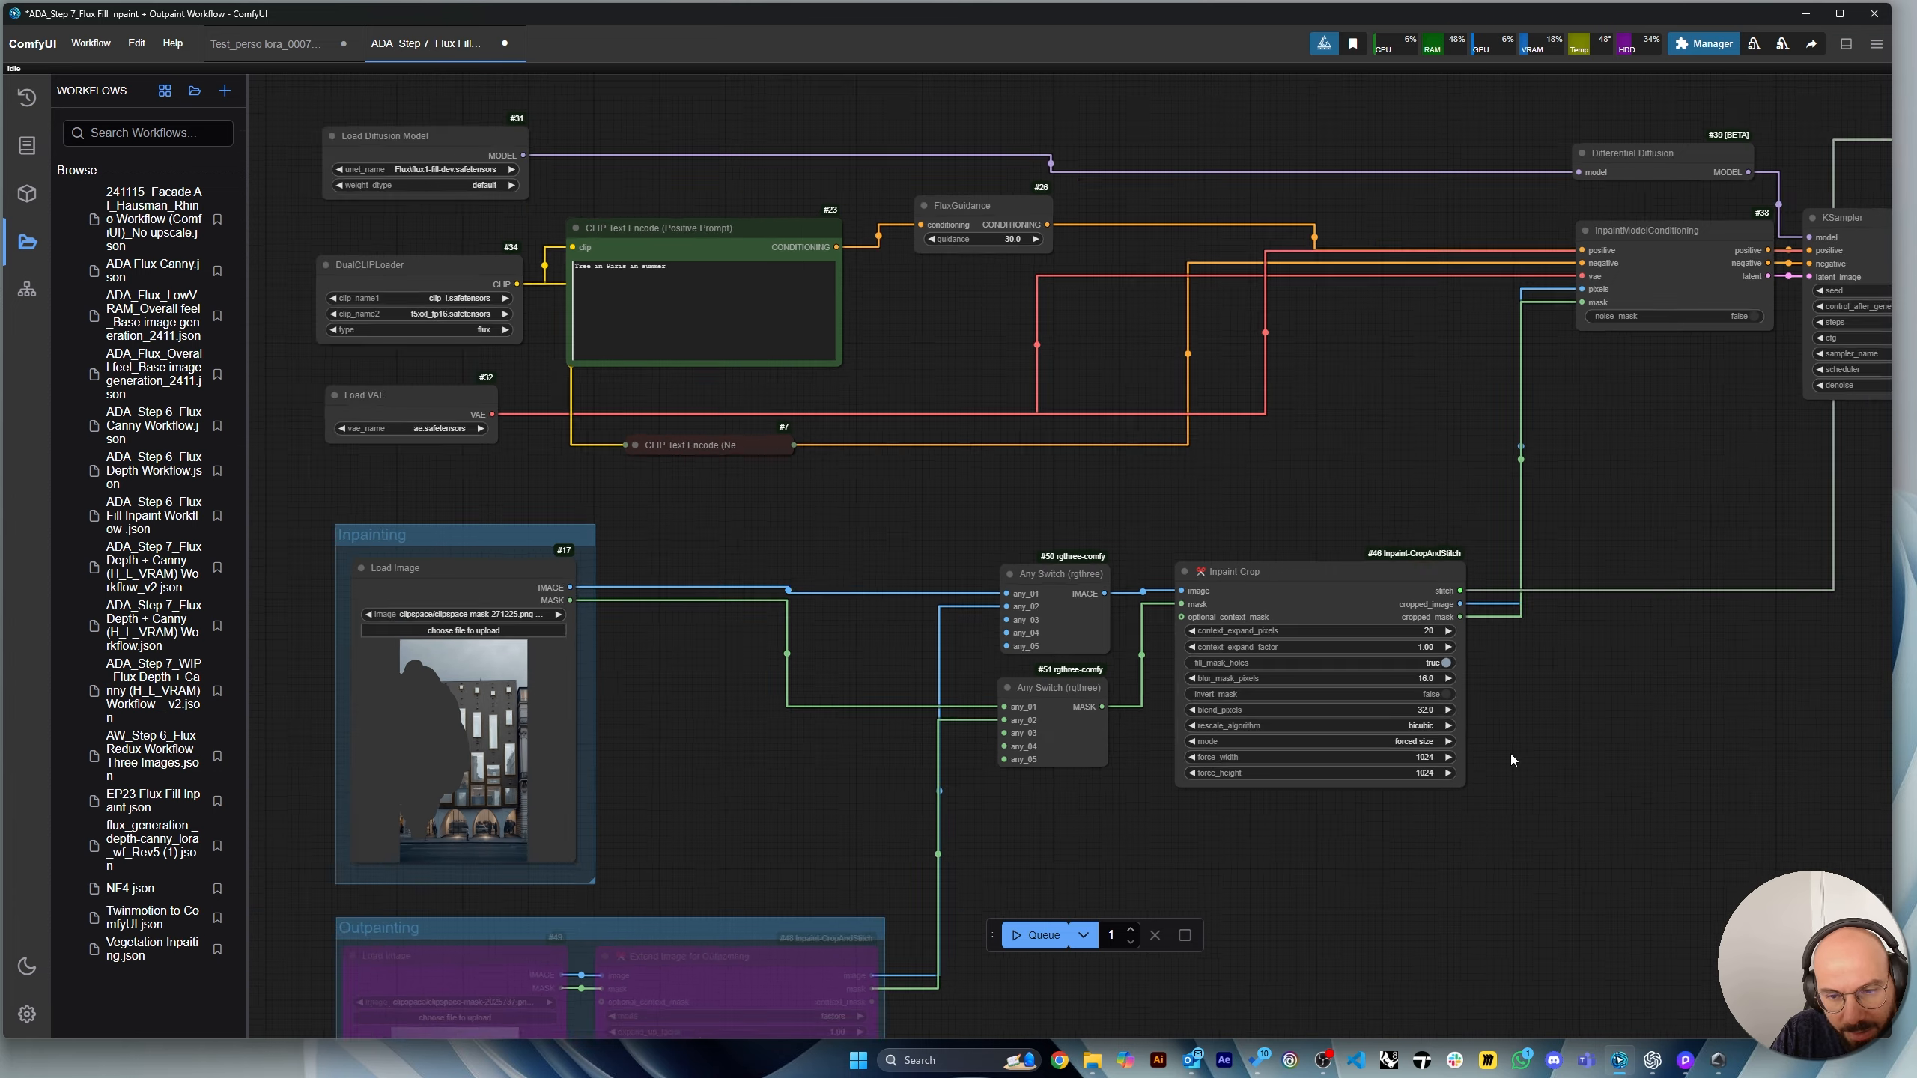
{"action": "scroll", "coordinate": [1472, 793], "scroll_direction": "up", "scroll_amount": 2}
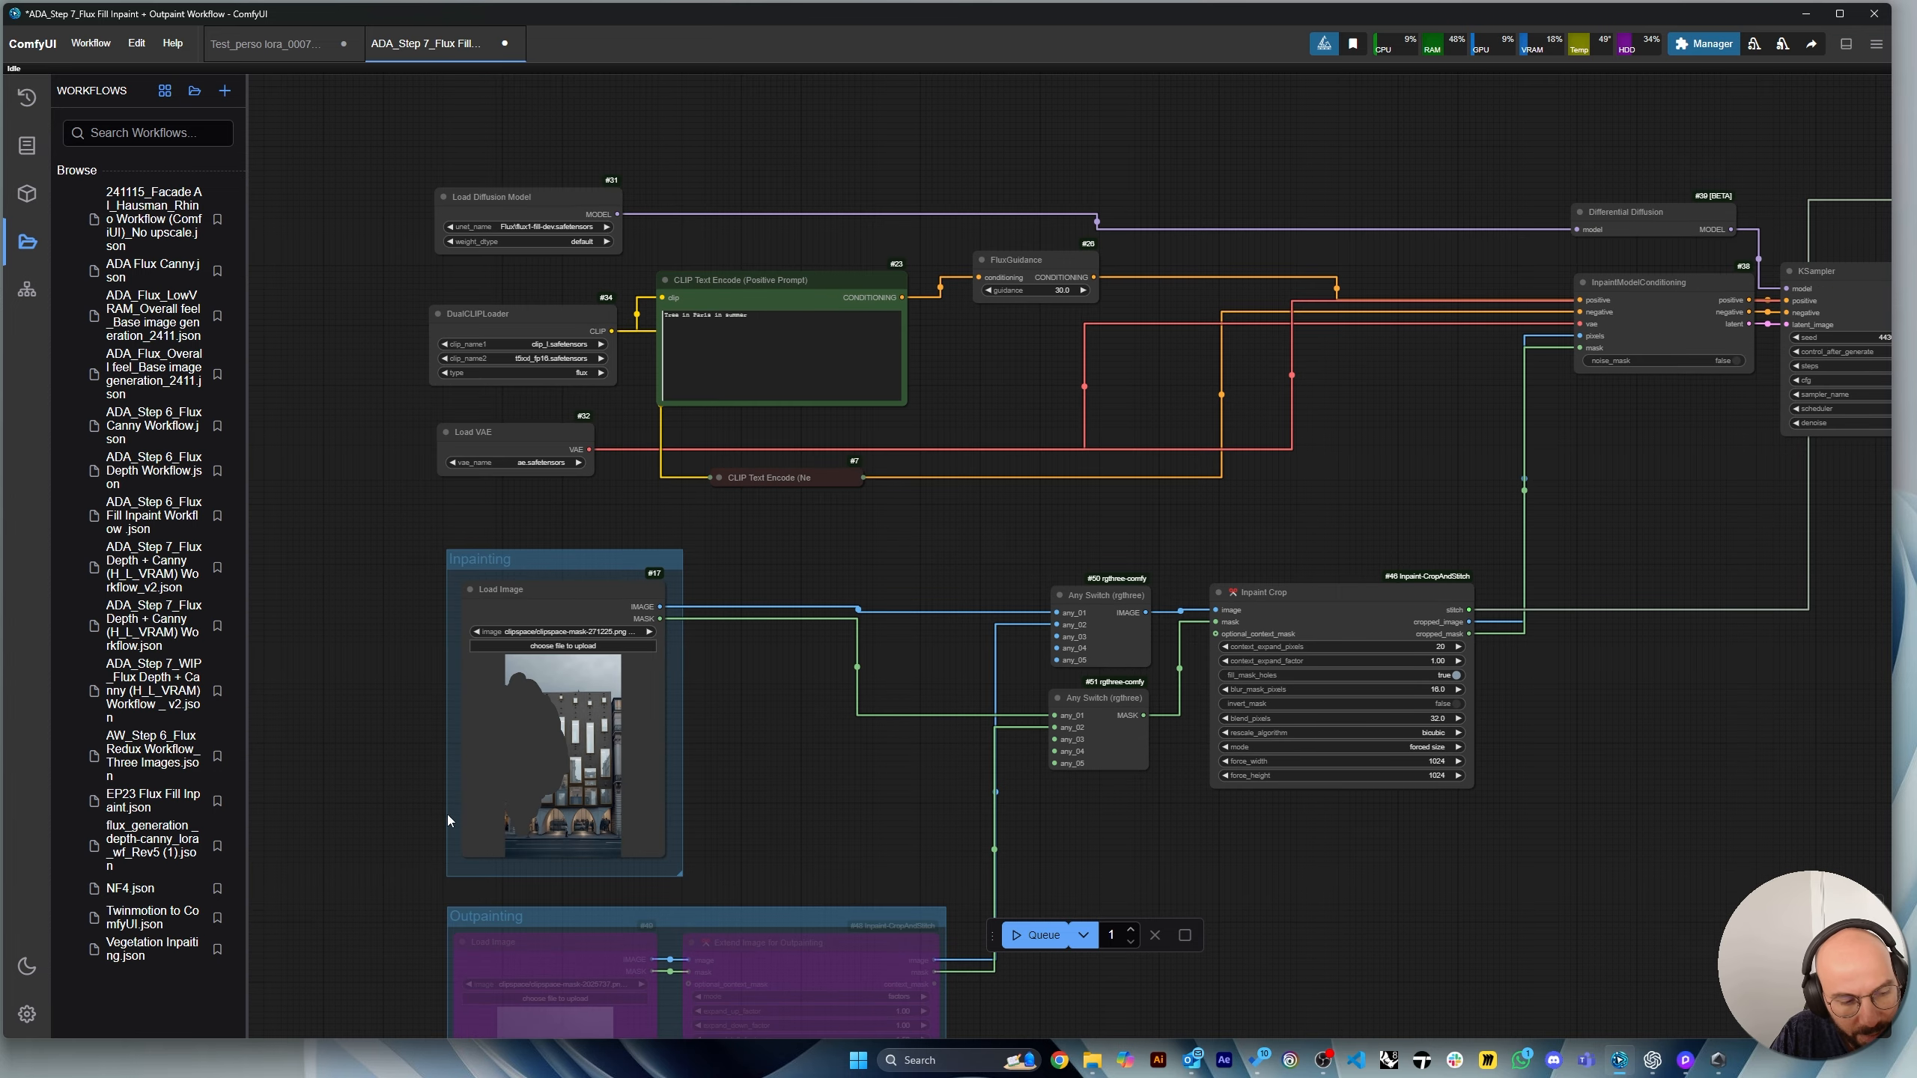
Examine how the image, mask and prompt nodes connect through the switches and Inpaint Crop to the sampling nodes.
{"action": "scroll", "coordinate": [1508, 810], "scroll_direction": "up", "scroll_amount": 1}
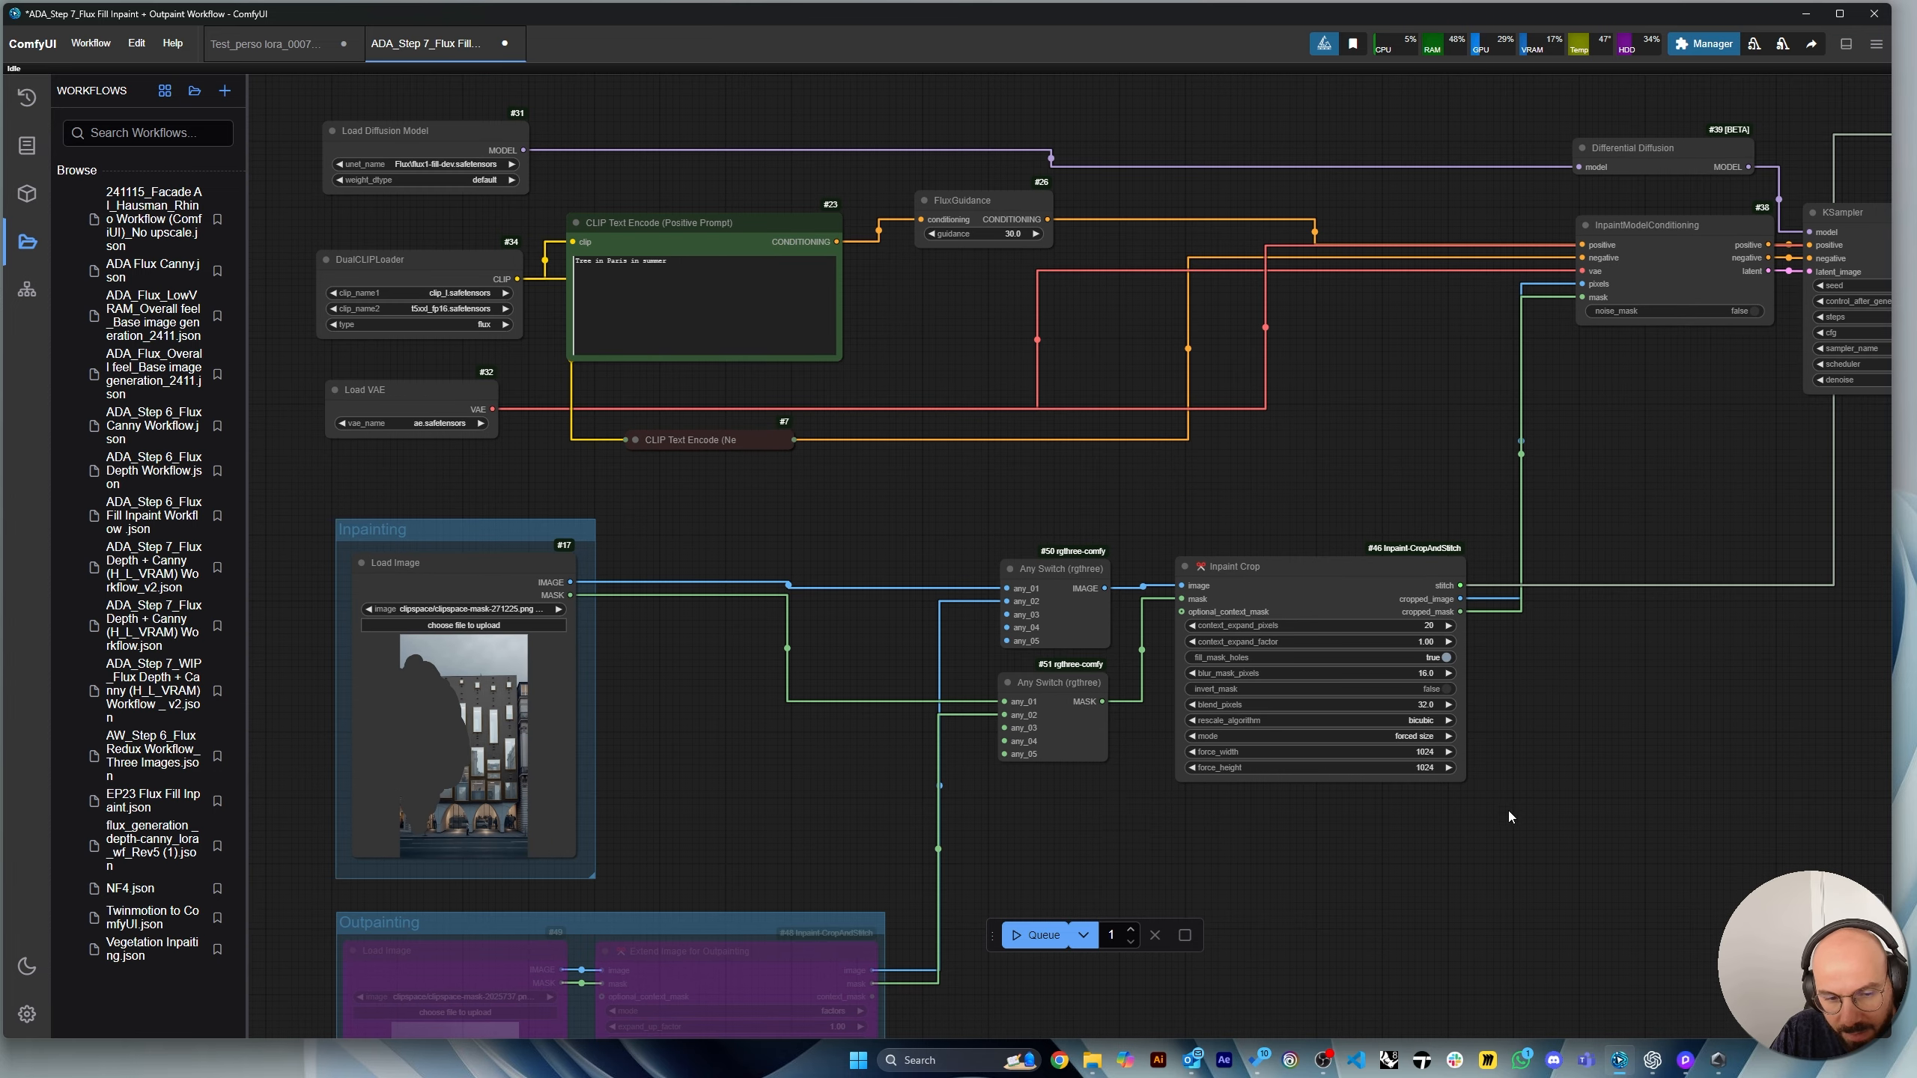
{"action": "scroll", "coordinate": [715, 802], "scroll_direction": "down", "scroll_amount": 4}
{"action": "scroll", "coordinate": [819, 790], "scroll_direction": "up", "scroll_amount": 3}
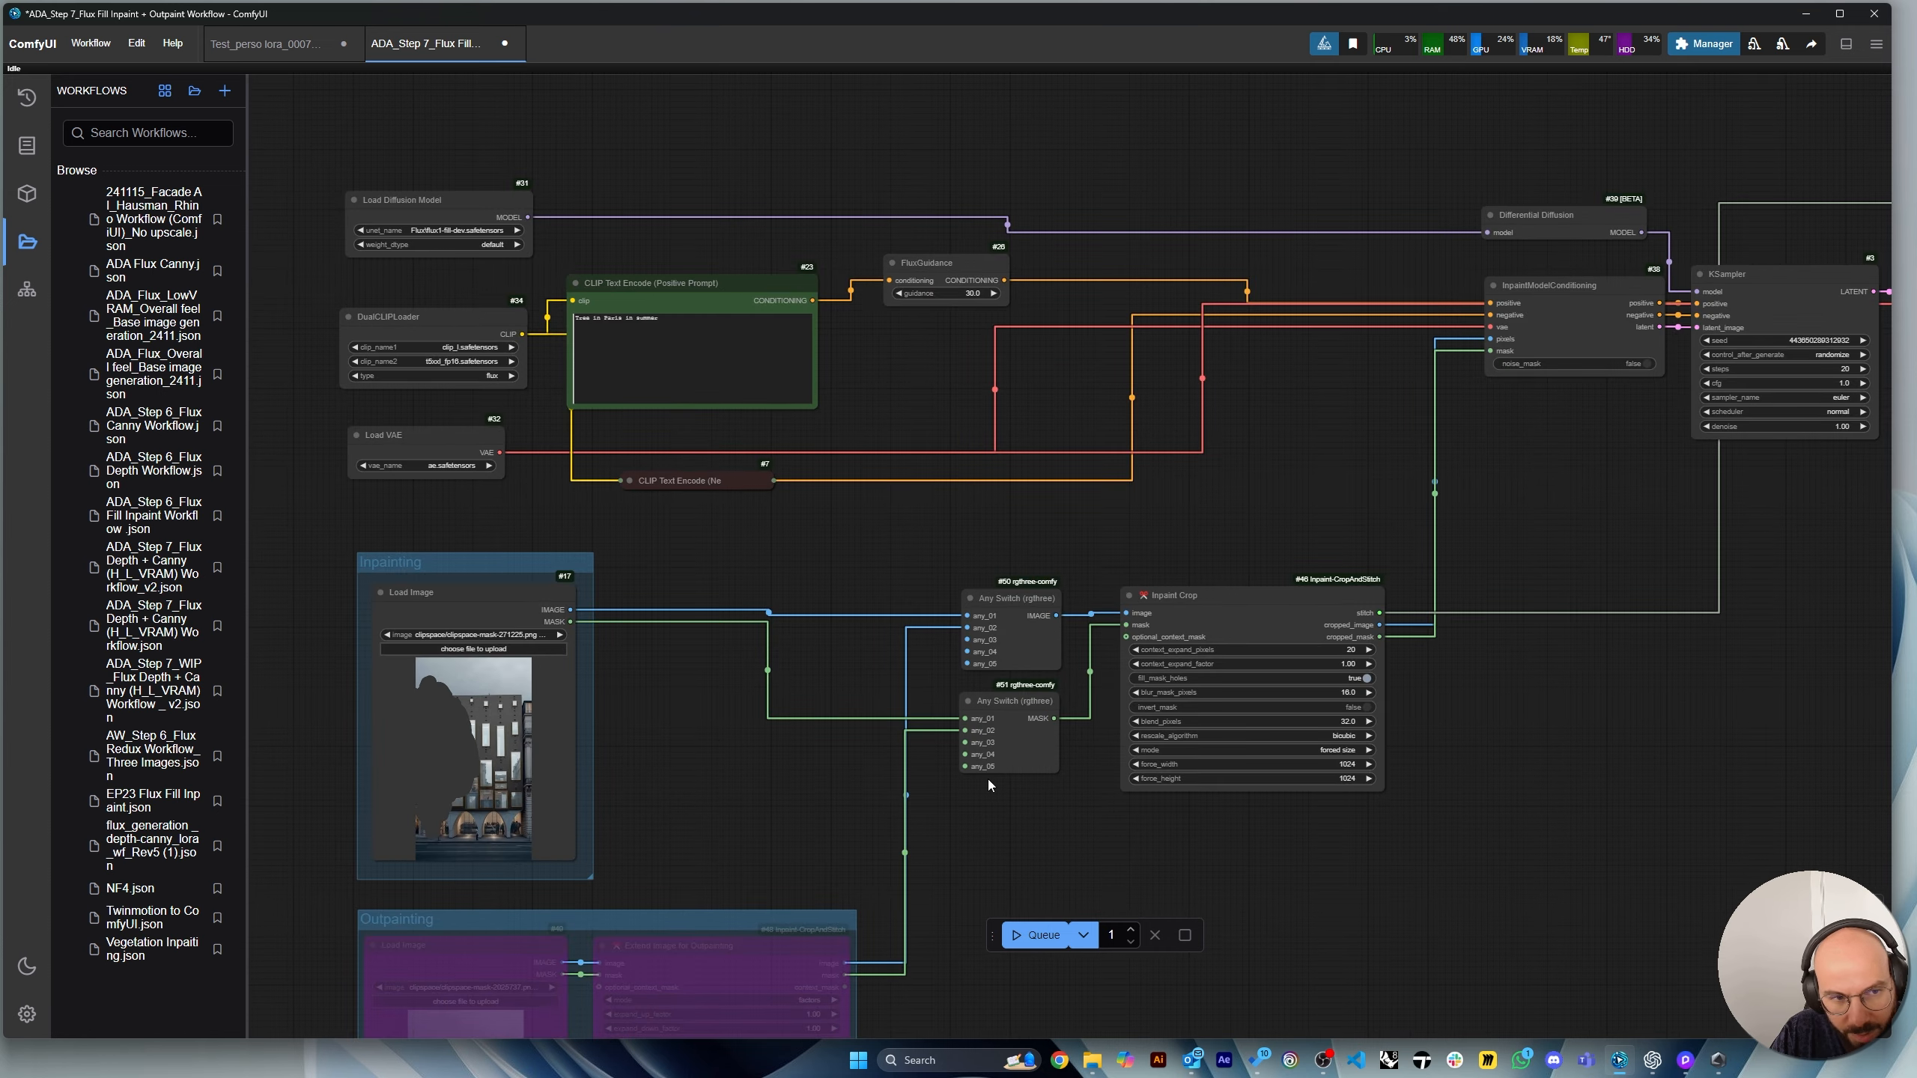
{"action": "scroll", "coordinate": [796, 804], "scroll_direction": "down", "scroll_amount": 2}
{"action": "scroll", "coordinate": [977, 609], "scroll_direction": "up", "scroll_amount": 4}
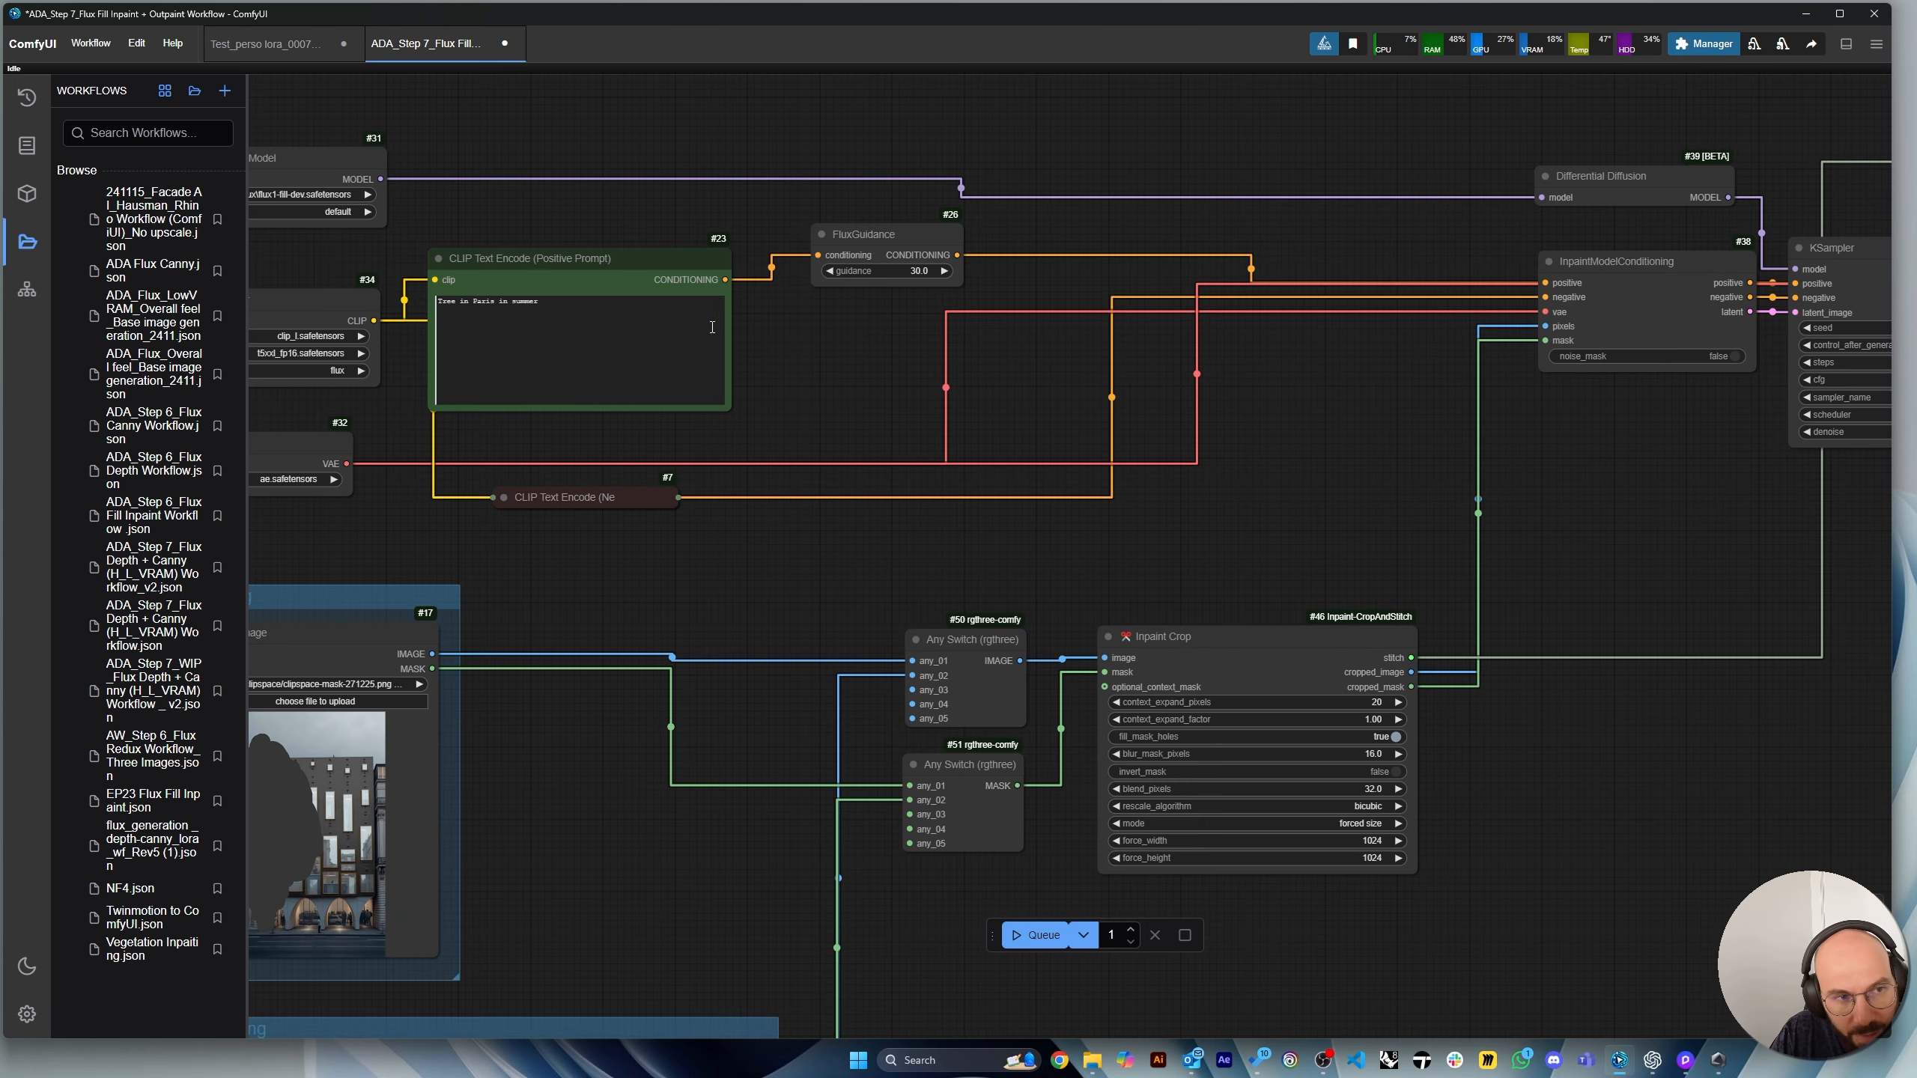
{"action": "scroll", "coordinate": [657, 624], "scroll_direction": "down", "scroll_amount": 3}
{"action": "scroll", "coordinate": [1318, 821], "scroll_direction": "up", "scroll_amount": 5}
{"action": "scroll", "coordinate": [715, 805], "scroll_direction": "down", "scroll_amount": 4}
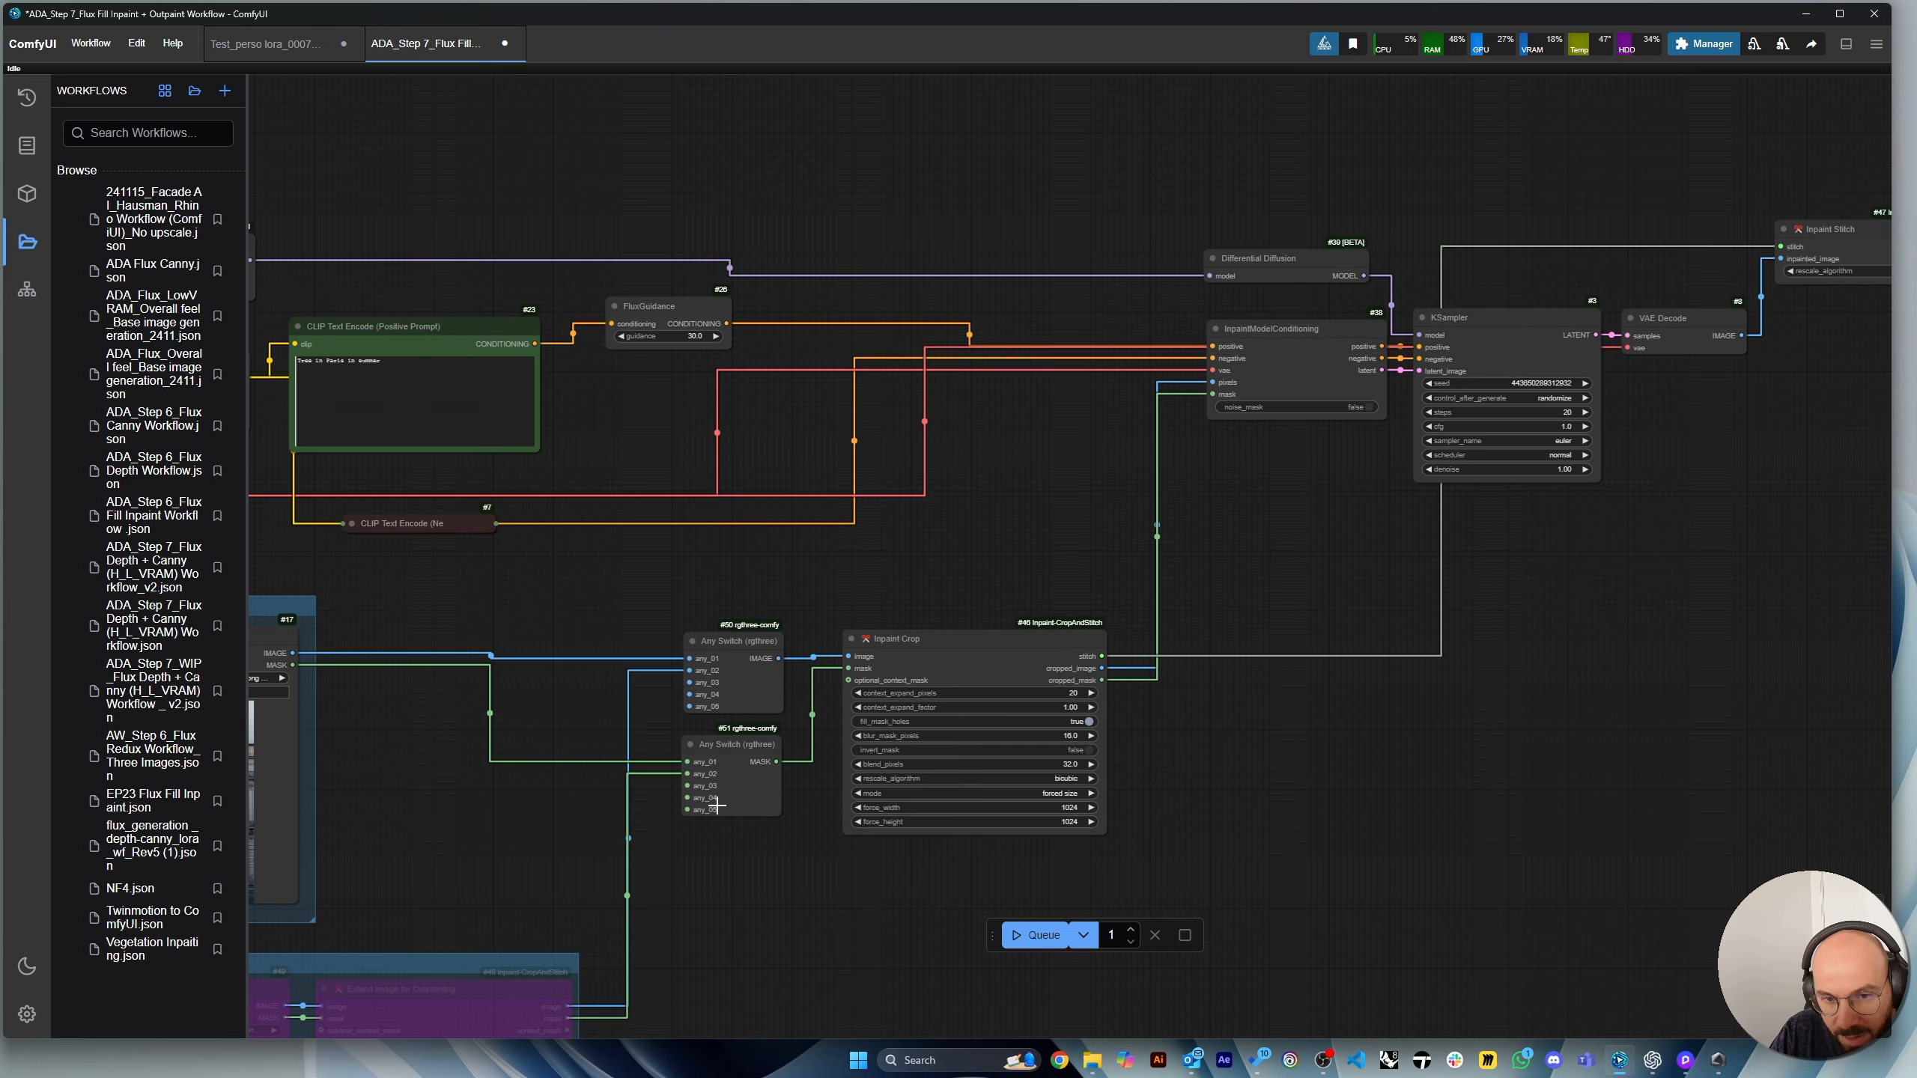
{"action": "scroll", "coordinate": [715, 806], "scroll_direction": "down", "scroll_amount": 2}
{"action": "scroll", "coordinate": [1078, 669], "scroll_direction": "up", "scroll_amount": 4}
Trace the cropped image and cropped mask outputs of Inpaint Crop to the pixels and mask inputs of InpaintModelConditioning.
{"action": "left_click_drag", "start_coordinate": [1109, 652], "coordinate": [1162, 371]}
{"action": "mouse_move", "coordinate": [974, 612]}
{"action": "left_mouse_down"}
{"action": "mouse_move", "coordinate": [1057, 631]}
{"action": "mouse_move", "coordinate": [981, 574]}
{"action": "mouse_move", "coordinate": [988, 589]}
{"action": "left_mouse_up"}
{"action": "left_click", "coordinate": [818, 495]}
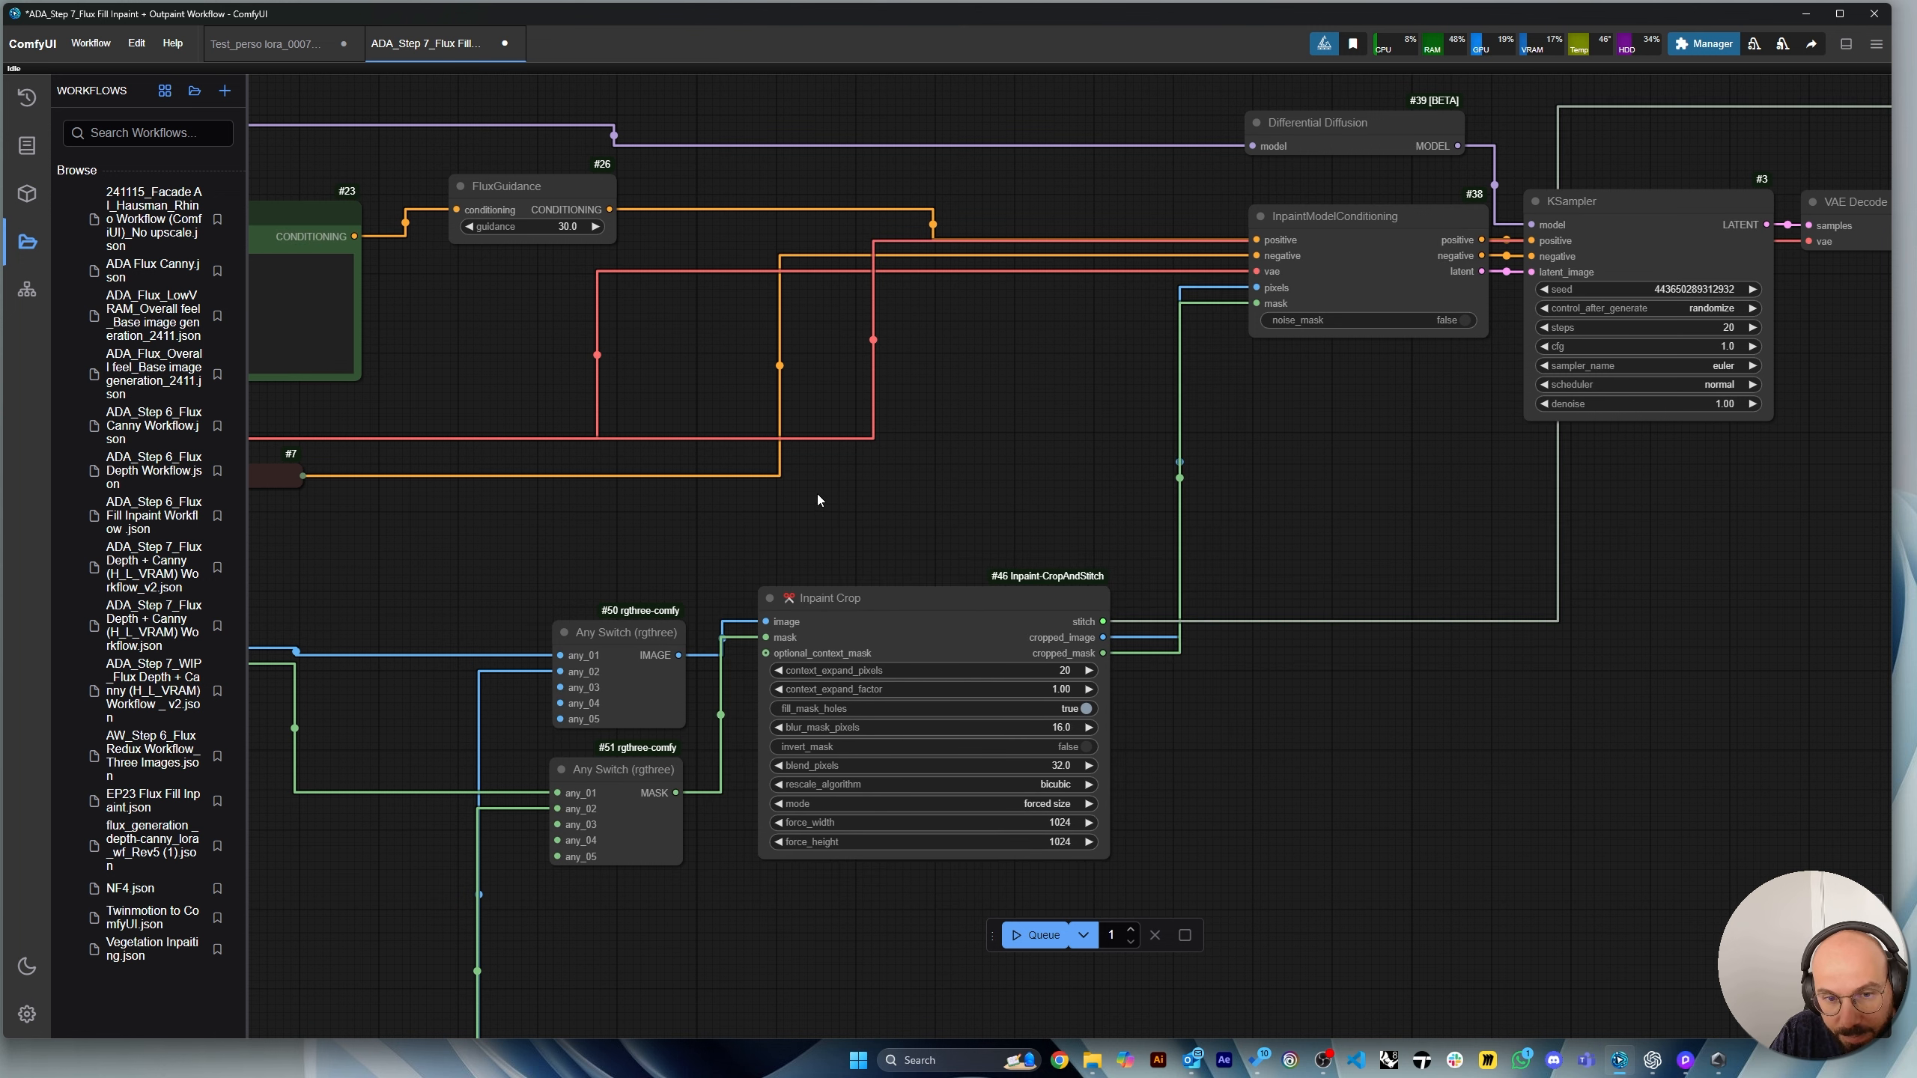
{"action": "scroll", "coordinate": [848, 523], "scroll_direction": "down", "scroll_amount": 2}
{"action": "scroll", "coordinate": [1317, 548], "scroll_direction": "up", "scroll_amount": 3}
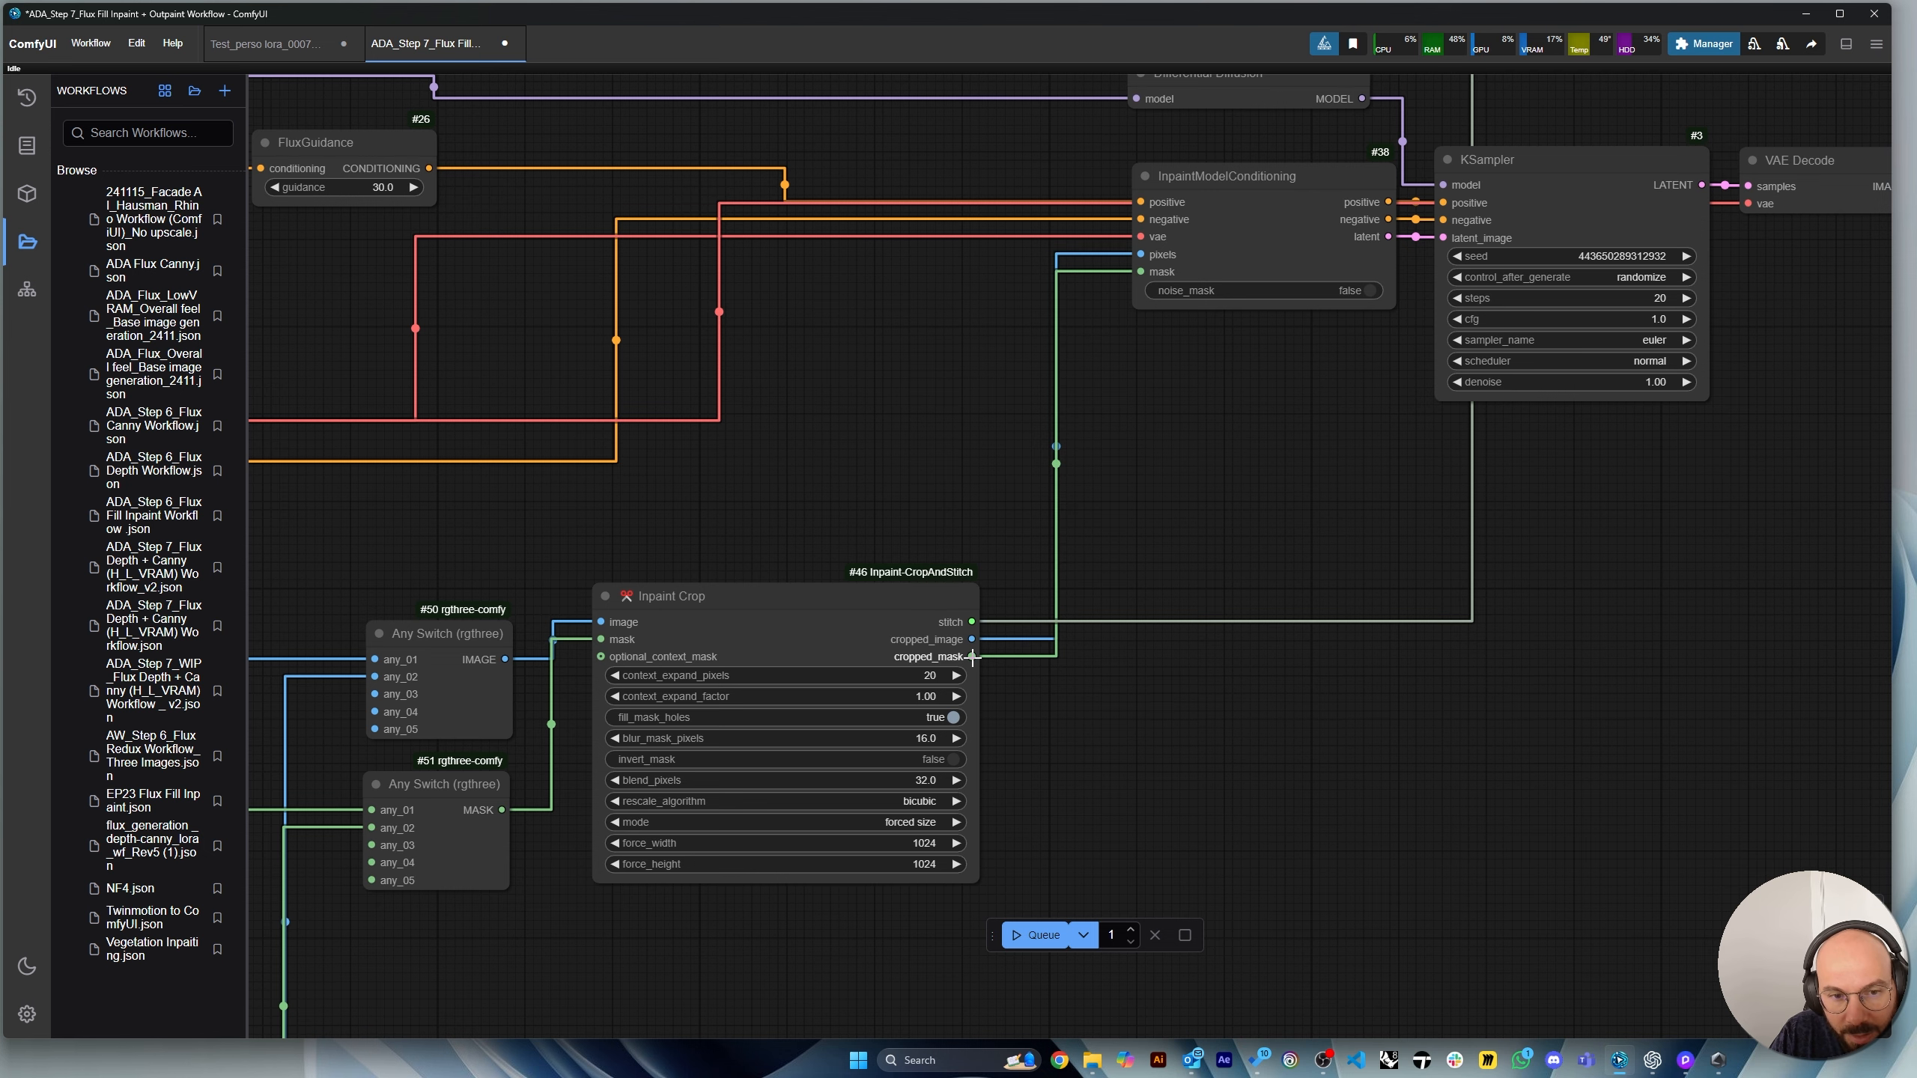
{"action": "left_click_drag", "start_coordinate": [971, 656], "coordinate": [1140, 272]}
{"action": "scroll", "coordinate": [1171, 592], "scroll_direction": "down", "scroll_amount": 3}
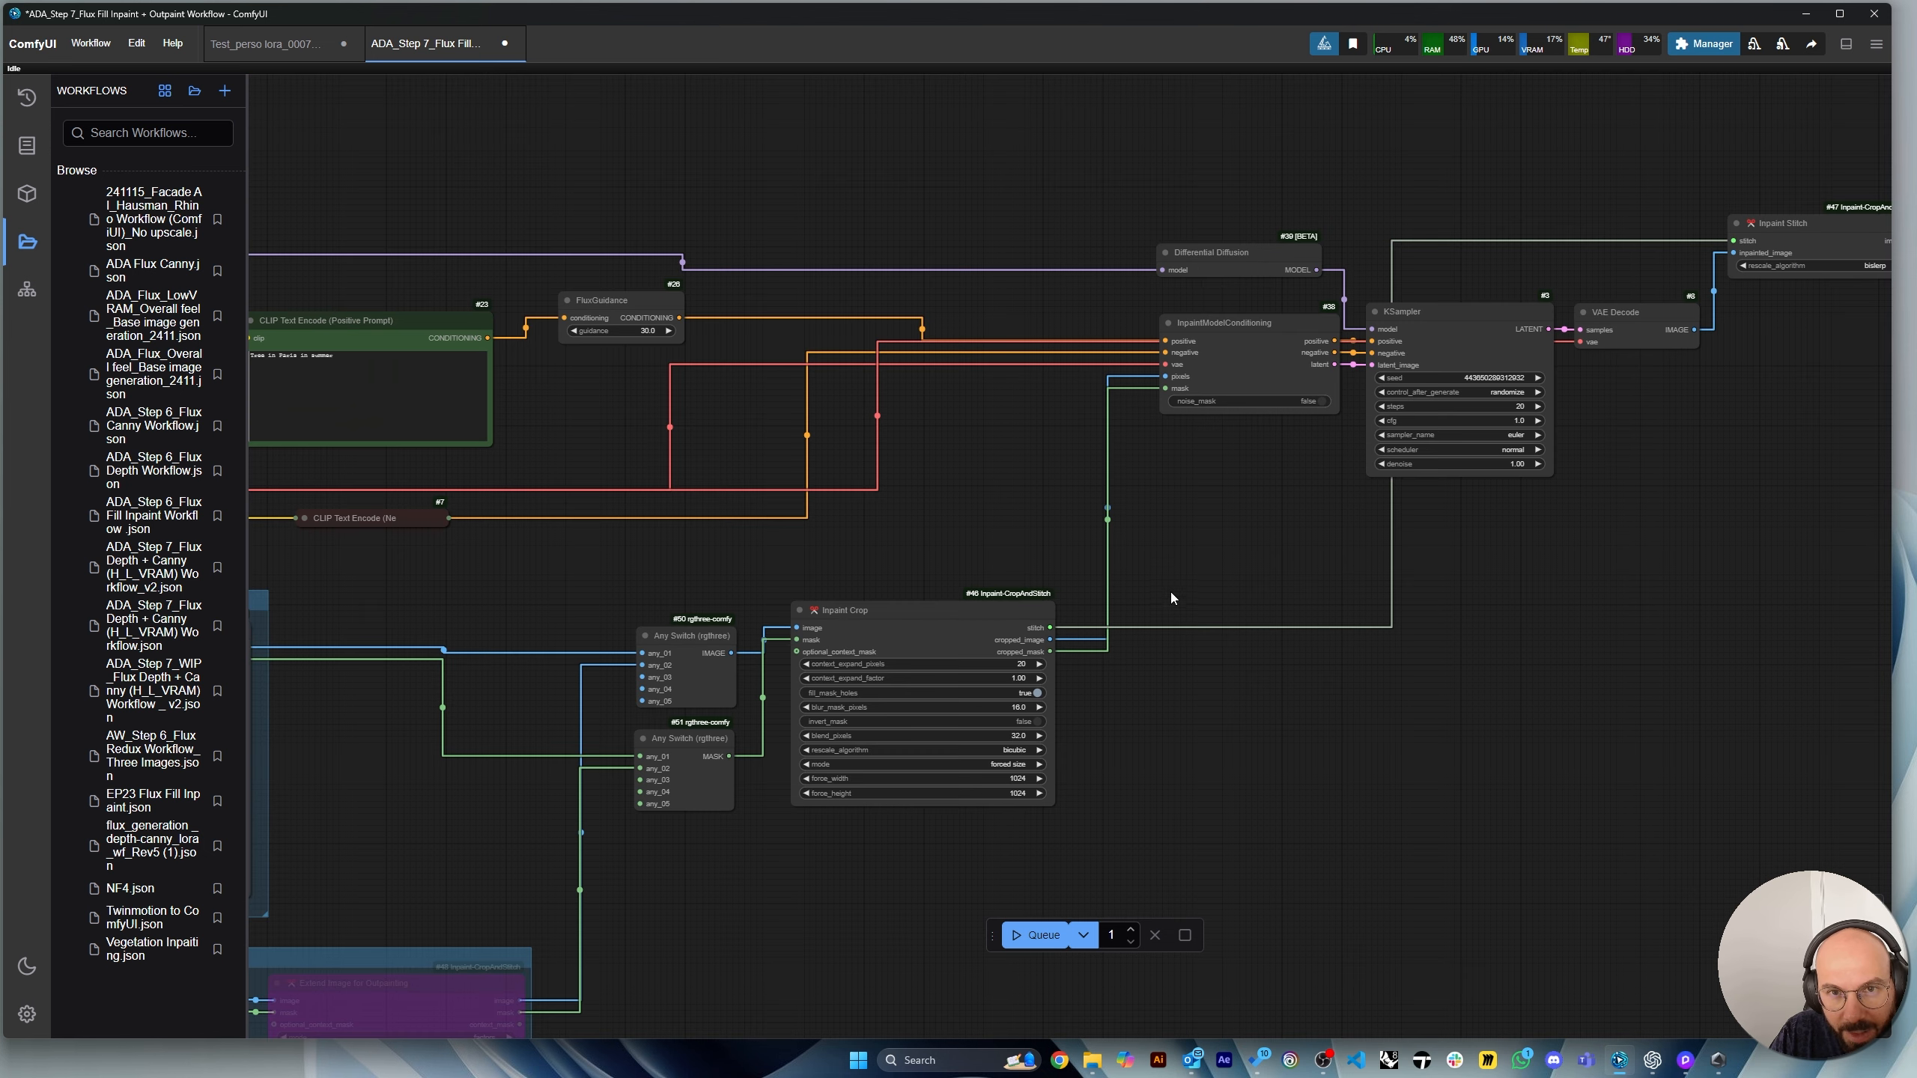
{"action": "scroll", "coordinate": [1241, 321], "scroll_direction": "up", "scroll_amount": 2}
Search for "inpaint", add a second InpaintModelConditioning node below the existing one, and delete that duplicate.
{"action": "left_click", "coordinate": [1181, 319]}
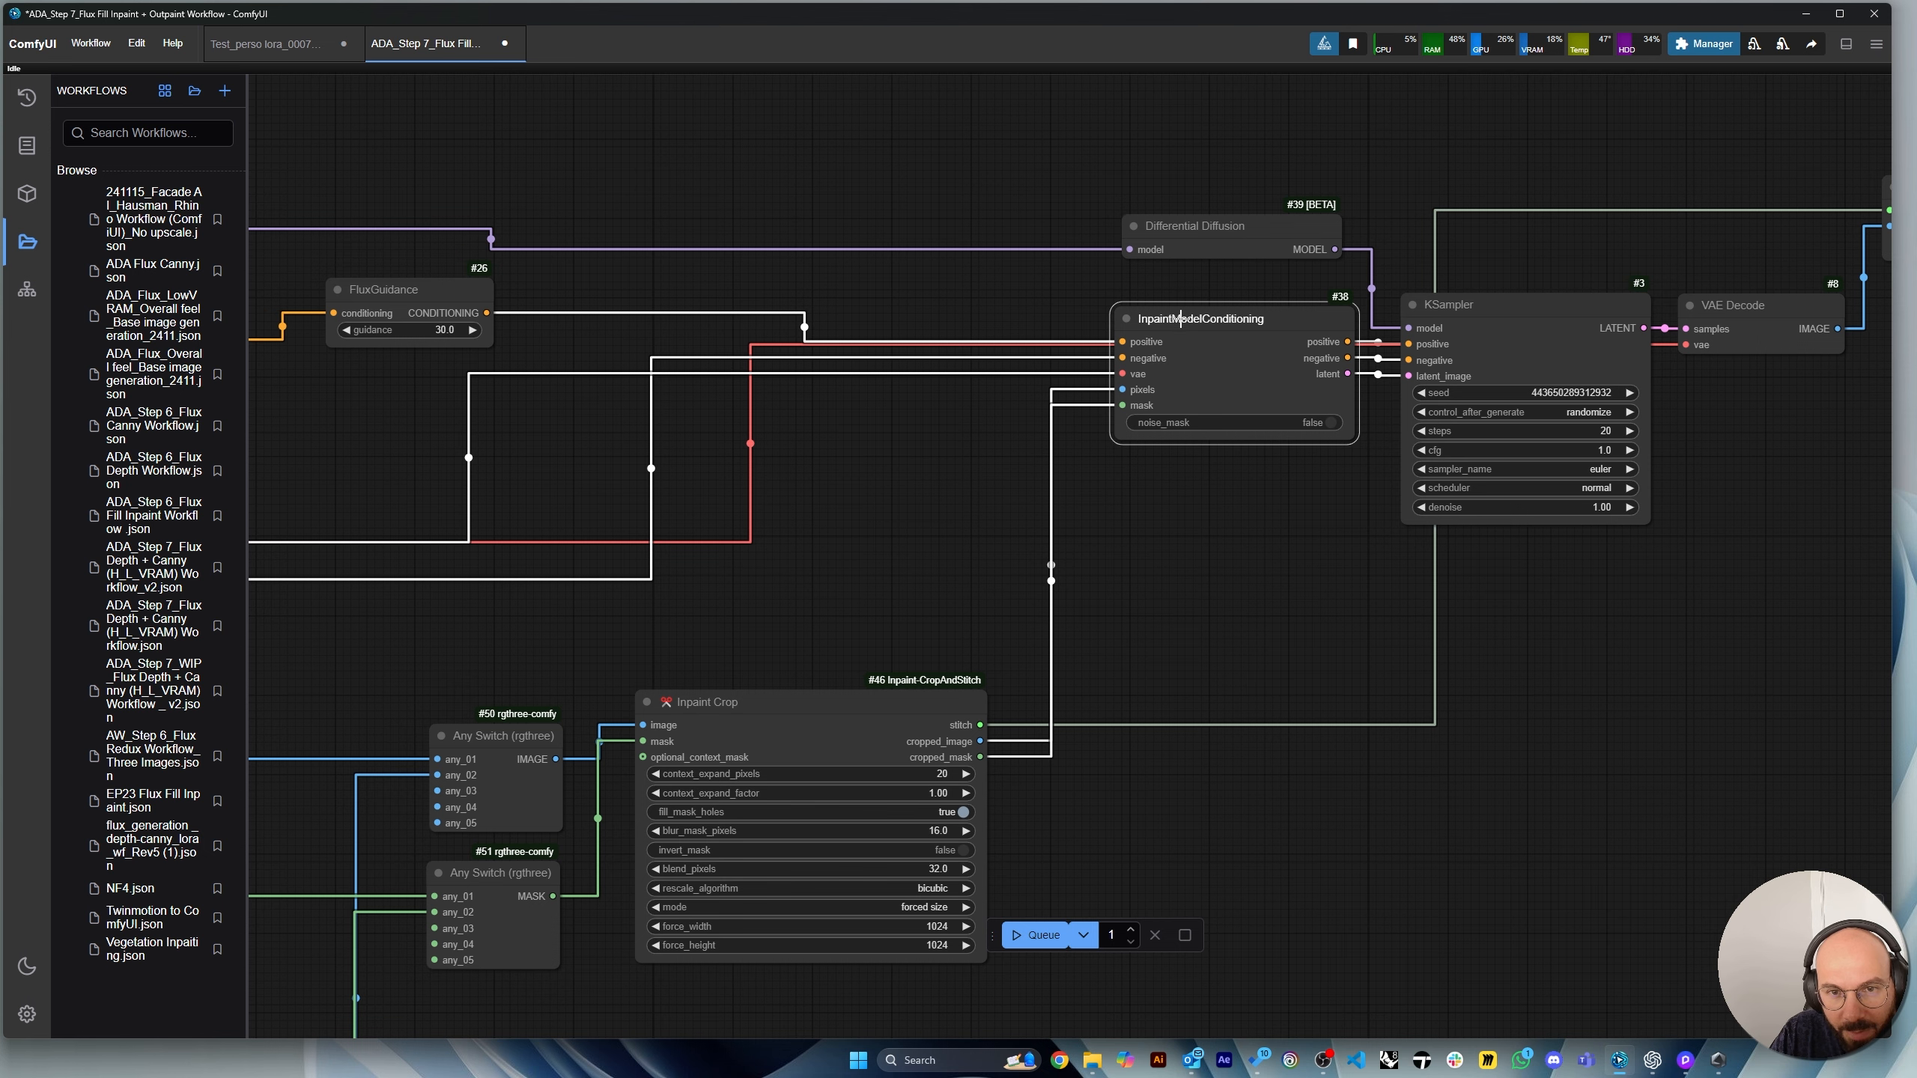
{"action": "double_click", "coordinate": [1190, 512]}
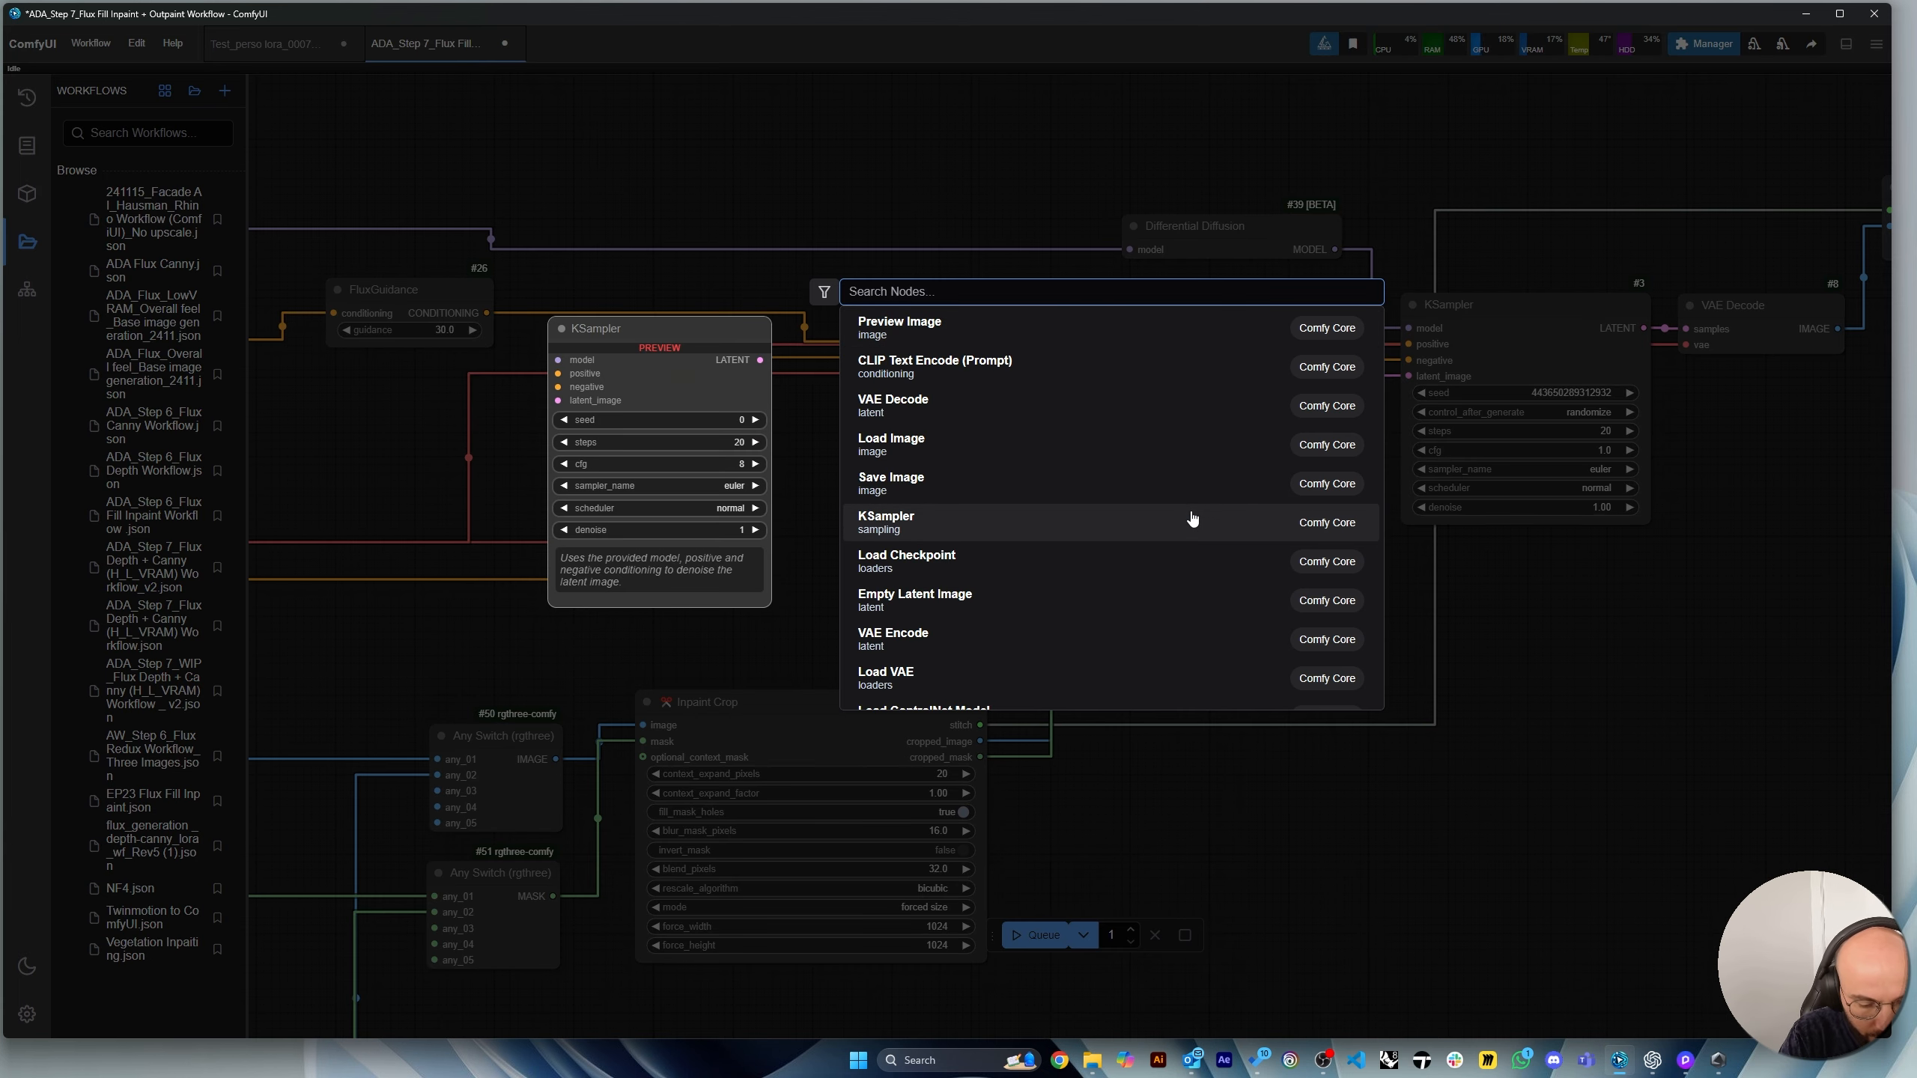
{"action": "type", "text": "inpaint"}
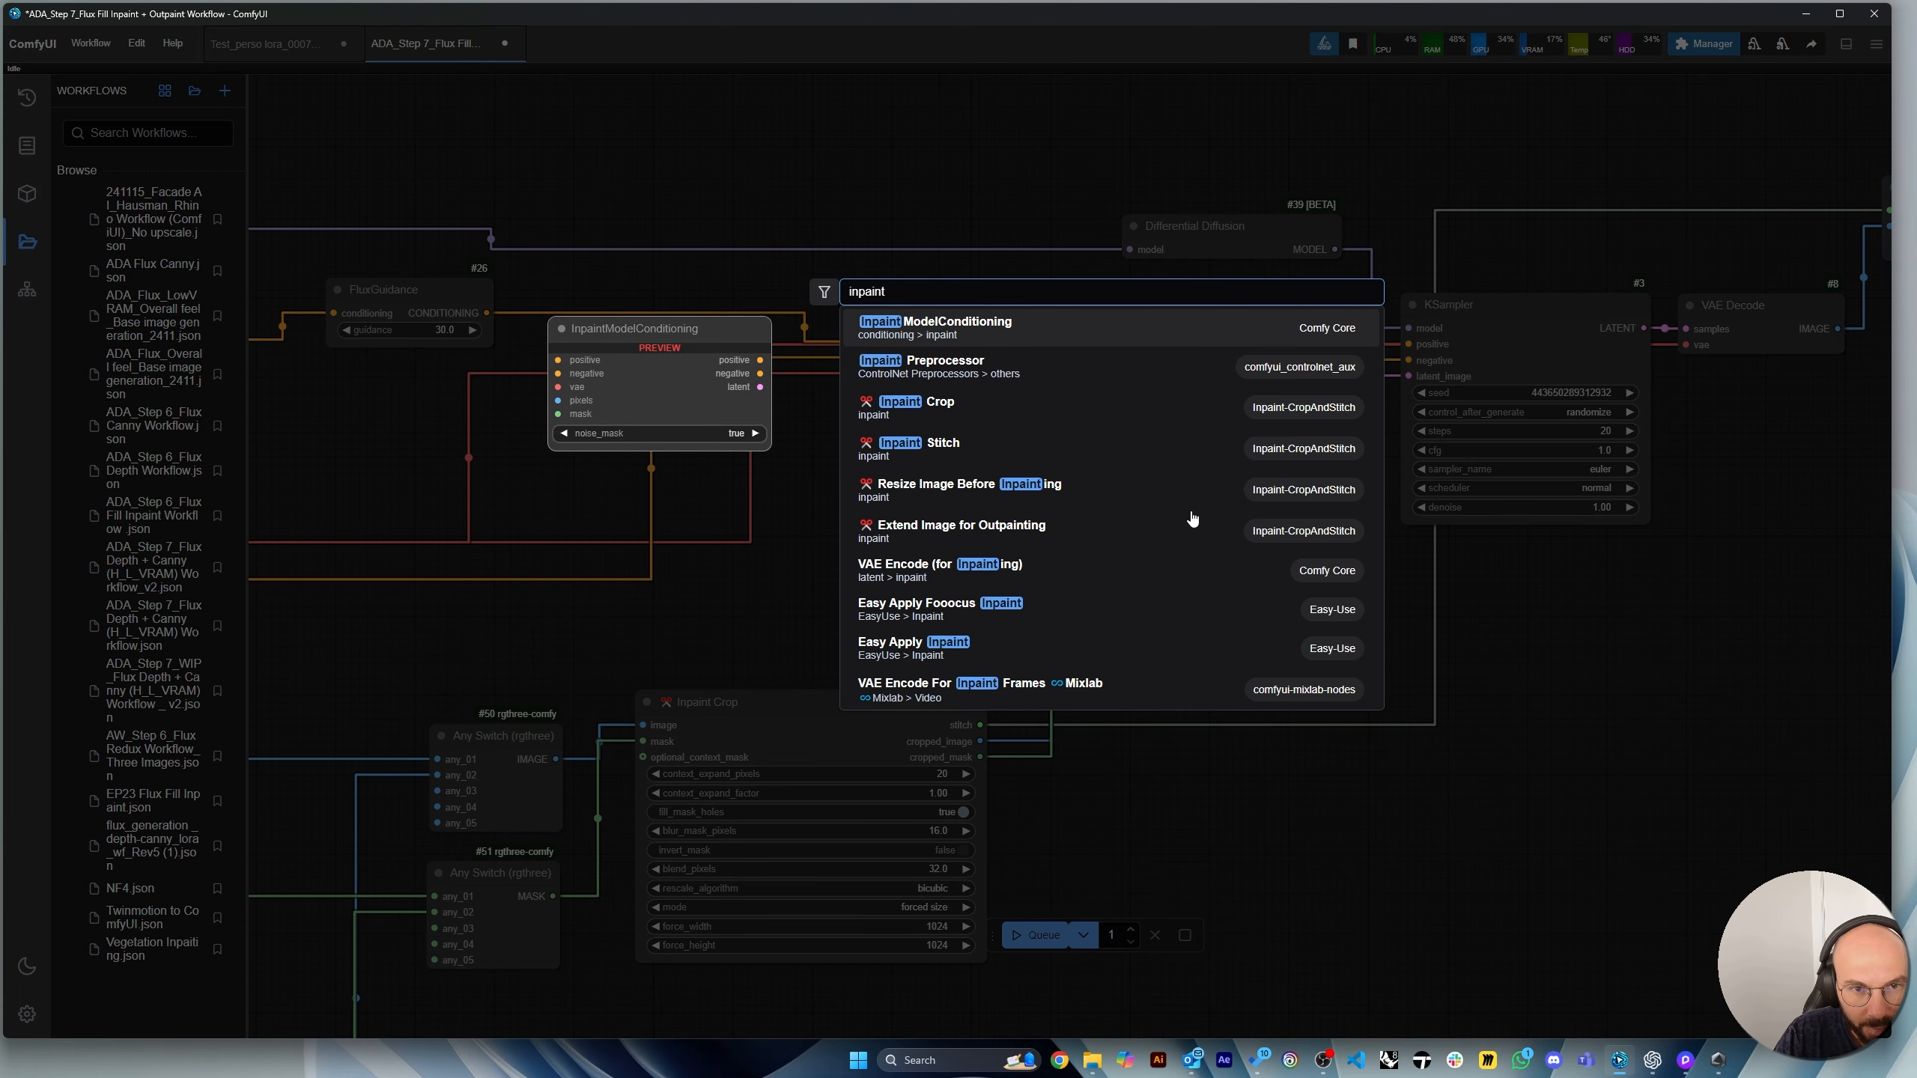
{"action": "left_click", "coordinate": [1037, 332]}
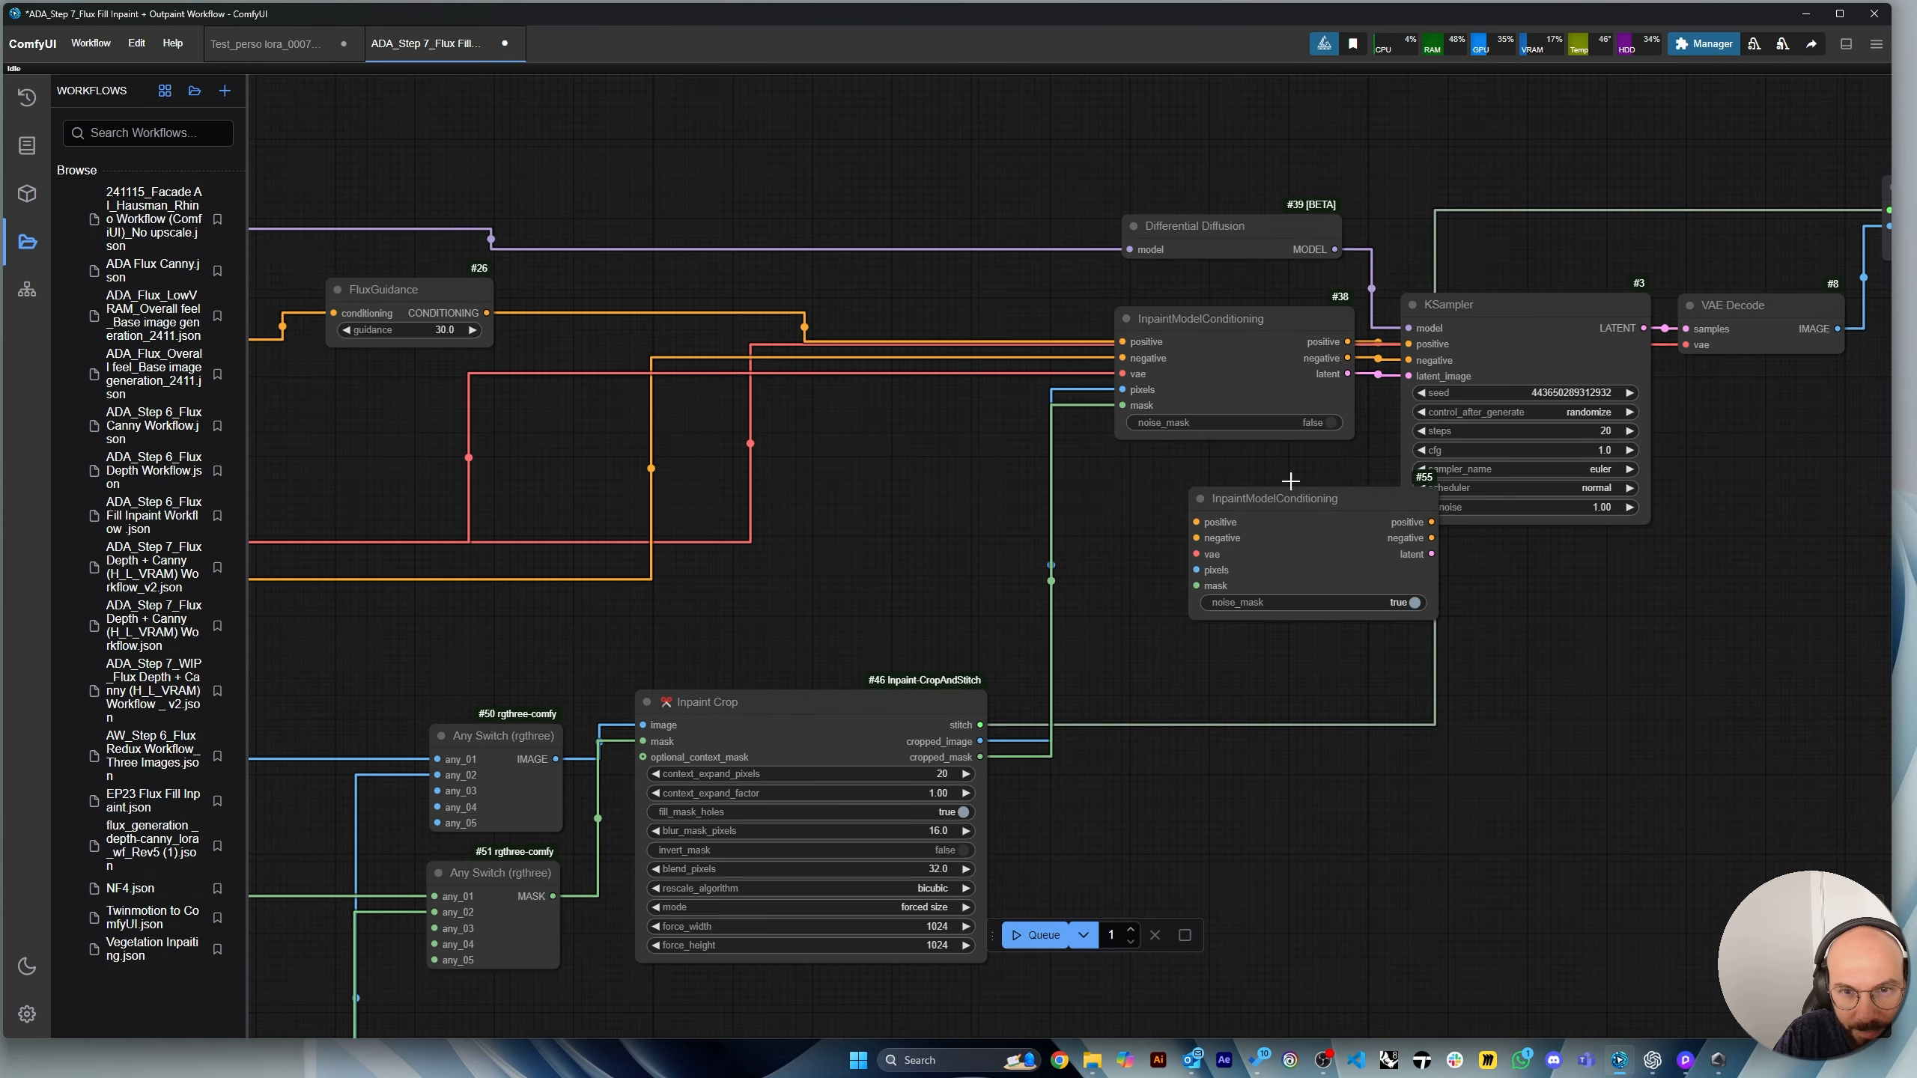
{"action": "left_click_drag", "start_coordinate": [1242, 482], "coordinate": [1272, 479]}
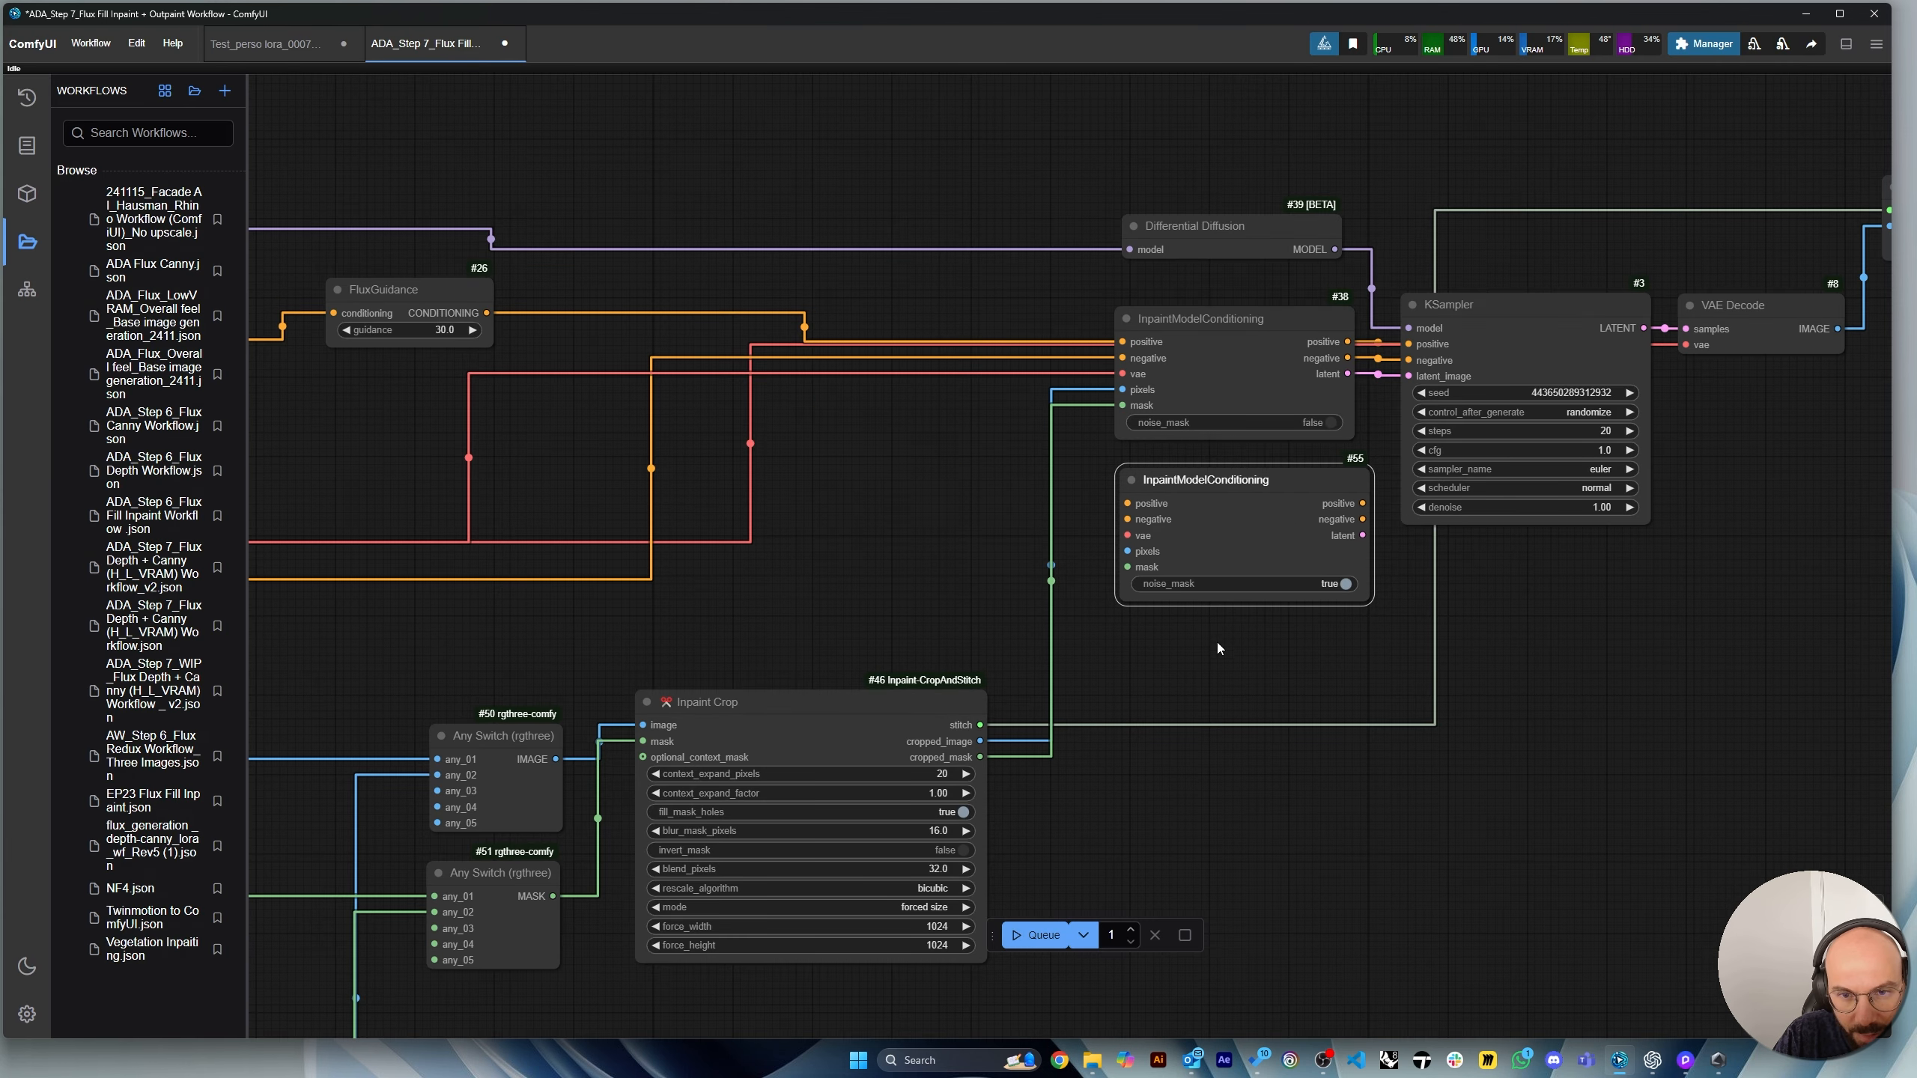
{"action": "key", "text": "Delete"}
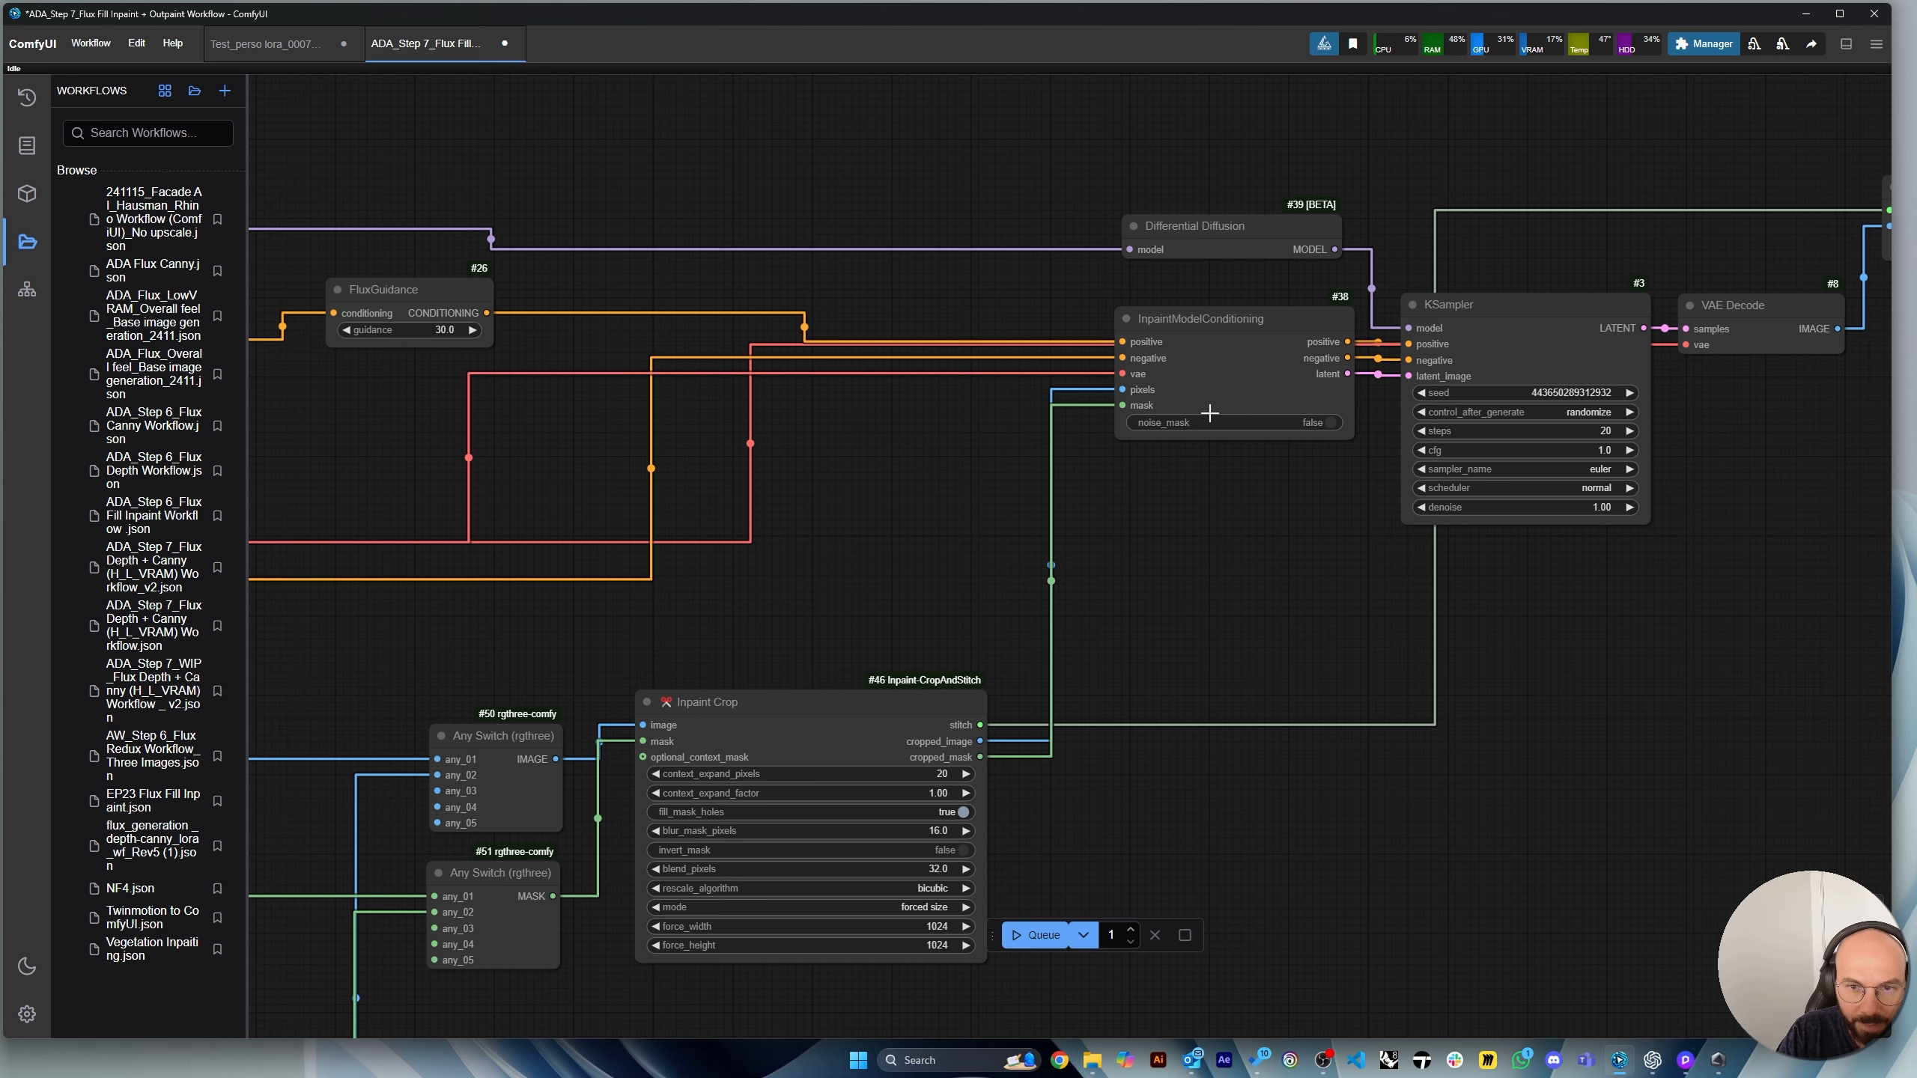
Space out the sampling nodes by moving InpaintModelConditioning and KSampler lower and Differential Diffusion slightly higher.
{"action": "left_click_drag", "start_coordinate": [1200, 331], "coordinate": [1200, 385]}
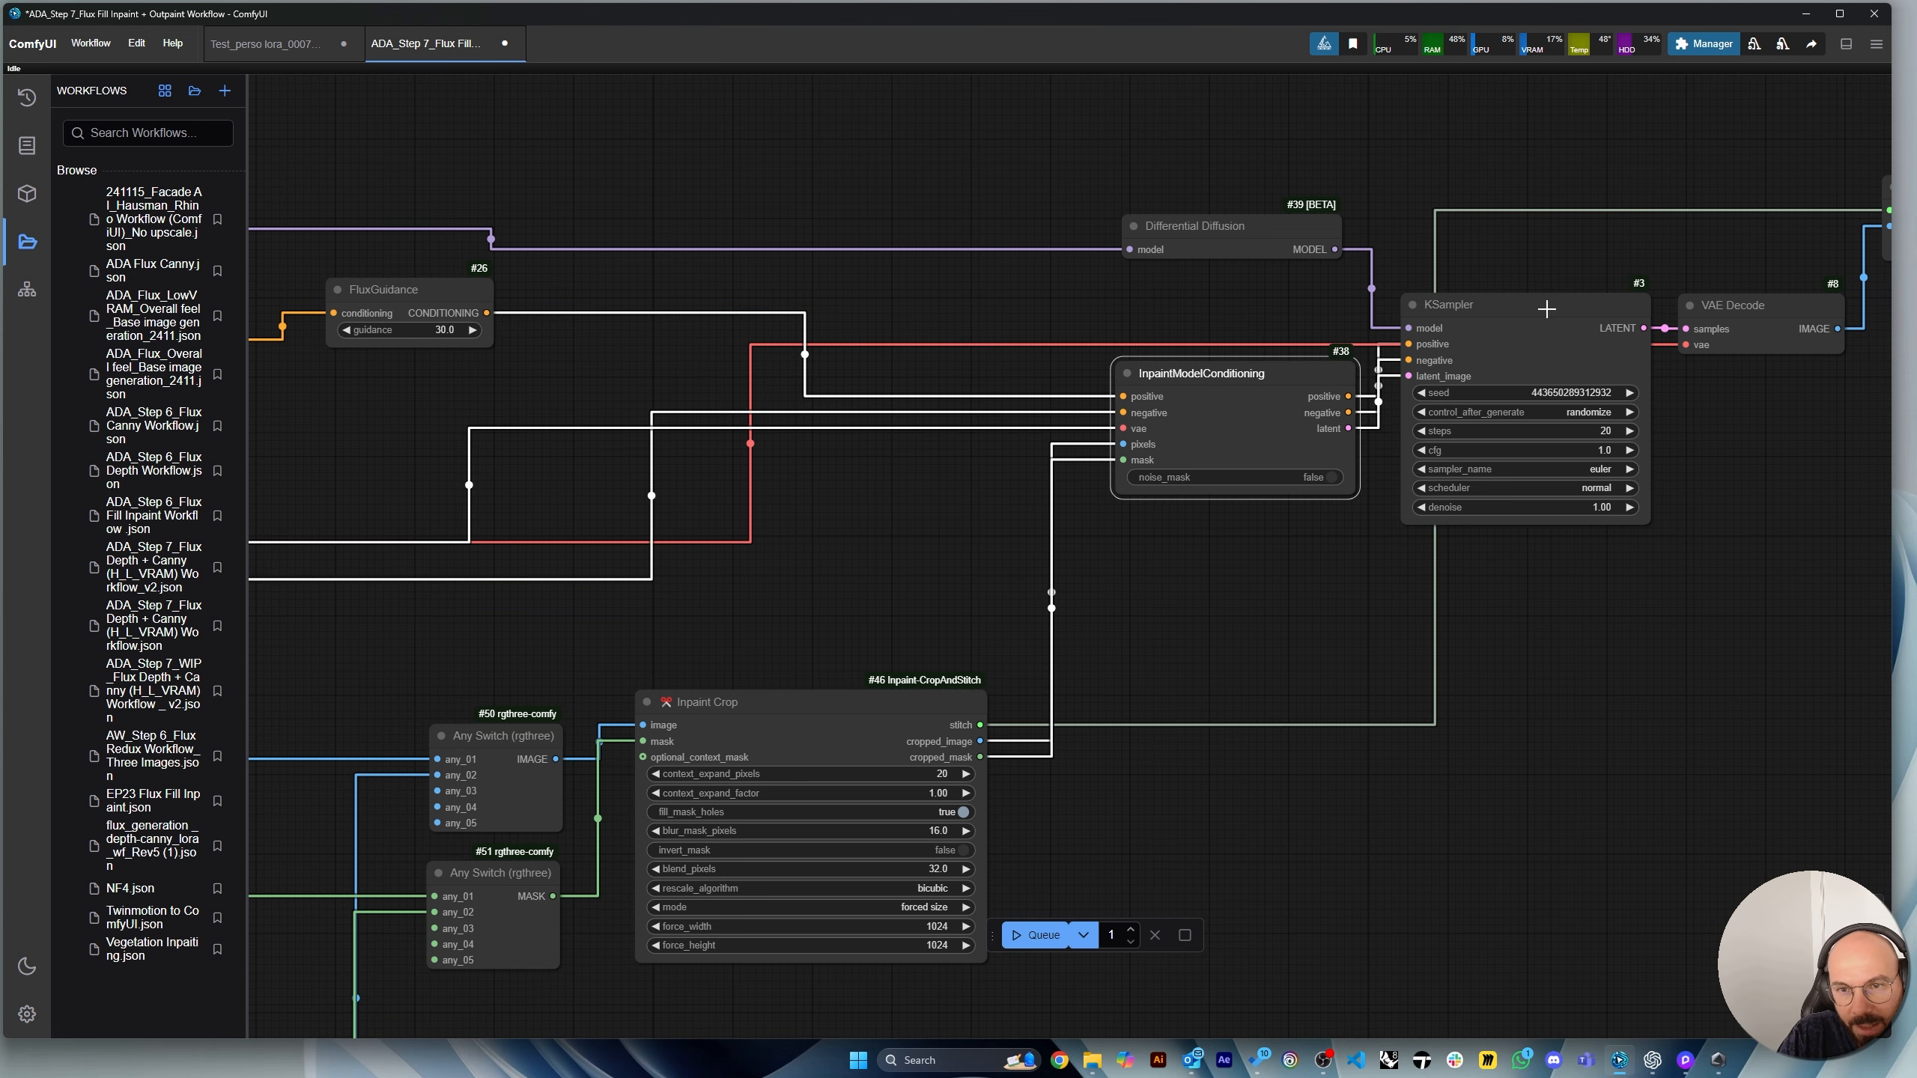
{"action": "left_click_drag", "start_coordinate": [1547, 305], "coordinate": [1594, 433]}
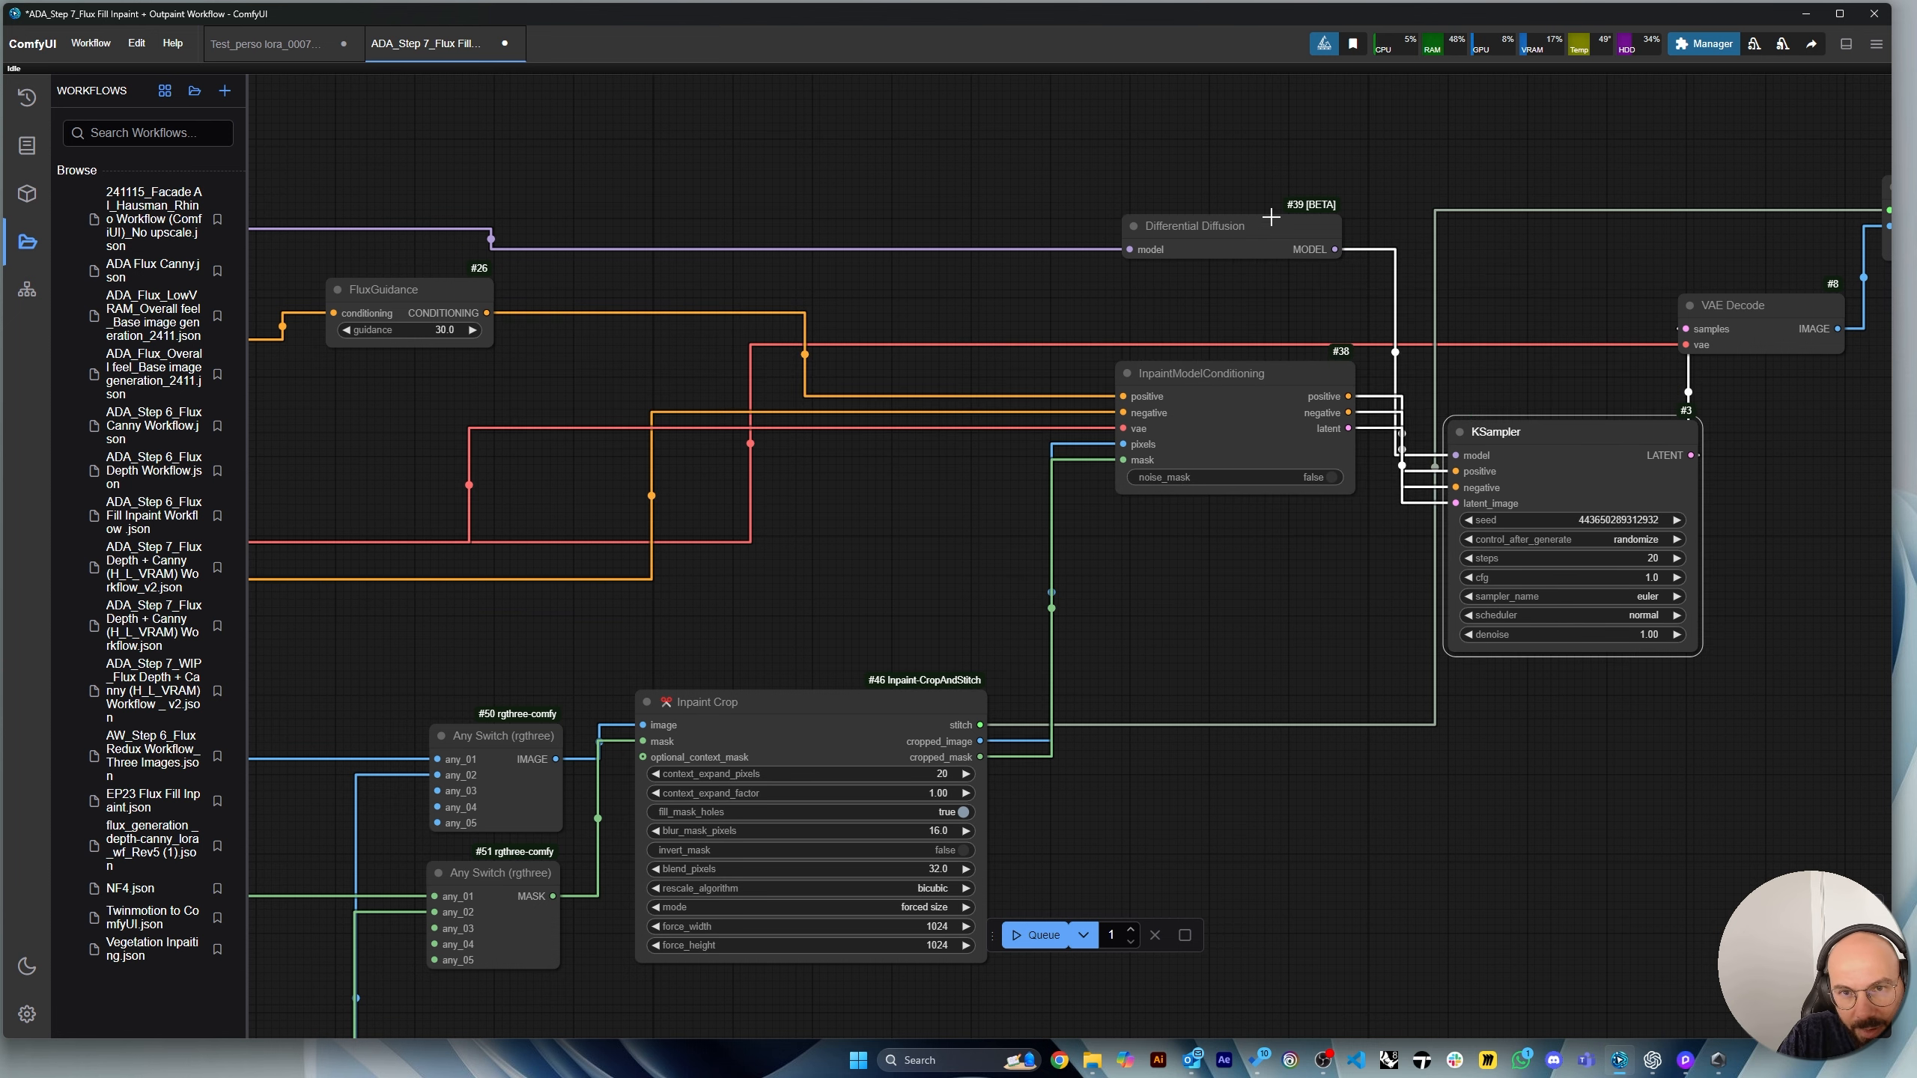
{"action": "scroll", "coordinate": [1399, 342], "scroll_direction": "down", "scroll_amount": 3}
{"action": "scroll", "coordinate": [1137, 260], "scroll_direction": "down", "scroll_amount": 2}
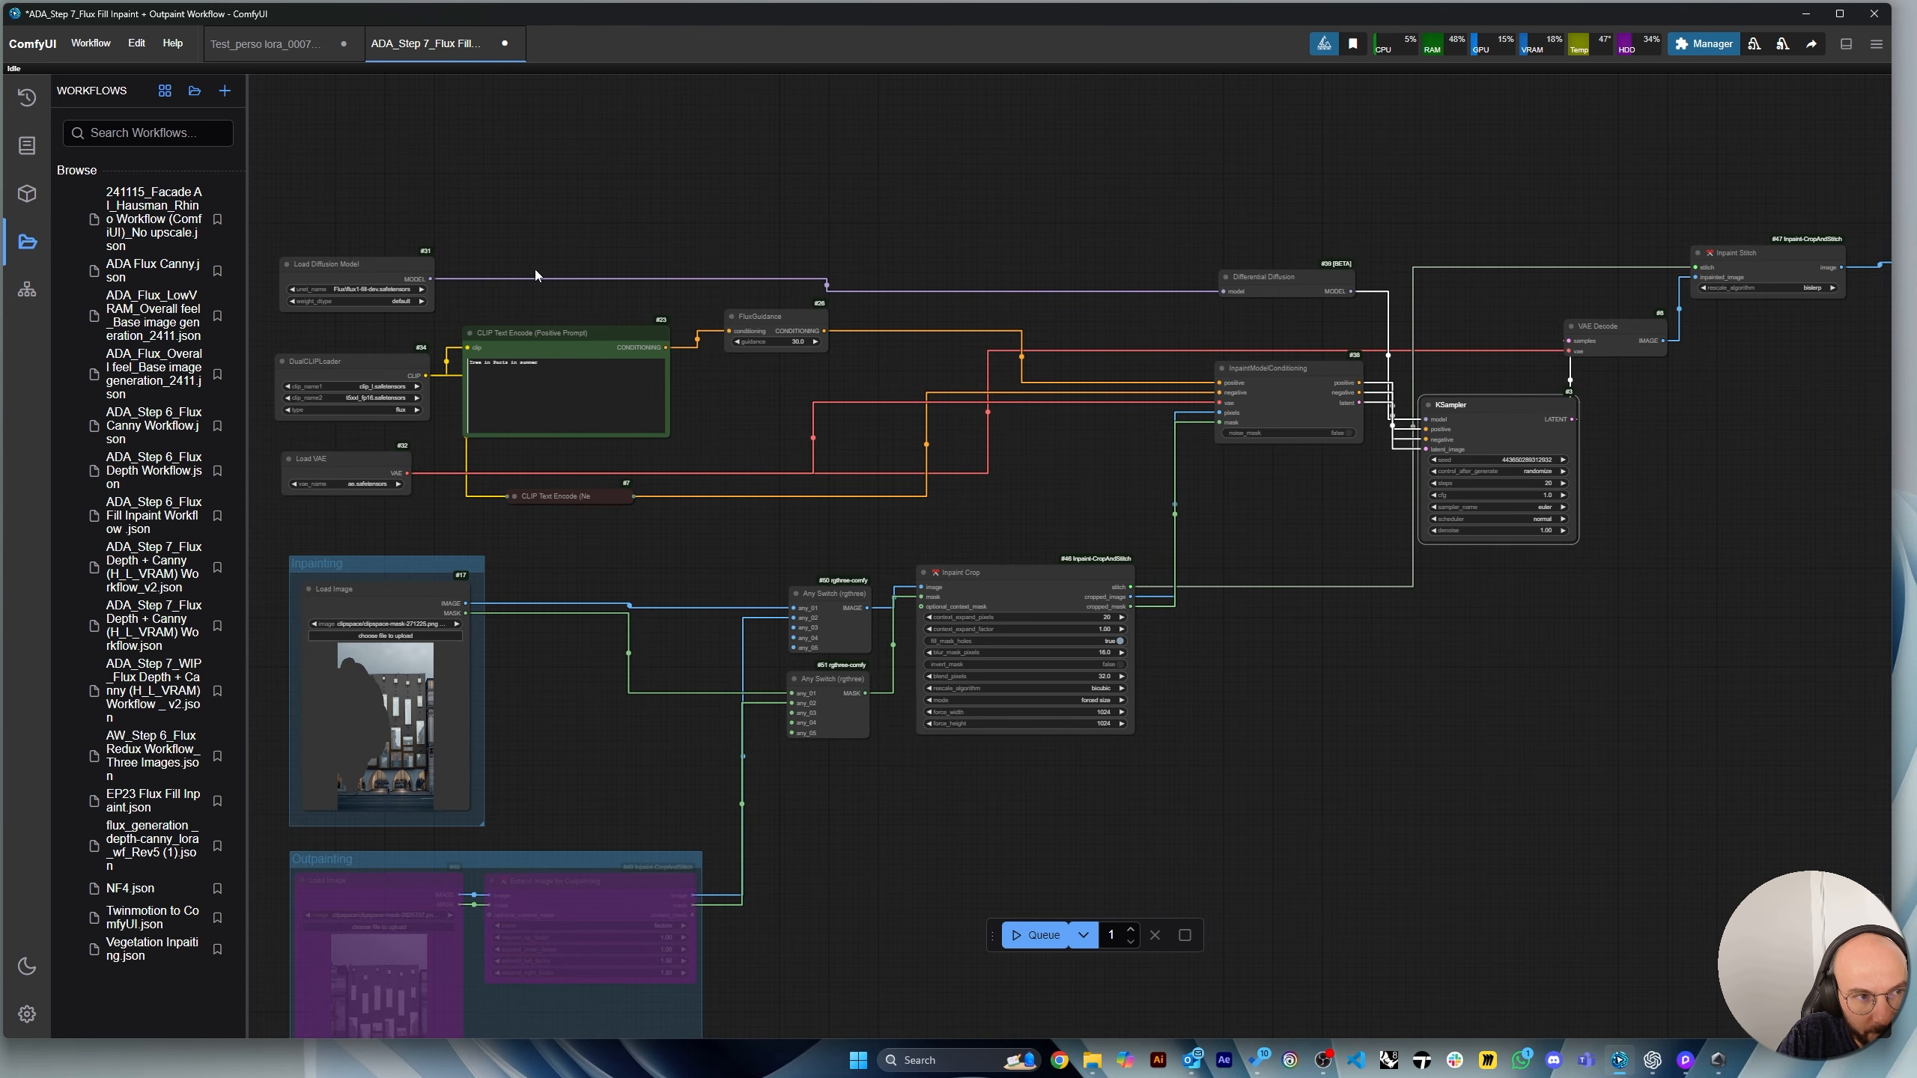
{"action": "left_click_drag", "start_coordinate": [410, 261], "coordinate": [404, 254]}
{"action": "left_click_drag", "start_coordinate": [1280, 296], "coordinate": [1248, 253]}
{"action": "scroll", "coordinate": [1299, 295], "scroll_direction": "up", "scroll_amount": 4}
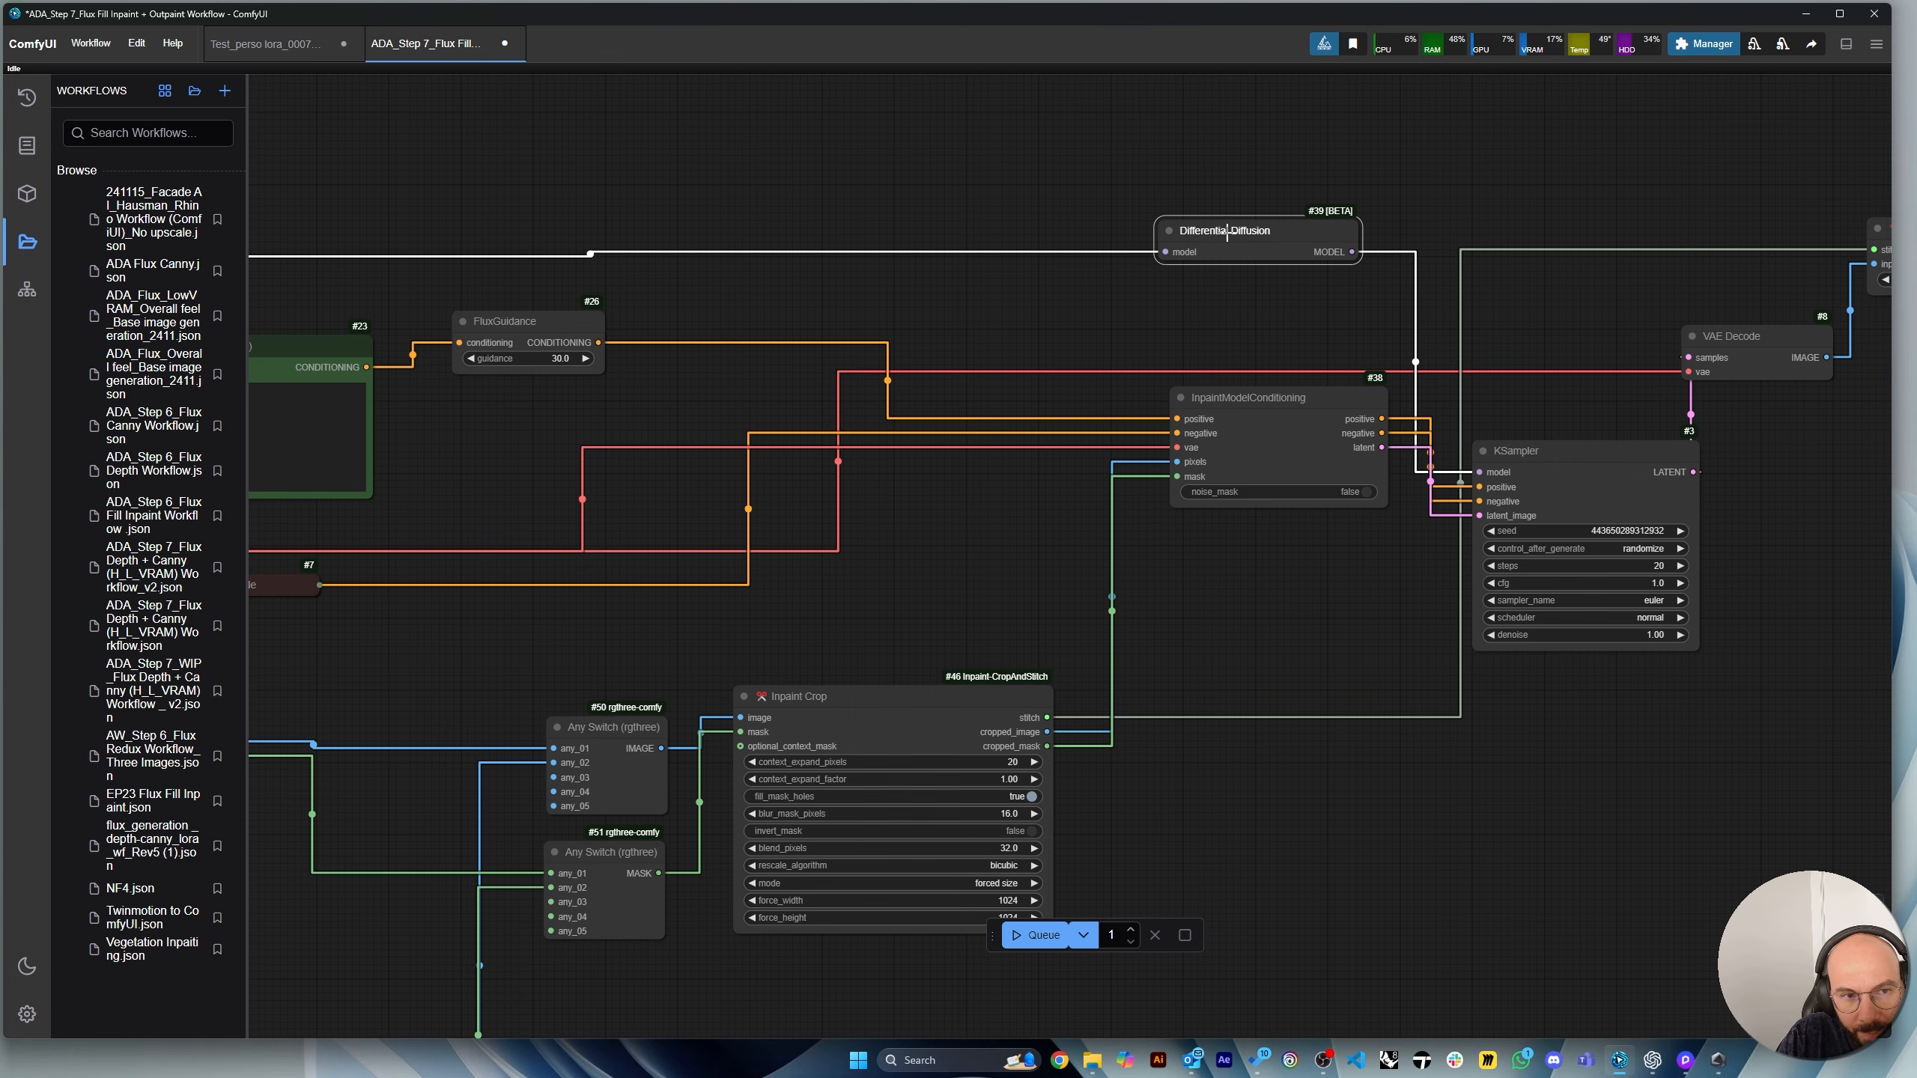
Move the KSampler up beside InpaintModelConditioning, and shift InpaintModelConditioning slightly down and to the left.
{"action": "scroll", "coordinate": [1268, 283], "scroll_direction": "down", "scroll_amount": 2}
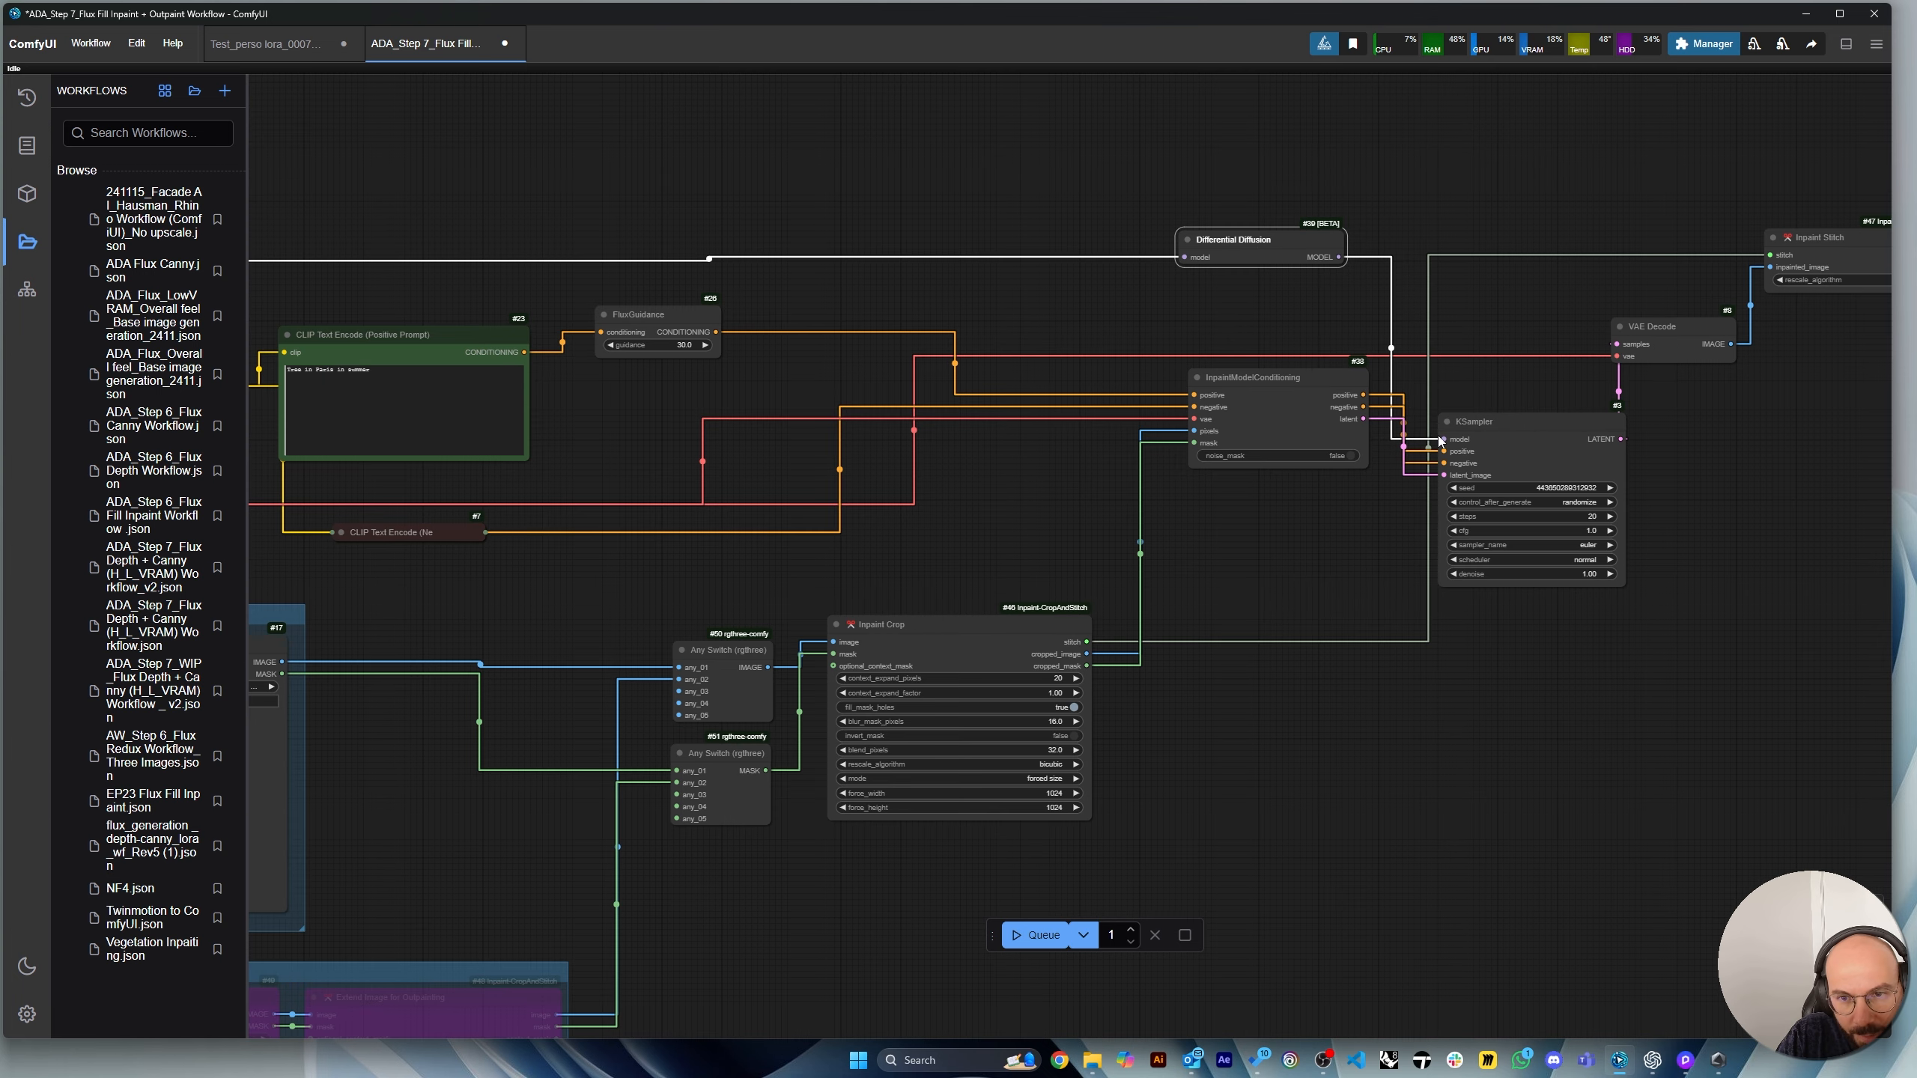
{"action": "scroll", "coordinate": [1502, 468], "scroll_direction": "up", "scroll_amount": 2}
{"action": "left_click_drag", "start_coordinate": [1518, 414], "coordinate": [1520, 331]}
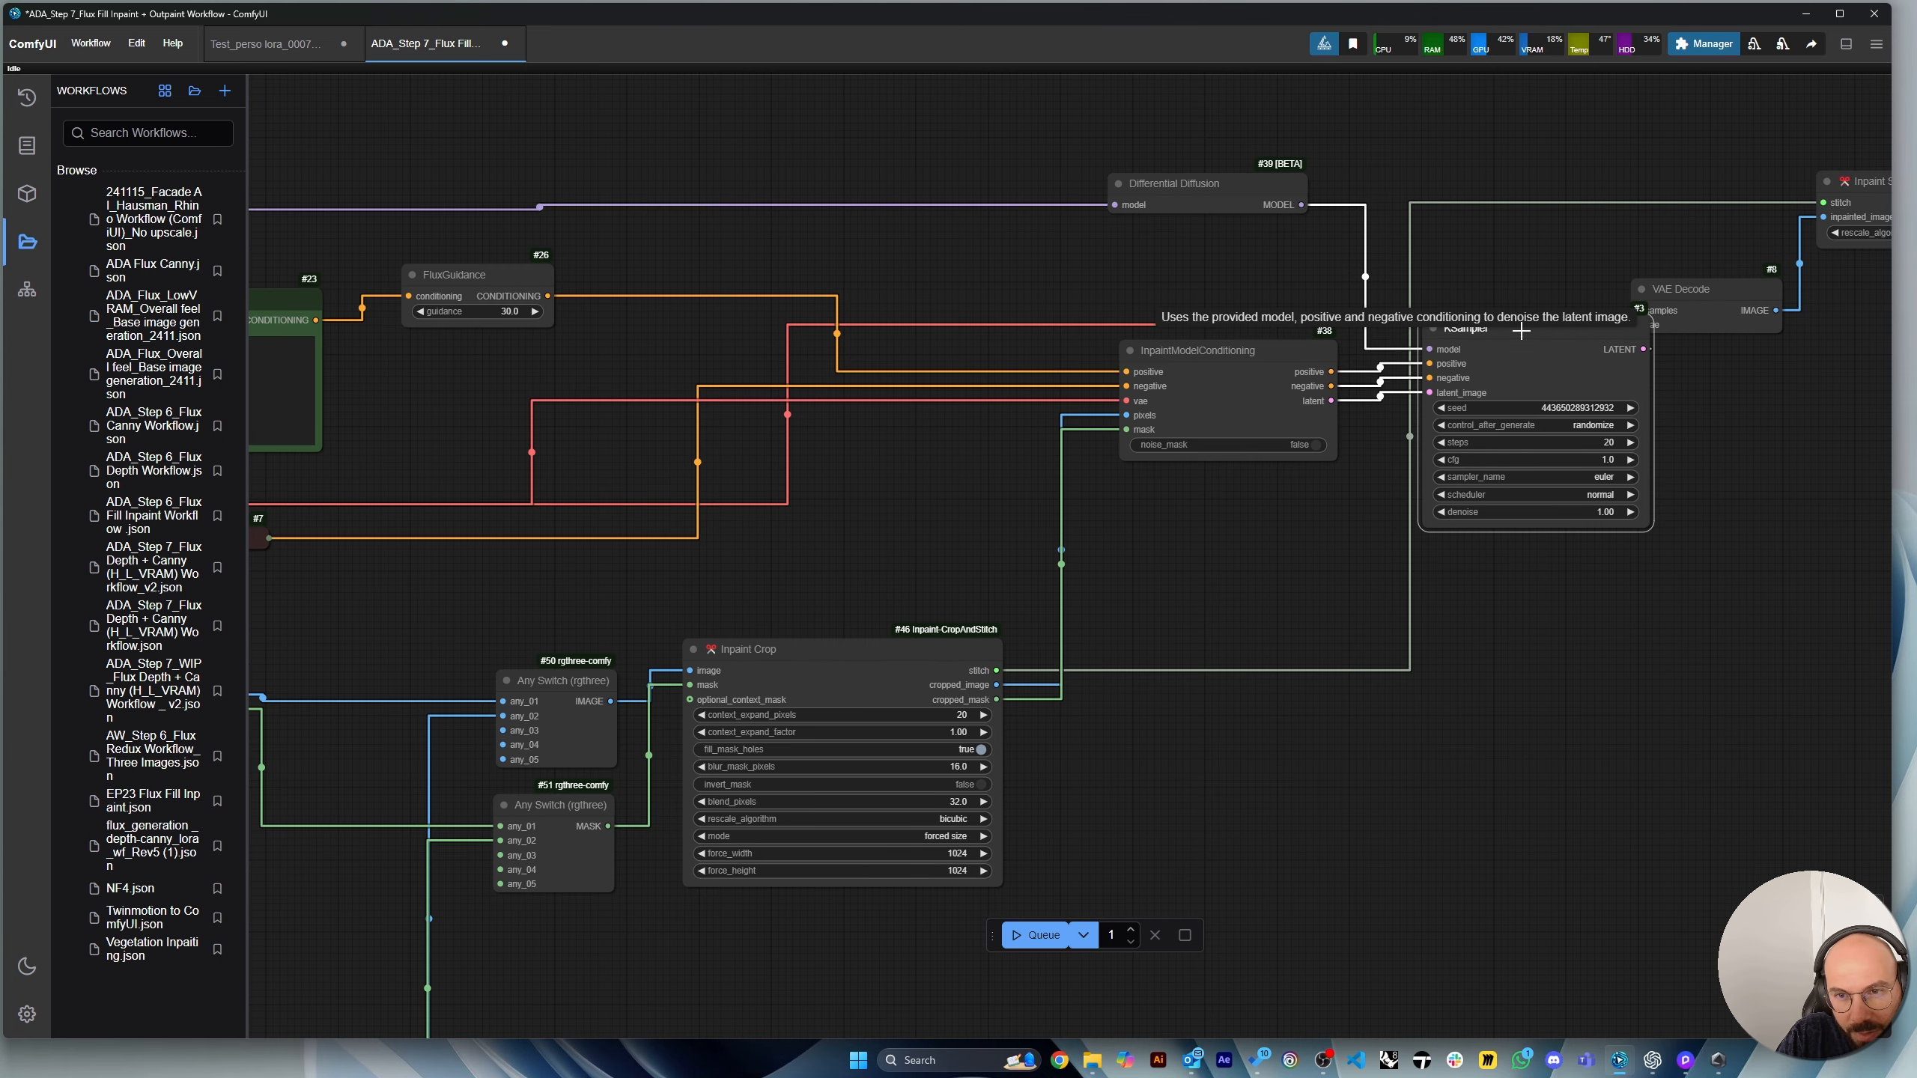
{"action": "scroll", "coordinate": [1513, 336], "scroll_direction": "up", "scroll_amount": 3}
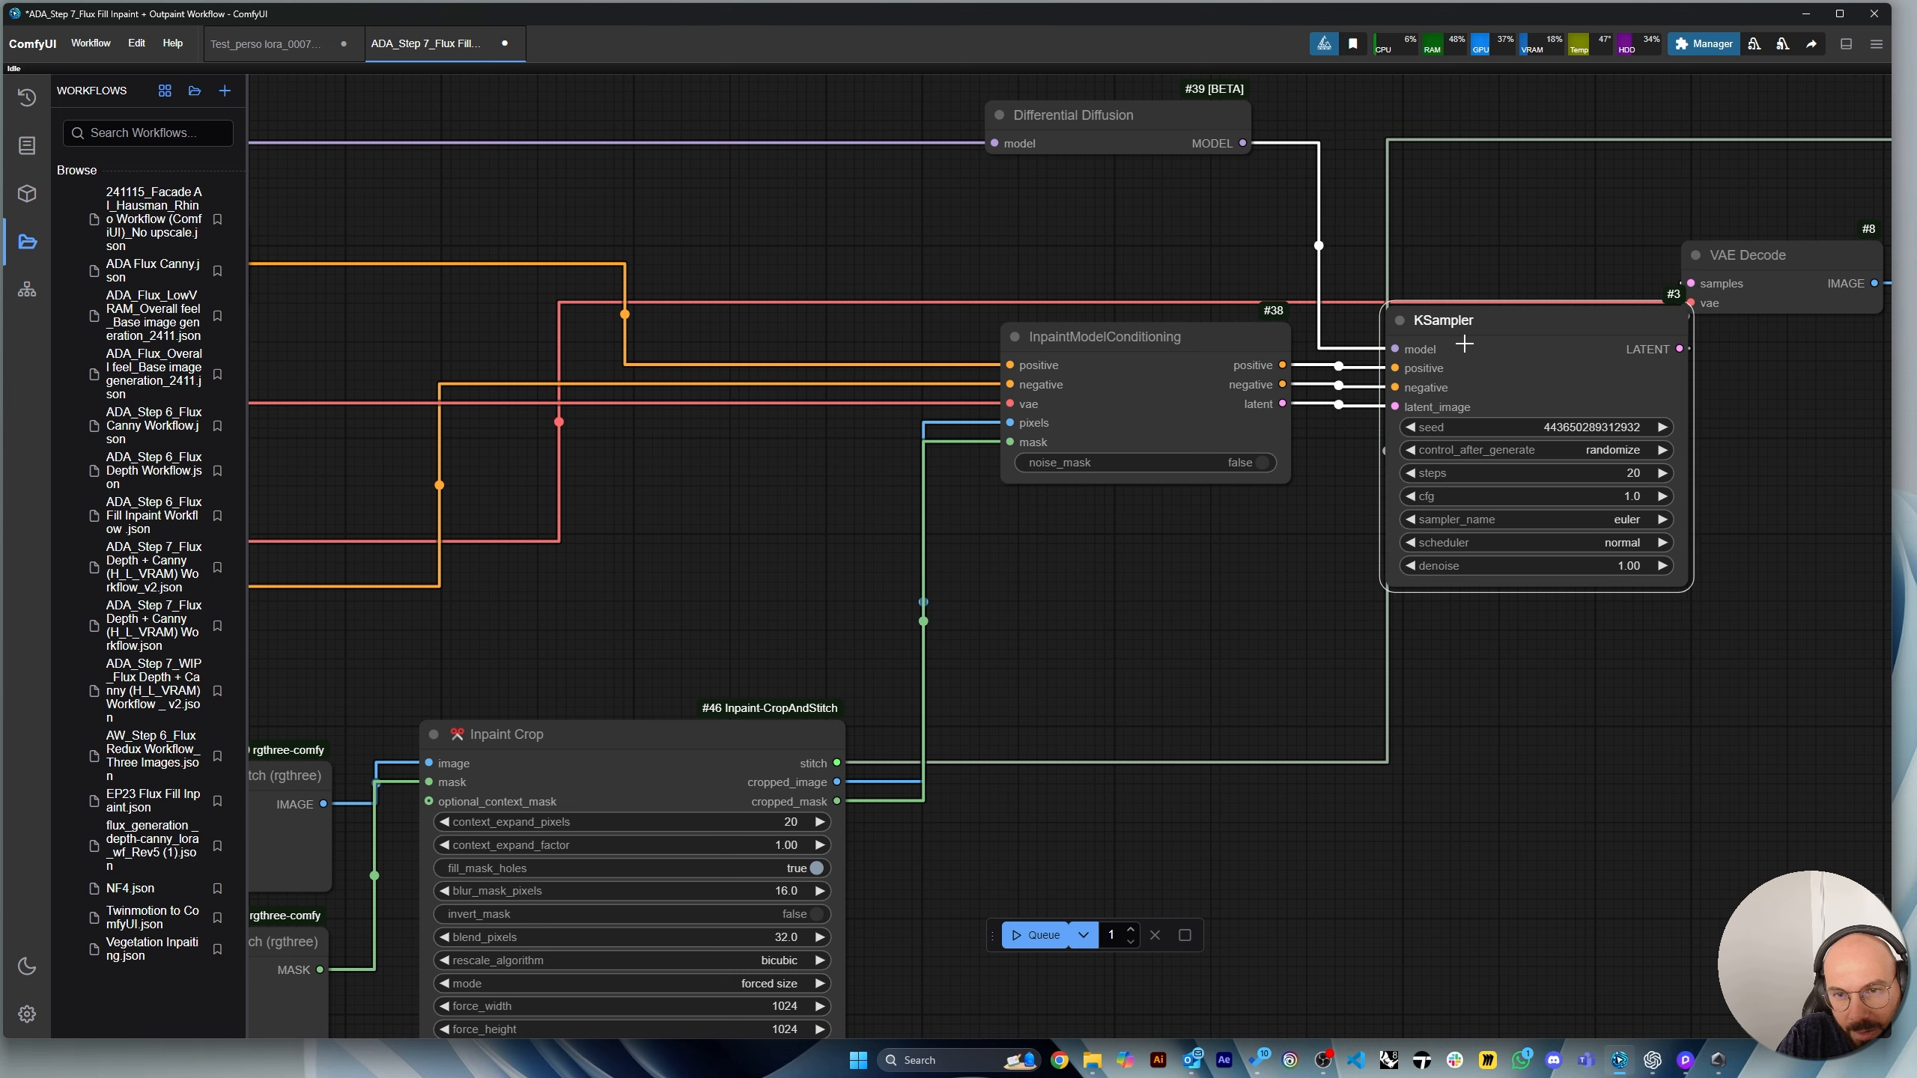
{"action": "left_click_drag", "start_coordinate": [1035, 350], "coordinate": [1050, 361]}
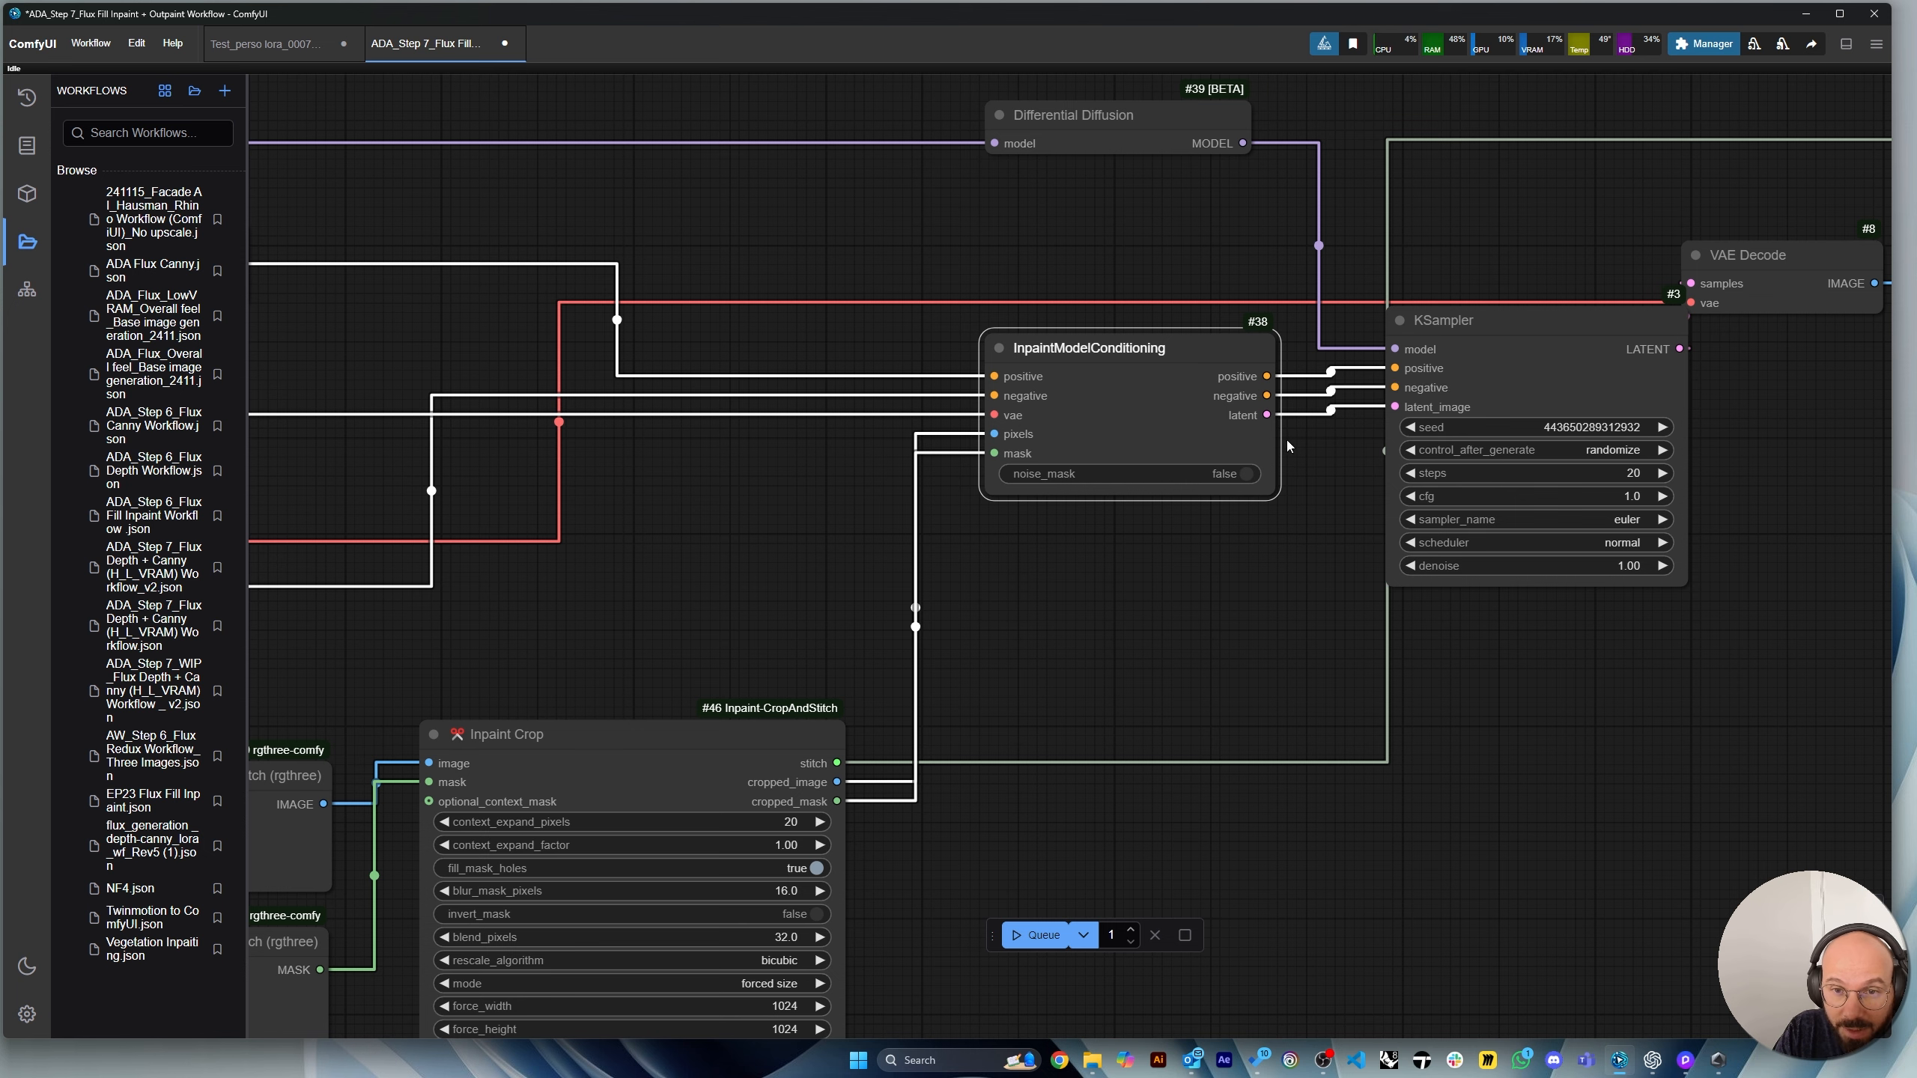
Examine the KSampler's inputs and its seed, steps, cfg, sampler, scheduler and denoise settings.
{"action": "scroll", "coordinate": [1072, 562], "scroll_direction": "down", "scroll_amount": 3}
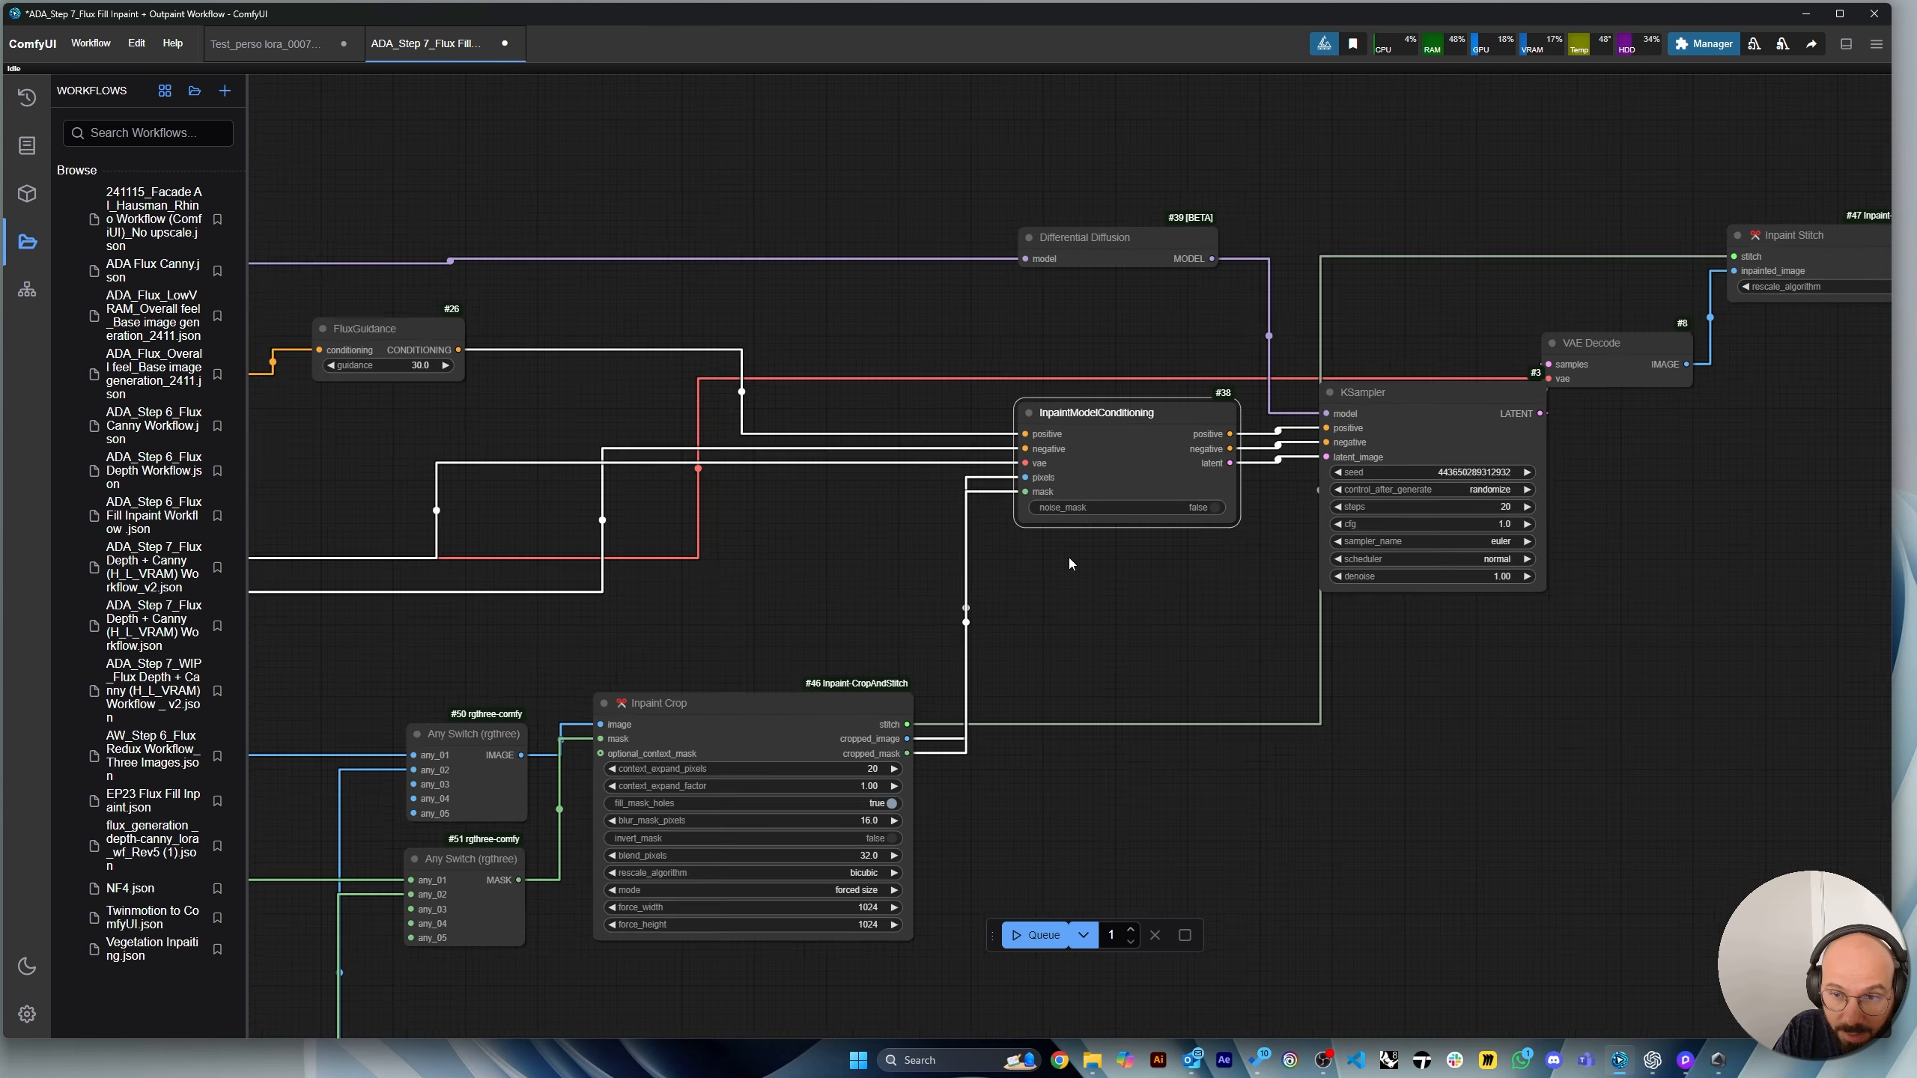
{"action": "scroll", "coordinate": [1525, 601], "scroll_direction": "up", "scroll_amount": 1}
{"action": "left_click", "coordinate": [1391, 408]}
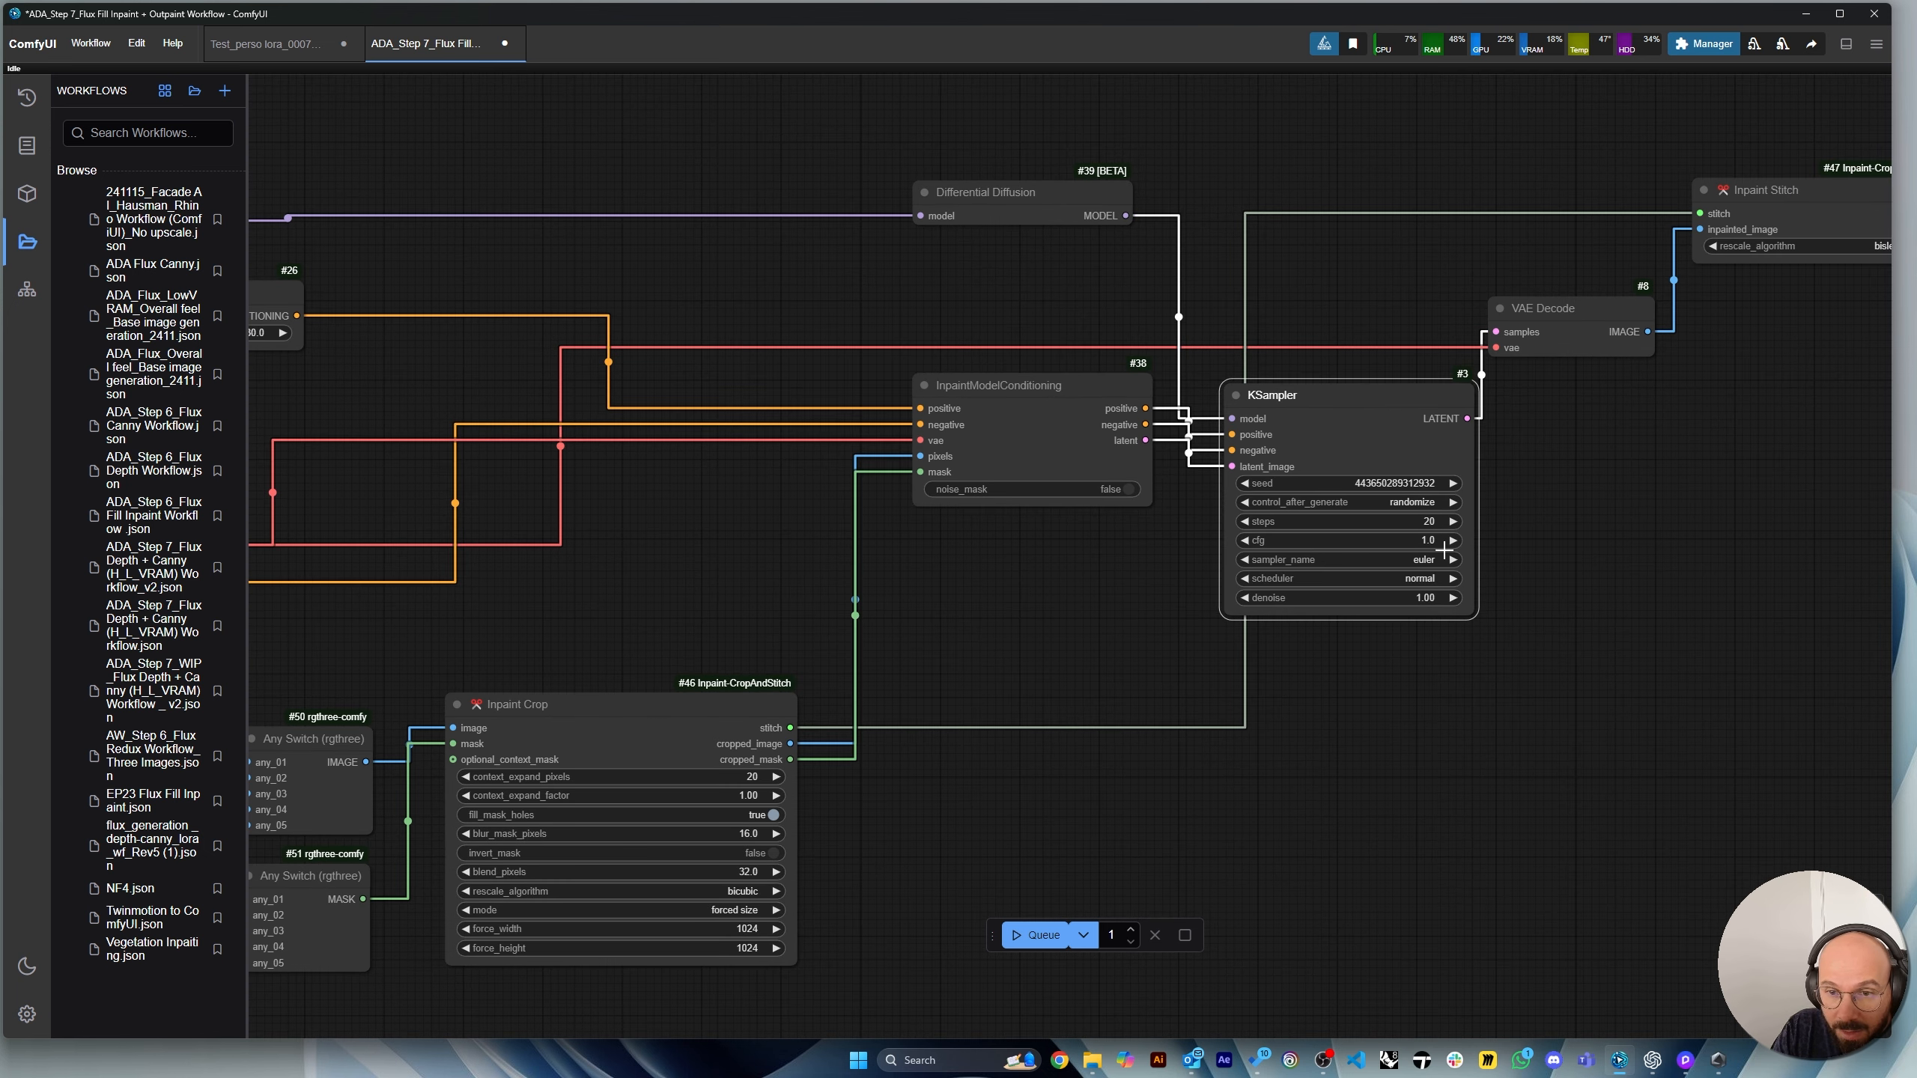
{"action": "scroll", "coordinate": [1445, 550], "scroll_direction": "up", "scroll_amount": 3}
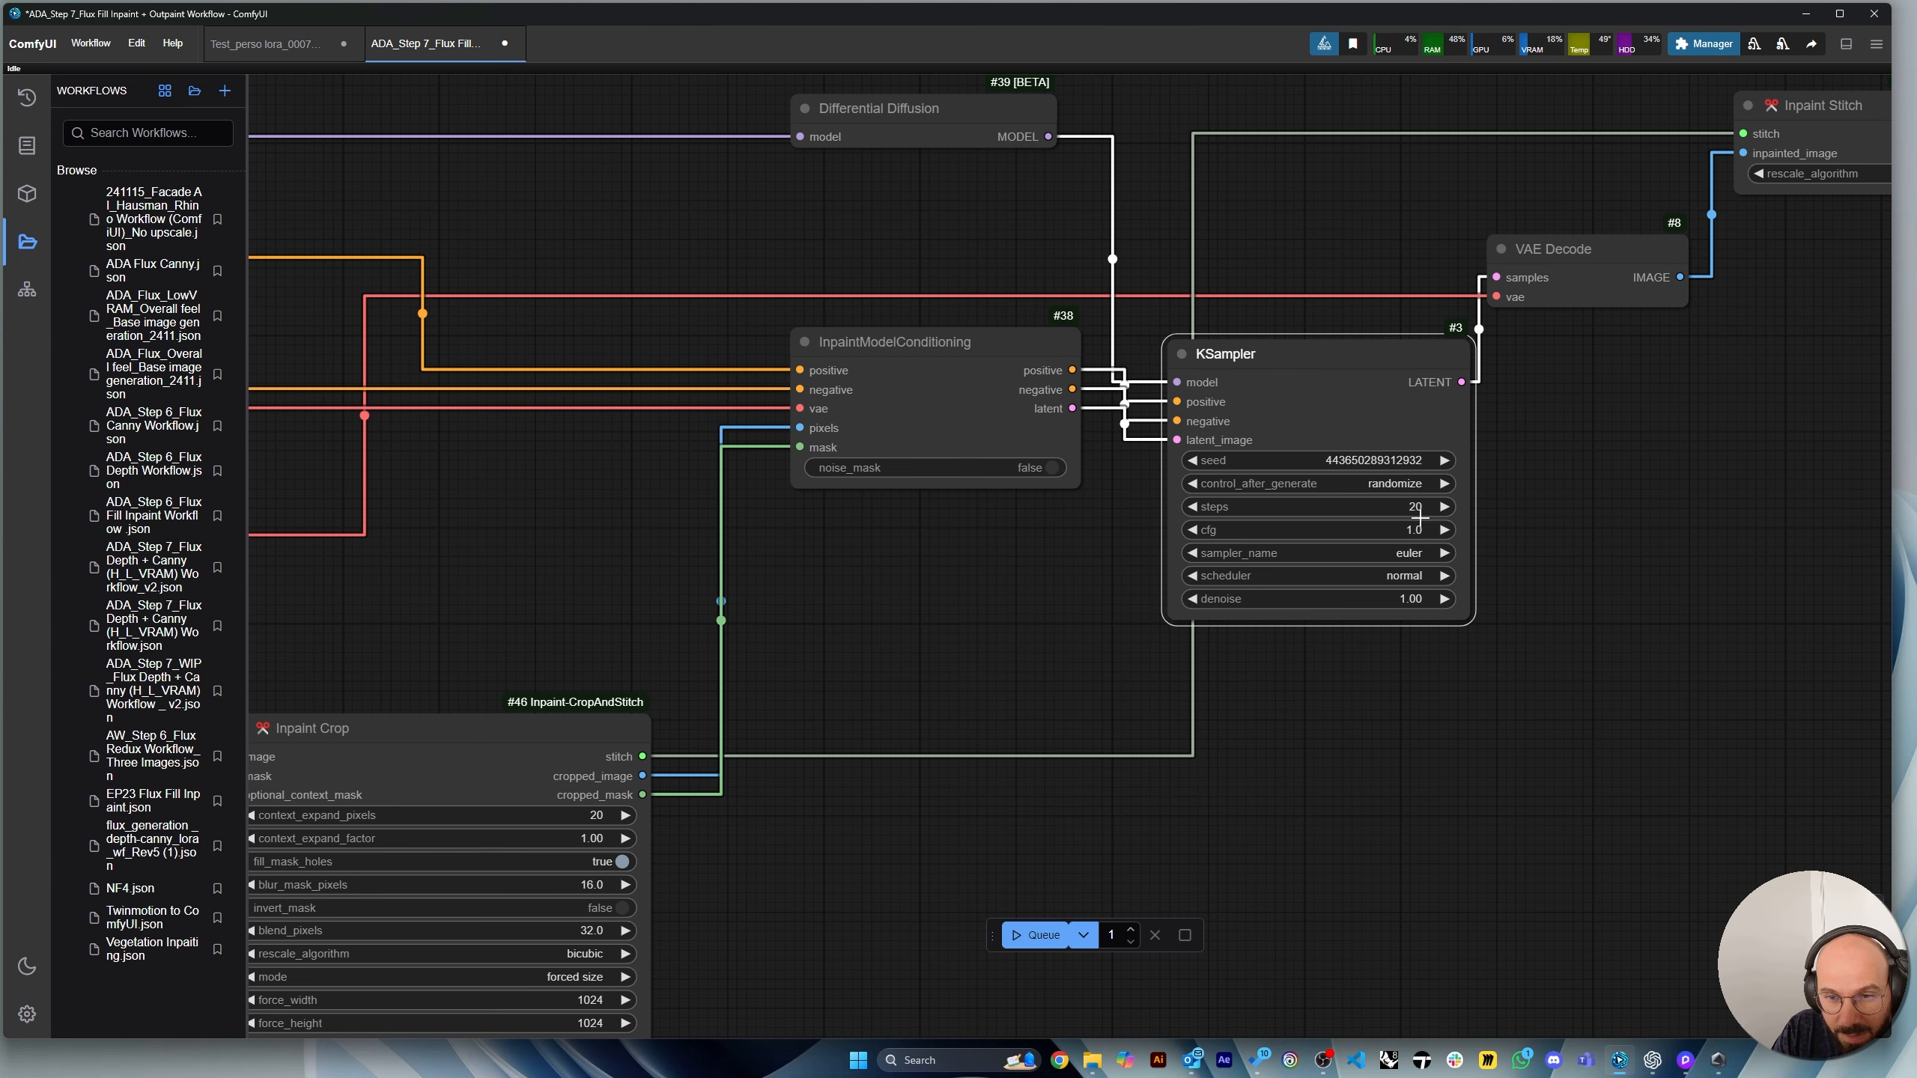
{"action": "scroll", "coordinate": [1378, 549], "scroll_direction": "up", "scroll_amount": 3}
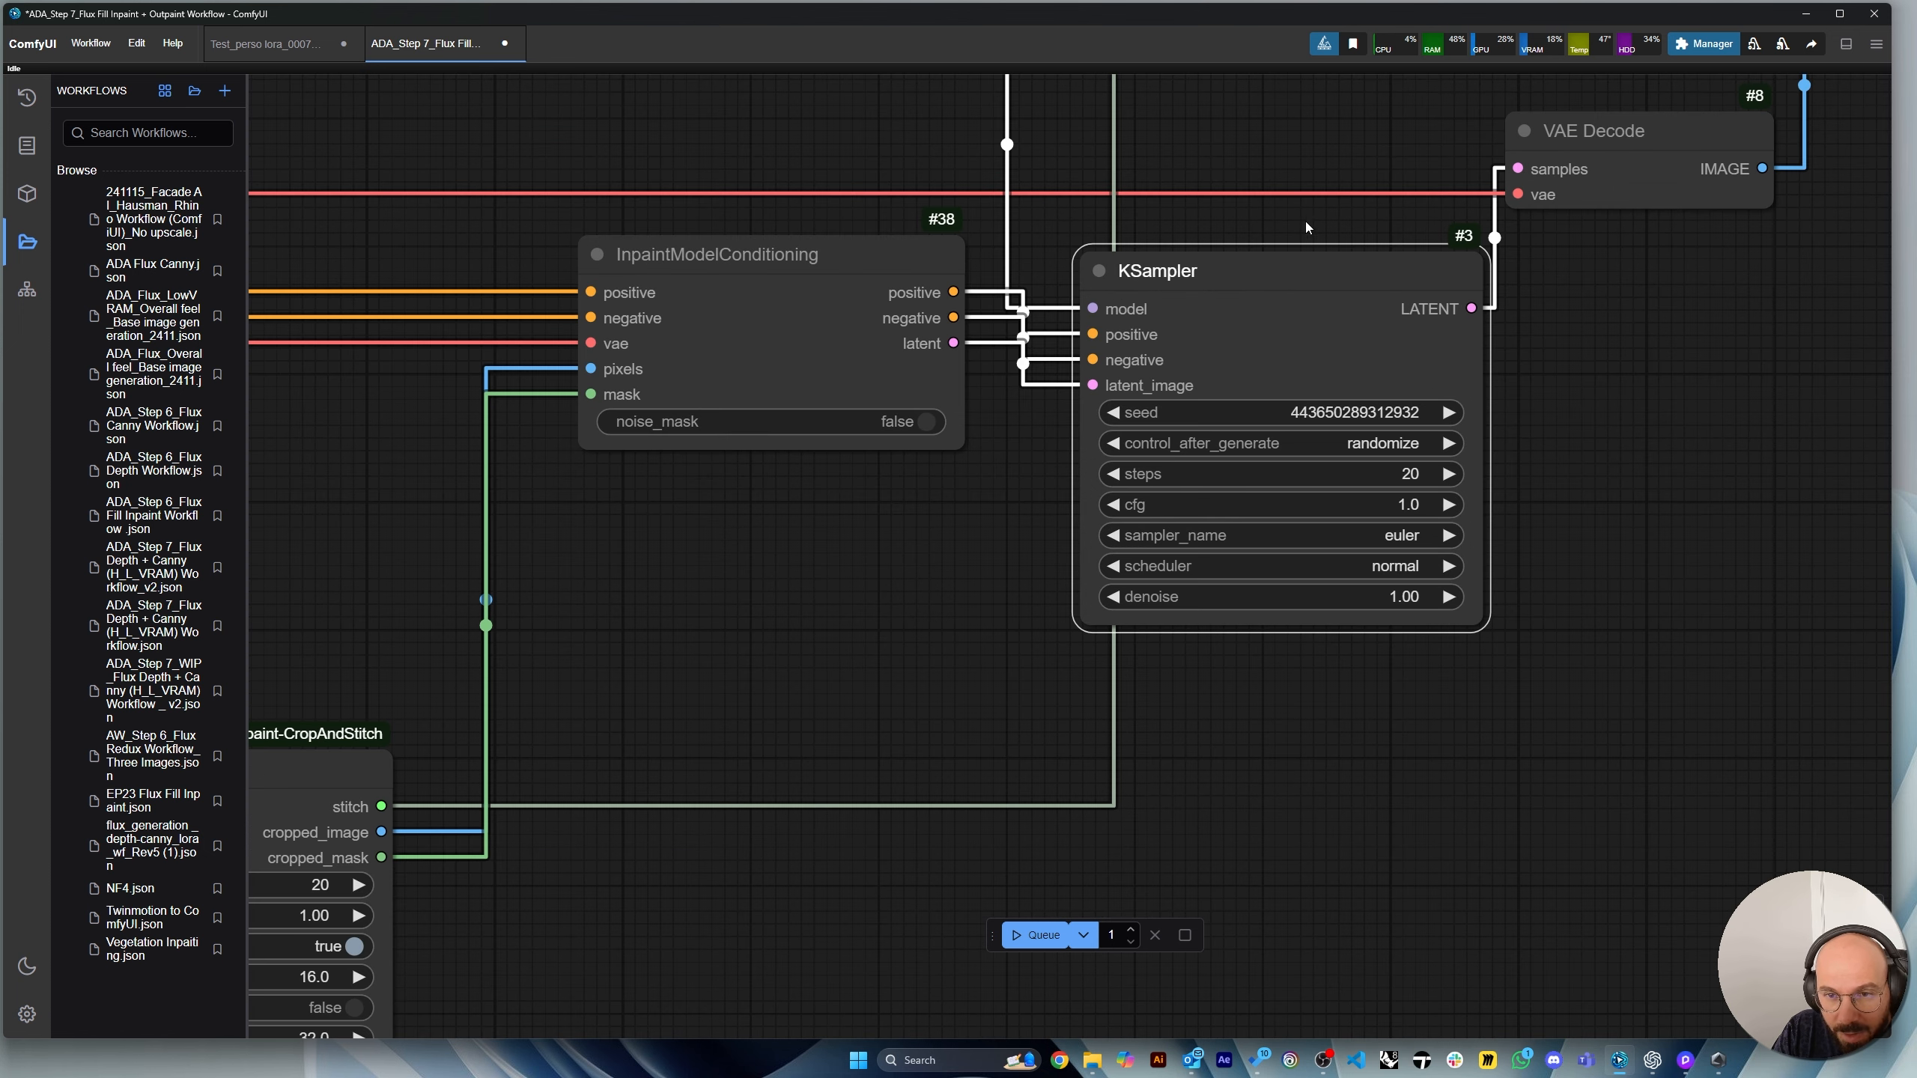
{"action": "scroll", "coordinate": [1381, 294], "scroll_direction": "up", "scroll_amount": 5}
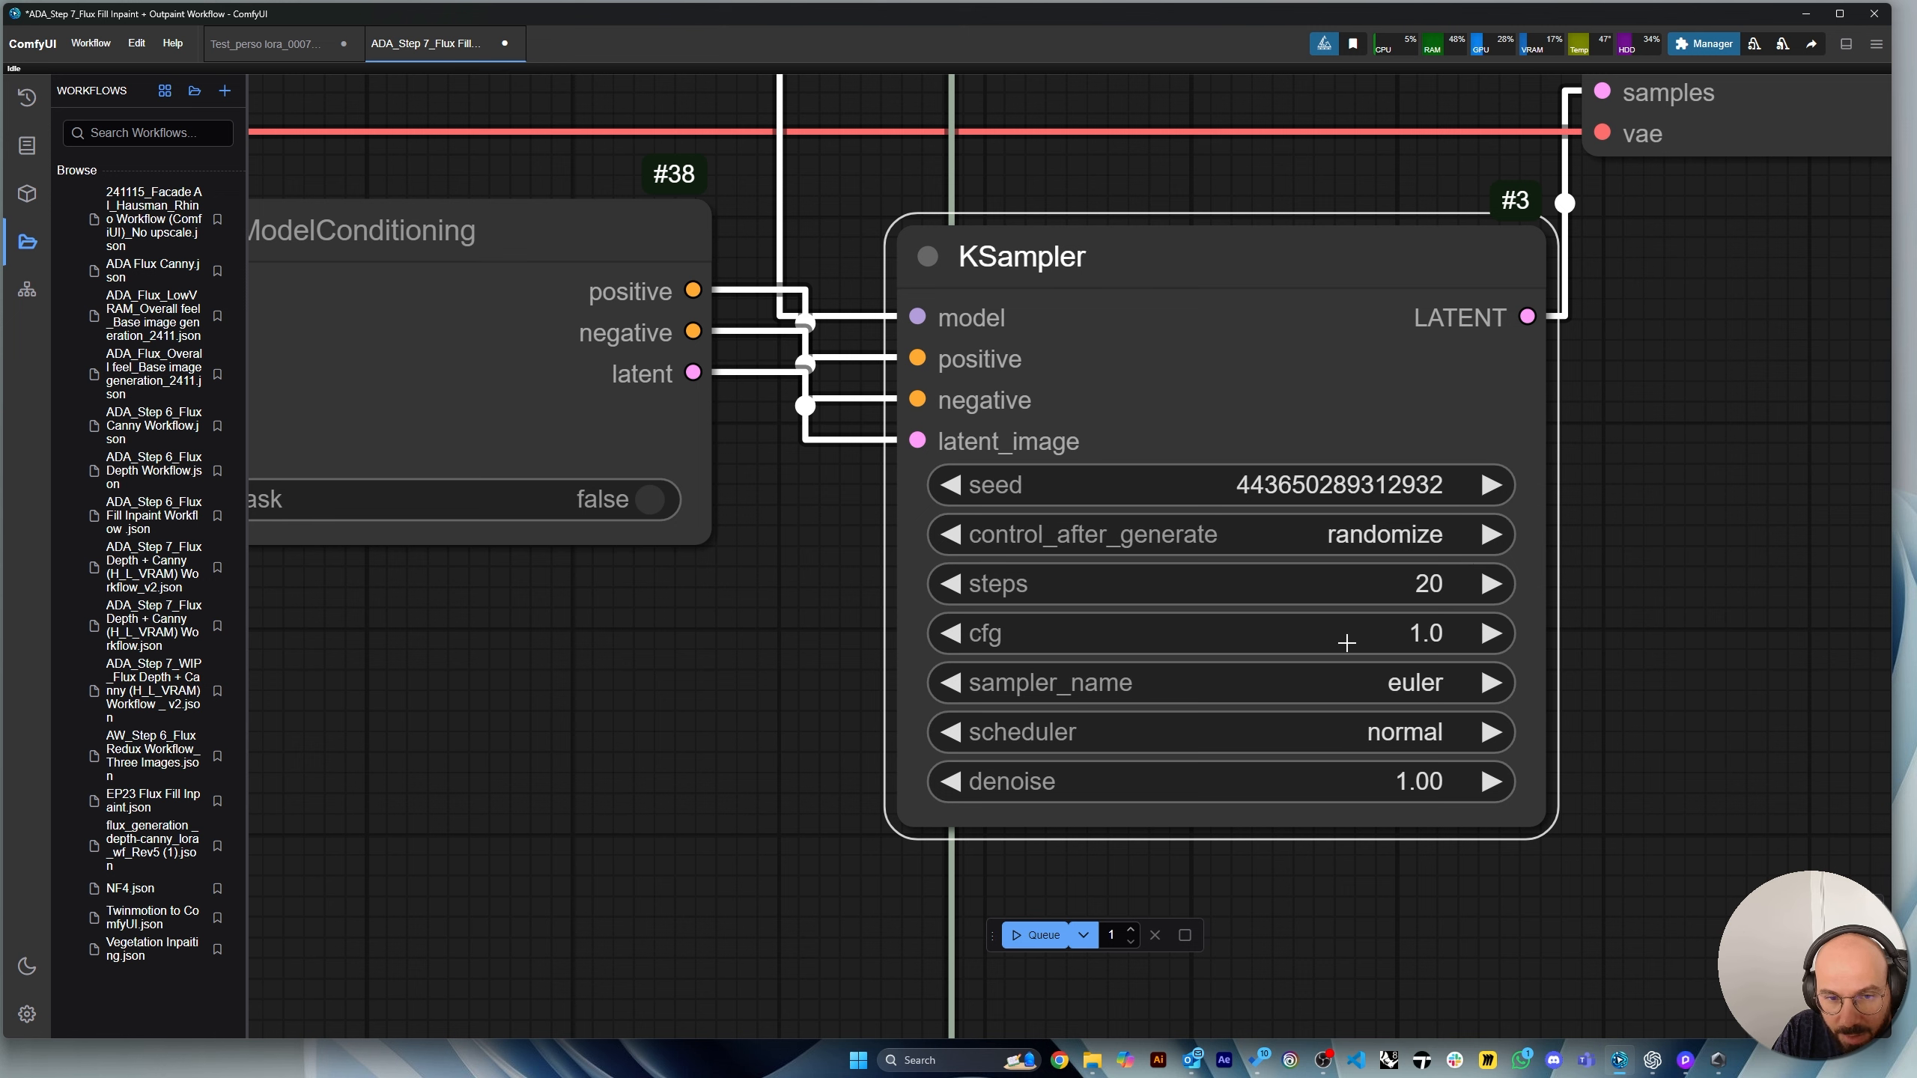
{"action": "scroll", "coordinate": [1396, 691], "scroll_direction": "down", "scroll_amount": 2}
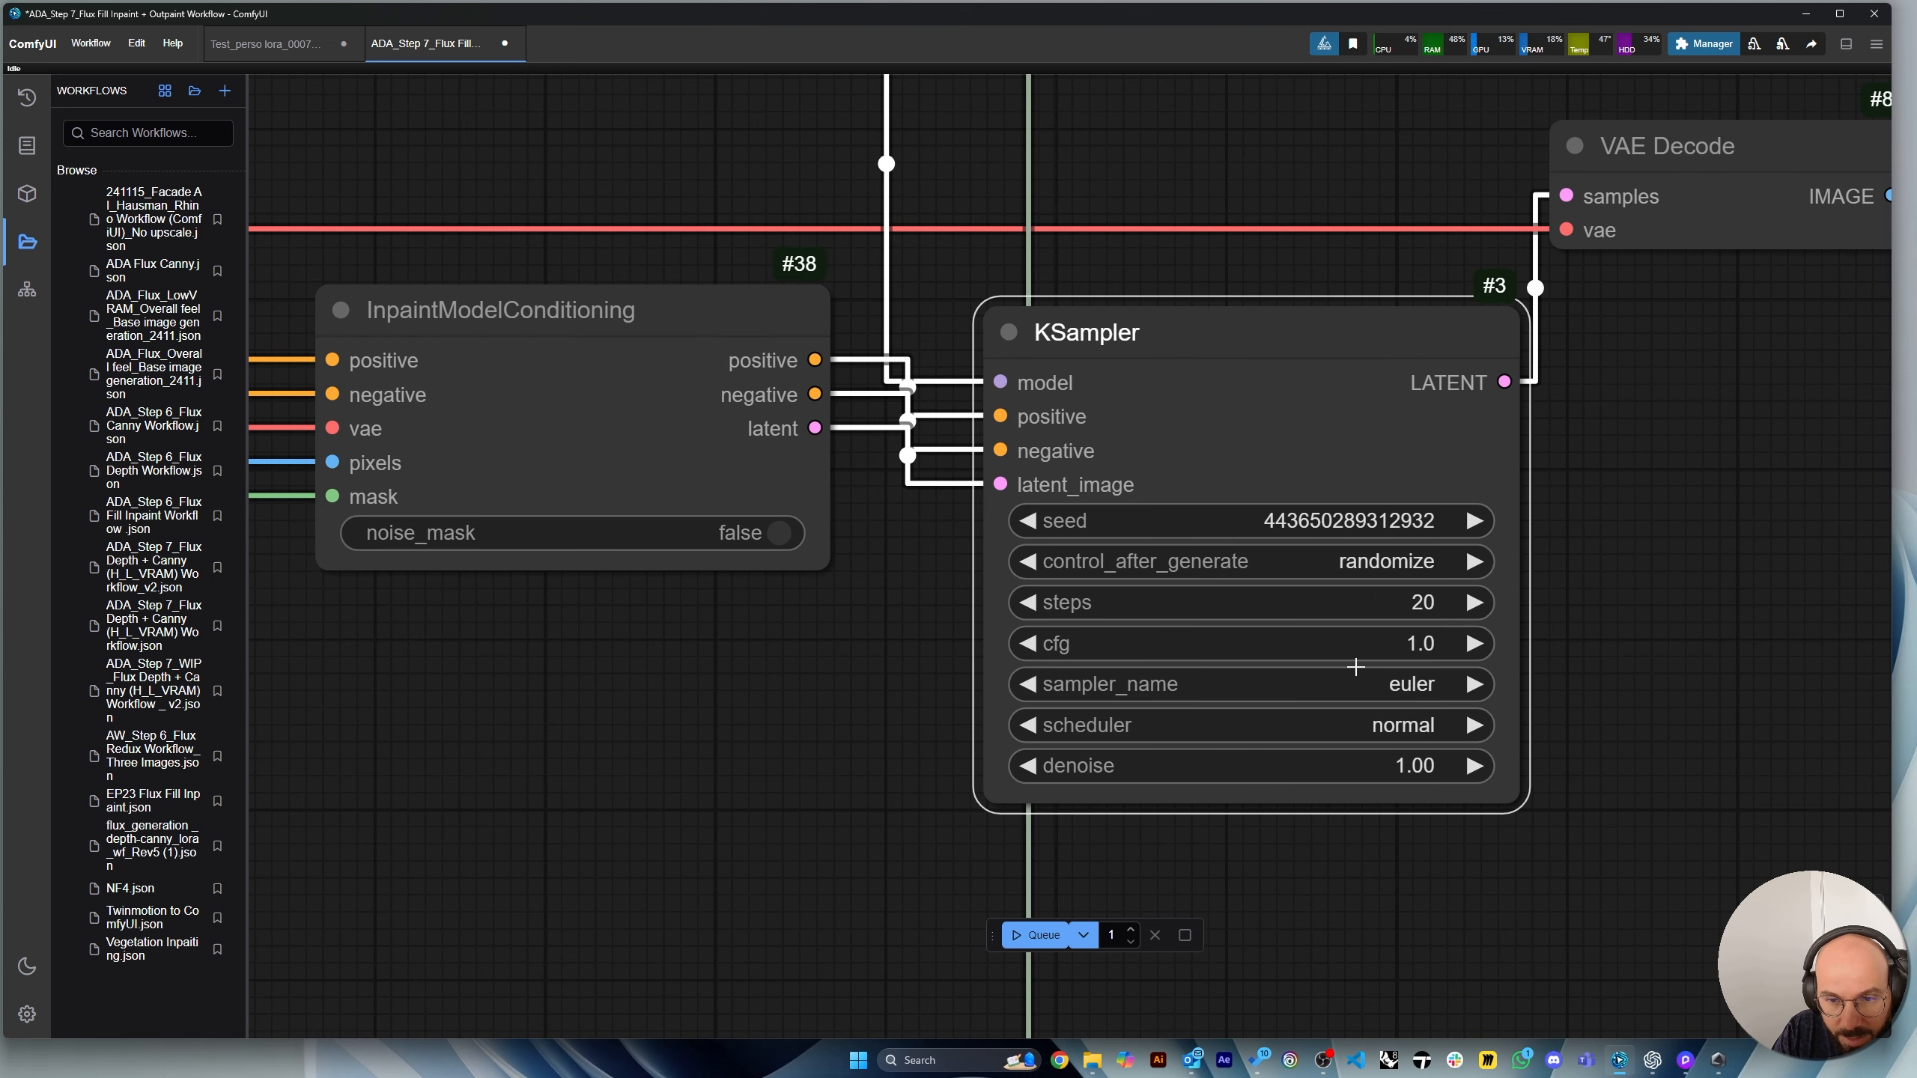
{"action": "left_click_drag", "start_coordinate": [690, 337], "coordinate": [645, 379]}
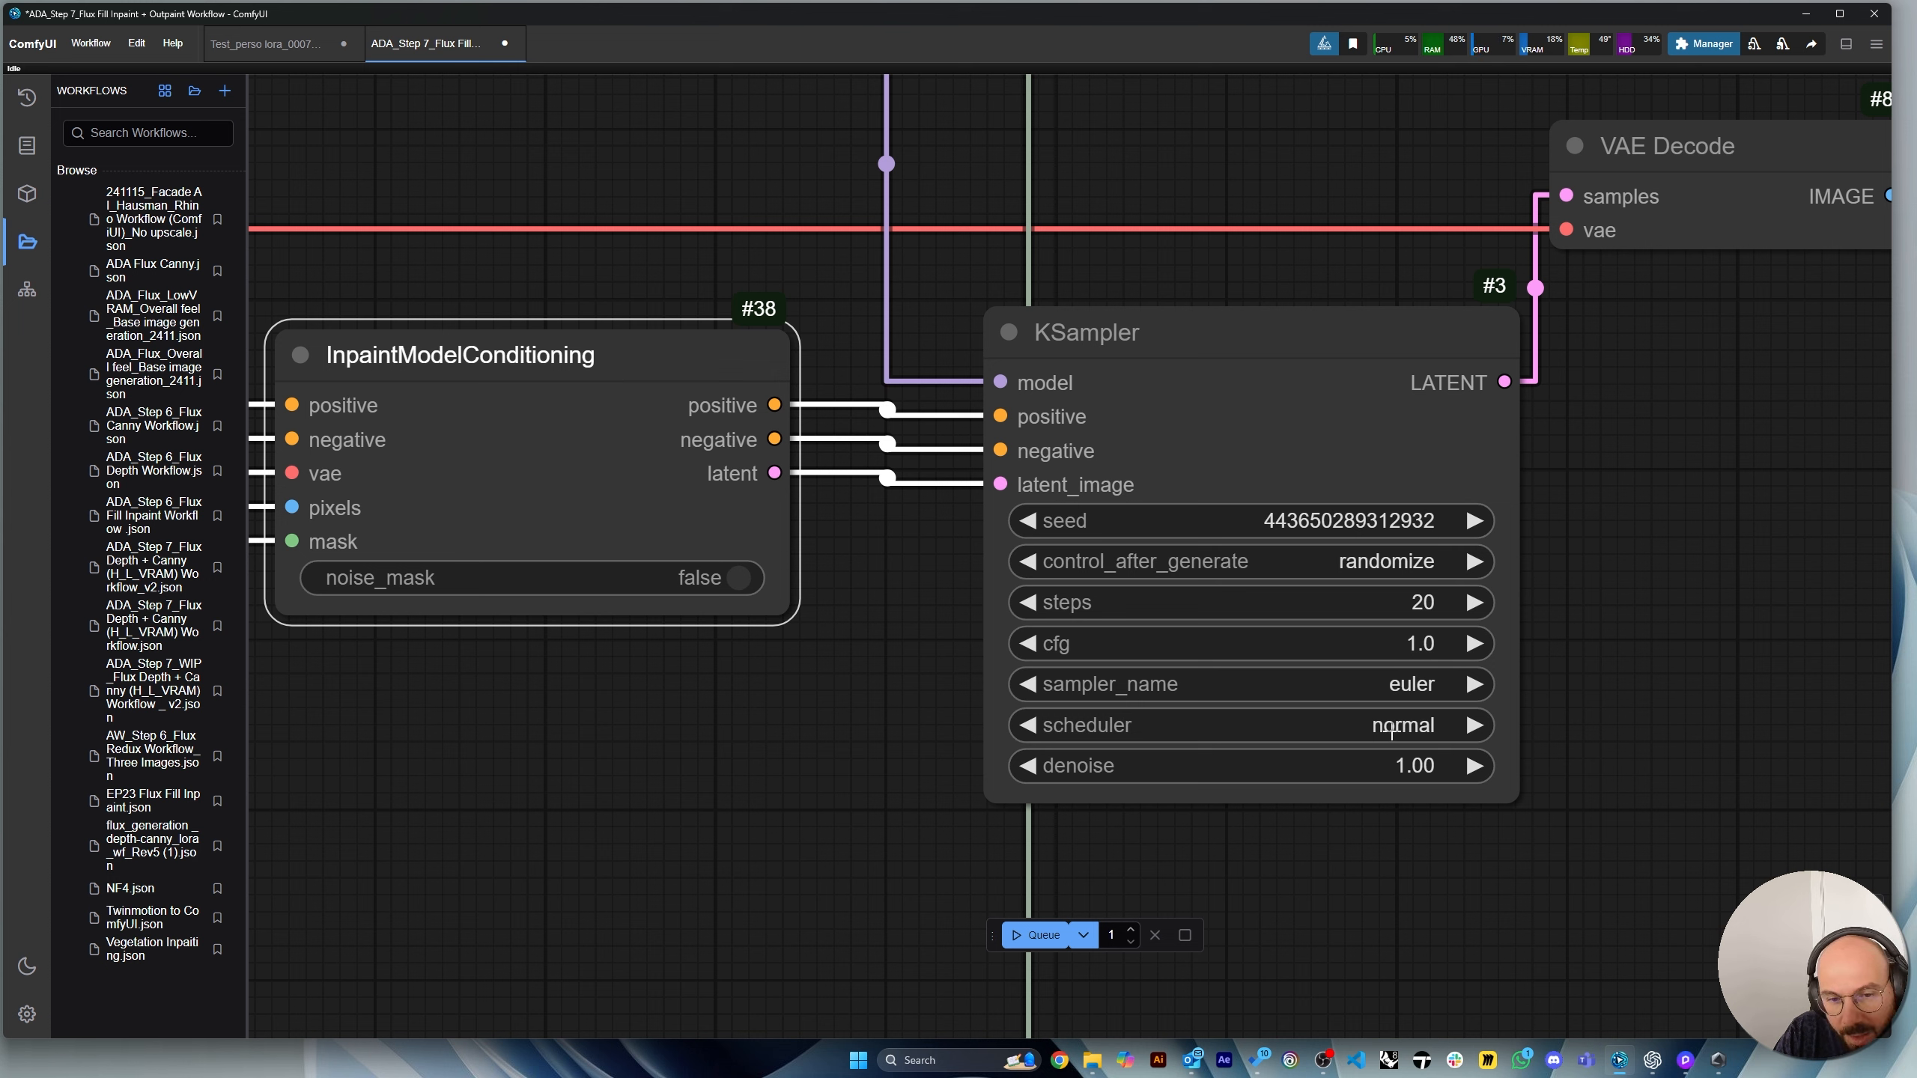
Look through the KSampler's available sampler names without choosing another one, and review its settings again.
{"action": "left_click", "coordinate": [1411, 688]}
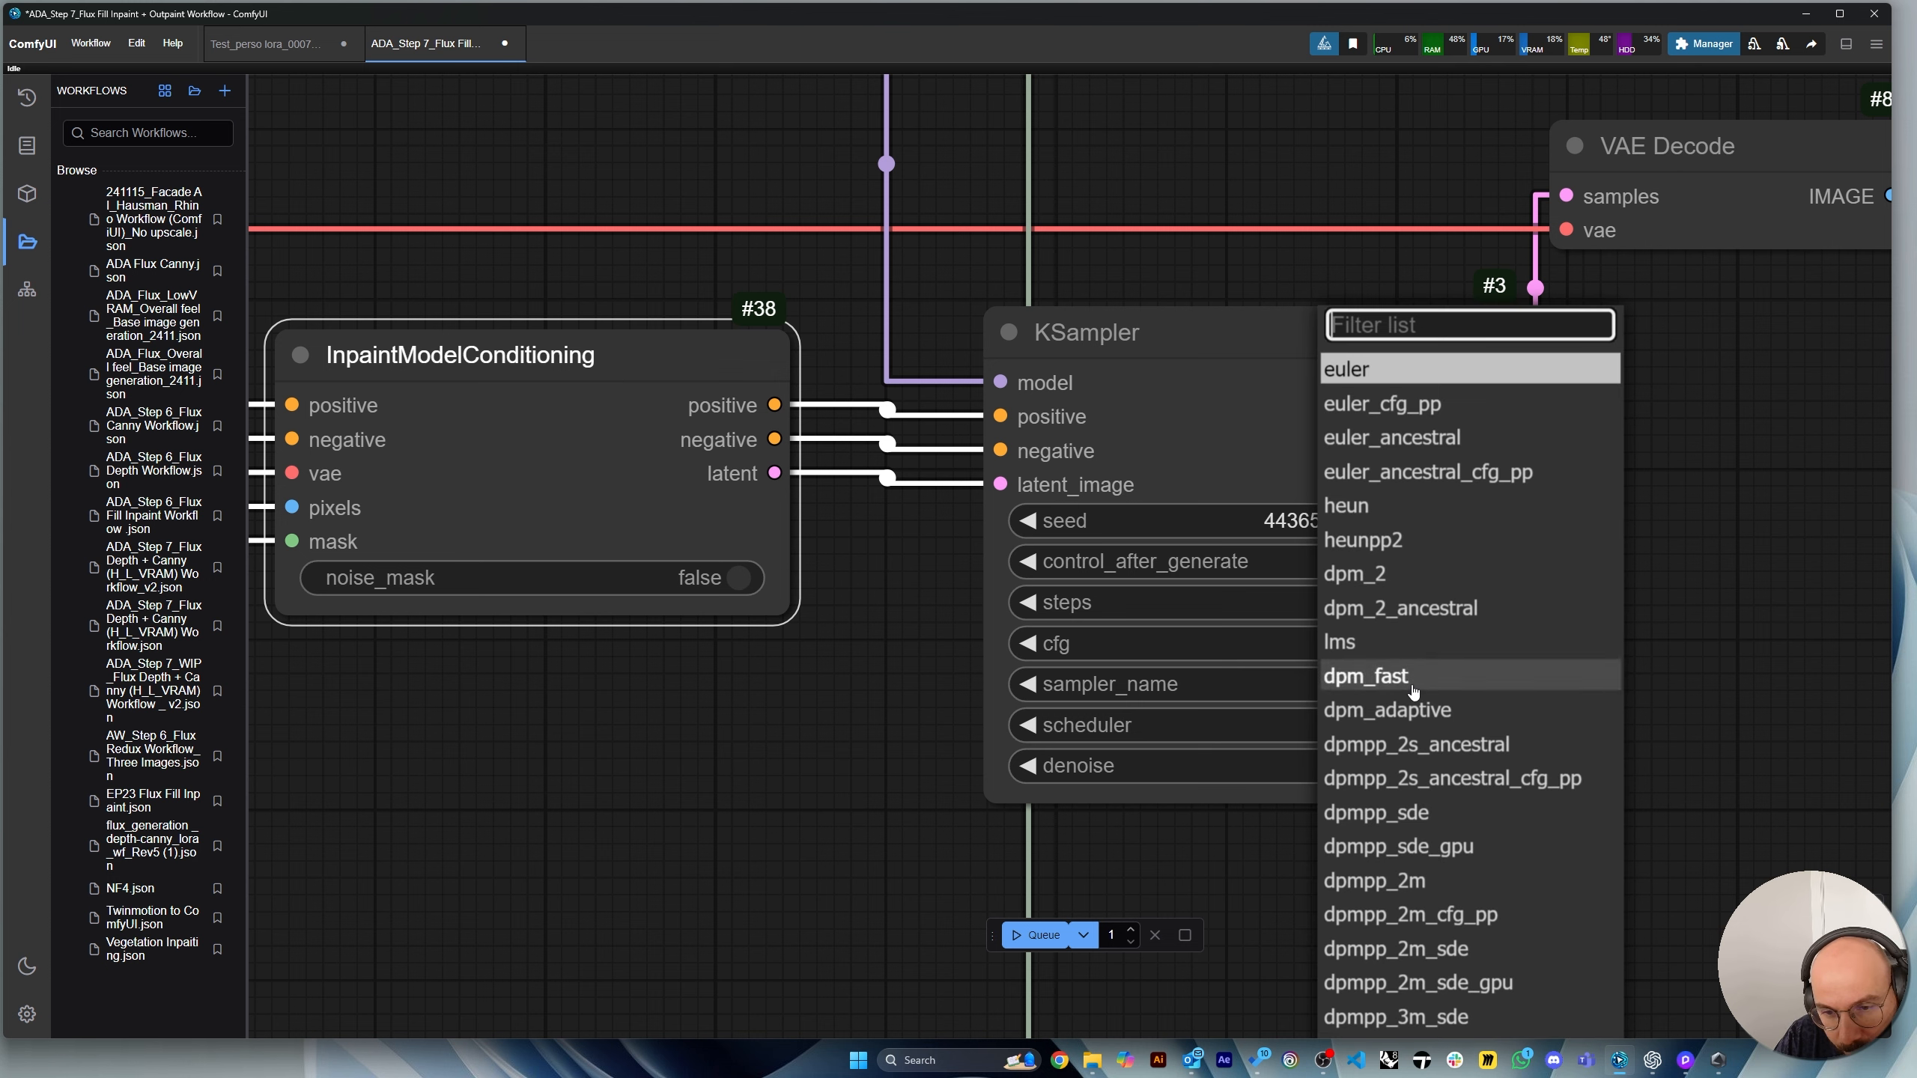
{"action": "left_click", "coordinate": [1763, 538]}
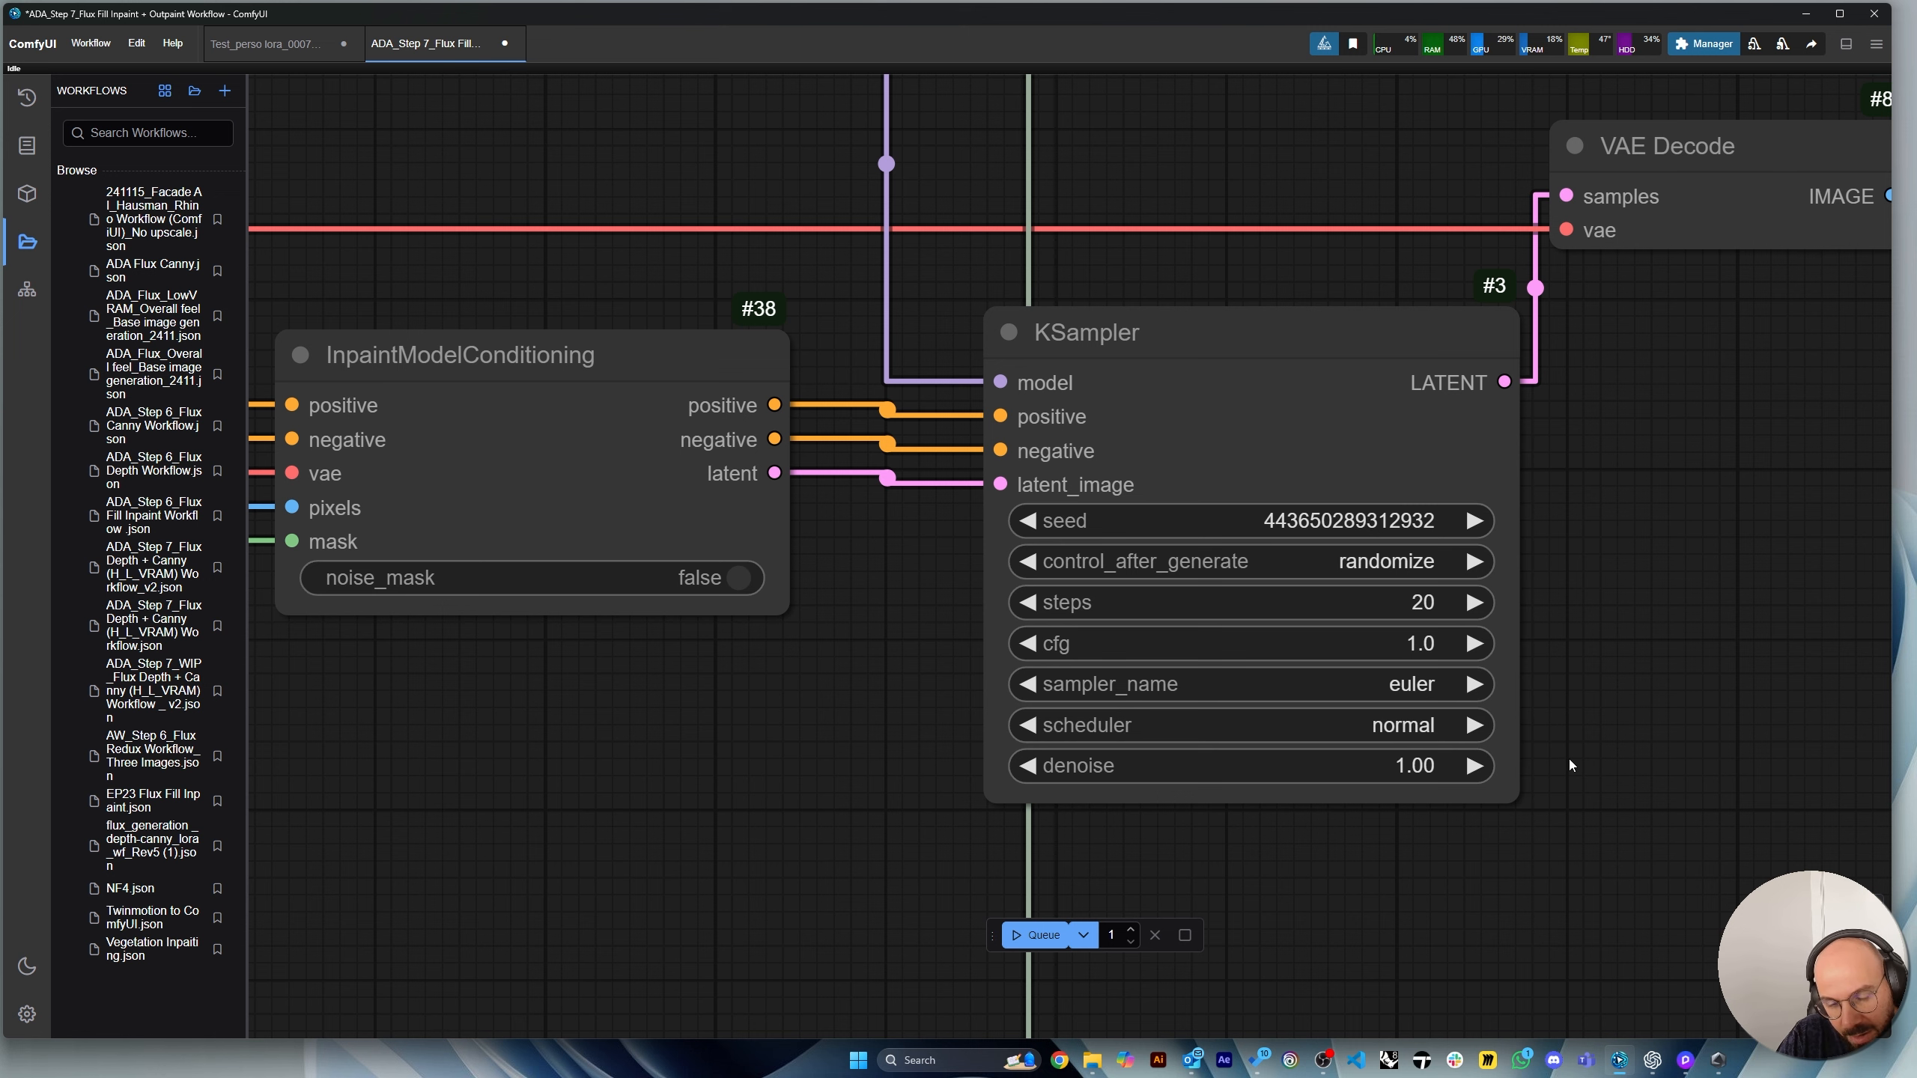
{"action": "scroll", "coordinate": [1569, 757], "scroll_direction": "down", "scroll_amount": 2}
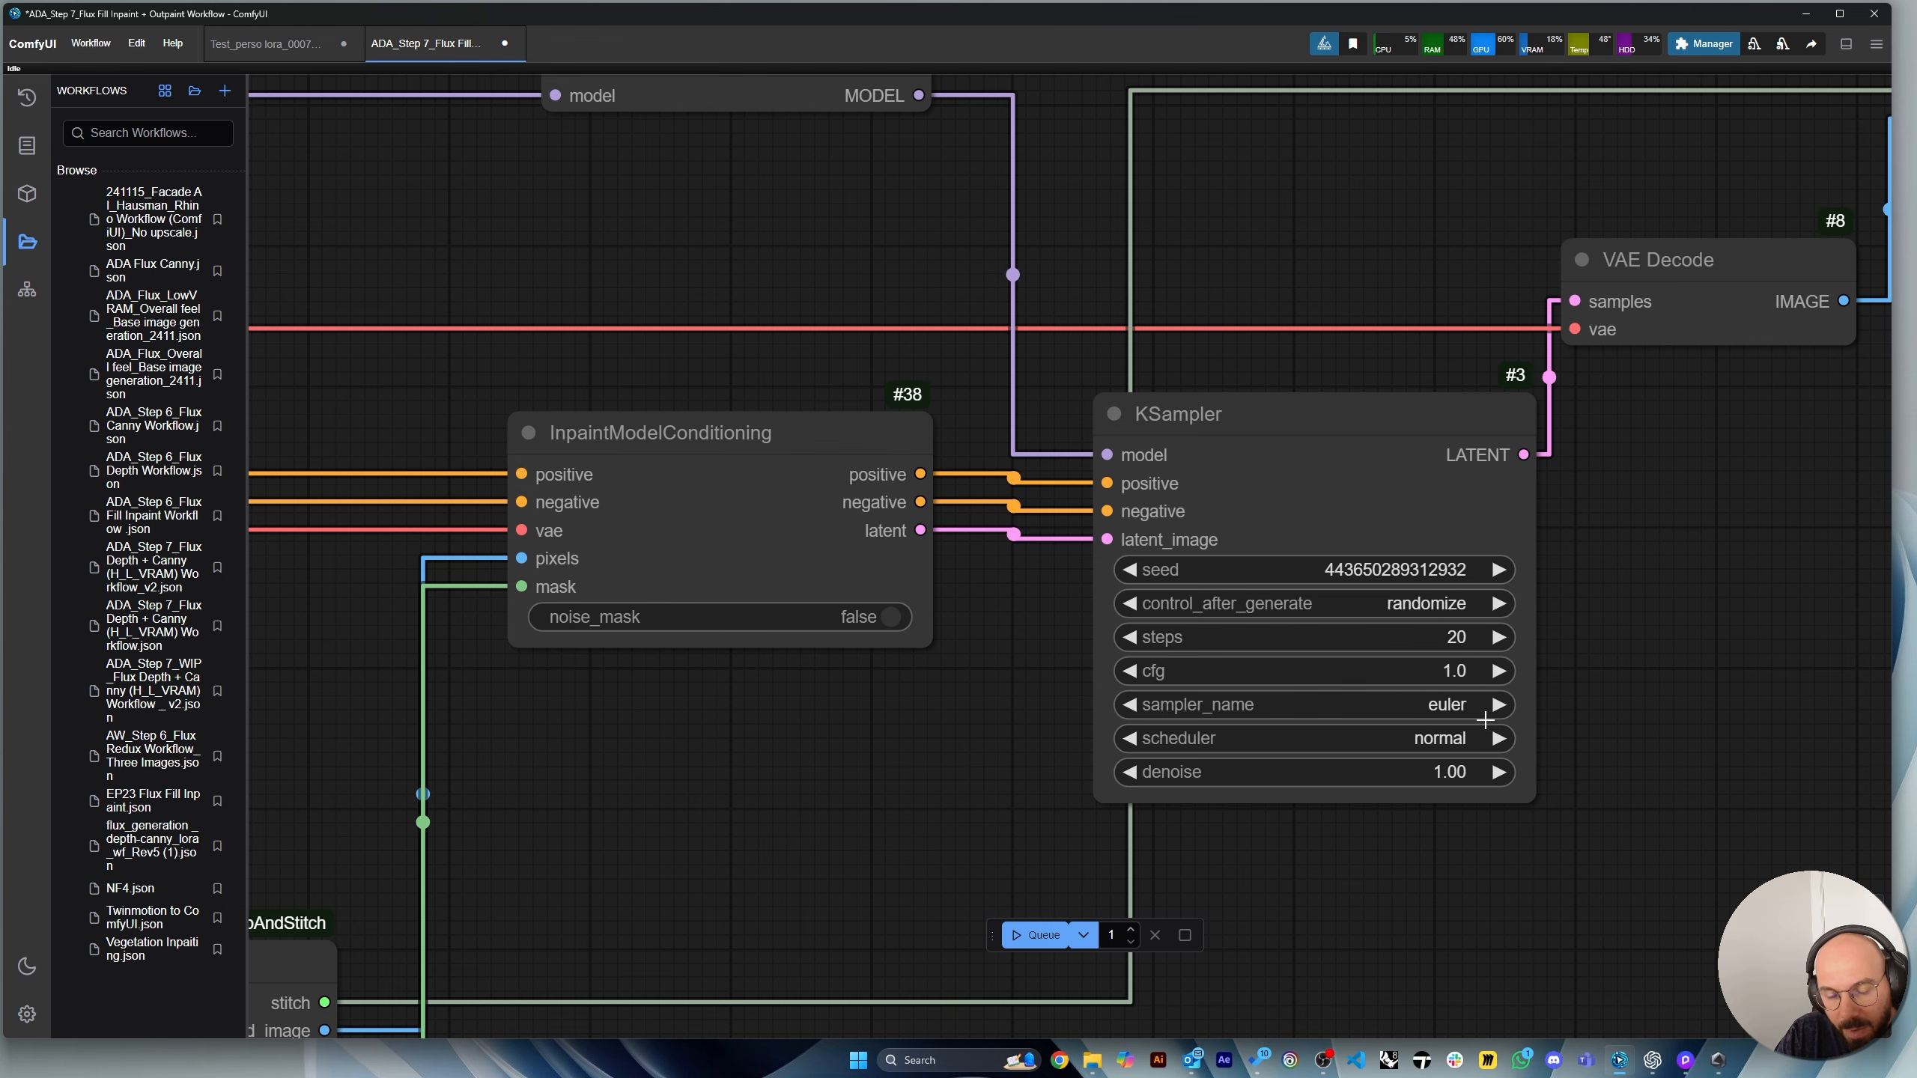
{"action": "scroll", "coordinate": [1368, 622], "scroll_direction": "down", "scroll_amount": 3}
{"action": "scroll", "coordinate": [1461, 748], "scroll_direction": "up", "scroll_amount": 4}
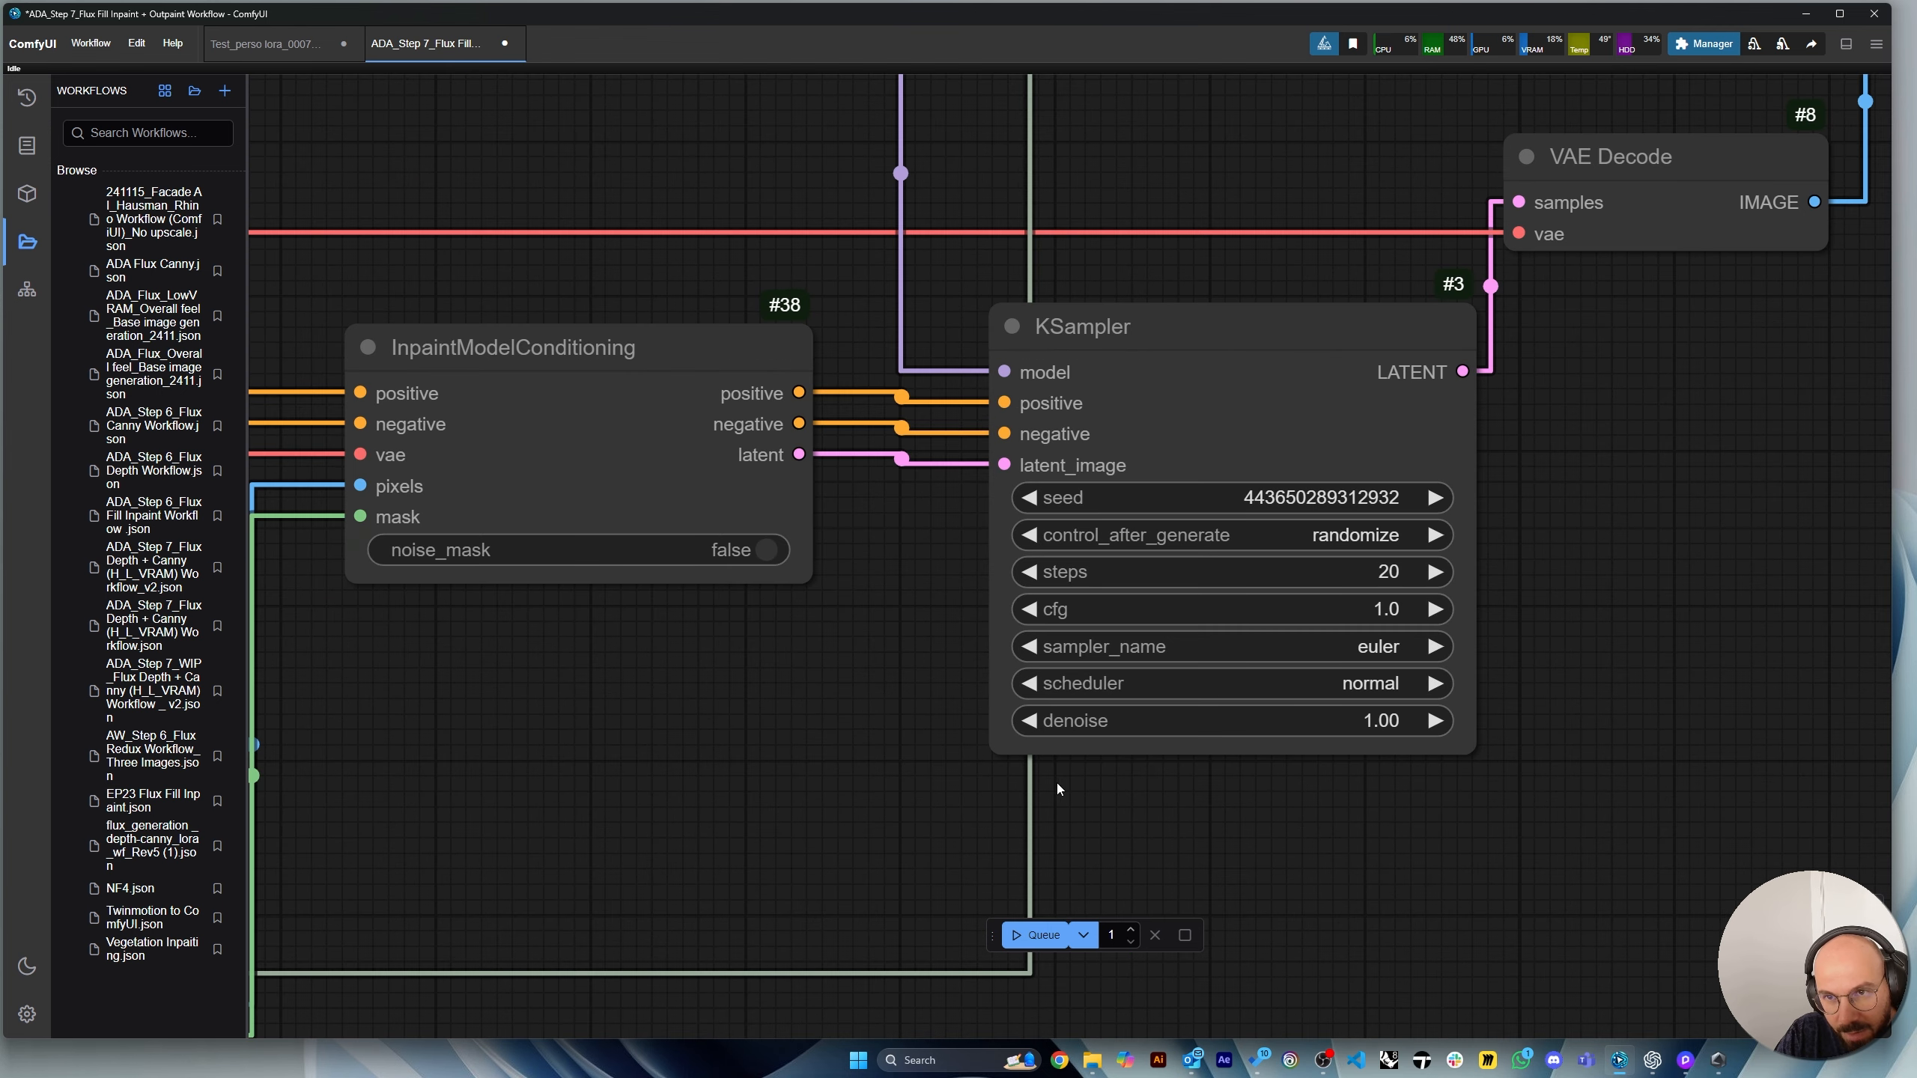
{"action": "scroll", "coordinate": [1056, 786], "scroll_direction": "down", "scroll_amount": 3}
{"action": "scroll", "coordinate": [1055, 782], "scroll_direction": "down", "scroll_amount": 1}
Line up the KSampler's inputs with the InpaintModelConditioning outputs, and select the VAE Decode node to inspect its connections.
{"action": "left_click_drag", "start_coordinate": [1218, 504], "coordinate": [1200, 497]}
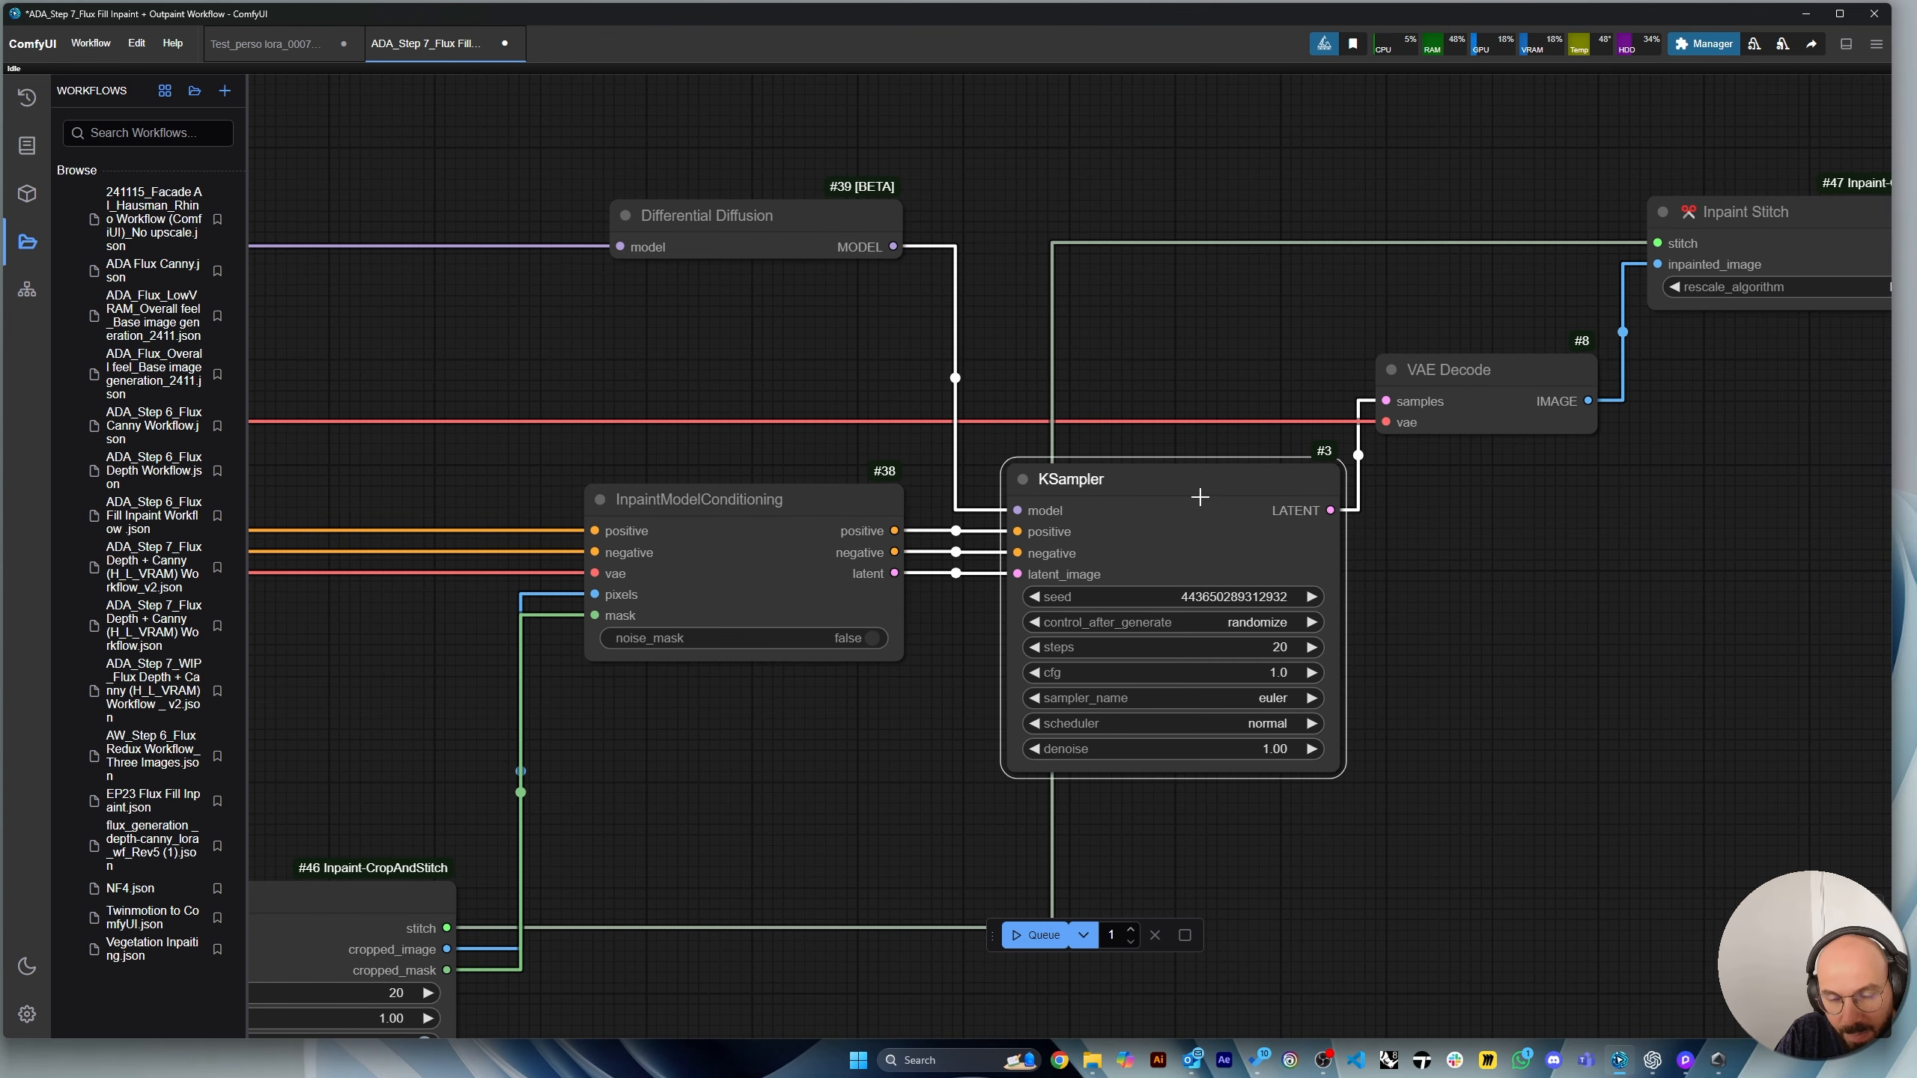
{"action": "left_click", "coordinate": [1434, 375]}
{"action": "scroll", "coordinate": [1487, 482], "scroll_direction": "down", "scroll_amount": 3}
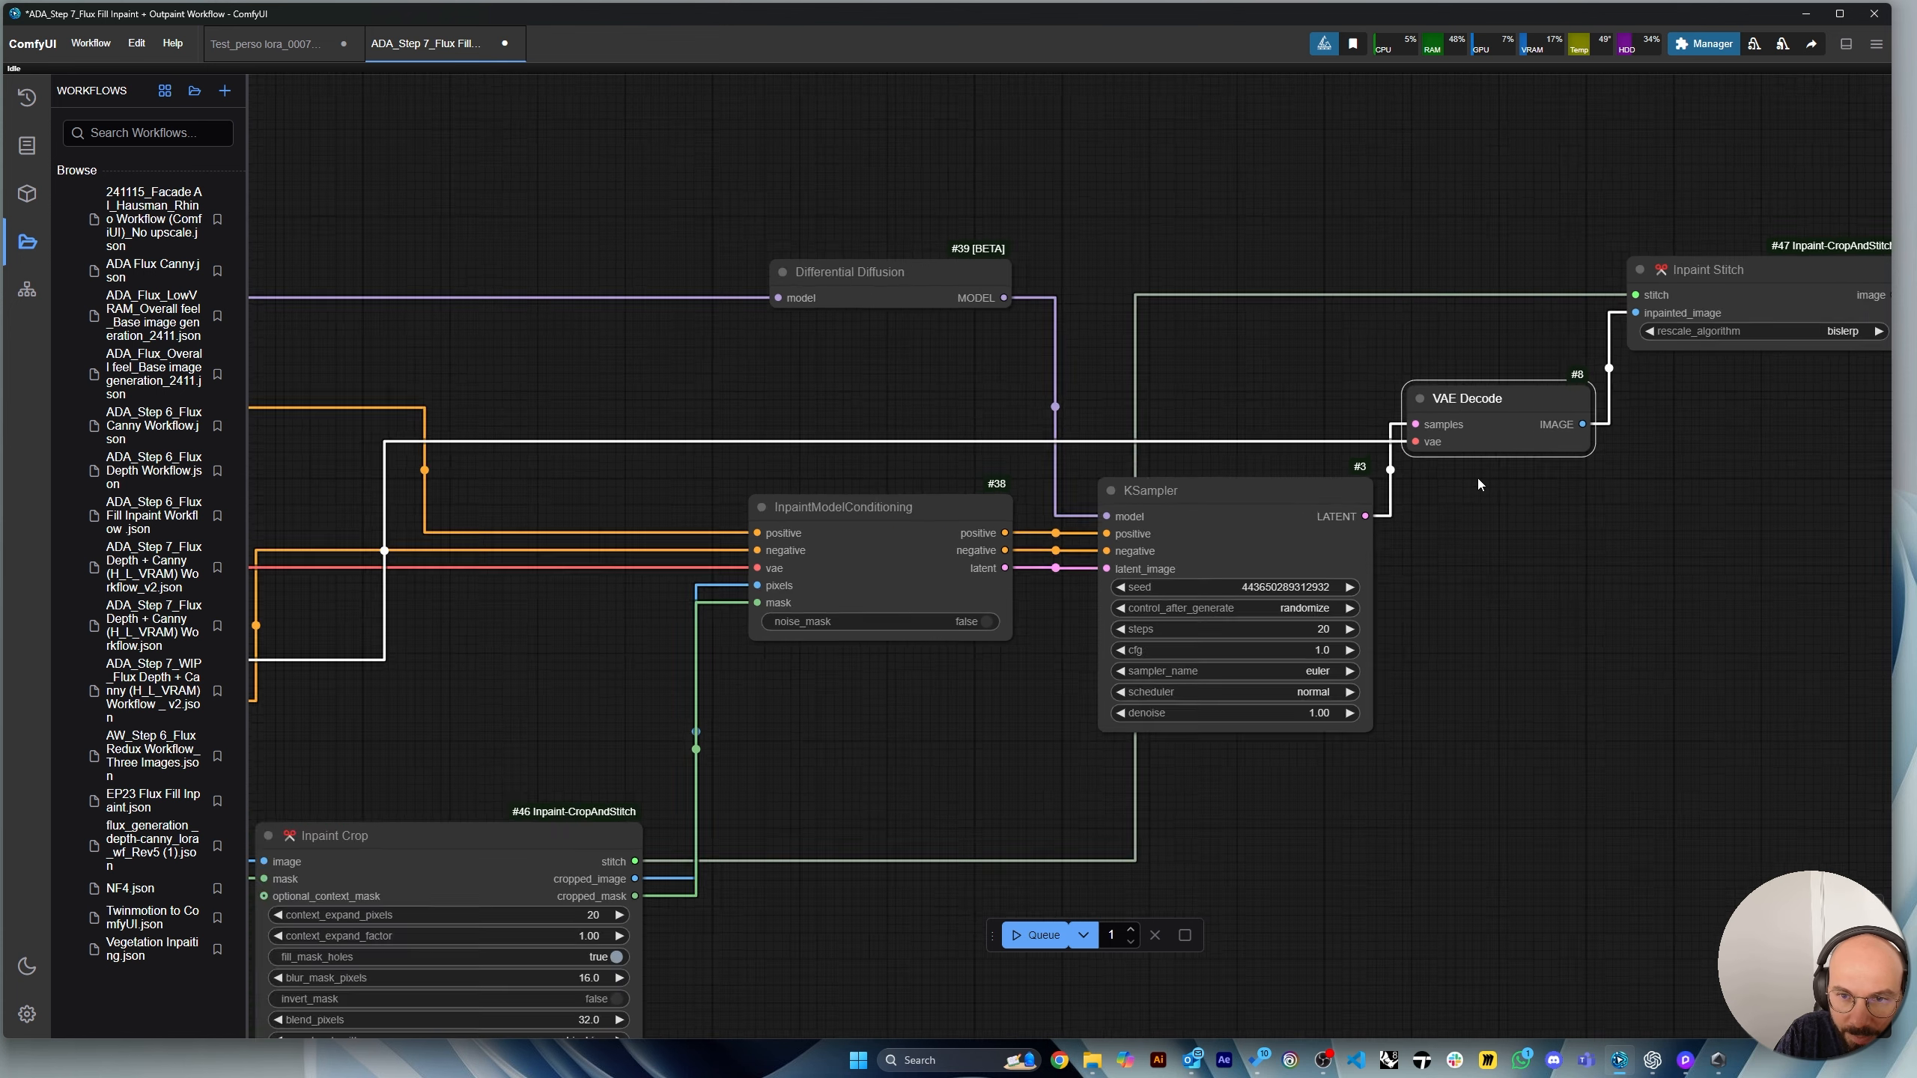
{"action": "scroll", "coordinate": [1594, 480], "scroll_direction": "down", "scroll_amount": 6}
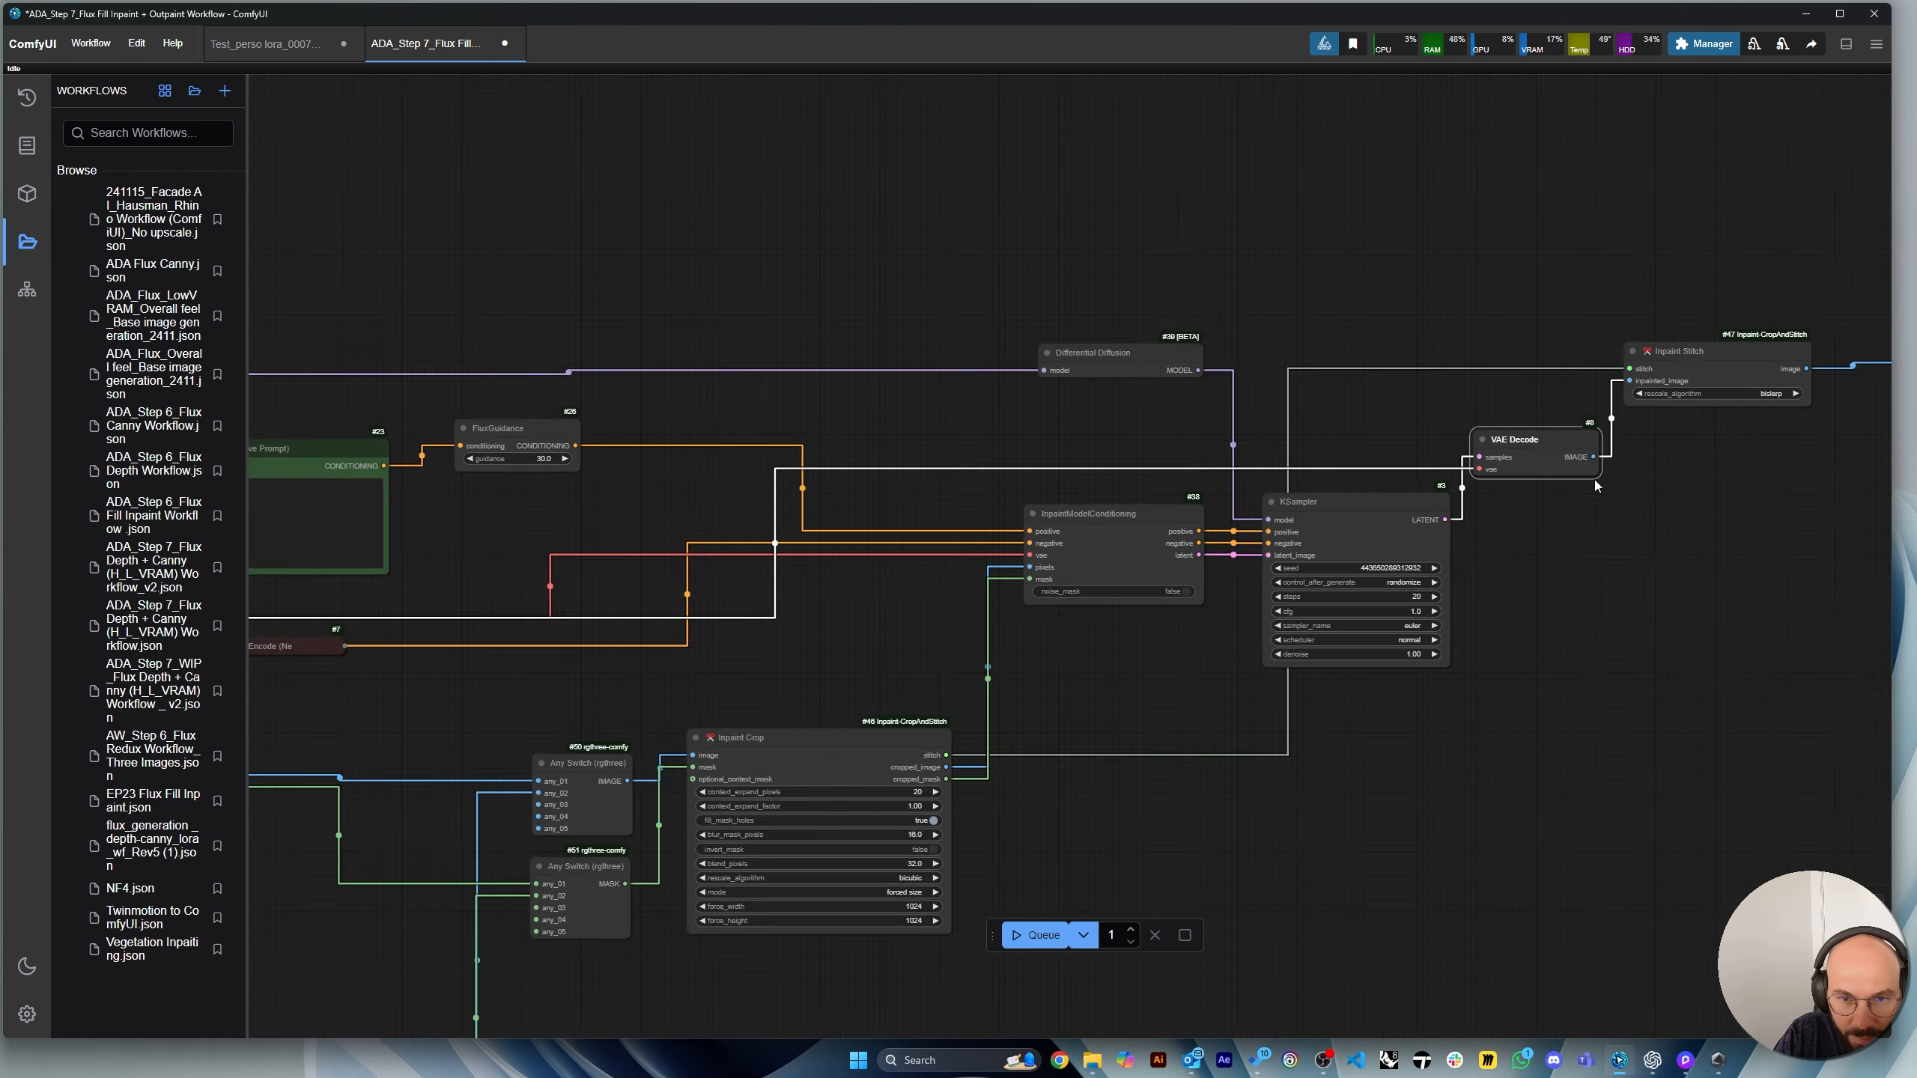
Select the Load VAE node and trace its links to VAE Decode and InpaintModelConditioning.
{"action": "scroll", "coordinate": [391, 621], "scroll_direction": "up", "scroll_amount": 4}
{"action": "left_click", "coordinate": [413, 535]}
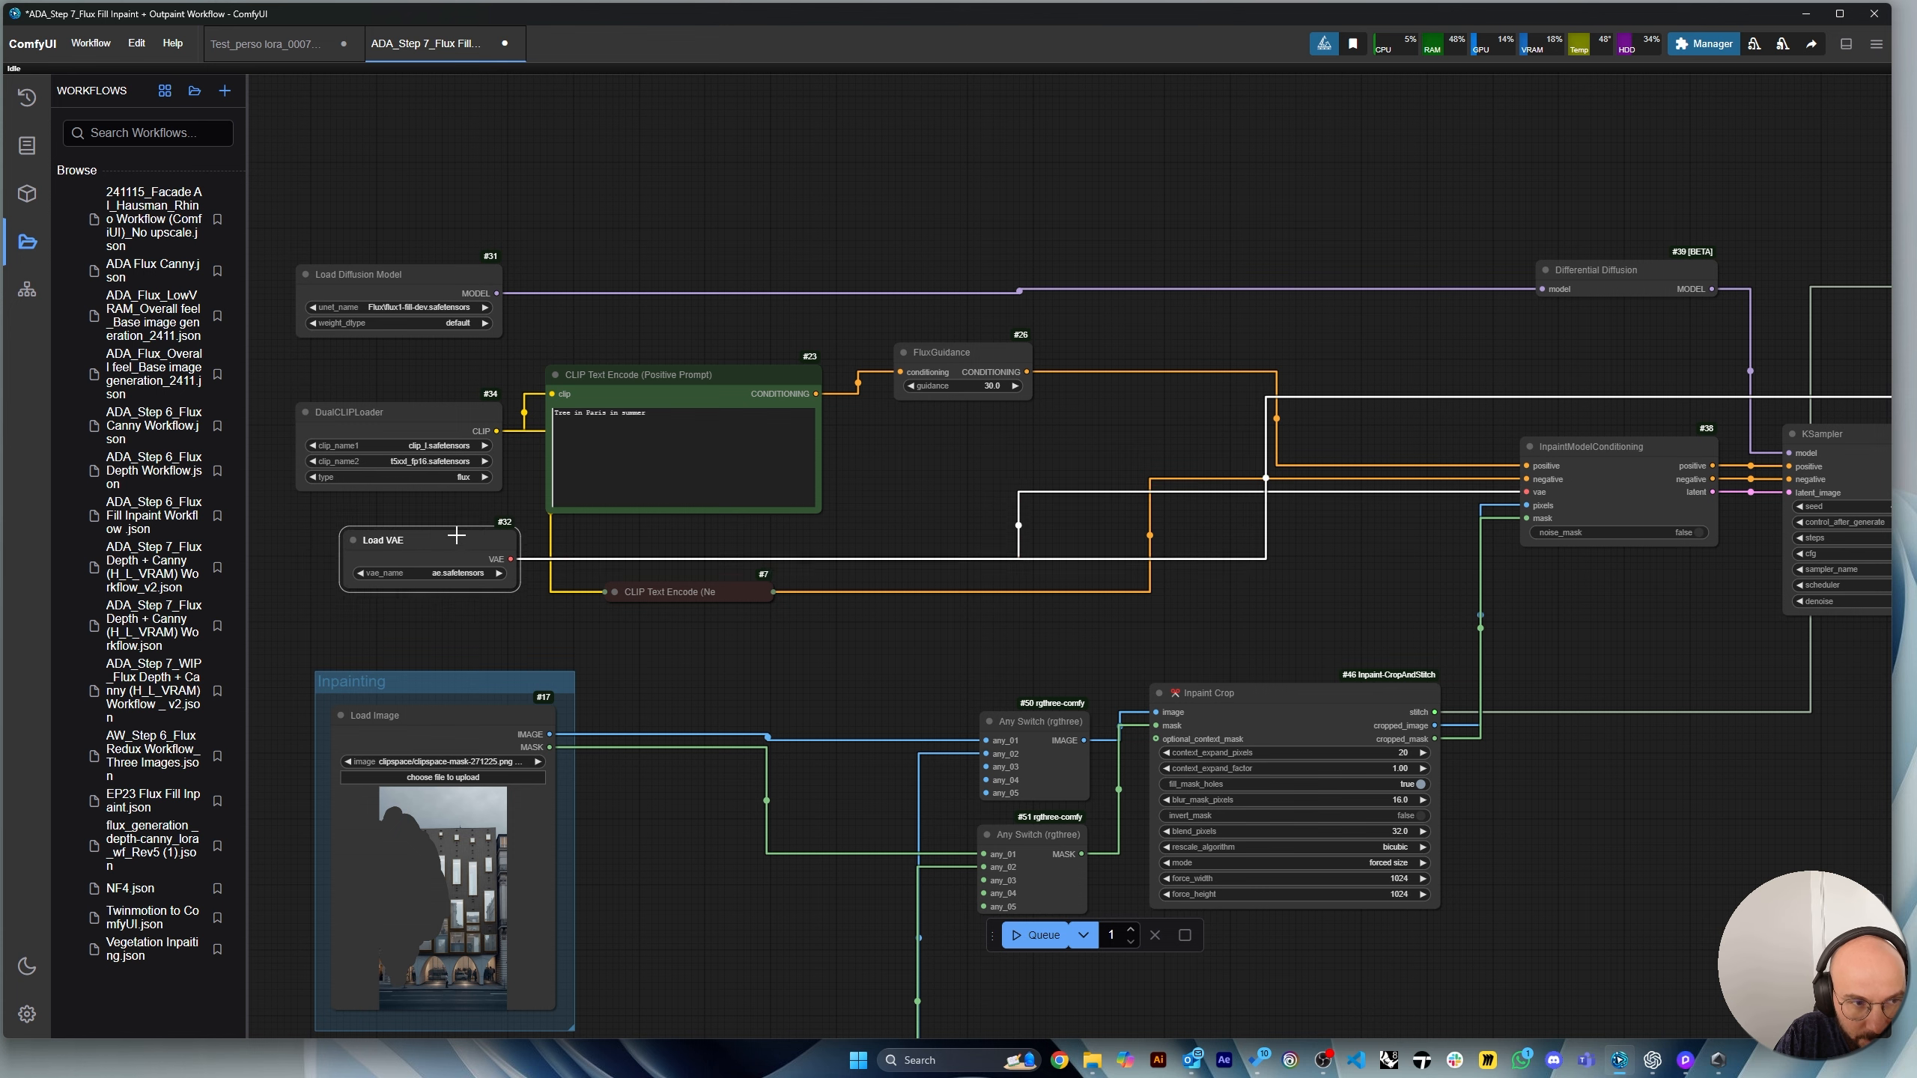
{"action": "scroll", "coordinate": [389, 575], "scroll_direction": "up", "scroll_amount": 4}
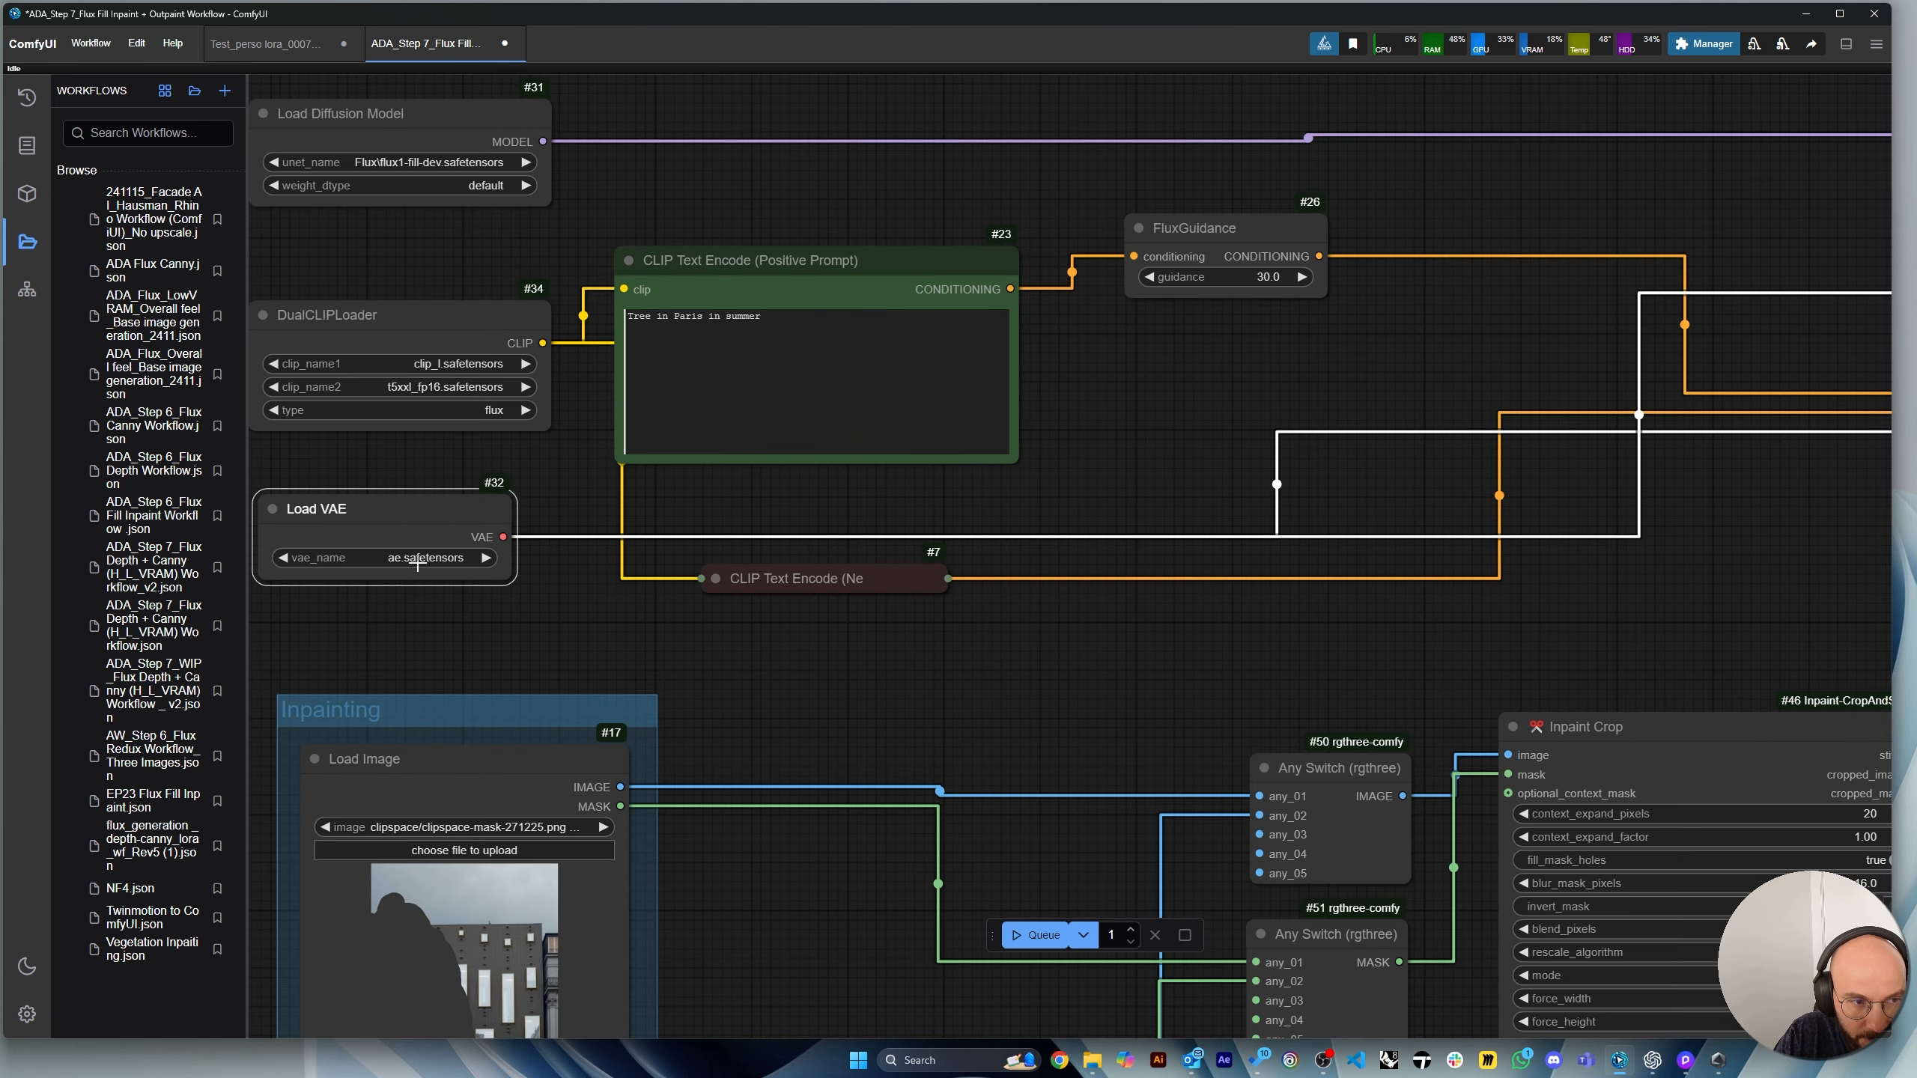
{"action": "scroll", "coordinate": [417, 564], "scroll_direction": "down", "scroll_amount": 5}
{"action": "scroll", "coordinate": [1561, 470], "scroll_direction": "up", "scroll_amount": 5}
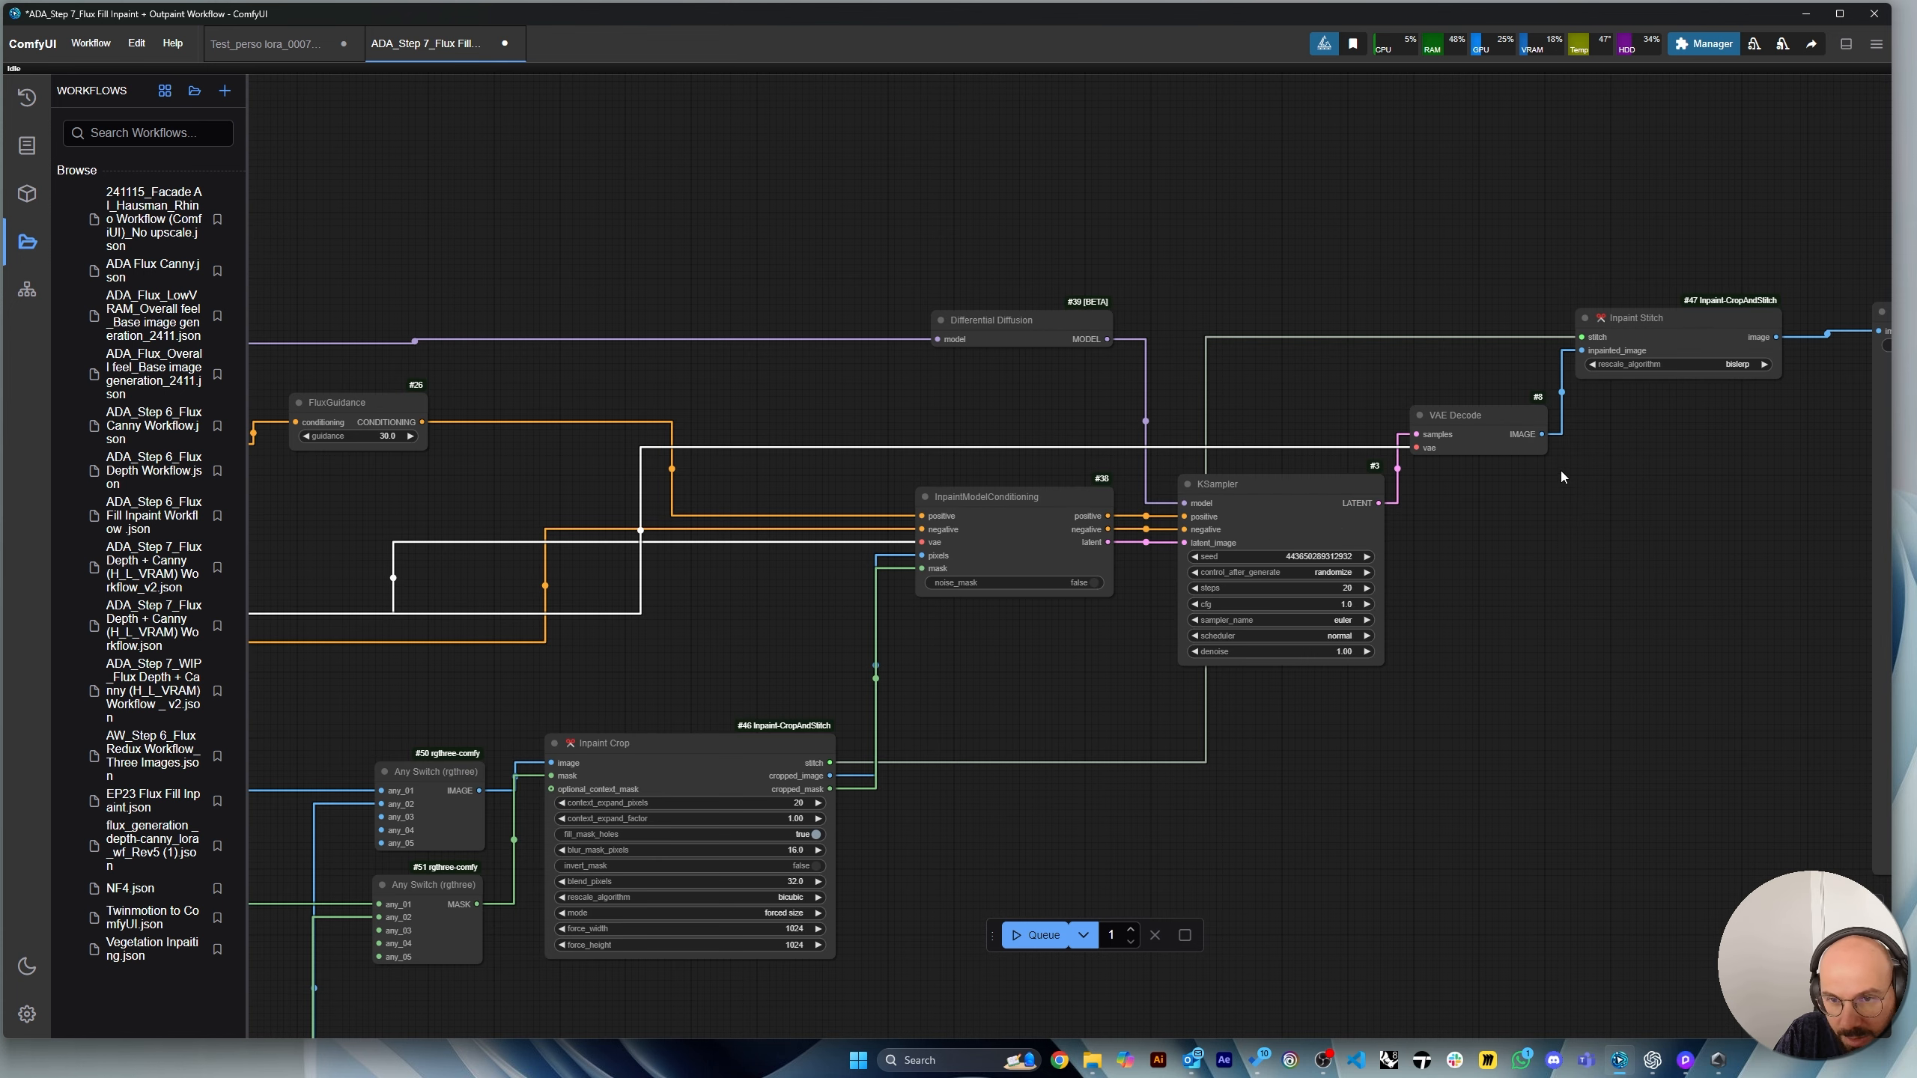
Trace the stitch link between Inpaint Crop and Inpaint Stitch by selecting each of the two nodes.
{"action": "scroll", "coordinate": [950, 479], "scroll_direction": "down", "scroll_amount": 3}
{"action": "scroll", "coordinate": [1553, 295], "scroll_direction": "up", "scroll_amount": 2}
{"action": "left_click", "coordinate": [1553, 295]}
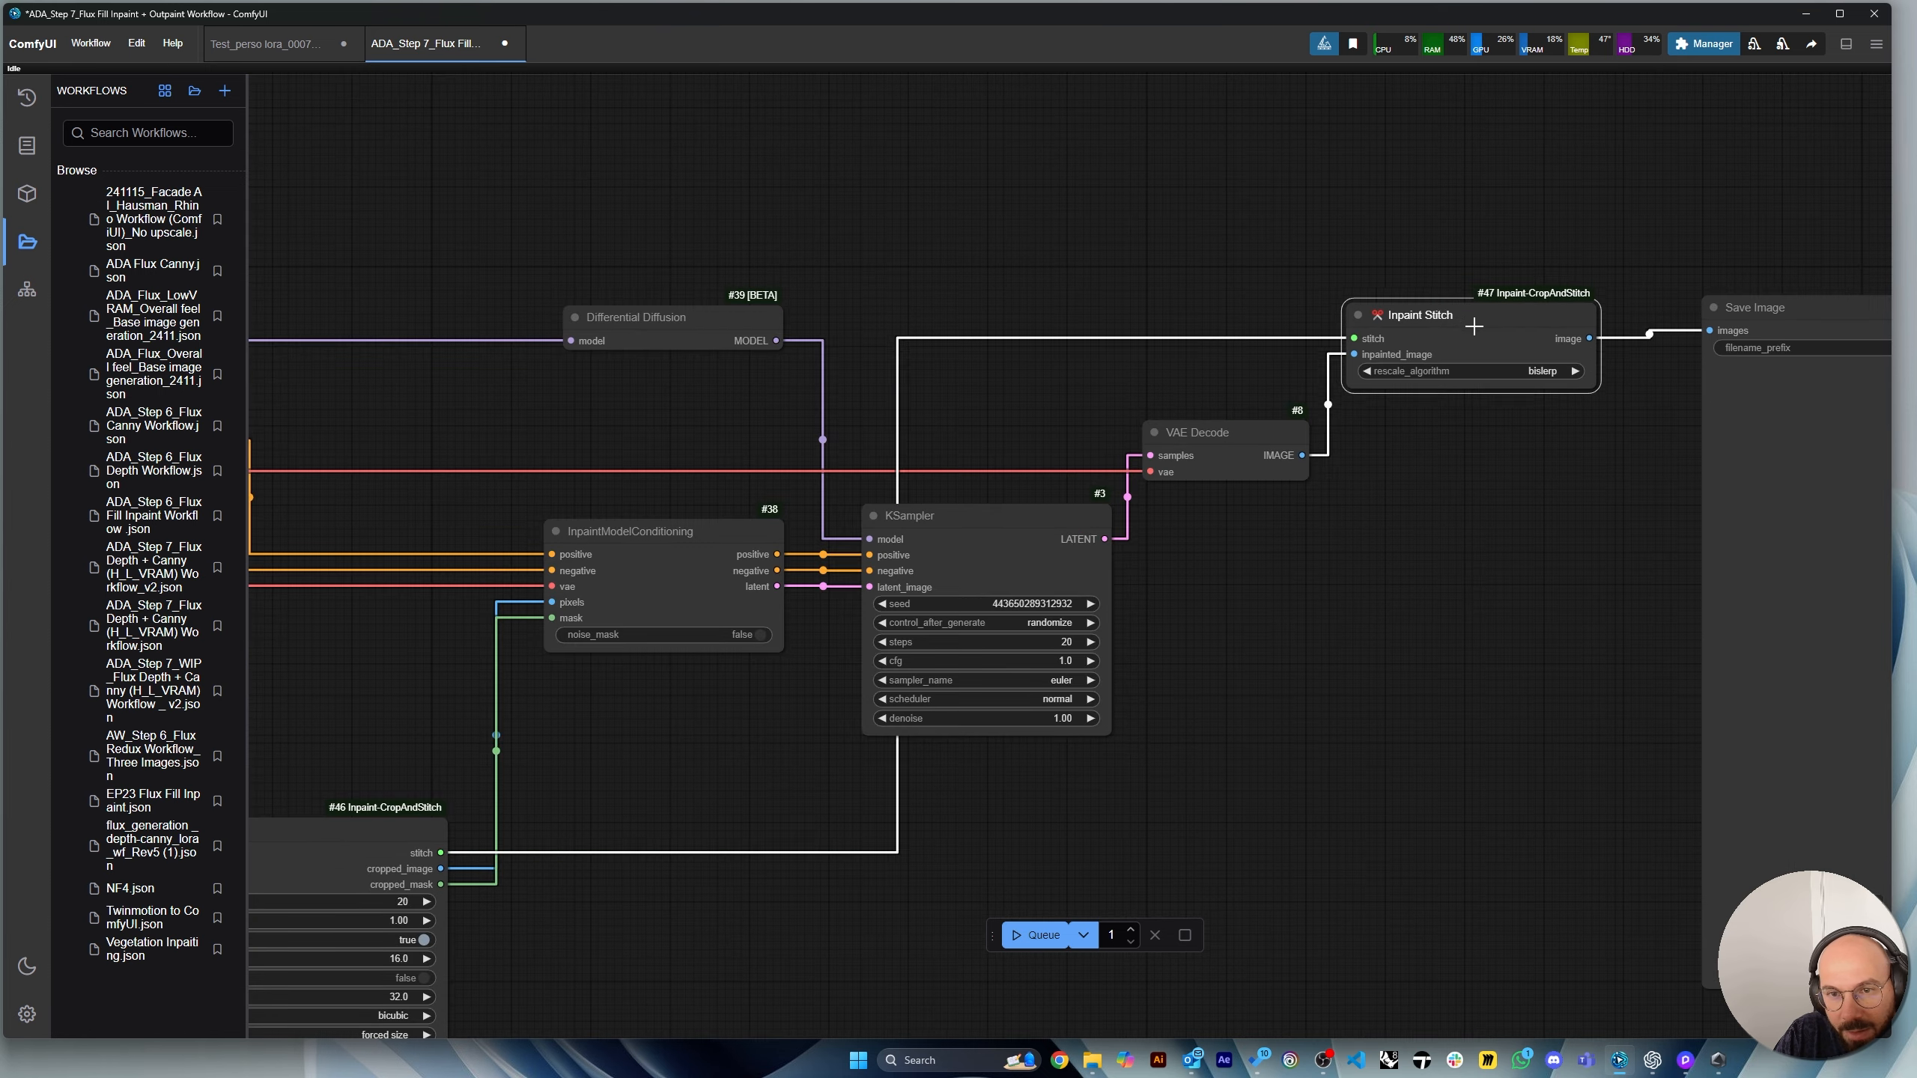
{"action": "scroll", "coordinate": [1554, 302], "scroll_direction": "down", "scroll_amount": 2}
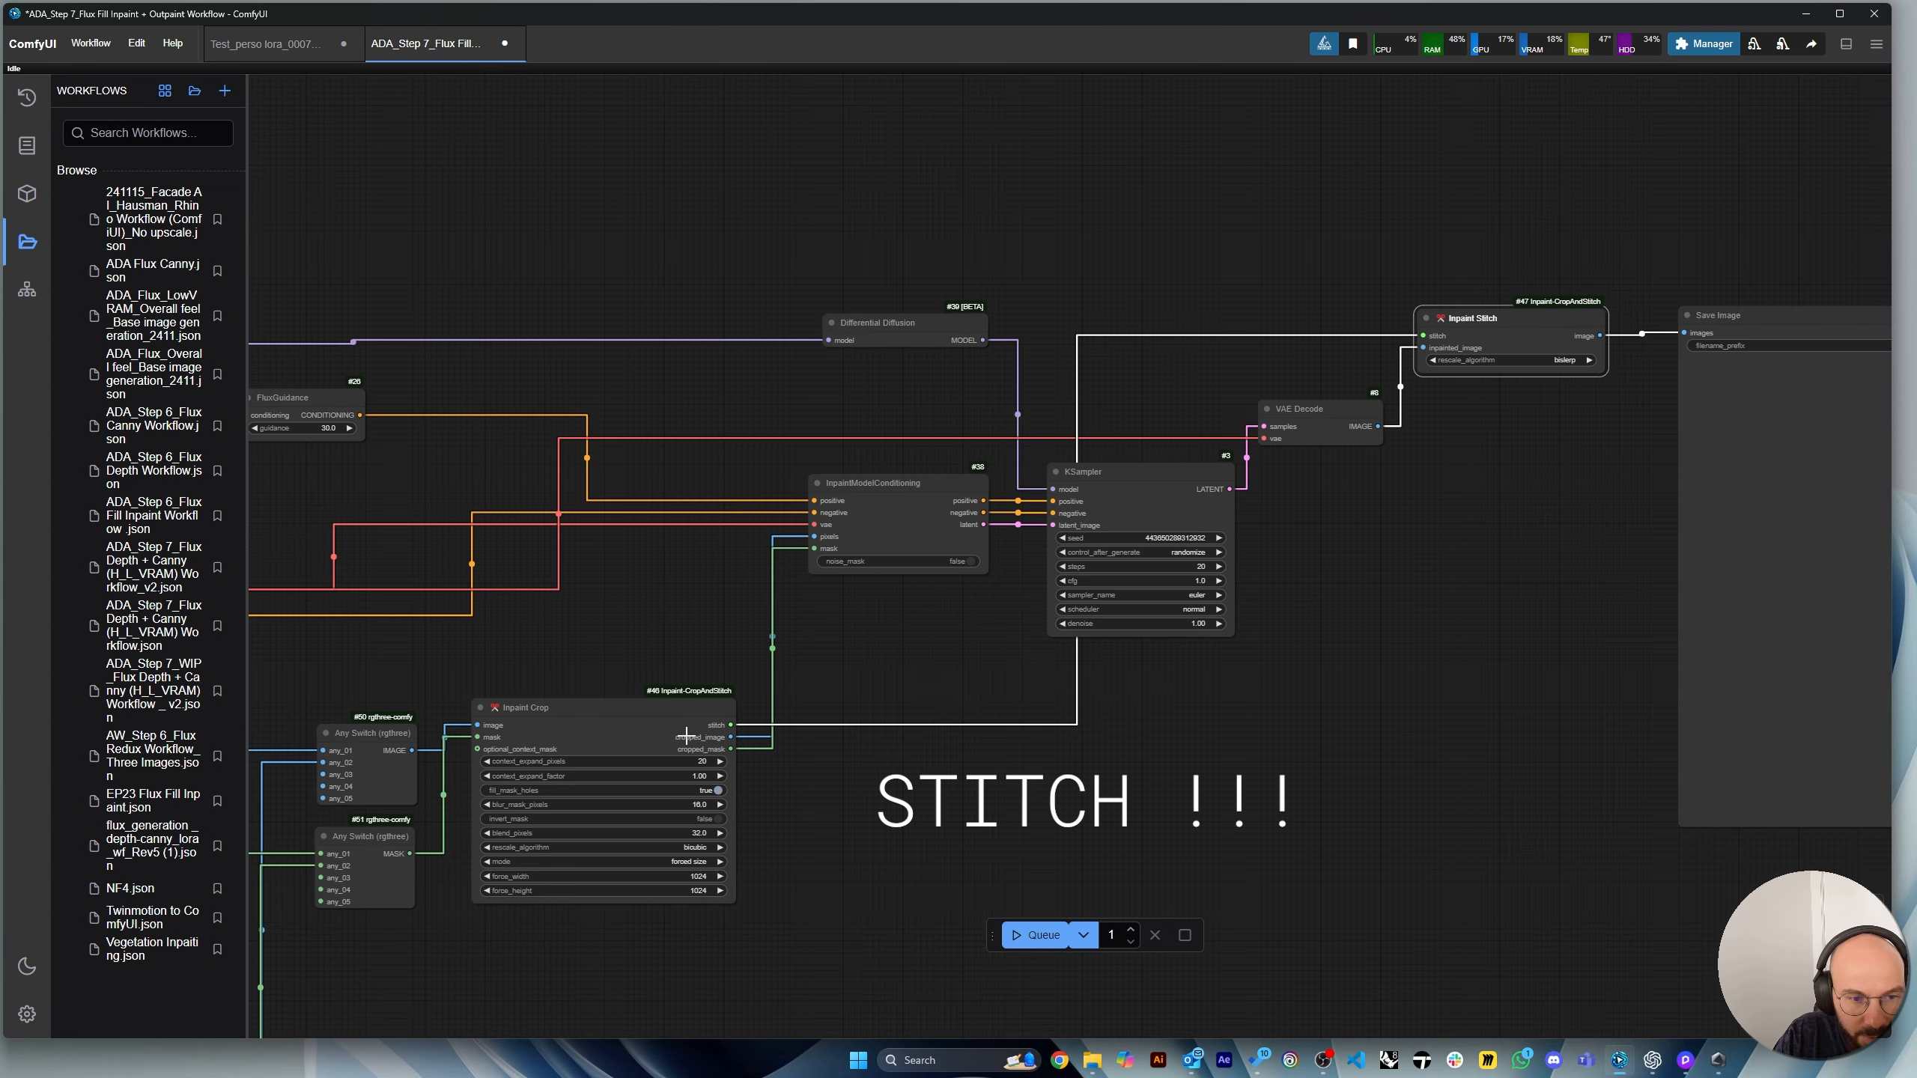
{"action": "left_click", "coordinate": [569, 728]}
{"action": "scroll", "coordinate": [569, 728], "scroll_direction": "up", "scroll_amount": 5}
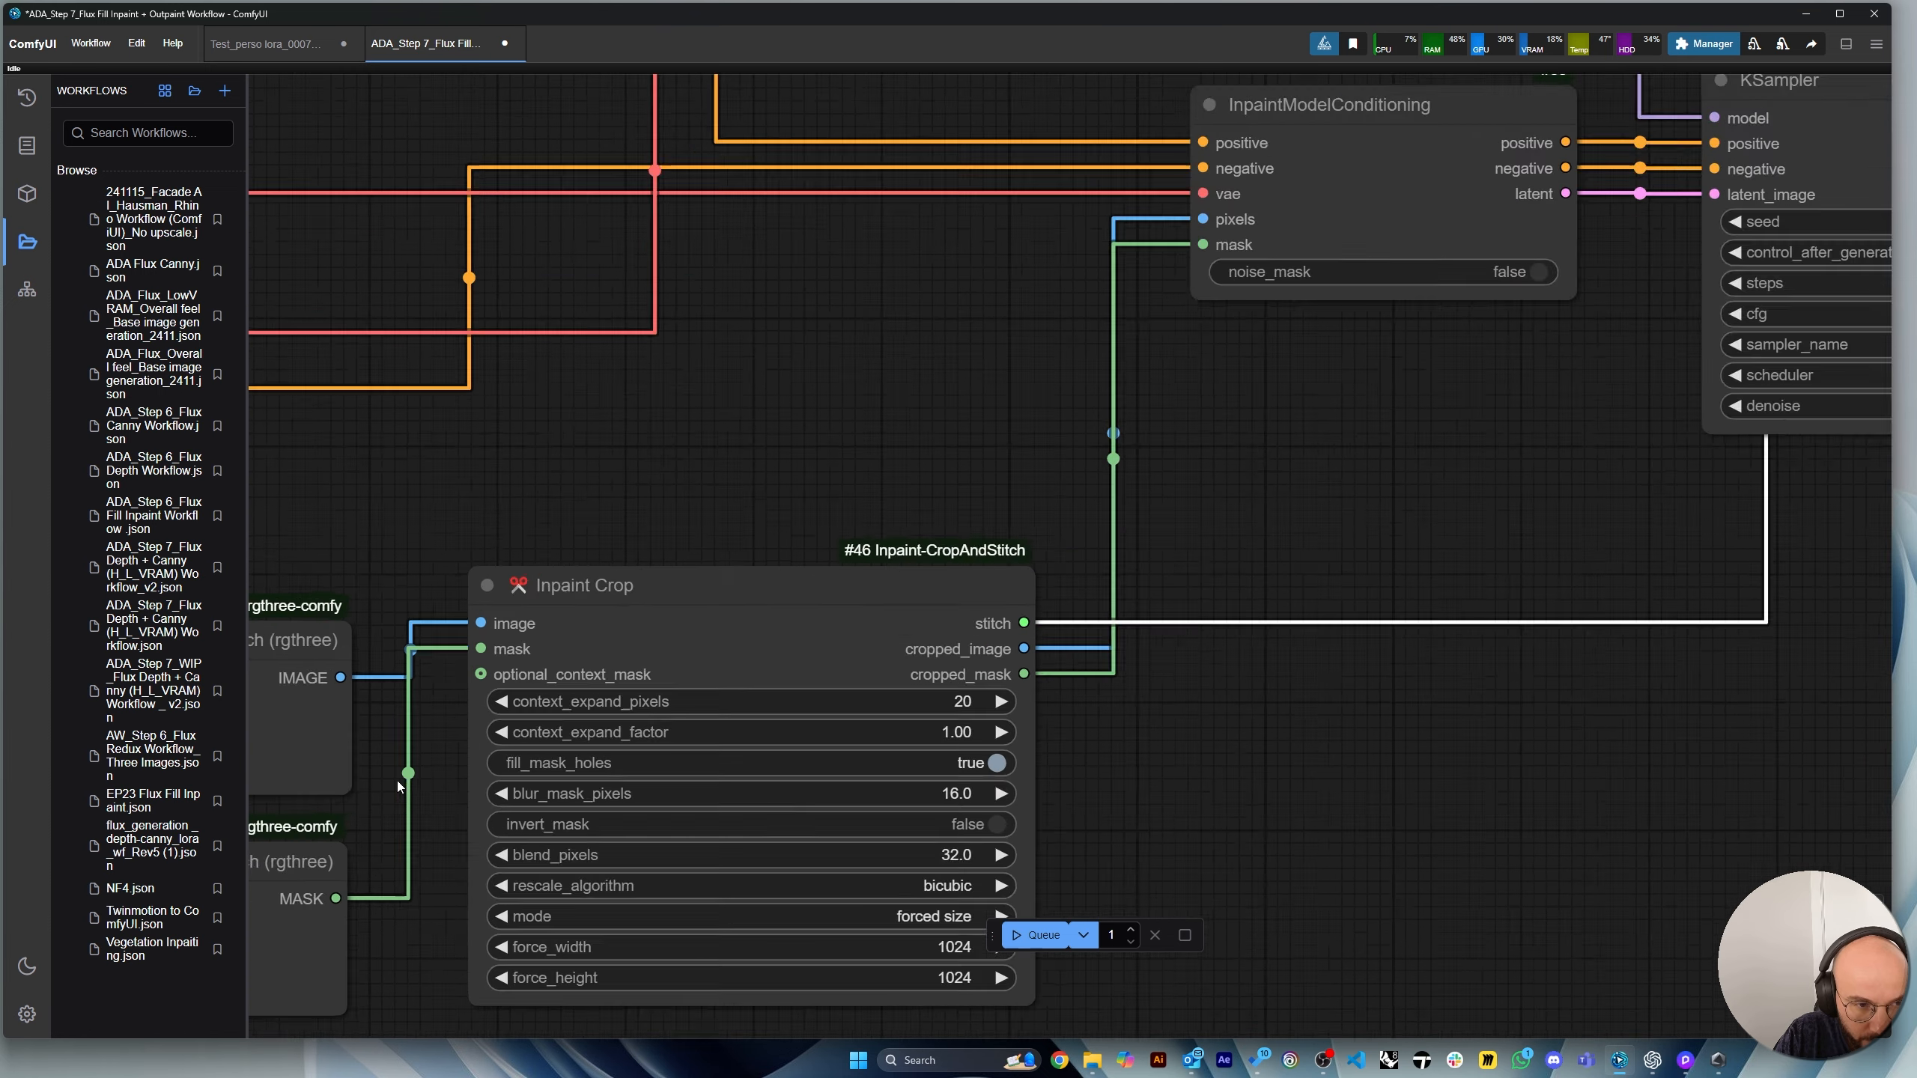
{"action": "scroll", "coordinate": [652, 510], "scroll_direction": "down", "scroll_amount": 3}
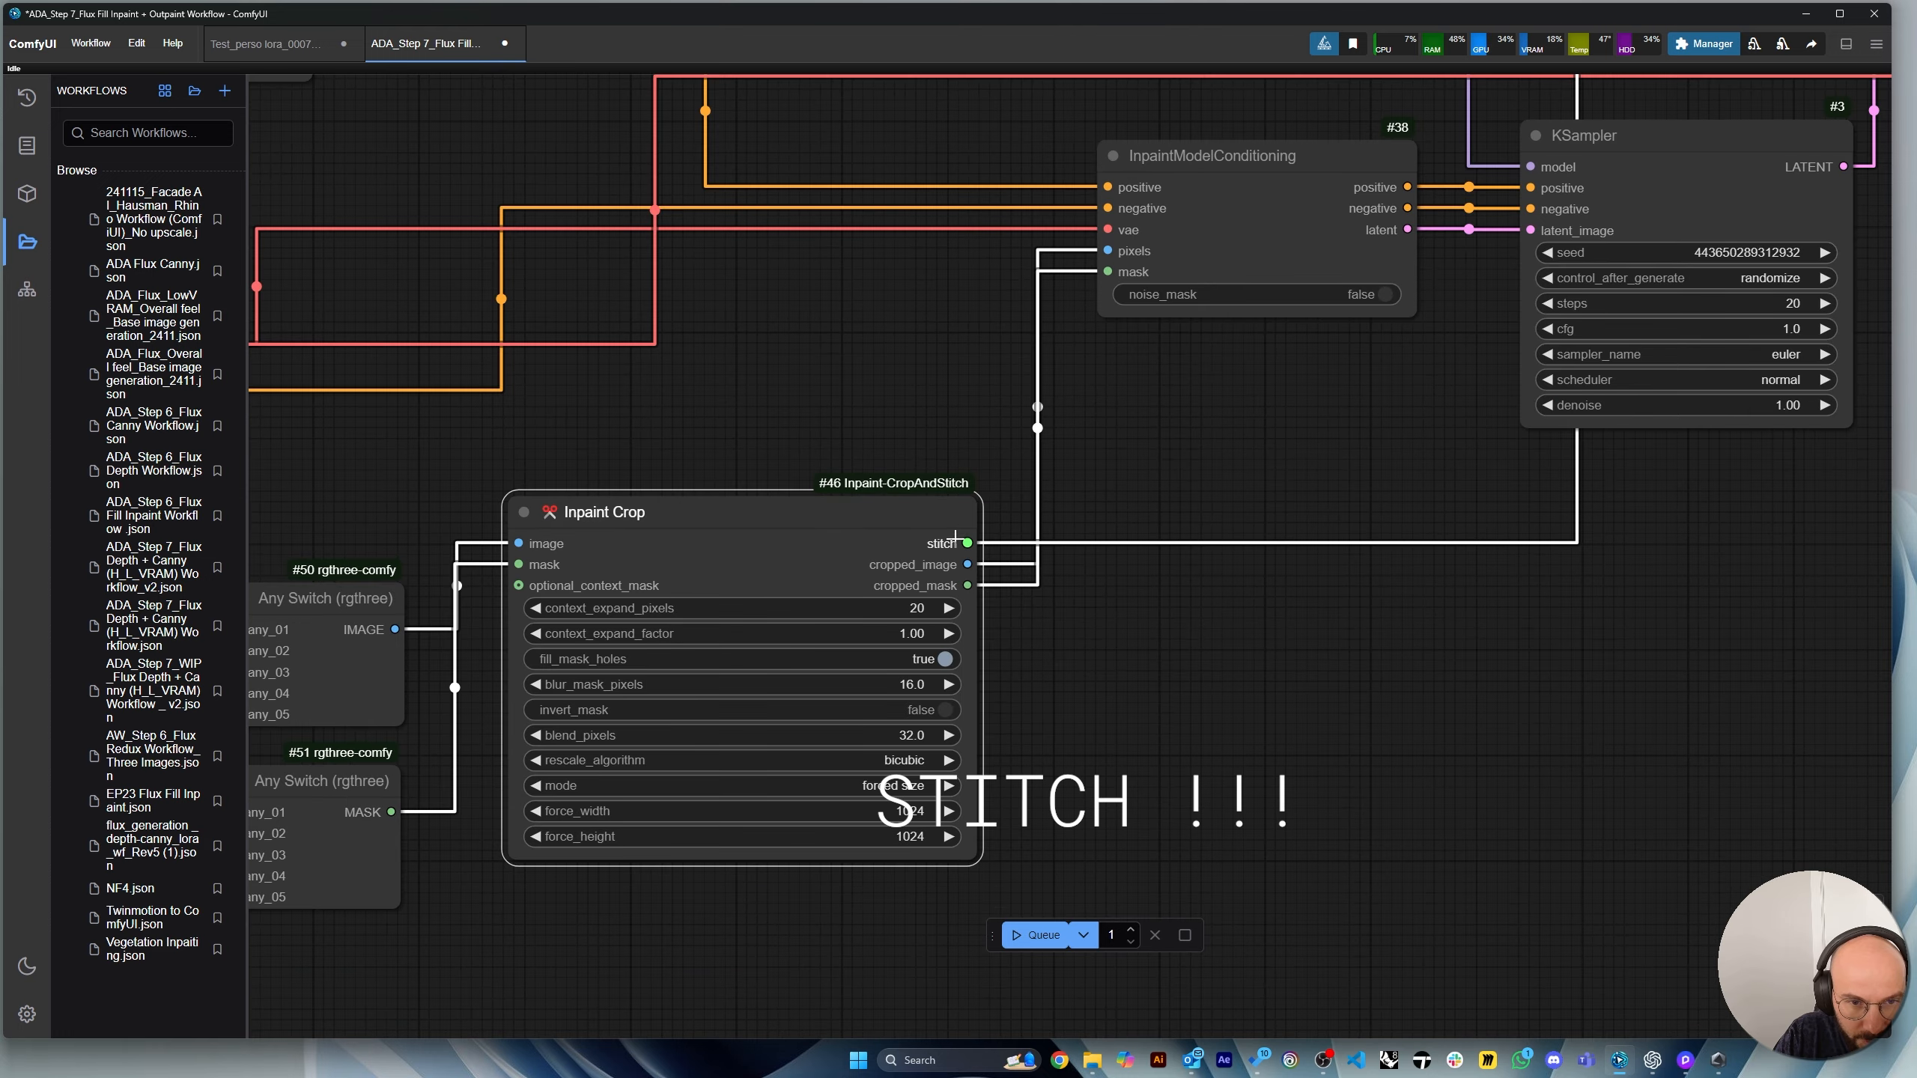
{"action": "scroll", "coordinate": [583, 747], "scroll_direction": "down", "scroll_amount": 2}
{"action": "scroll", "coordinate": [1426, 408], "scroll_direction": "up", "scroll_amount": 3}
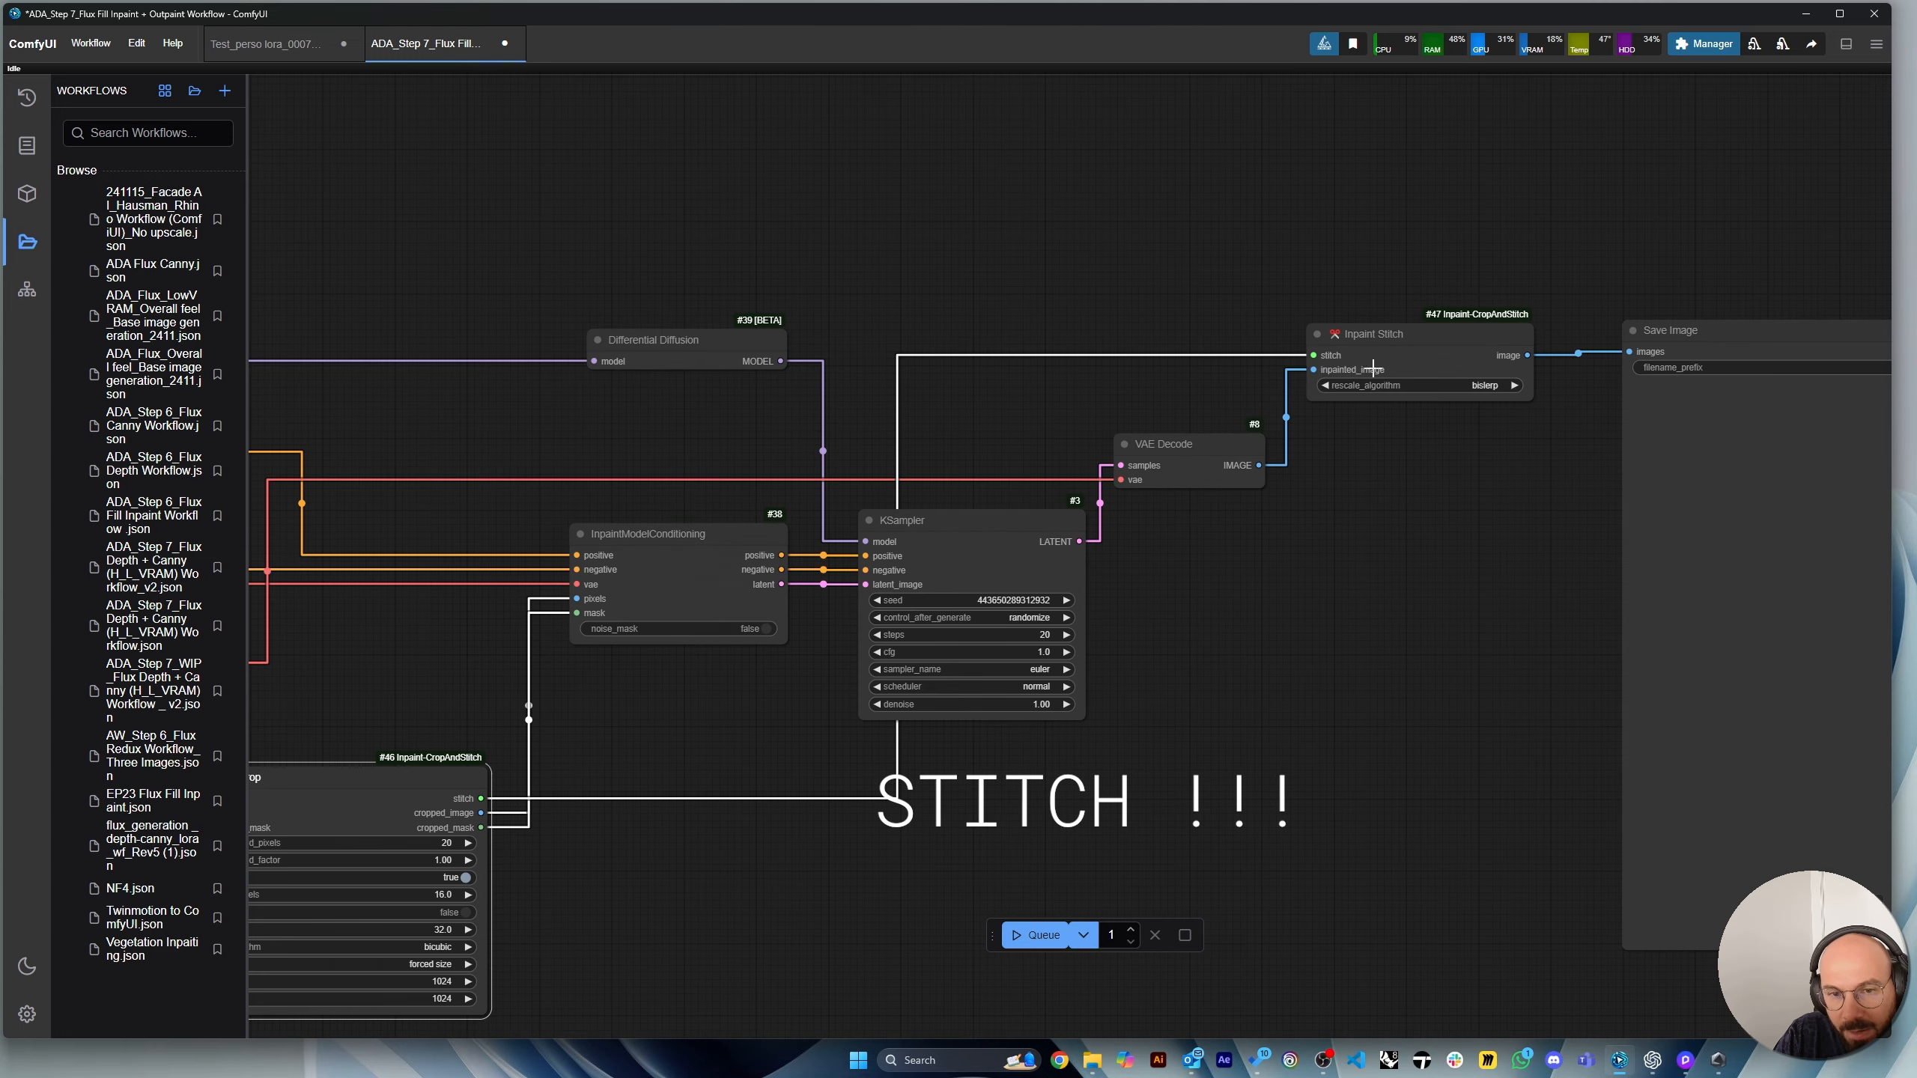
Move the Inpaint Stitch node slightly so its image output lines up with the Save Image input.
{"action": "scroll", "coordinate": [1634, 419], "scroll_direction": "up", "scroll_amount": 2}
{"action": "left_click", "coordinate": [1403, 291]}
{"action": "left_click_drag", "start_coordinate": [1403, 290], "coordinate": [1399, 307]}
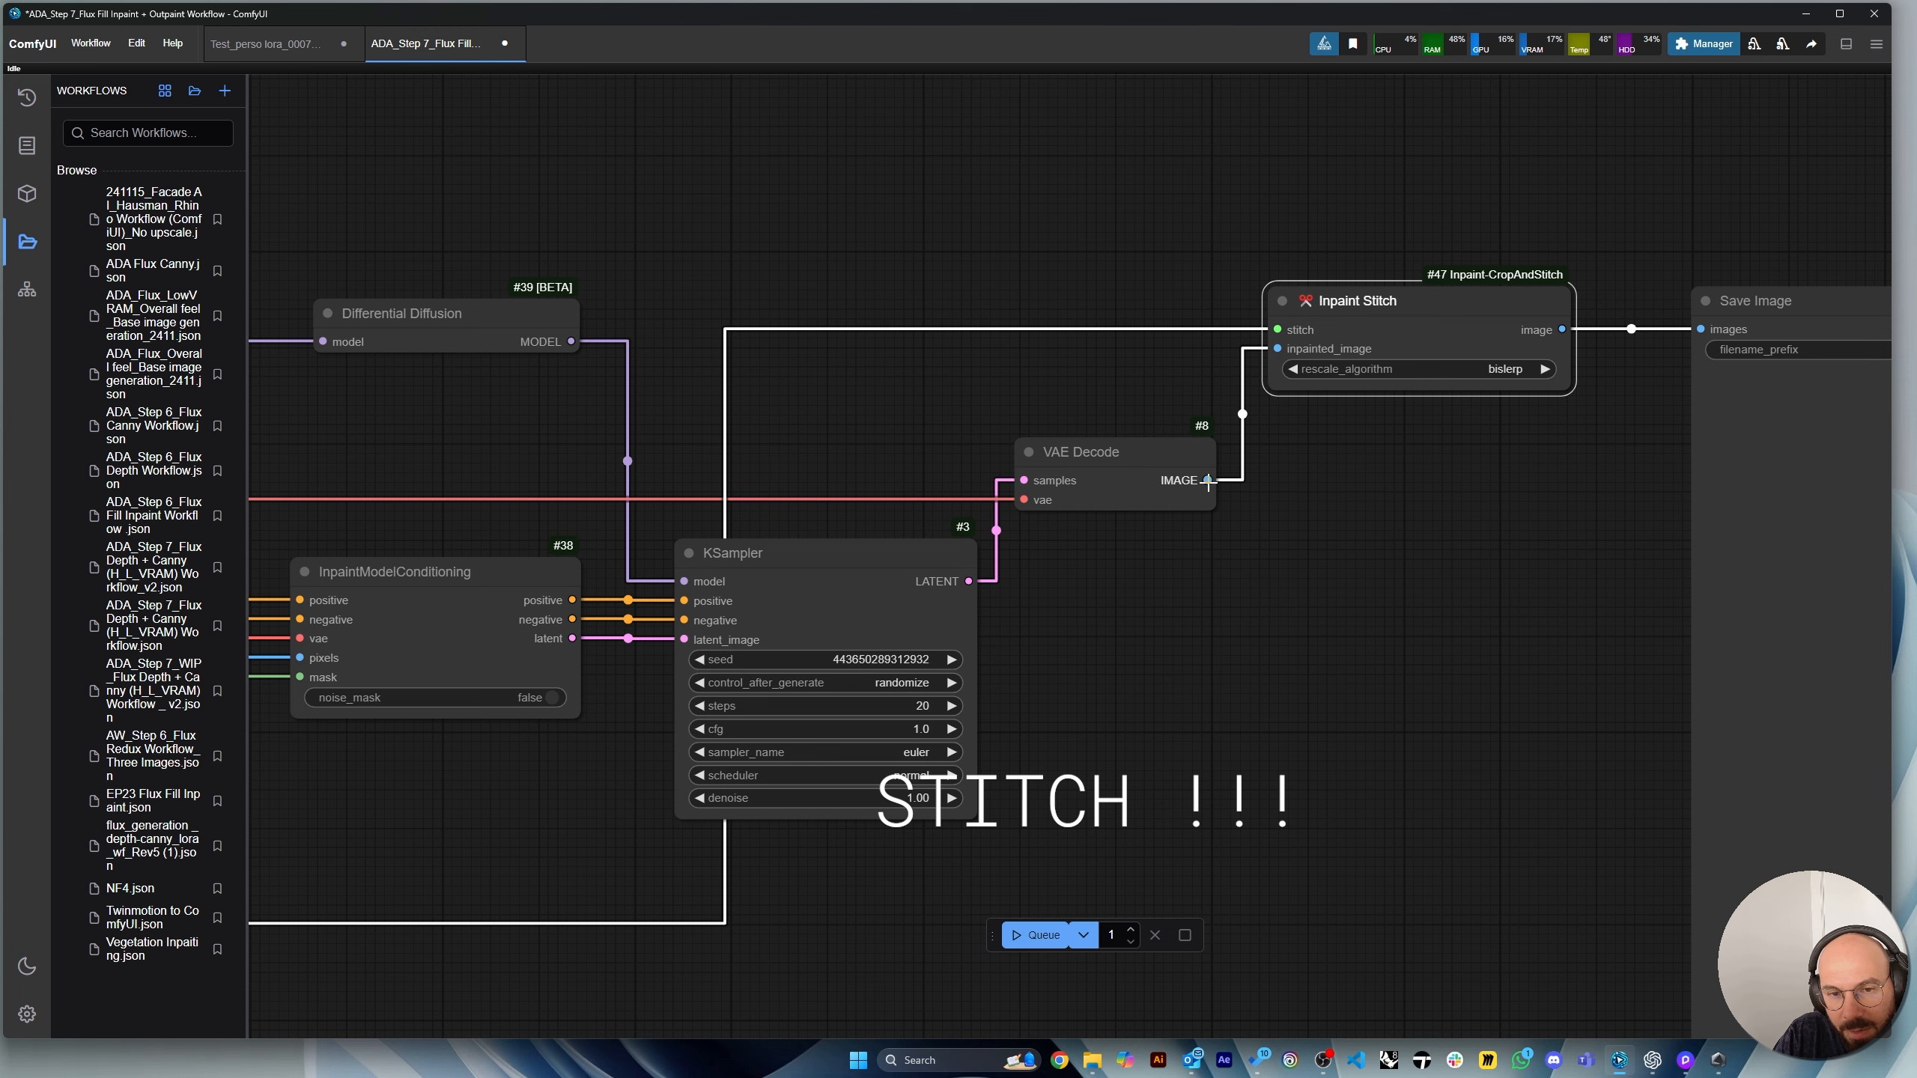
{"action": "scroll", "coordinate": [1056, 508], "scroll_direction": "down", "scroll_amount": 3}
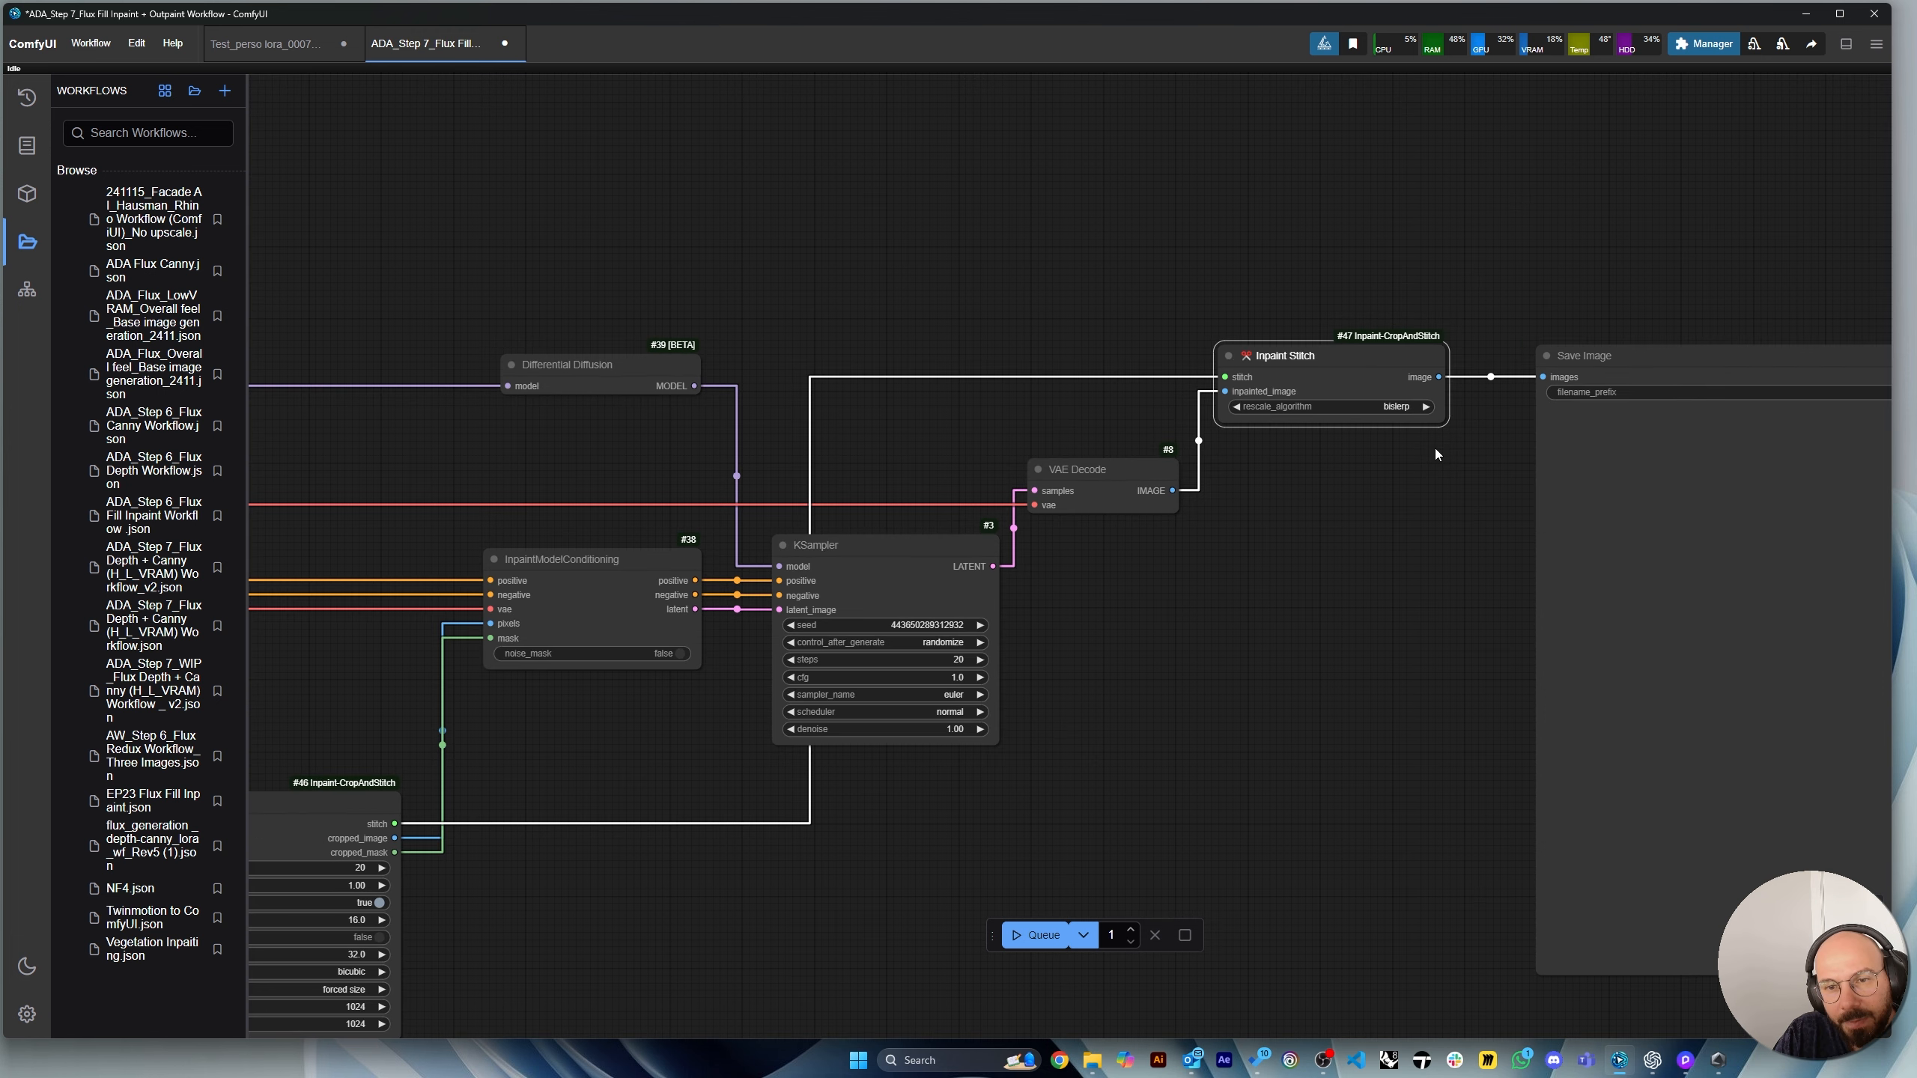
Look through the rescale_algorithm options of the Inpaint Stitch node and close the list.
{"action": "scroll", "coordinate": [1450, 467], "scroll_direction": "up", "scroll_amount": 8}
{"action": "left_click", "coordinate": [1341, 335]}
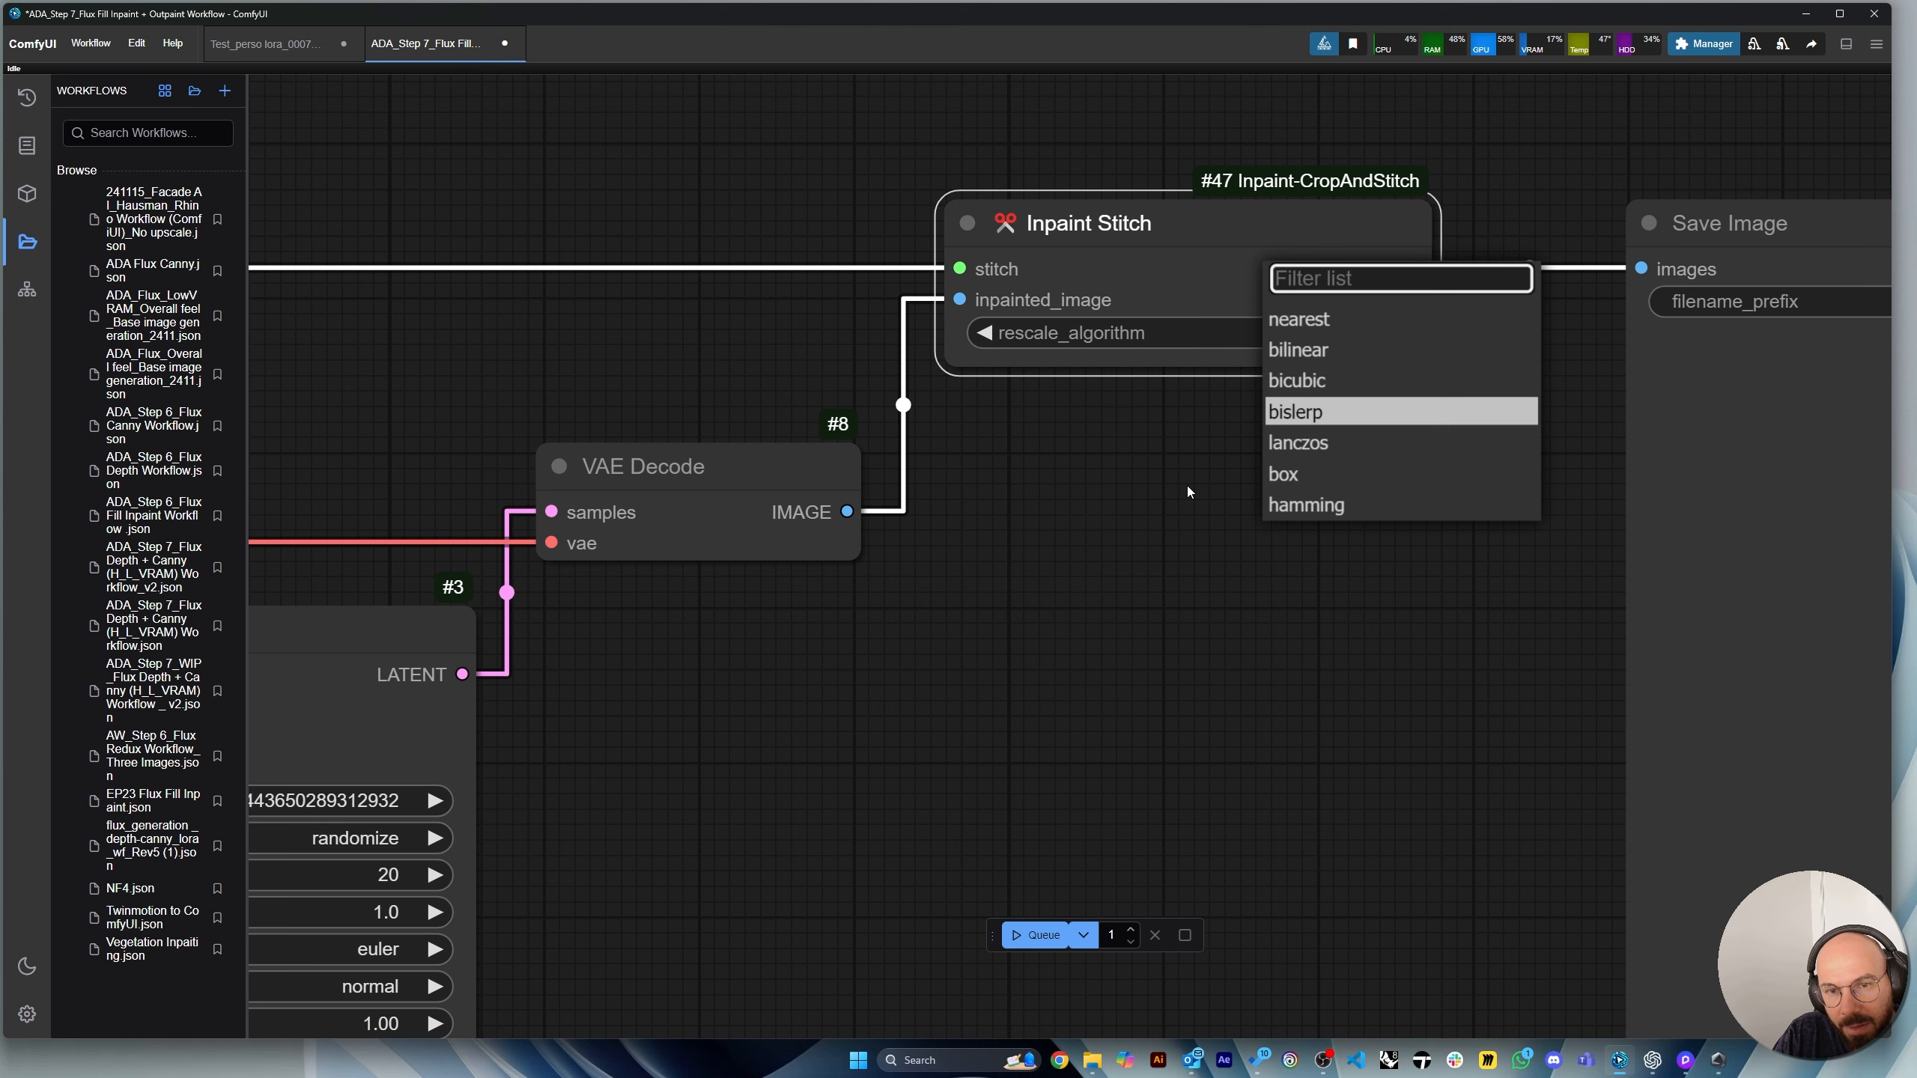
{"action": "left_click", "coordinate": [1210, 423]}
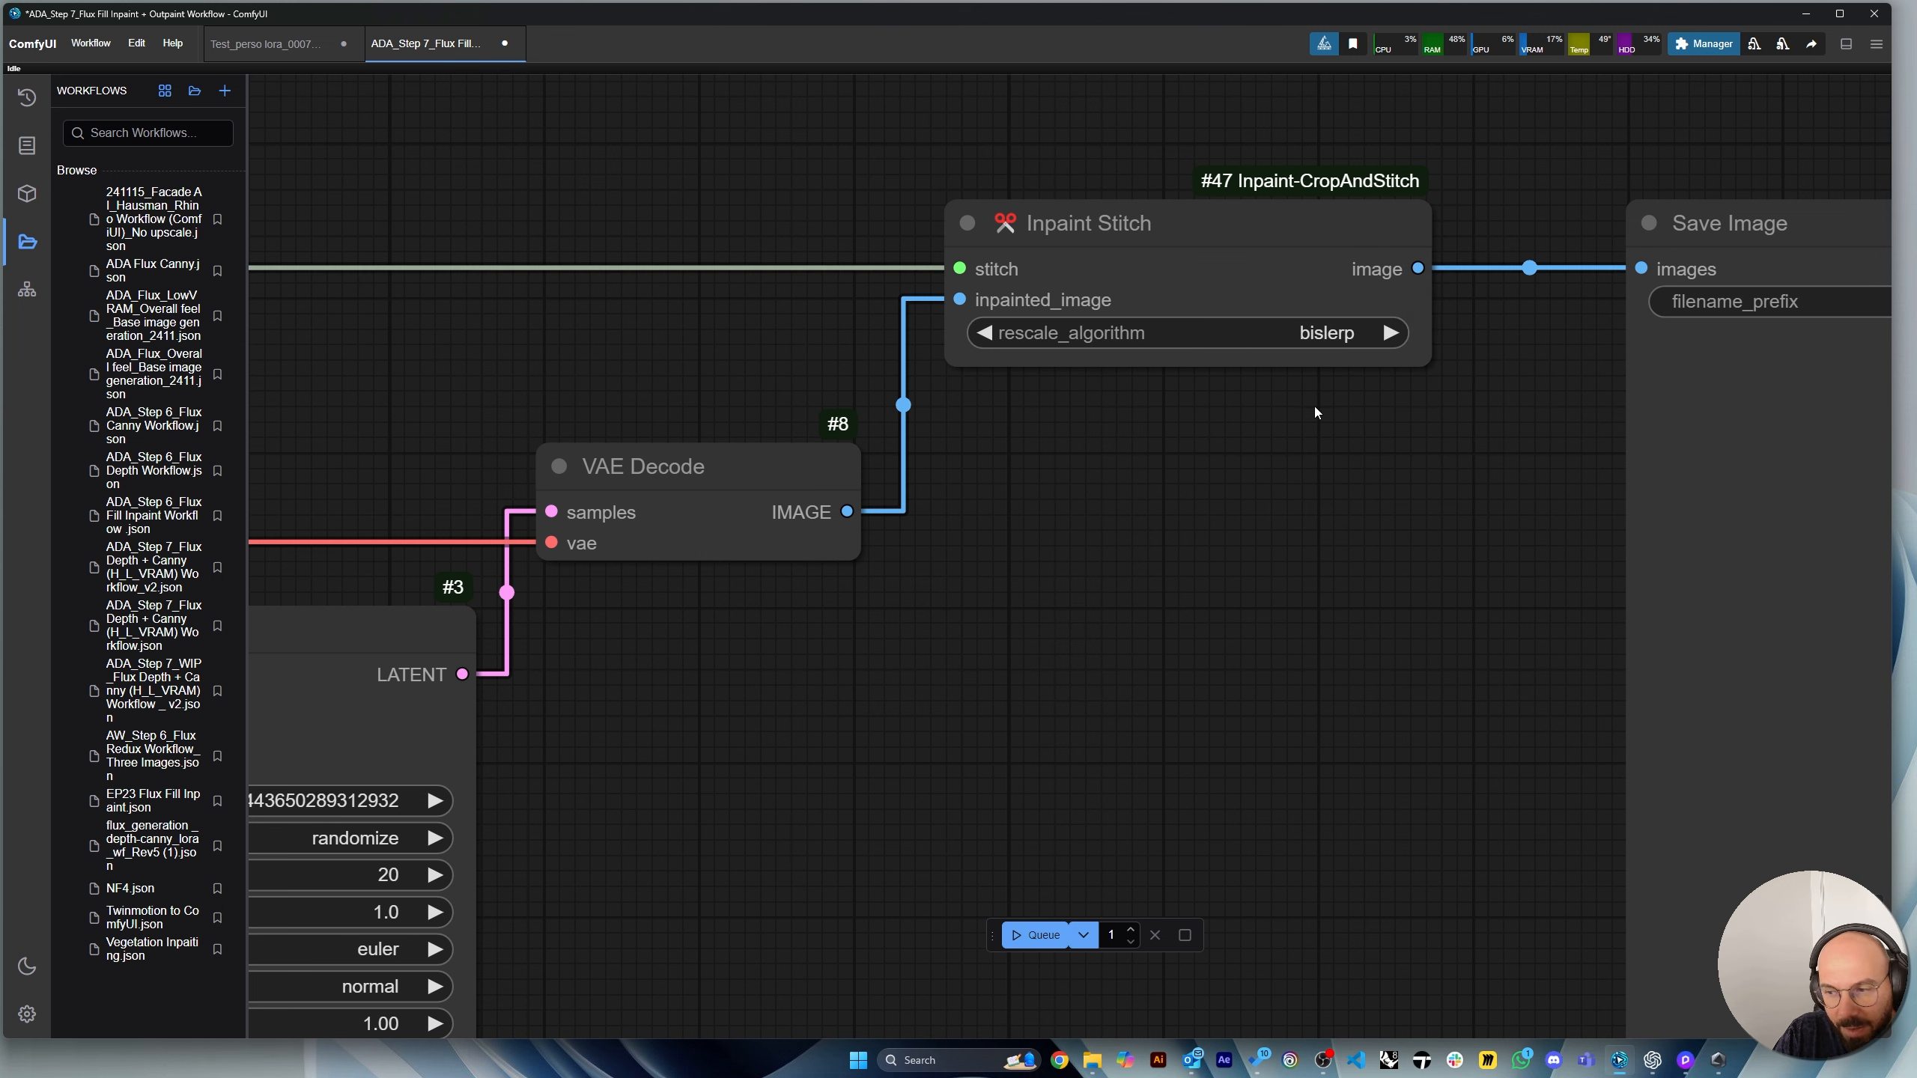
Shift the Save Image node slightly and queue the inpainting workflow once.
{"action": "scroll", "coordinate": [1162, 470], "scroll_direction": "down", "scroll_amount": 4}
{"action": "scroll", "coordinate": [1110, 480], "scroll_direction": "down", "scroll_amount": 7}
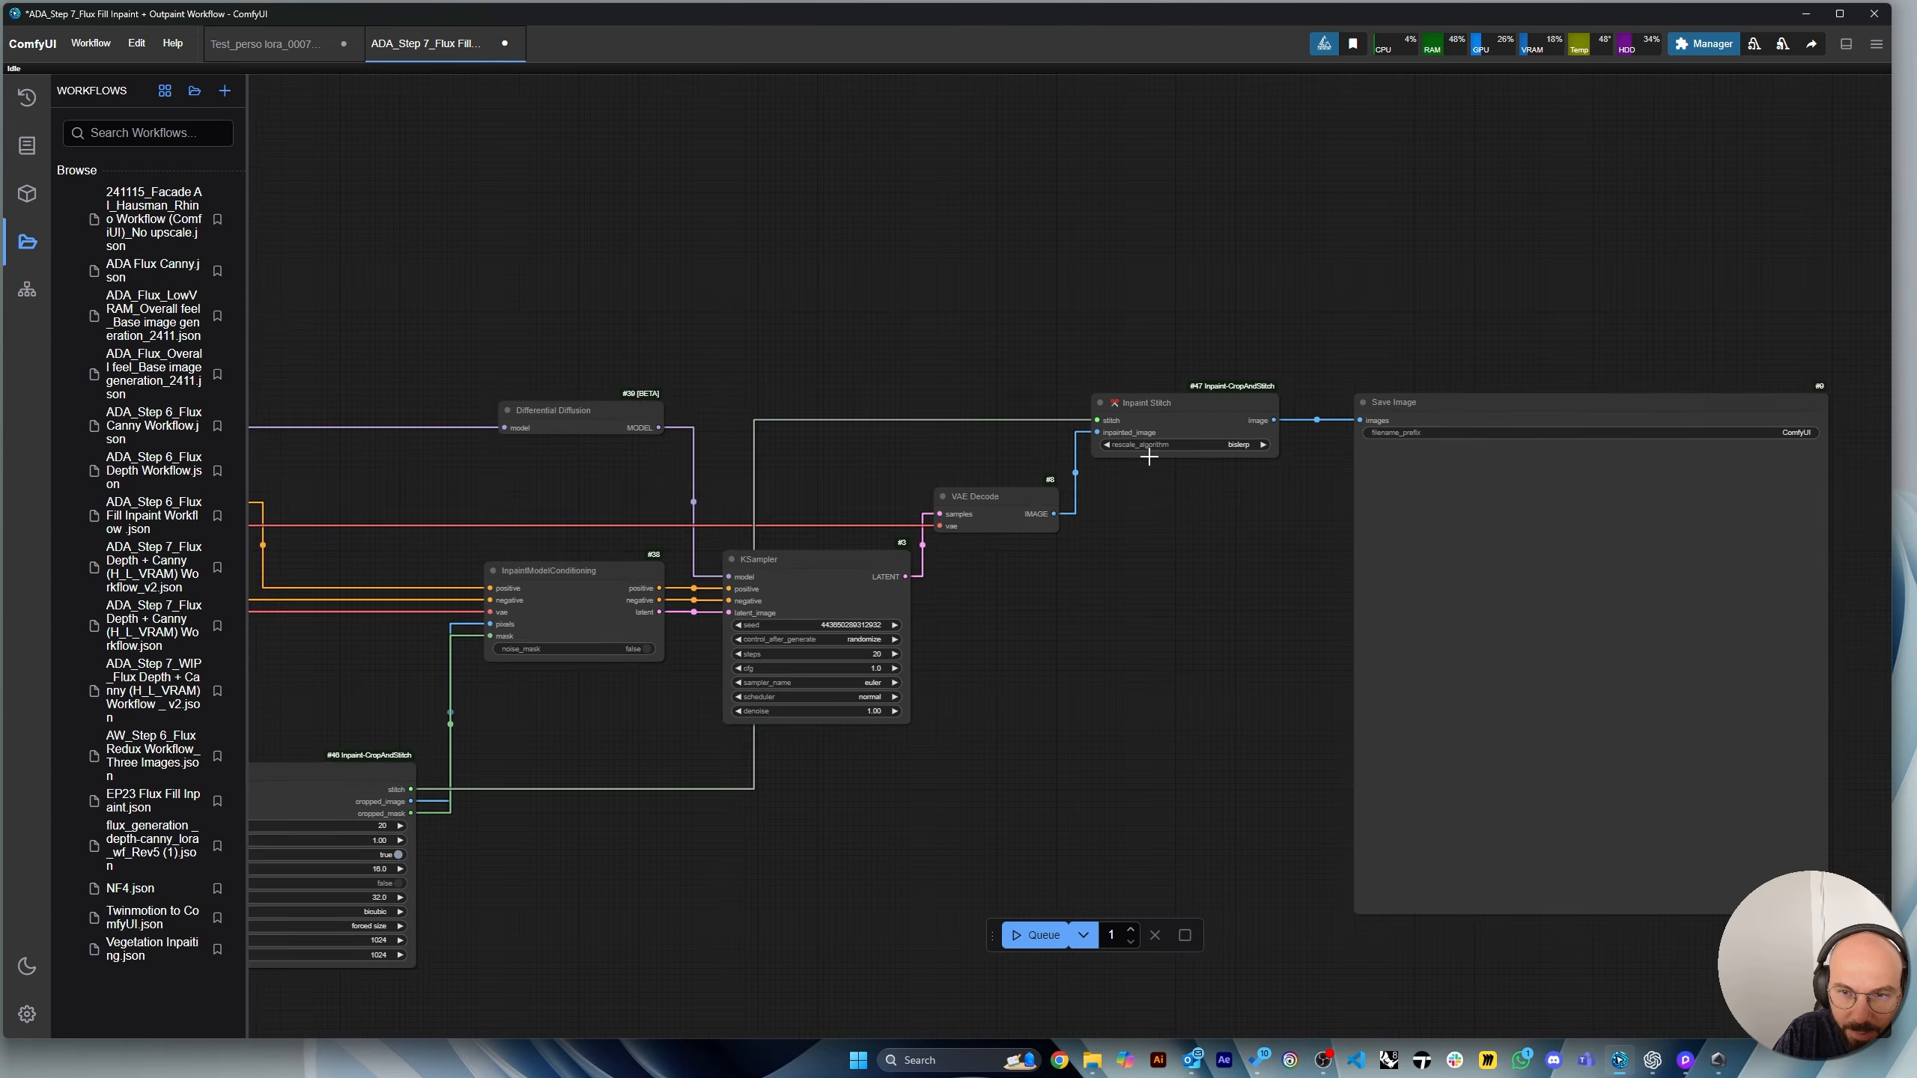
{"action": "left_click_drag", "start_coordinate": [1455, 424], "coordinate": [1443, 425]}
{"action": "scroll", "coordinate": [1479, 421], "scroll_direction": "down", "scroll_amount": 4}
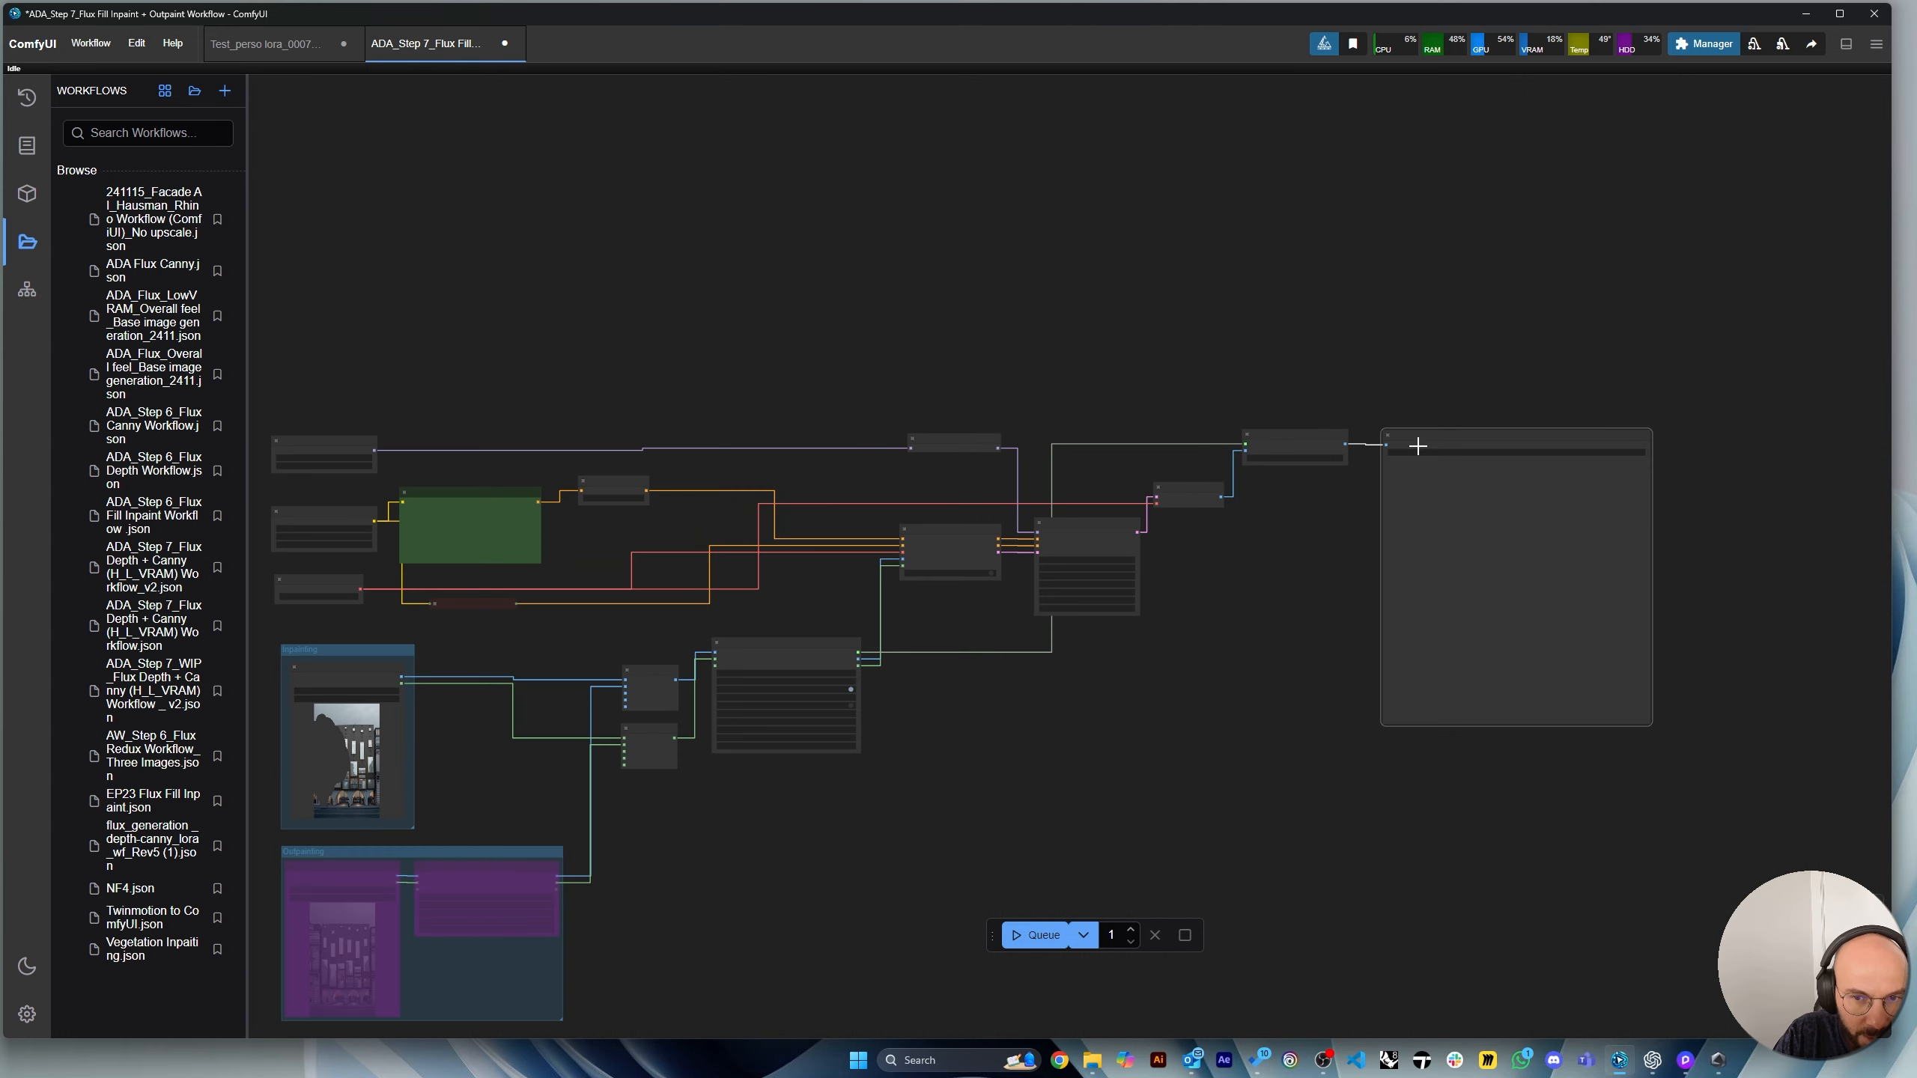
{"action": "scroll", "coordinate": [1321, 793], "scroll_direction": "up", "scroll_amount": 4}
{"action": "left_click", "coordinate": [1005, 940]}
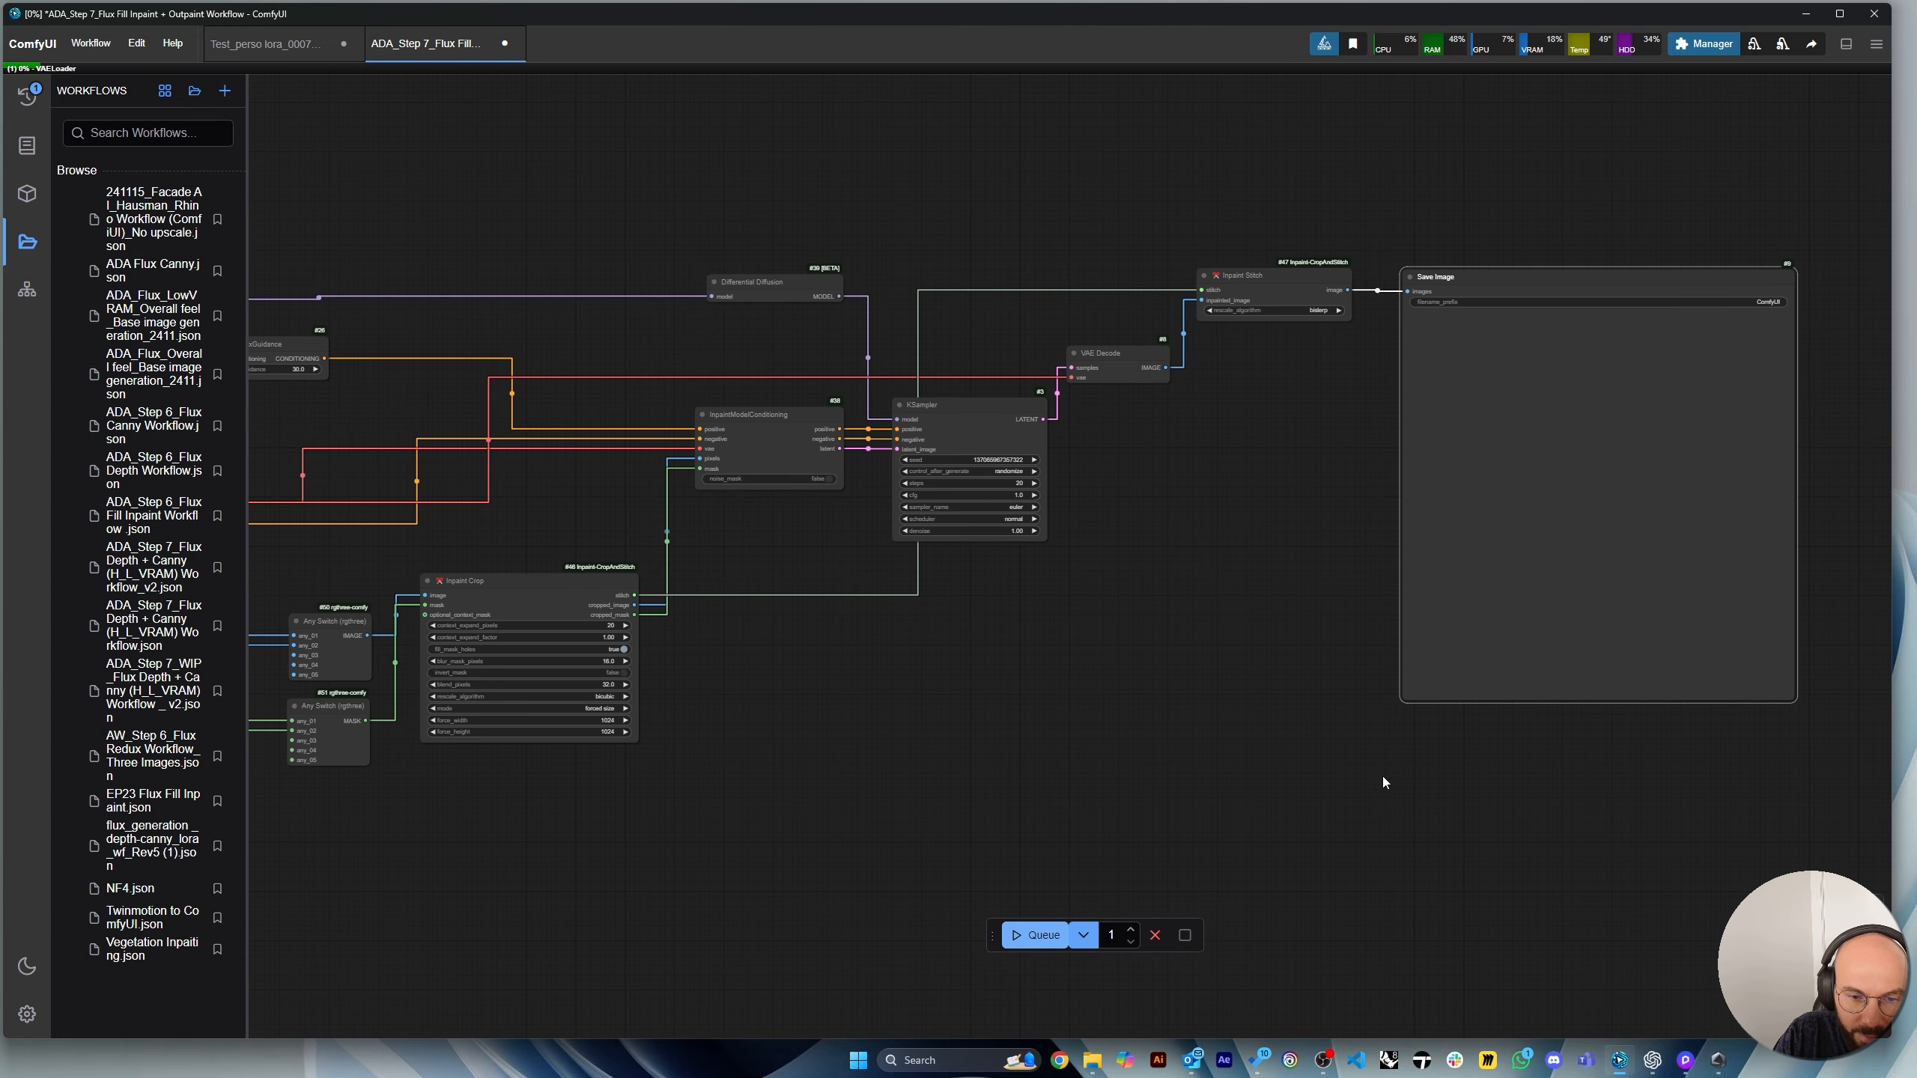
{"action": "scroll", "coordinate": [1519, 659], "scroll_direction": "down", "scroll_amount": 5}
{"action": "scroll", "coordinate": [943, 816], "scroll_direction": "up", "scroll_amount": 5}
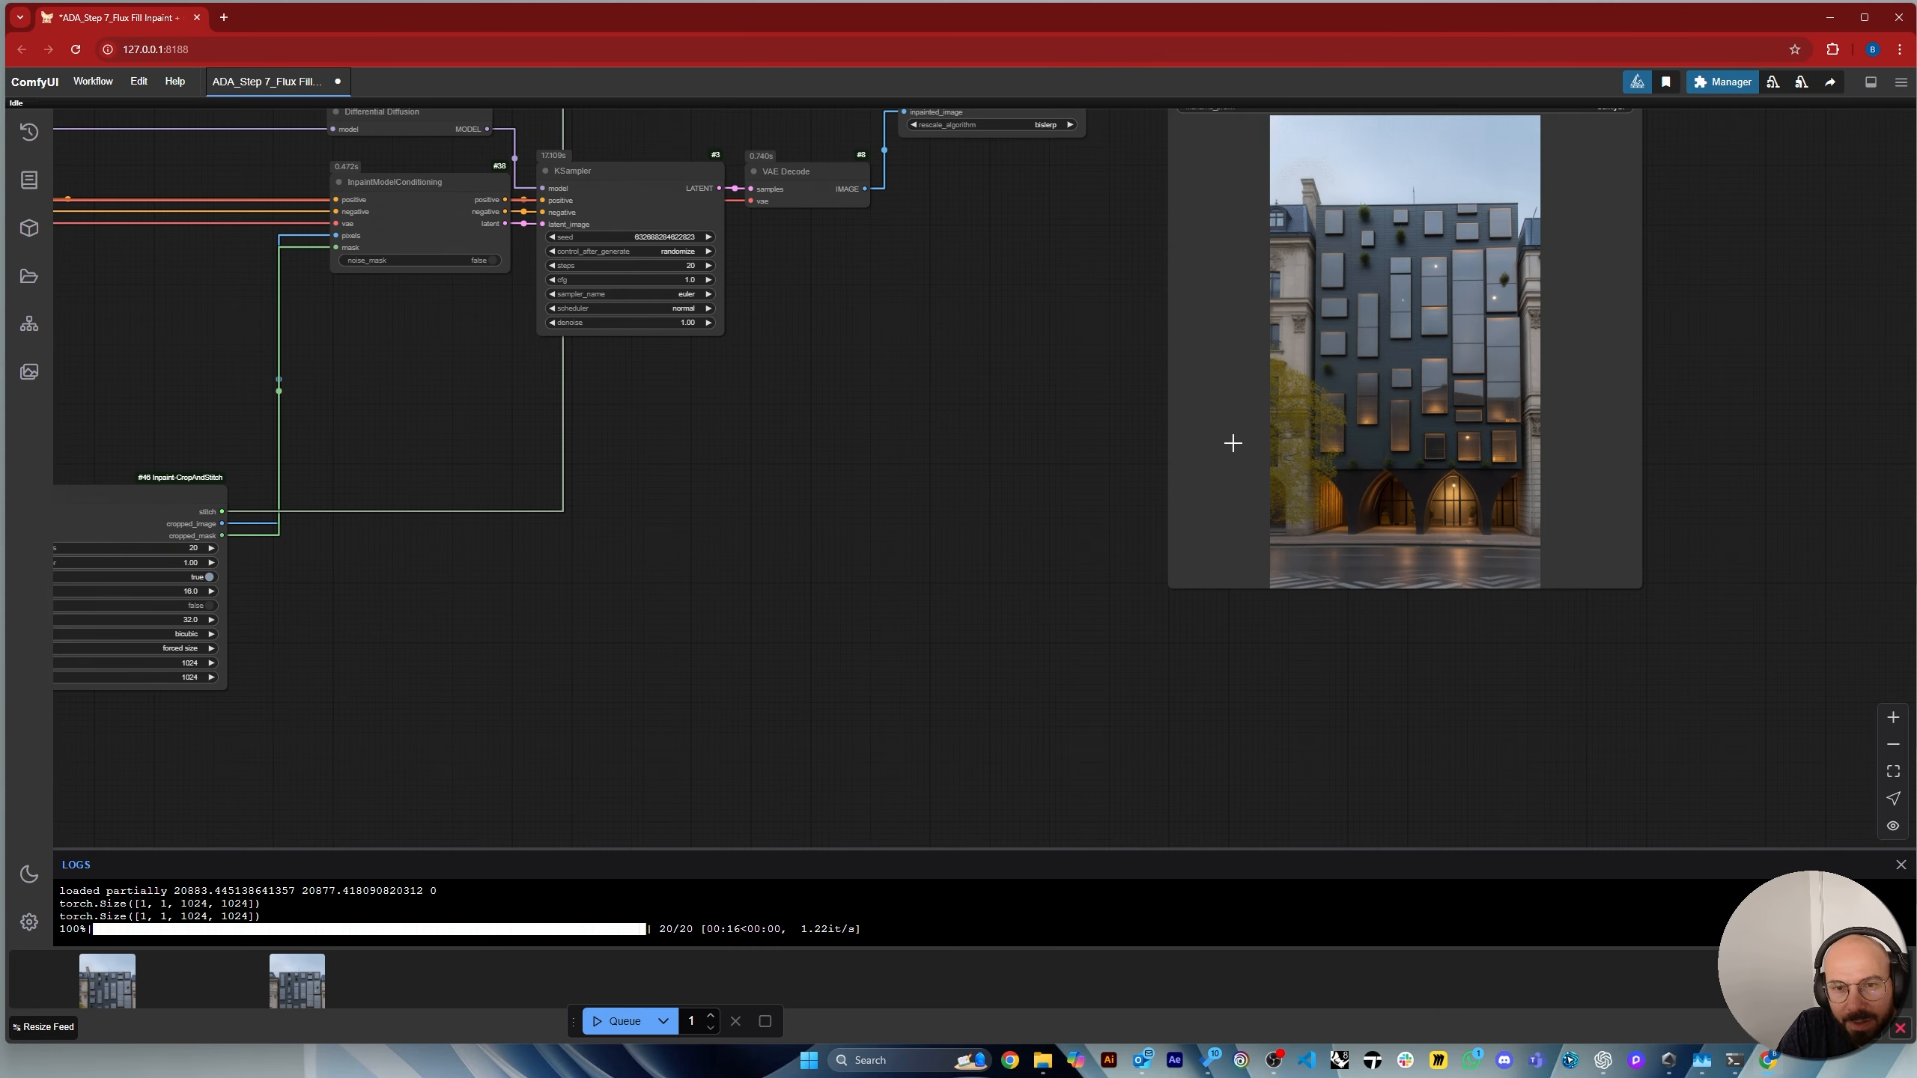
Compare the generated facade in Save Image with the masked source image in the Inpainting group.
{"action": "scroll", "coordinate": [1260, 432], "scroll_direction": "up", "scroll_amount": 5}
{"action": "scroll", "coordinate": [1639, 528], "scroll_direction": "down", "scroll_amount": 5}
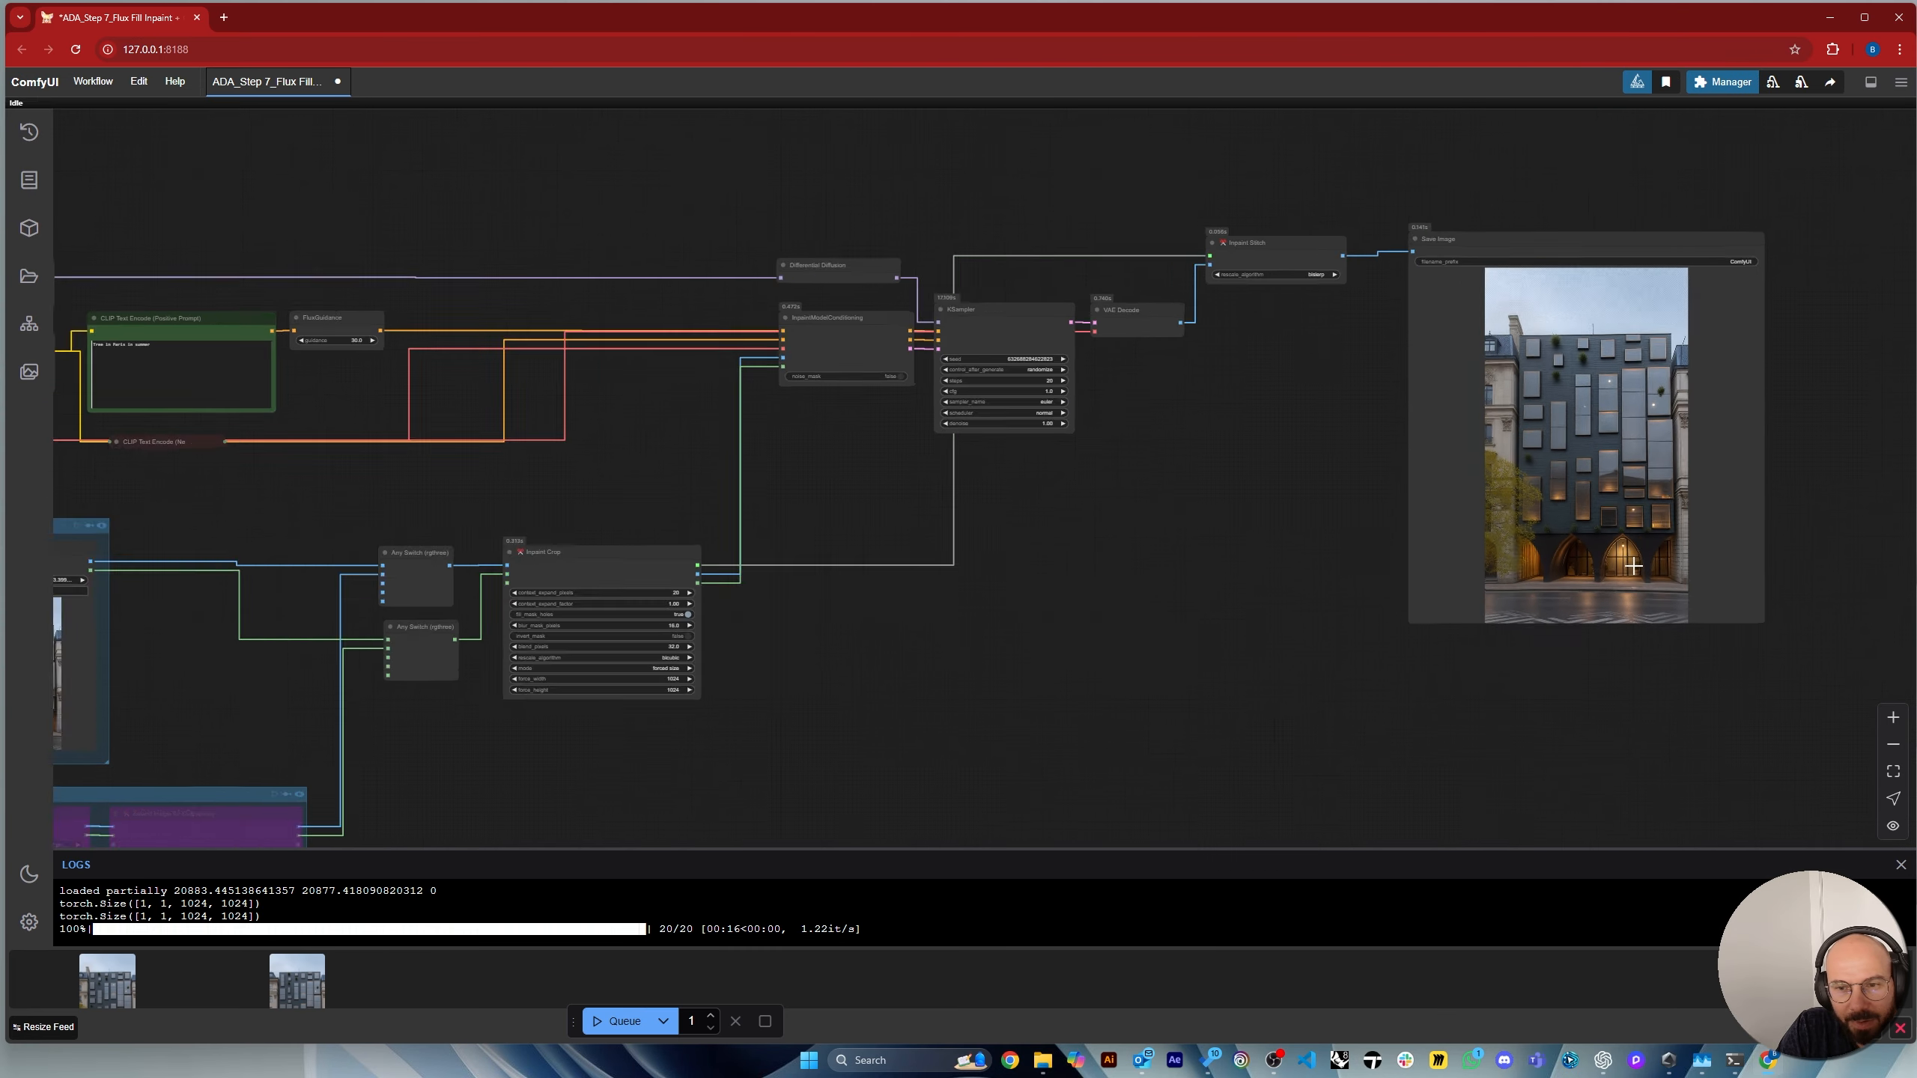
{"action": "scroll", "coordinate": [249, 668], "scroll_direction": "up", "scroll_amount": 5}
{"action": "scroll", "coordinate": [233, 669], "scroll_direction": "up", "scroll_amount": 5}
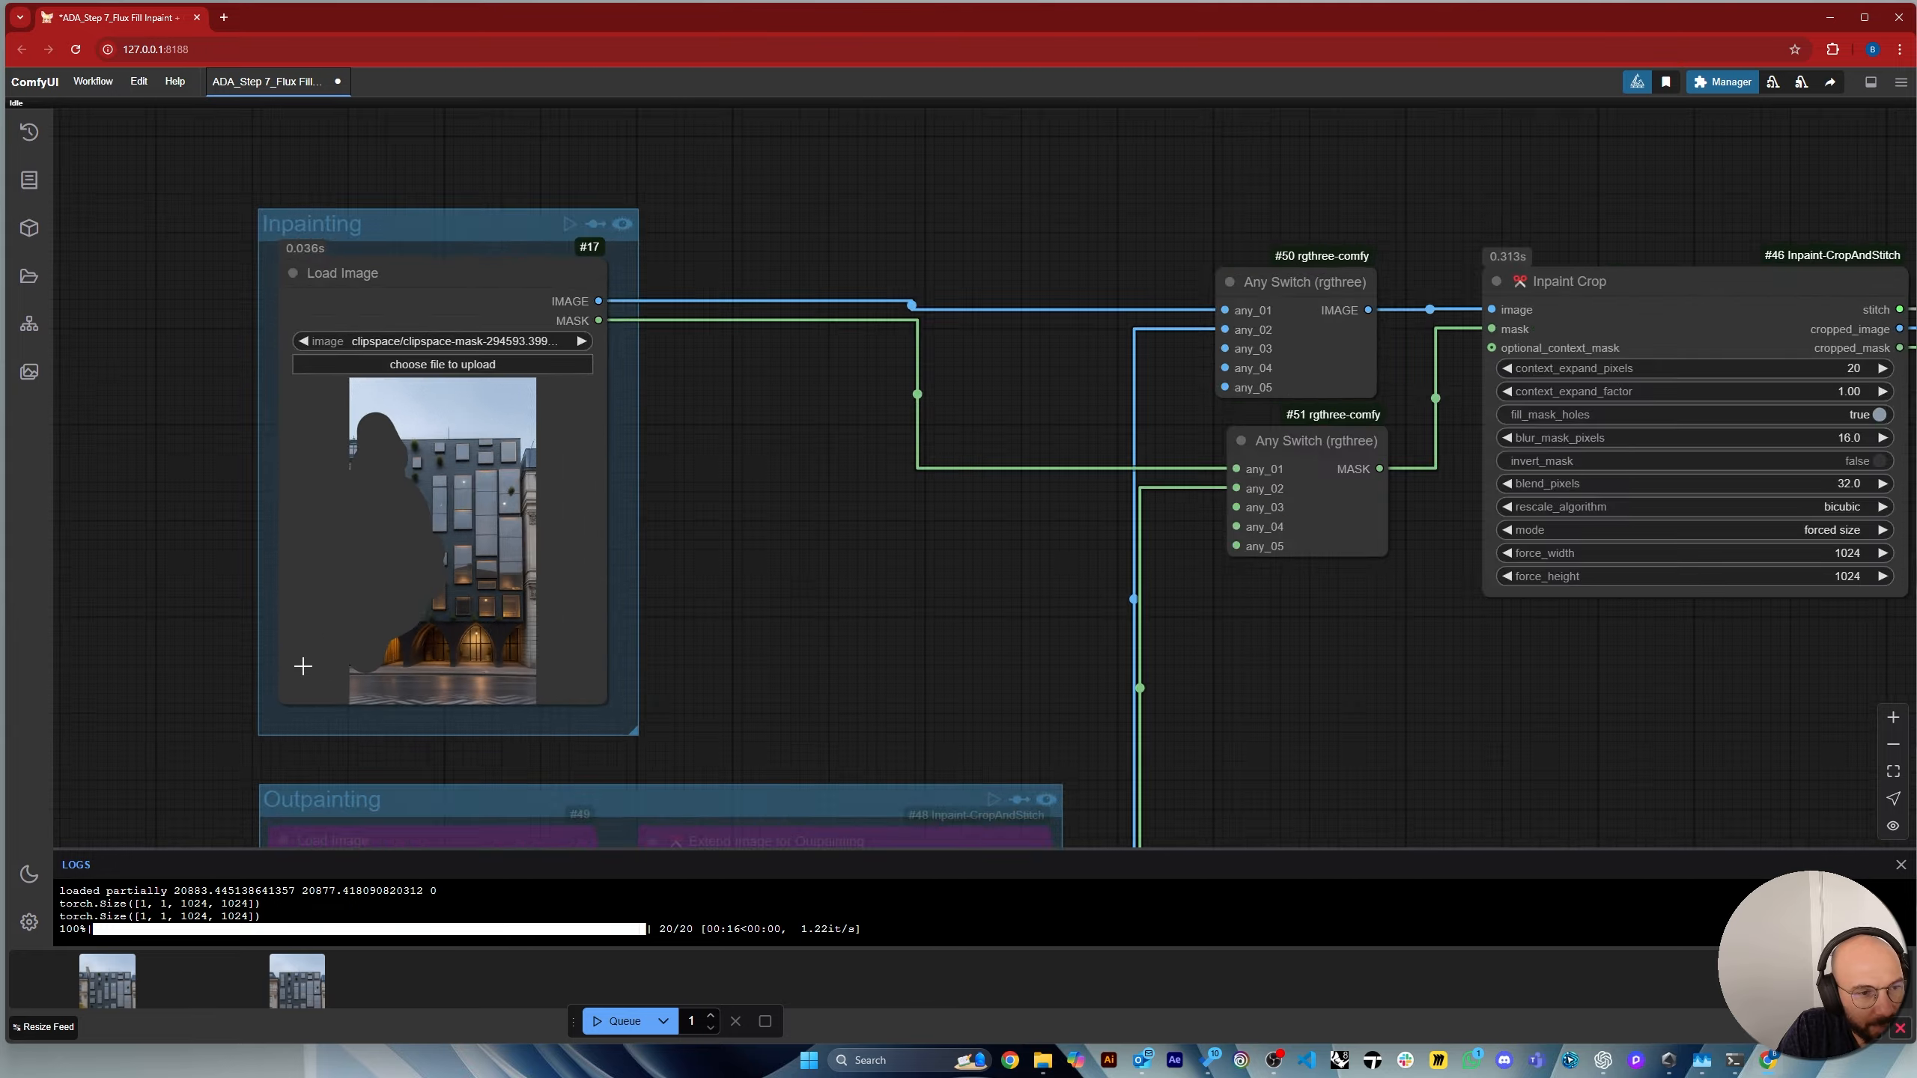
{"action": "scroll", "coordinate": [481, 619], "scroll_direction": "down", "scroll_amount": 10}
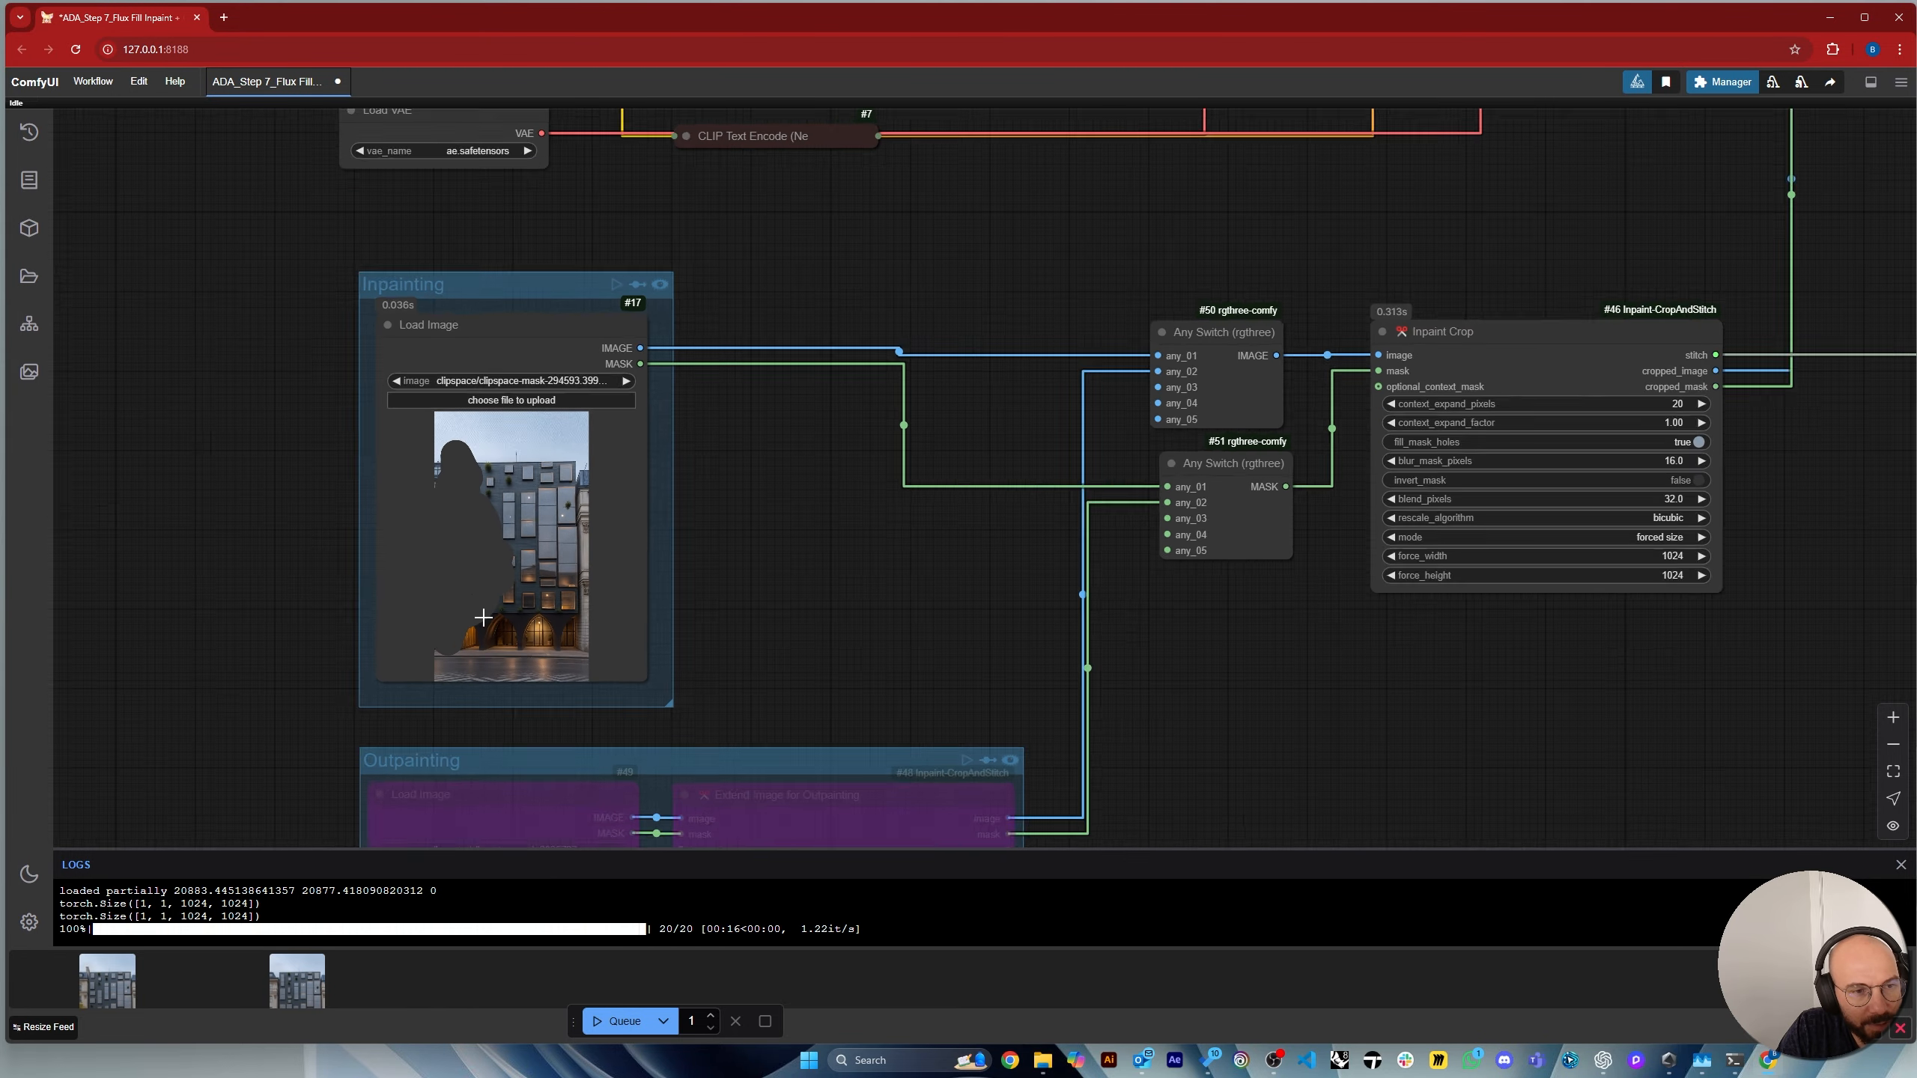
{"action": "scroll", "coordinate": [1600, 442], "scroll_direction": "up", "scroll_amount": 2}
{"action": "scroll", "coordinate": [1600, 442], "scroll_direction": "up", "scroll_amount": 8}
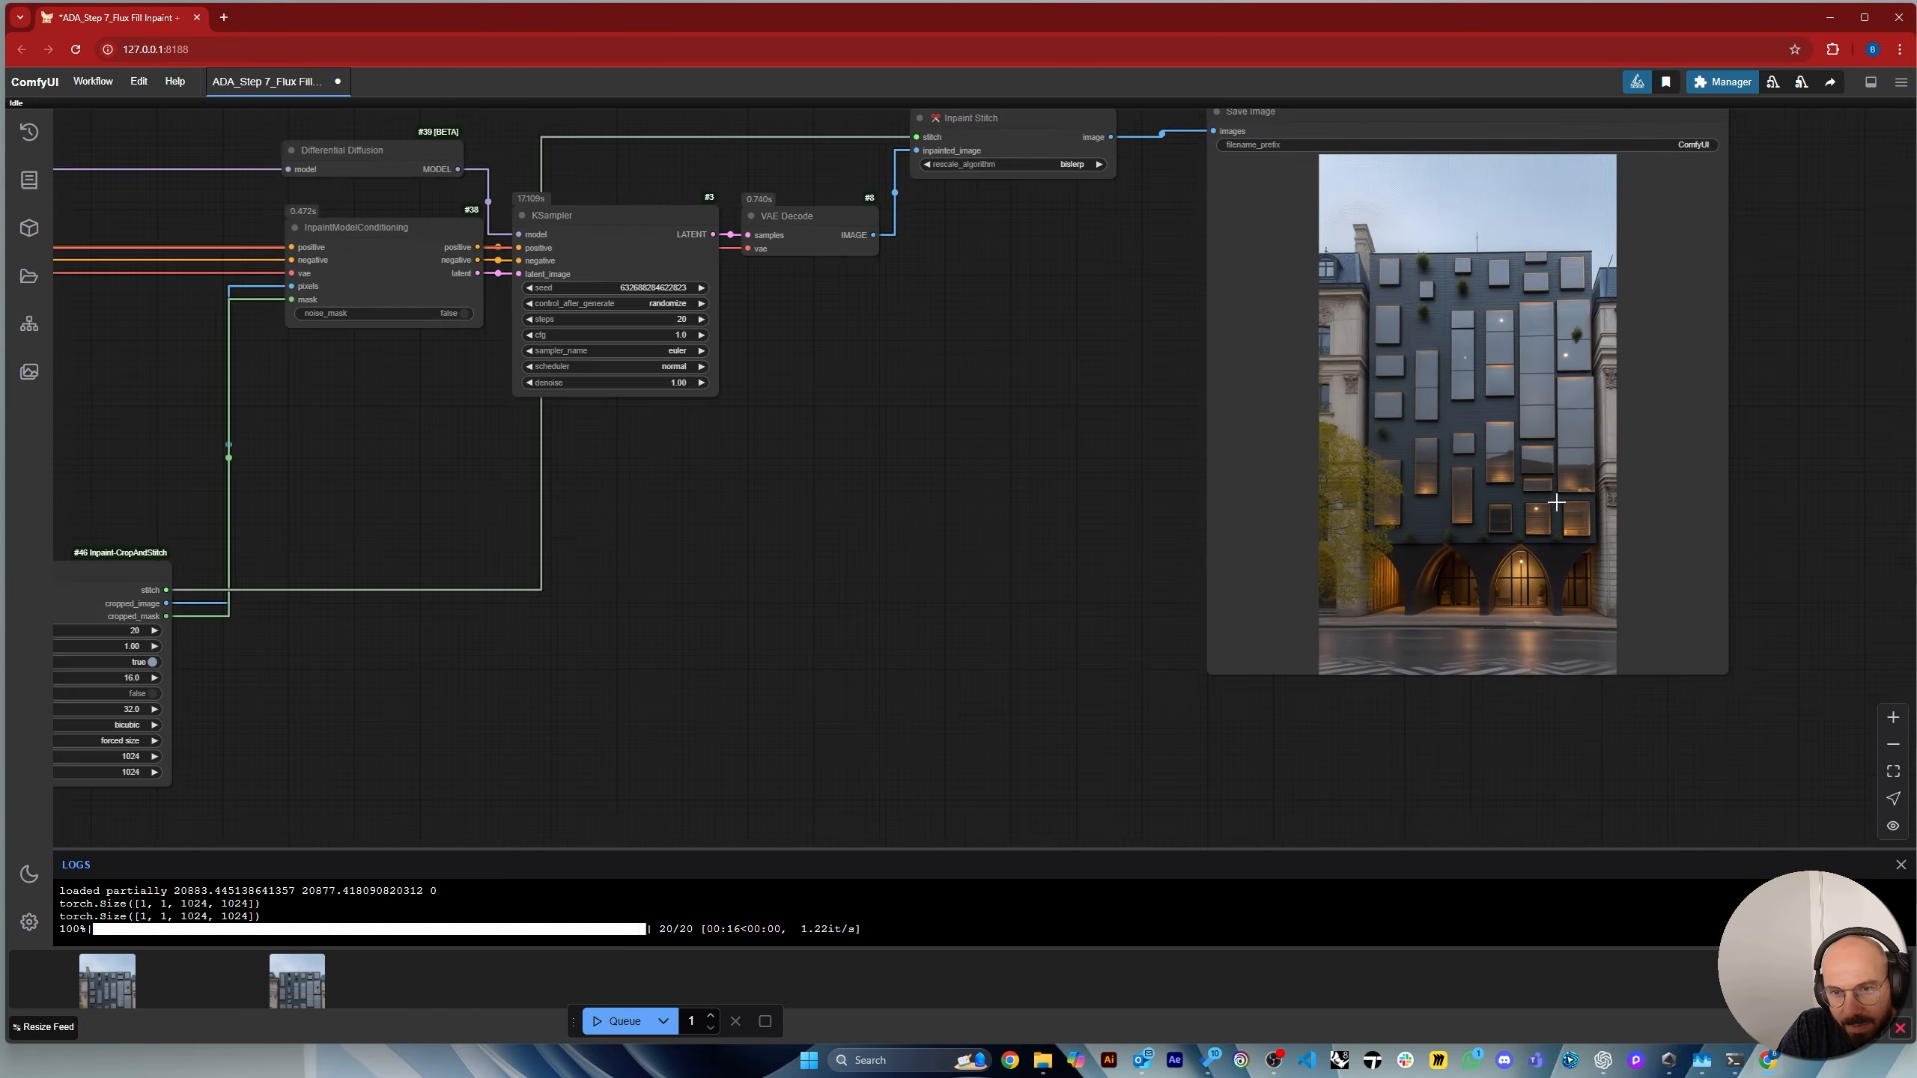
{"action": "scroll", "coordinate": [1505, 648], "scroll_direction": "down", "scroll_amount": 8}
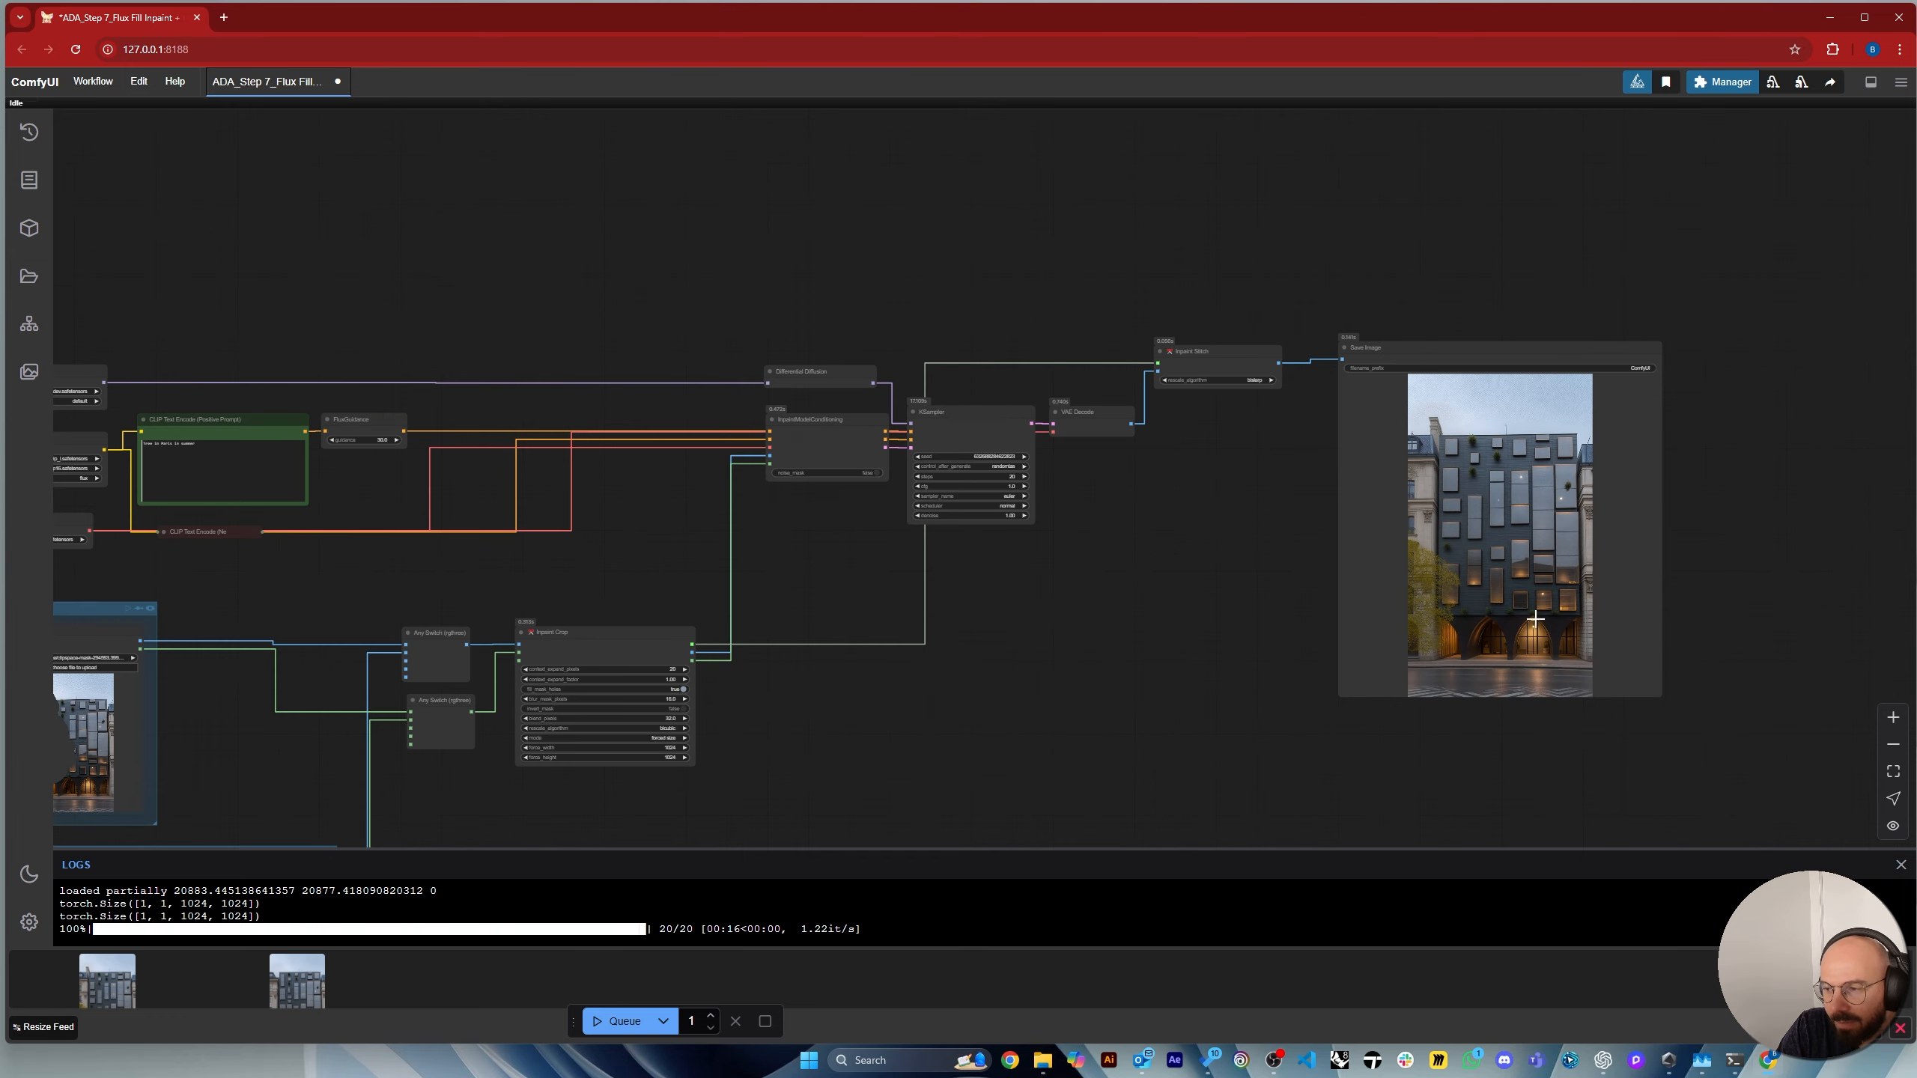
{"action": "scroll", "coordinate": [1505, 649], "scroll_direction": "up", "scroll_amount": 2}
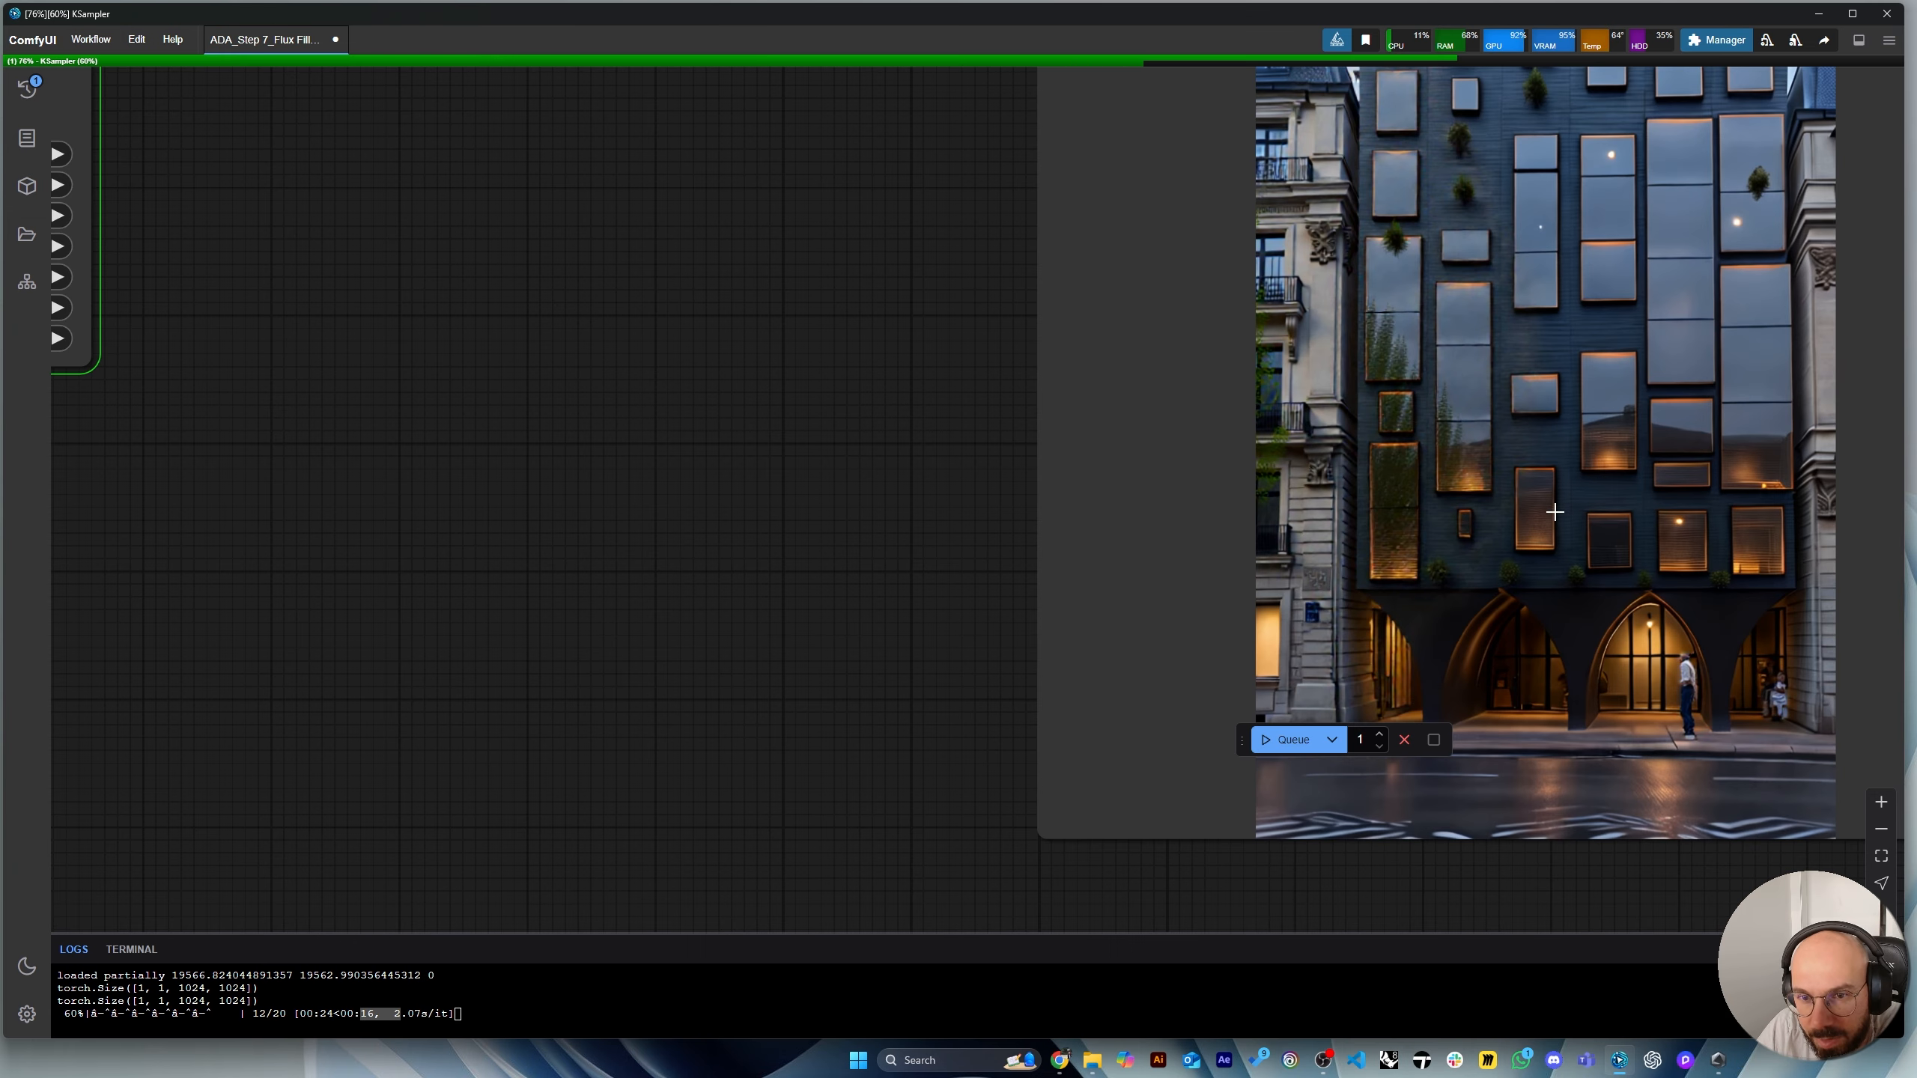
Examine the Save Image output, the tree-shaped mask in Load Image and the whole workflow while the KSampler runs.
{"action": "scroll", "coordinate": [1555, 512], "scroll_direction": "down", "scroll_amount": 5}
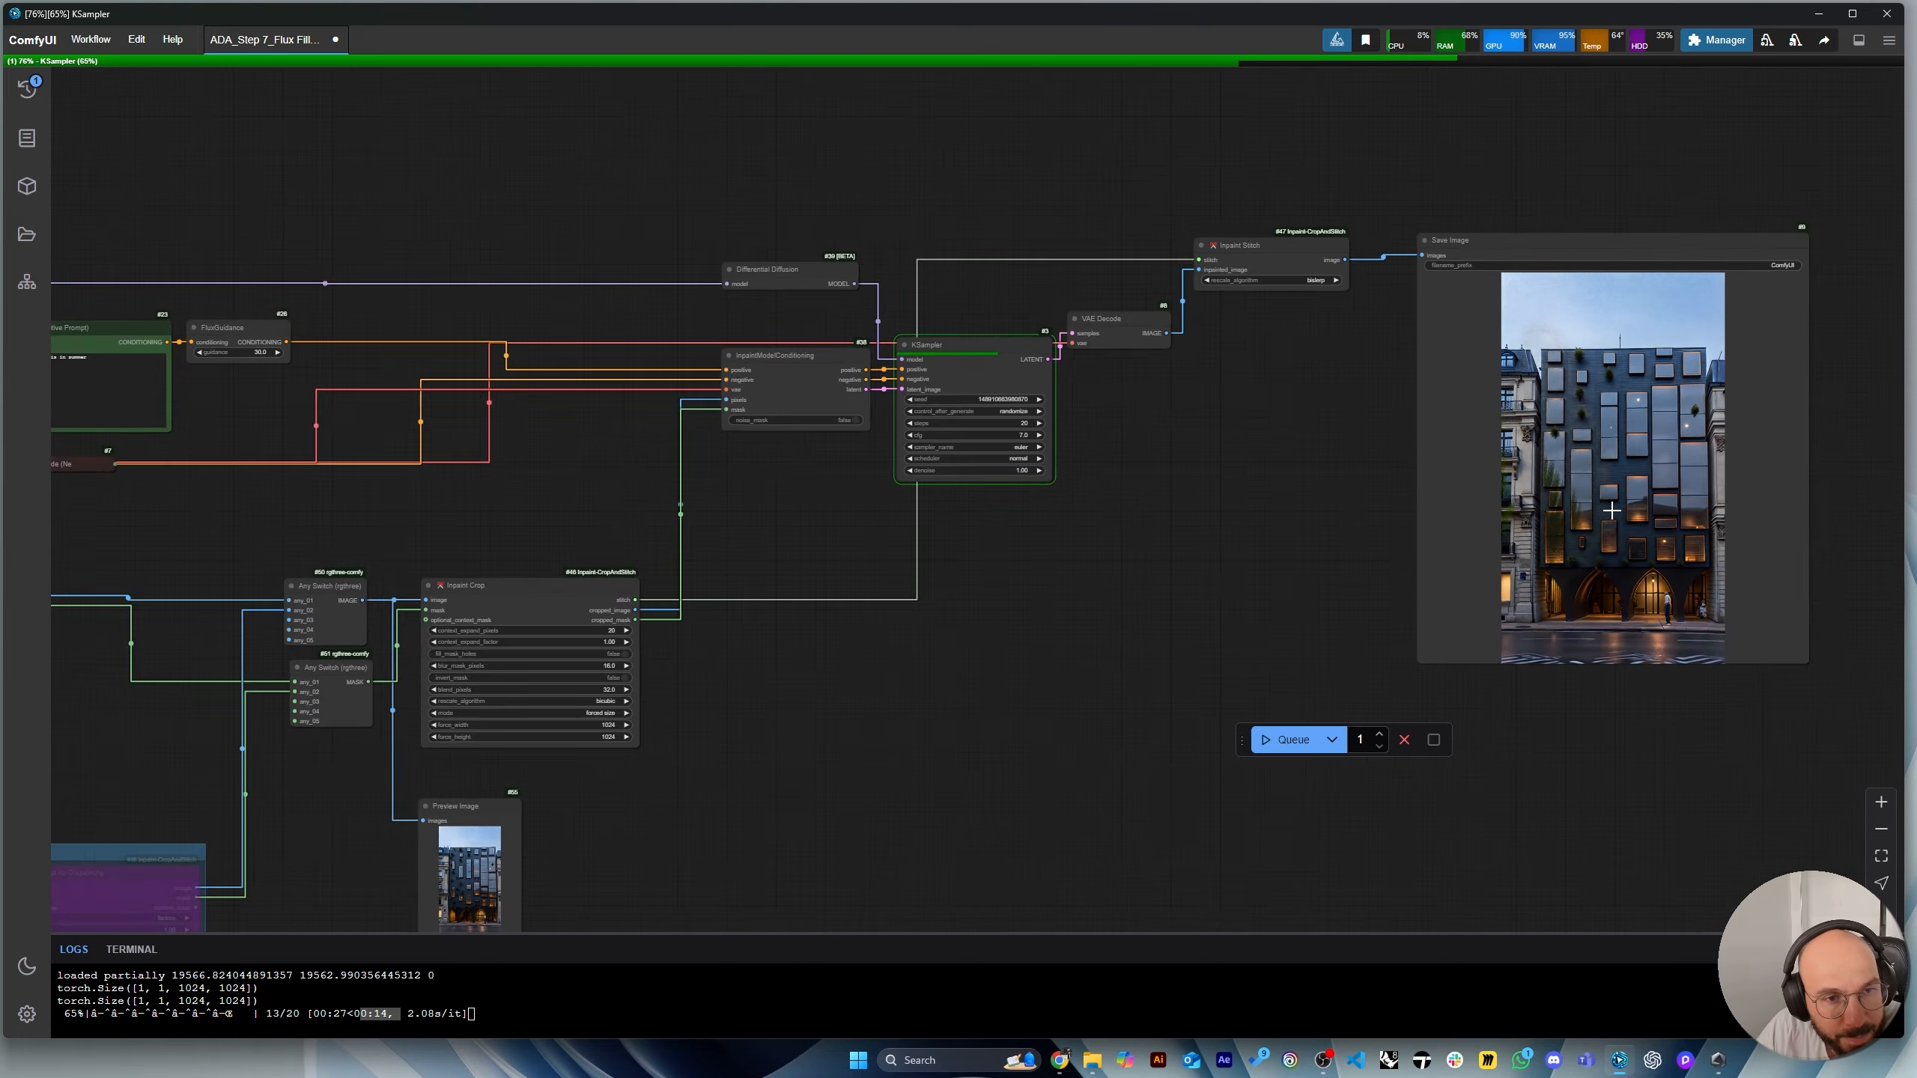
{"action": "scroll", "coordinate": [1612, 511], "scroll_direction": "down", "scroll_amount": 4}
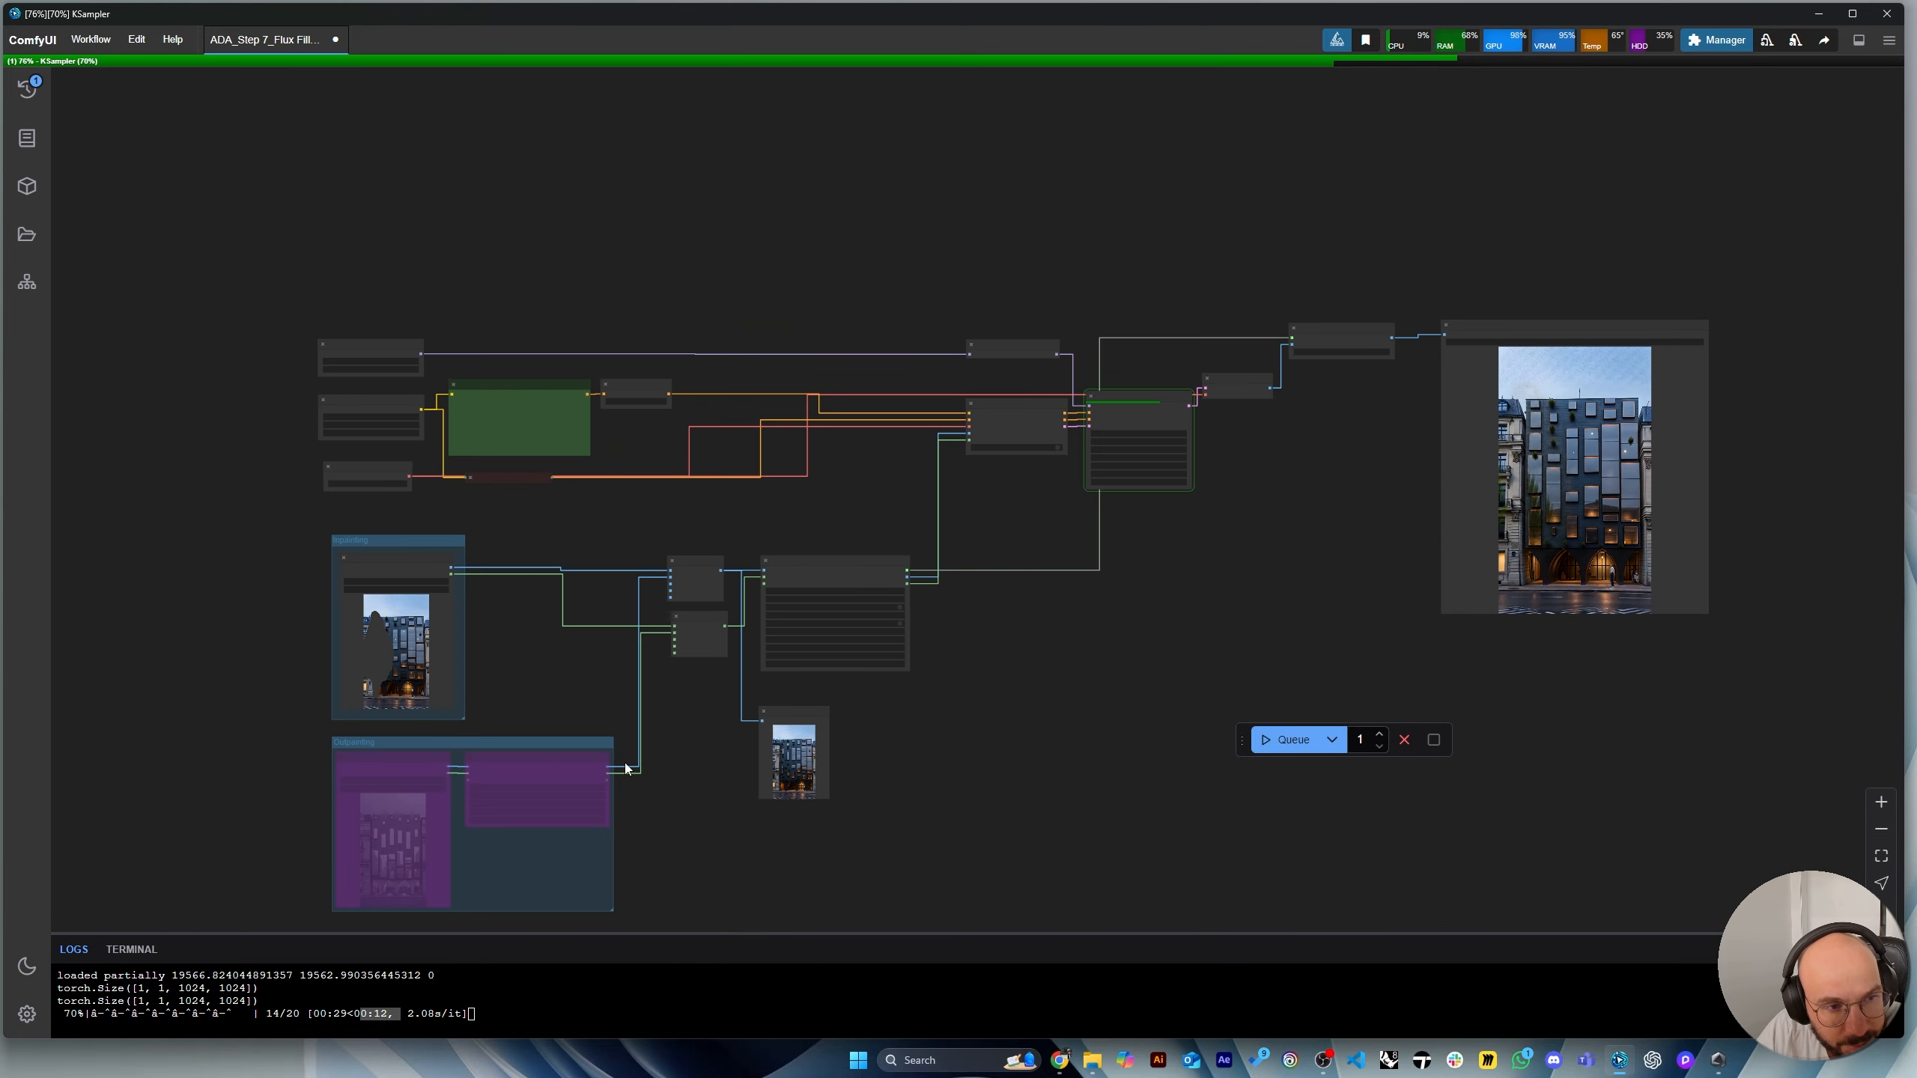
{"action": "scroll", "coordinate": [287, 710], "scroll_direction": "up", "scroll_amount": 10}
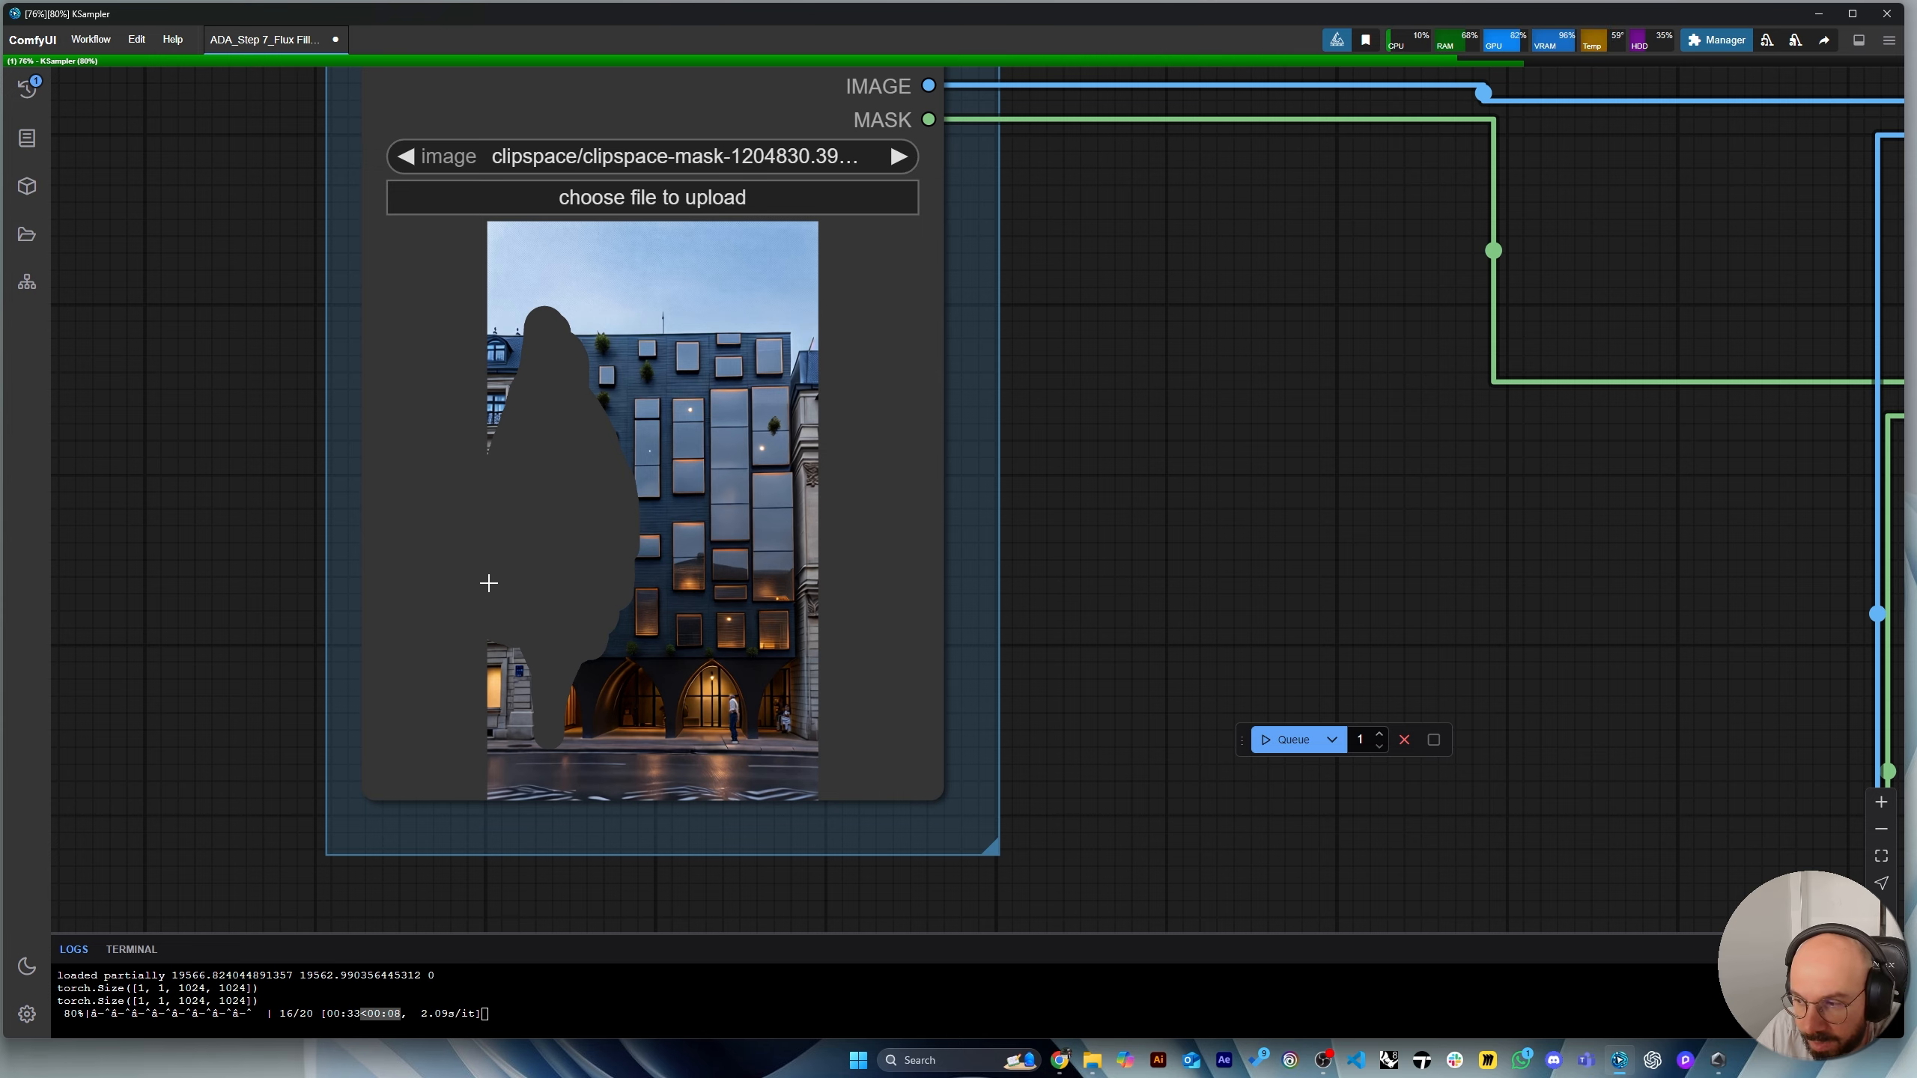
{"action": "scroll", "coordinate": [488, 582], "scroll_direction": "down", "scroll_amount": 8}
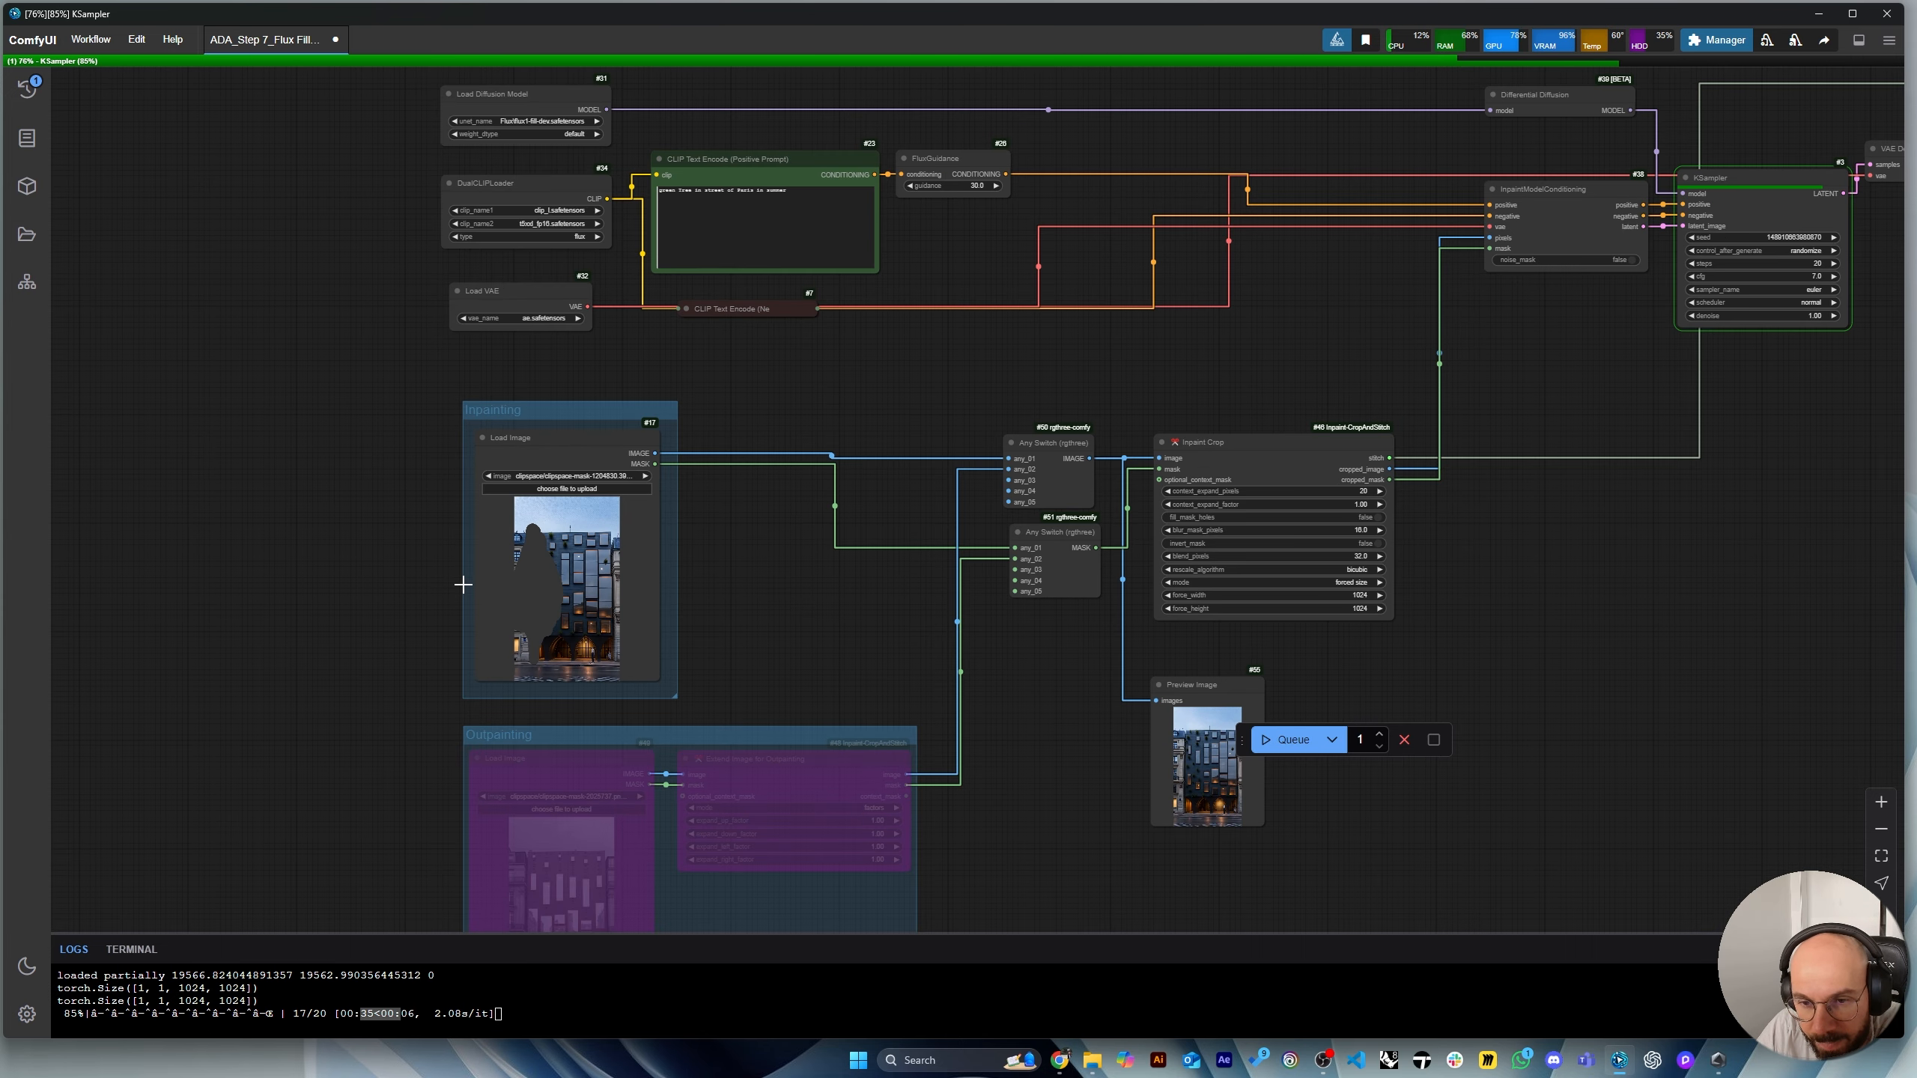
{"action": "scroll", "coordinate": [462, 583], "scroll_direction": "down", "scroll_amount": 5}
{"action": "scroll", "coordinate": [463, 584], "scroll_direction": "down", "scroll_amount": 2}
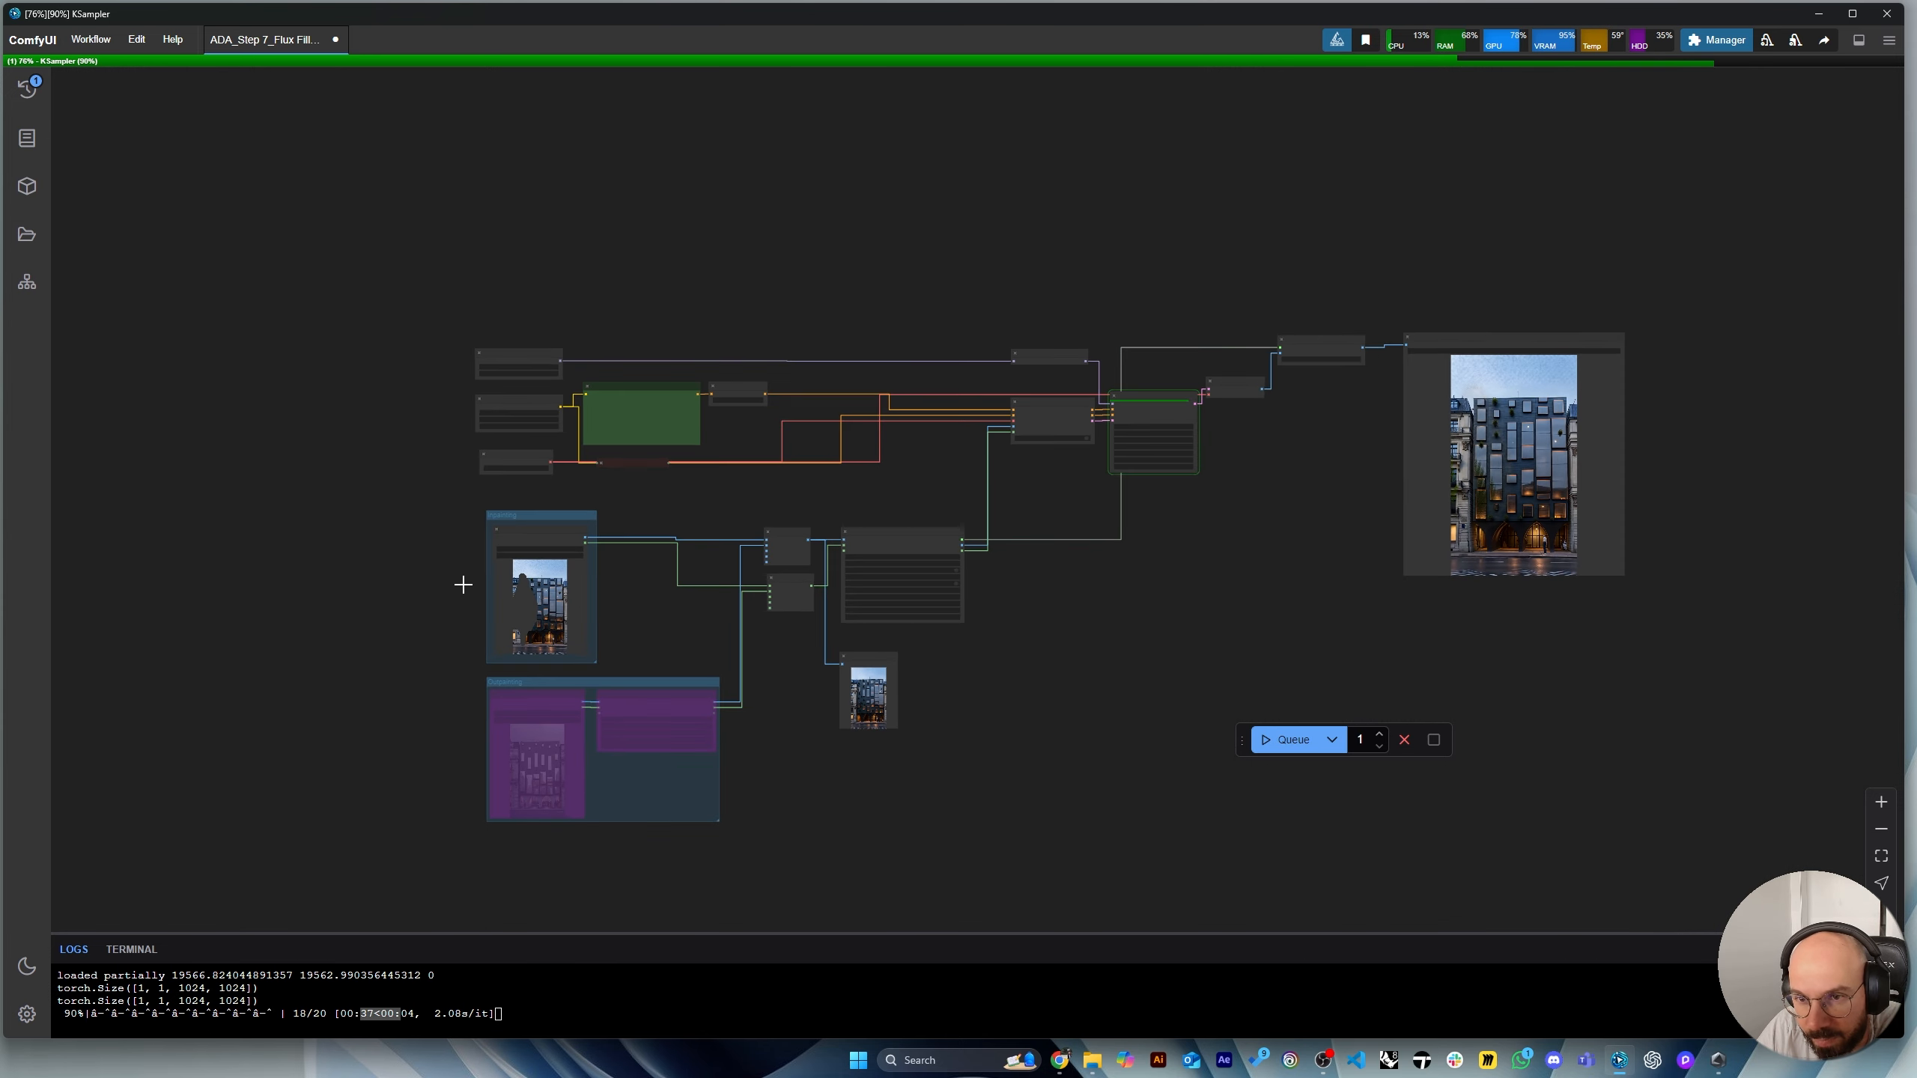
Review the positive prompt "green Tree in street of Paris in summer" by selecting its text.
{"action": "scroll", "coordinate": [575, 608], "scroll_direction": "up", "scroll_amount": 4}
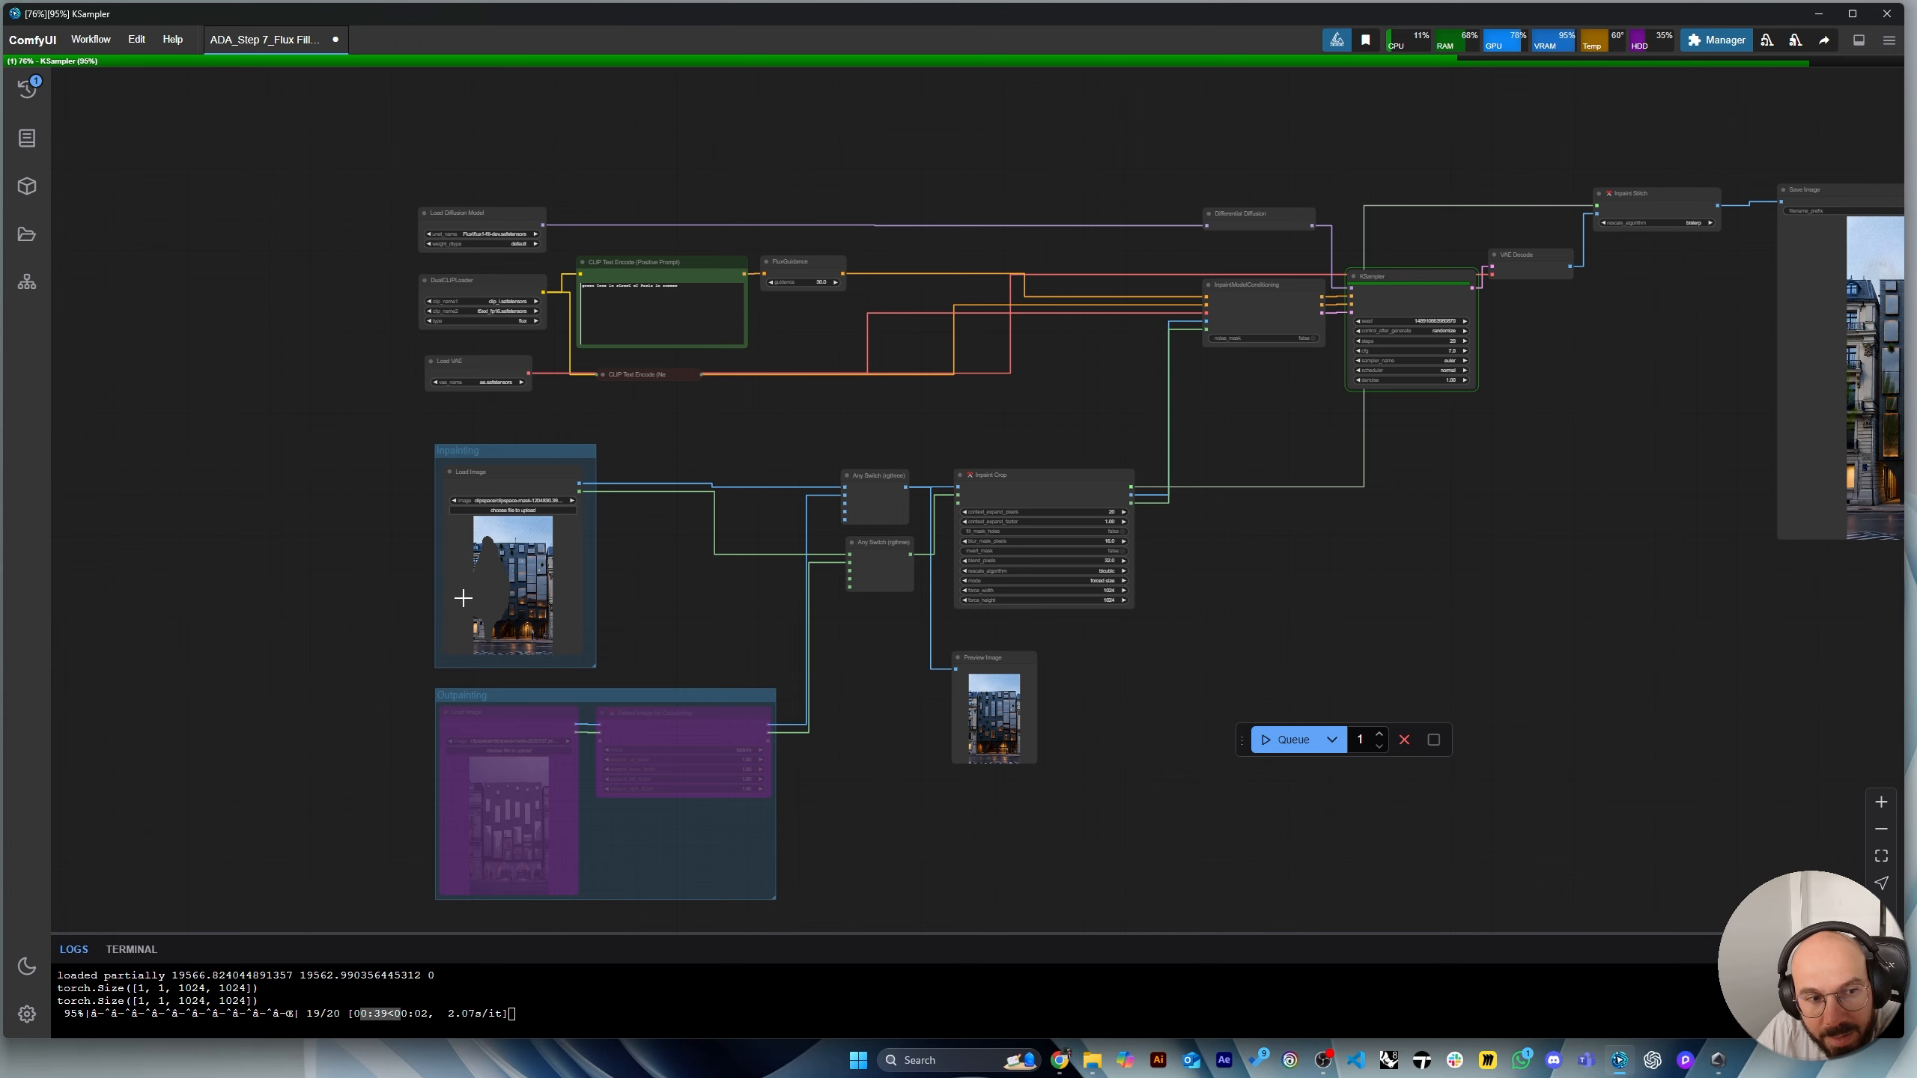
{"action": "scroll", "coordinate": [645, 310], "scroll_direction": "up", "scroll_amount": 10}
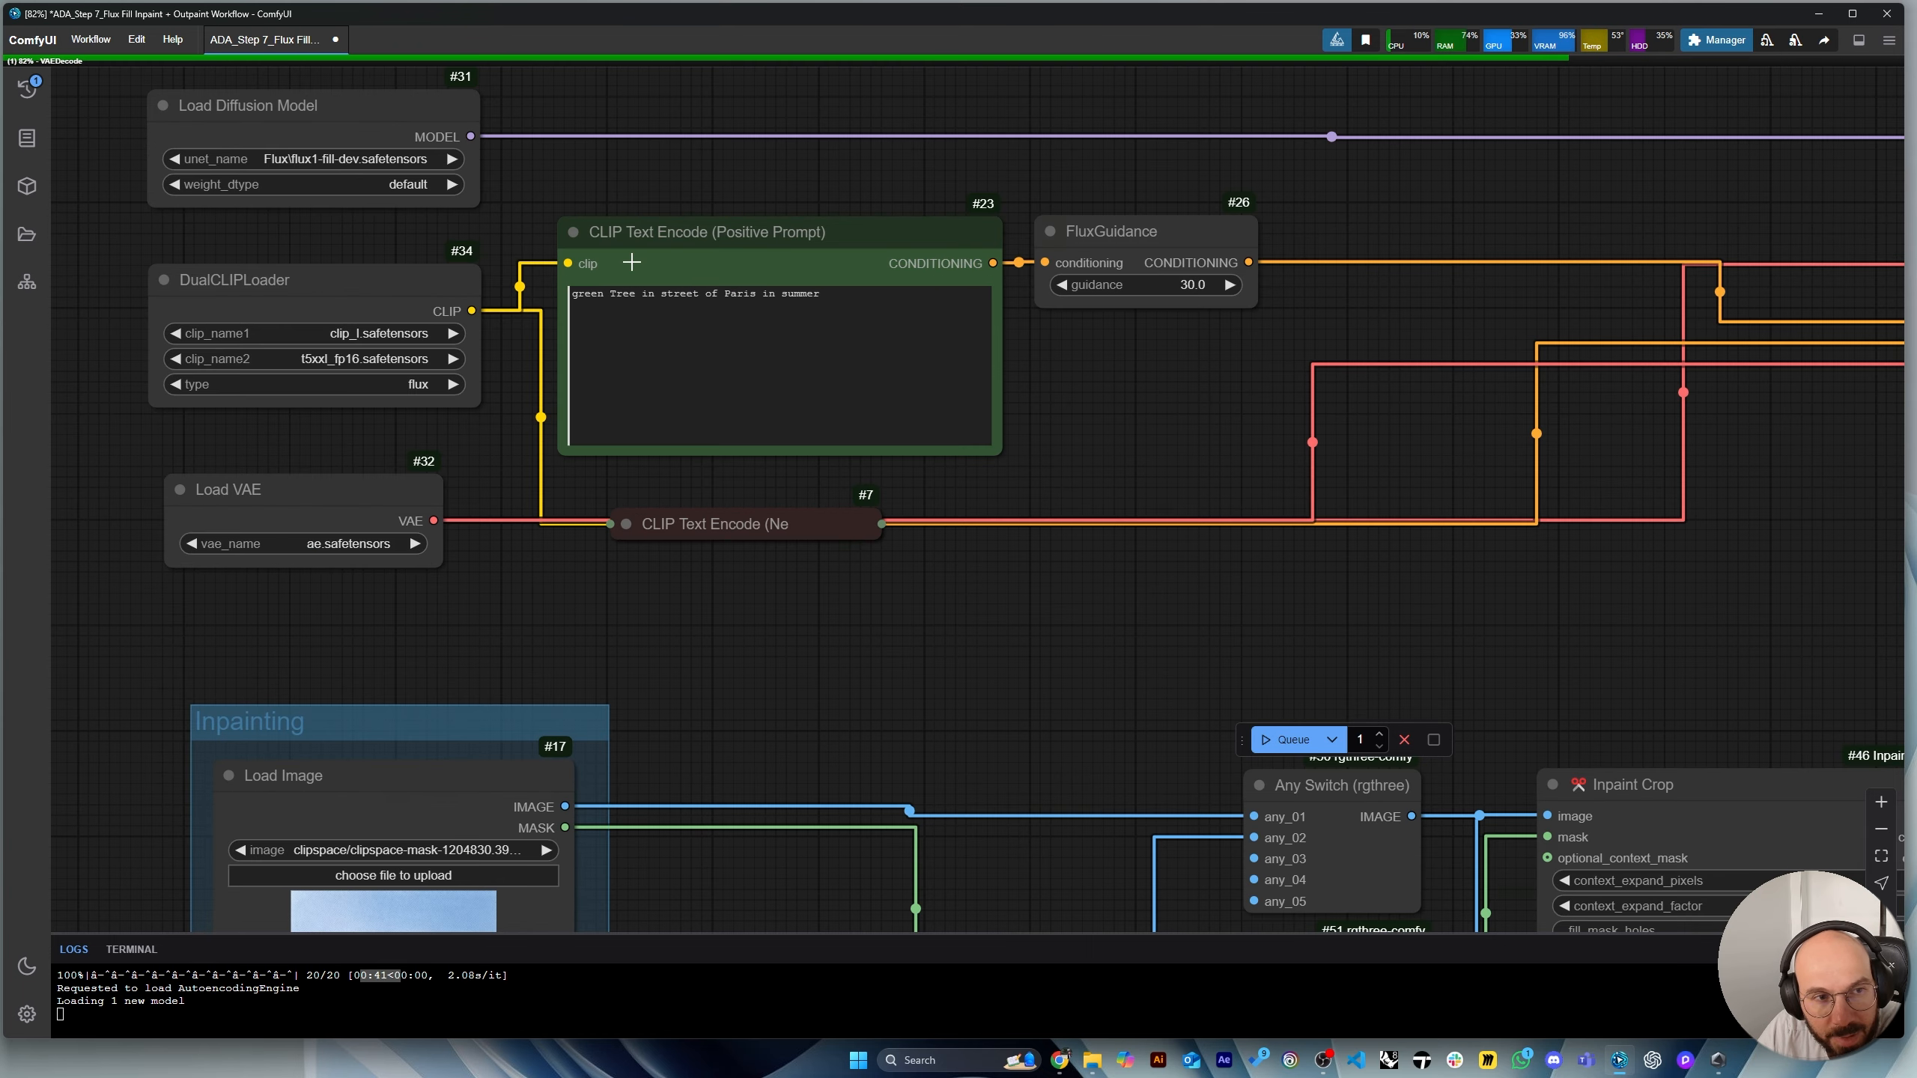
{"action": "left_click_drag", "start_coordinate": [878, 290], "coordinate": [533, 291]}
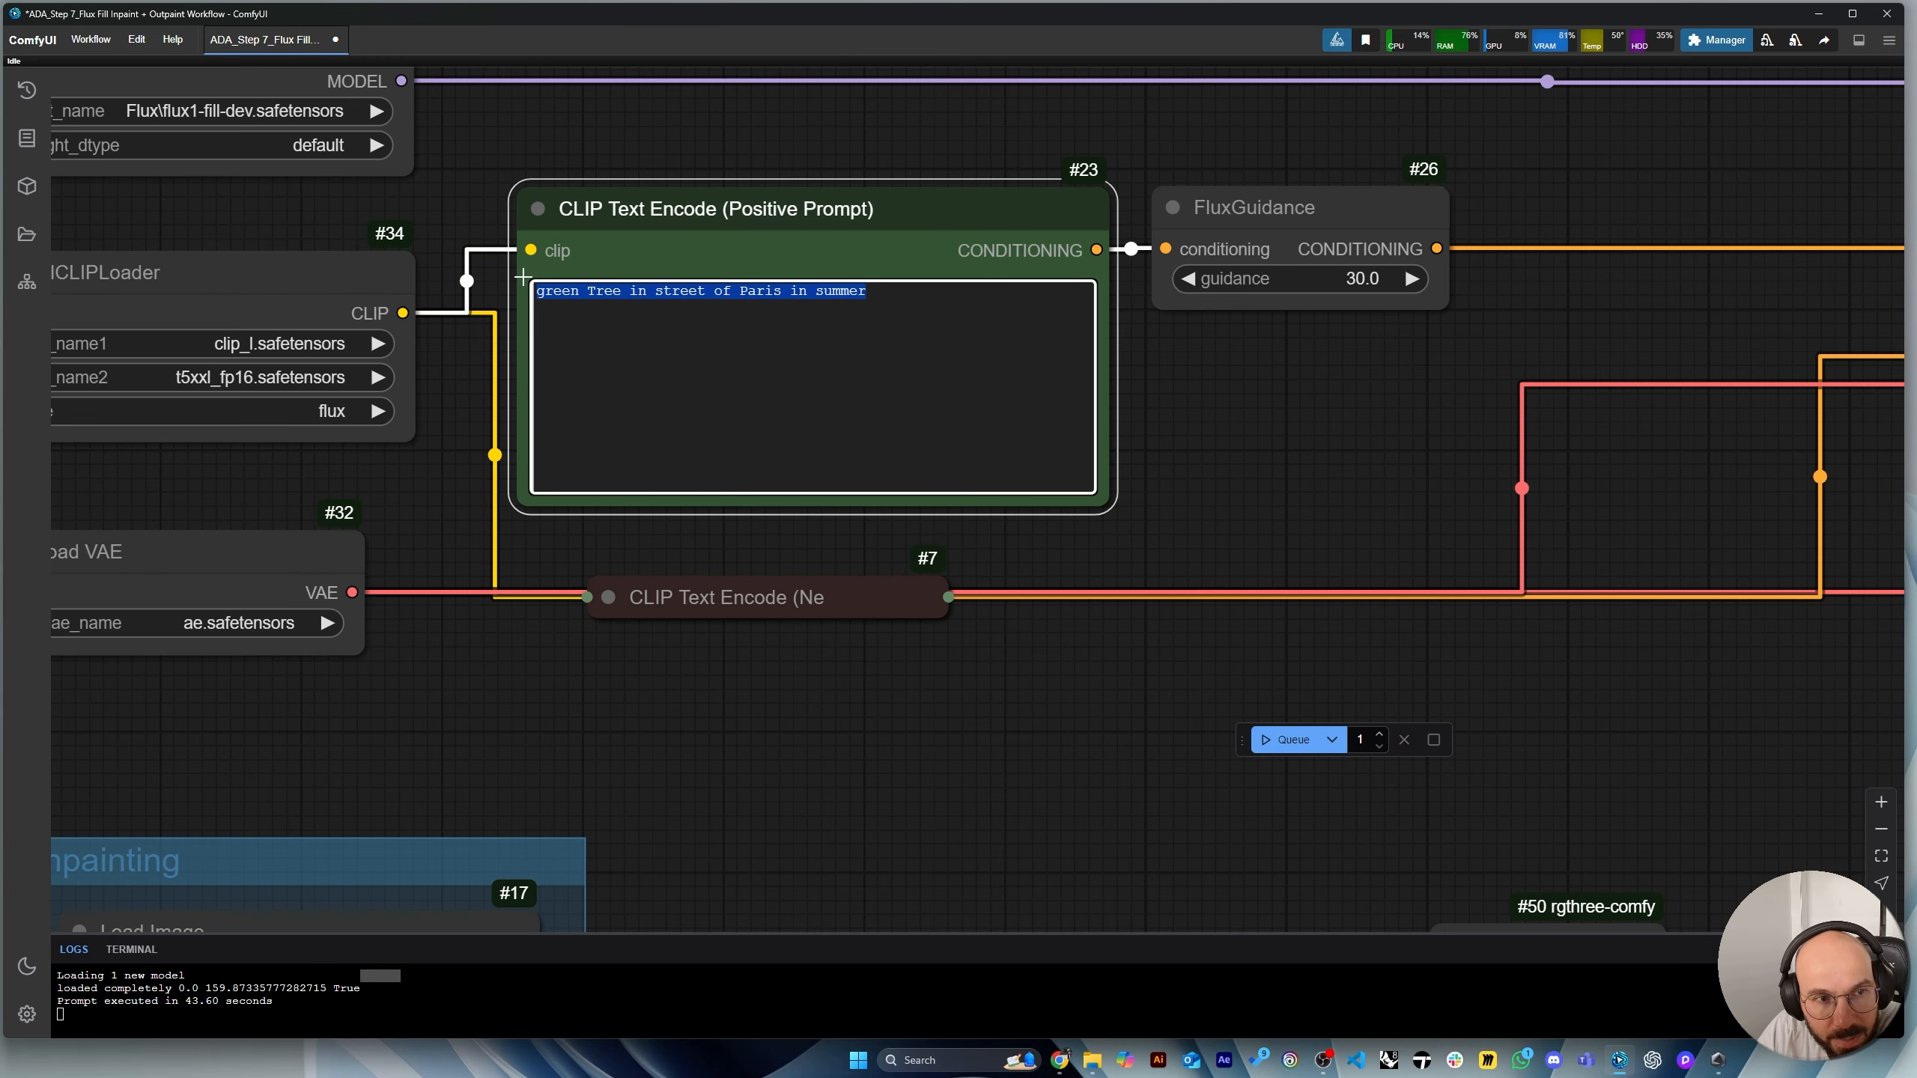
{"action": "scroll", "coordinate": [514, 396], "scroll_direction": "down", "scroll_amount": 8}
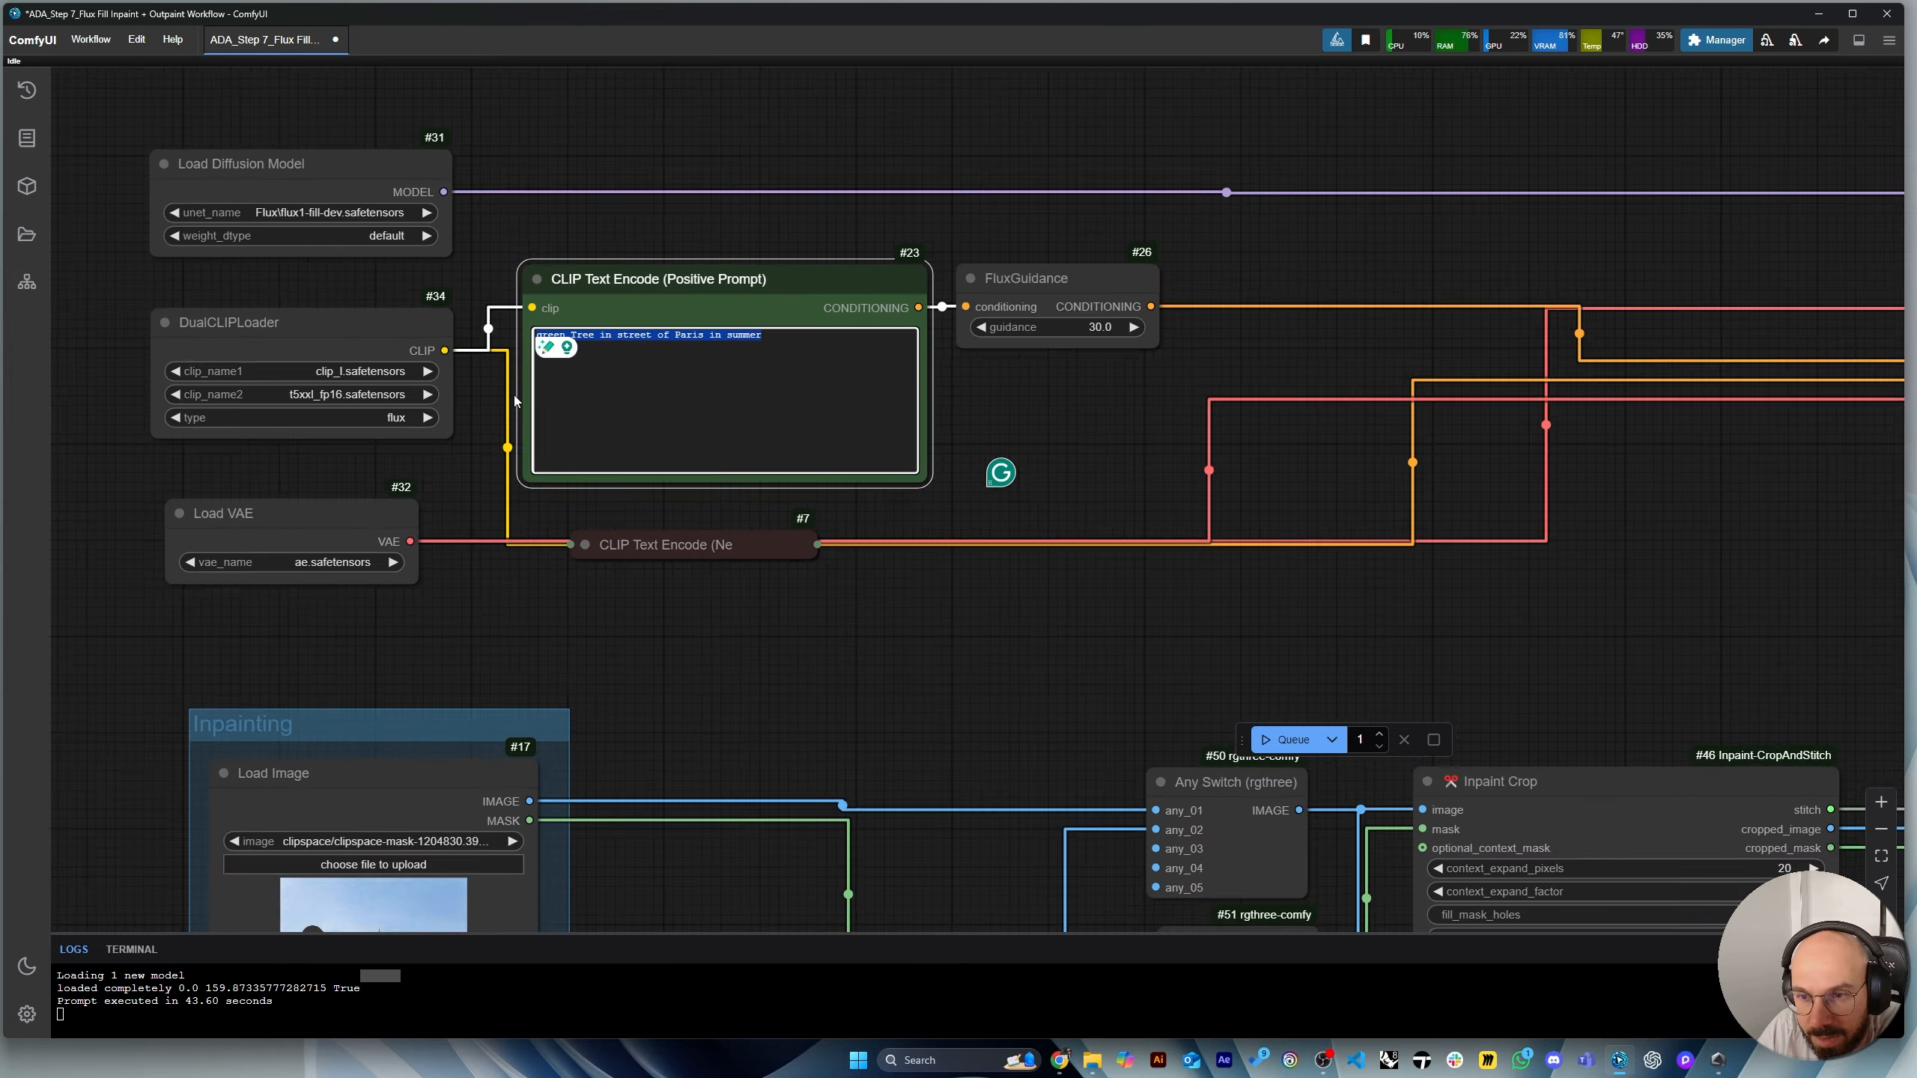
Examine the new Save Image result around the masked tree area and the KSampler and Inpaint Crop settings.
{"action": "scroll", "coordinate": [514, 395], "scroll_direction": "down", "scroll_amount": 5}
{"action": "scroll", "coordinate": [520, 400], "scroll_direction": "down", "scroll_amount": 3}
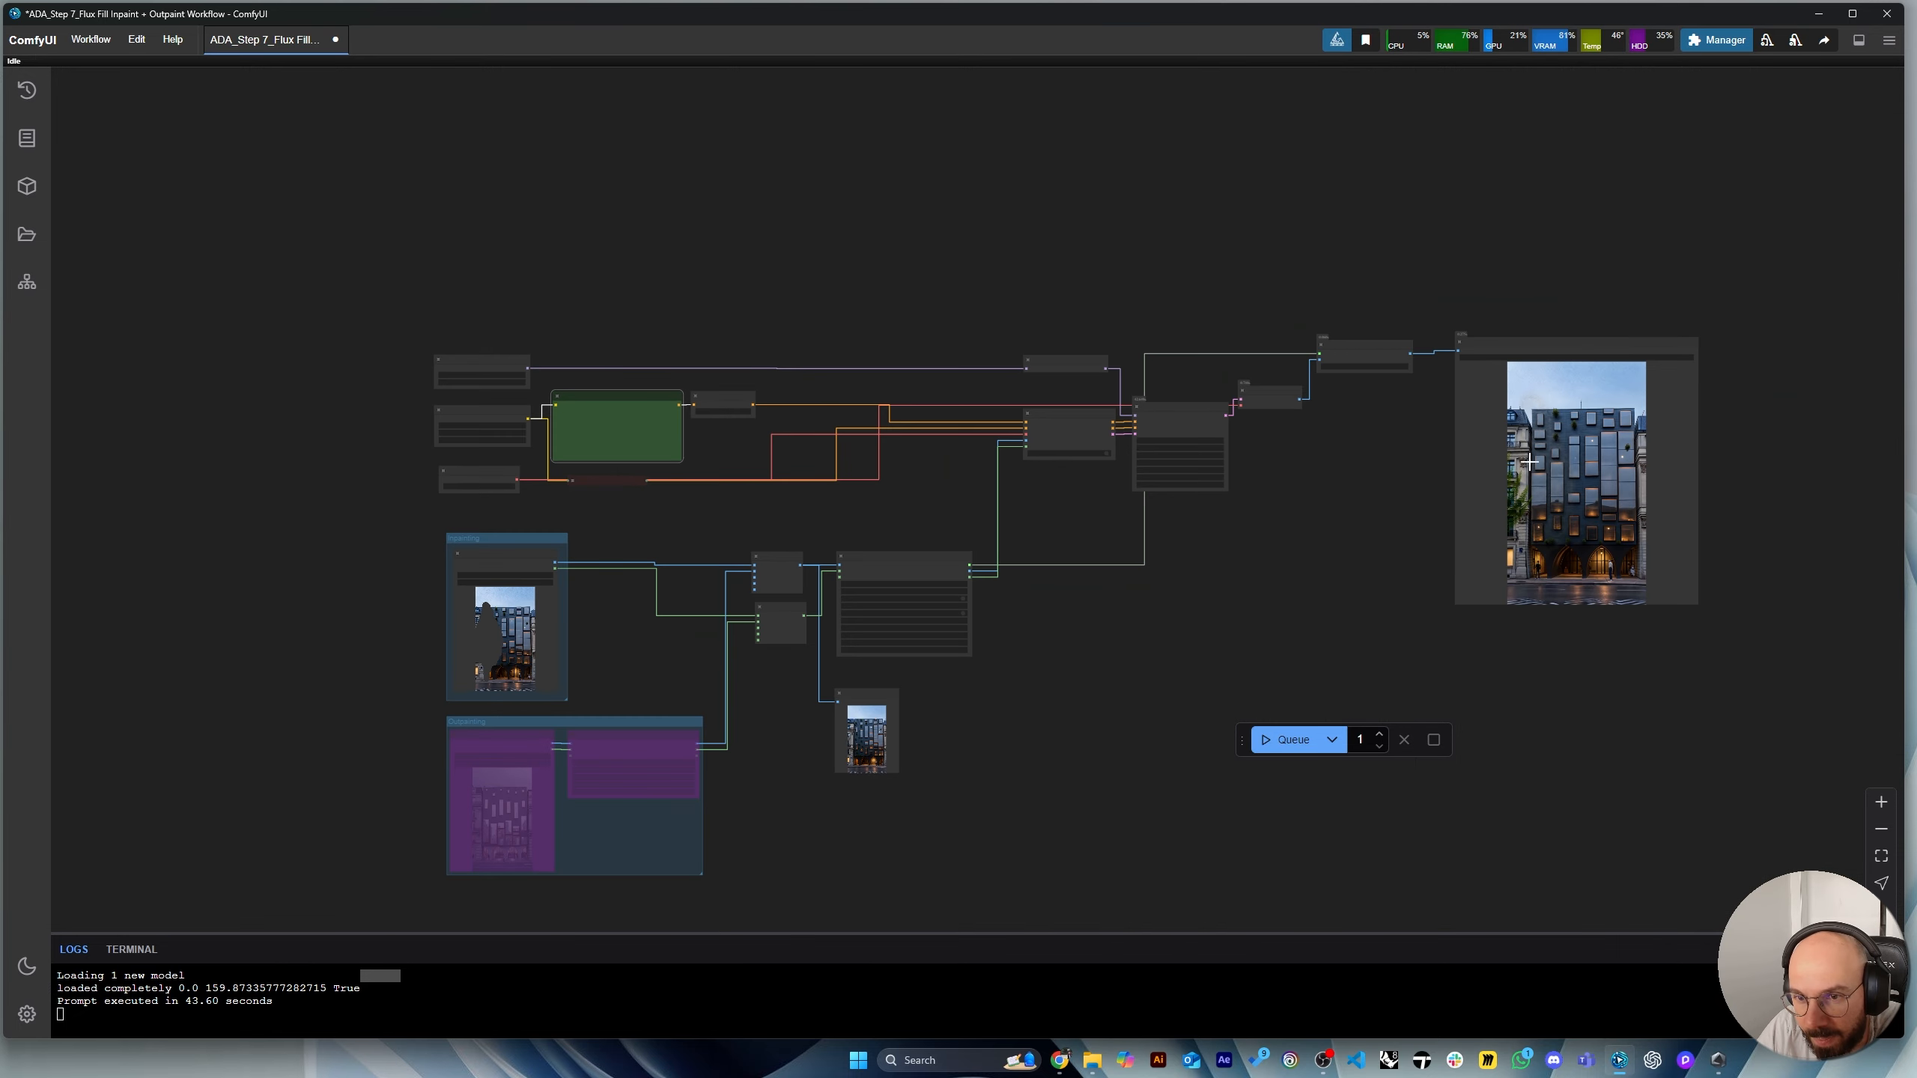
{"action": "scroll", "coordinate": [1607, 522], "scroll_direction": "up", "scroll_amount": 7}
{"action": "scroll", "coordinate": [1608, 521], "scroll_direction": "up", "scroll_amount": 2}
{"action": "scroll", "coordinate": [1425, 422], "scroll_direction": "up", "scroll_amount": 5}
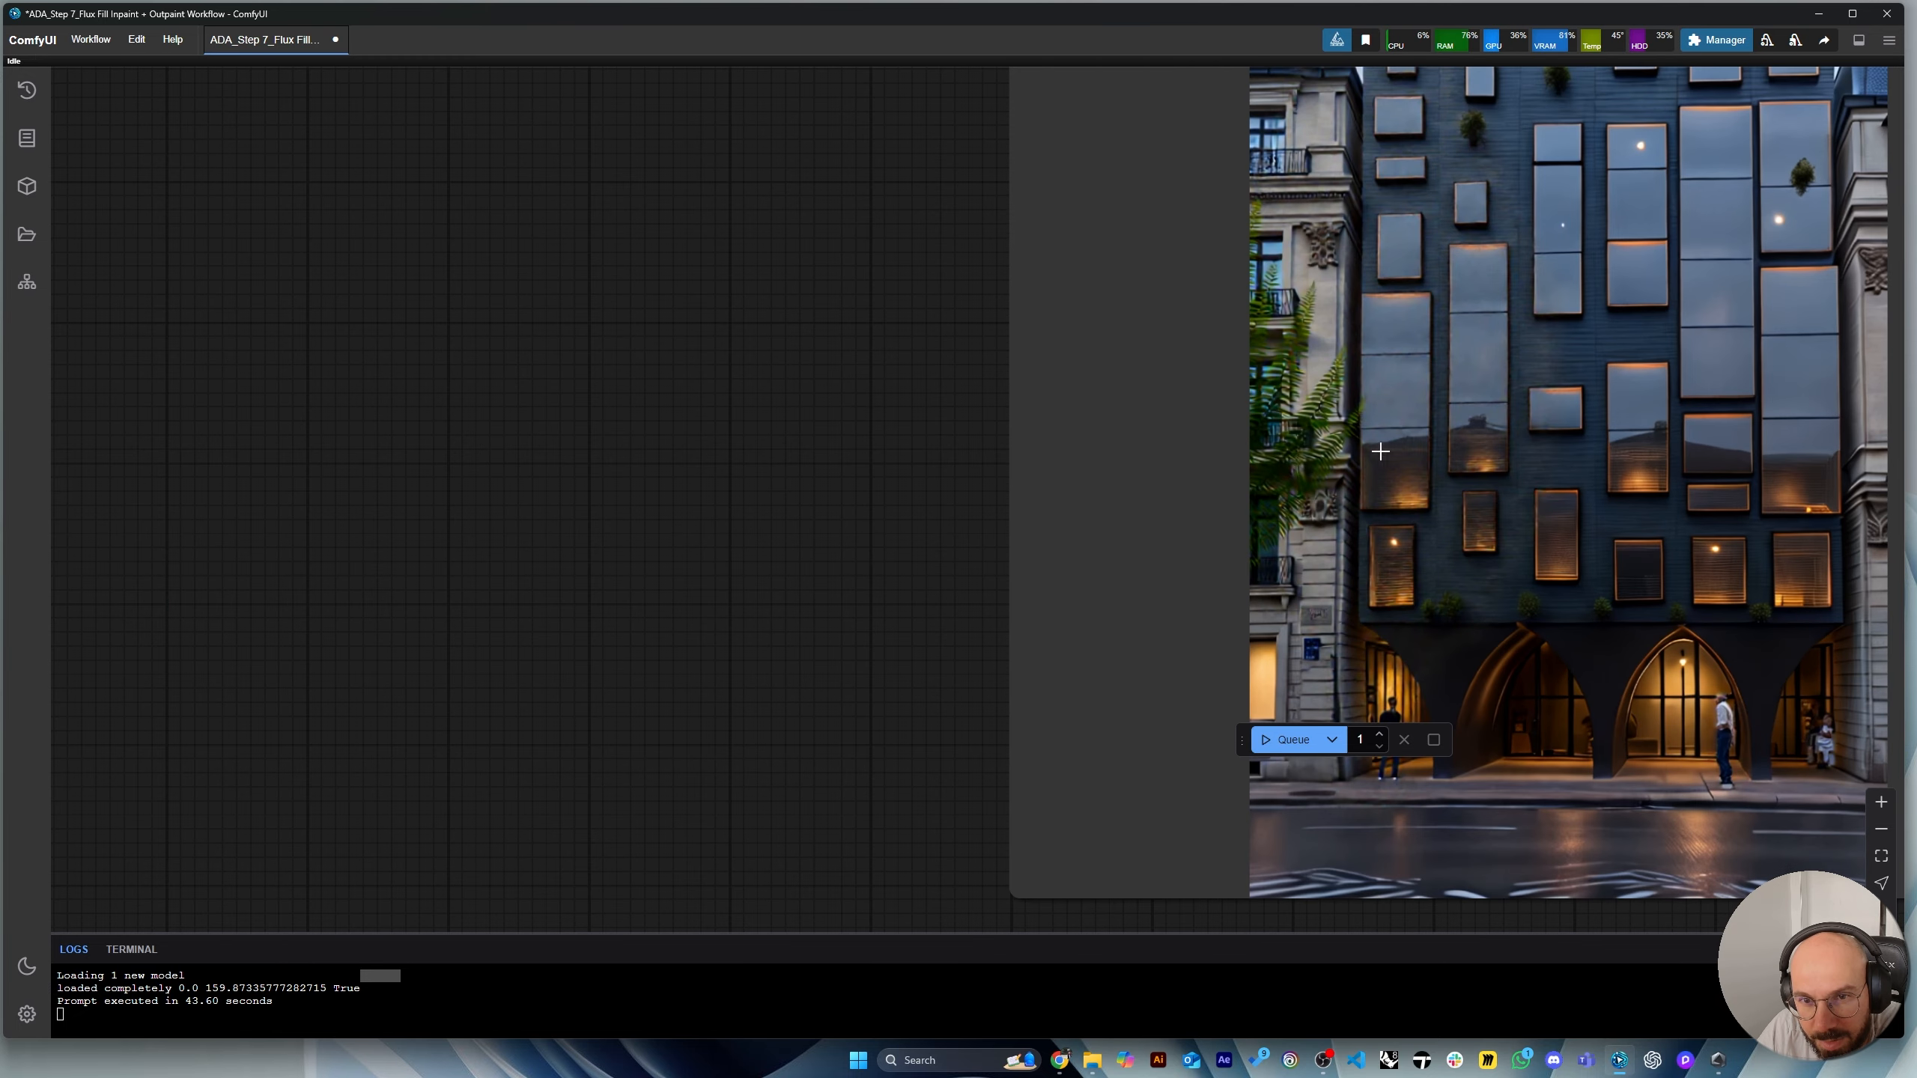
{"action": "scroll", "coordinate": [1567, 574], "scroll_direction": "down", "scroll_amount": 5}
{"action": "scroll", "coordinate": [1647, 586], "scroll_direction": "down", "scroll_amount": 1}
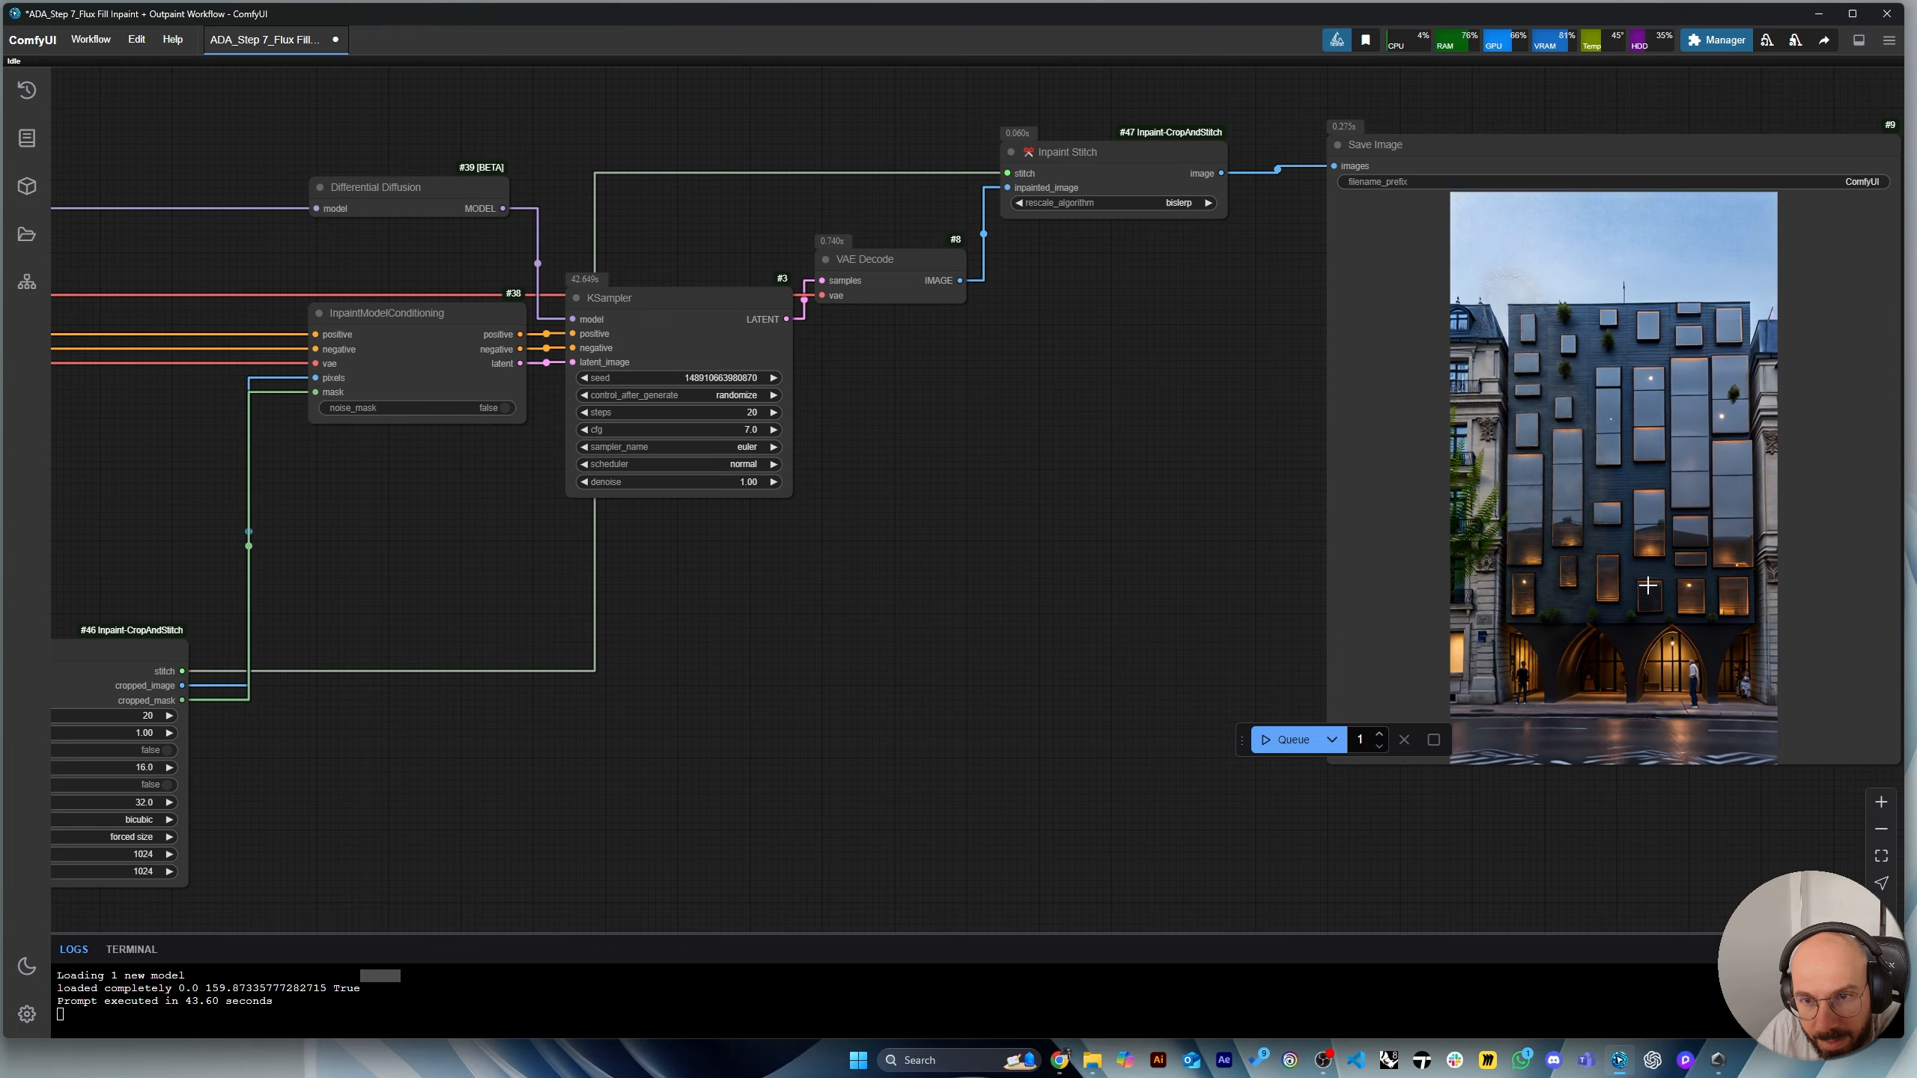
{"action": "scroll", "coordinate": [1660, 555], "scroll_direction": "down", "scroll_amount": 3}
{"action": "scroll", "coordinate": [1297, 557], "scroll_direction": "up", "scroll_amount": 4}
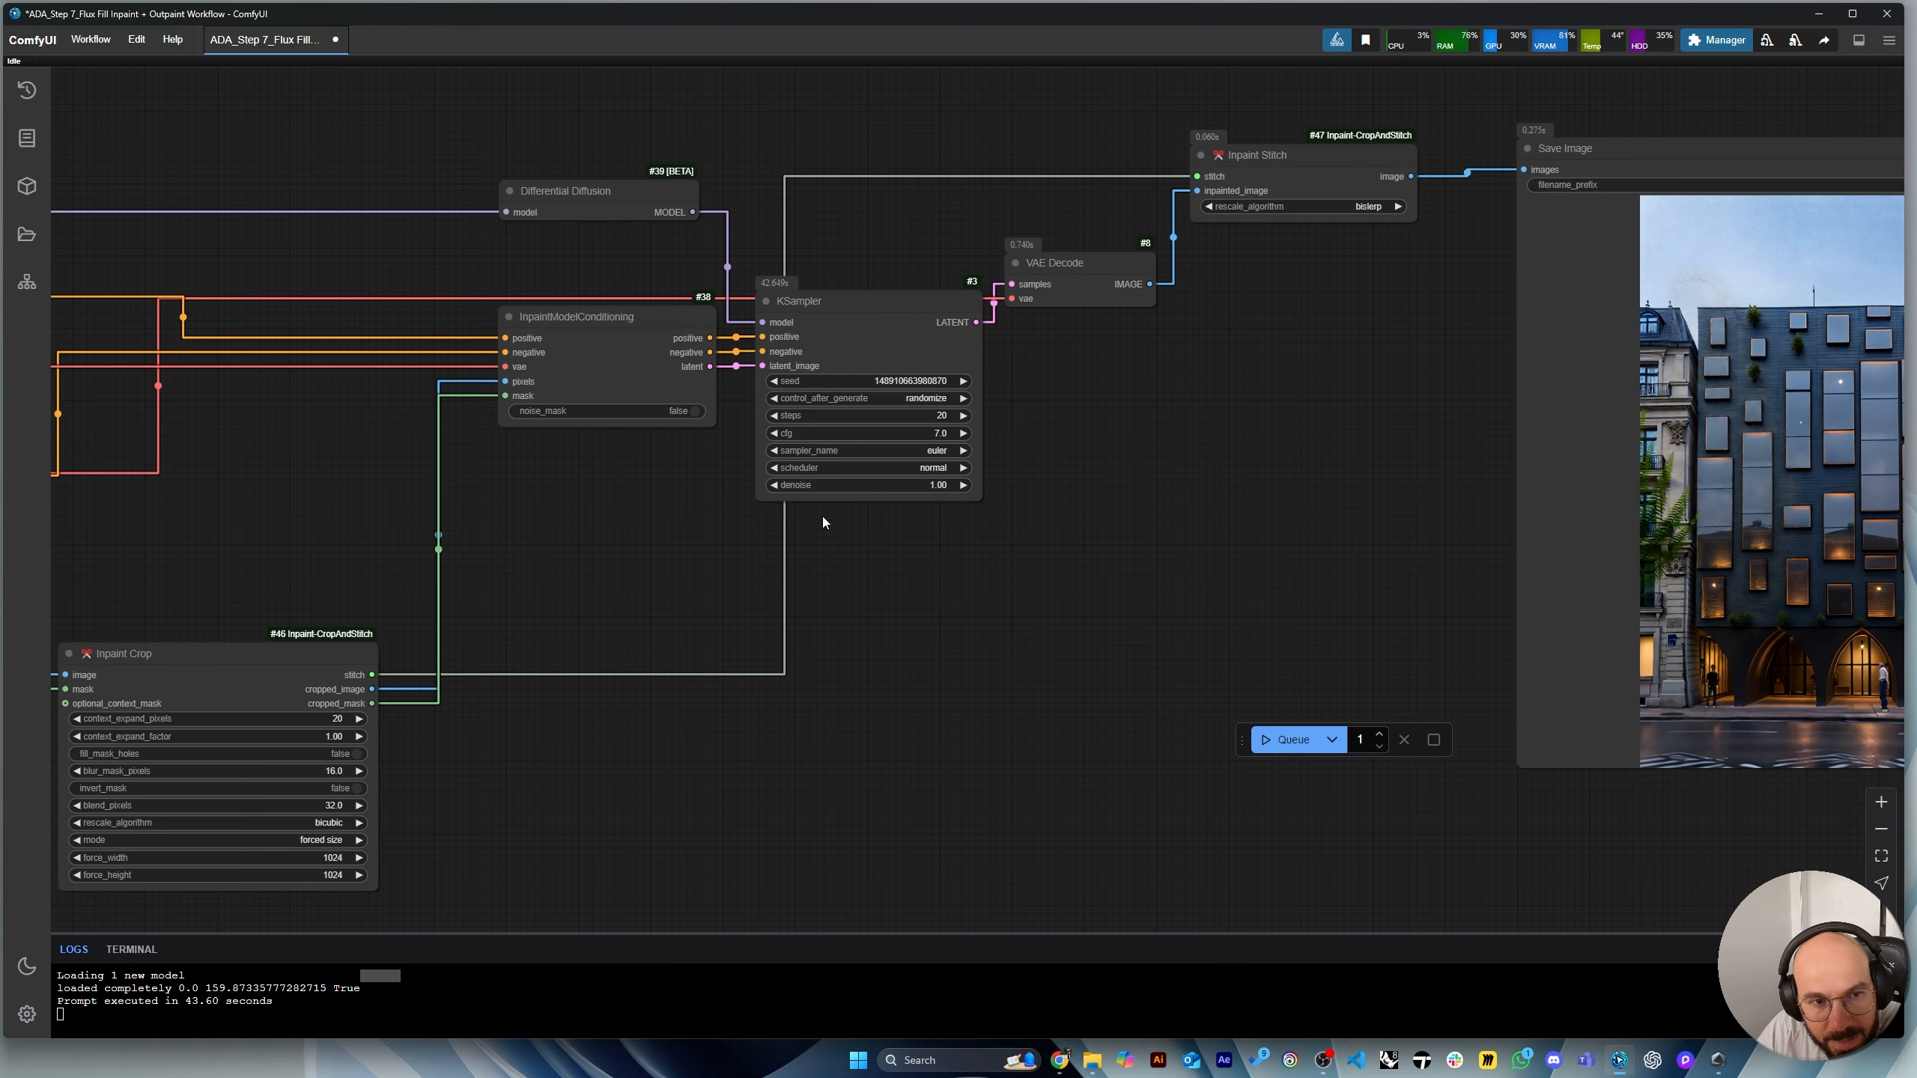
Examine the KSampler settings, especially steps and cfg, and their place between InpaintModelConditioning and VAE Decode.
{"action": "scroll", "coordinate": [890, 519], "scroll_direction": "up", "scroll_amount": 4}
{"action": "scroll", "coordinate": [717, 375], "scroll_direction": "up", "scroll_amount": 2}
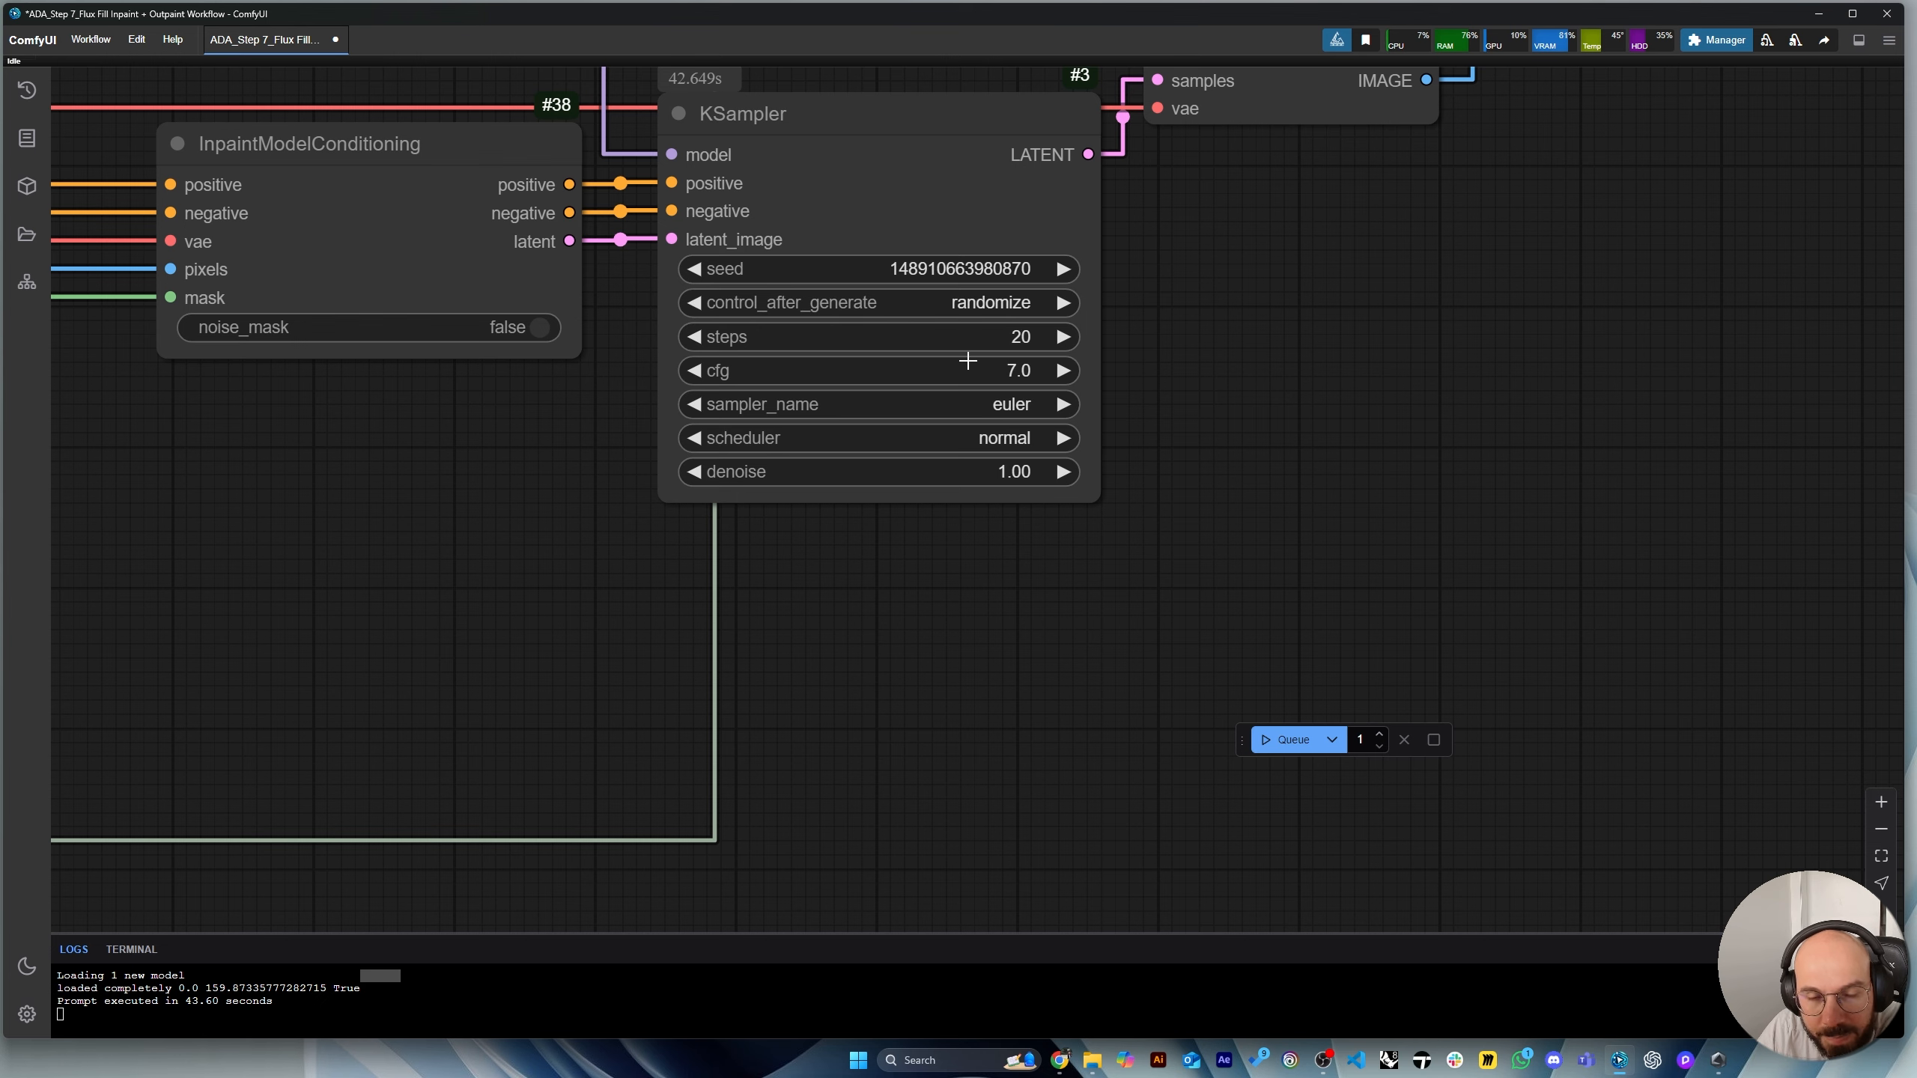
{"action": "scroll", "coordinate": [961, 641], "scroll_direction": "down", "scroll_amount": 1}
{"action": "scroll", "coordinate": [925, 424], "scroll_direction": "up", "scroll_amount": 2}
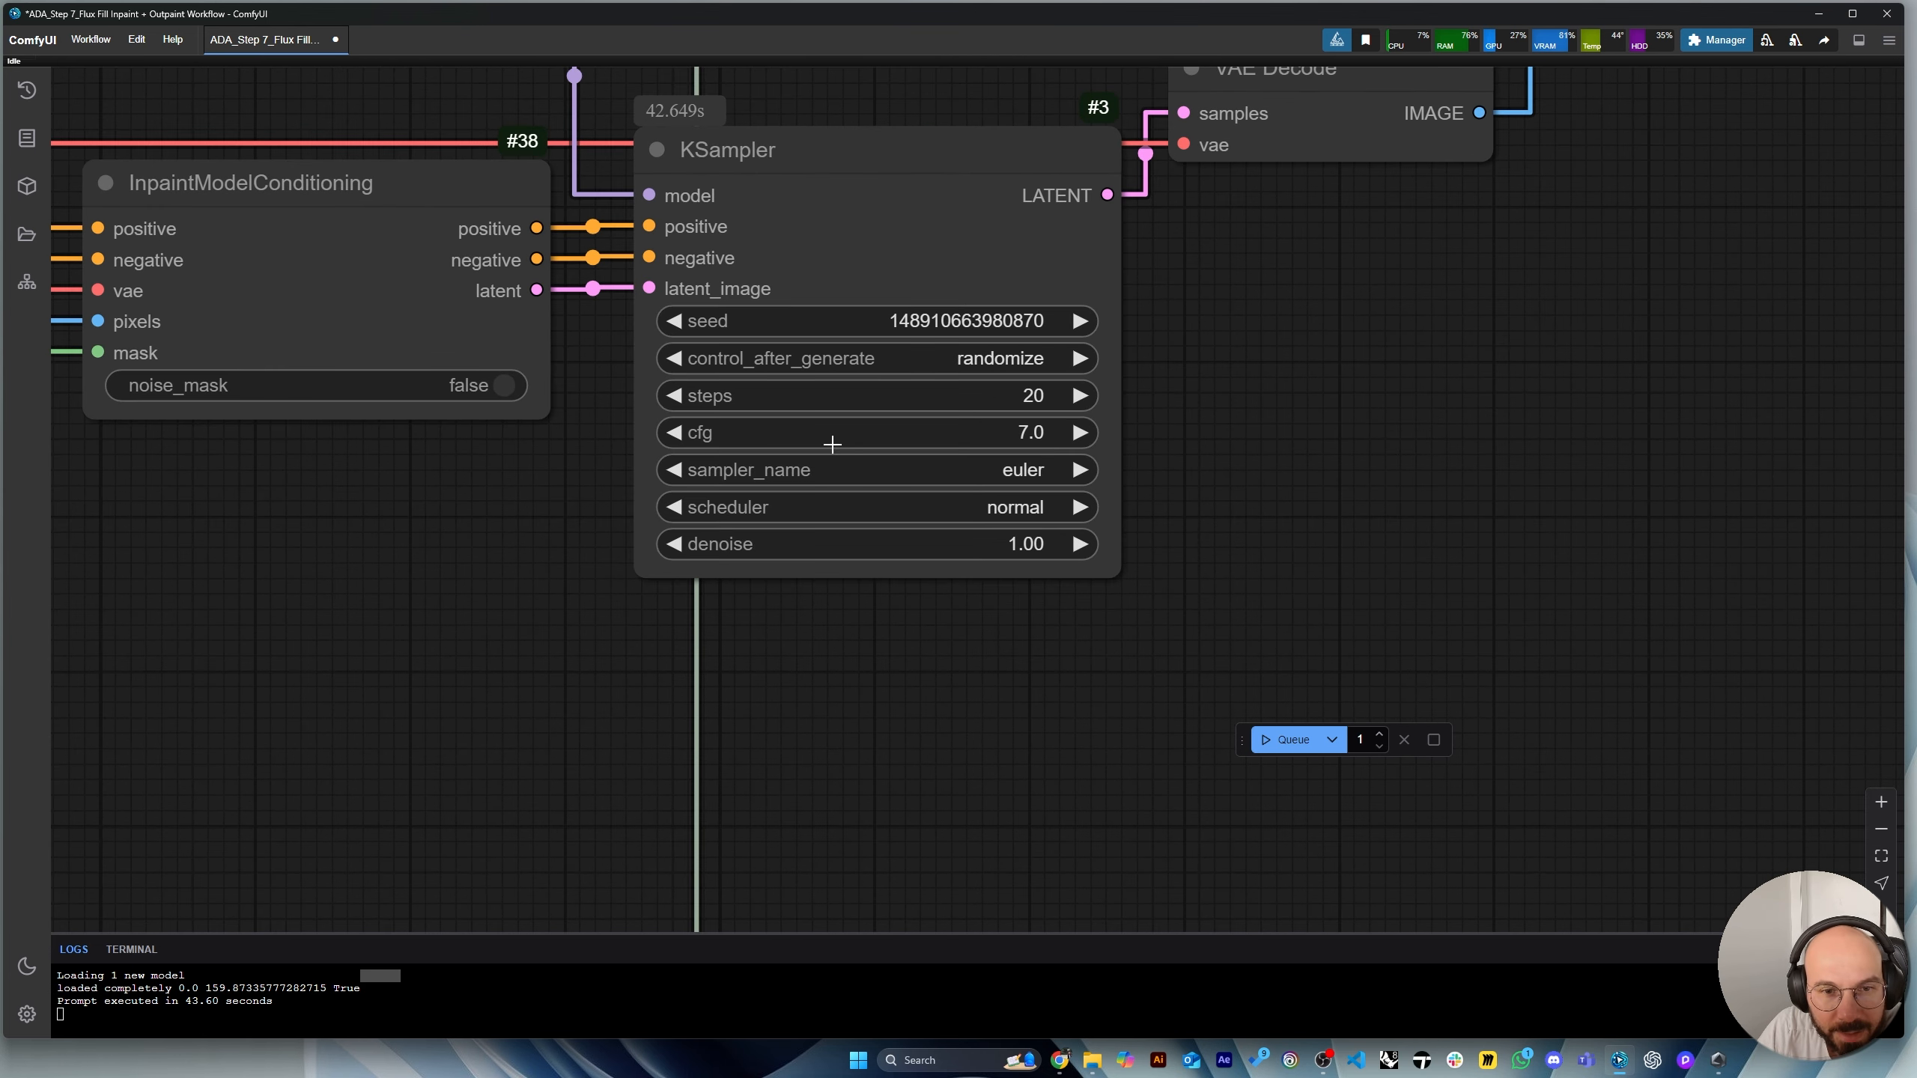
{"action": "scroll", "coordinate": [1046, 538], "scroll_direction": "down", "scroll_amount": 5}
{"action": "scroll", "coordinate": [1135, 459], "scroll_direction": "up", "scroll_amount": 6}
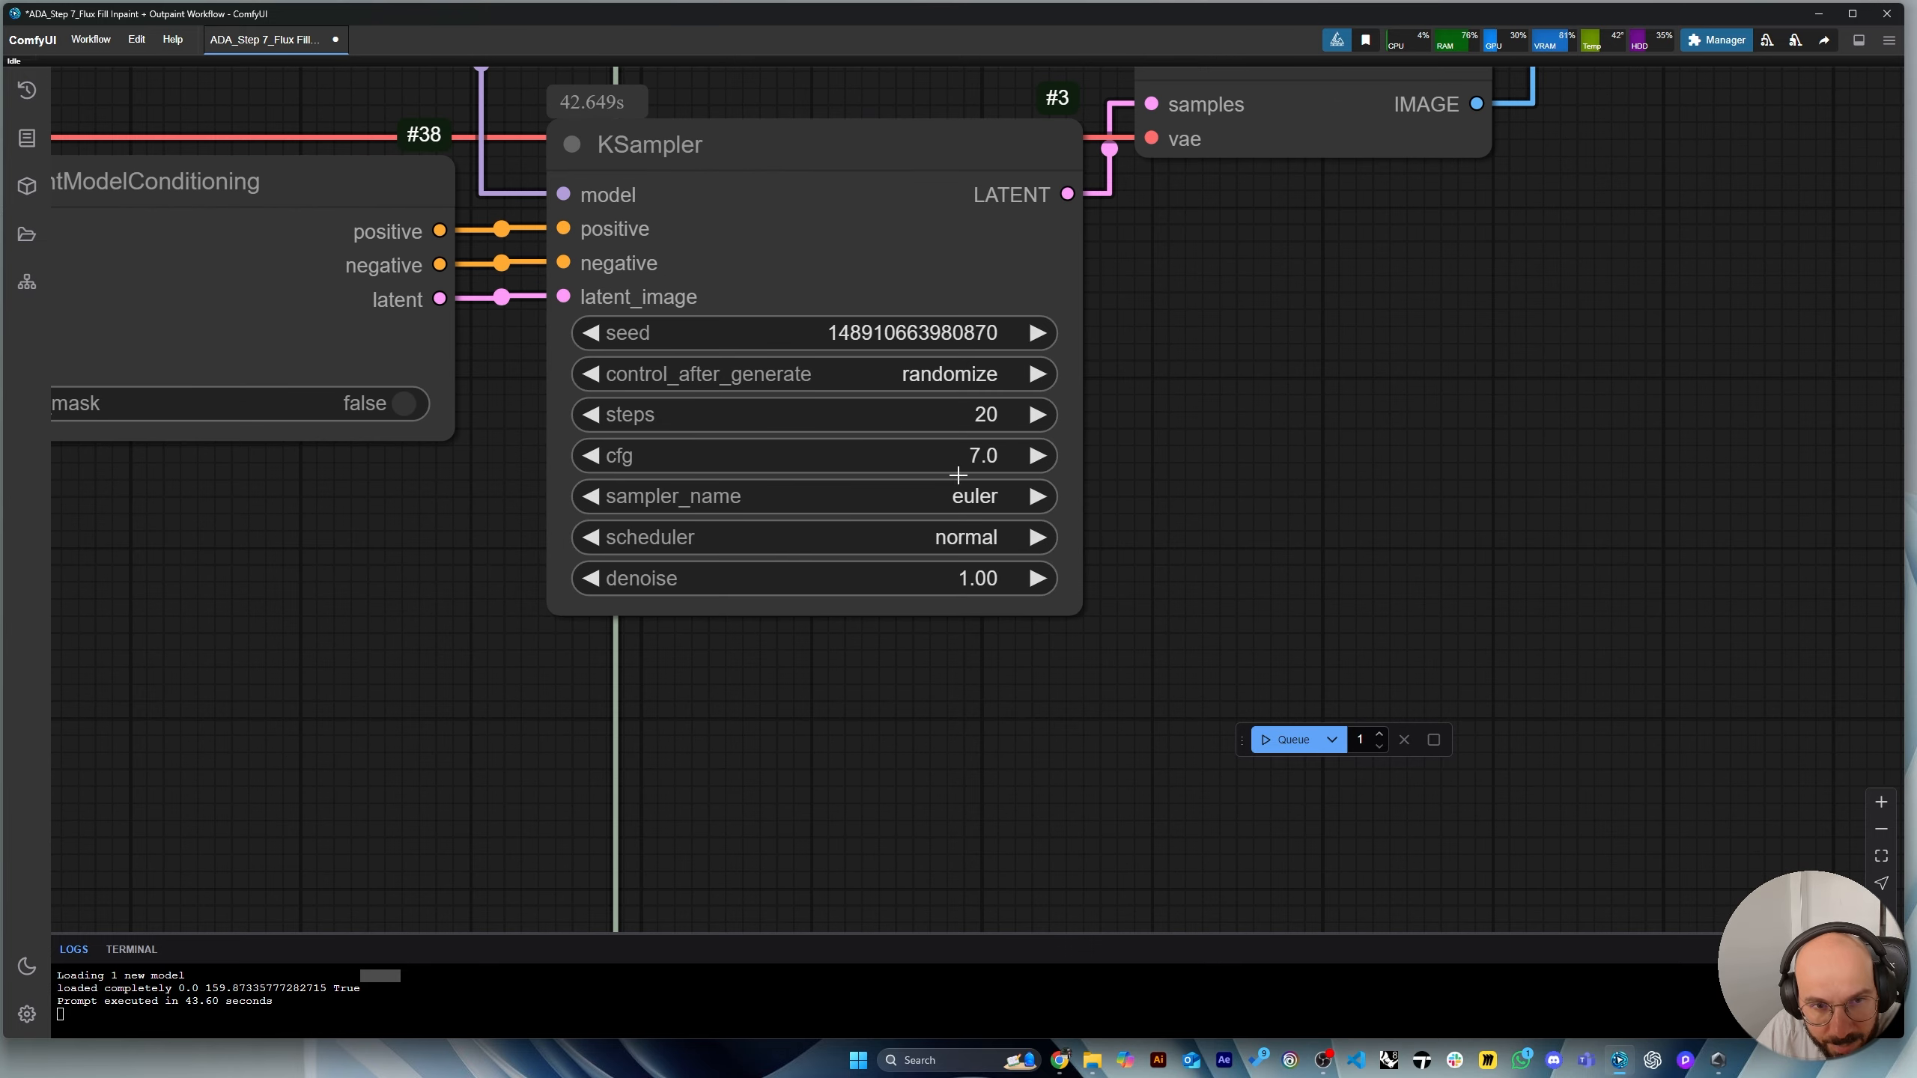
{"action": "scroll", "coordinate": [912, 496], "scroll_direction": "down", "scroll_amount": 12}
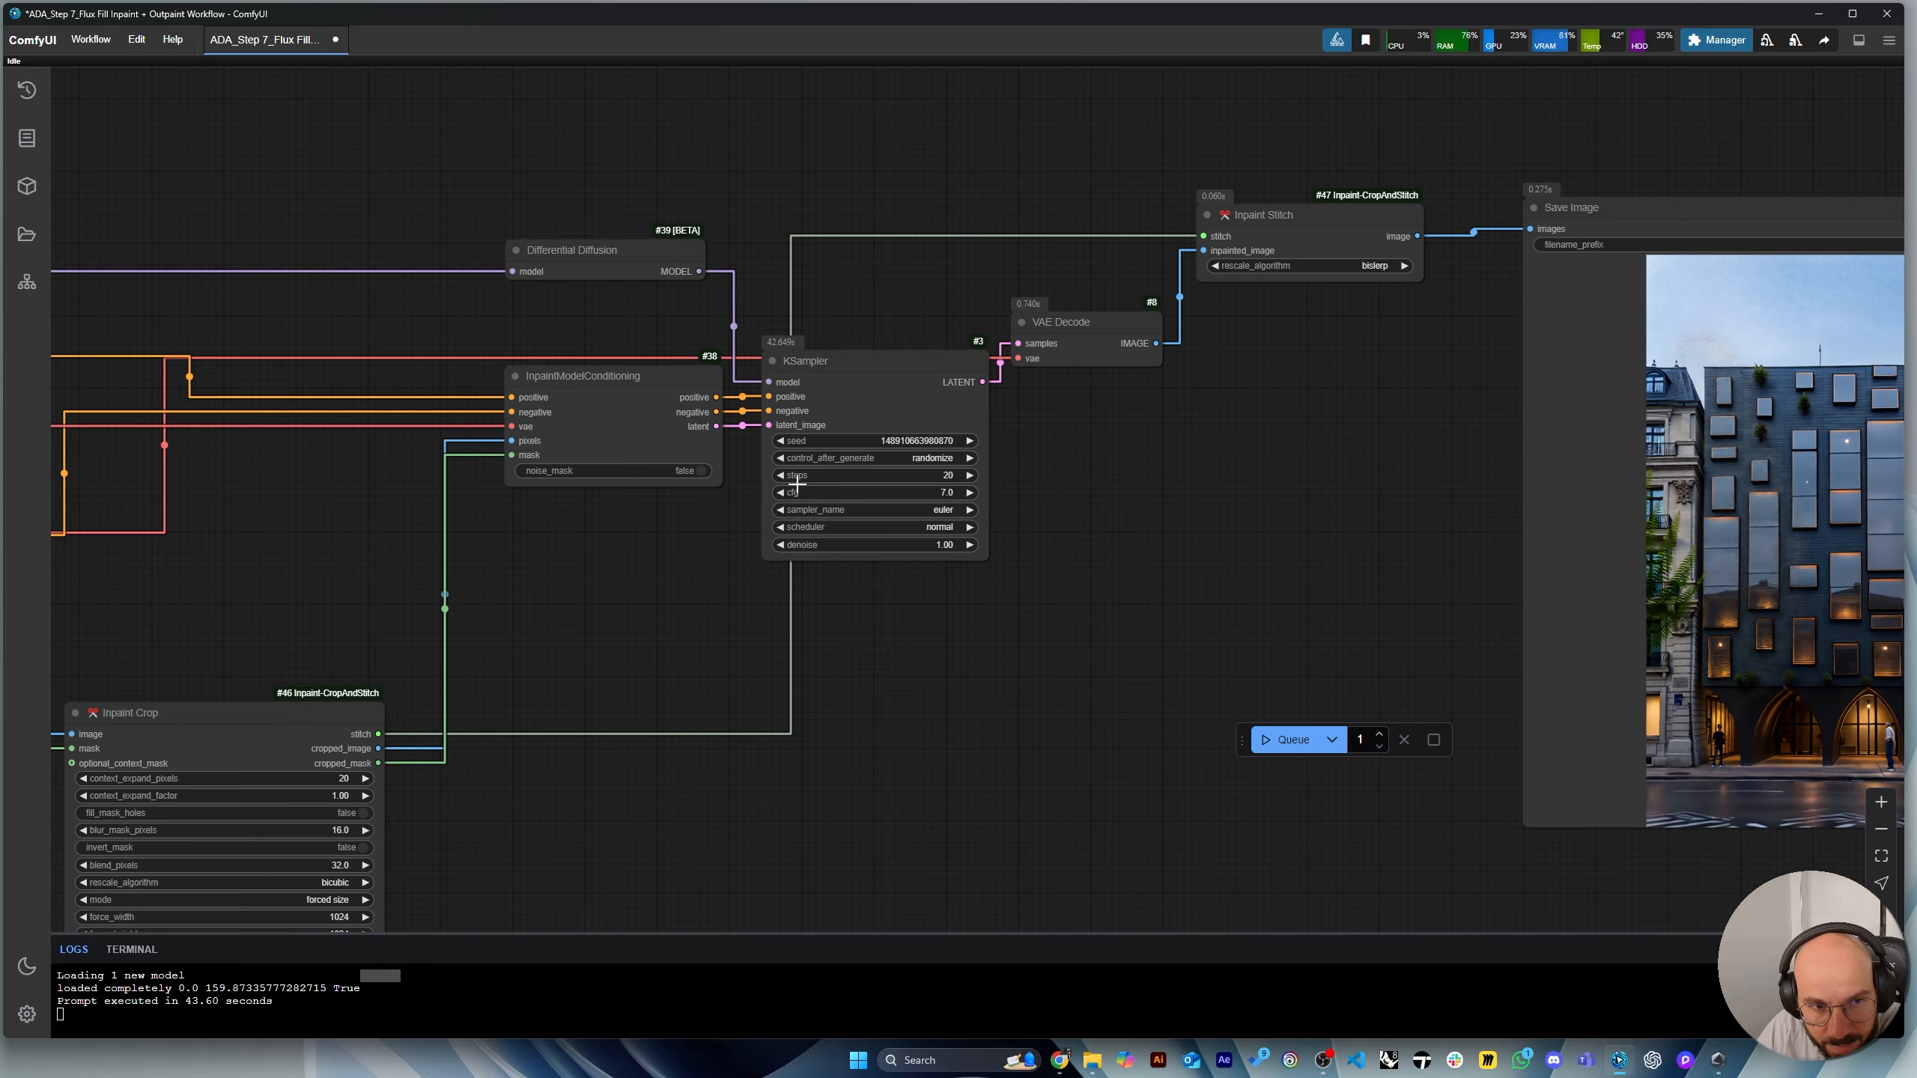
{"action": "scroll", "coordinate": [833, 493], "scroll_direction": "up", "scroll_amount": 7}
{"action": "scroll", "coordinate": [743, 503], "scroll_direction": "down", "scroll_amount": 7}
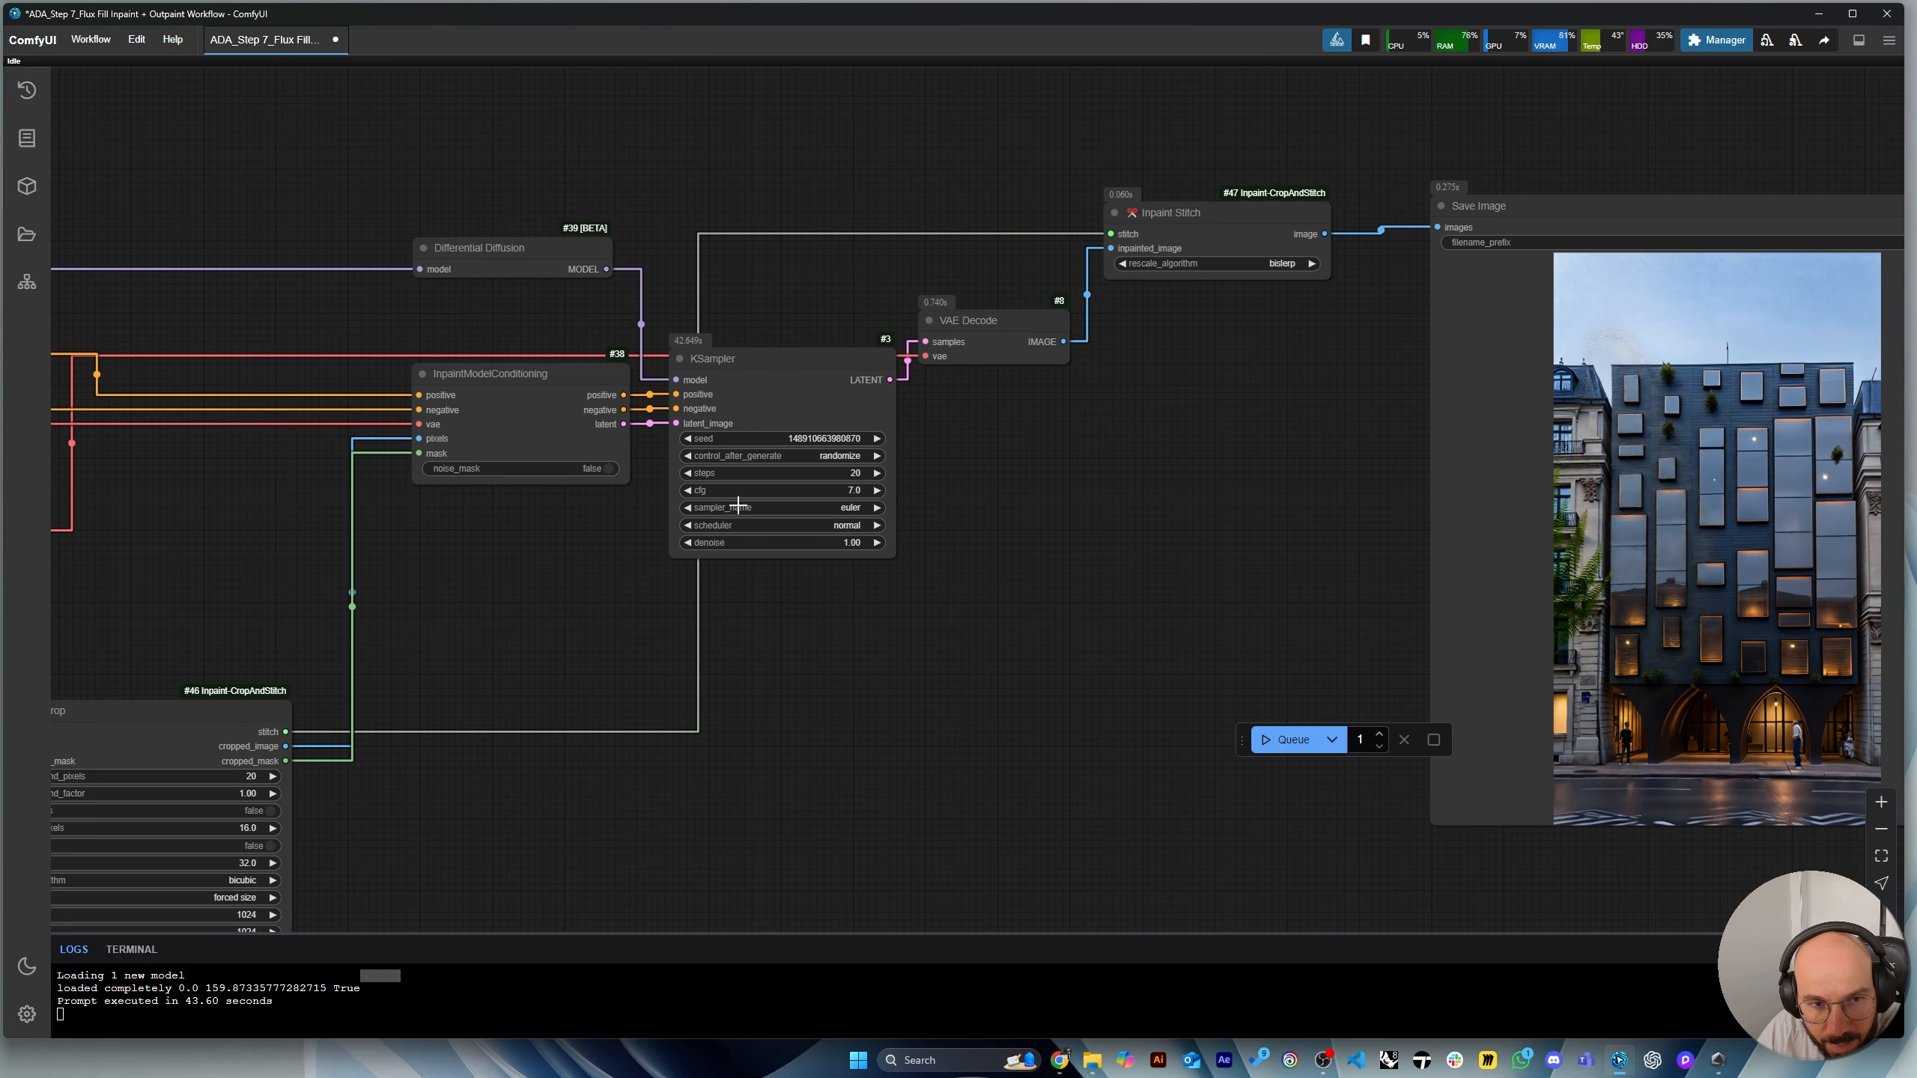
Compare the inpainted tree area in the Save Image output with the original facade in the Preview Image node.
{"action": "scroll", "coordinate": [1526, 578], "scroll_direction": "up", "scroll_amount": 4}
{"action": "scroll", "coordinate": [1388, 589], "scroll_direction": "up", "scroll_amount": 4}
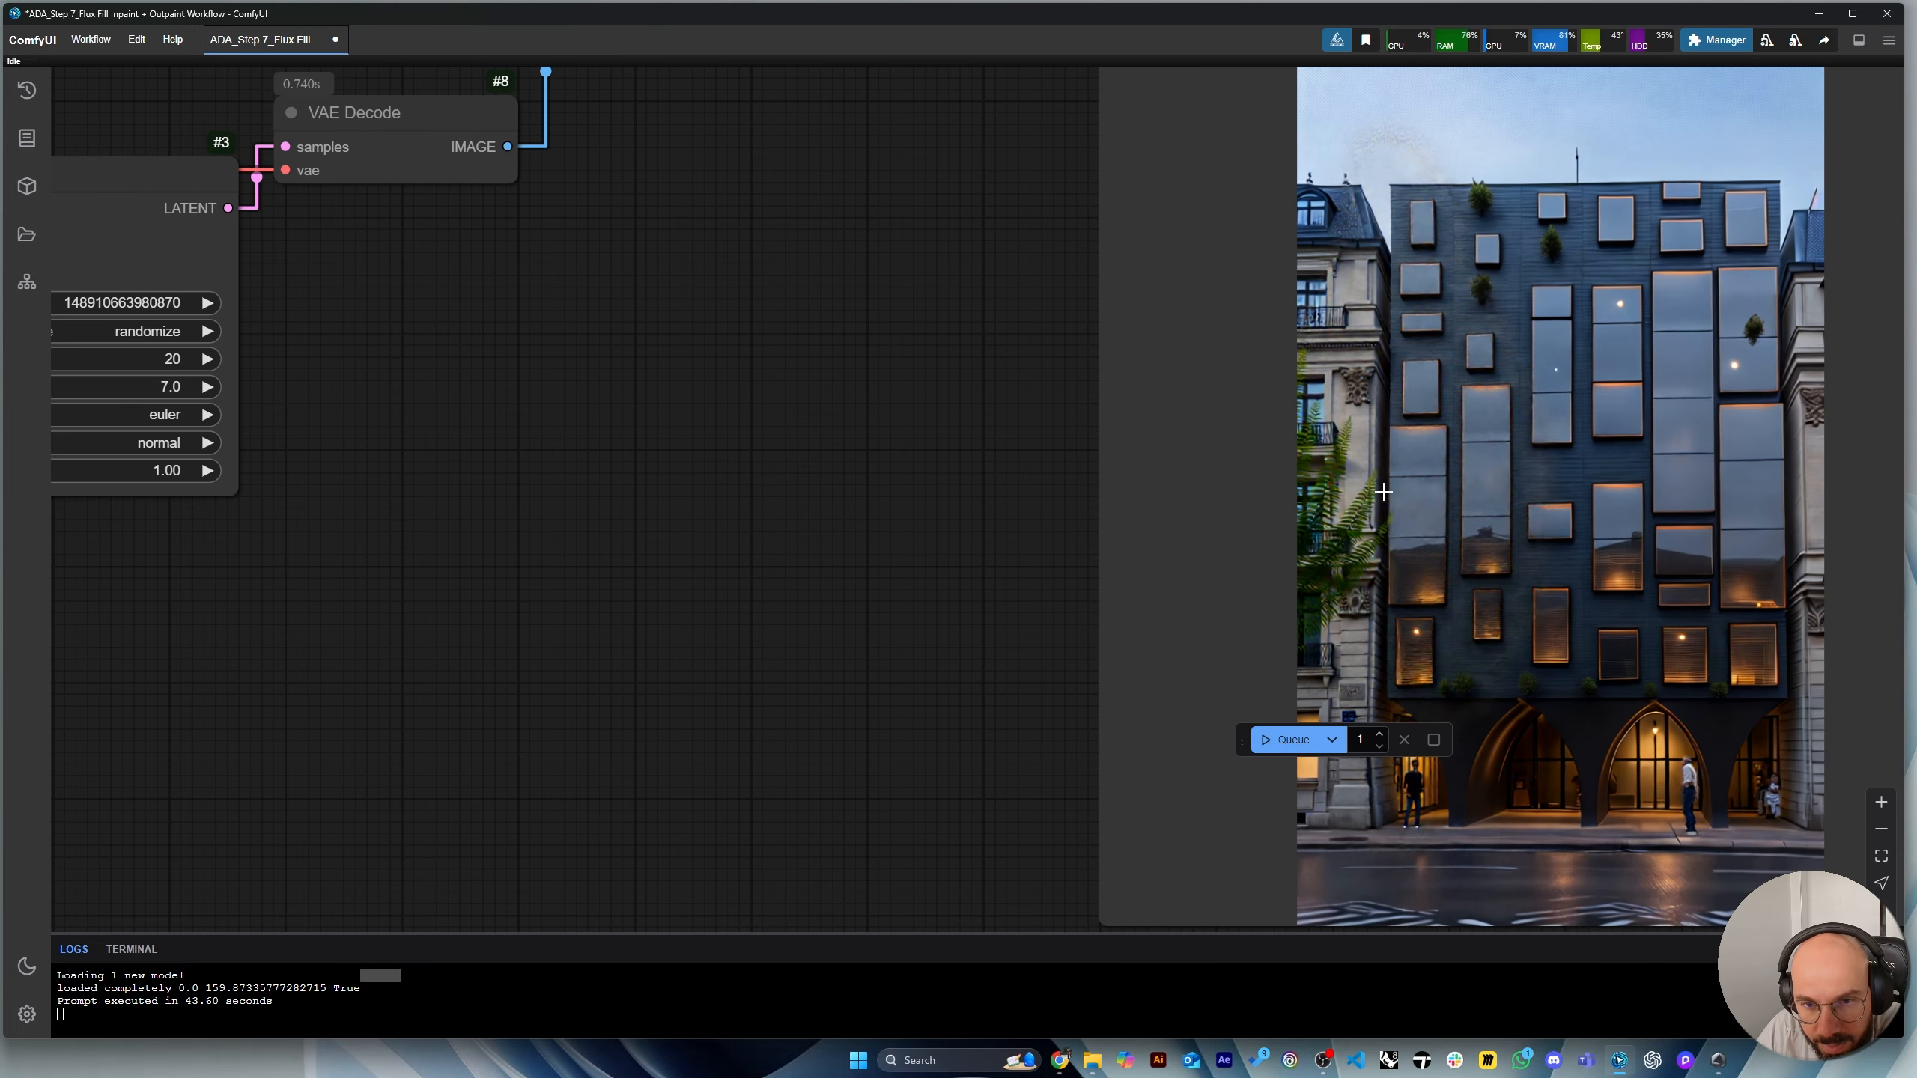
{"action": "scroll", "coordinate": [1464, 517], "scroll_direction": "up", "scroll_amount": 4}
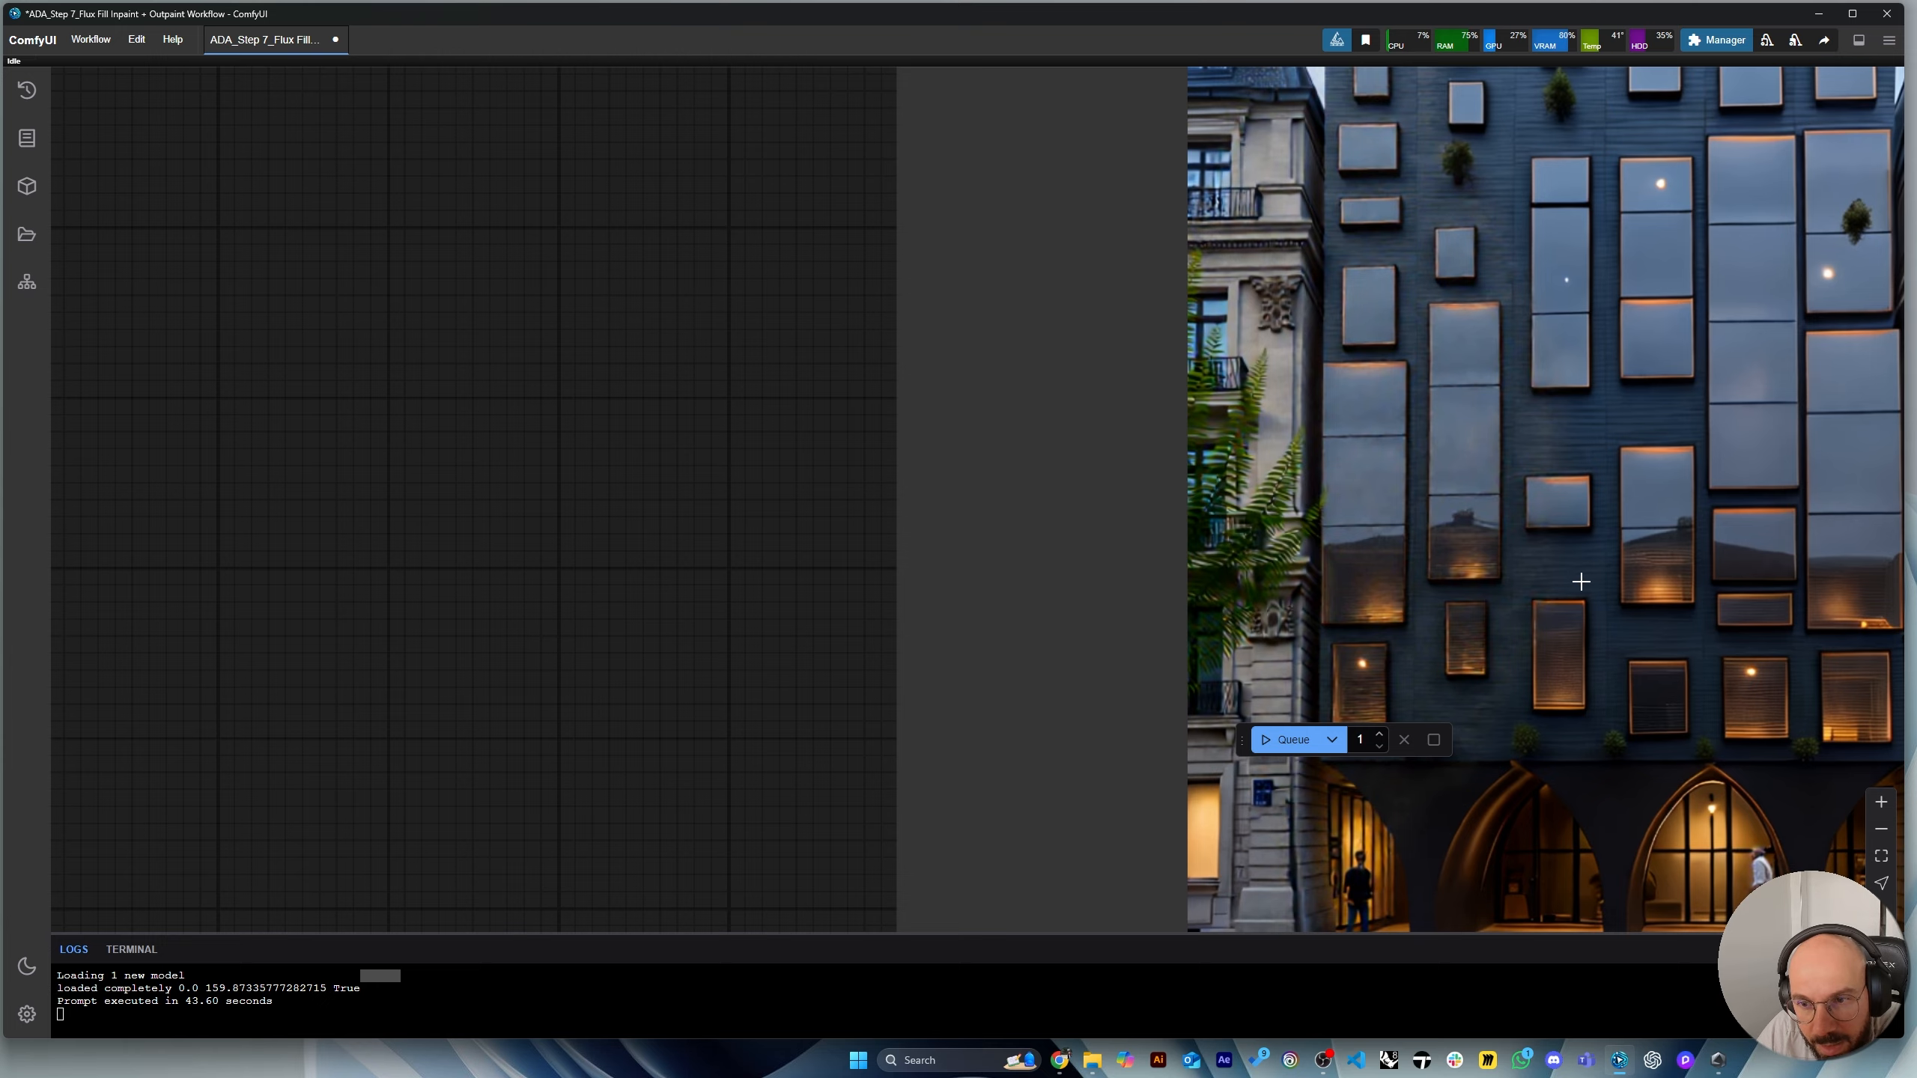
{"action": "scroll", "coordinate": [1581, 581], "scroll_direction": "down", "scroll_amount": 10}
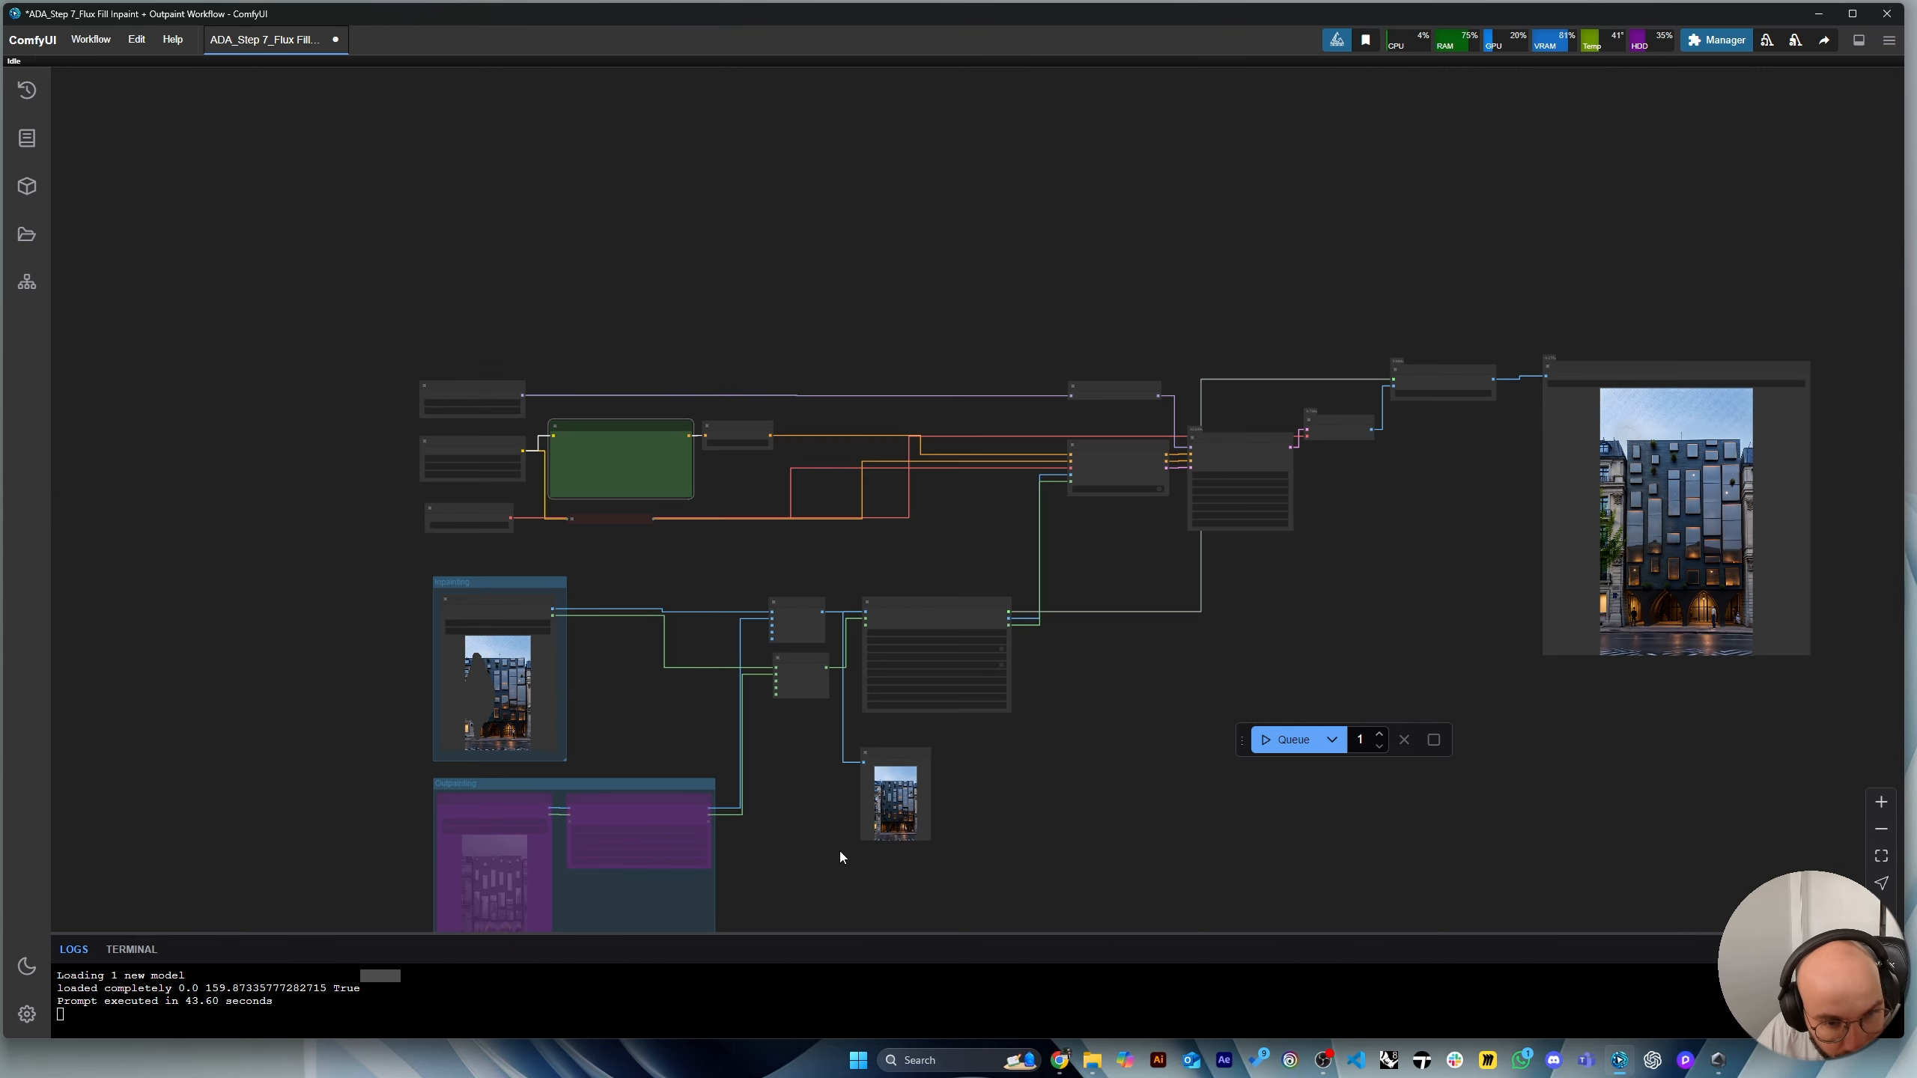
{"action": "scroll", "coordinate": [840, 857], "scroll_direction": "up", "scroll_amount": 8}
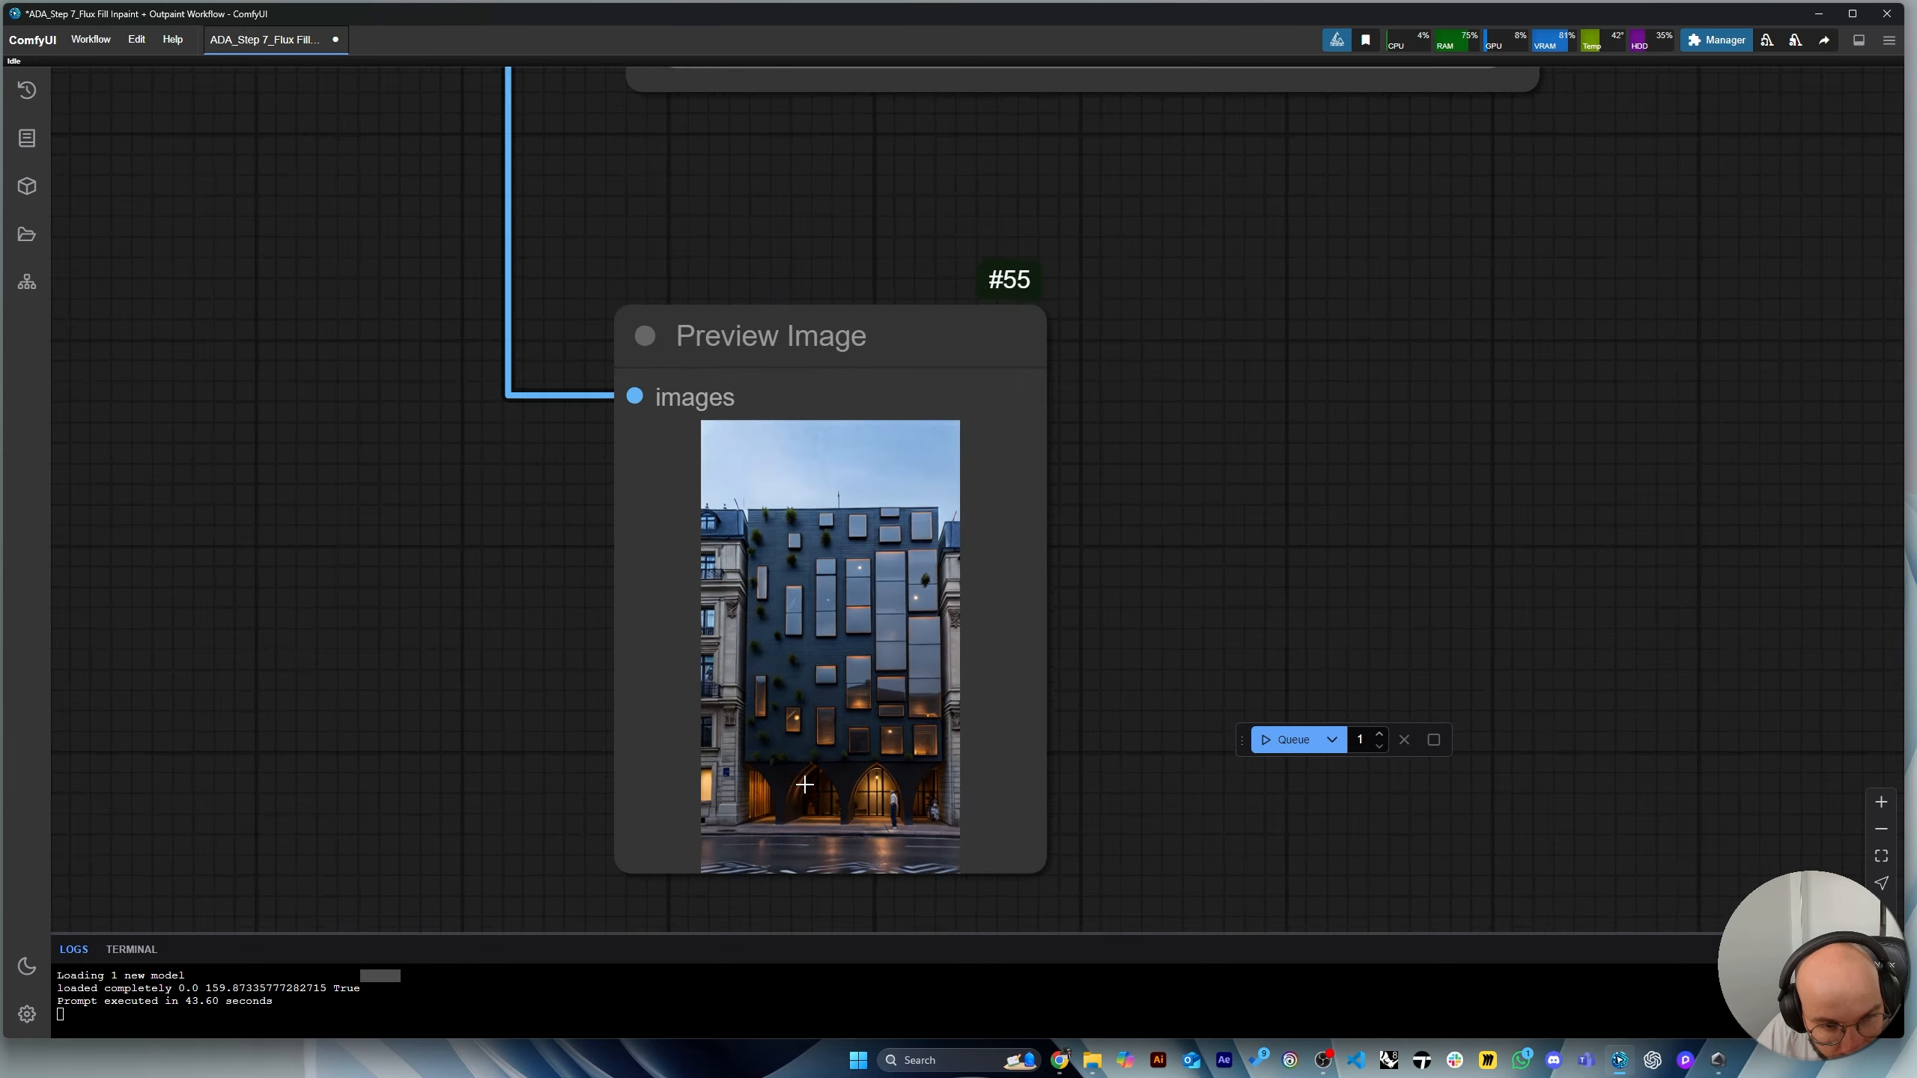
{"action": "scroll", "coordinate": [830, 801], "scroll_direction": "up", "scroll_amount": 4}
{"action": "scroll", "coordinate": [739, 574], "scroll_direction": "up", "scroll_amount": 5}
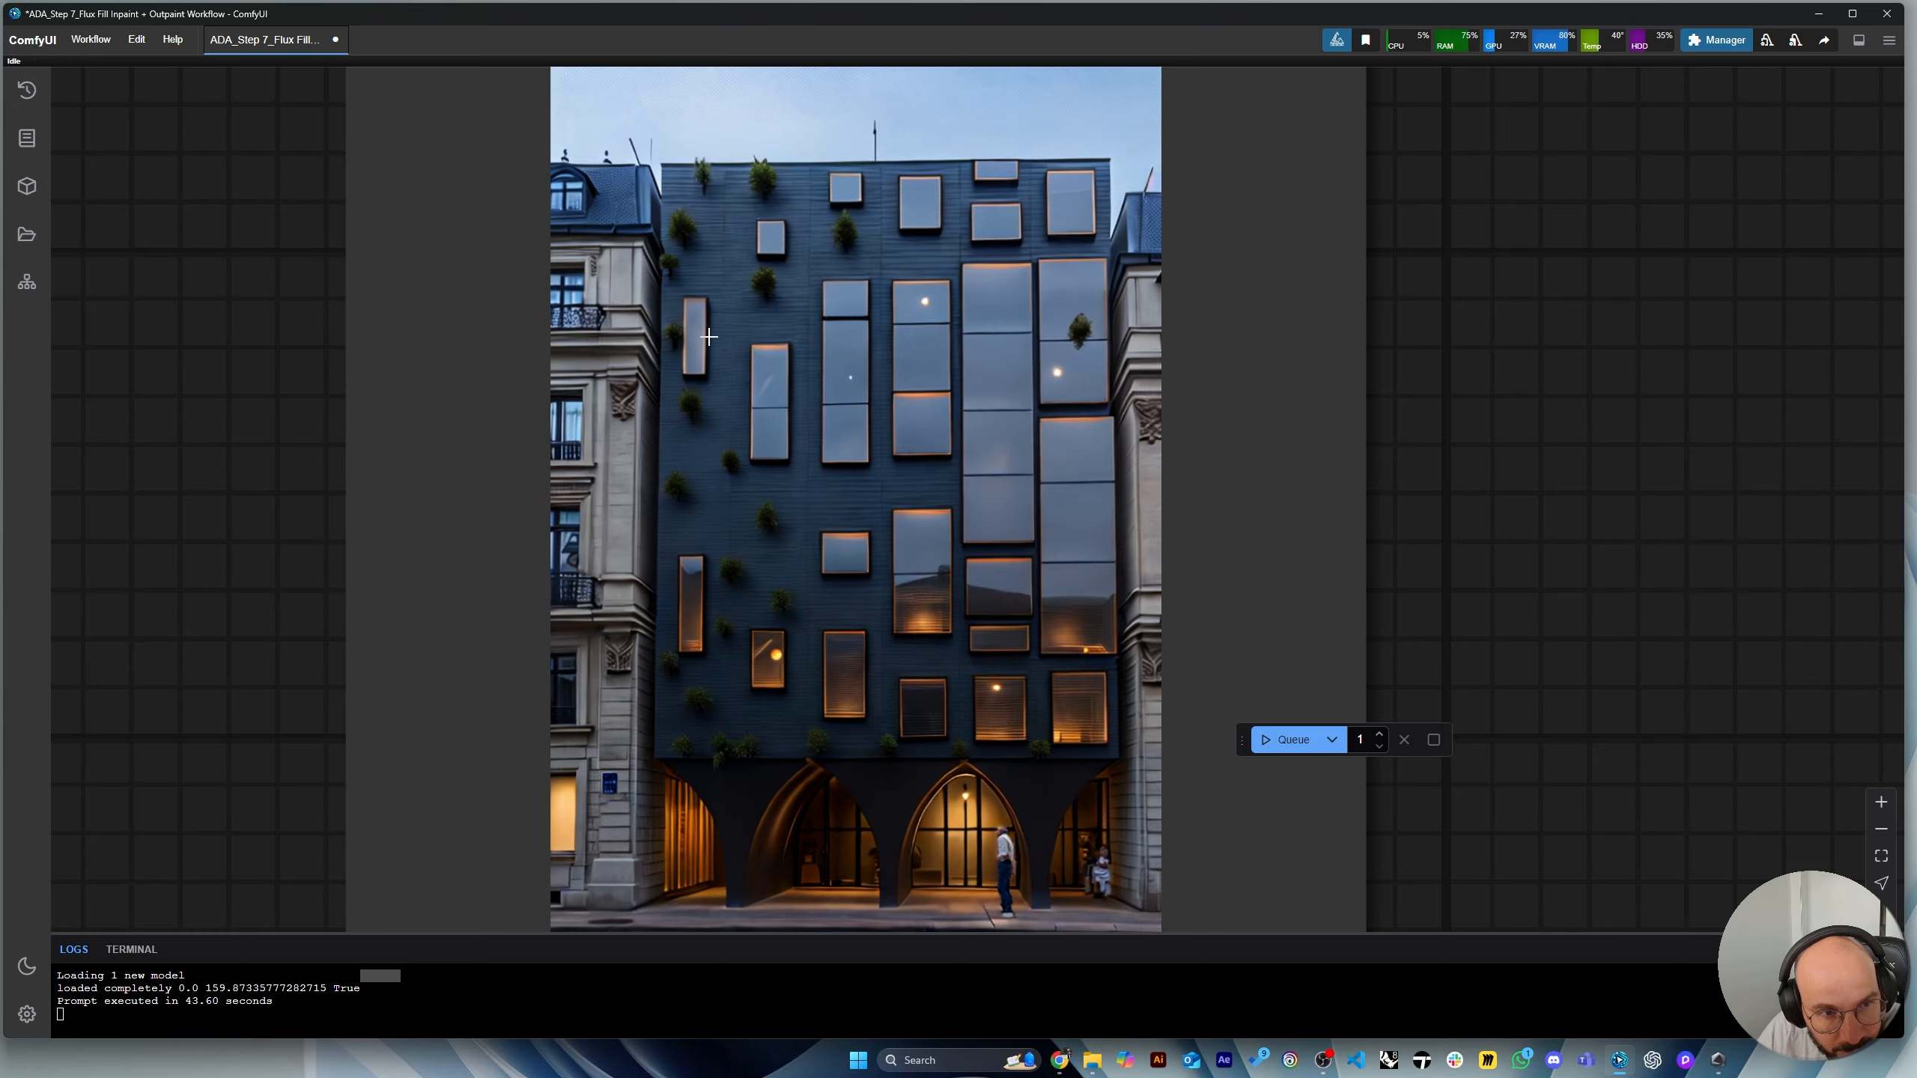
{"action": "scroll", "coordinate": [652, 695], "scroll_direction": "down", "scroll_amount": 15}
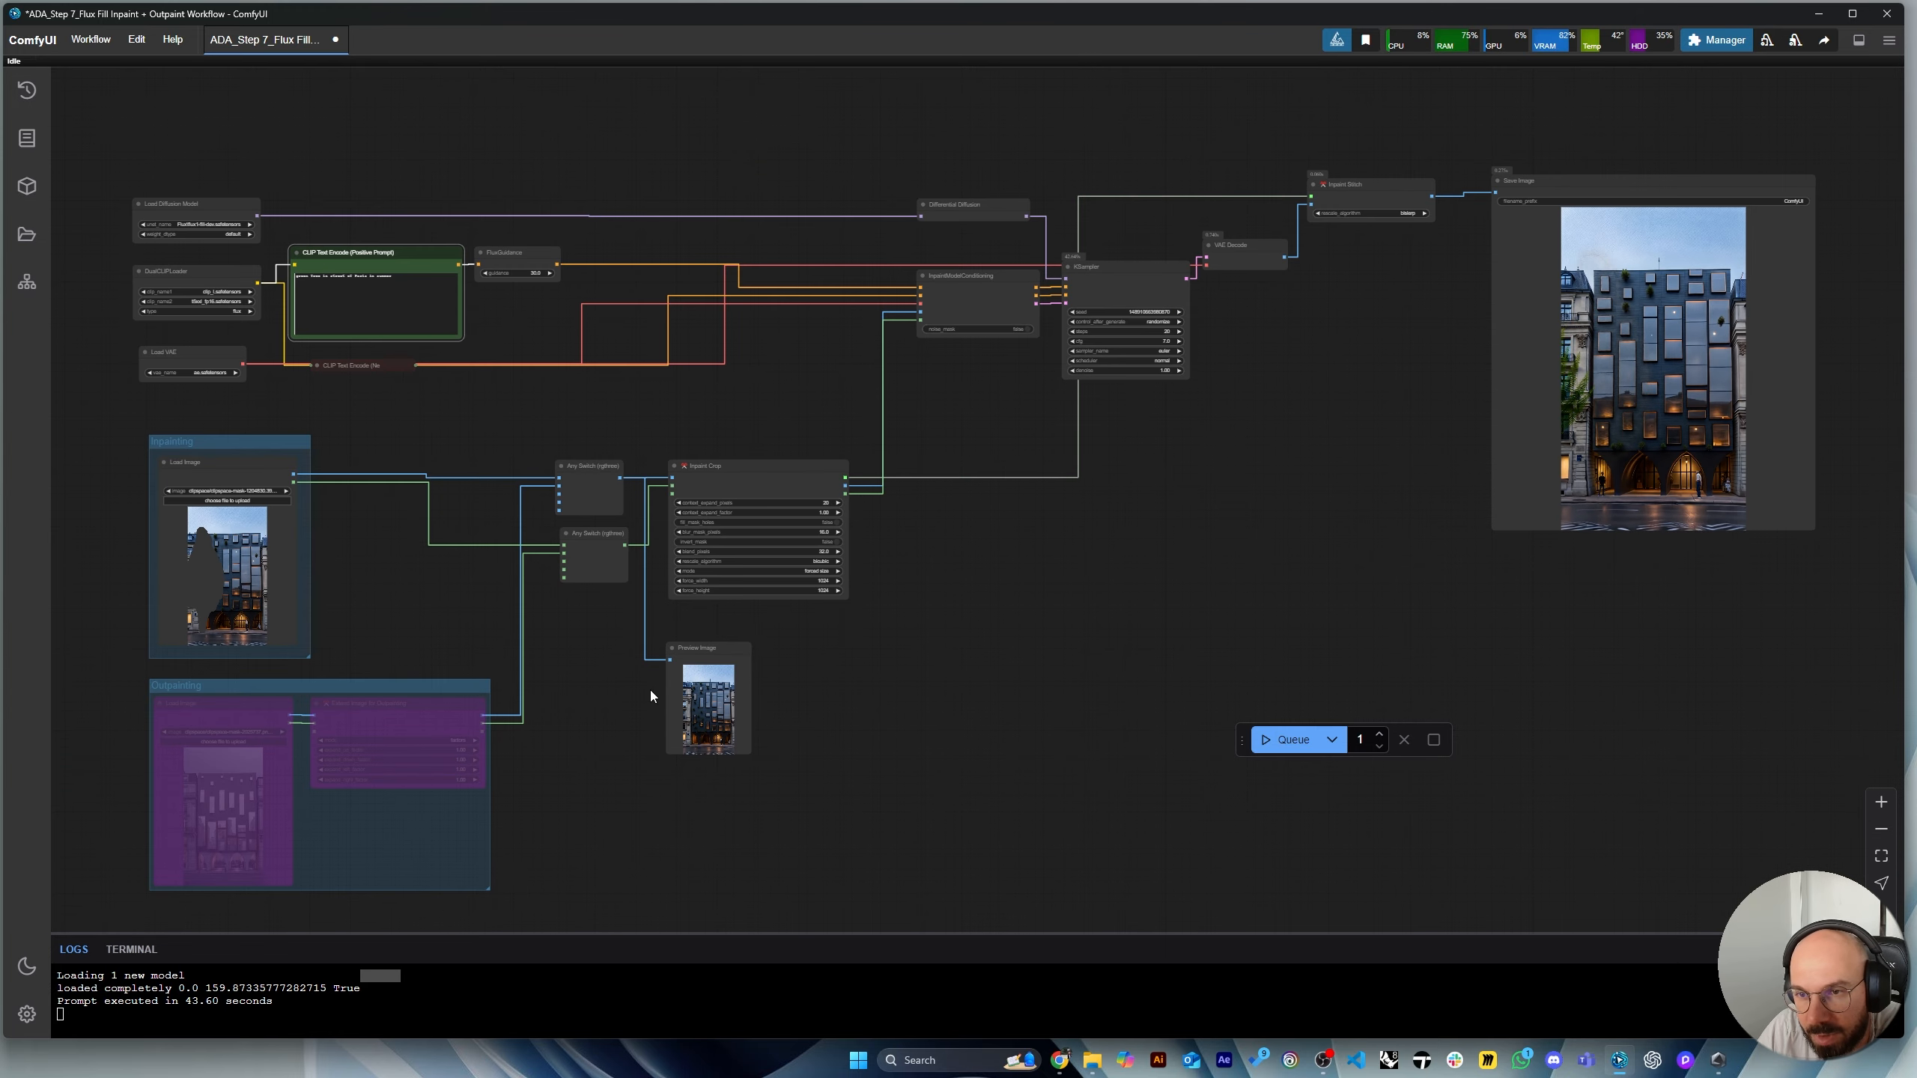
{"action": "scroll", "coordinate": [1698, 362], "scroll_direction": "up", "scroll_amount": 11}
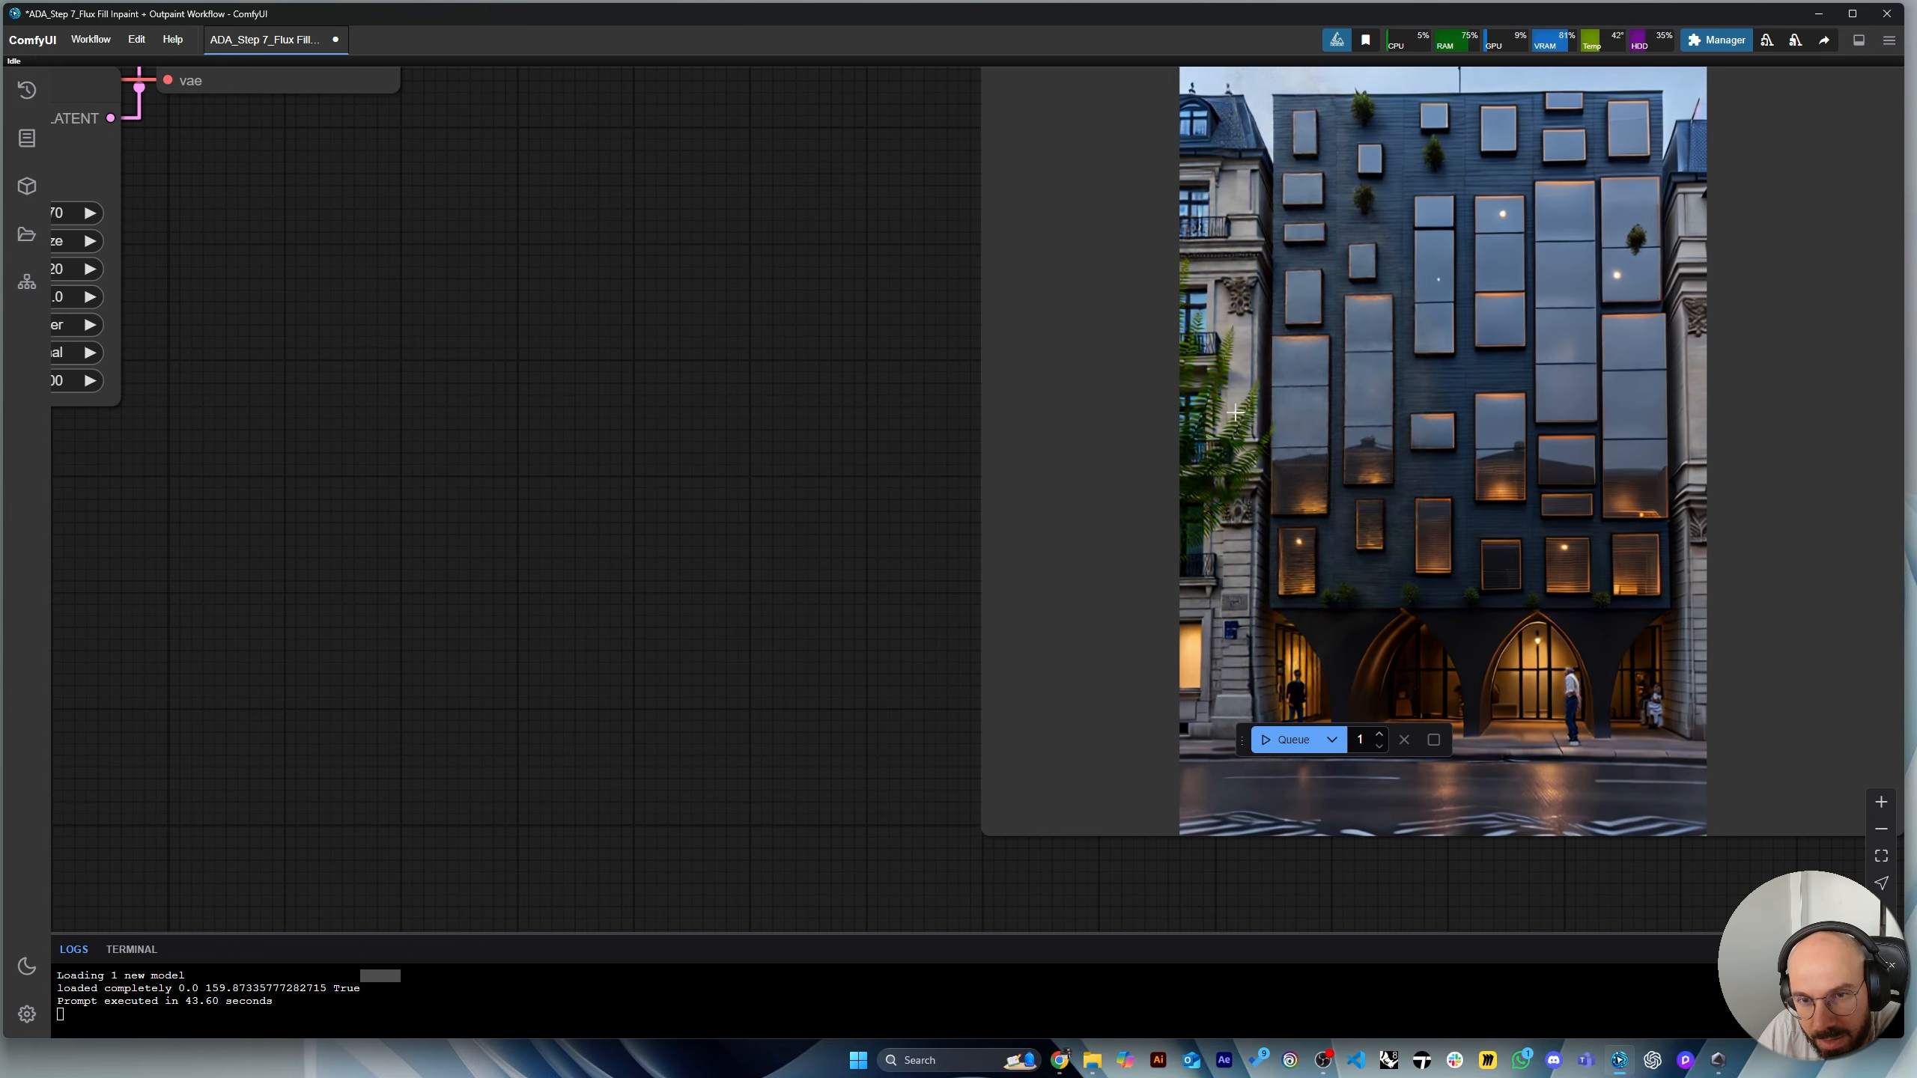
{"action": "scroll", "coordinate": [1482, 330], "scroll_direction": "down", "scroll_amount": 8}
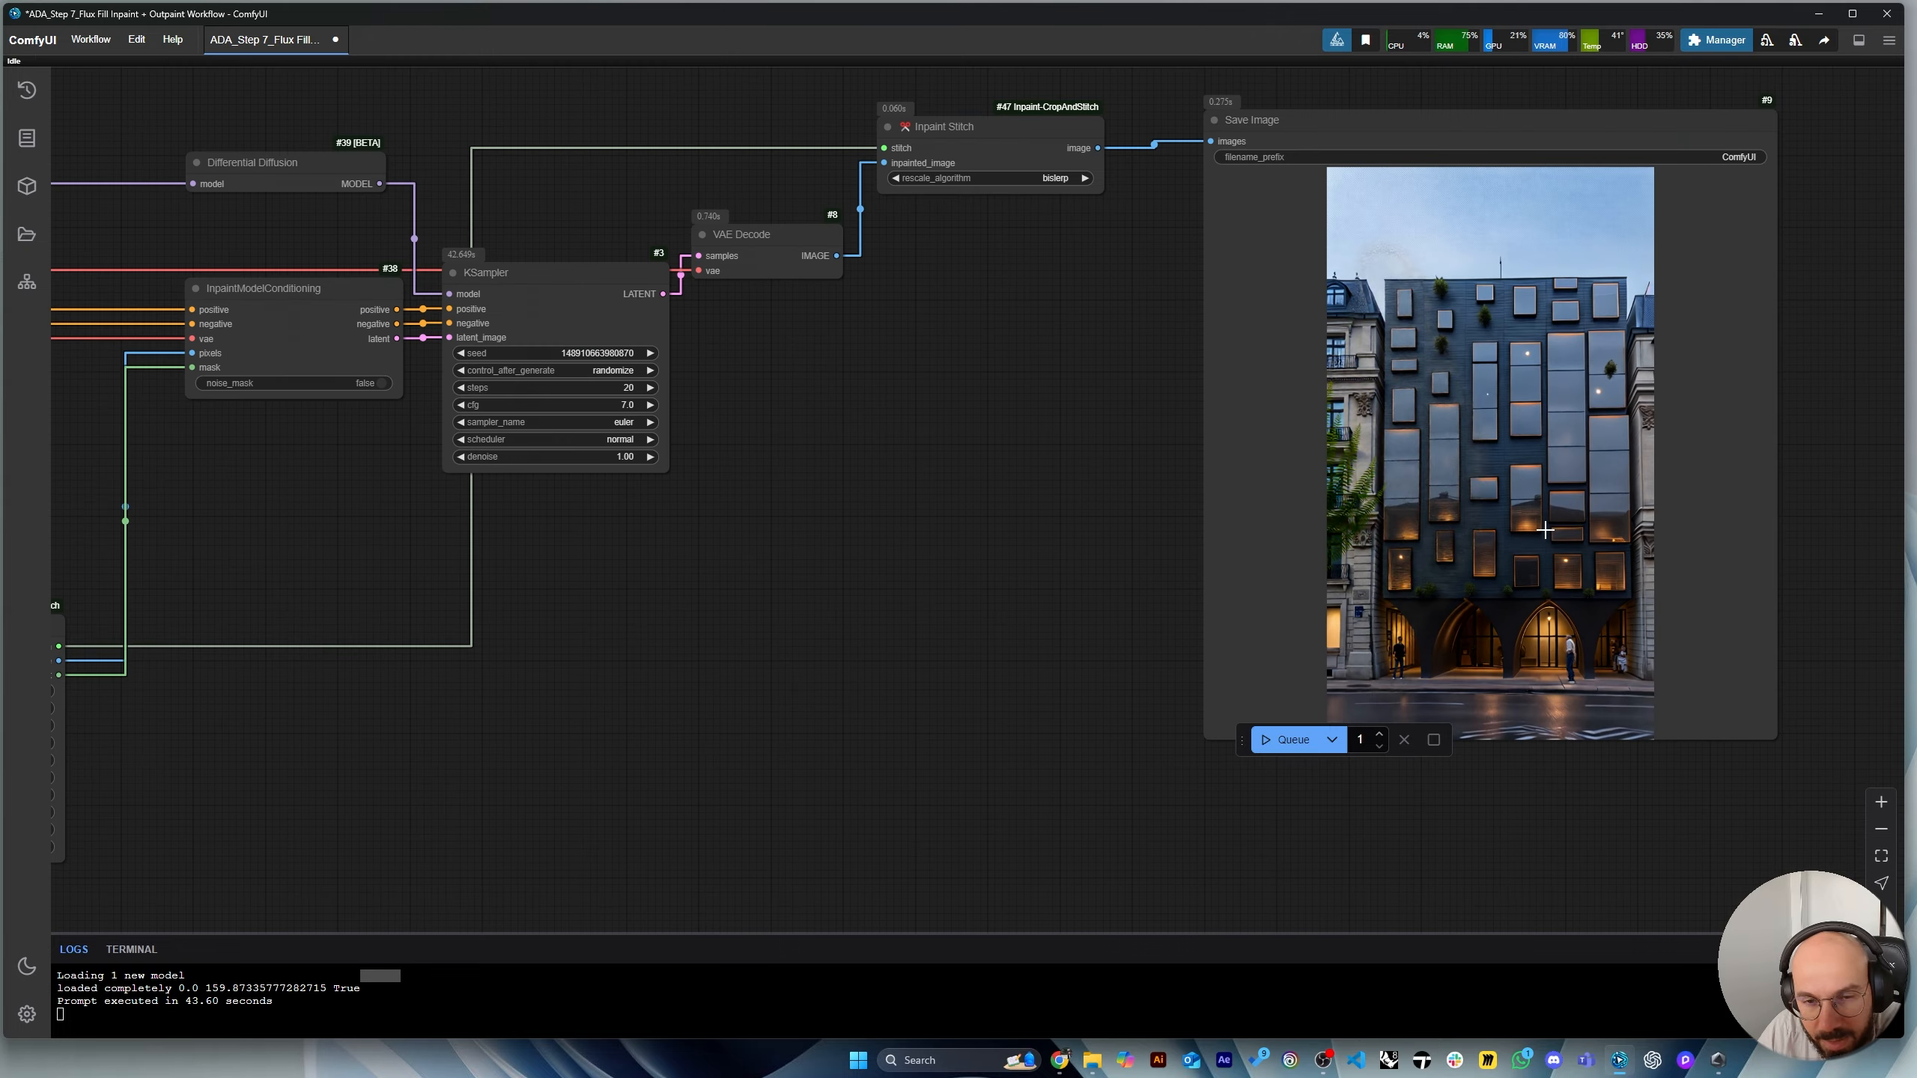
Run the workflow again and check the KSampler settings and the masked image in the Inpainting group during generation.
{"action": "left_click", "coordinate": [1289, 739]}
{"action": "scroll", "coordinate": [950, 485], "scroll_direction": "up", "scroll_amount": 10}
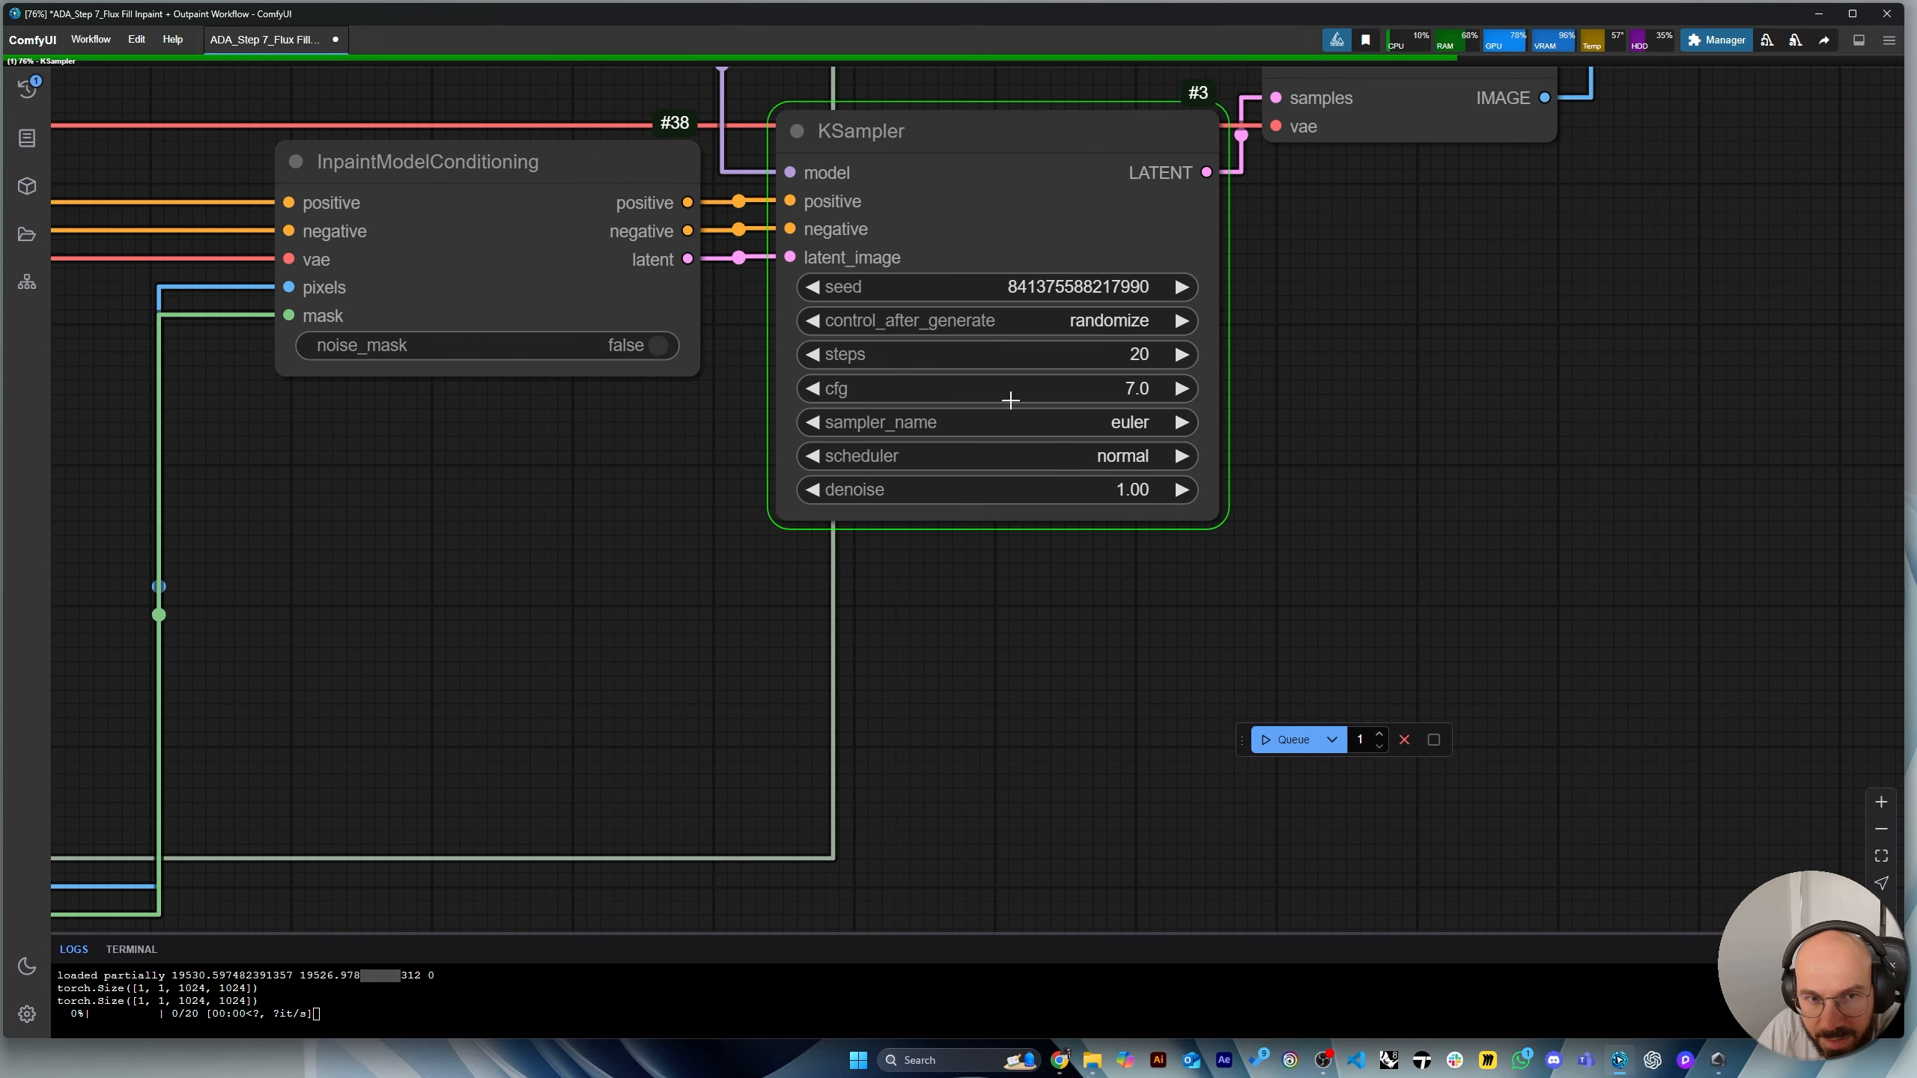
{"action": "scroll", "coordinate": [1140, 483], "scroll_direction": "down", "scroll_amount": 4}
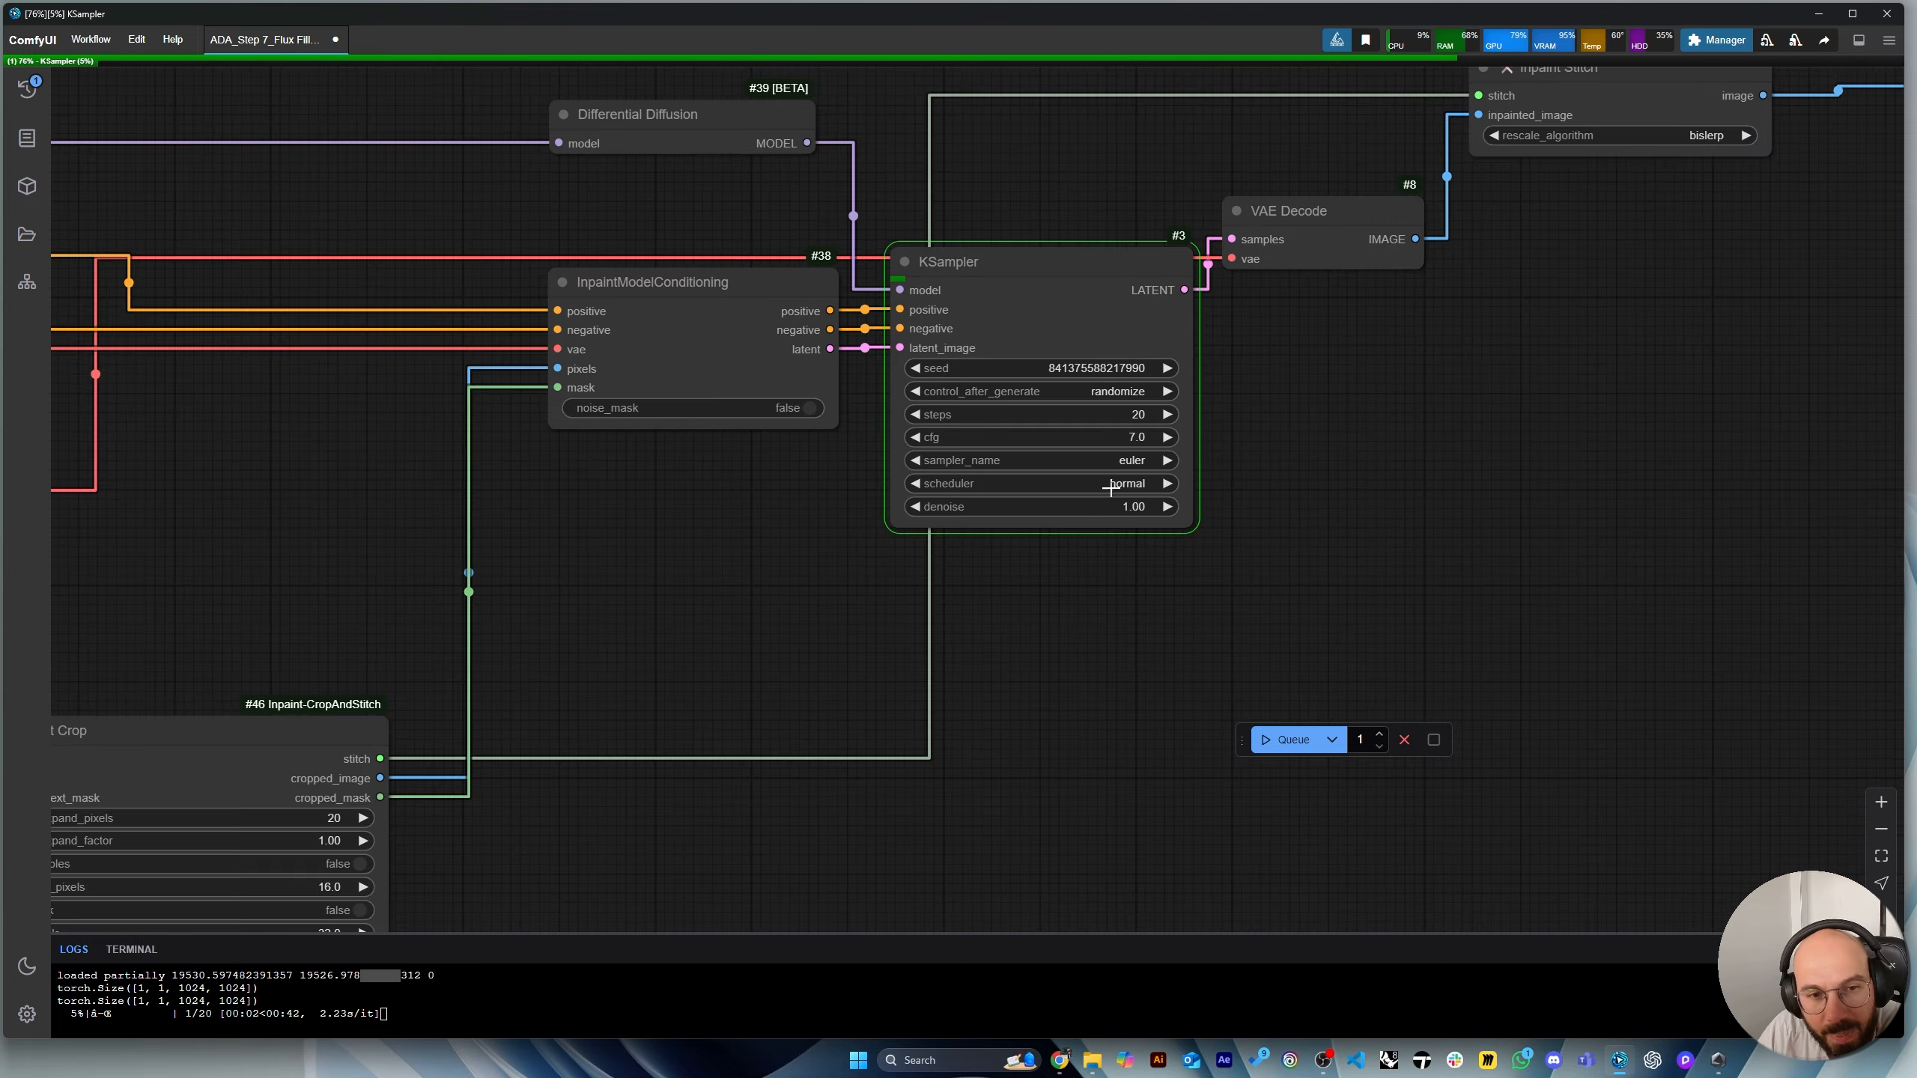
{"action": "scroll", "coordinate": [1109, 489], "scroll_direction": "down", "scroll_amount": 6}
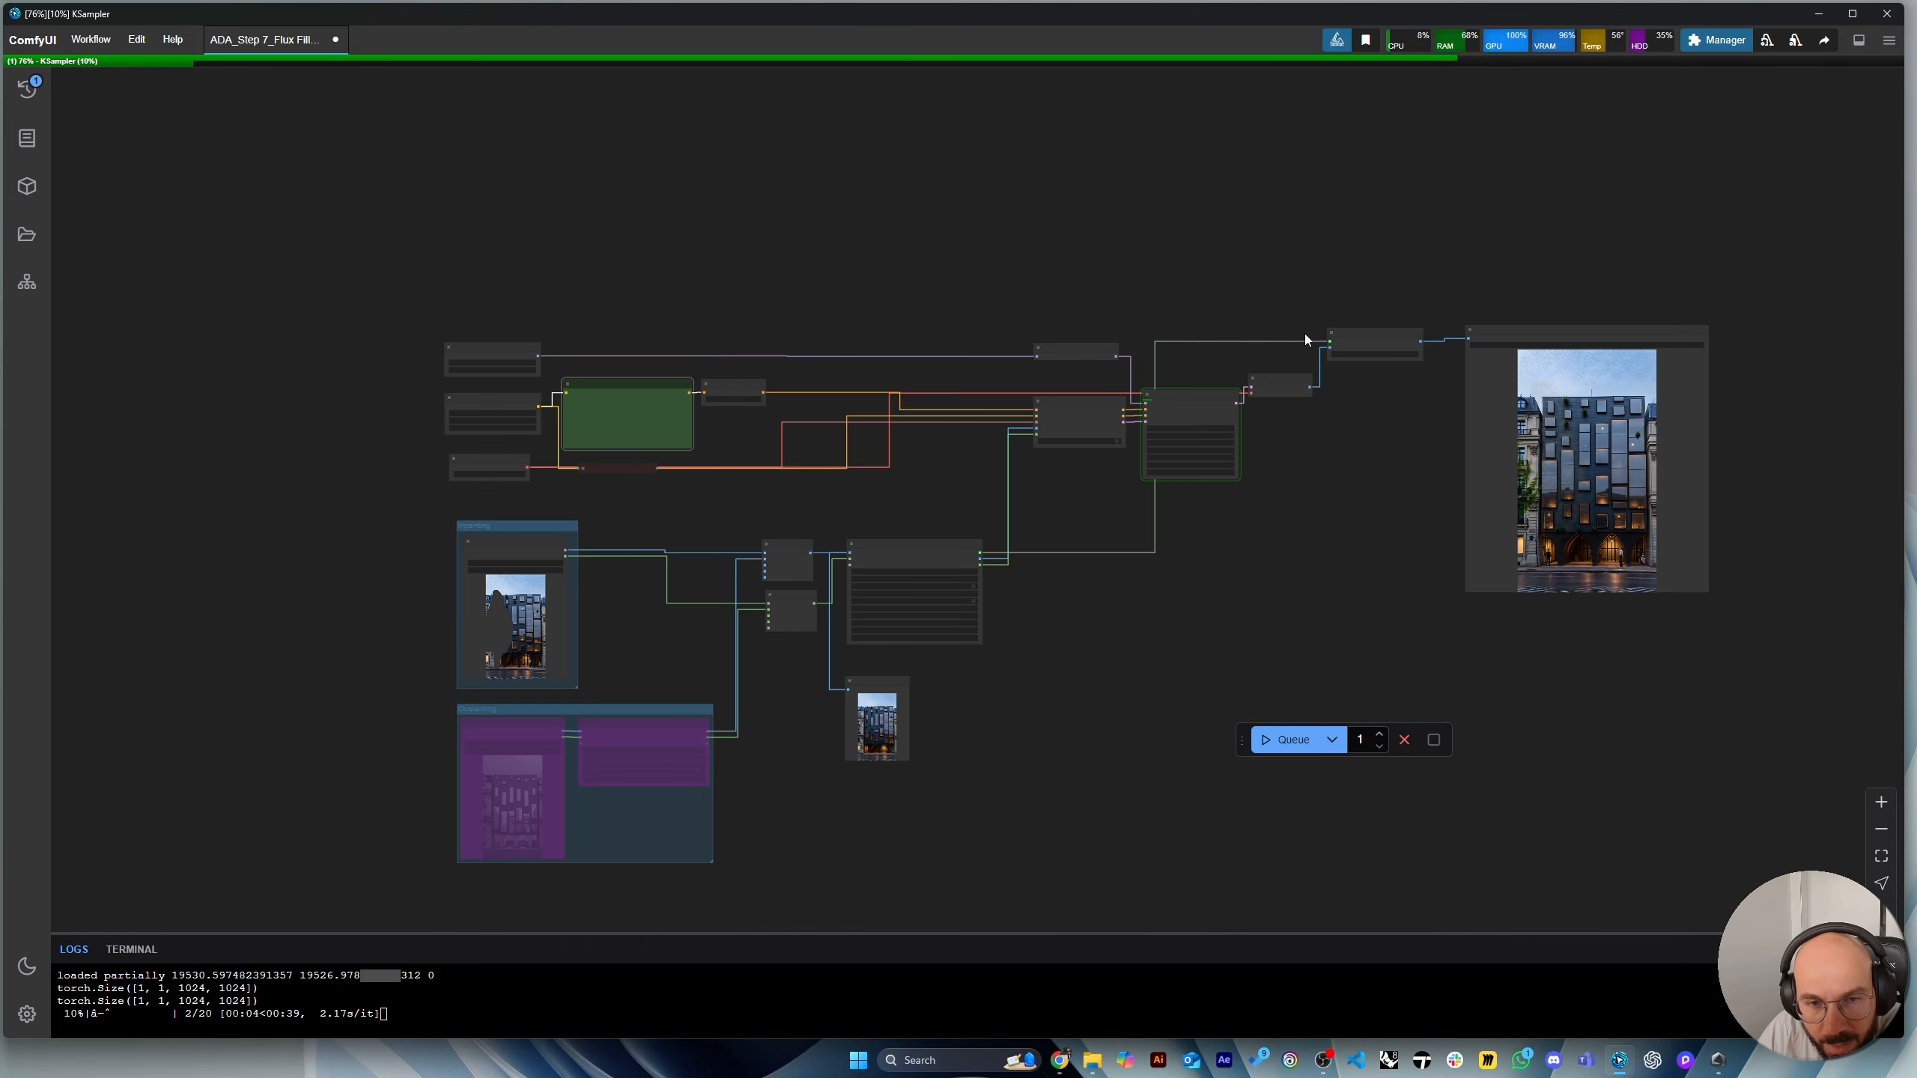
{"action": "scroll", "coordinate": [1174, 445], "scroll_direction": "up", "scroll_amount": 8}
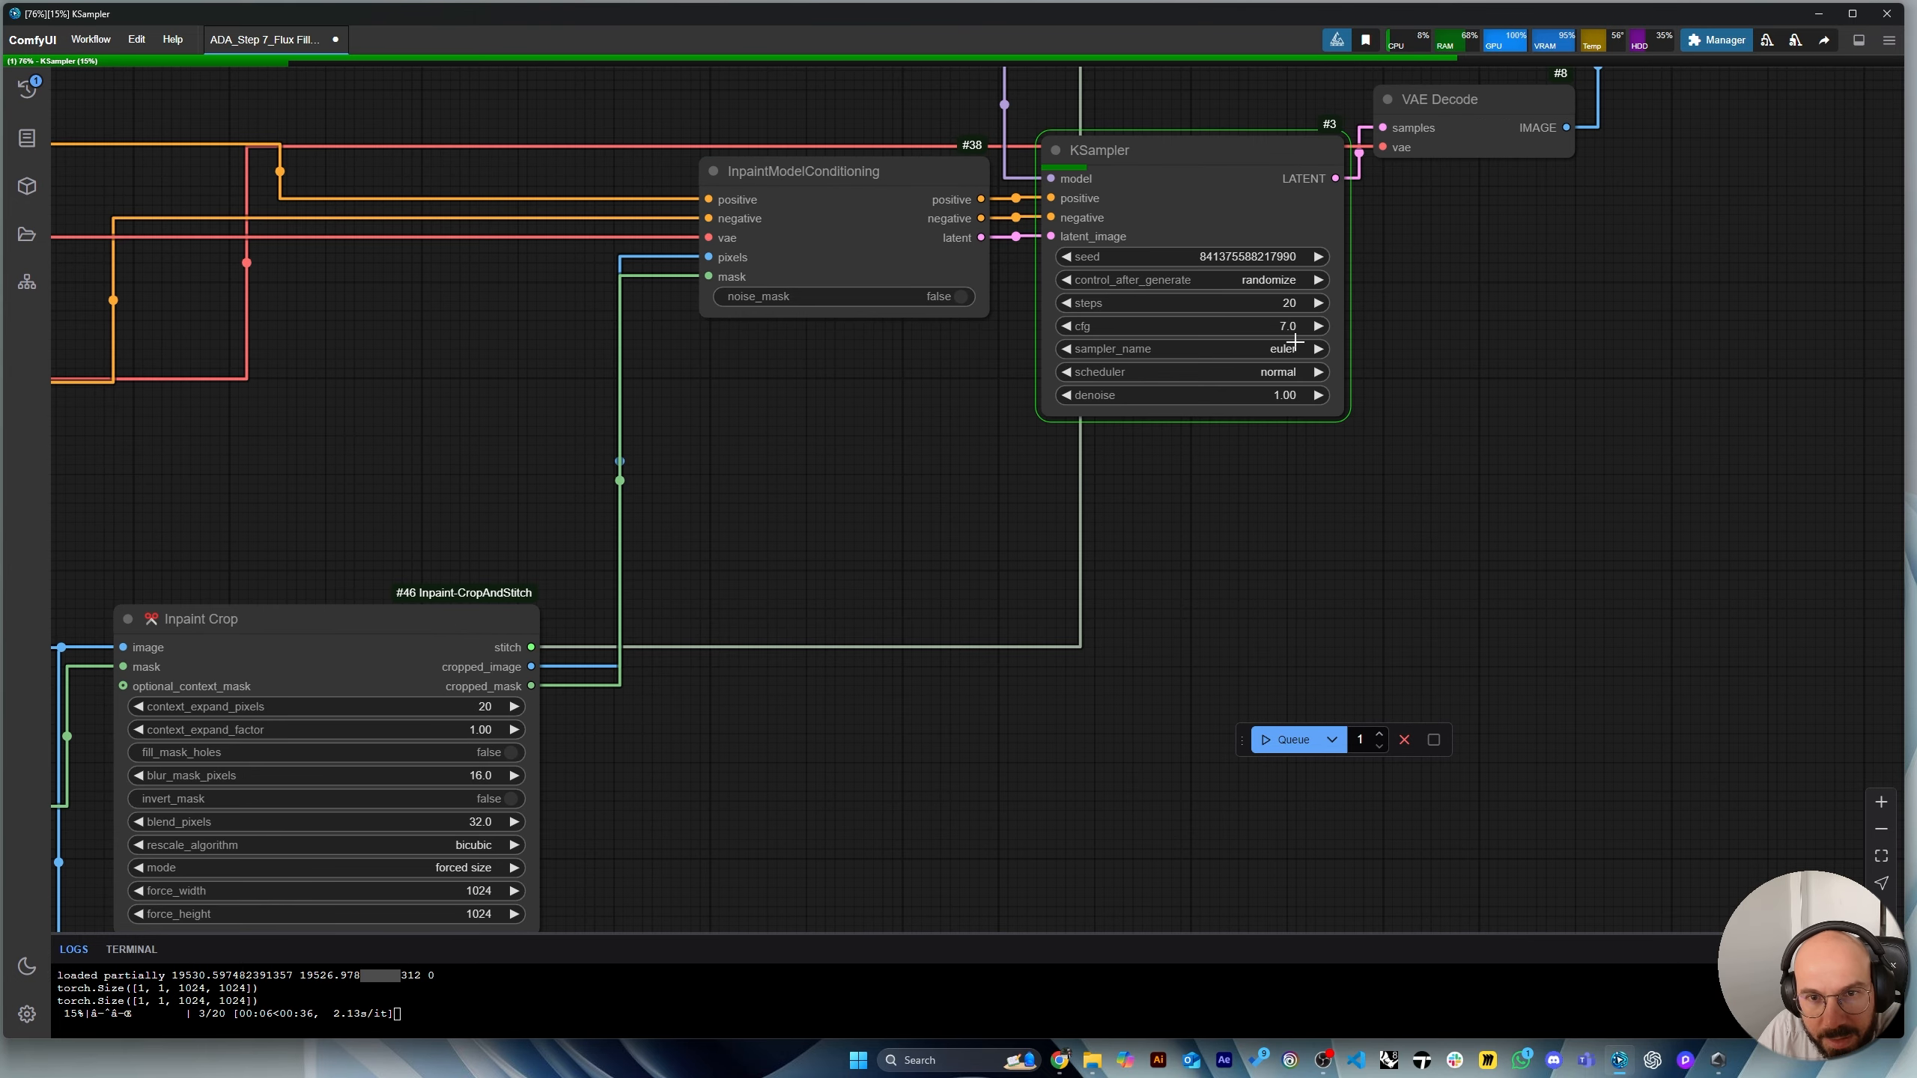
{"action": "scroll", "coordinate": [1526, 346], "scroll_direction": "down", "scroll_amount": 10}
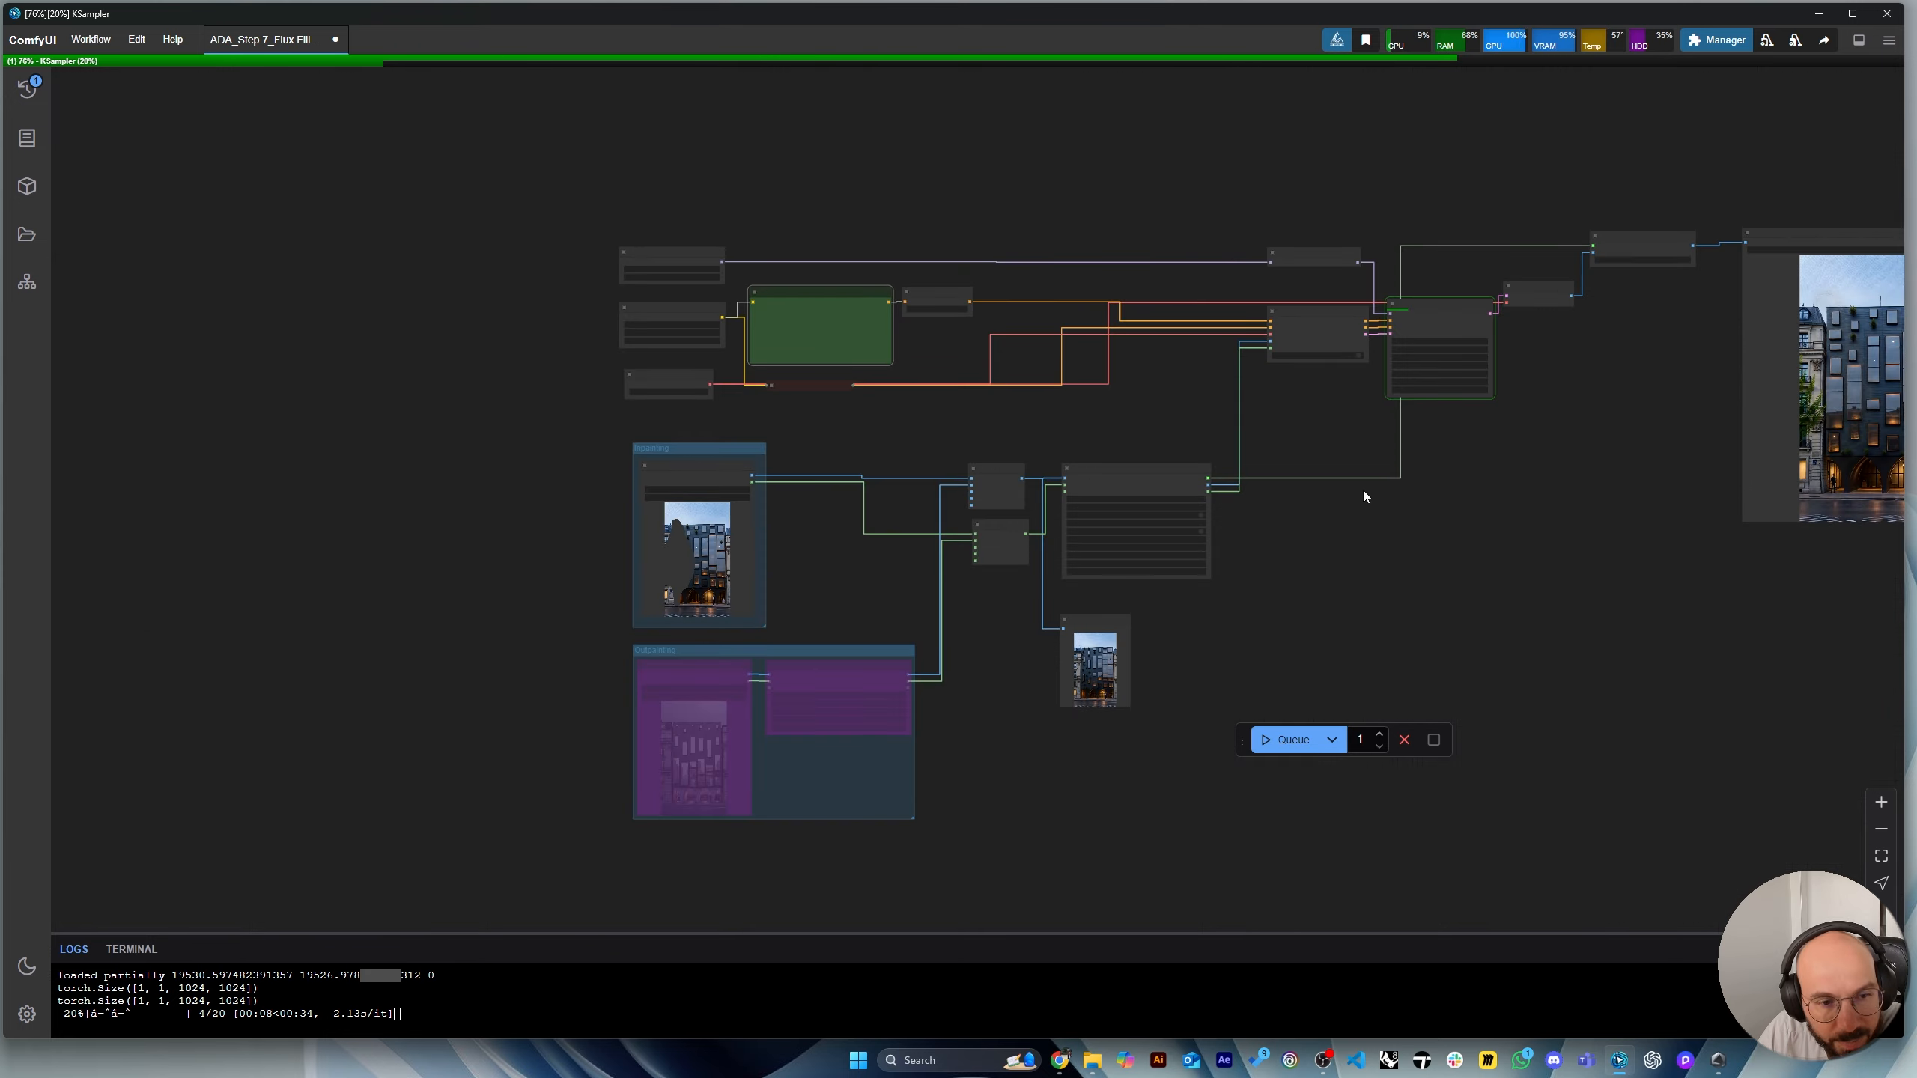
{"action": "scroll", "coordinate": [654, 626], "scroll_direction": "up", "scroll_amount": 4}
{"action": "scroll", "coordinate": [654, 626], "scroll_direction": "up", "scroll_amount": 10}
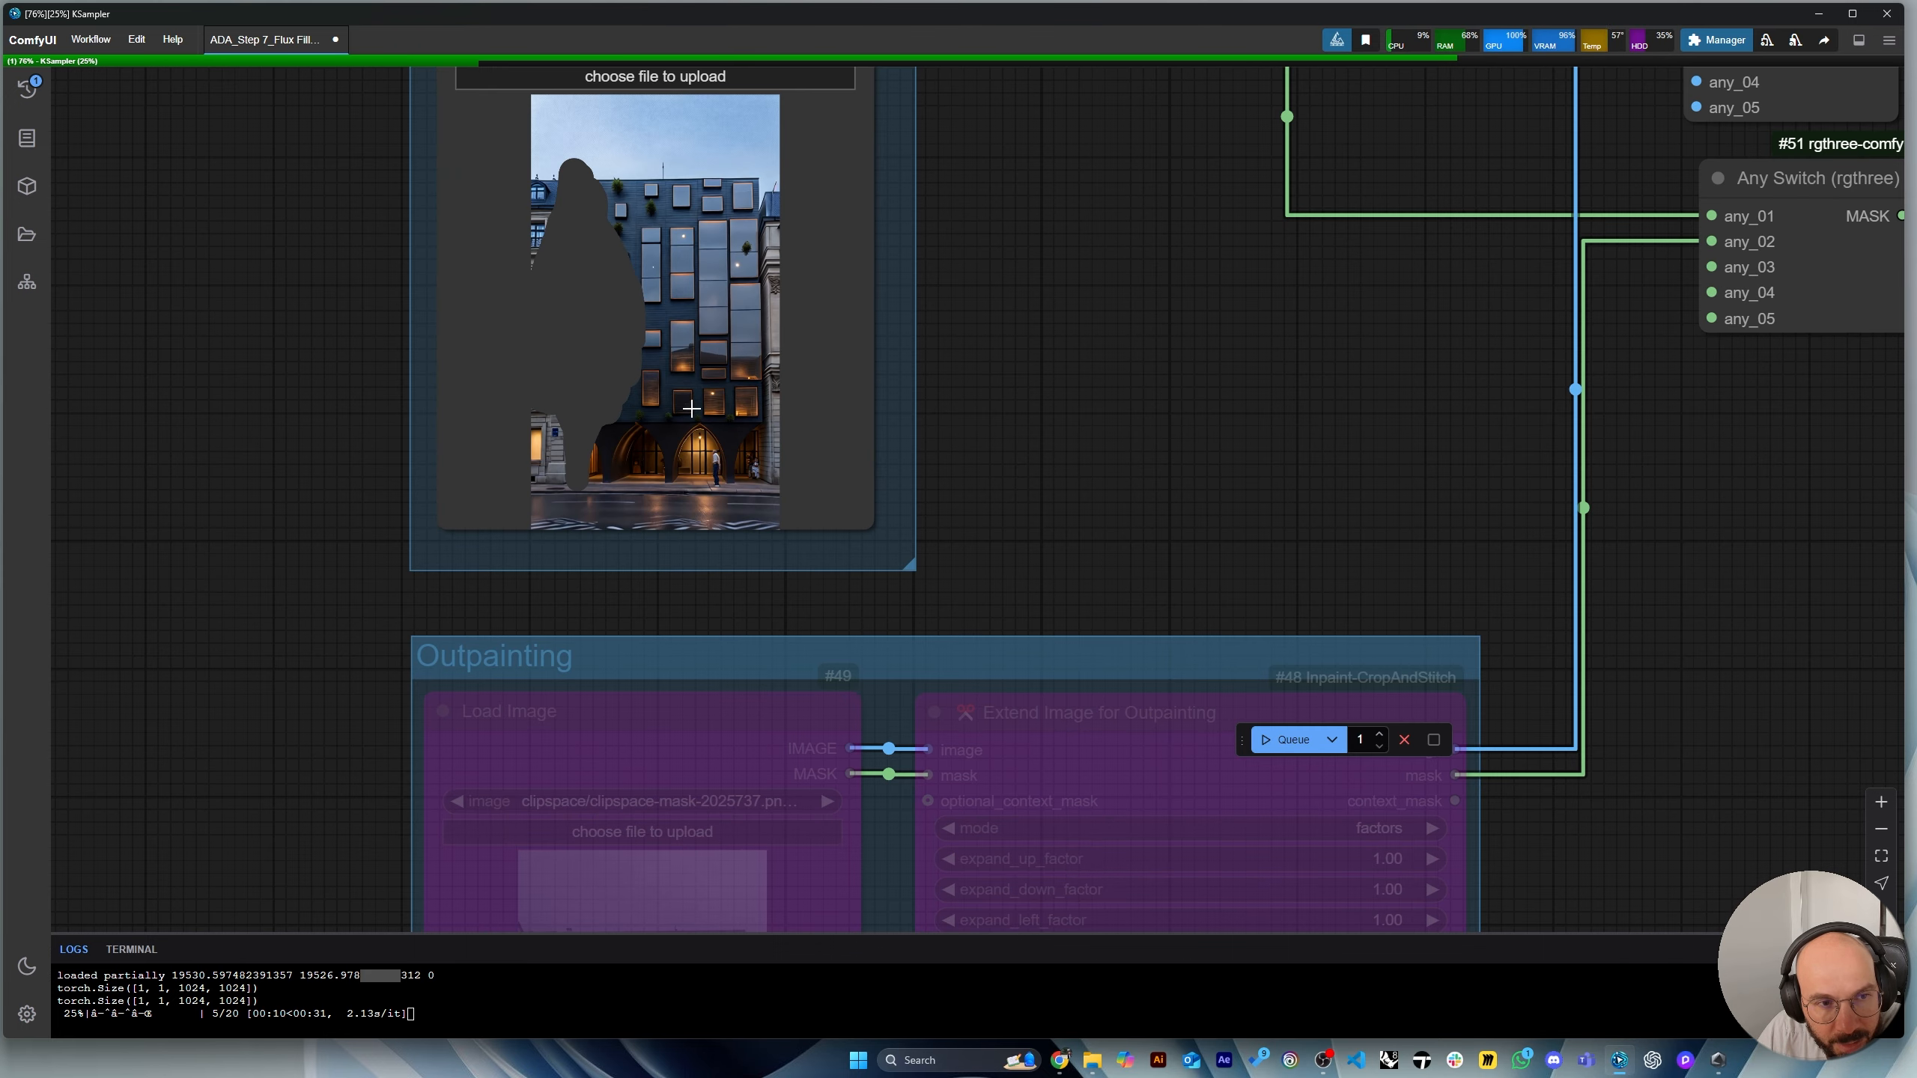
{"action": "scroll", "coordinate": [658, 442], "scroll_direction": "up", "scroll_amount": 3}
{"action": "scroll", "coordinate": [718, 410], "scroll_direction": "down", "scroll_amount": 6}
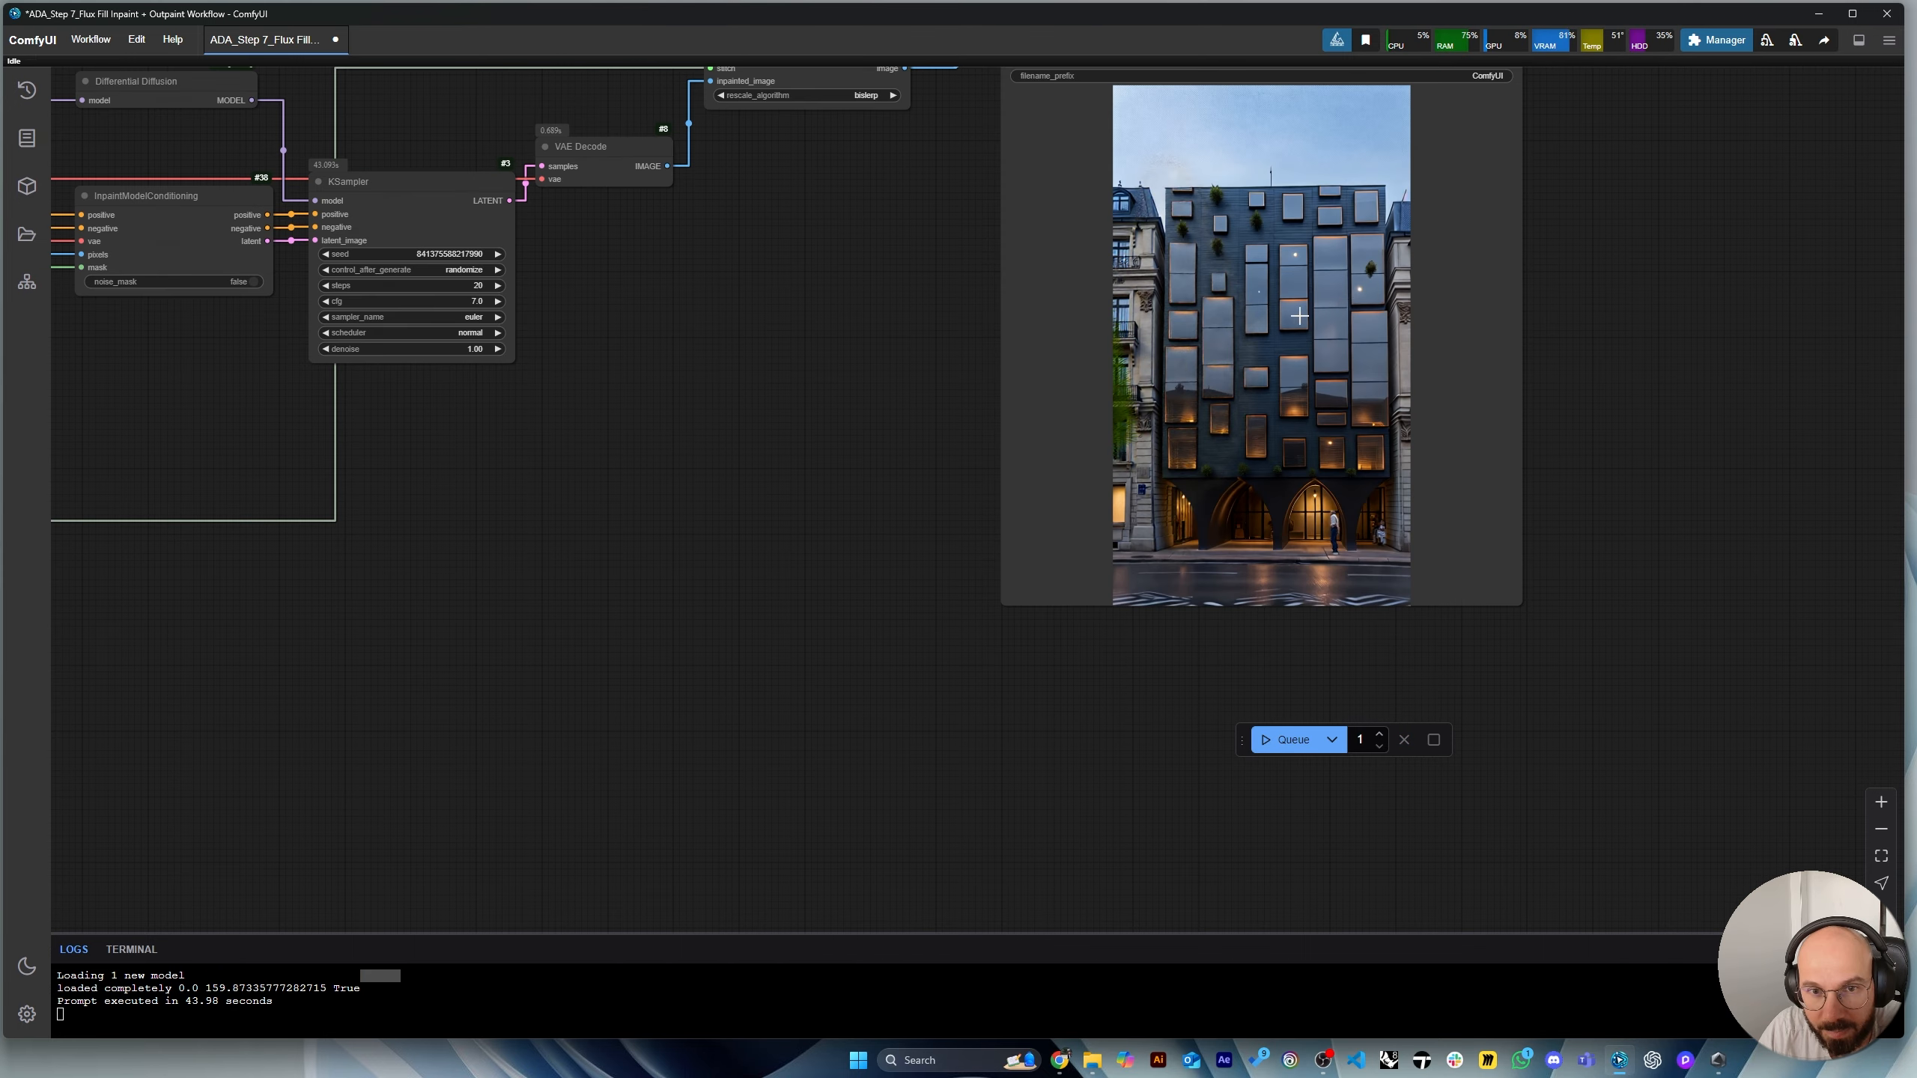
Examine the new Save Image result around the tree area and compare it with the KSampler settings.
{"action": "scroll", "coordinate": [1155, 427], "scroll_direction": "up", "scroll_amount": 4}
{"action": "scroll", "coordinate": [1155, 427], "scroll_direction": "up", "scroll_amount": 3}
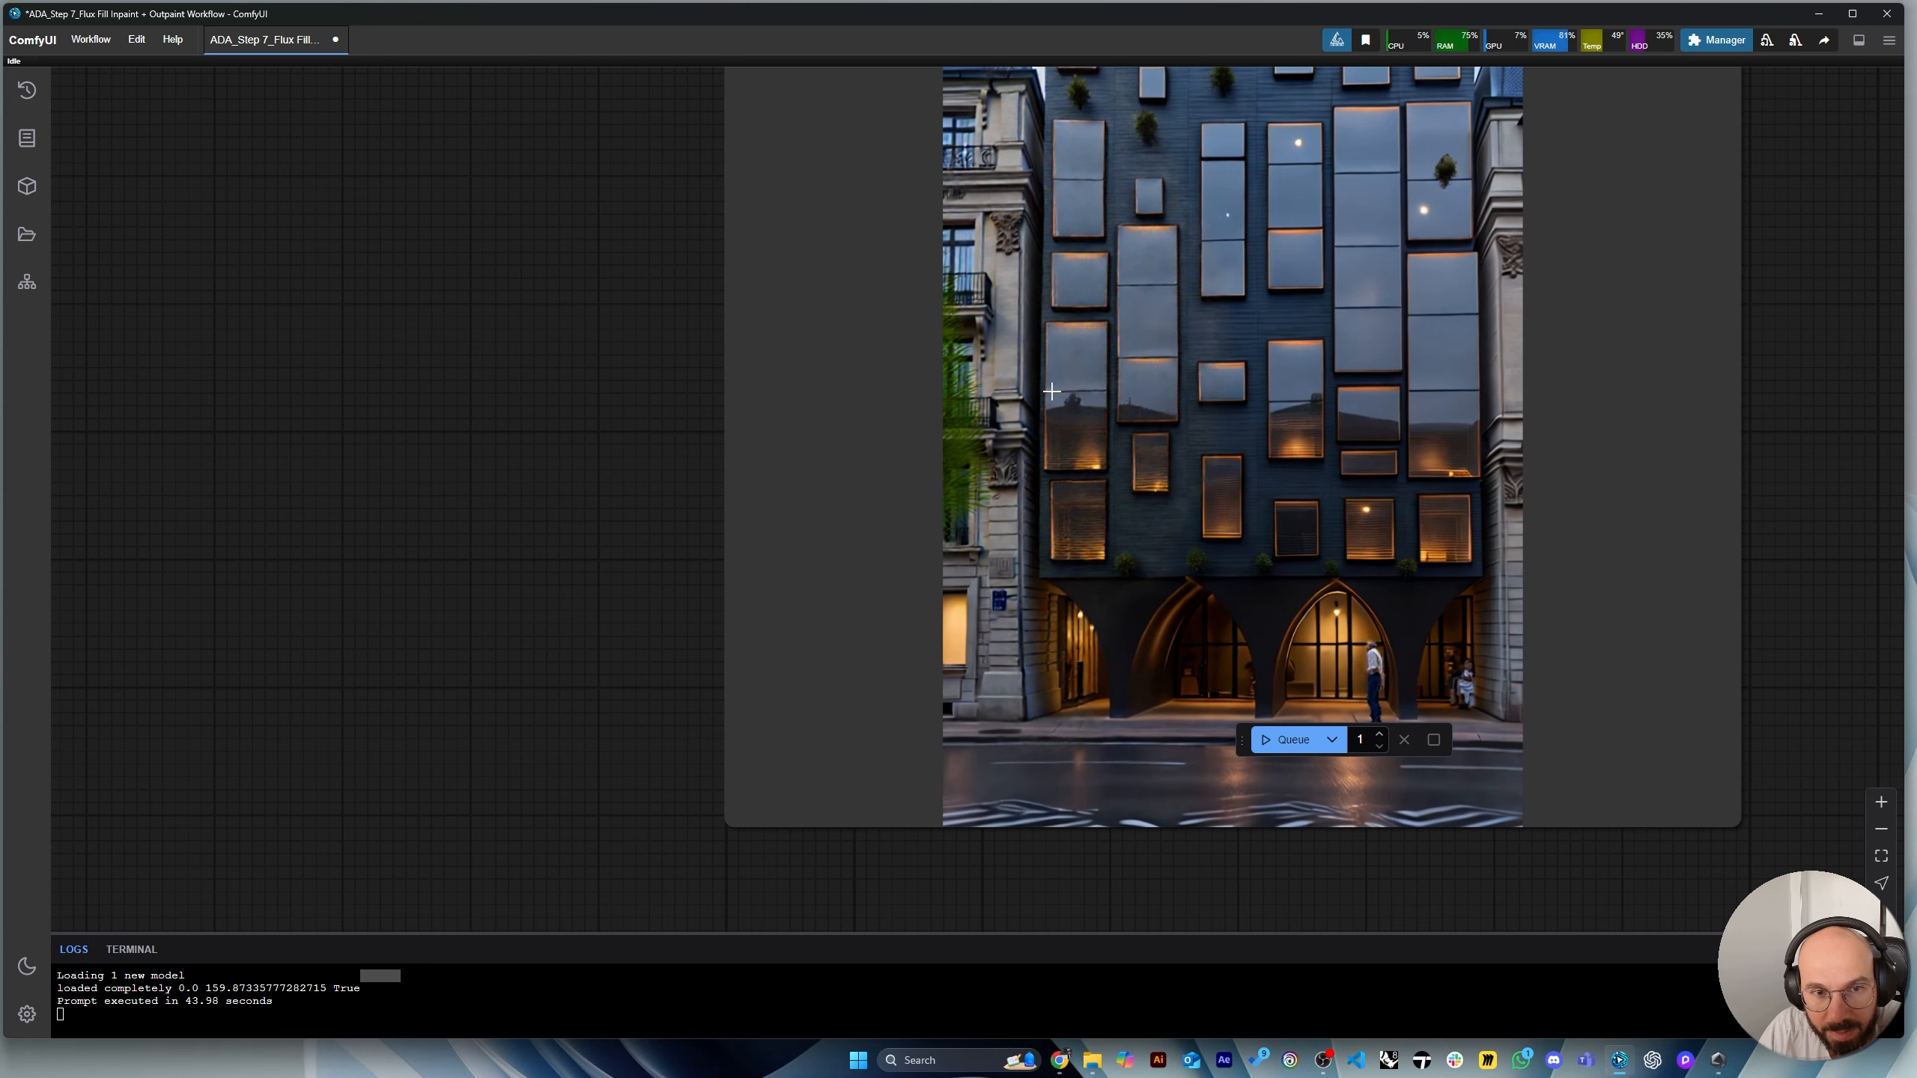
{"action": "scroll", "coordinate": [1006, 455], "scroll_direction": "down", "scroll_amount": 4}
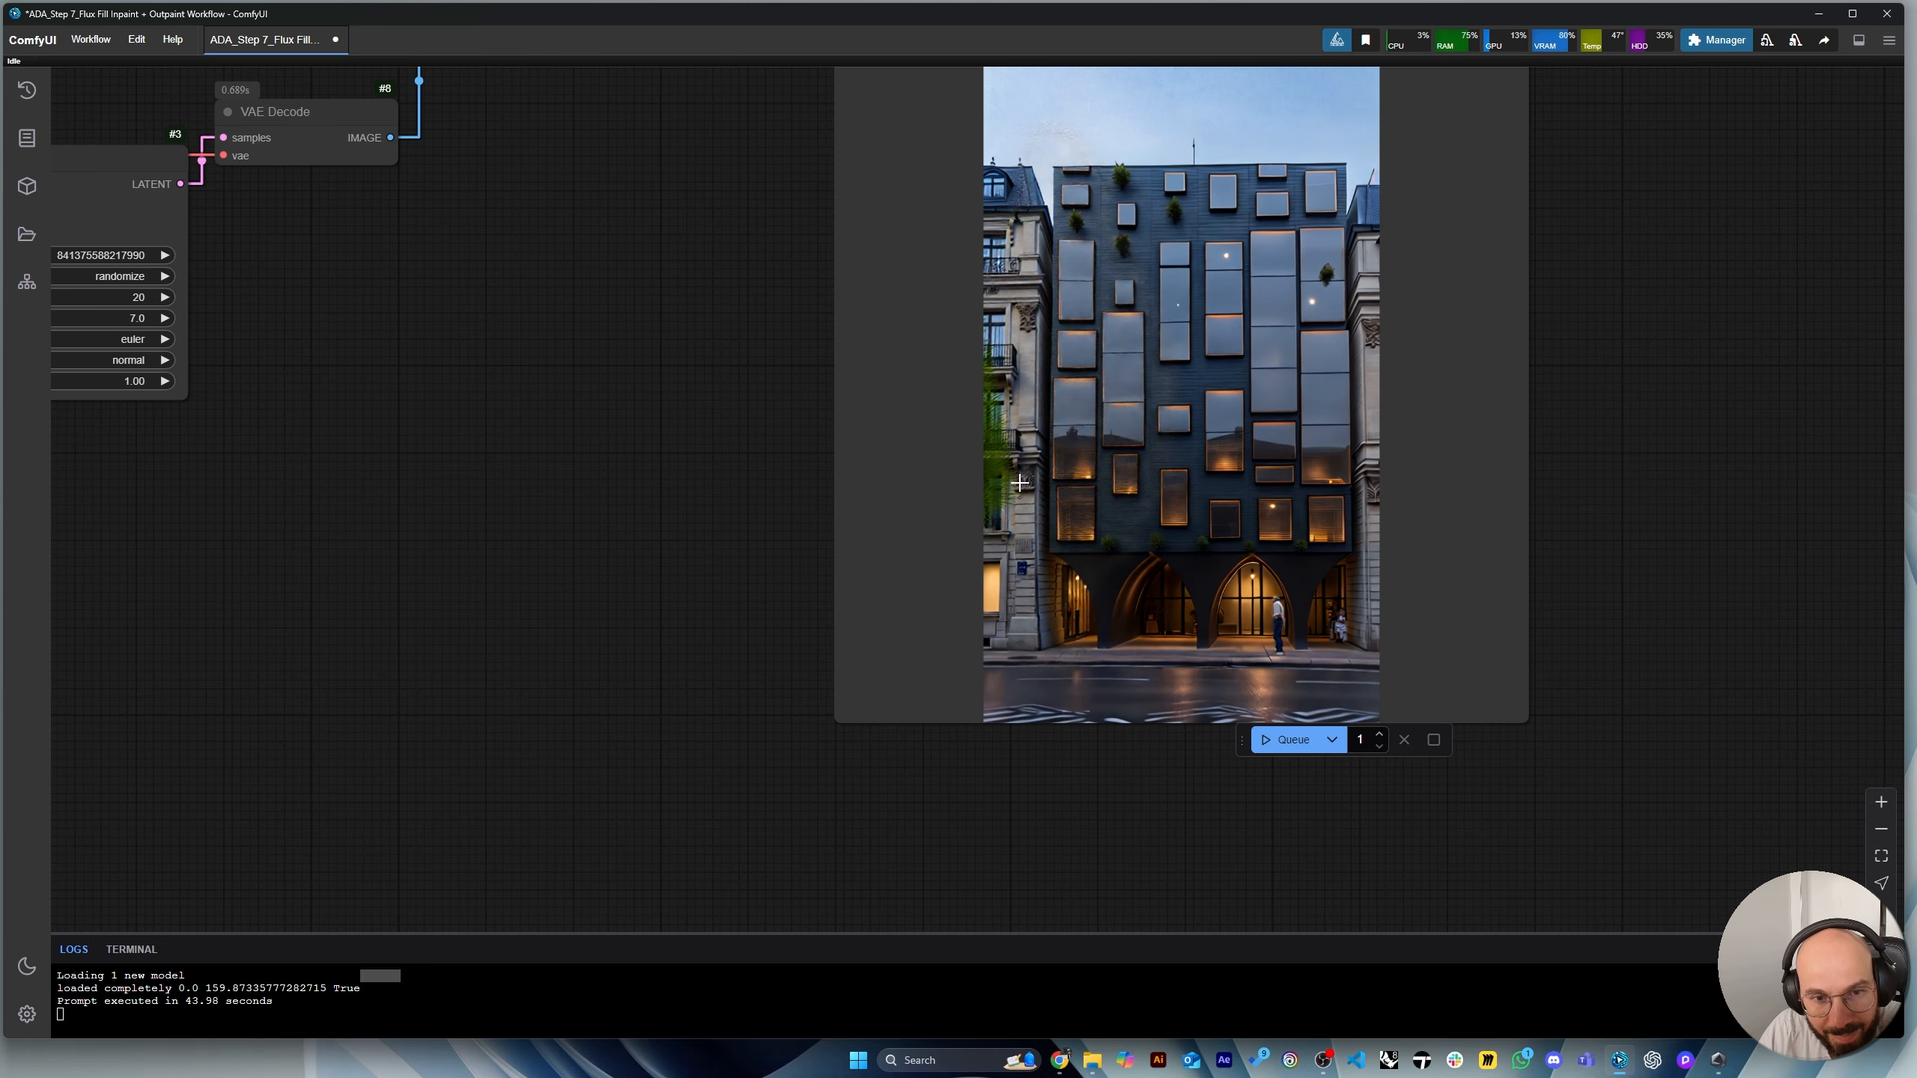
{"action": "scroll", "coordinate": [1451, 411], "scroll_direction": "down", "scroll_amount": 2}
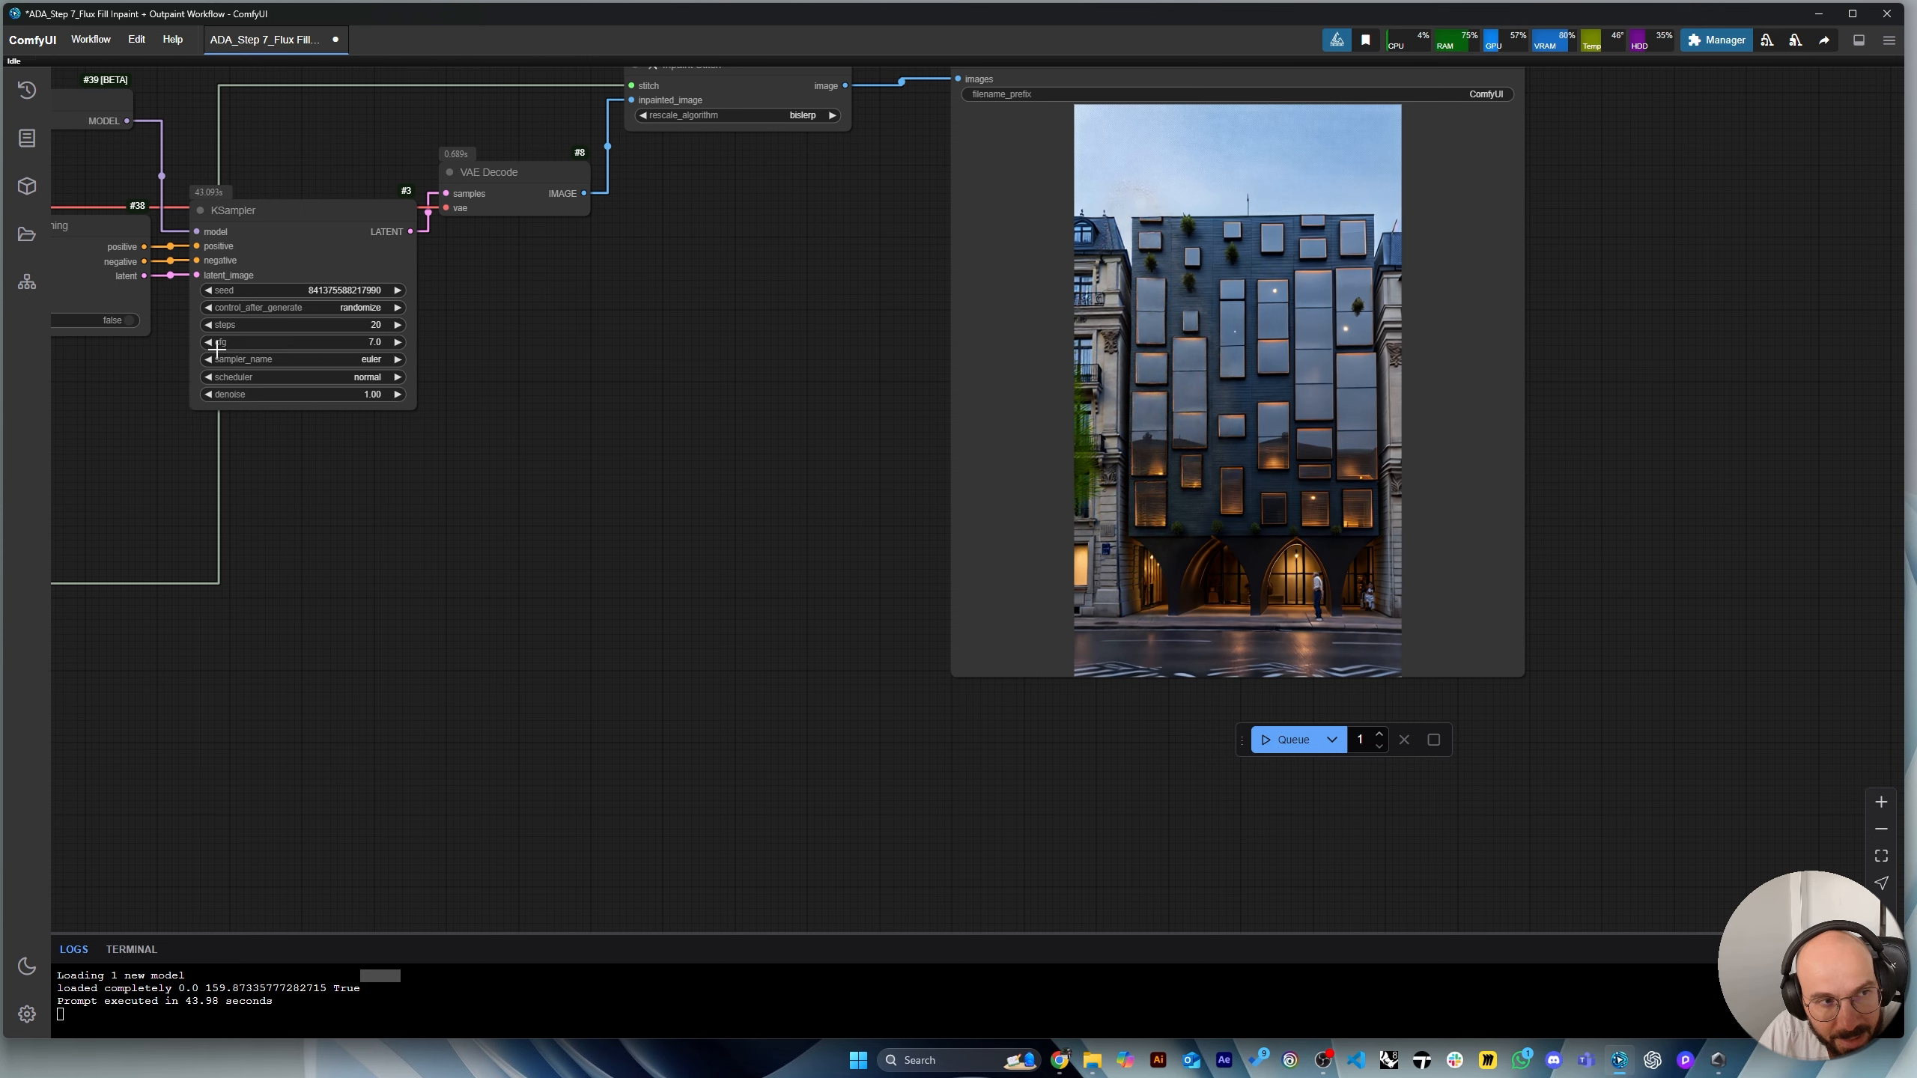
{"action": "scroll", "coordinate": [1233, 364], "scroll_direction": "up", "scroll_amount": 4}
{"action": "scroll", "coordinate": [1537, 445], "scroll_direction": "down", "scroll_amount": 7}
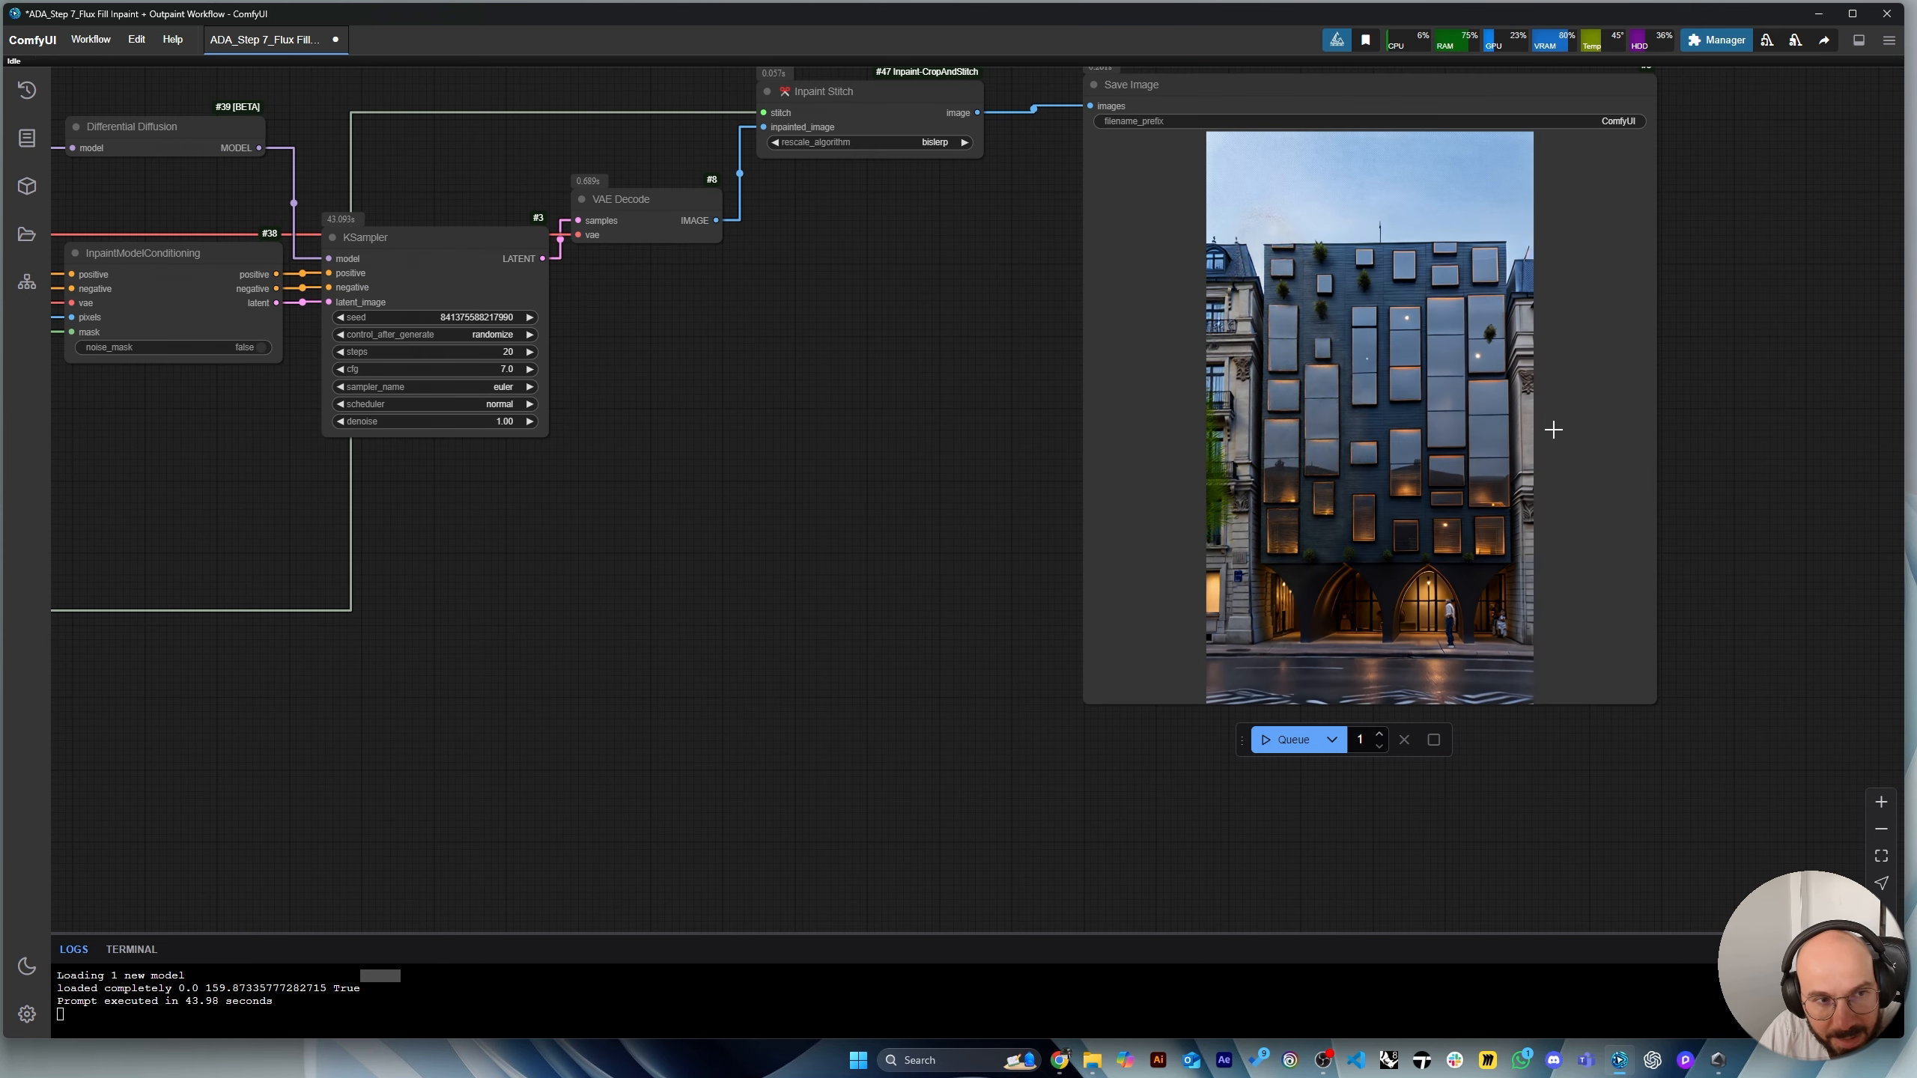
Set the KSampler's cfg to 1.0 and run the workflow again.
{"action": "scroll", "coordinate": [777, 456], "scroll_direction": "up", "scroll_amount": 3}
{"action": "left_click", "coordinate": [768, 351]}
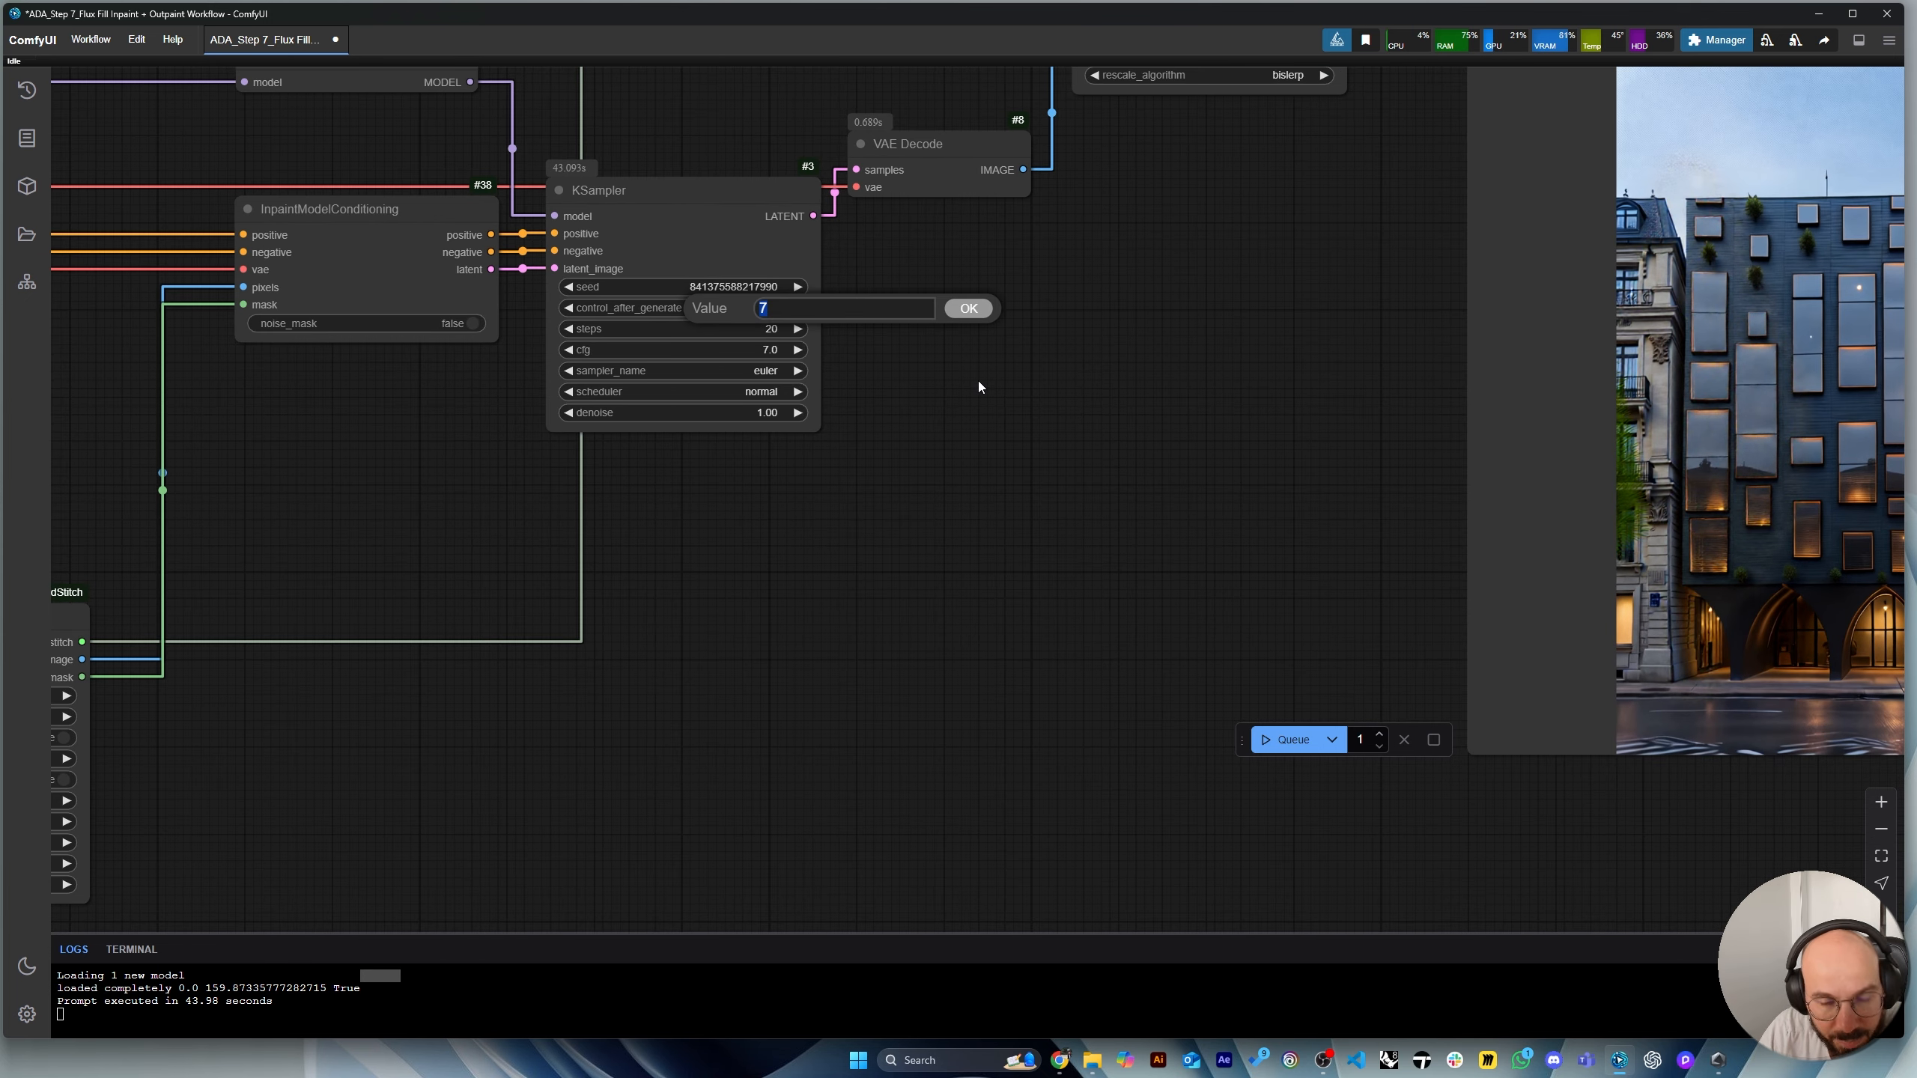
{"action": "type", "text": "1"}
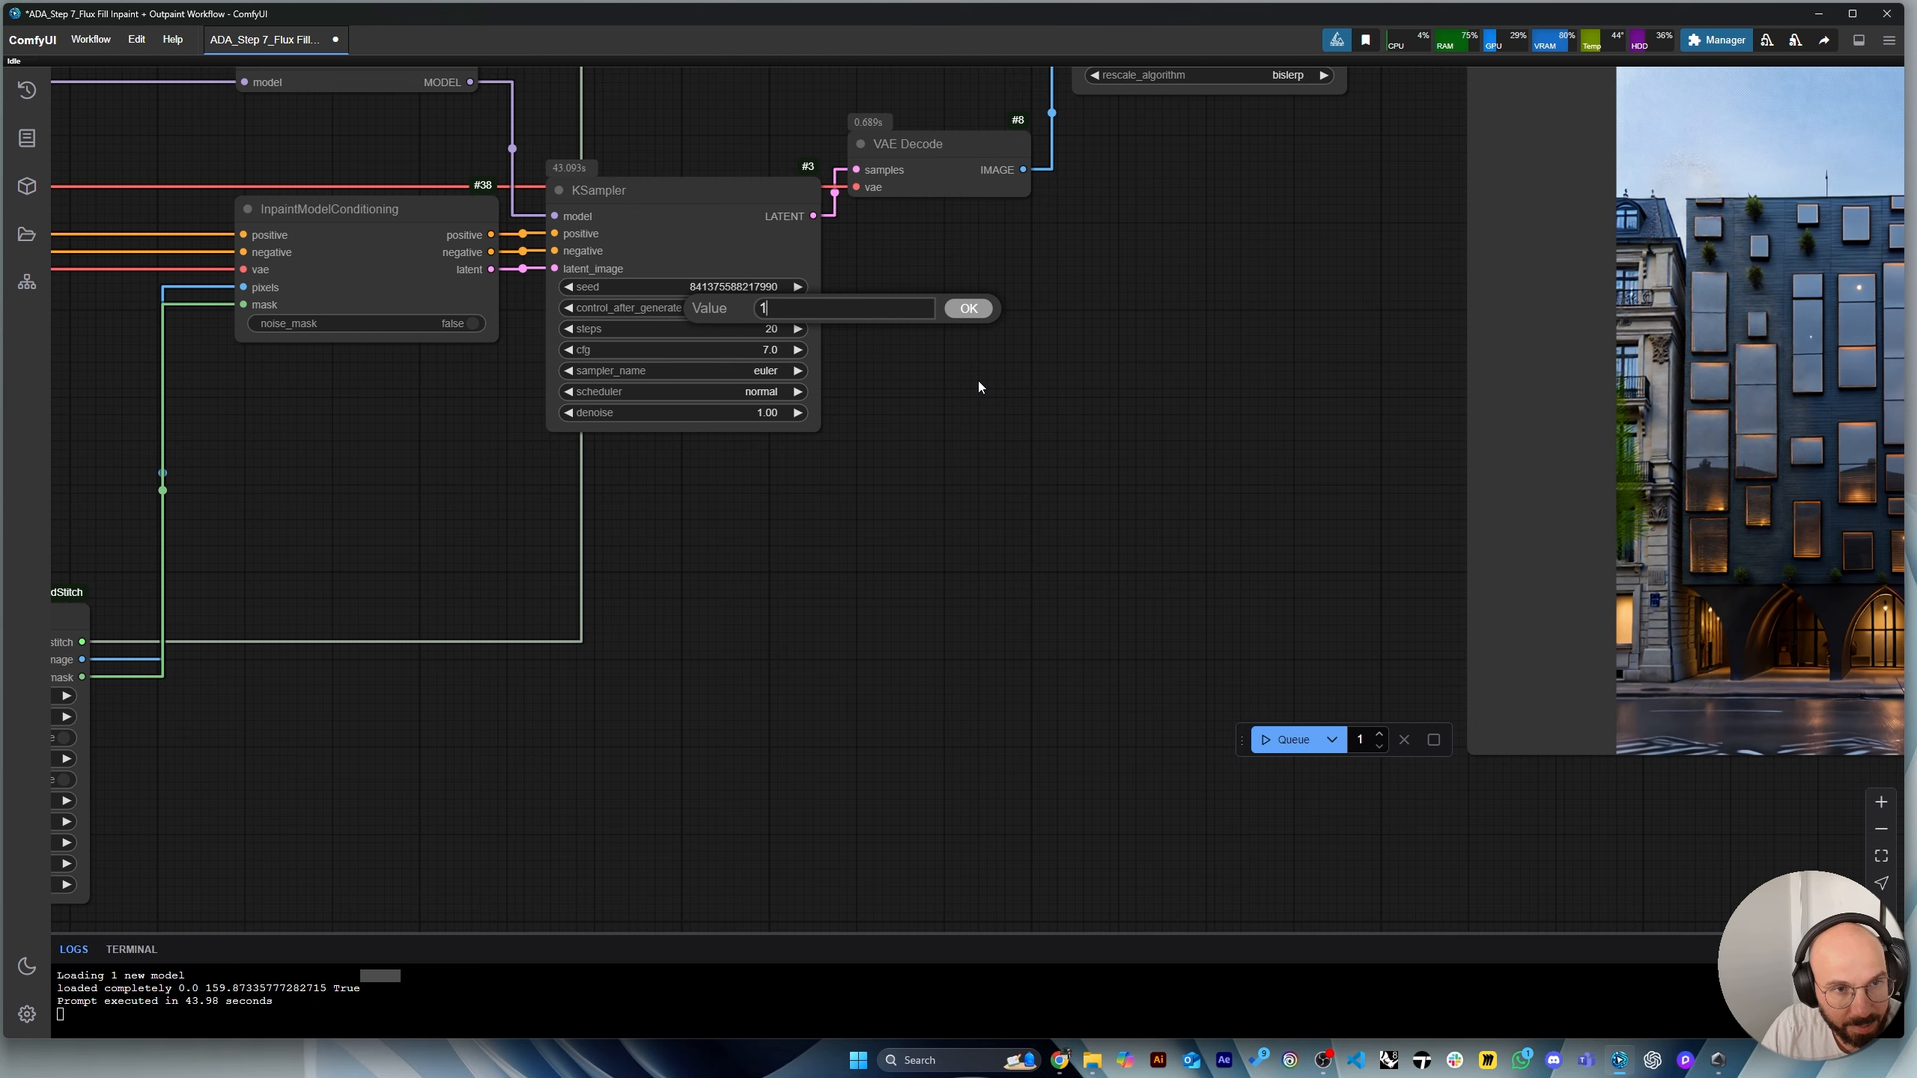
{"action": "left_click", "coordinate": [968, 308]}
{"action": "scroll", "coordinate": [1208, 423], "scroll_direction": "down", "scroll_amount": 2}
{"action": "scroll", "coordinate": [1262, 411], "scroll_direction": "down", "scroll_amount": 5}
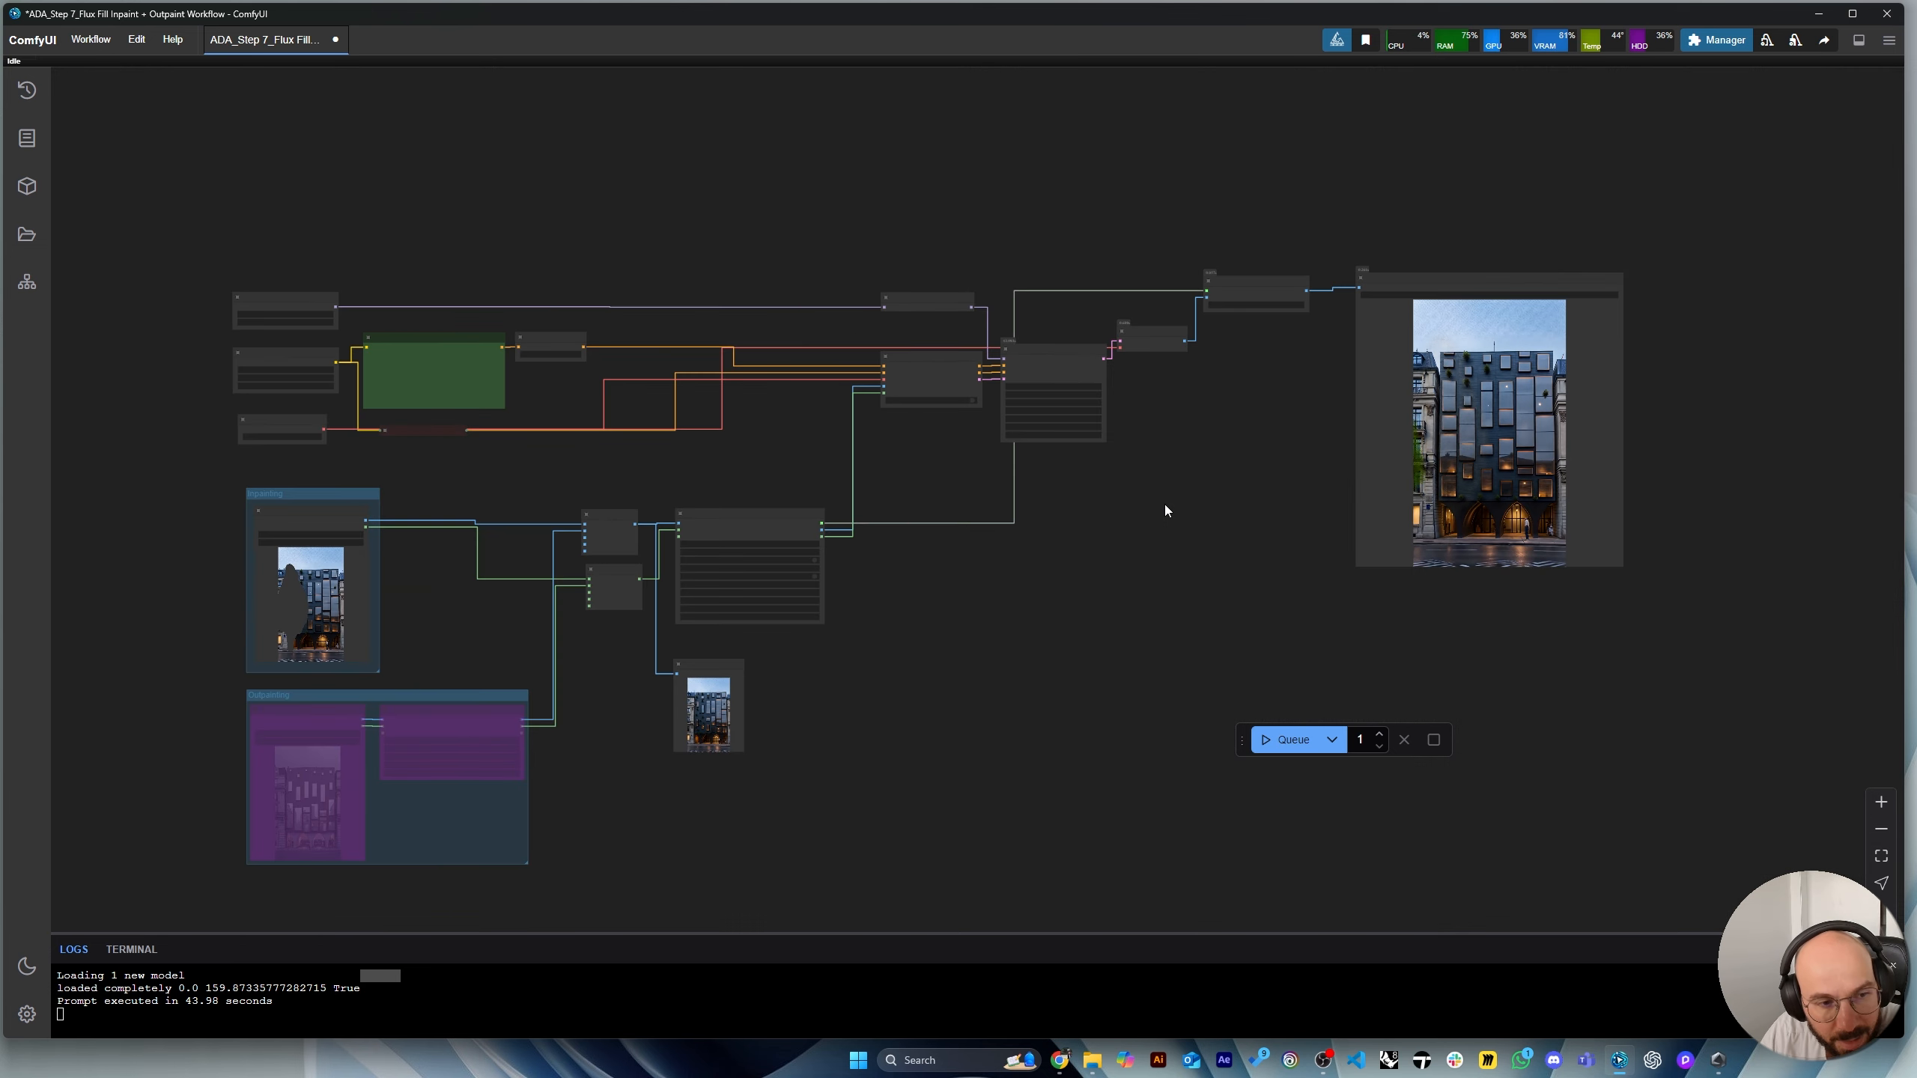
{"action": "scroll", "coordinate": [428, 753], "scroll_direction": "up", "scroll_amount": 5}
{"action": "left_click", "coordinate": [1289, 740]}
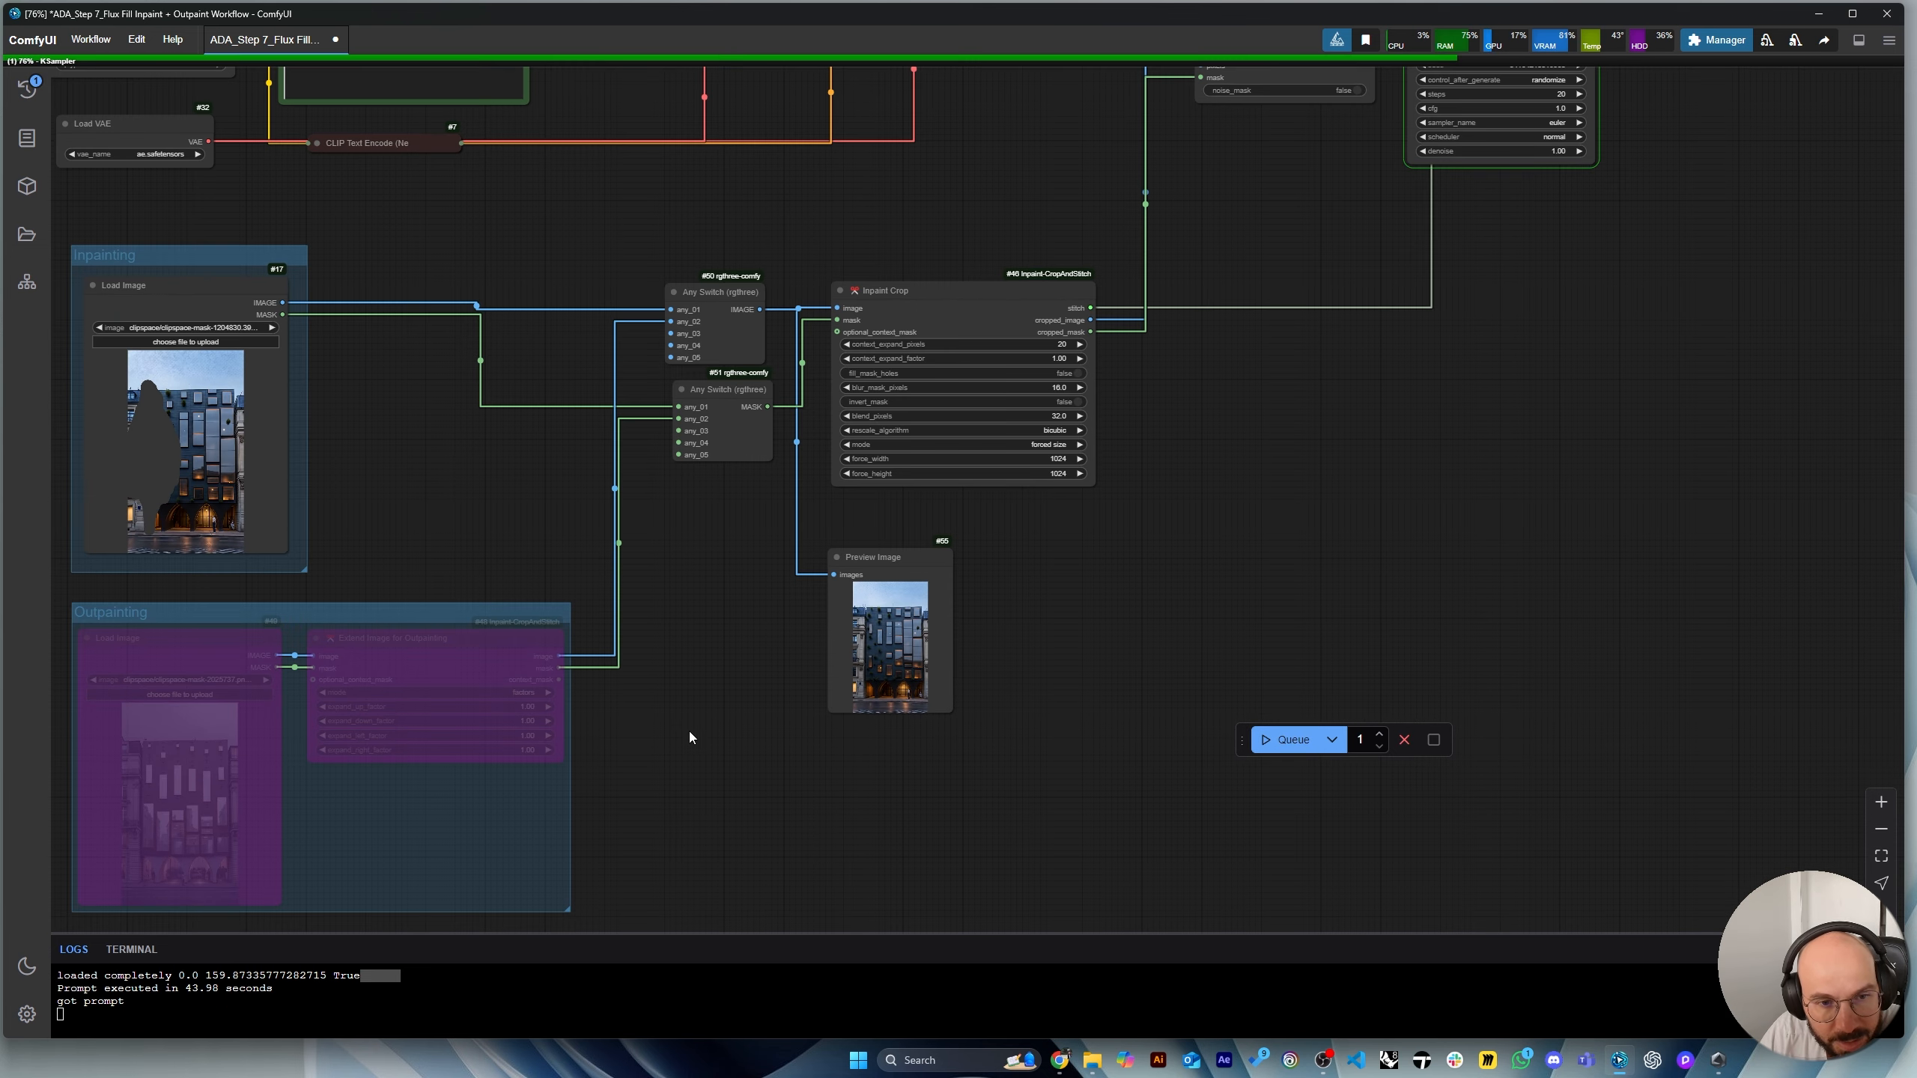
Examine the previous tree result in Save Image and the overall node graph while the KSampler runs.
{"action": "scroll", "coordinate": [664, 718], "scroll_direction": "down", "scroll_amount": 4}
{"action": "scroll", "coordinate": [1604, 526], "scroll_direction": "up", "scroll_amount": 8}
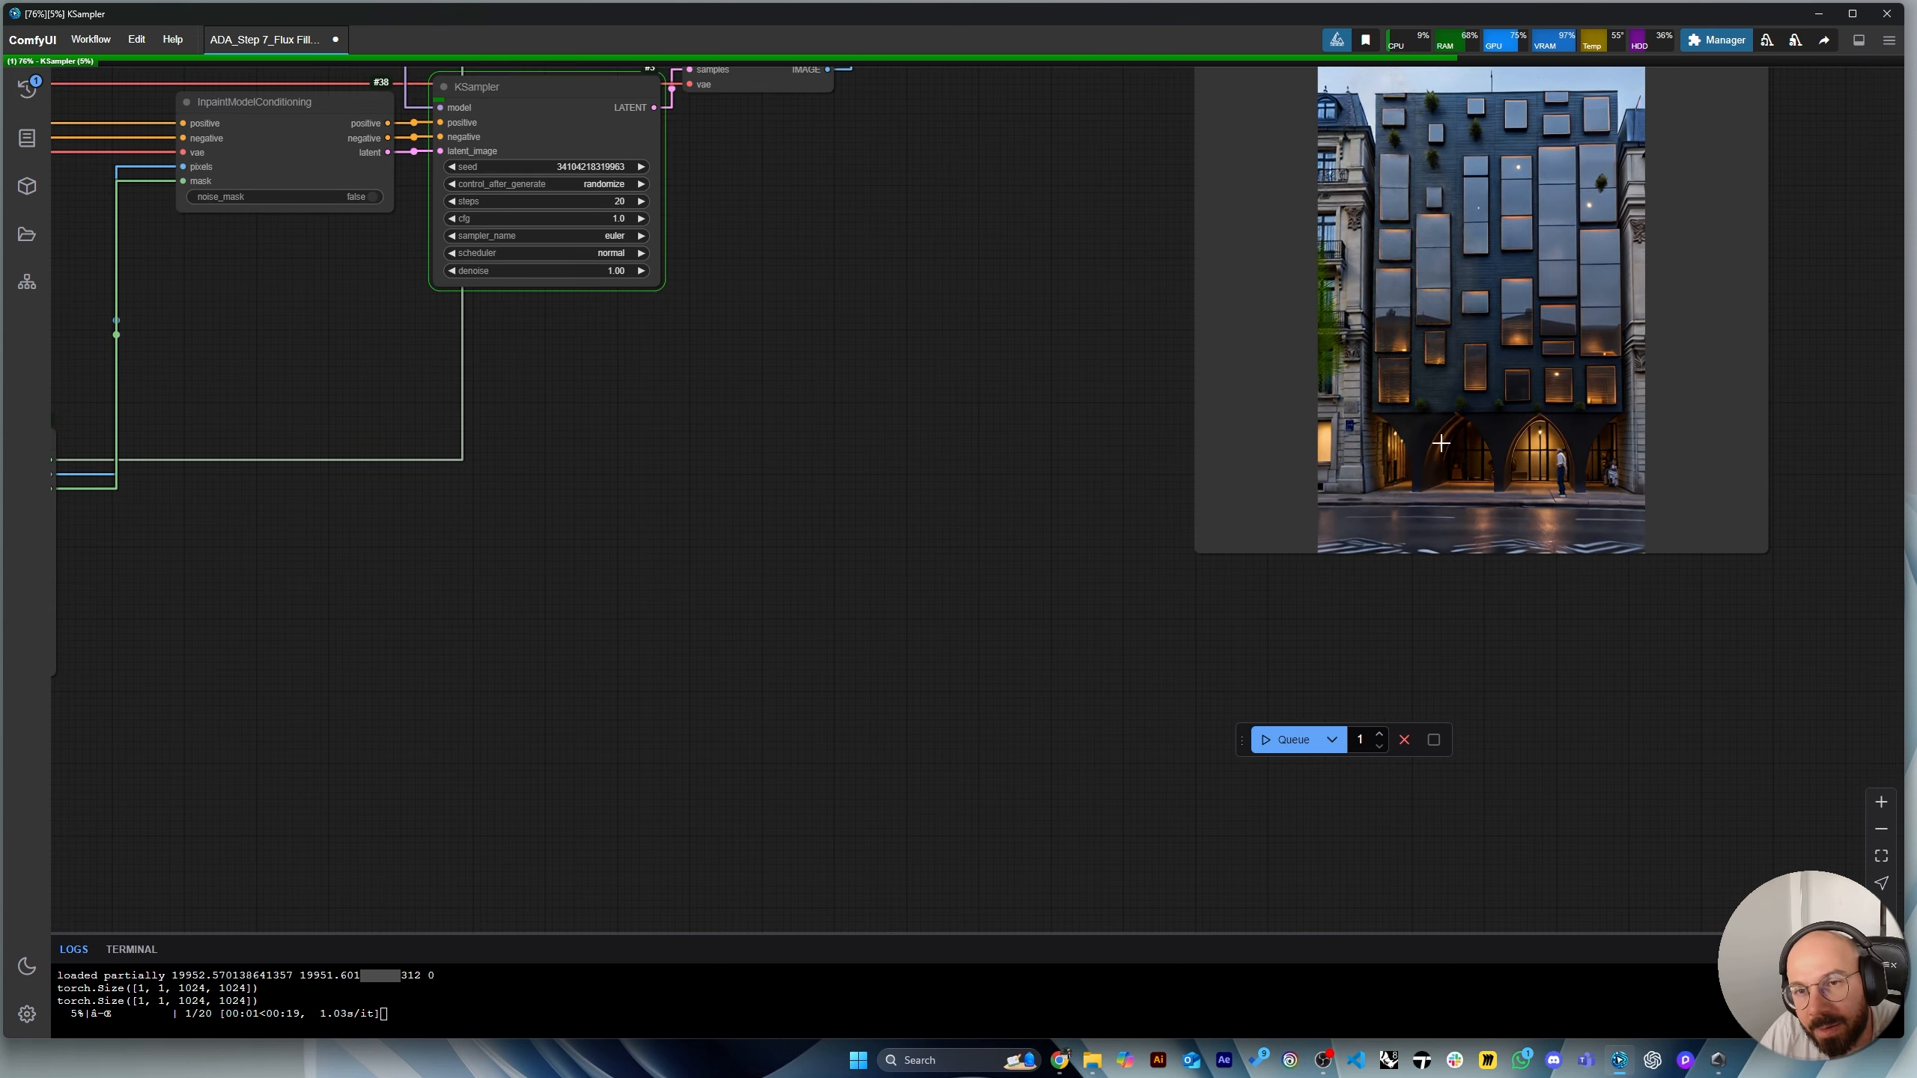
{"action": "scroll", "coordinate": [1449, 204], "scroll_direction": "up", "scroll_amount": 3}
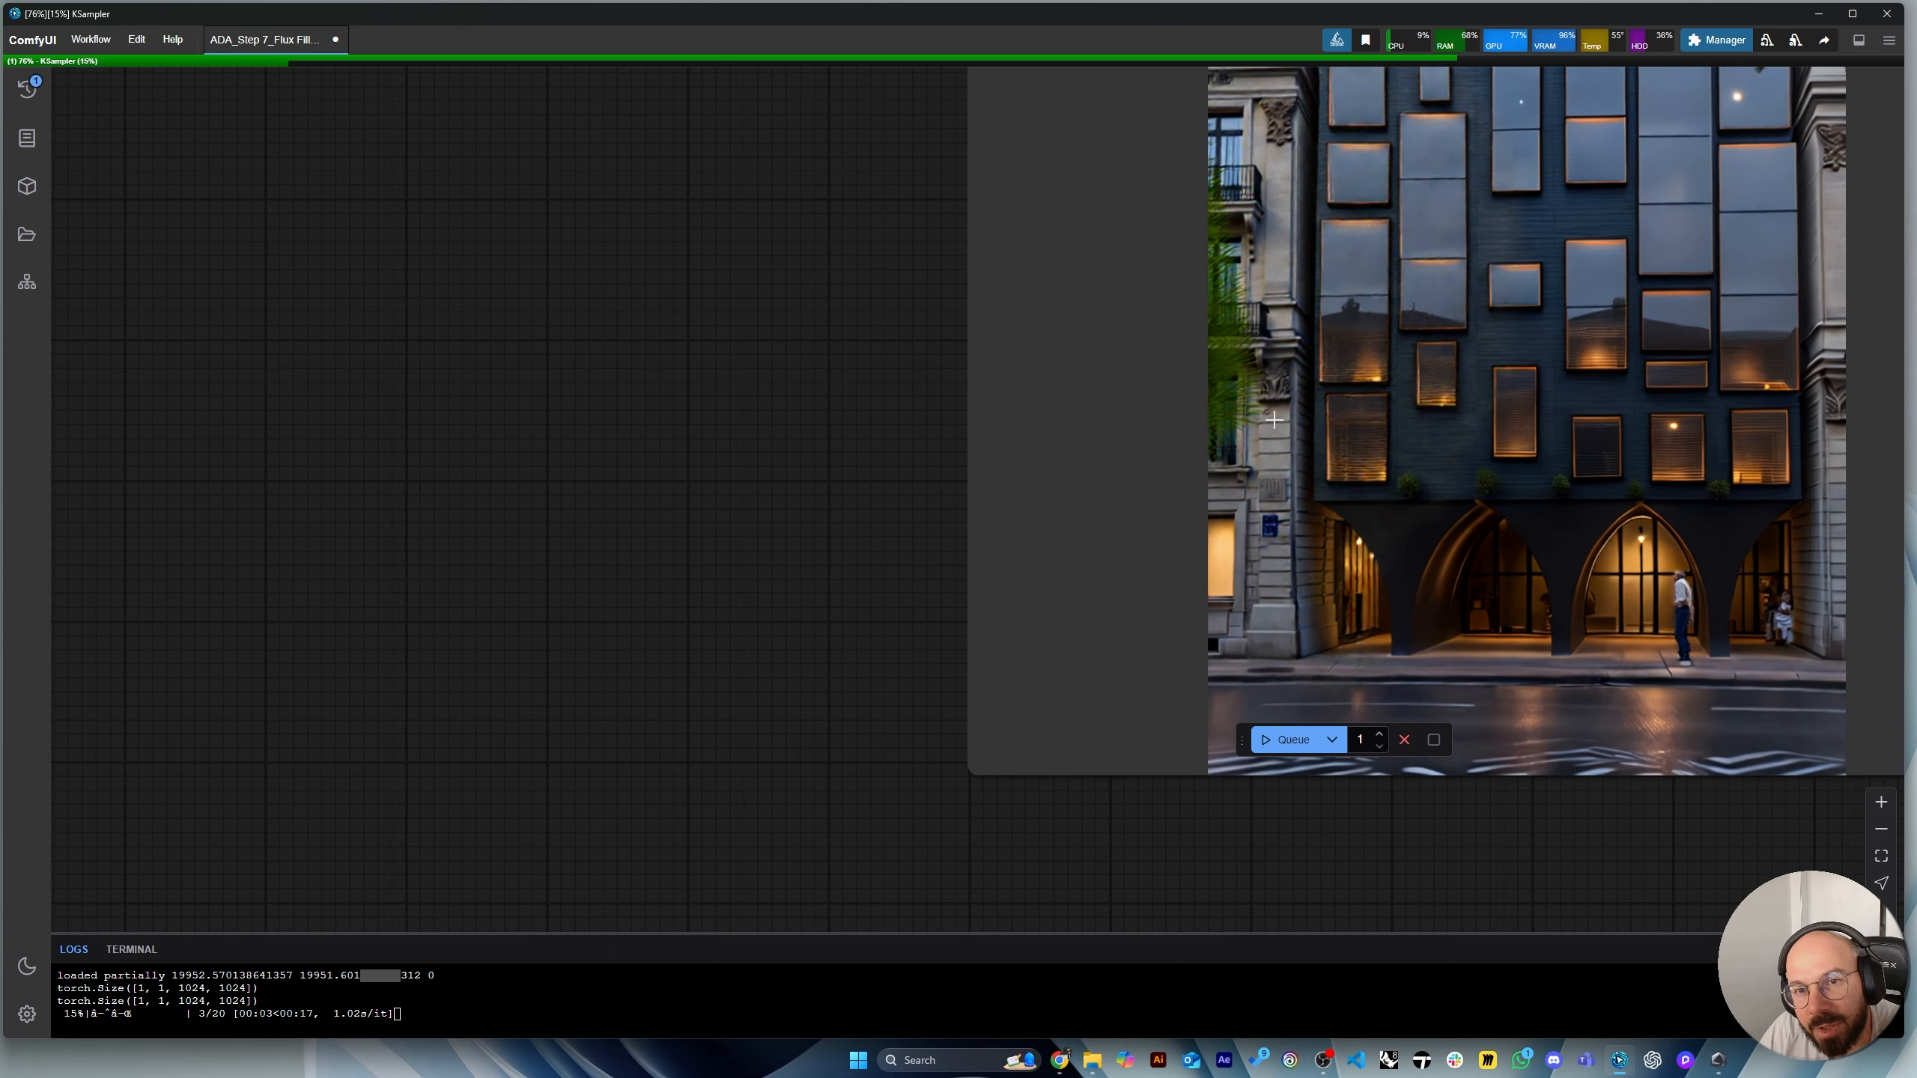
{"action": "scroll", "coordinate": [1351, 286], "scroll_direction": "up", "scroll_amount": 3}
{"action": "scroll", "coordinate": [1350, 356], "scroll_direction": "down", "scroll_amount": 2}
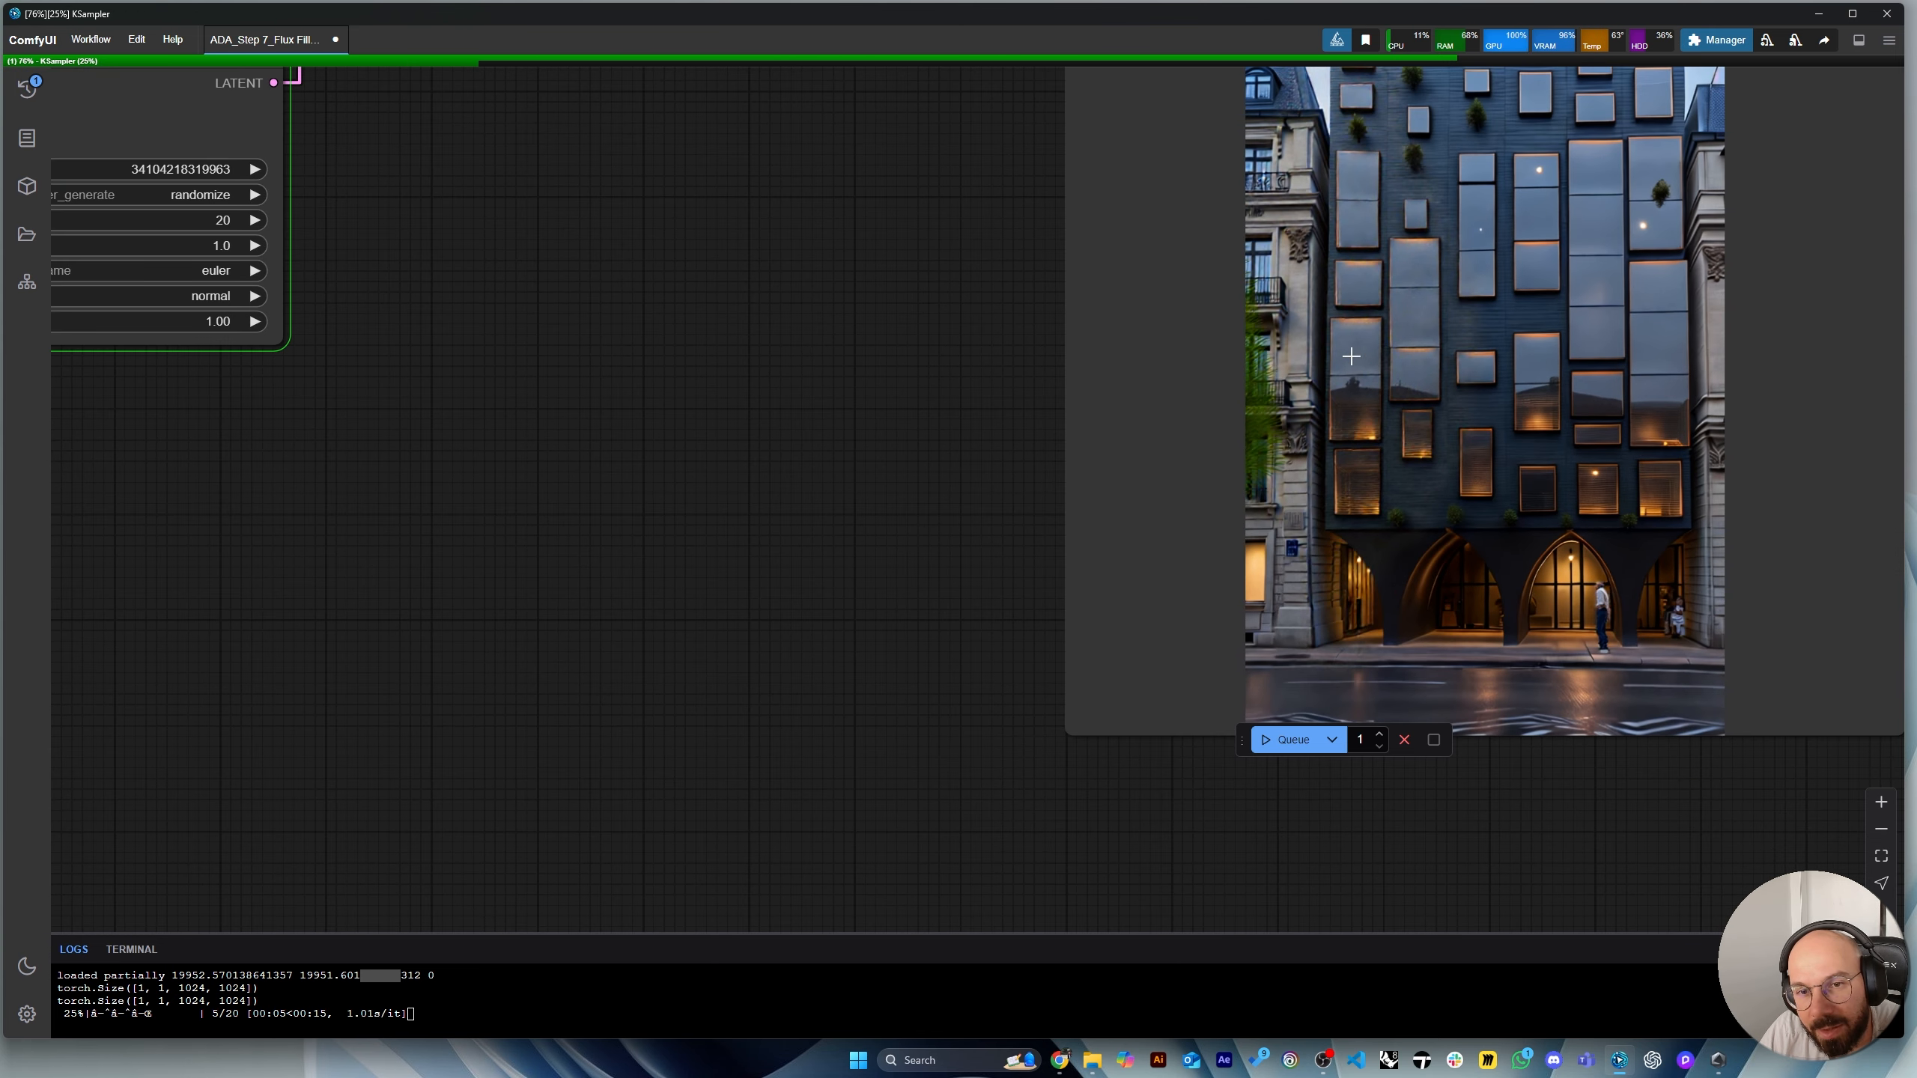
{"action": "scroll", "coordinate": [1521, 473], "scroll_direction": "down", "scroll_amount": 4}
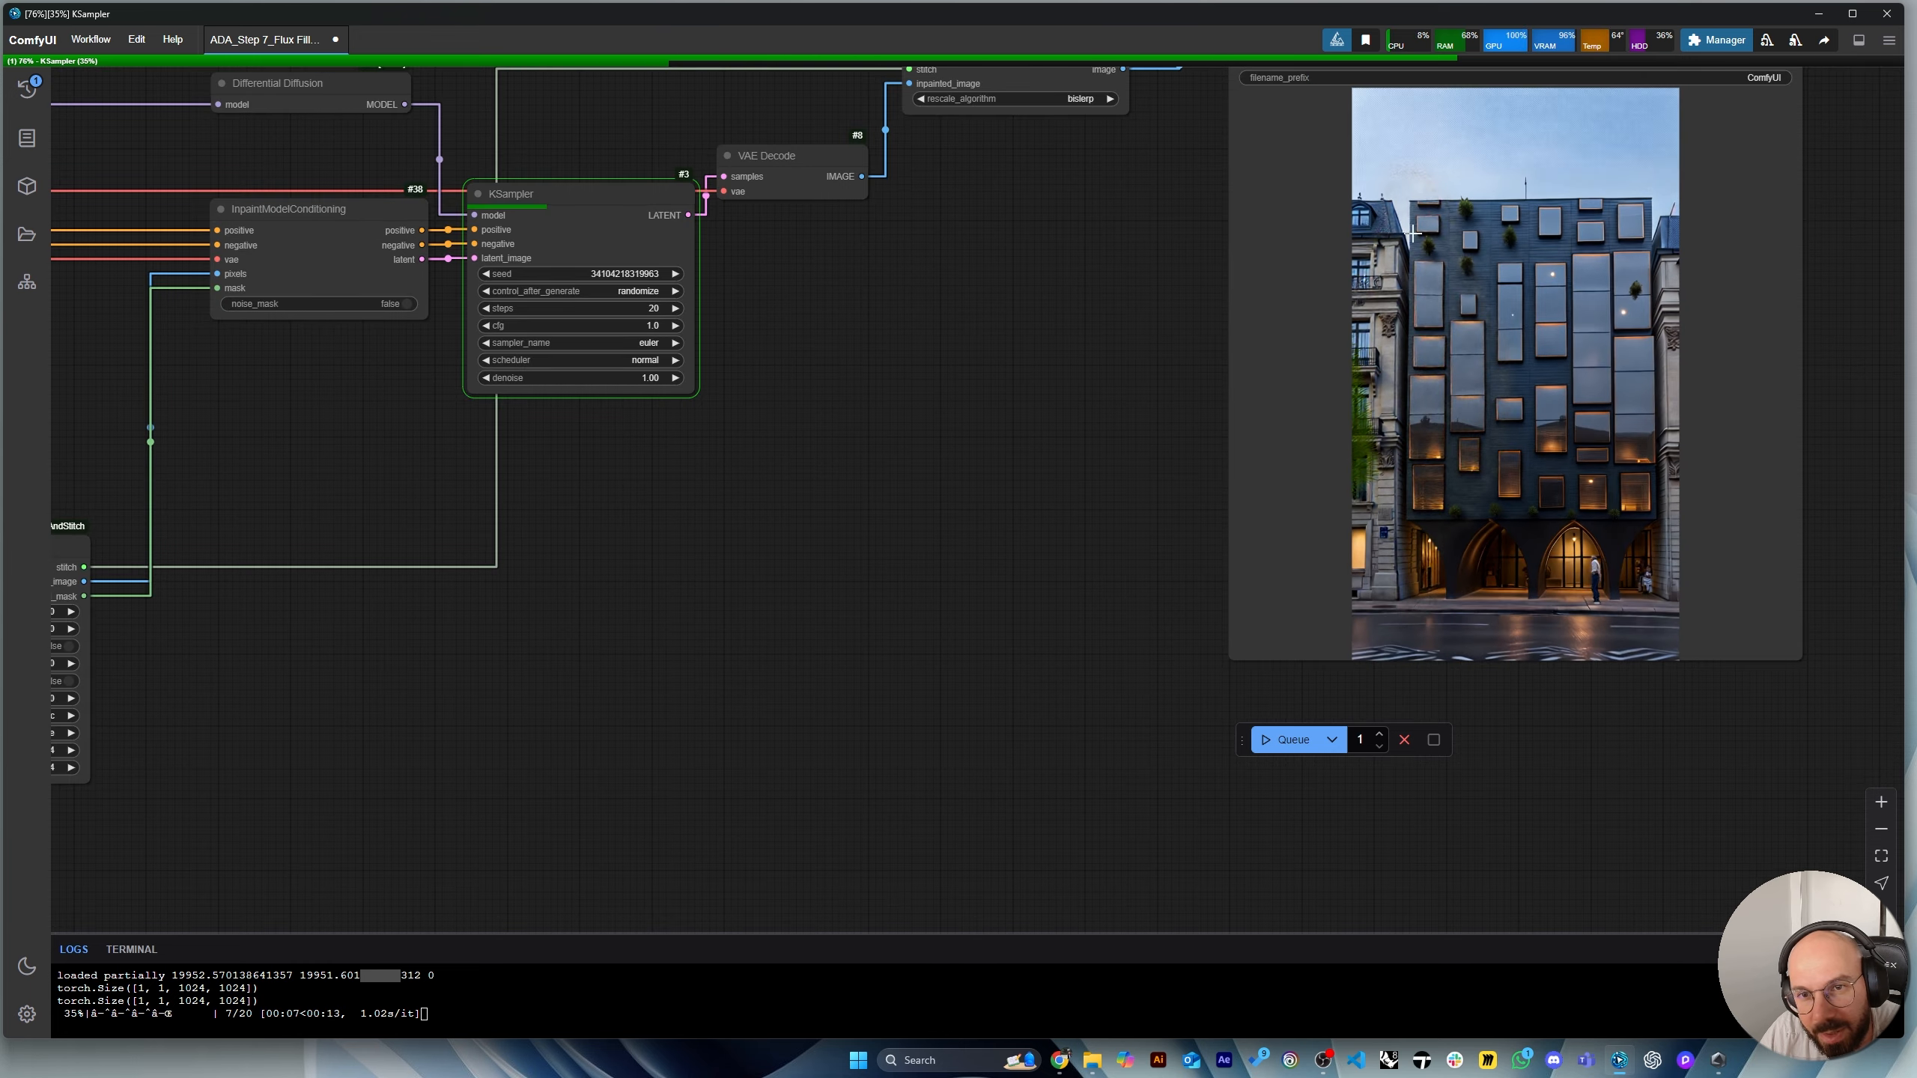
{"action": "scroll", "coordinate": [1657, 423], "scroll_direction": "down", "scroll_amount": 7}
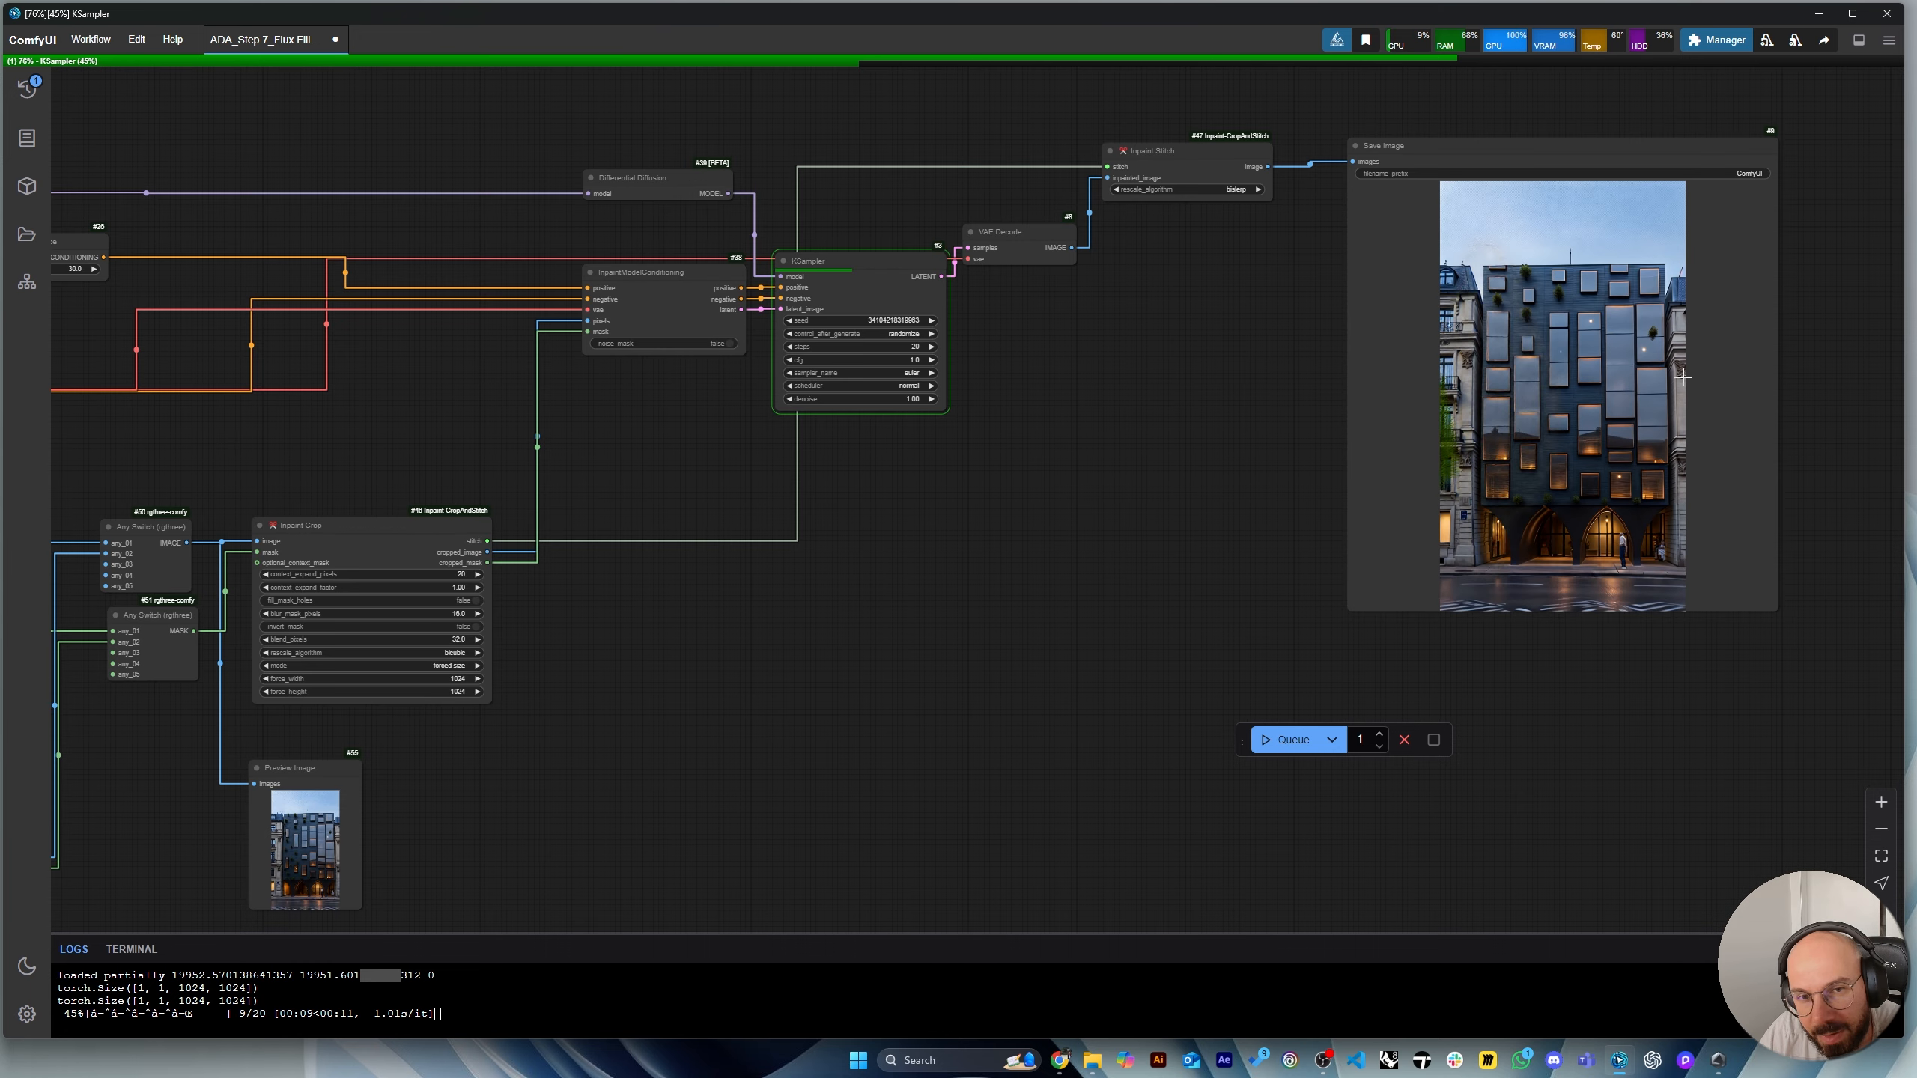
{"action": "scroll", "coordinate": [1680, 385], "scroll_direction": "up", "scroll_amount": 2}
{"action": "scroll", "coordinate": [1683, 376], "scroll_direction": "down", "scroll_amount": 2}
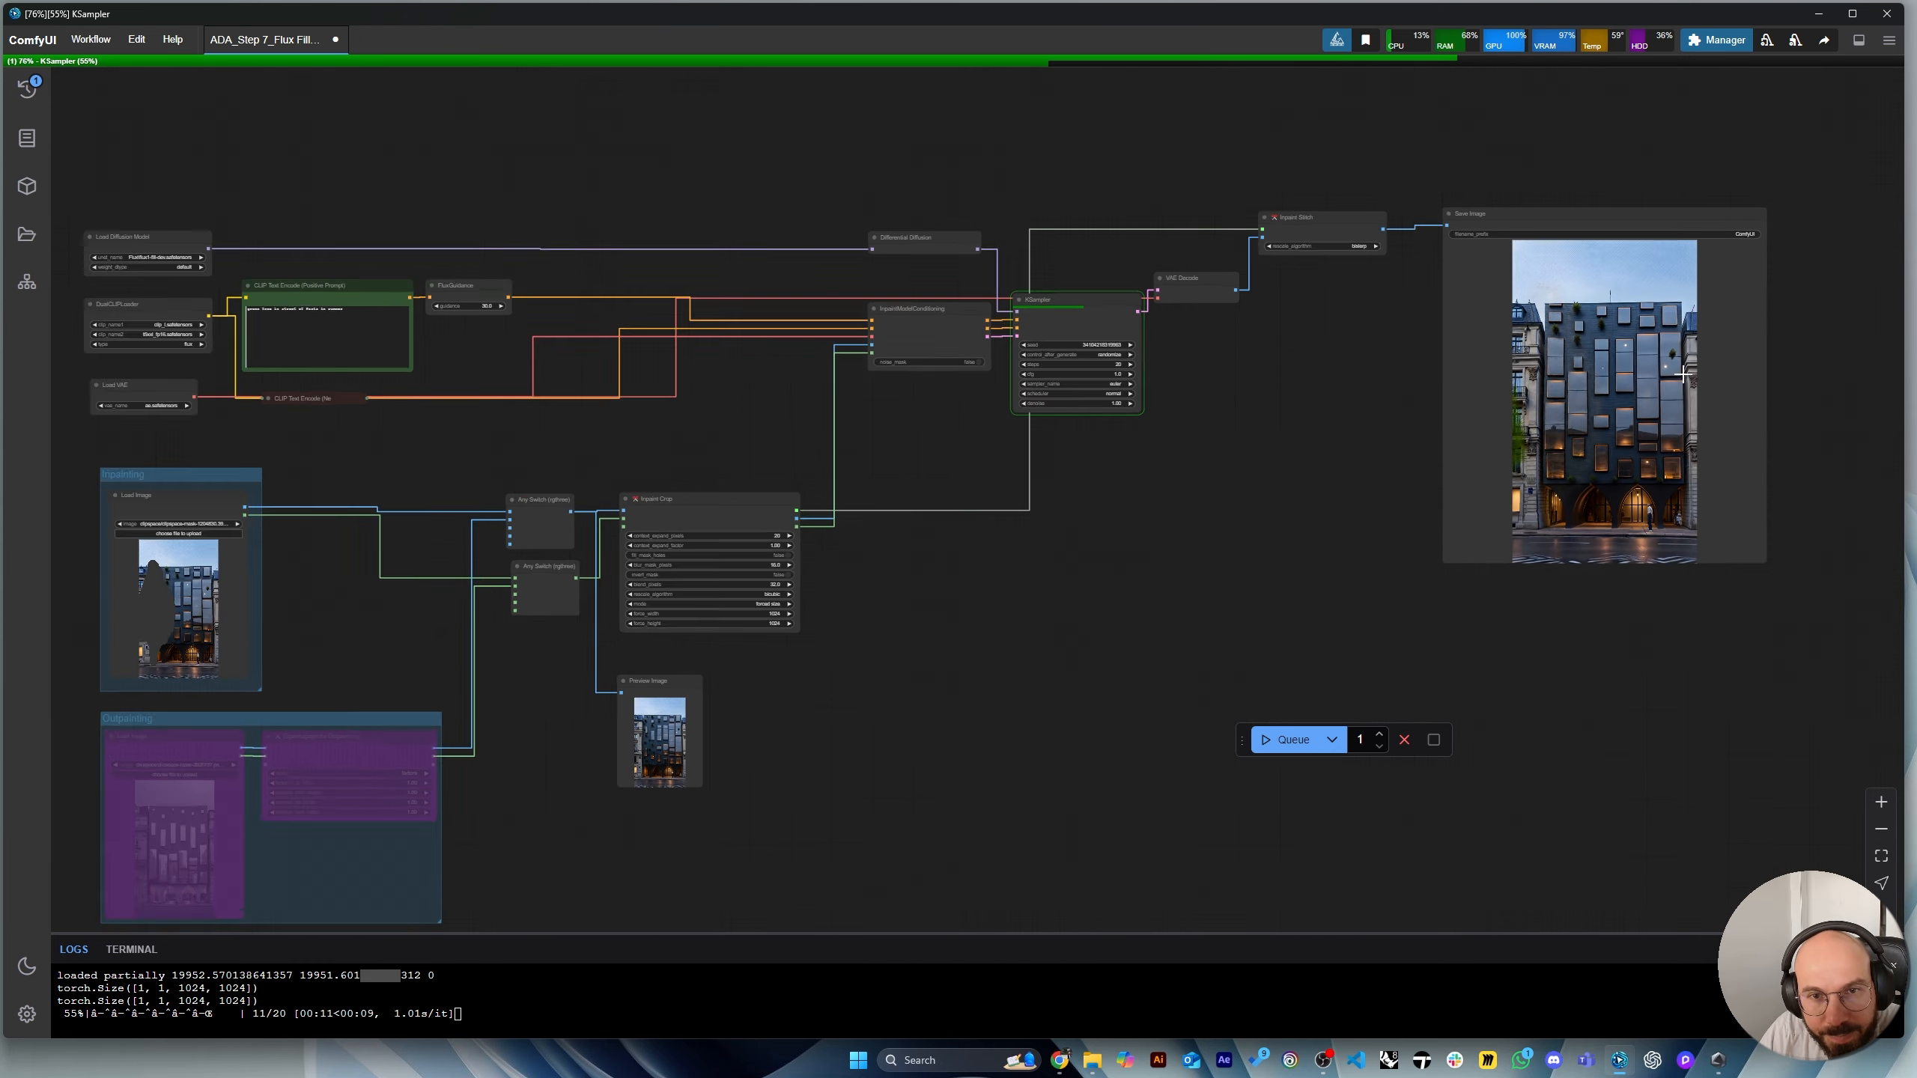
{"action": "scroll", "coordinate": [1663, 373], "scroll_direction": "up", "scroll_amount": 6}
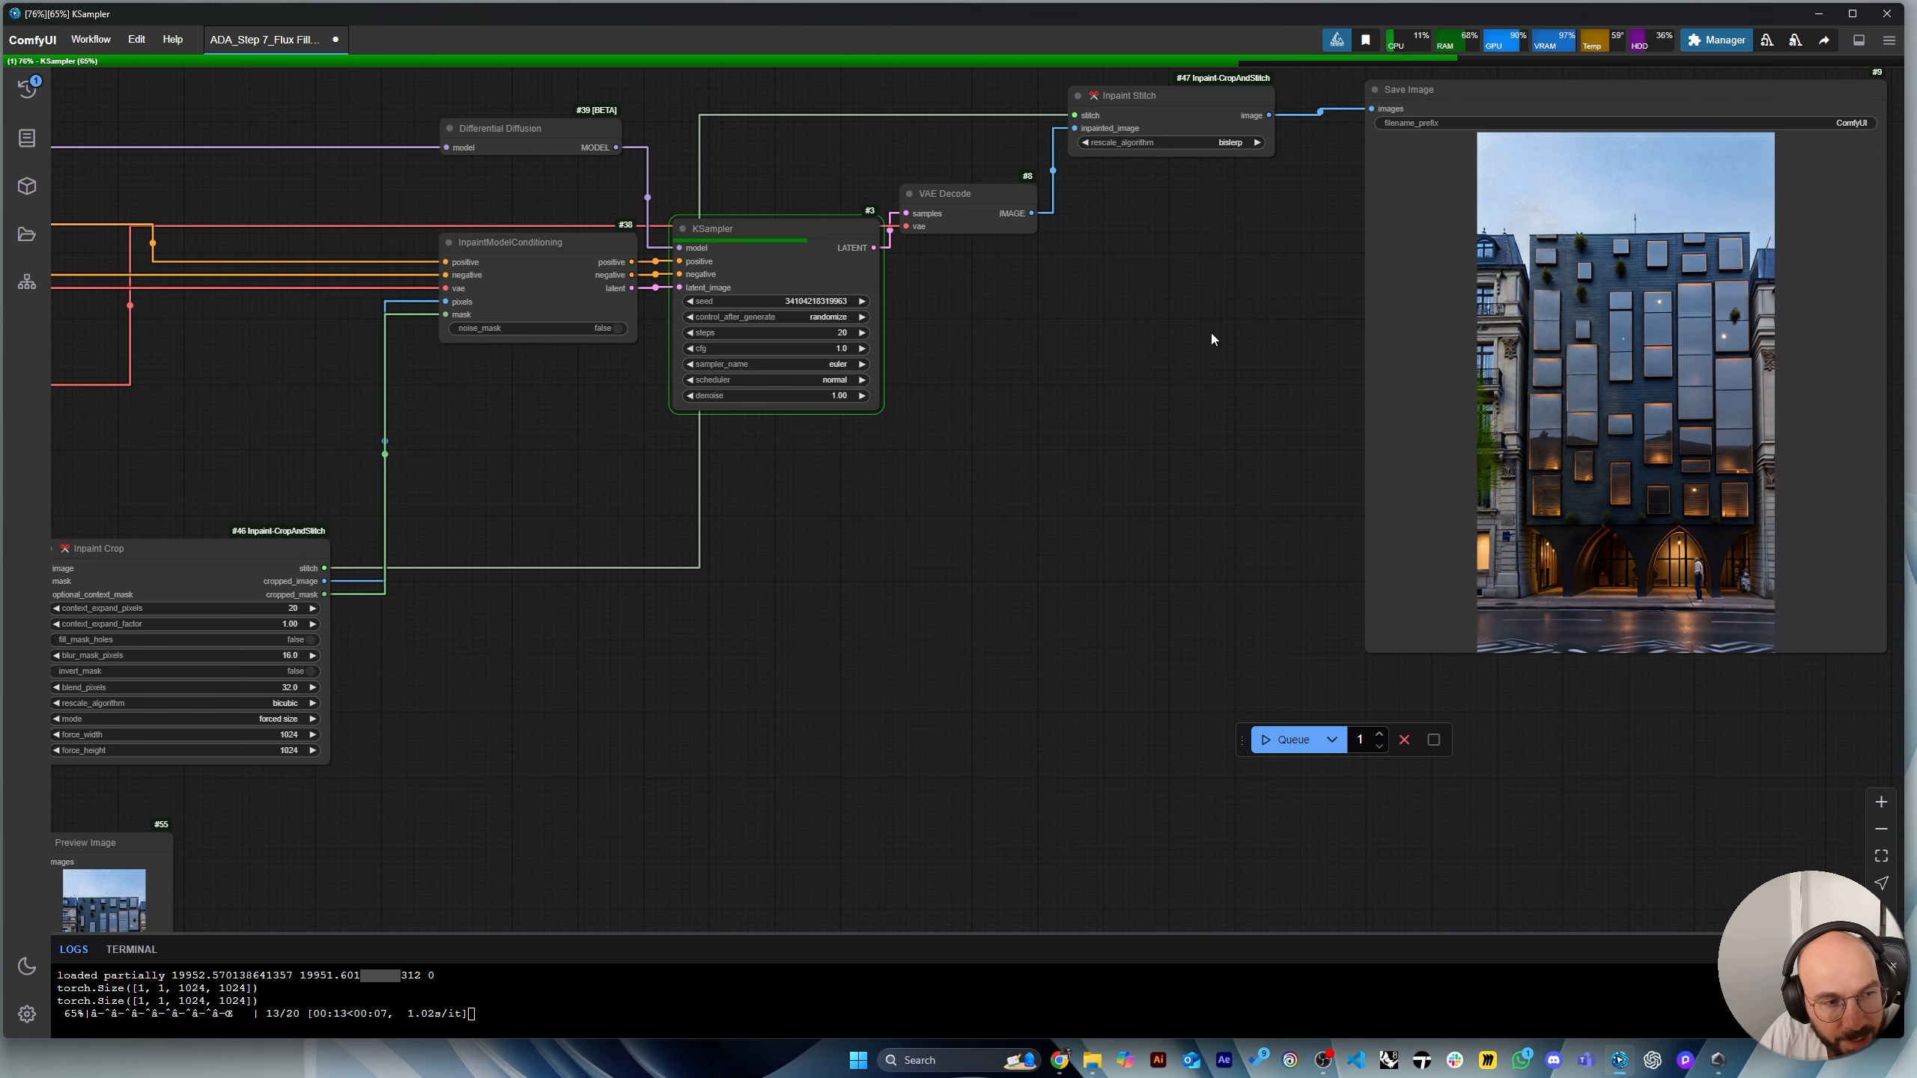
Examine the finished tree result in Save Image and compare it with the source in Preview Image.
{"action": "scroll", "coordinate": [1095, 461], "scroll_direction": "down", "scroll_amount": 2}
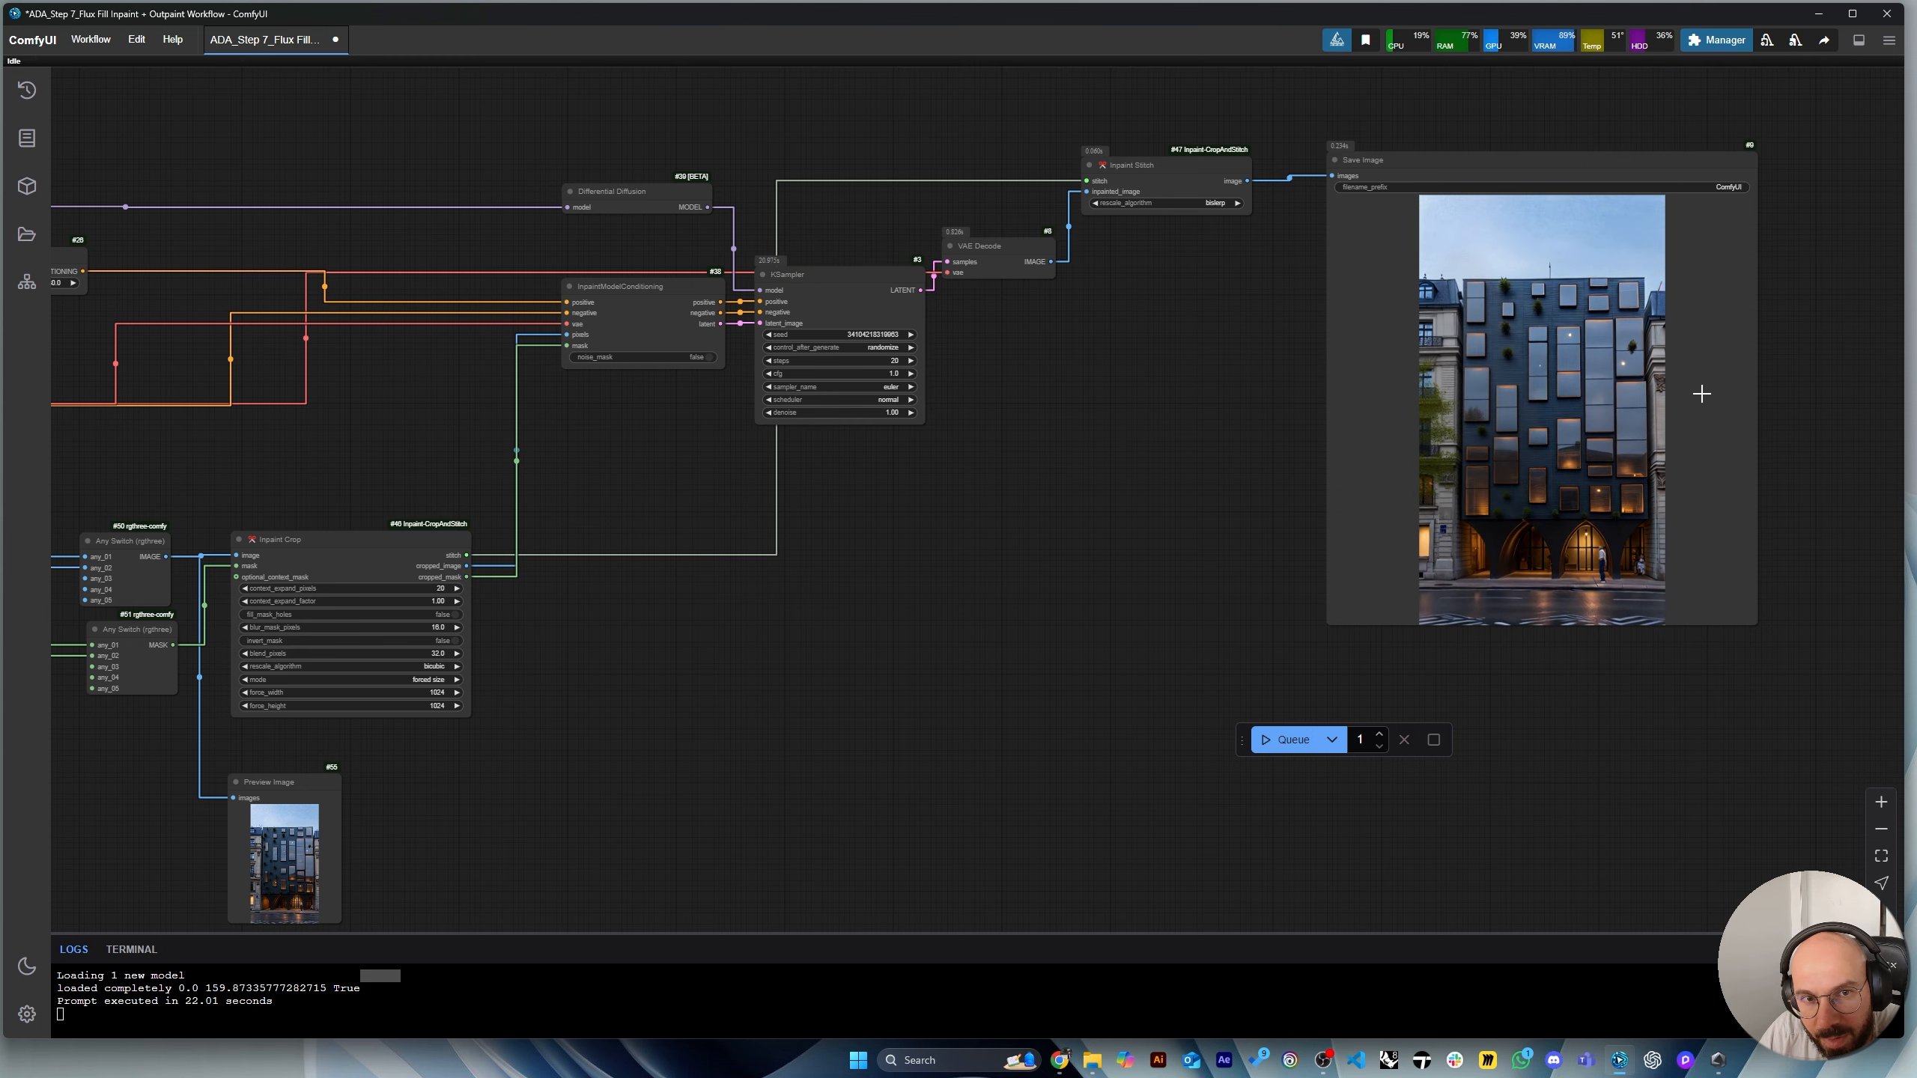
{"action": "scroll", "coordinate": [1438, 572], "scroll_direction": "up", "scroll_amount": 5}
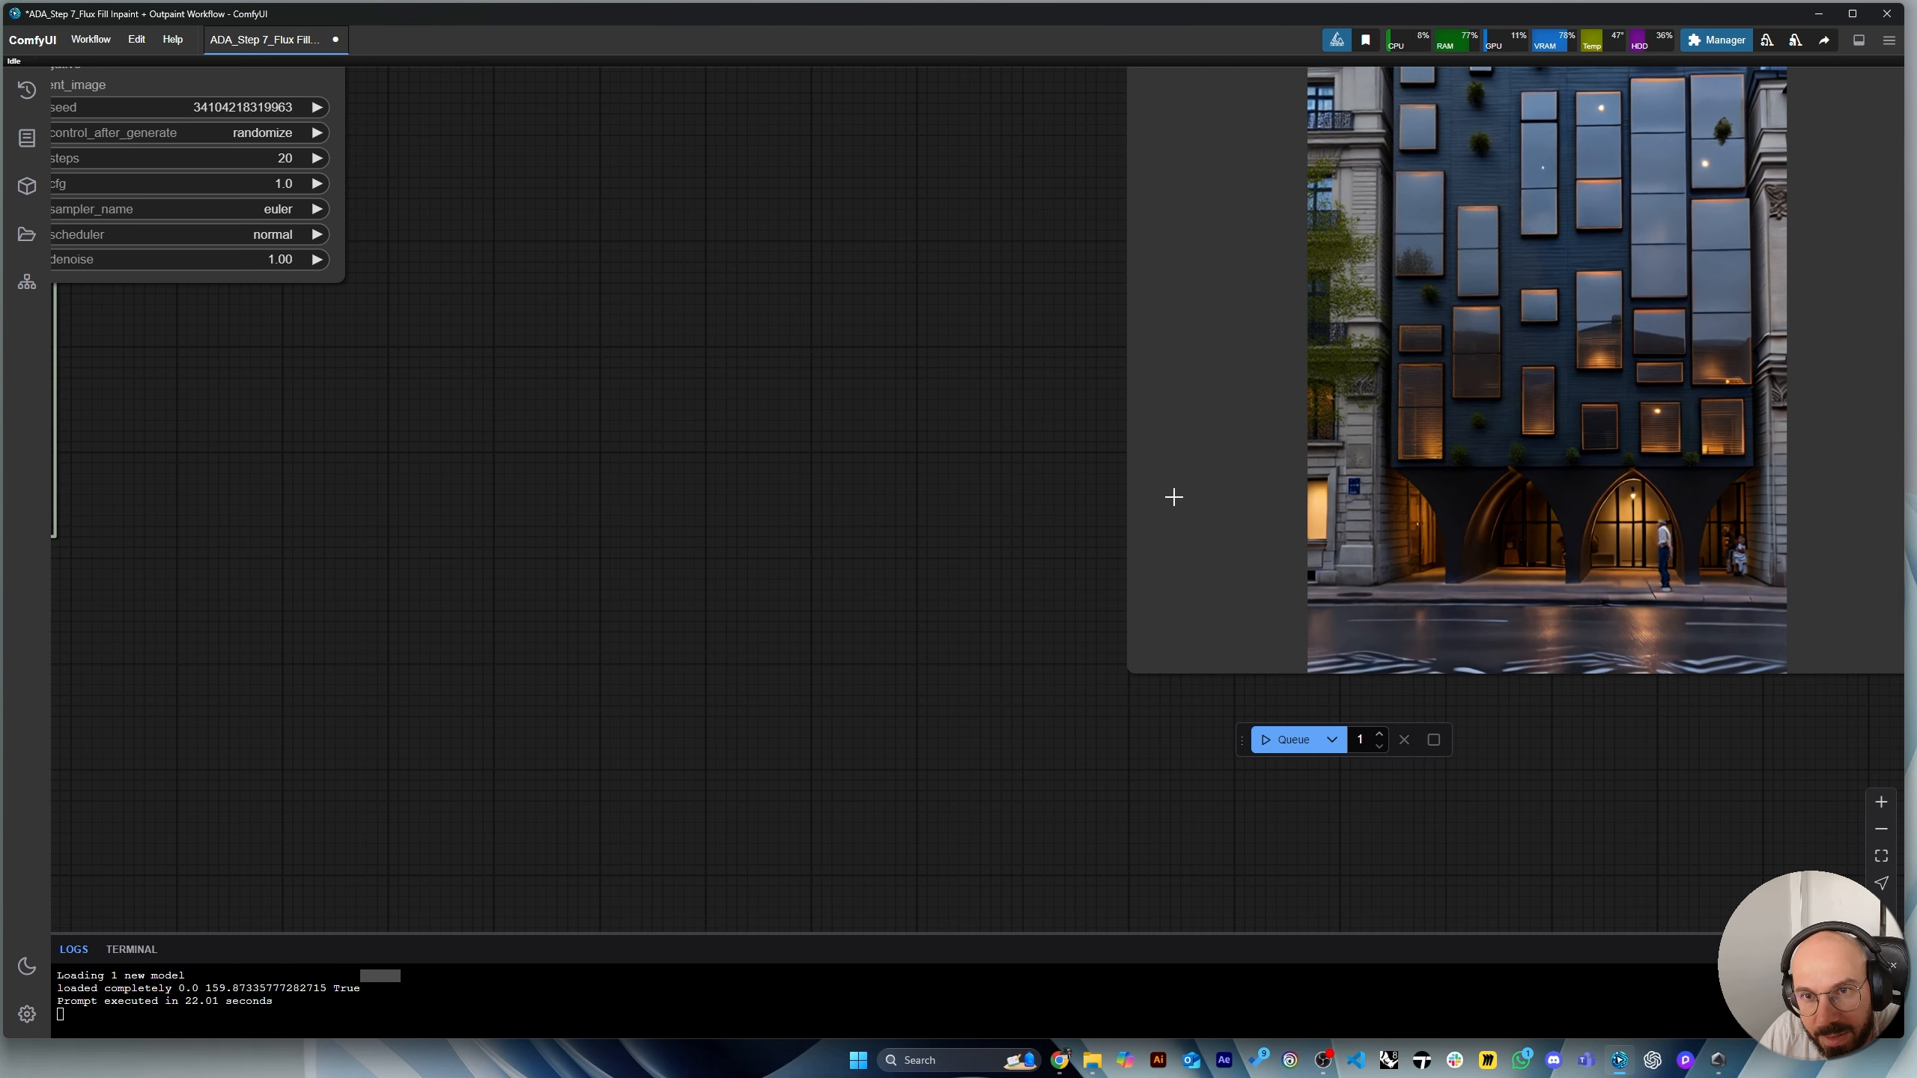
{"action": "scroll", "coordinate": [1173, 497], "scroll_direction": "down", "scroll_amount": 5}
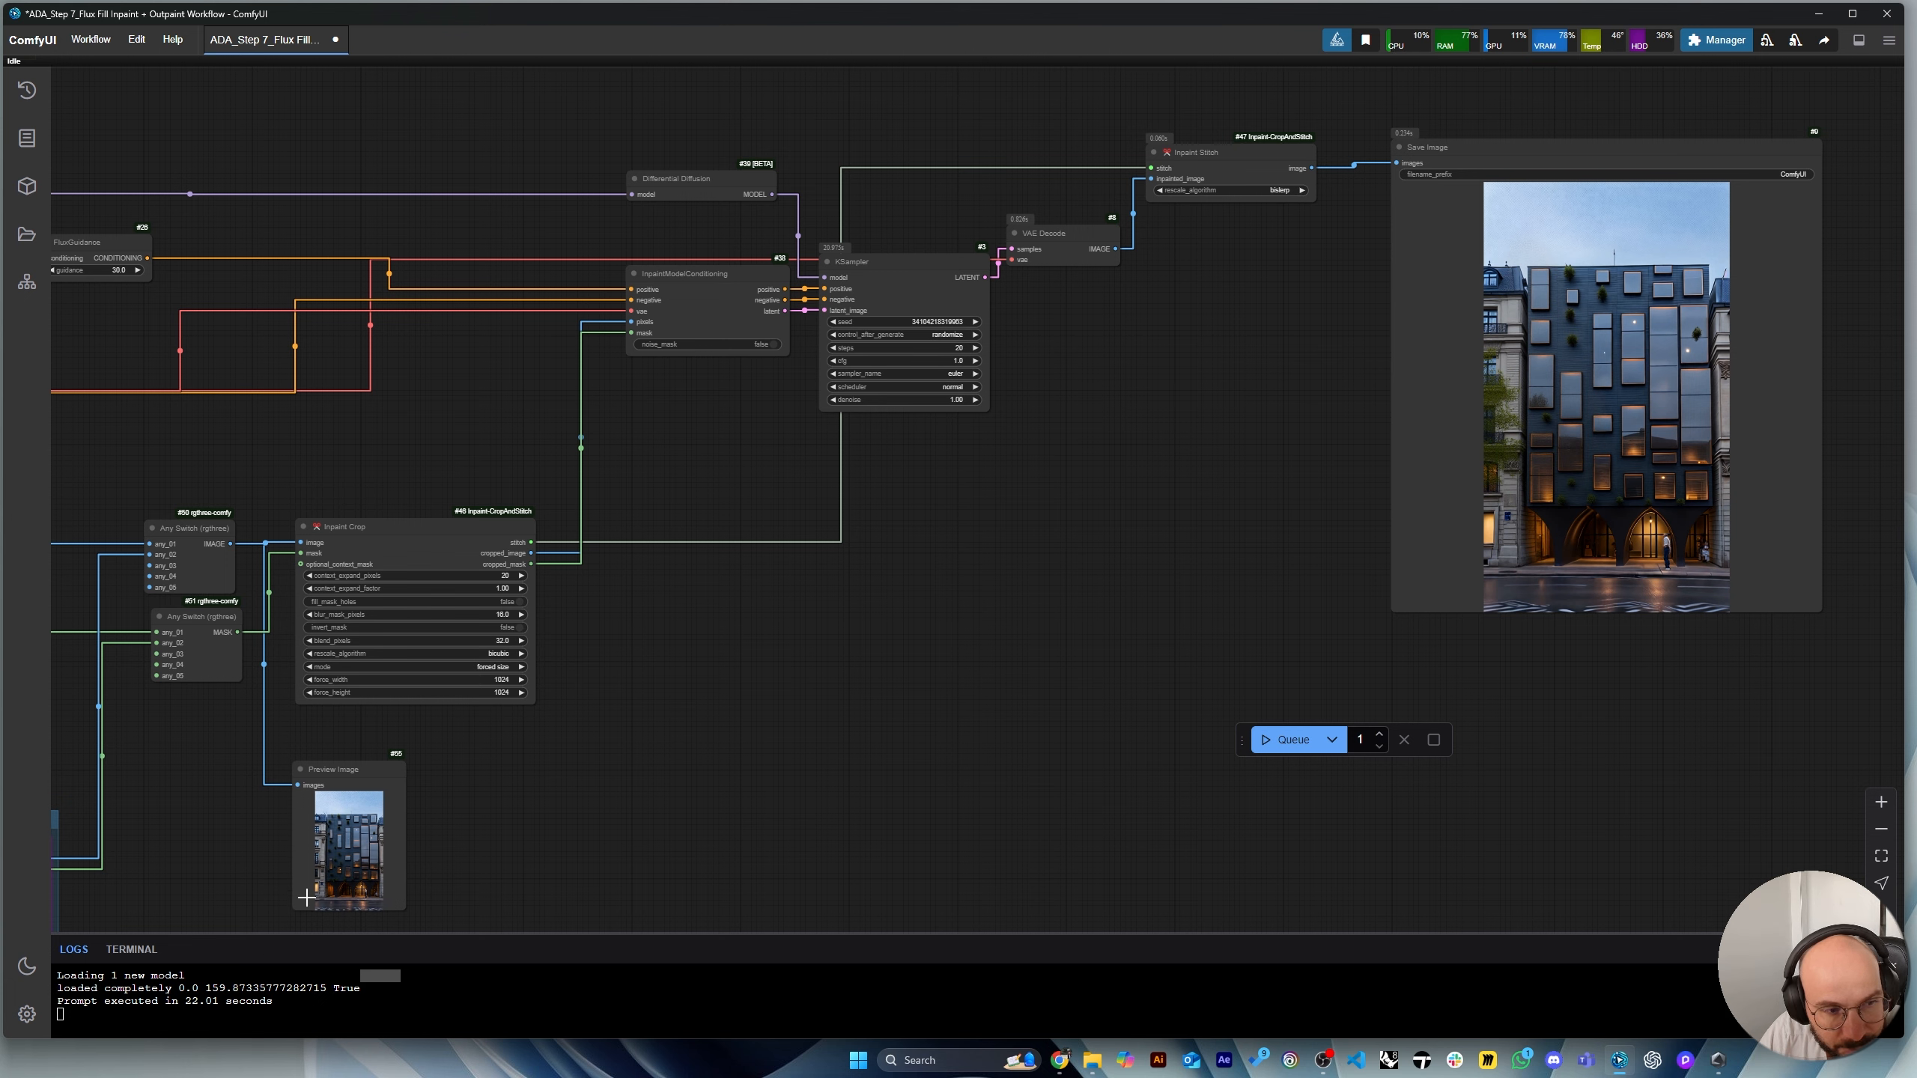
{"action": "scroll", "coordinate": [1403, 496], "scroll_direction": "up", "scroll_amount": 5}
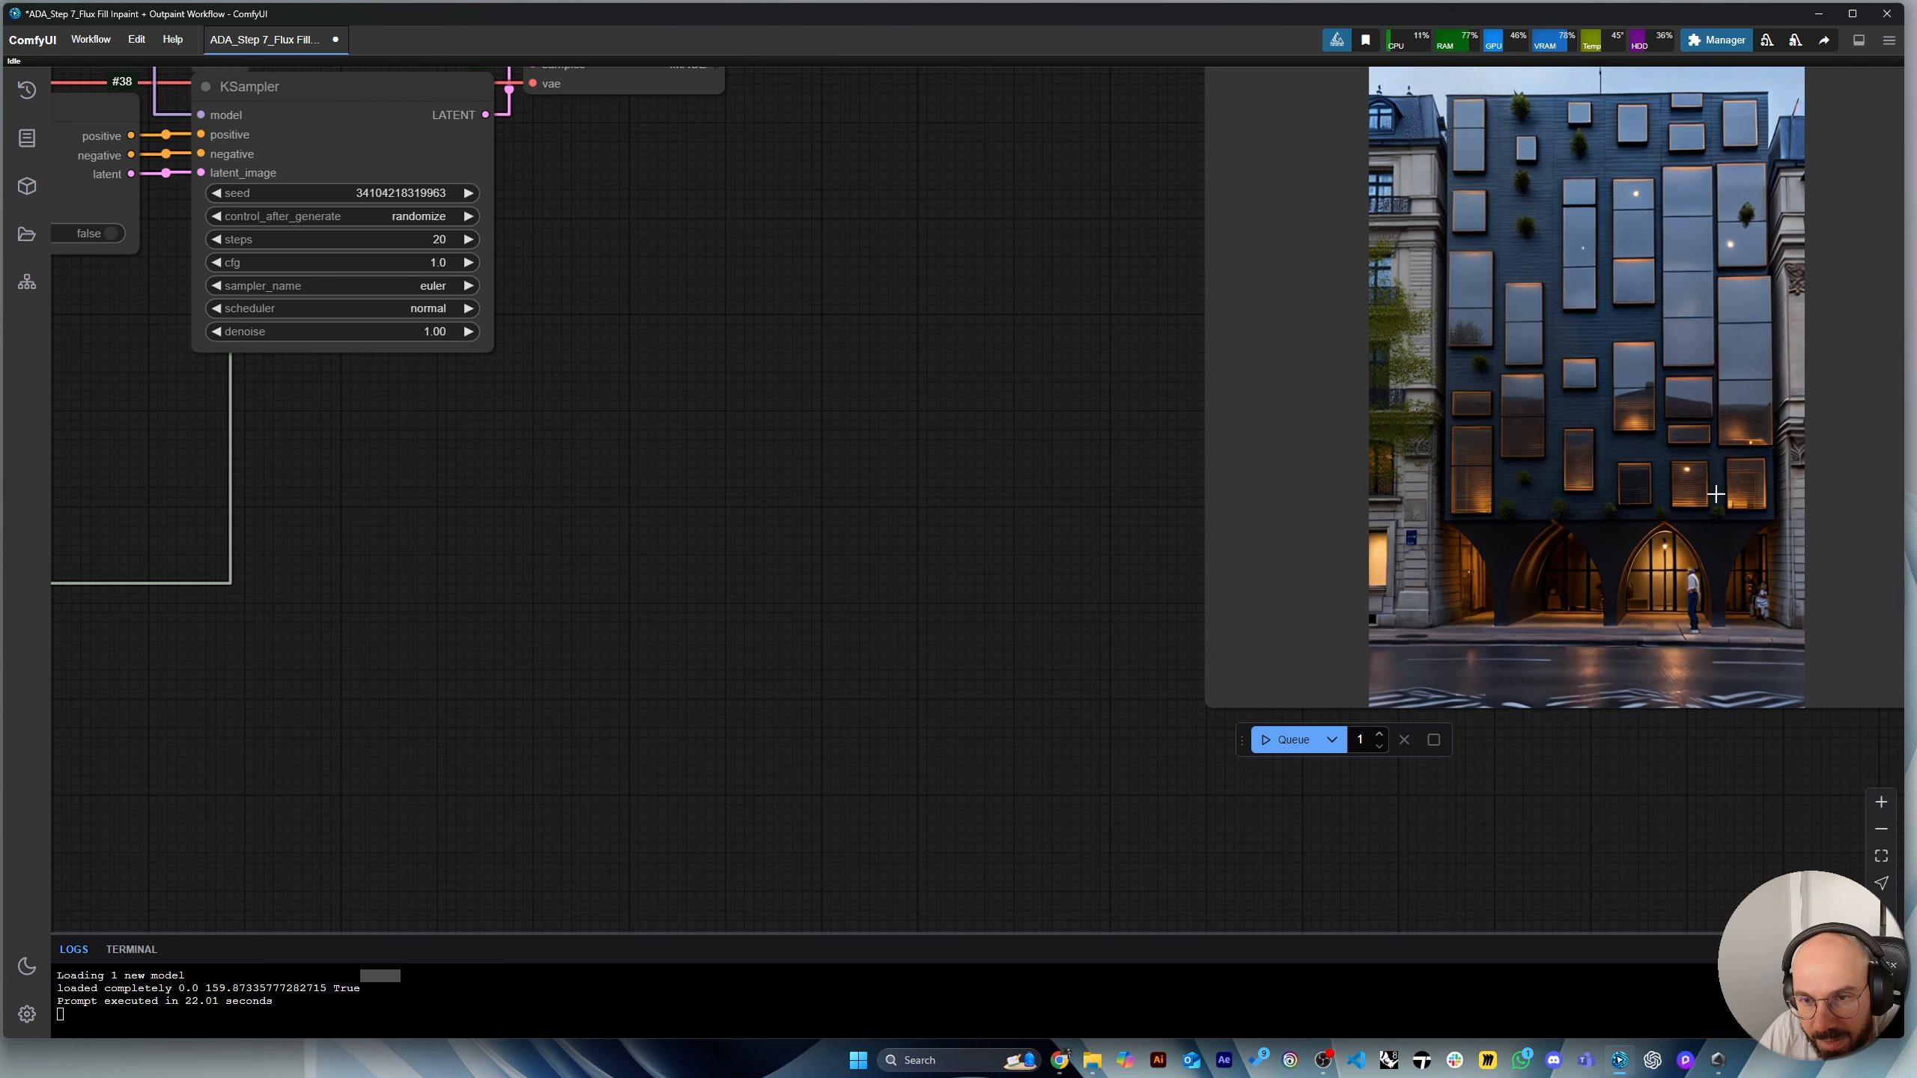
{"action": "scroll", "coordinate": [1715, 494], "scroll_direction": "down", "scroll_amount": 5}
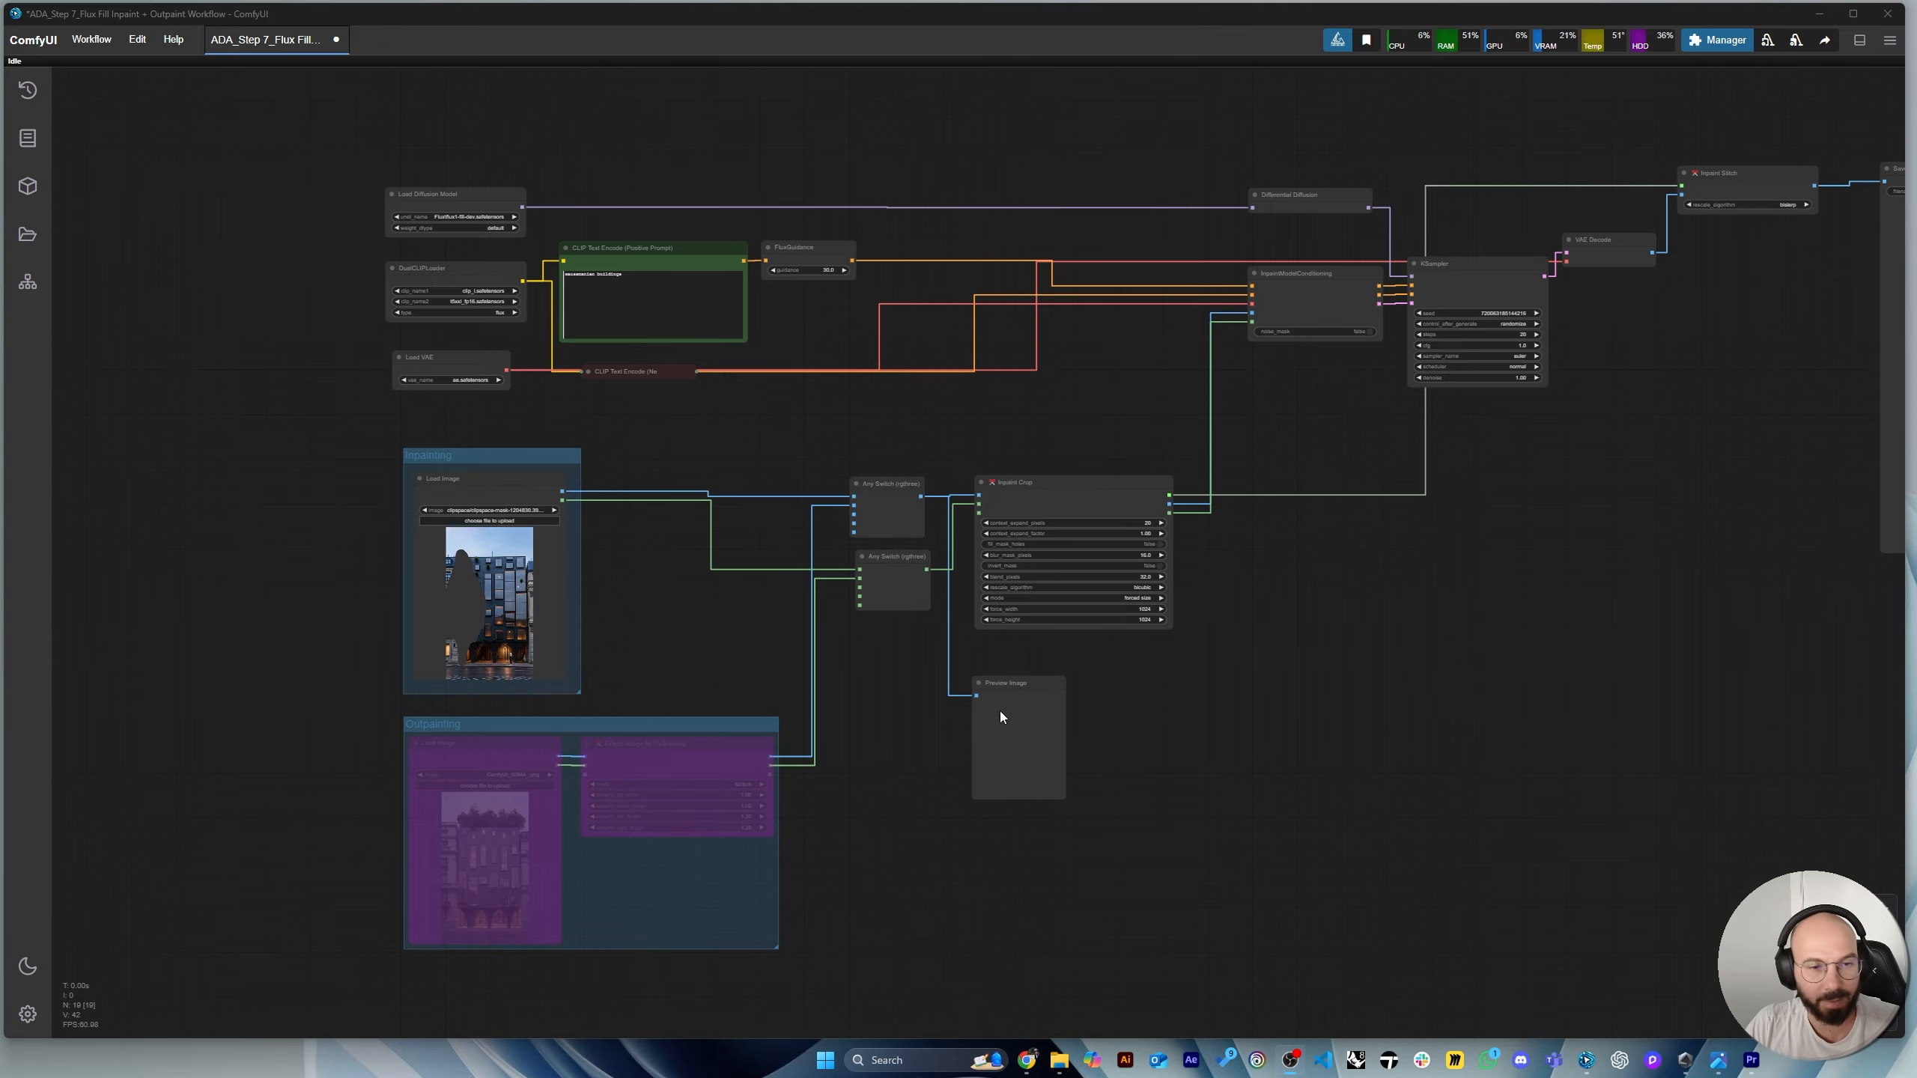
Examine the masked image in the Inpainting group, the bypassed Outpainting group and the shared model-loading and prompt nodes.
{"action": "scroll", "coordinate": [1232, 694], "scroll_direction": "down", "scroll_amount": 1}
{"action": "scroll", "coordinate": [812, 651], "scroll_direction": "up", "scroll_amount": 6}
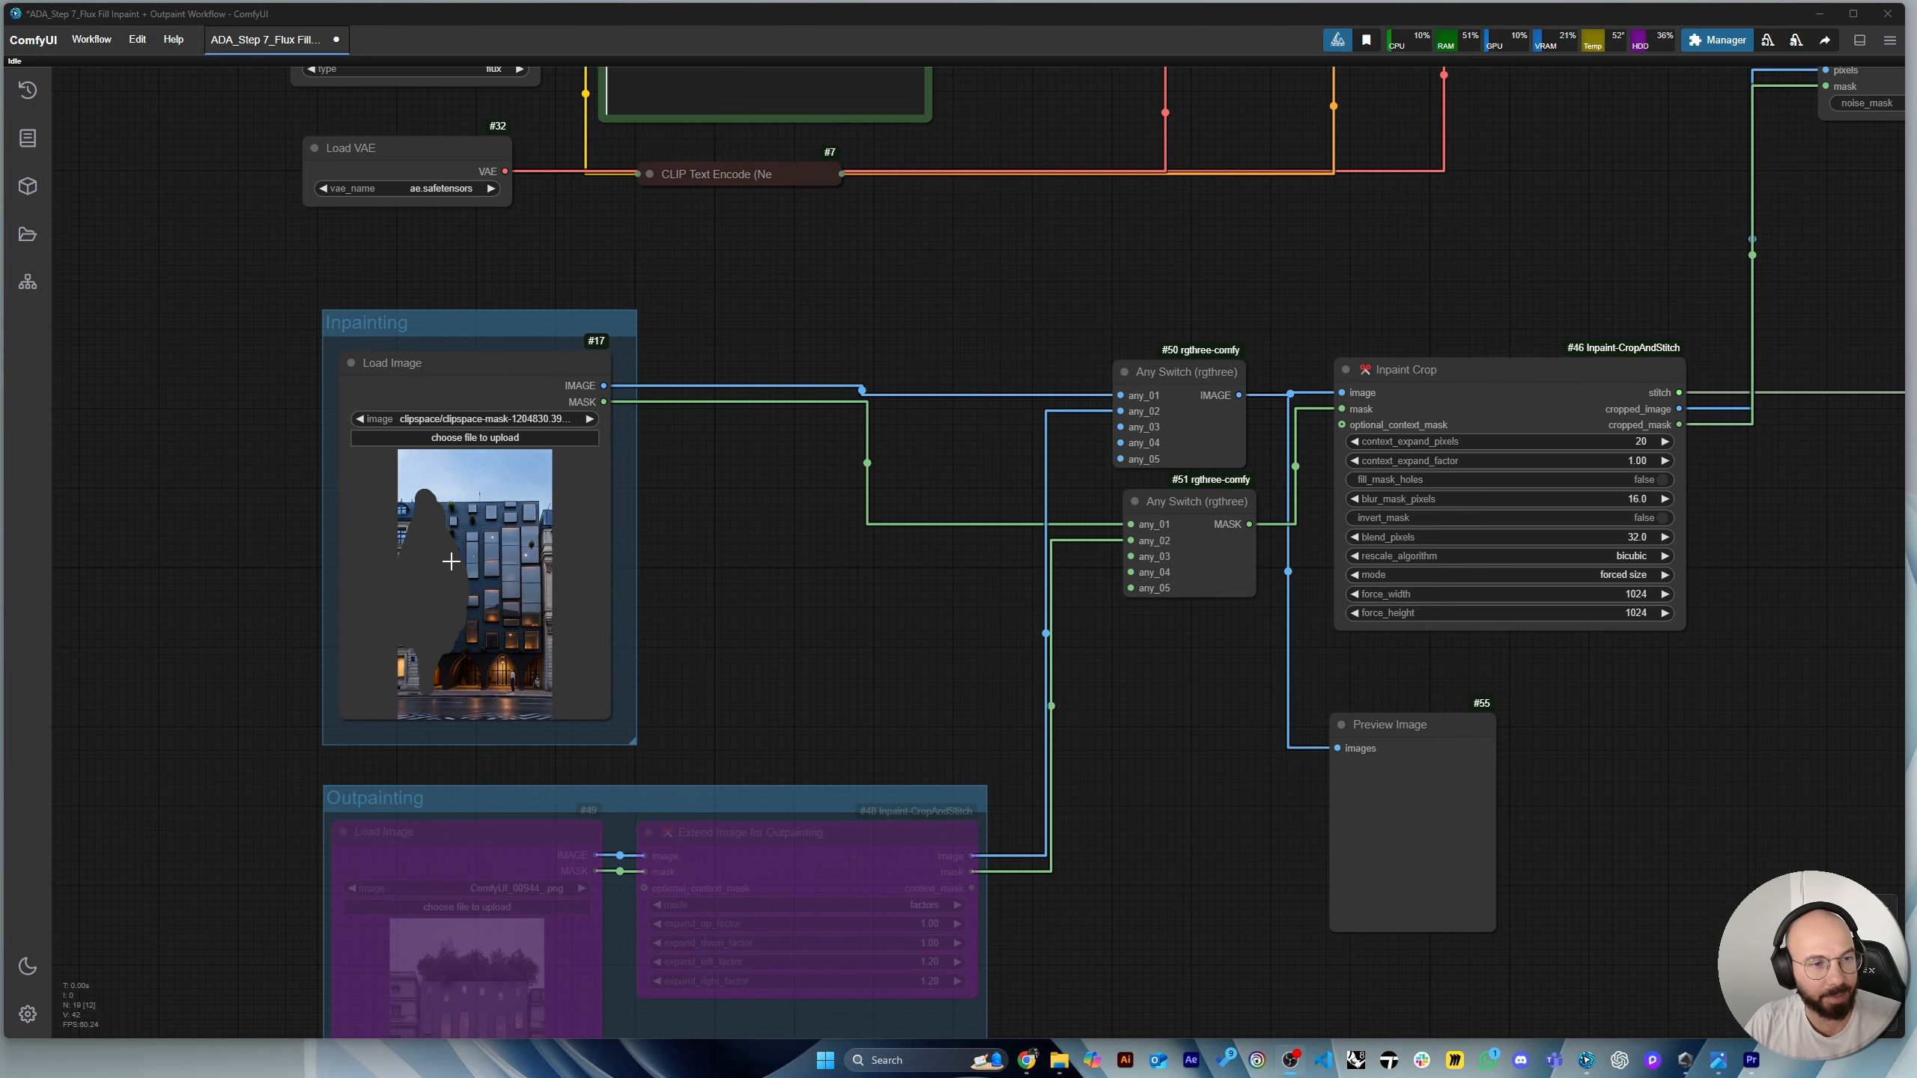
{"action": "scroll", "coordinate": [451, 561], "scroll_direction": "up", "scroll_amount": 6}
{"action": "scroll", "coordinate": [447, 512], "scroll_direction": "down", "scroll_amount": 4}
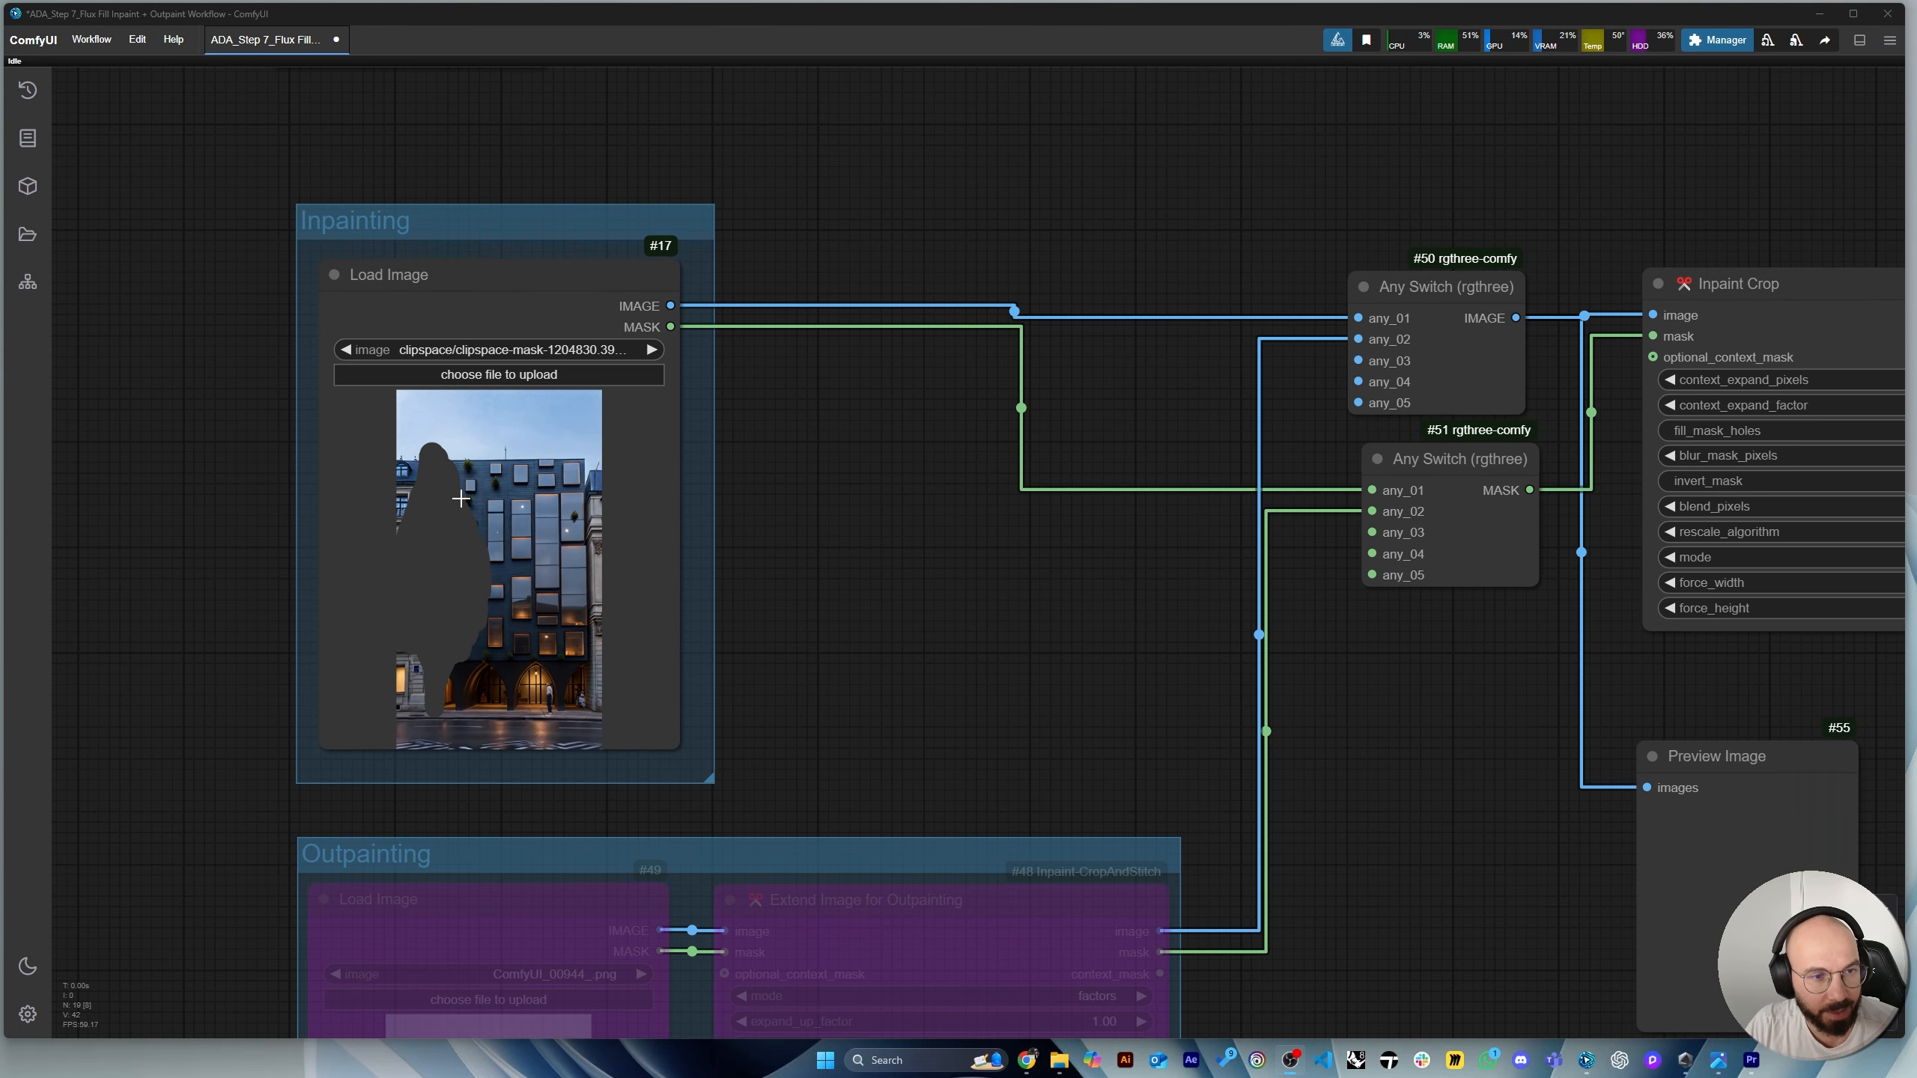
{"action": "scroll", "coordinate": [406, 681], "scroll_direction": "up", "scroll_amount": 3}
{"action": "scroll", "coordinate": [646, 433], "scroll_direction": "down", "scroll_amount": 6}
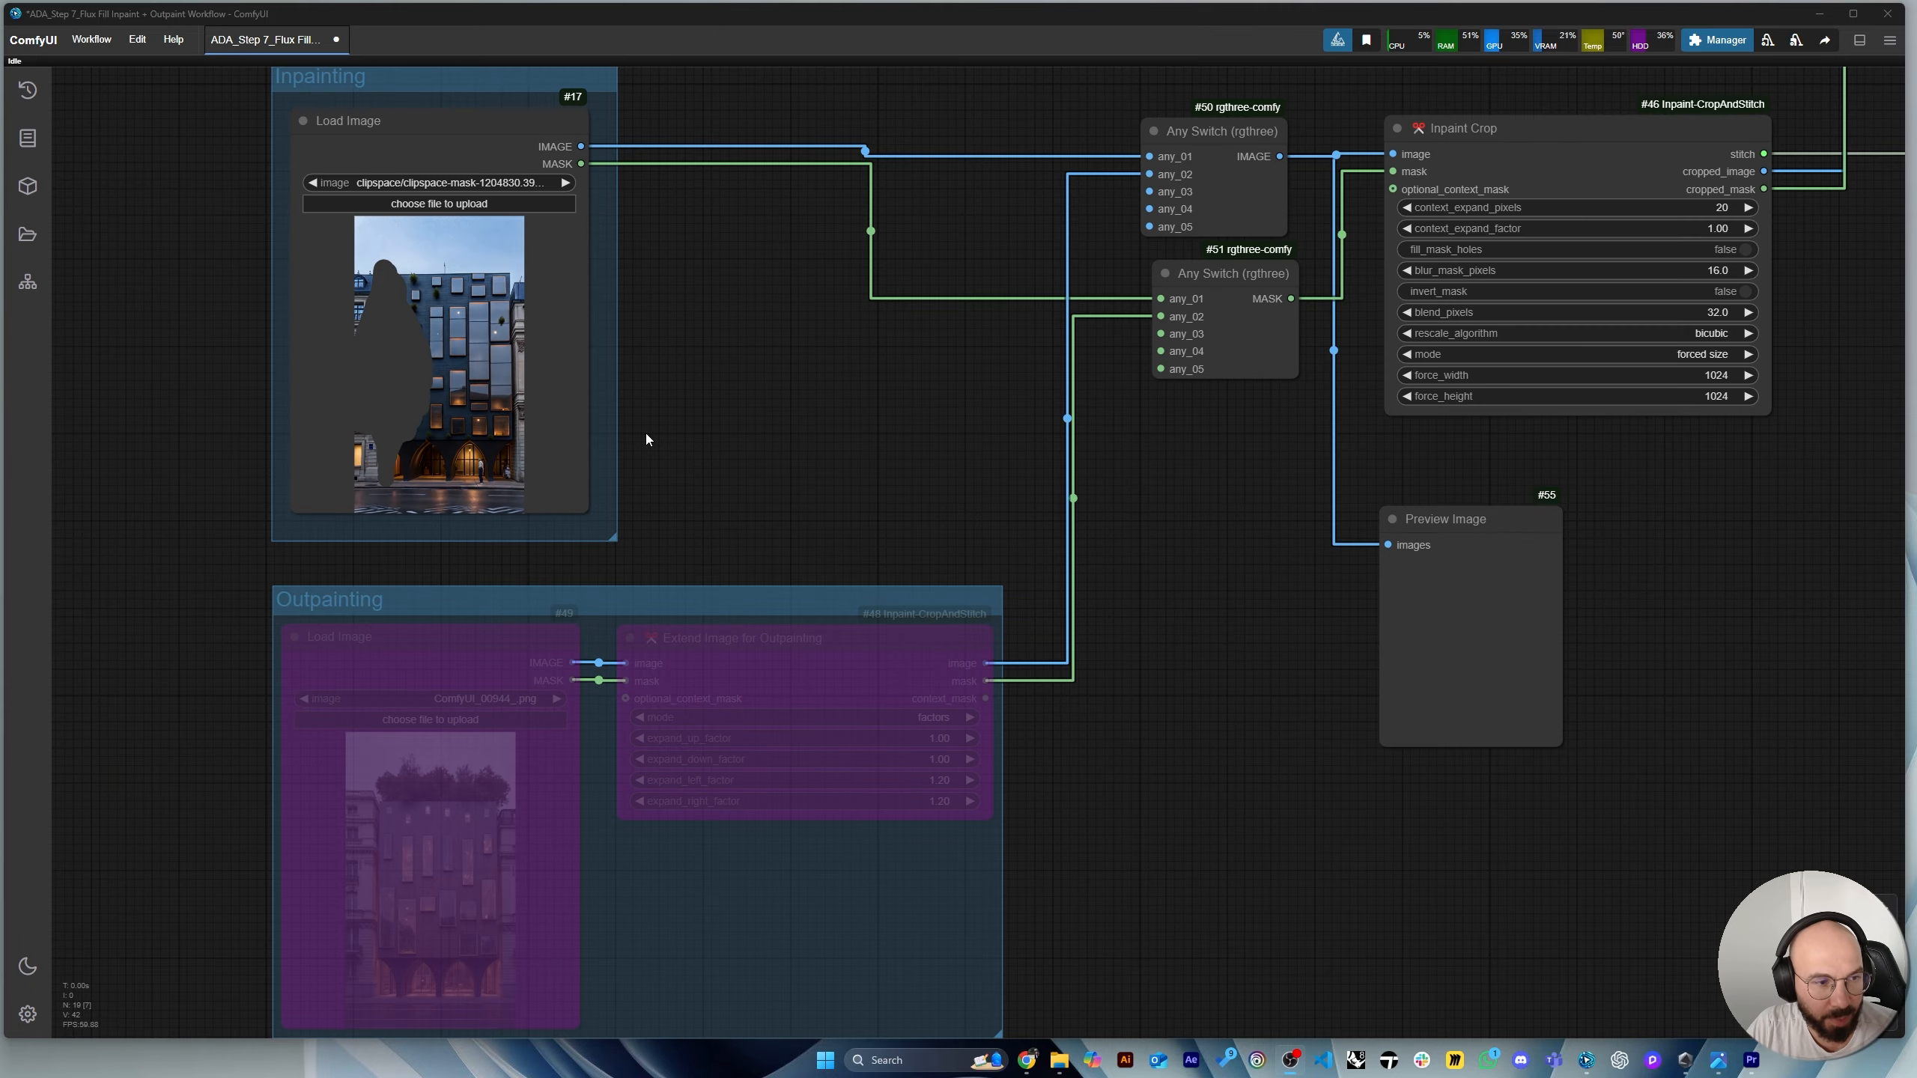
{"action": "scroll", "coordinate": [620, 786], "scroll_direction": "up", "scroll_amount": 4}
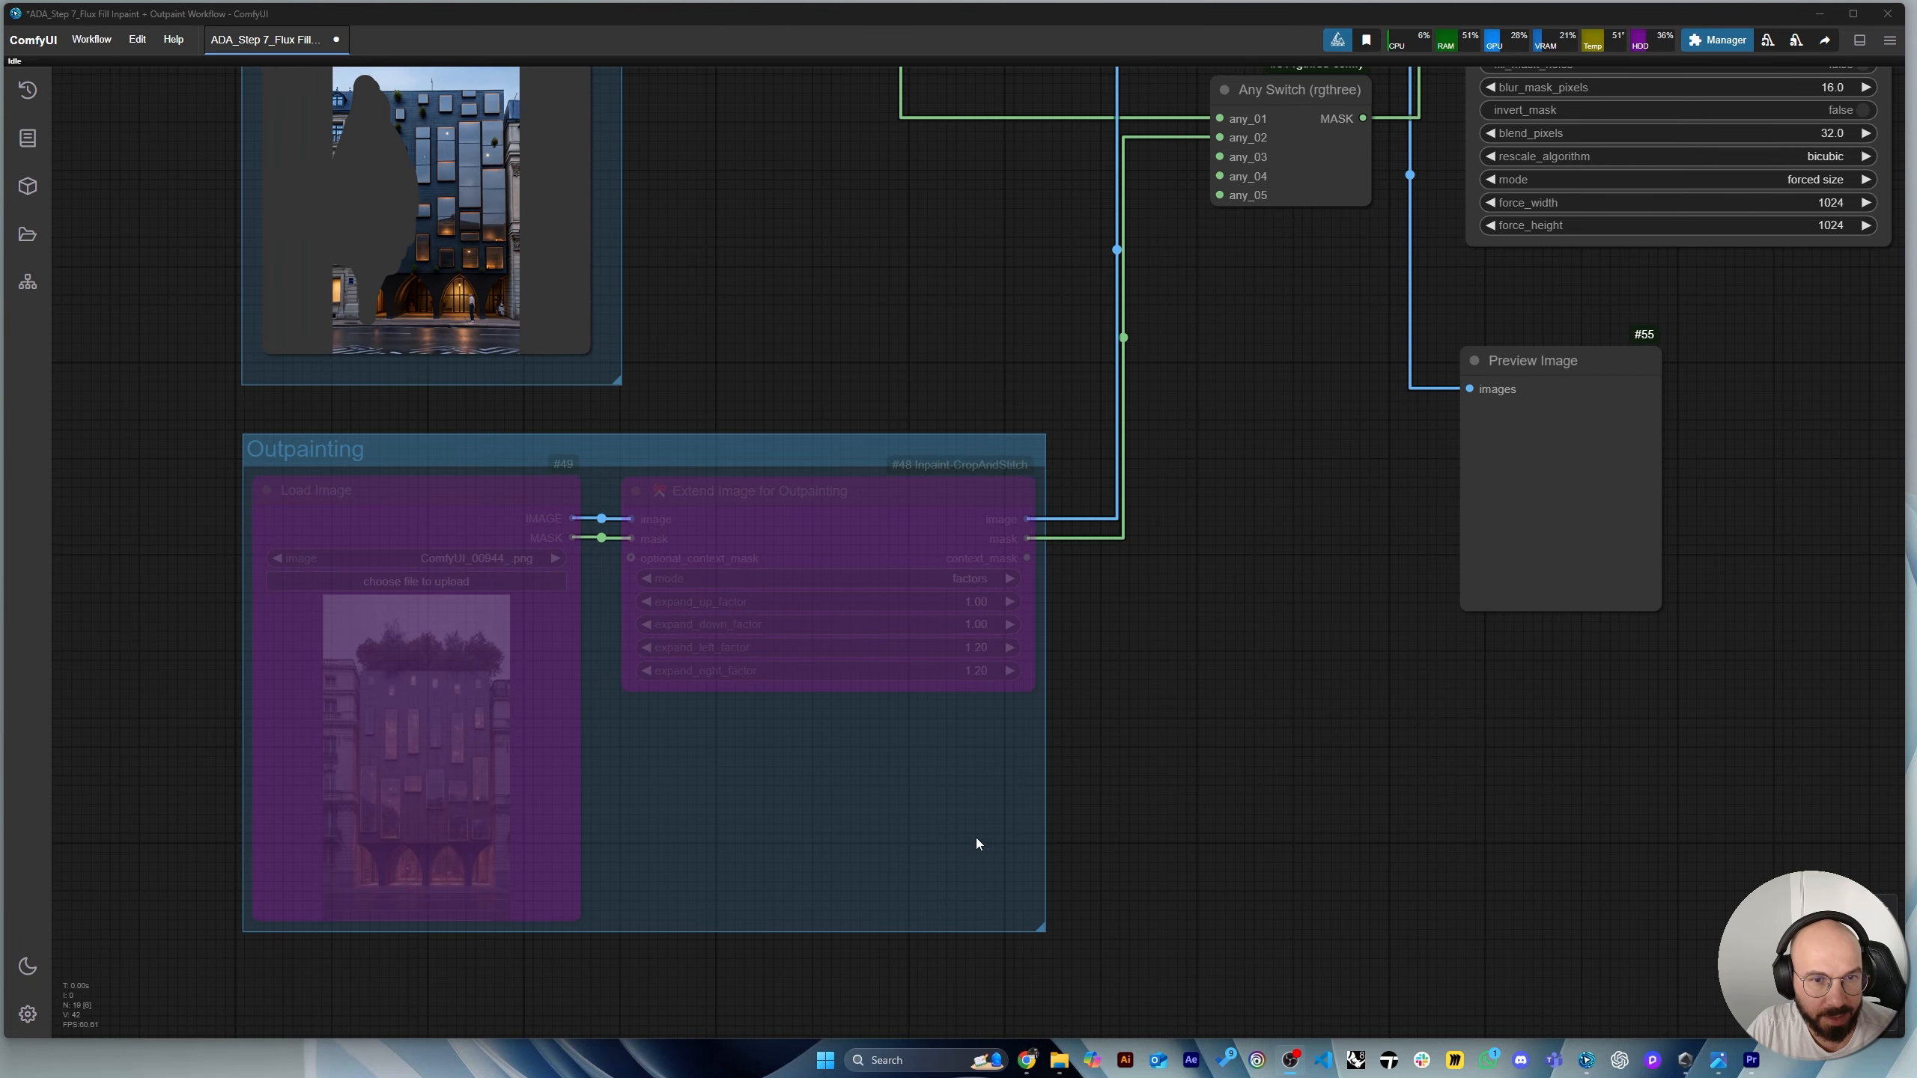
{"action": "scroll", "coordinate": [910, 828], "scroll_direction": "down", "scroll_amount": 5}
{"action": "scroll", "coordinate": [475, 218], "scroll_direction": "up", "scroll_amount": 6}
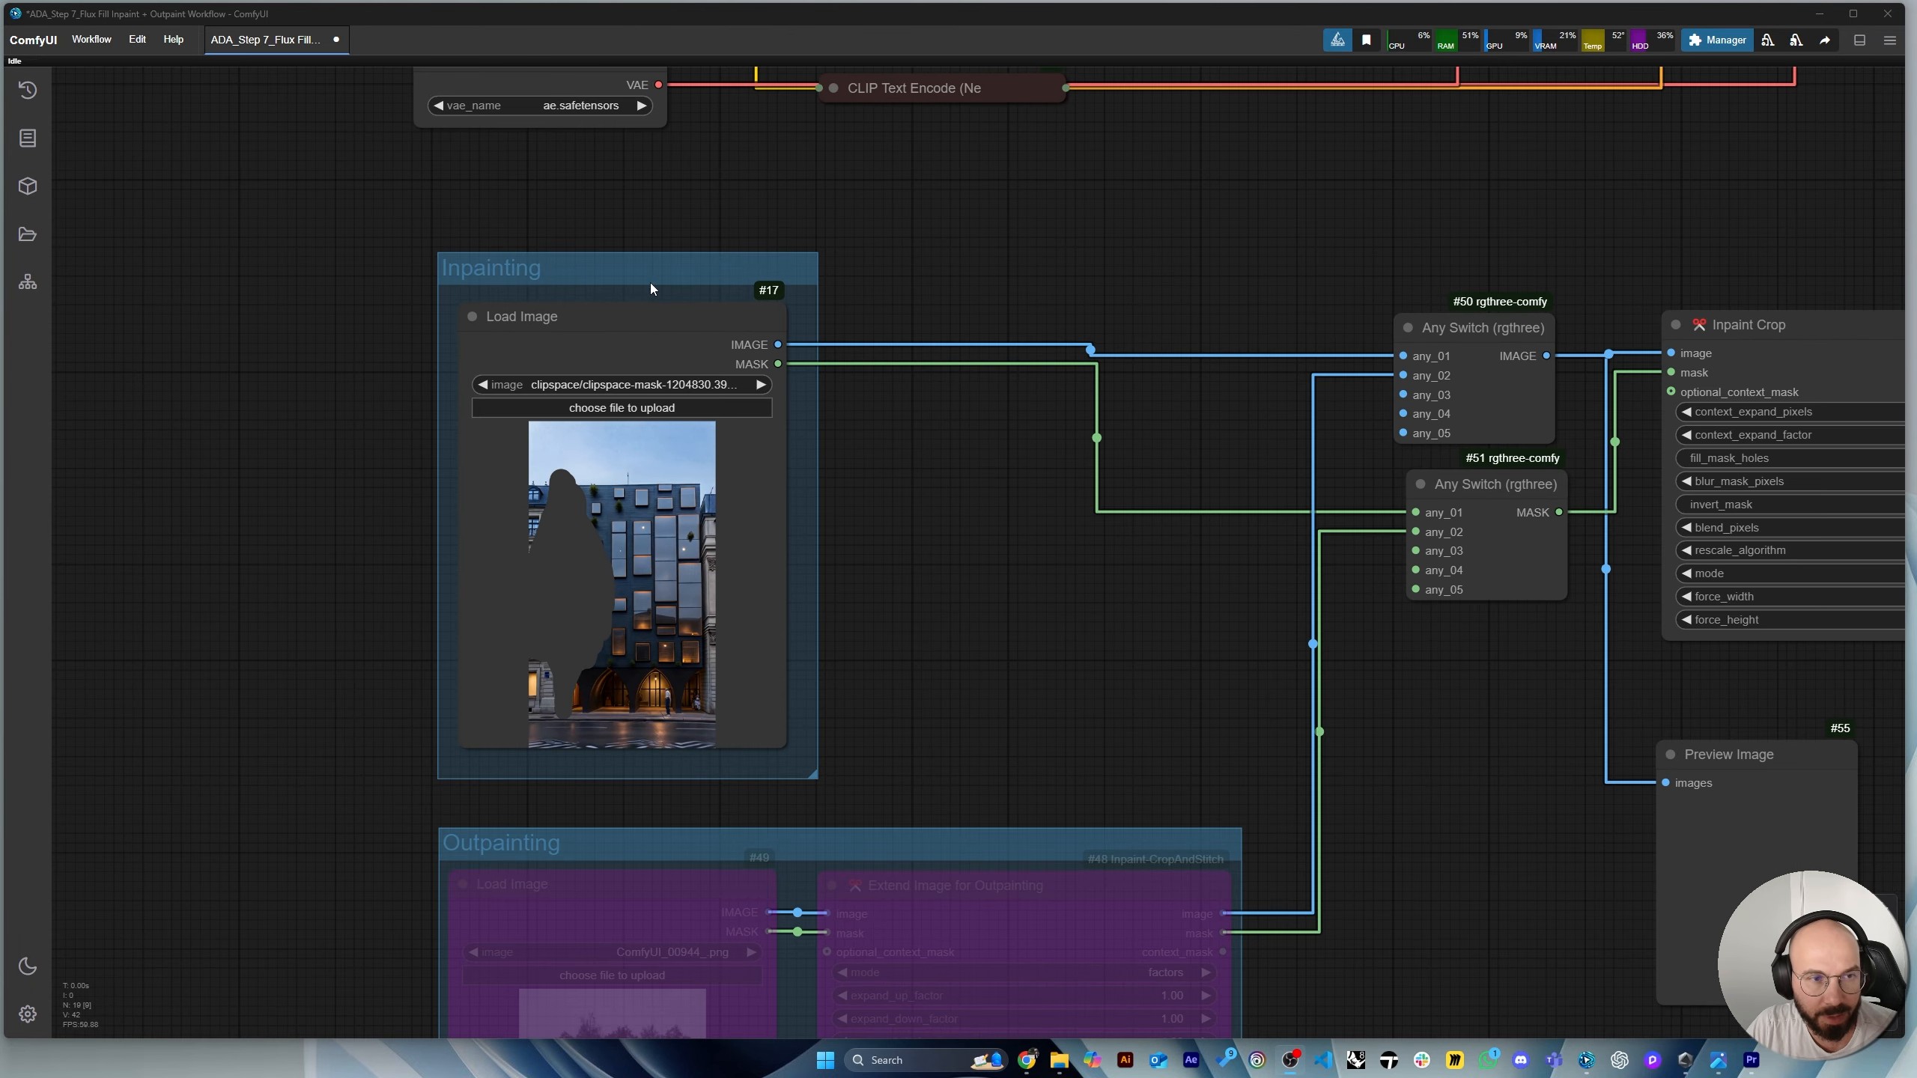
{"action": "scroll", "coordinate": [710, 772], "scroll_direction": "down", "scroll_amount": 6}
{"action": "scroll", "coordinate": [614, 206], "scroll_direction": "up", "scroll_amount": 2}
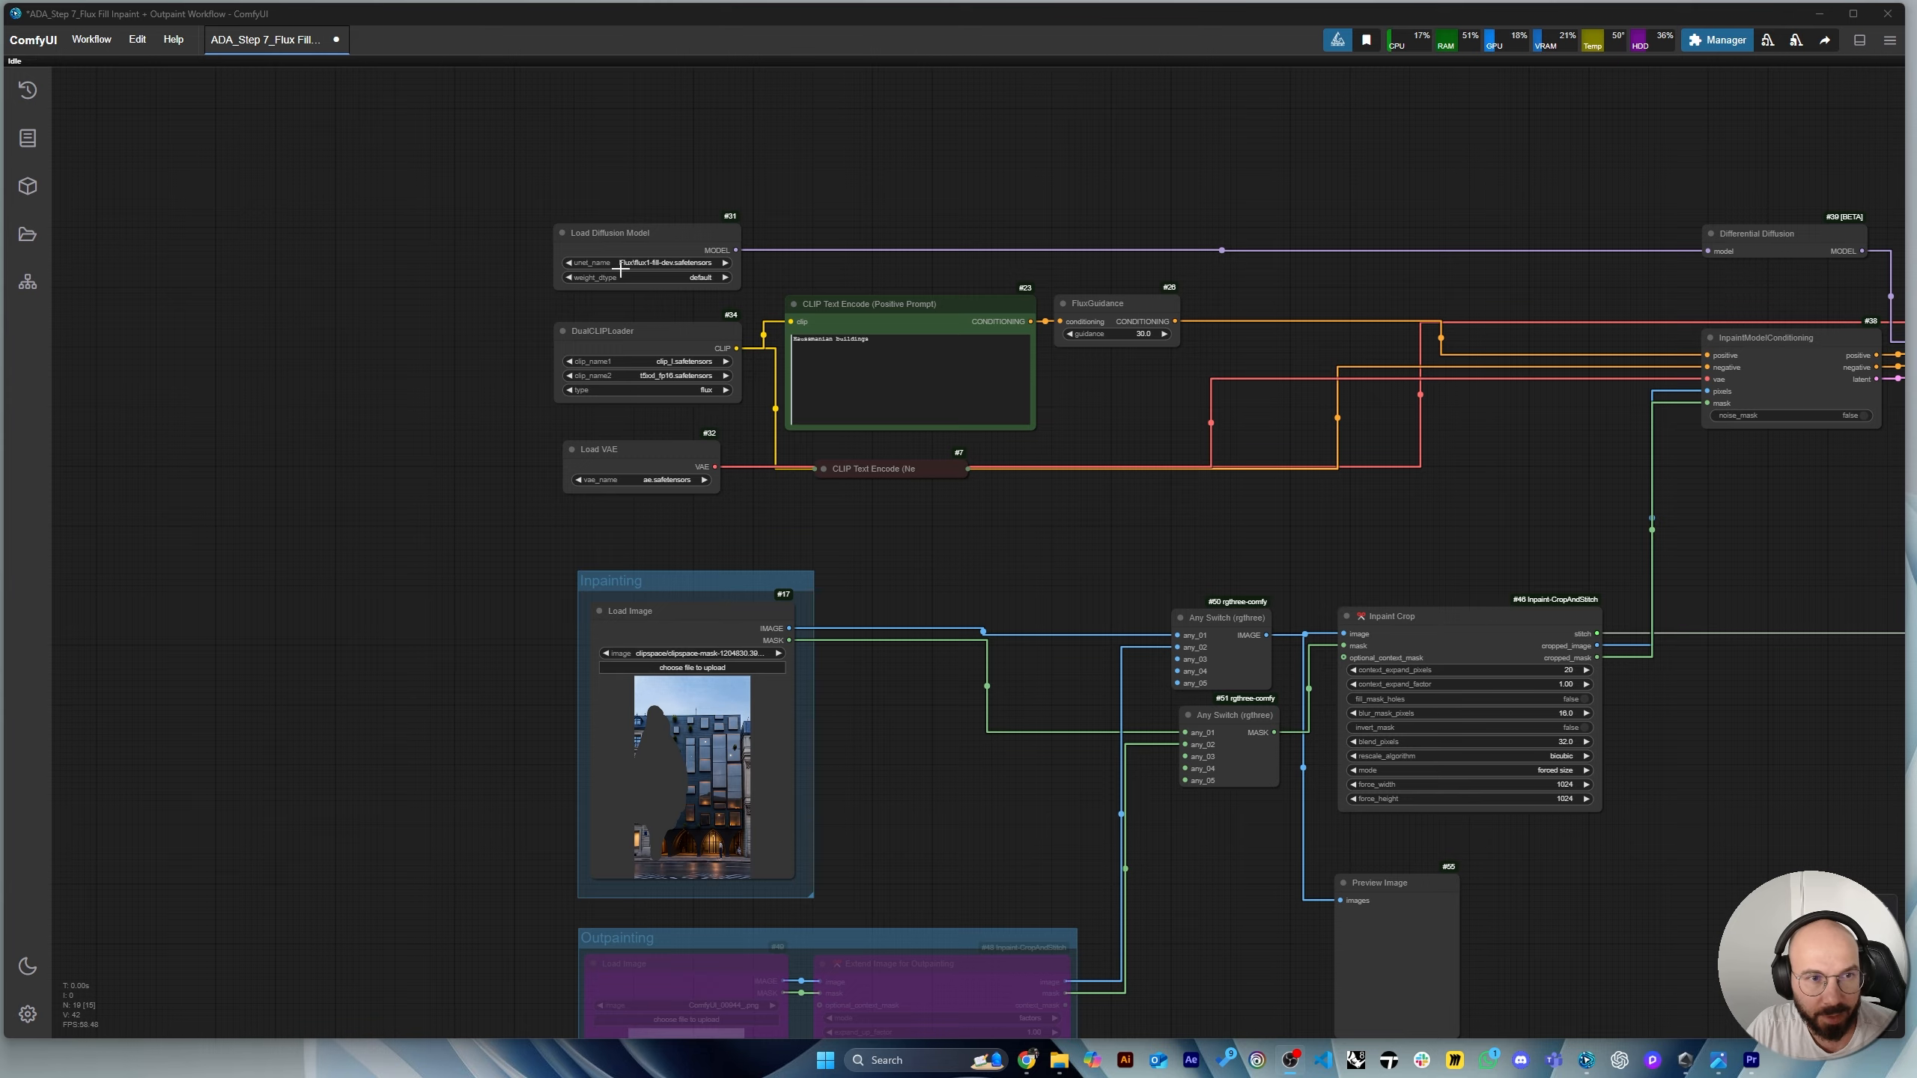
{"action": "scroll", "coordinate": [619, 268], "scroll_direction": "up", "scroll_amount": 3}
{"action": "scroll", "coordinate": [513, 268], "scroll_direction": "down", "scroll_amount": 7}
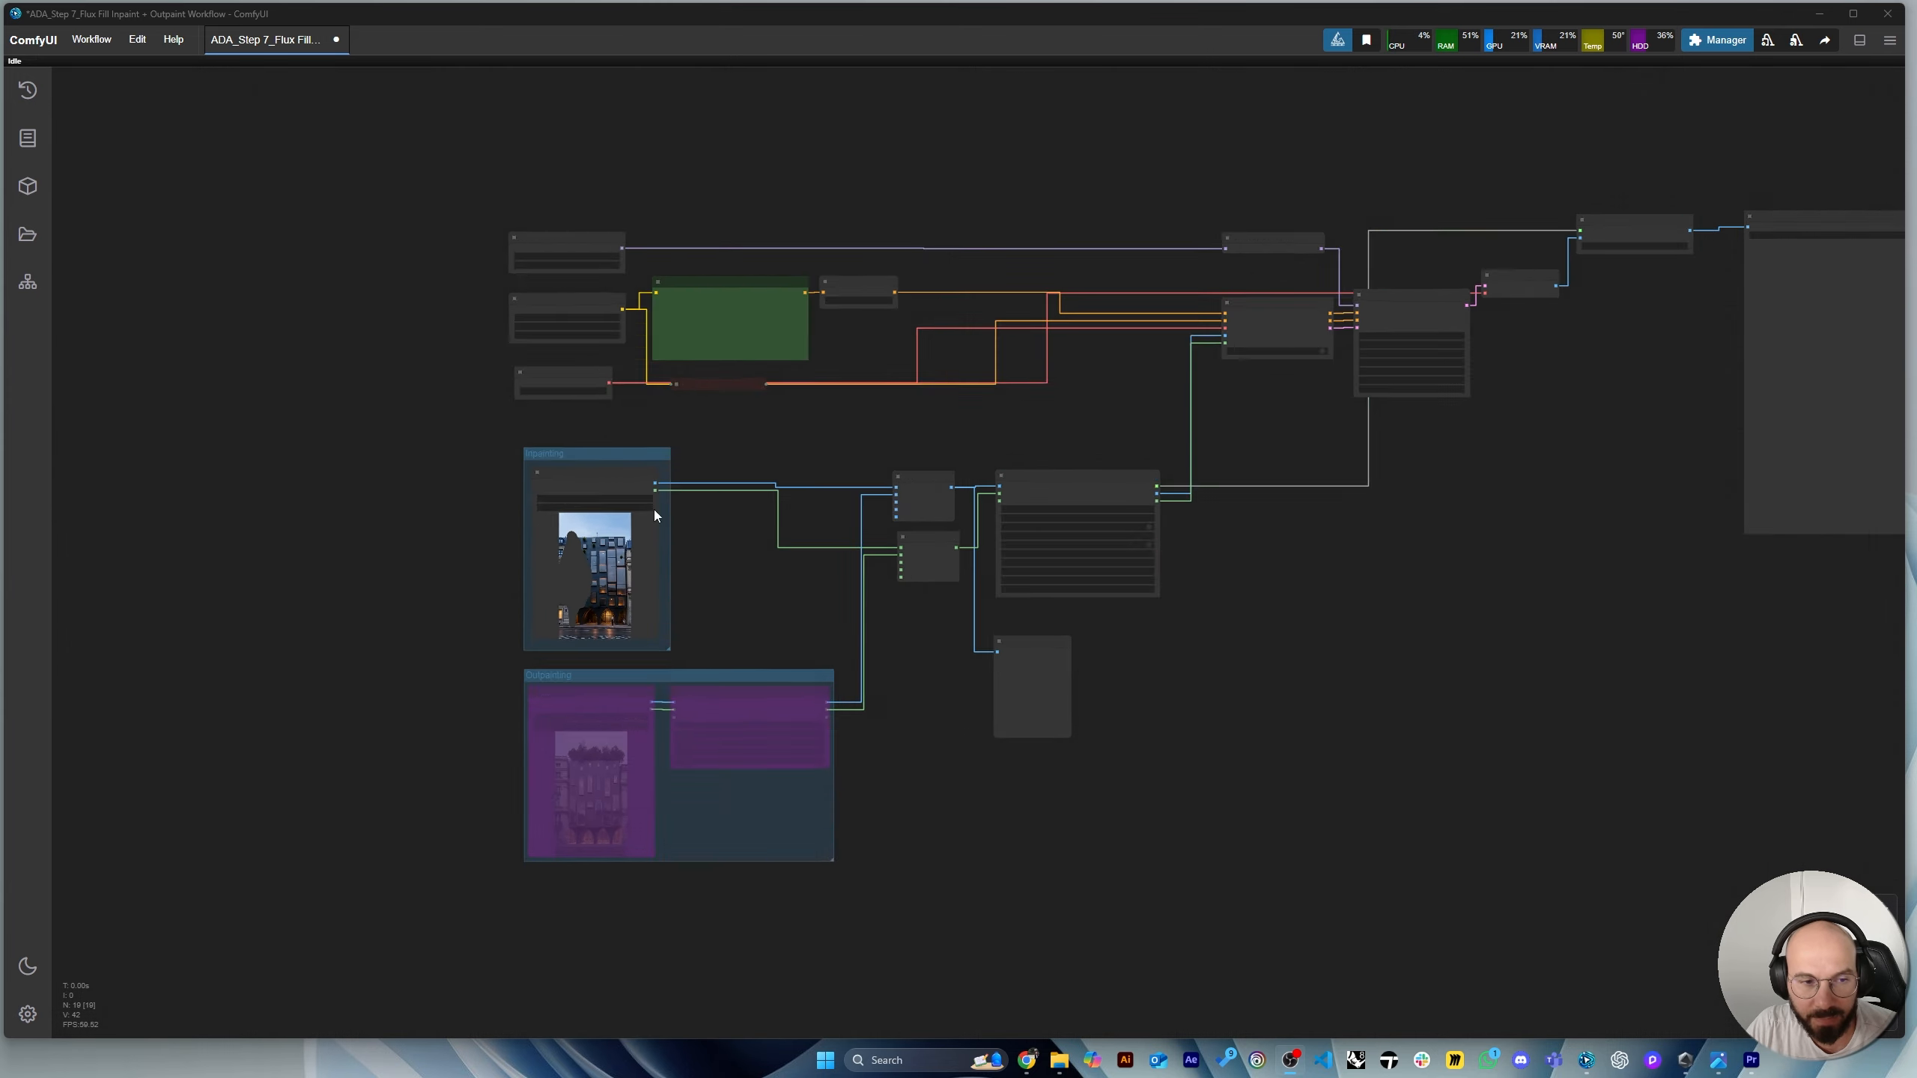
Bypass the Load Image node in the Inpainting group.
{"action": "scroll", "coordinate": [655, 515], "scroll_direction": "up", "scroll_amount": 7}
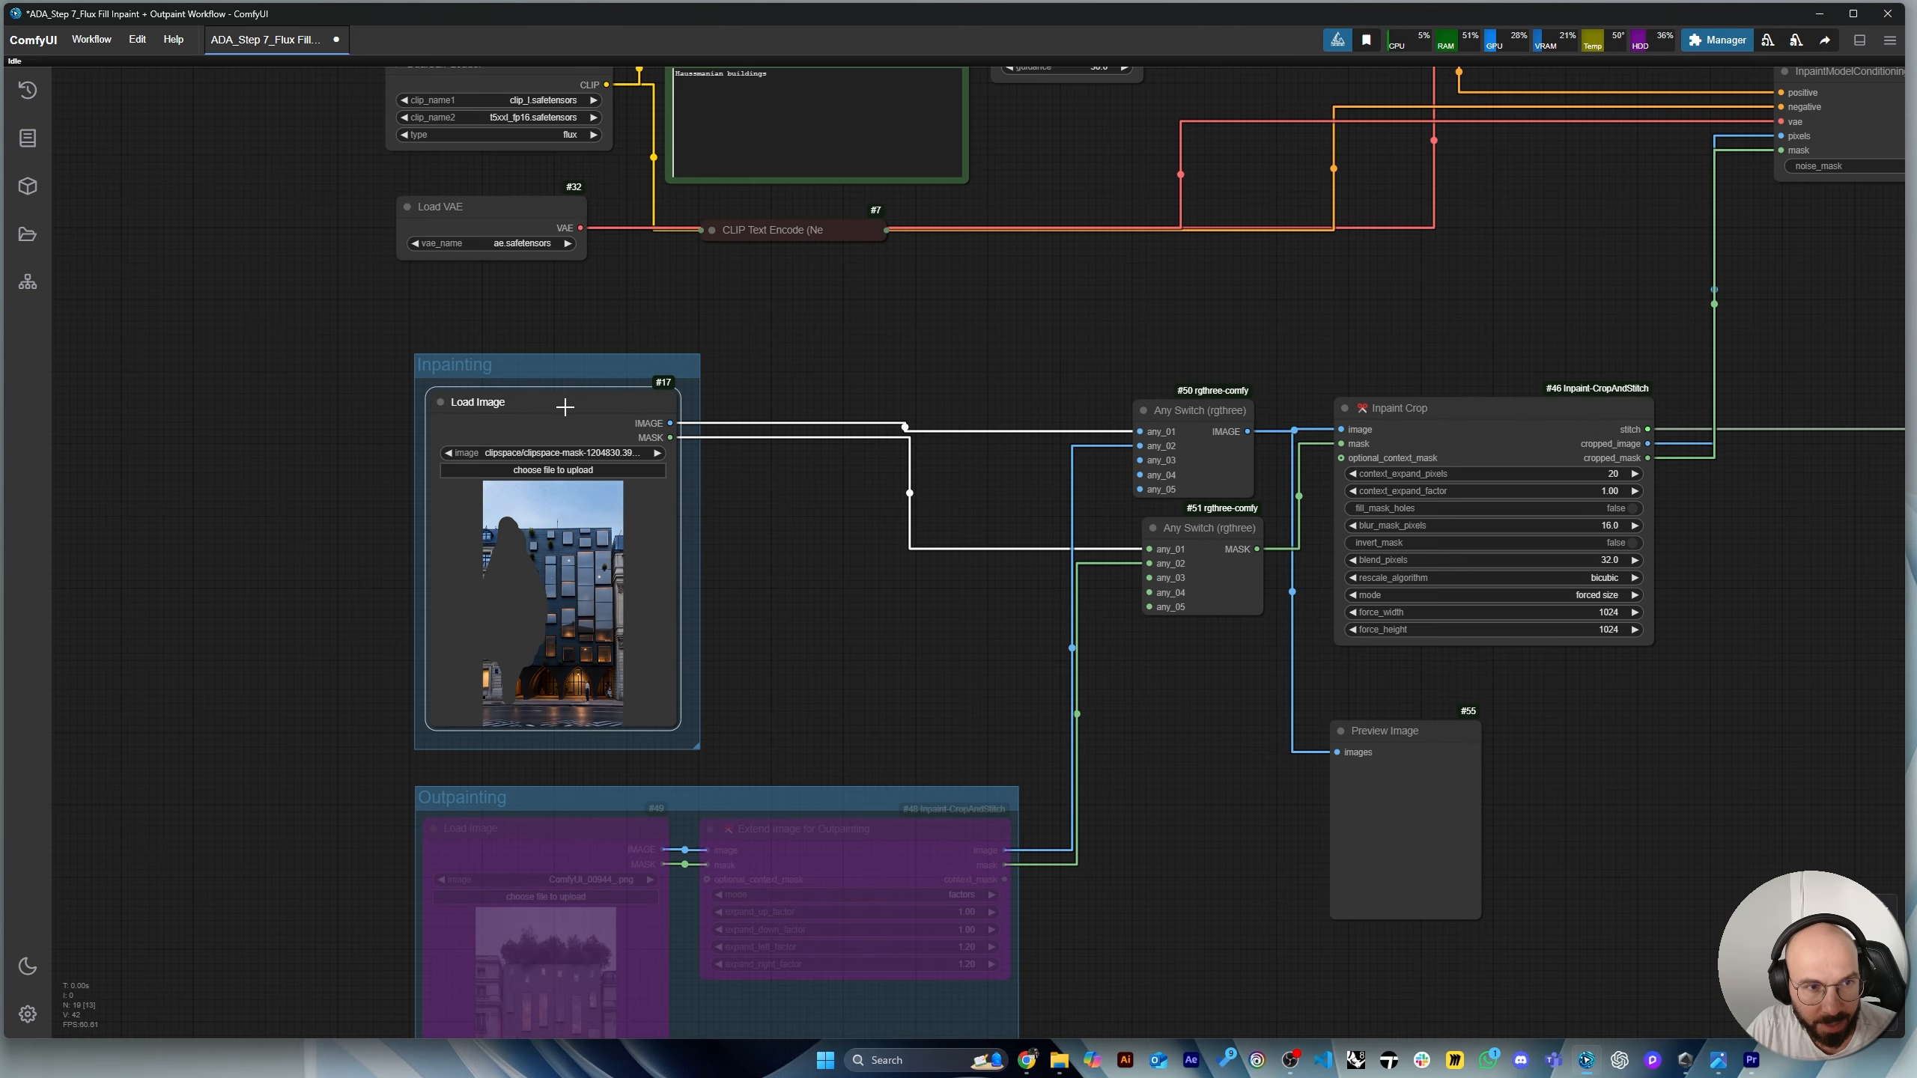
{"action": "right_click", "coordinate": [564, 407]}
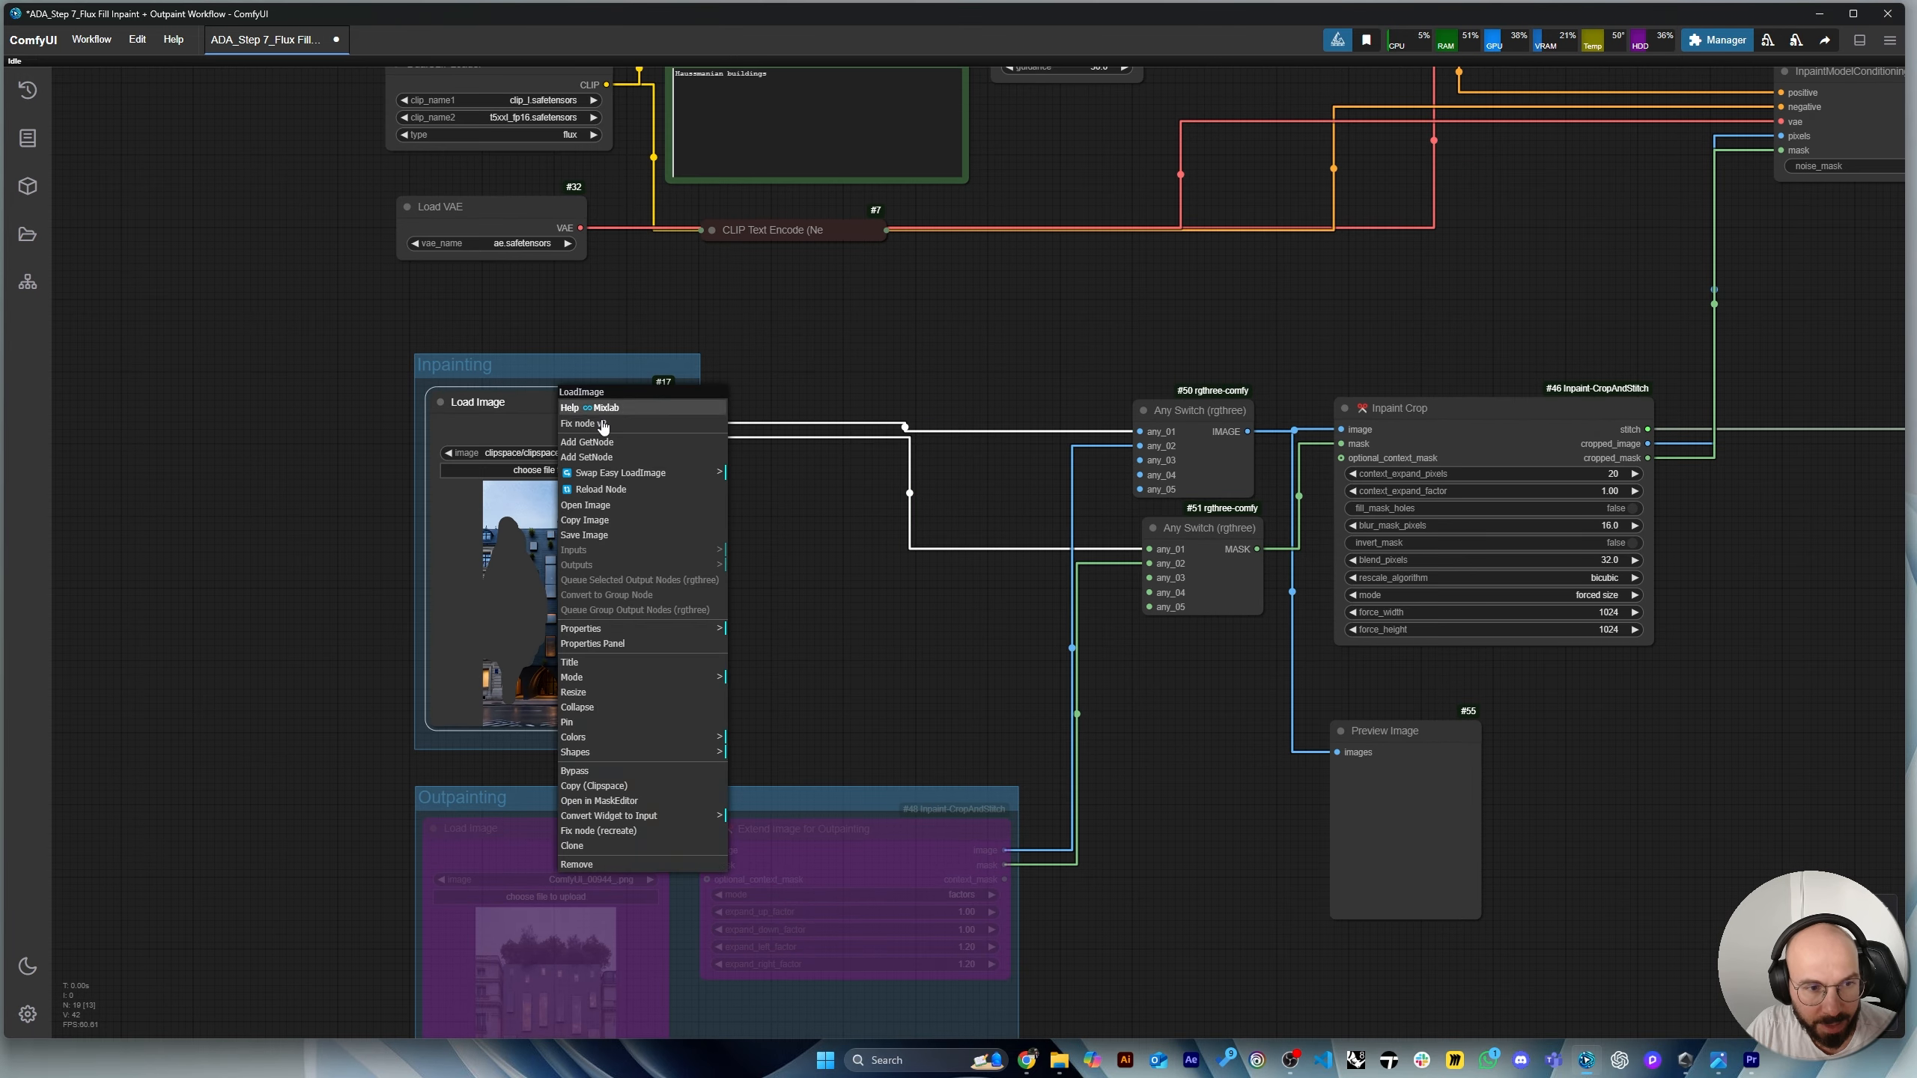
{"action": "left_click", "coordinate": [617, 771]}
{"action": "scroll", "coordinate": [651, 340], "scroll_direction": "down", "scroll_amount": 4}
{"action": "scroll", "coordinate": [751, 762], "scroll_direction": "up", "scroll_amount": 4}
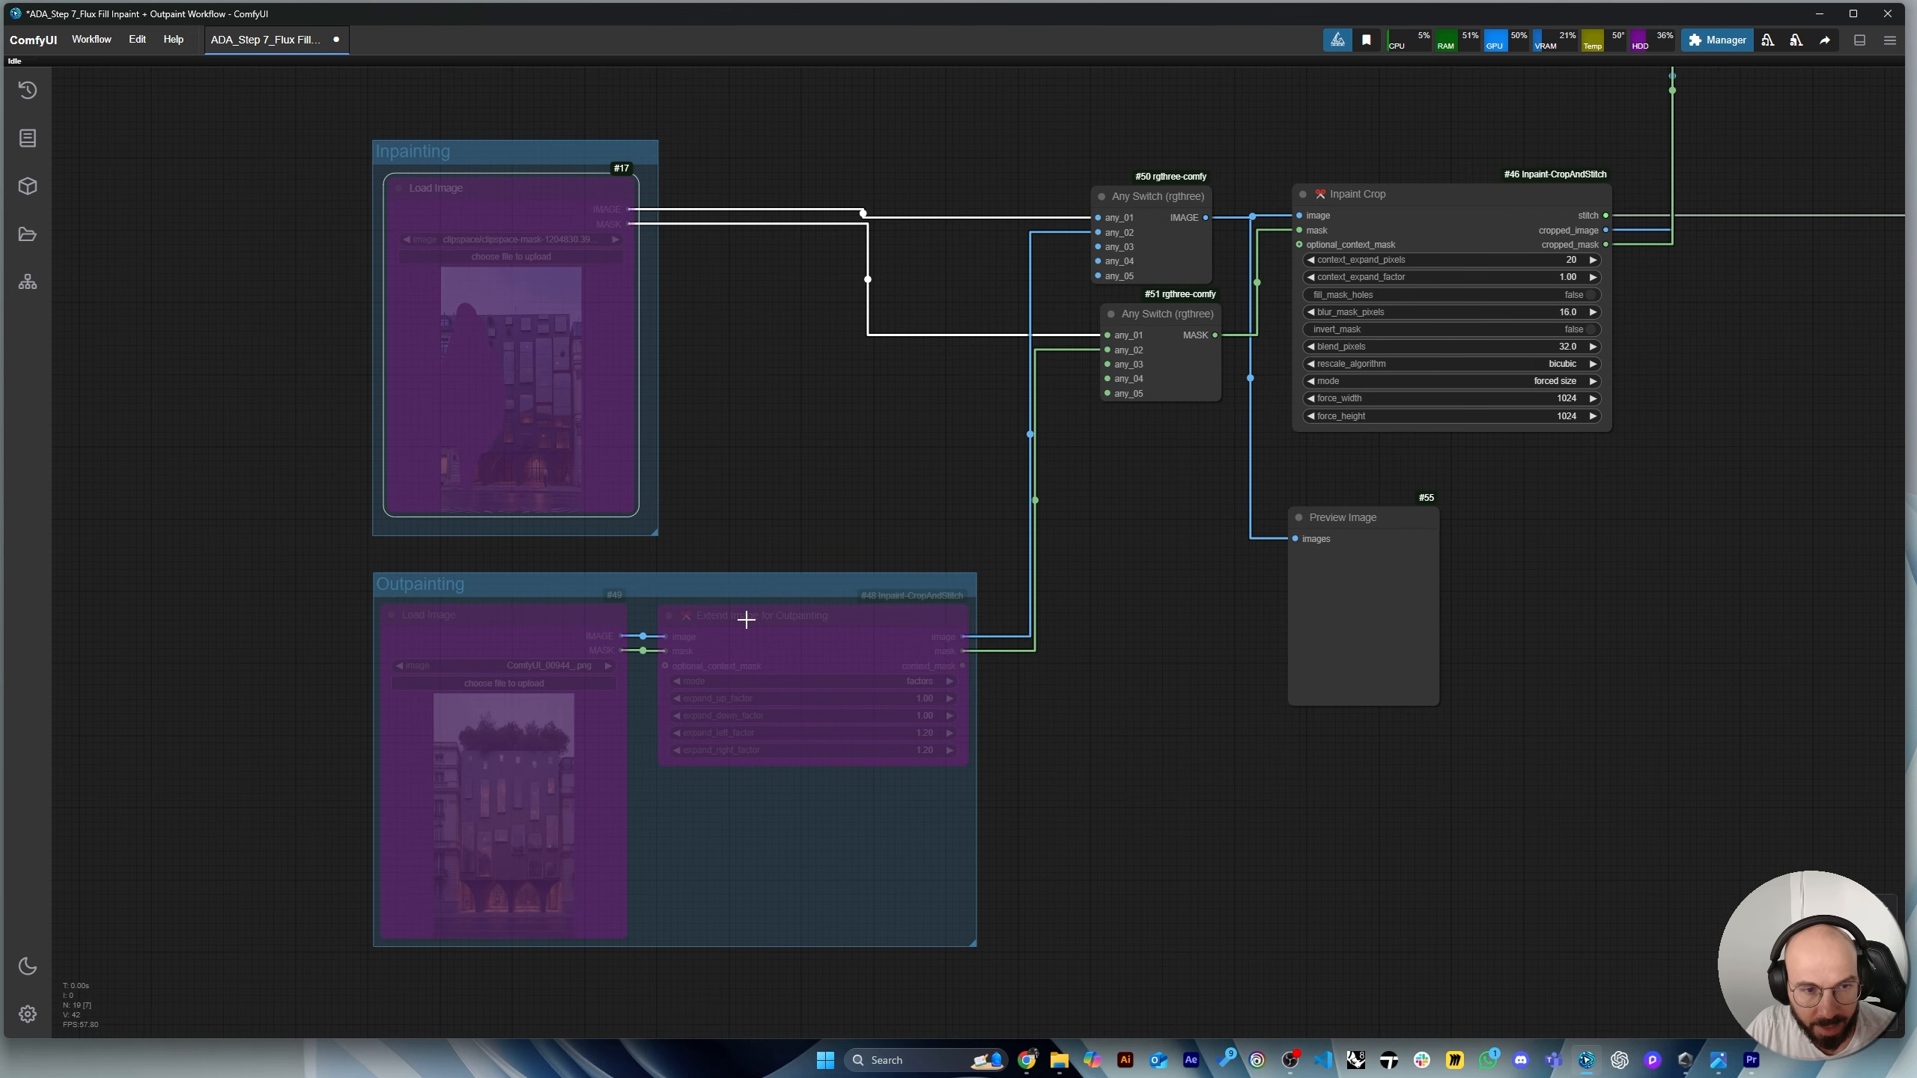
Reactivate the bypassed Extend Image for Outpainting and Load Image nodes in the Outpainting group.
{"action": "left_click", "coordinate": [745, 619]}
{"action": "right_click", "coordinate": [744, 616]}
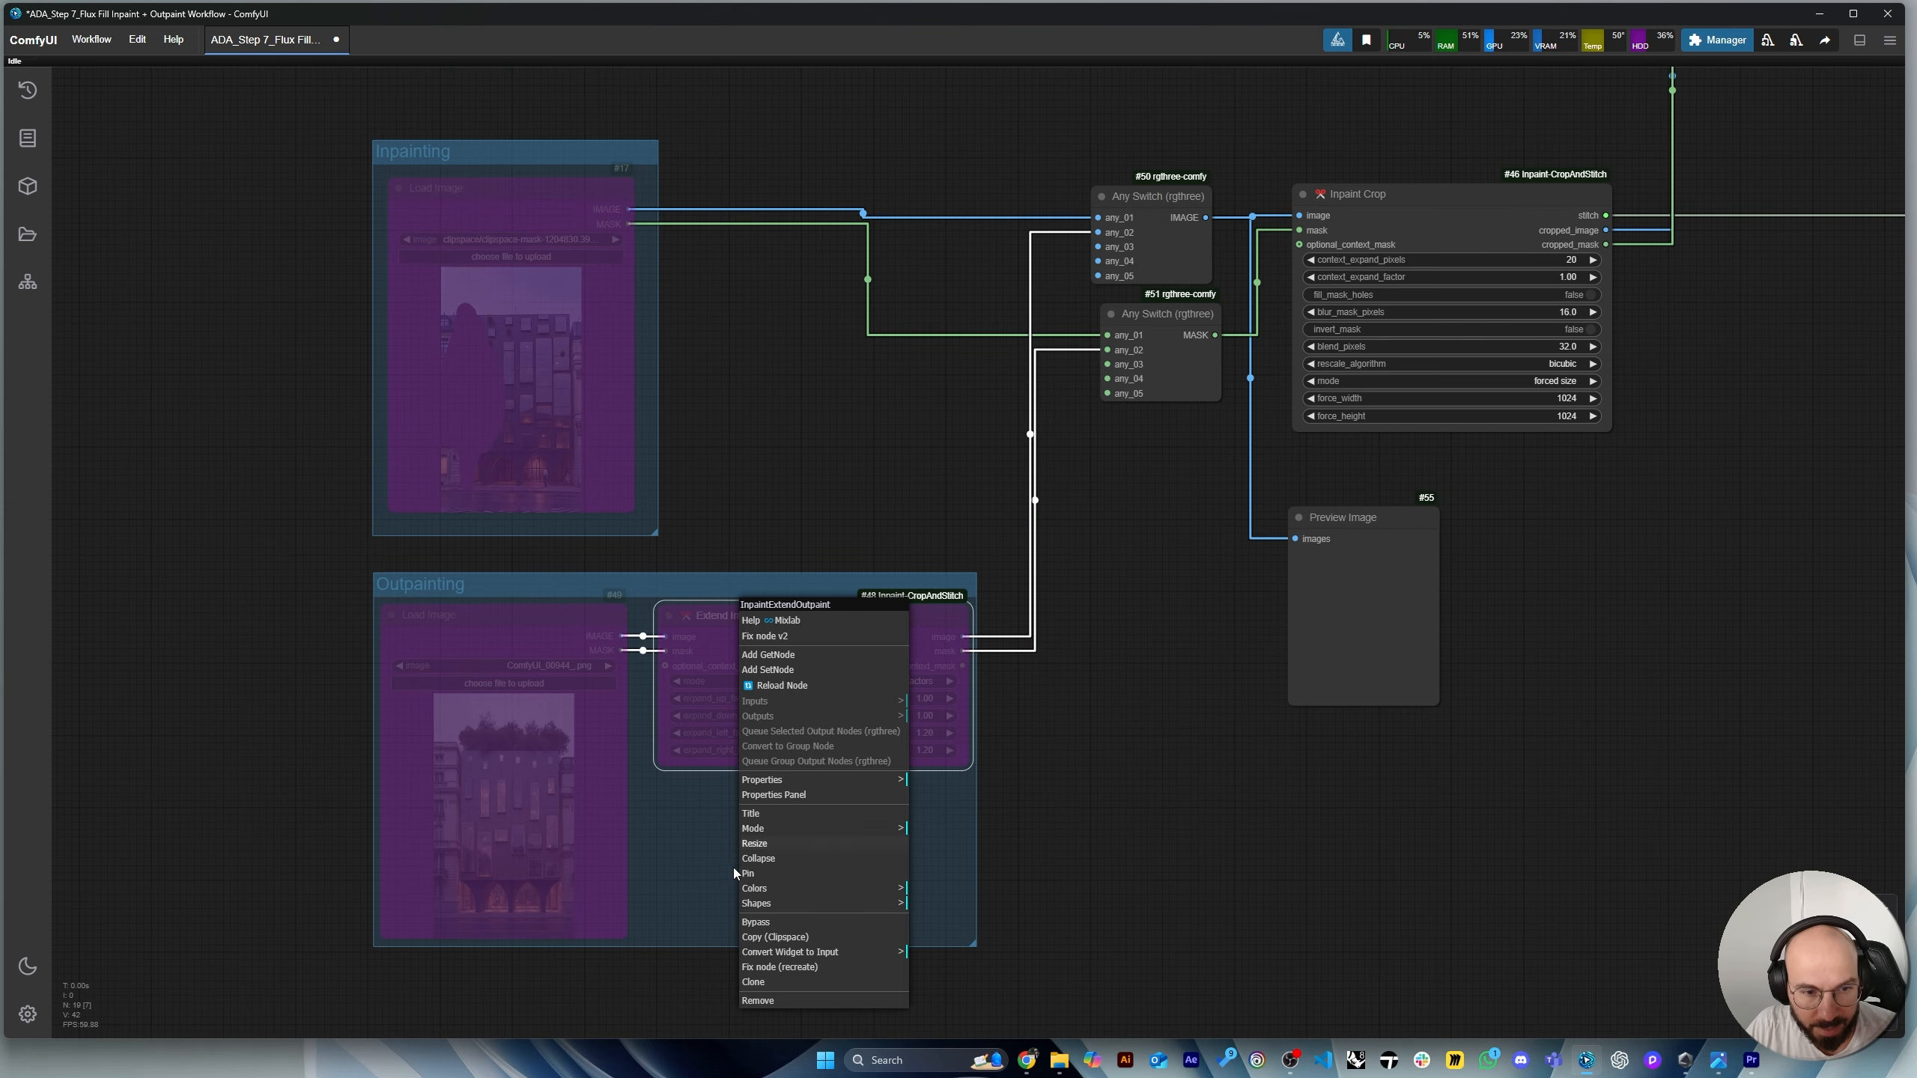
{"action": "left_click", "coordinate": [776, 923]}
{"action": "left_click", "coordinate": [515, 616]}
{"action": "right_click", "coordinate": [517, 627]}
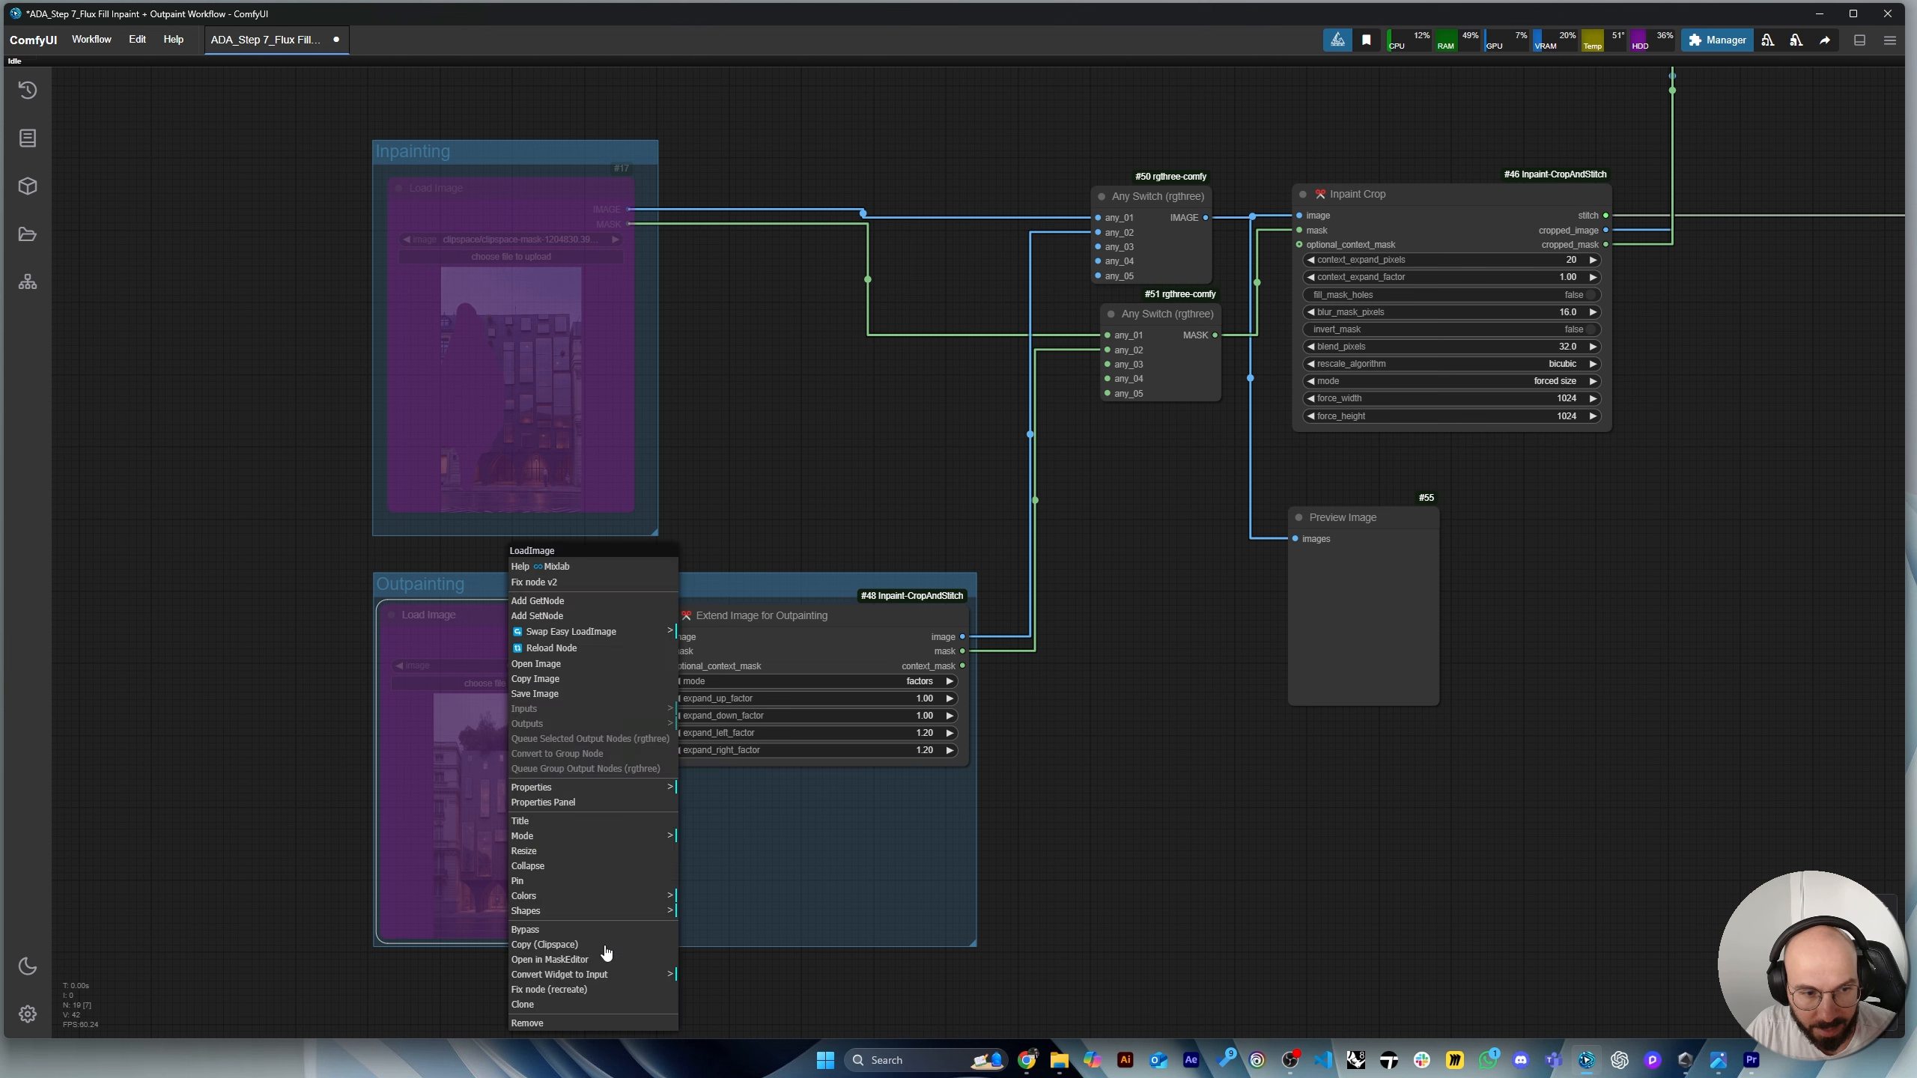
{"action": "left_click", "coordinate": [563, 930]}
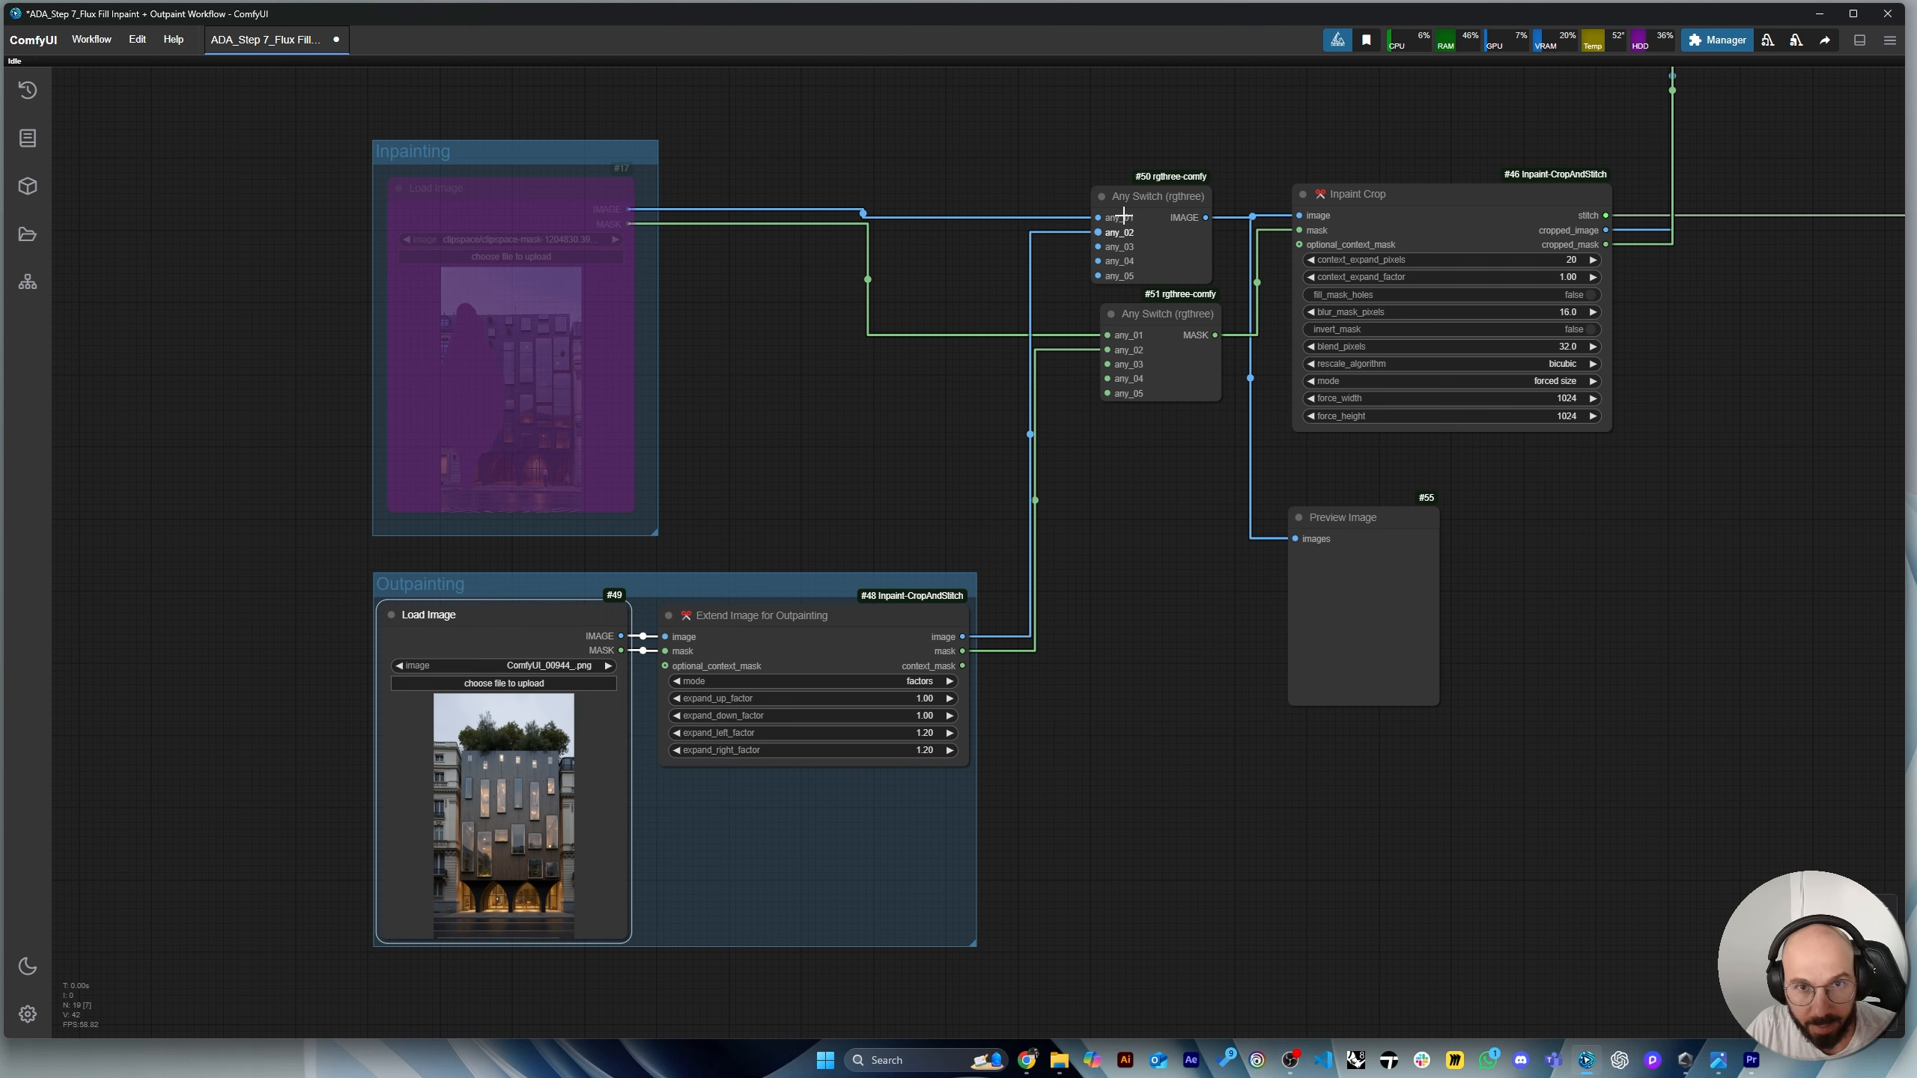
Check how both Any Switch nodes receive the image and mask from the two groups, and view the outpainting source image.
{"action": "left_click_drag", "start_coordinate": [1121, 238], "coordinate": [1126, 237]}
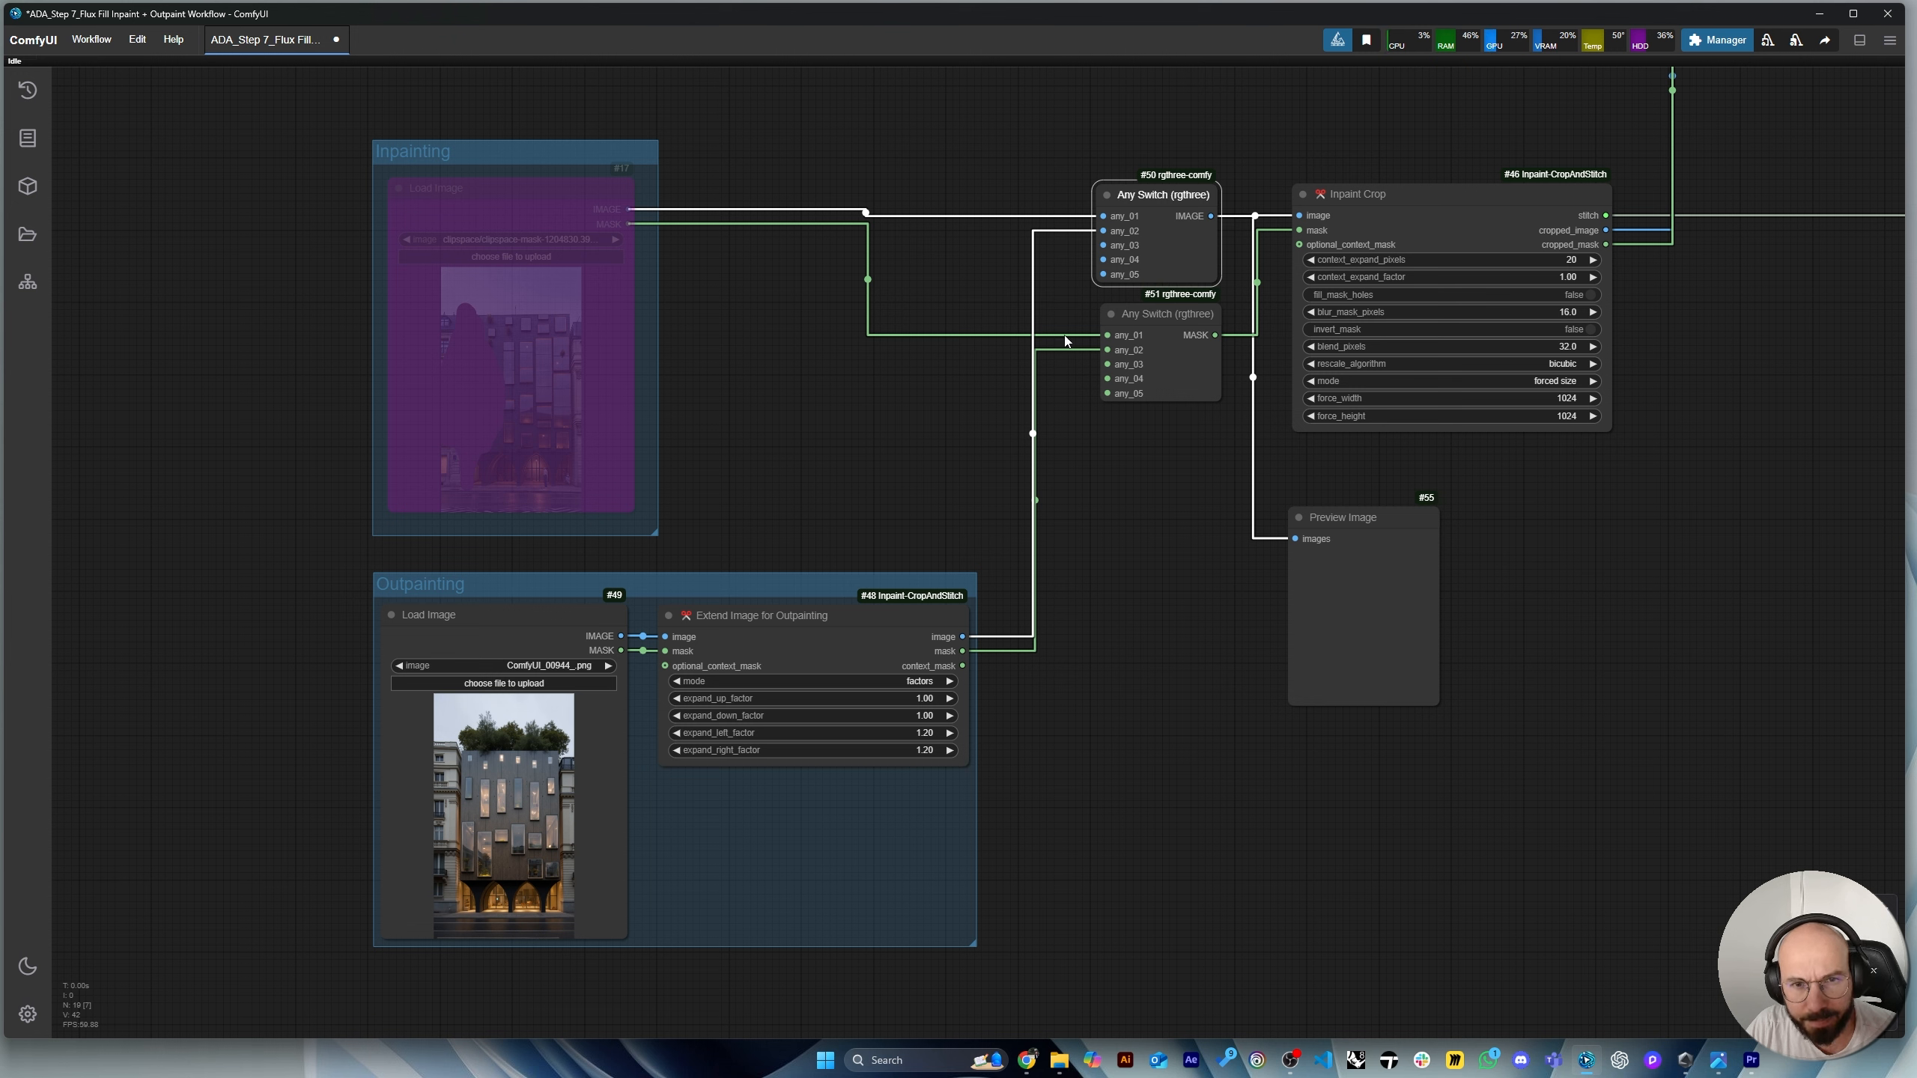
{"action": "left_click_drag", "start_coordinate": [1117, 335], "coordinate": [1118, 338]}
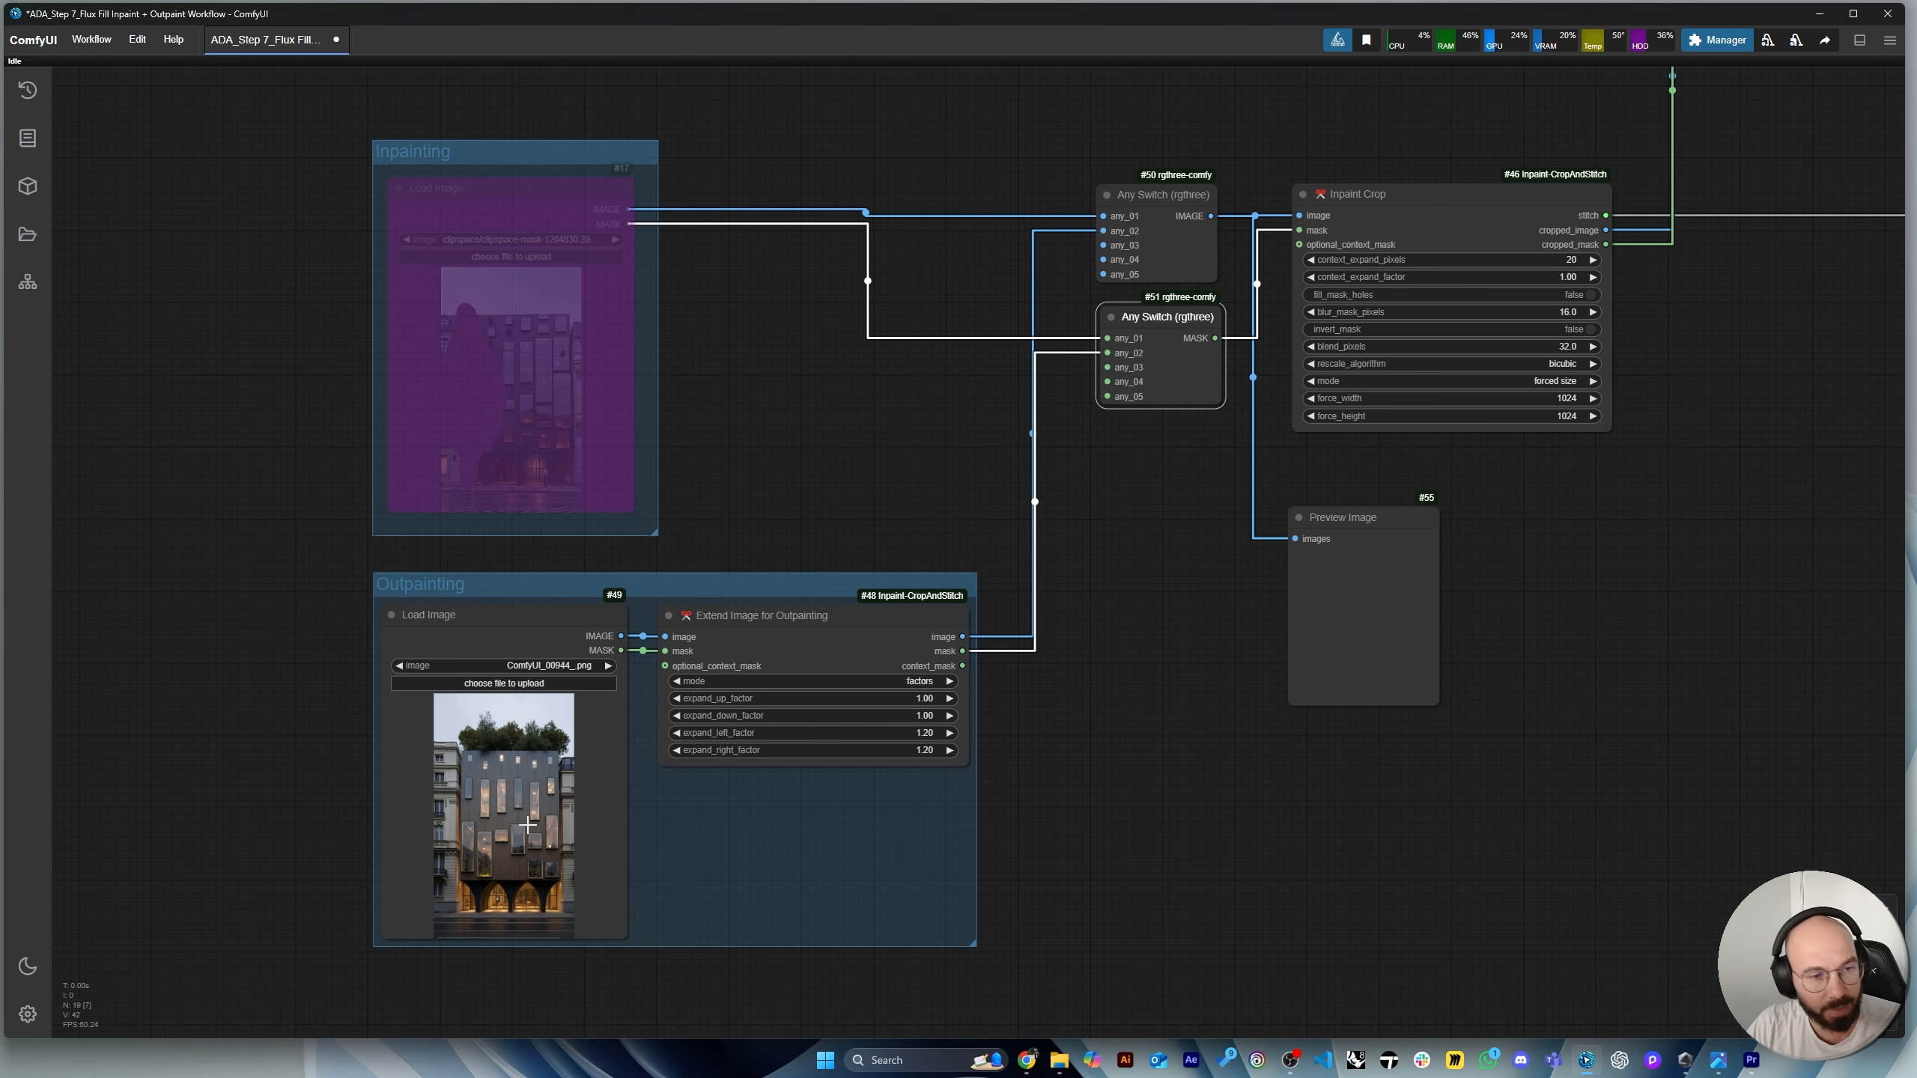
{"action": "scroll", "coordinate": [502, 727], "scroll_direction": "up", "scroll_amount": 3}
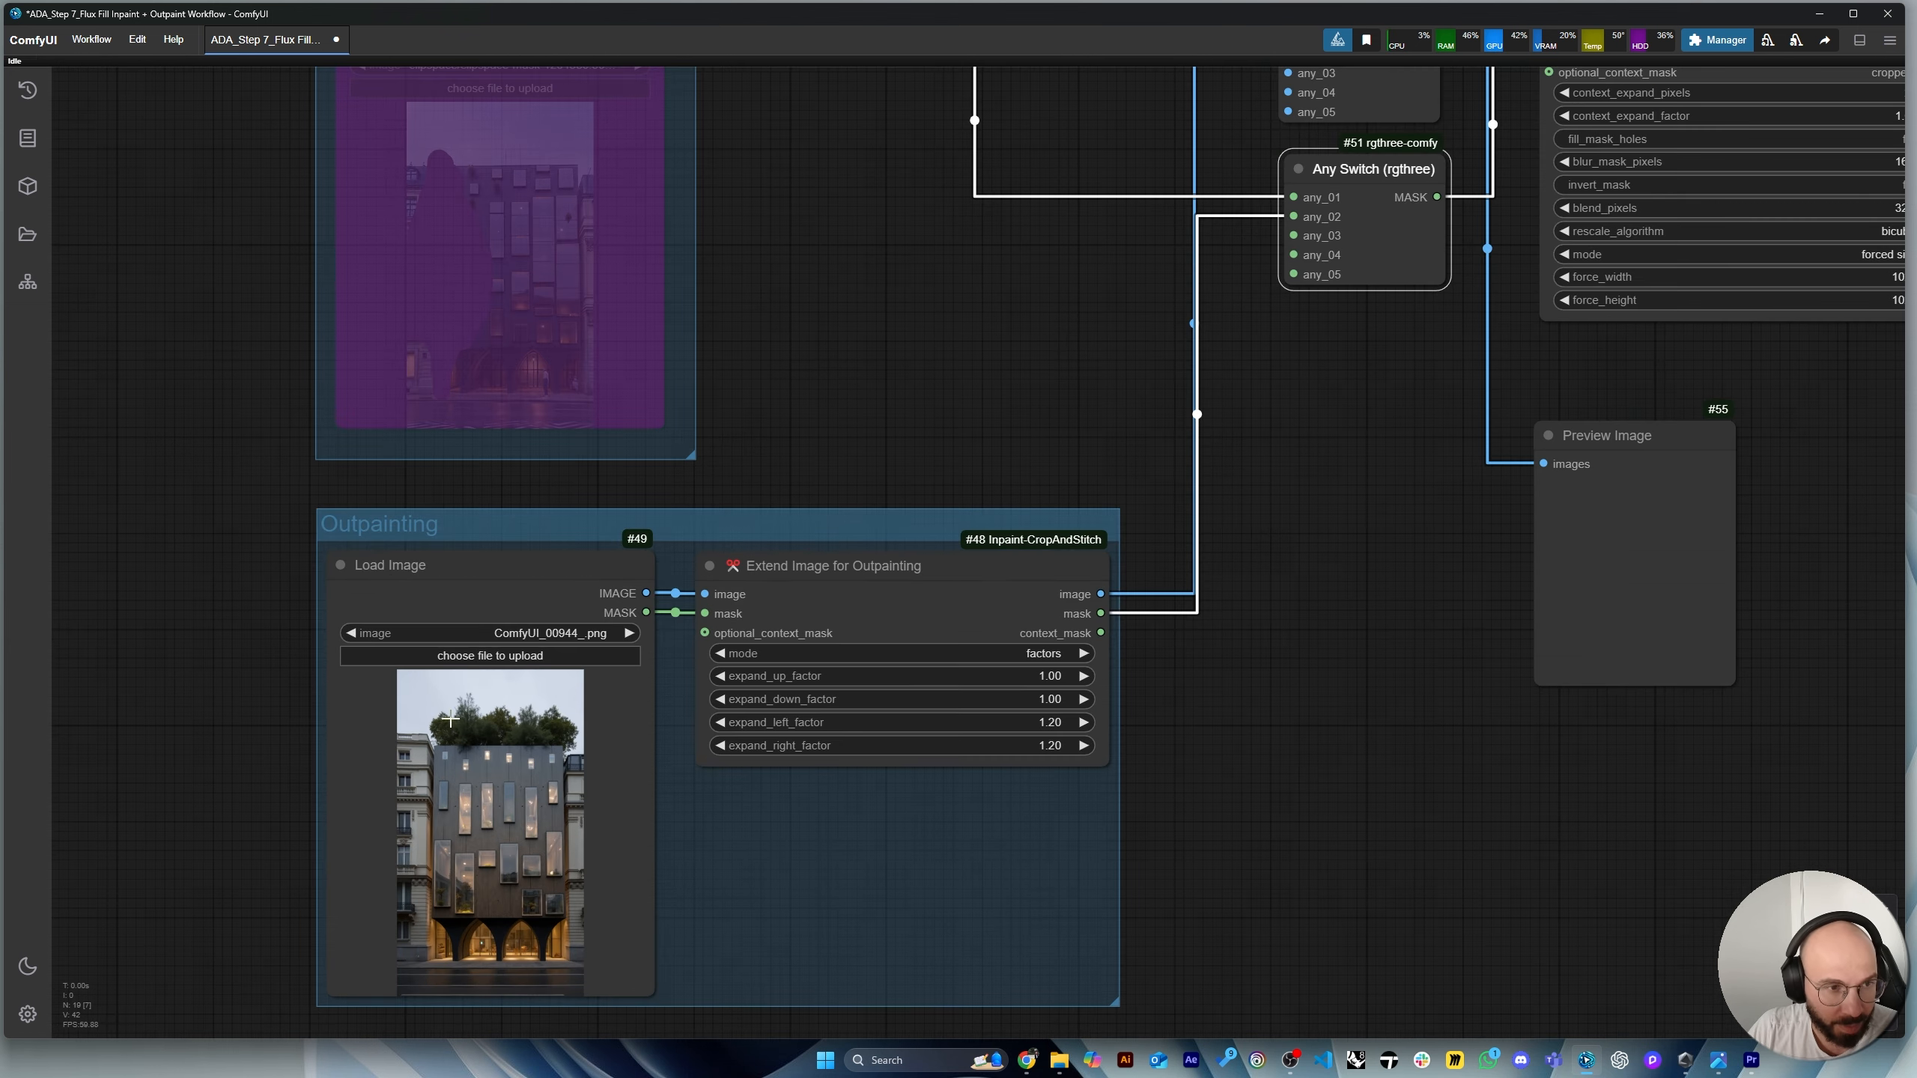
{"action": "scroll", "coordinate": [450, 717], "scroll_direction": "down", "scroll_amount": 4}
{"action": "scroll", "coordinate": [676, 916], "scroll_direction": "up", "scroll_amount": 3}
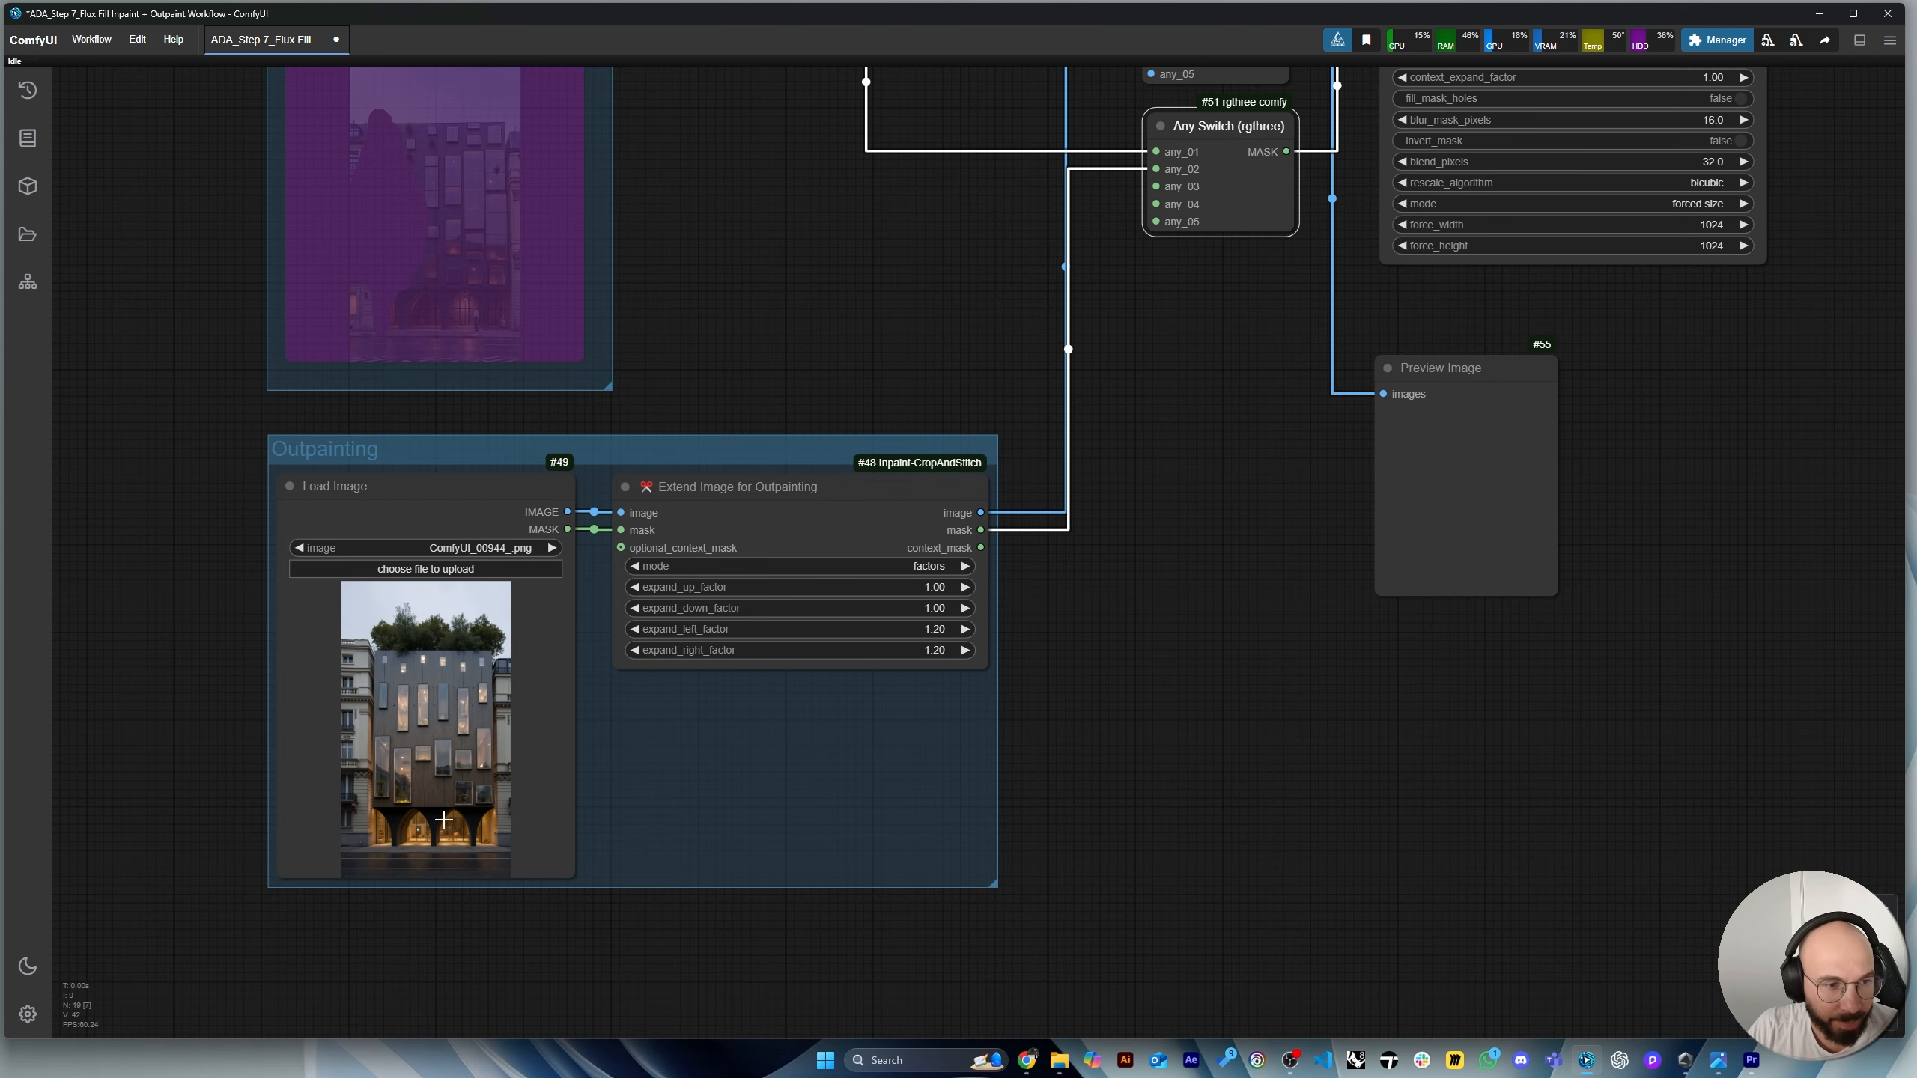
Load the image No Lora_00002_ from the output folder into the Outpainting group's Load Image node.
{"action": "scroll", "coordinate": [414, 823], "scroll_direction": "up", "scroll_amount": 5}
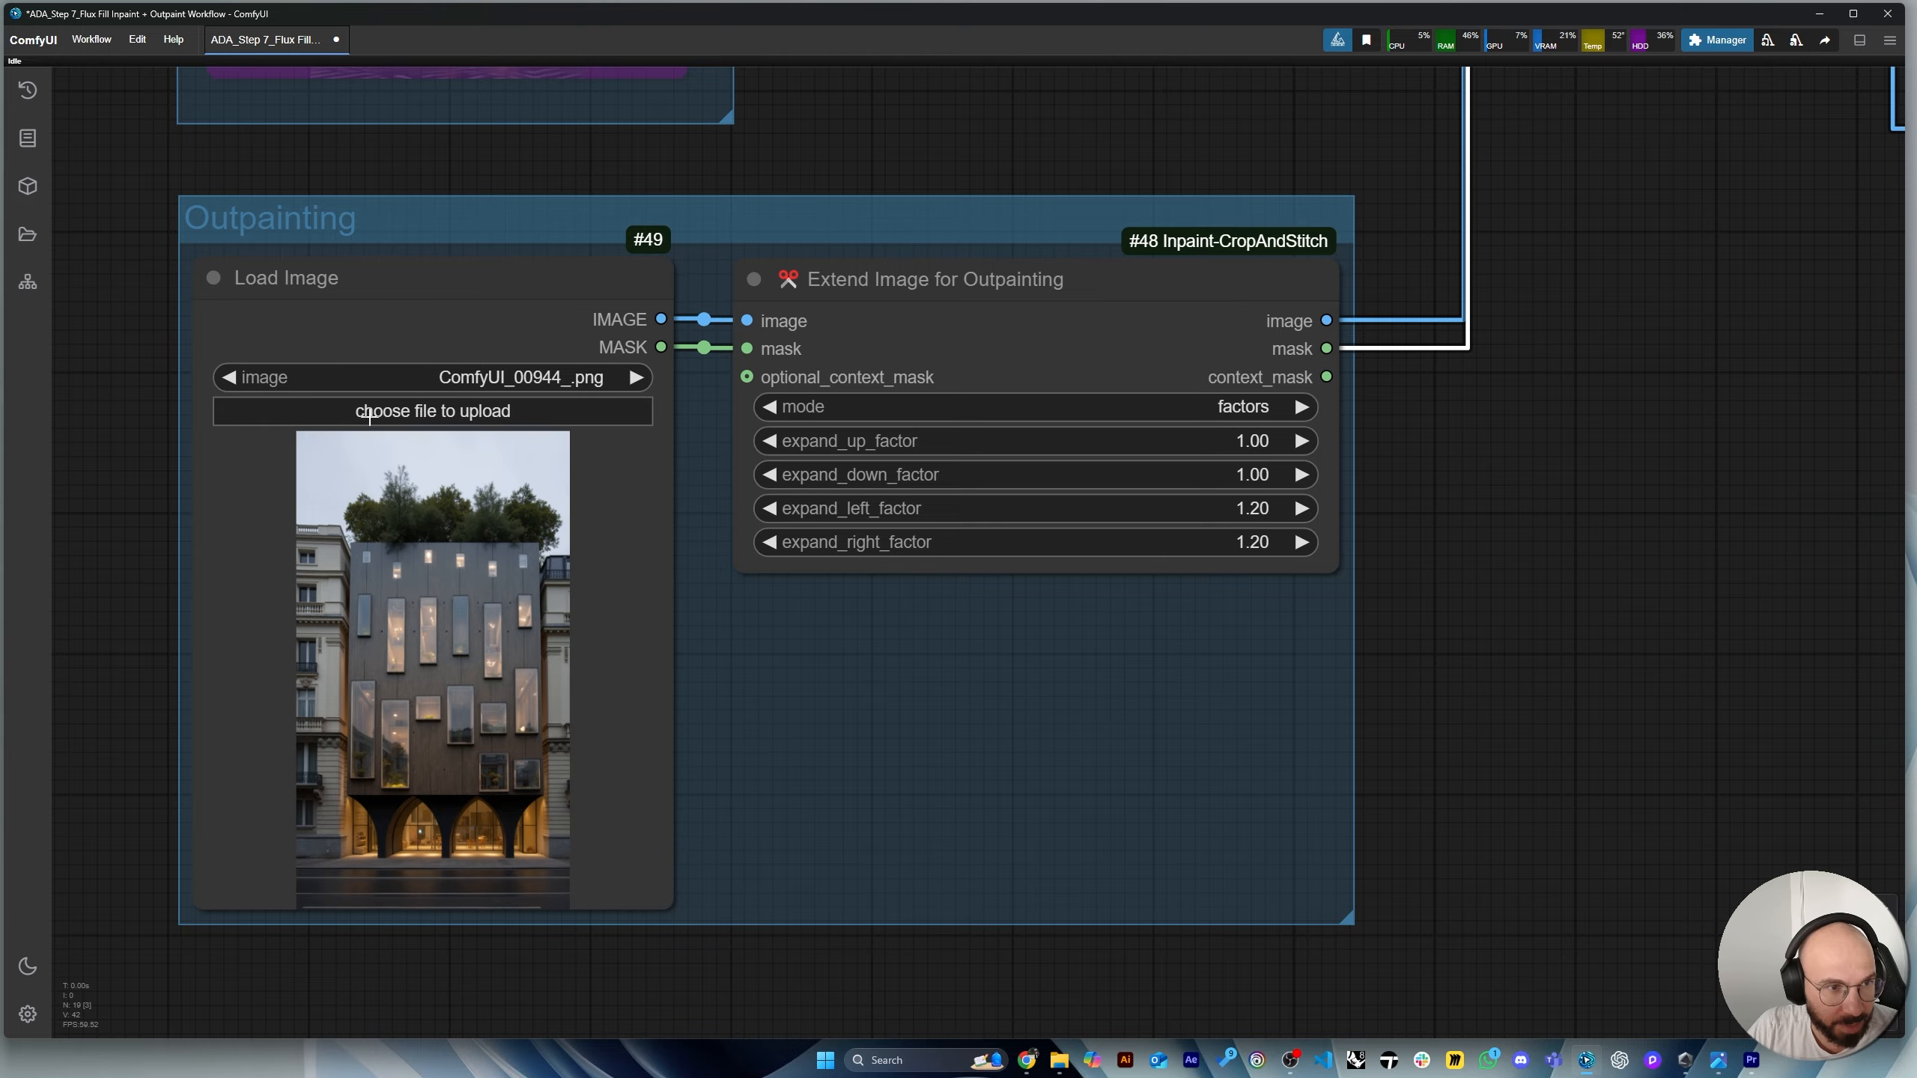
{"action": "left_click", "coordinate": [372, 414]}
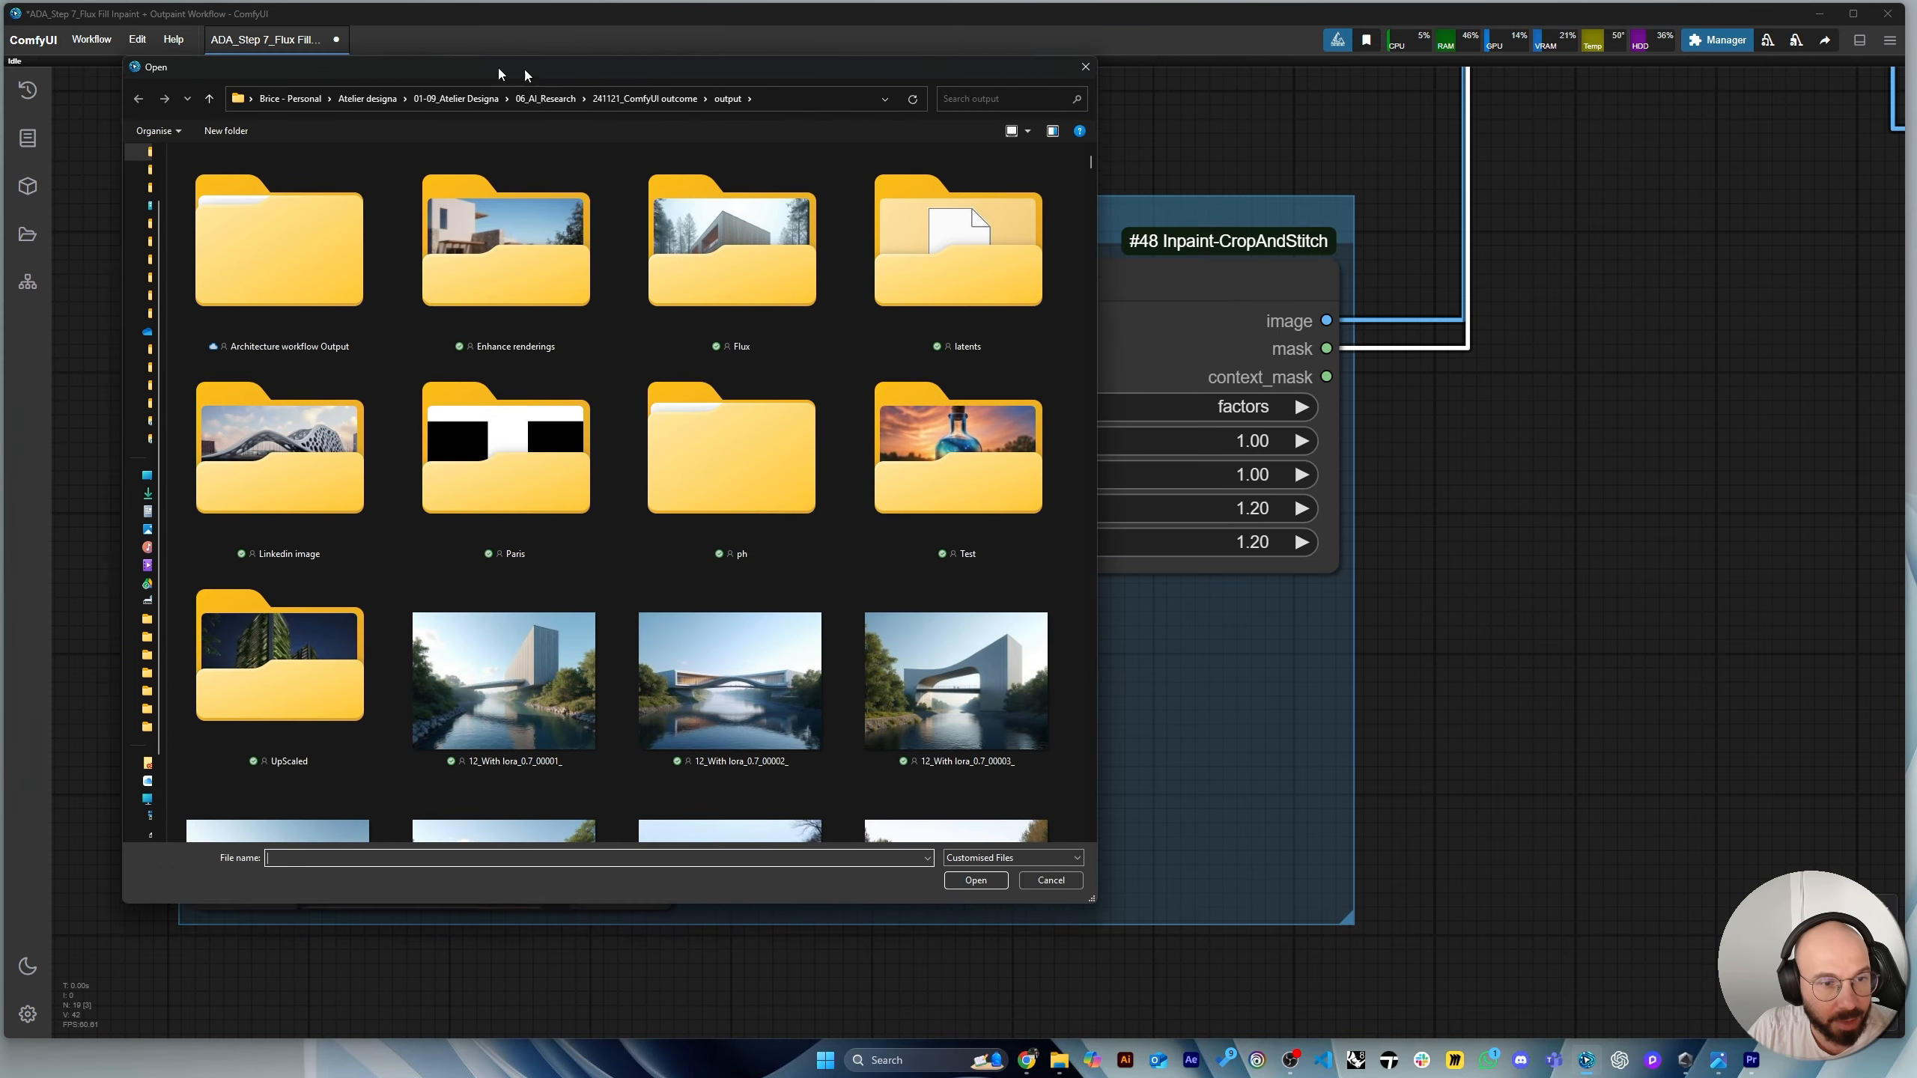
{"action": "scroll", "coordinate": [868, 559], "scroll_direction": "down", "scroll_amount": 15}
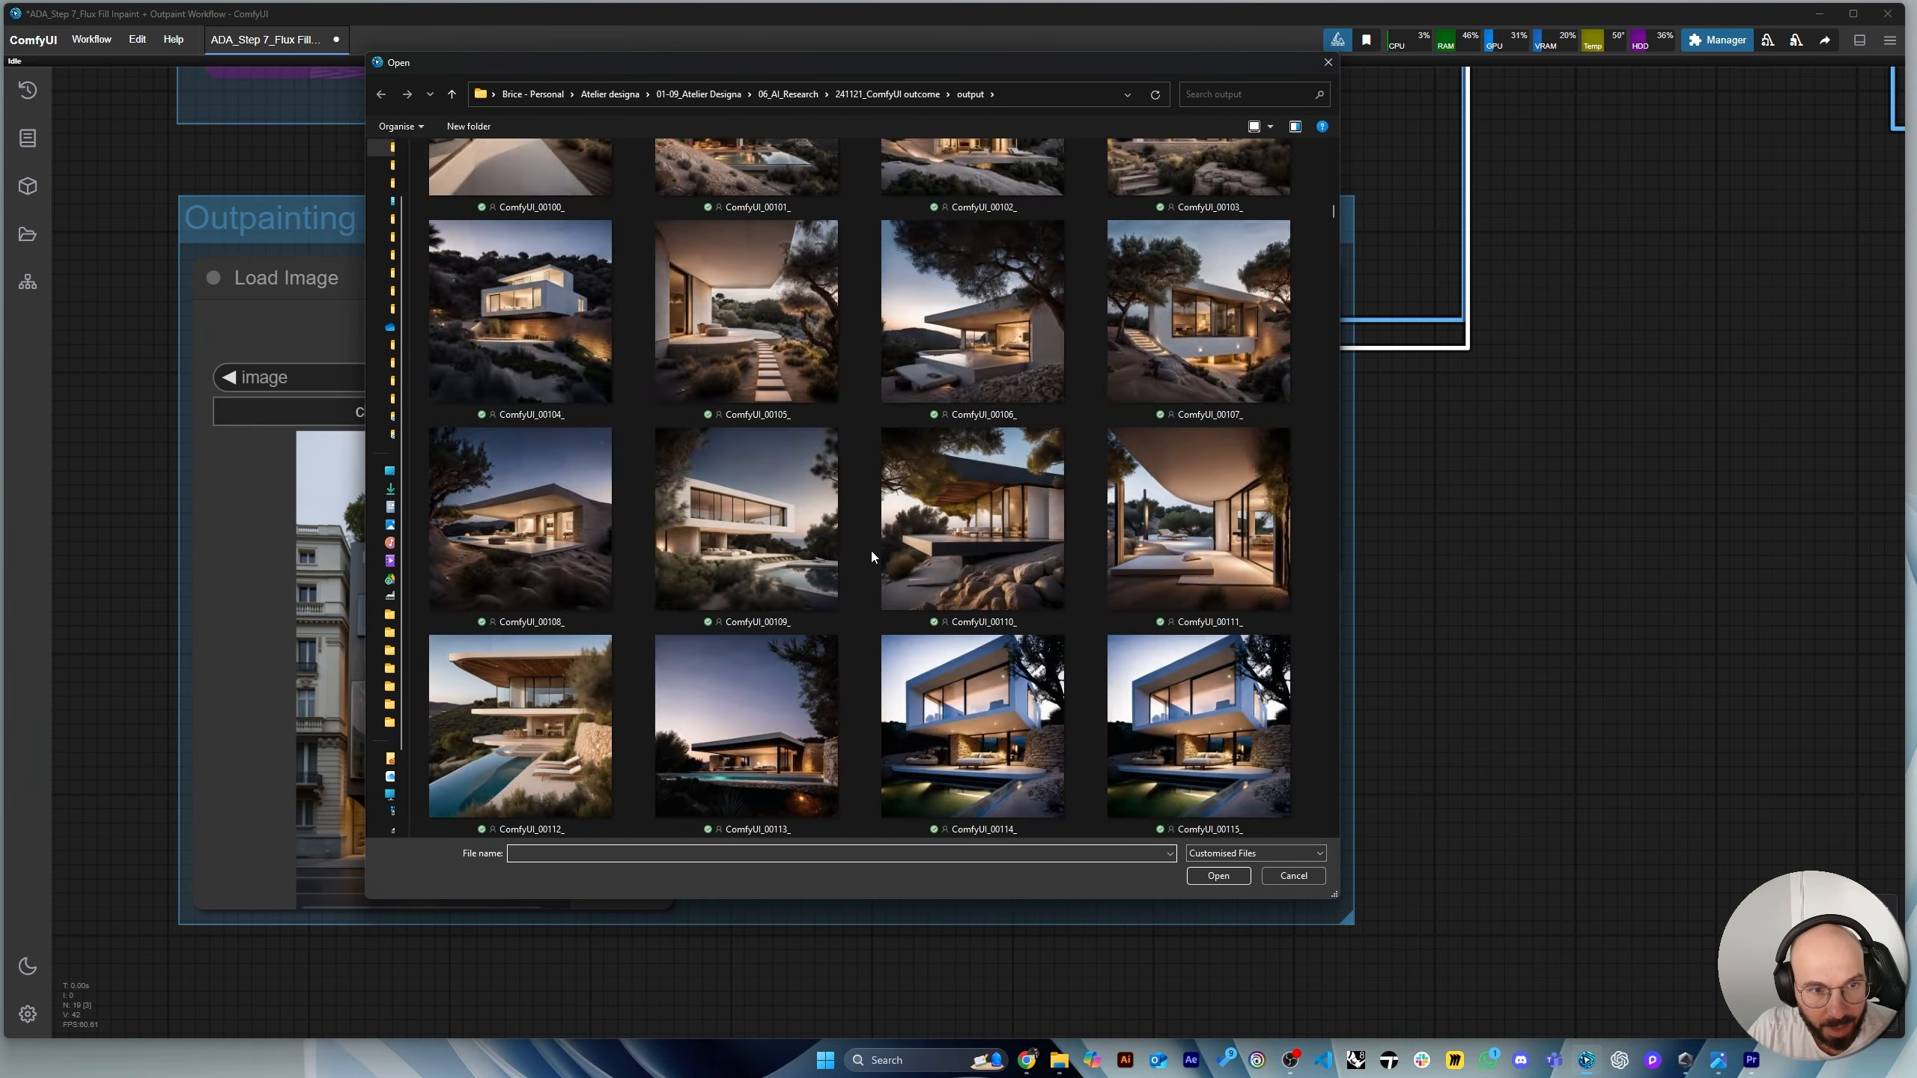
{"action": "scroll", "coordinate": [873, 557], "scroll_direction": "down", "scroll_amount": 10}
{"action": "scroll", "coordinate": [891, 557], "scroll_direction": "down", "scroll_amount": 20}
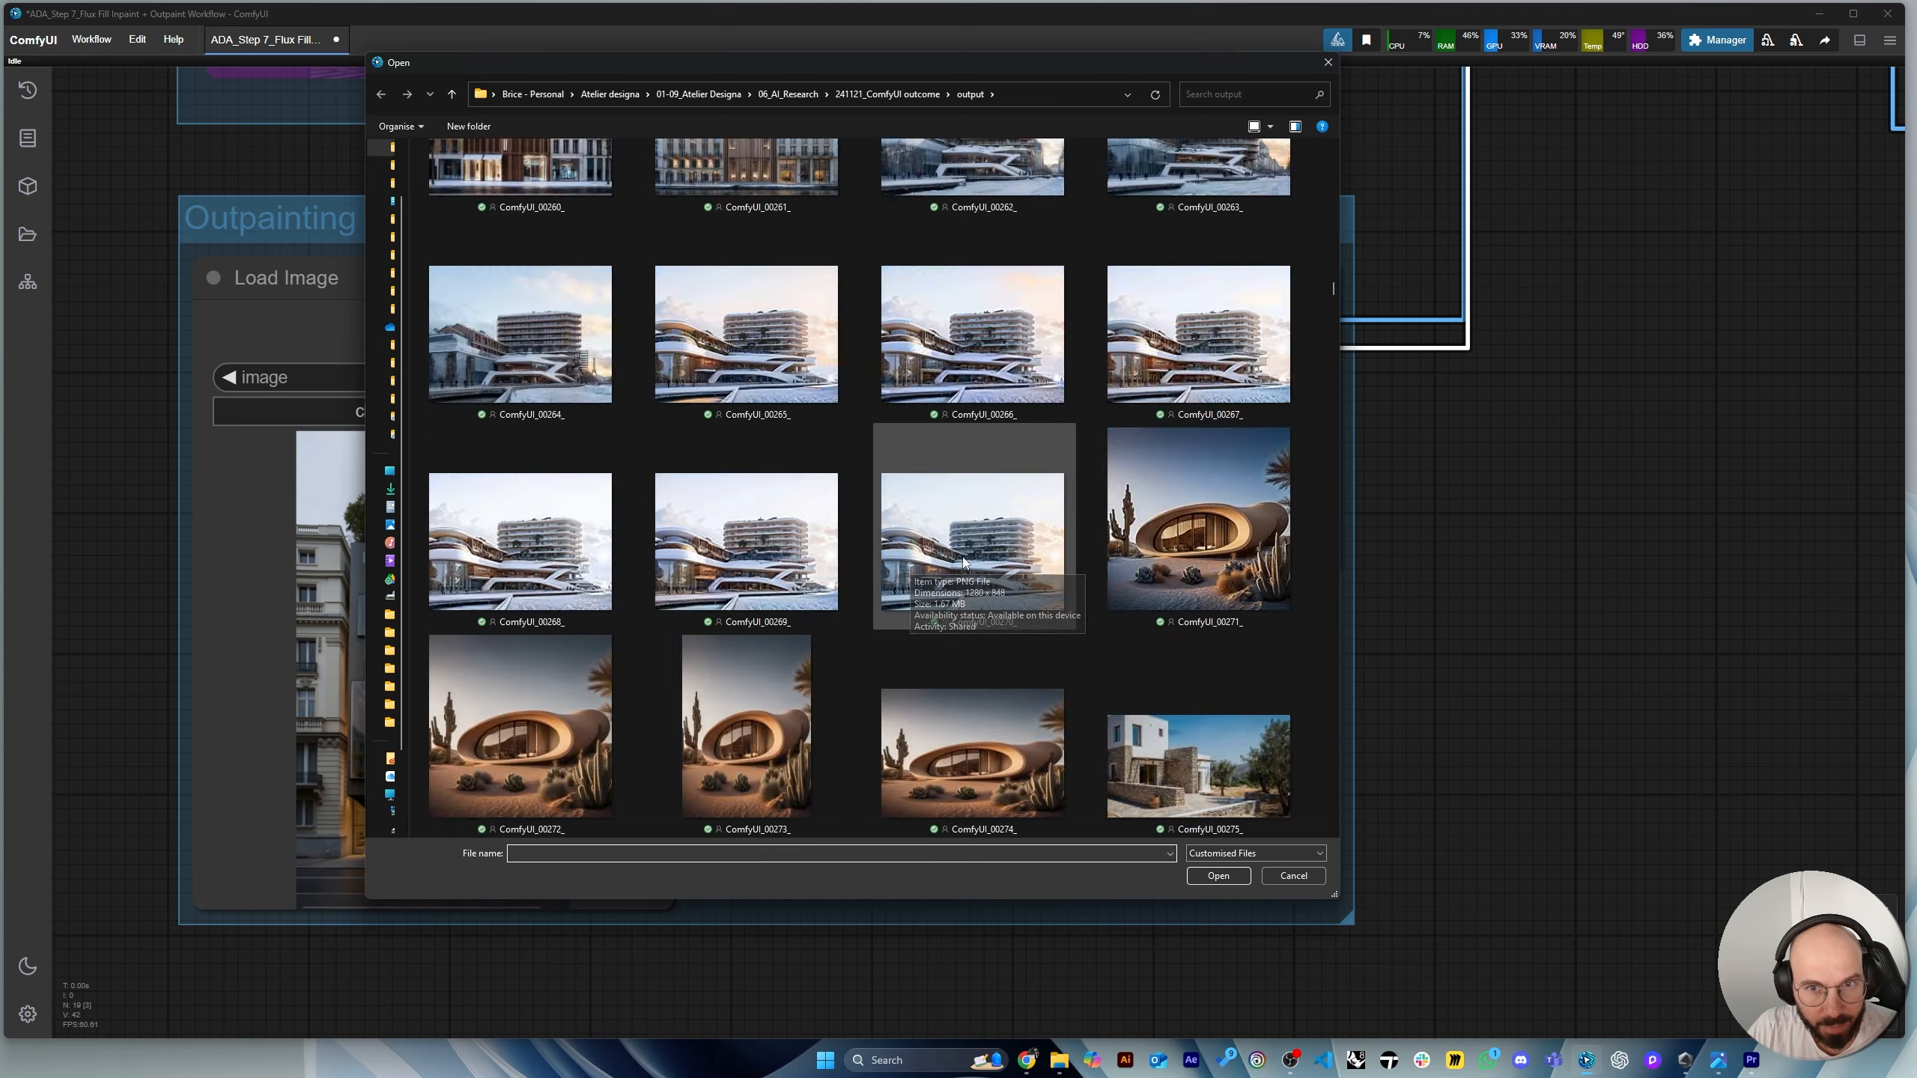
{"action": "left_click_drag", "start_coordinate": [1333, 376], "coordinate": [1370, 709]}
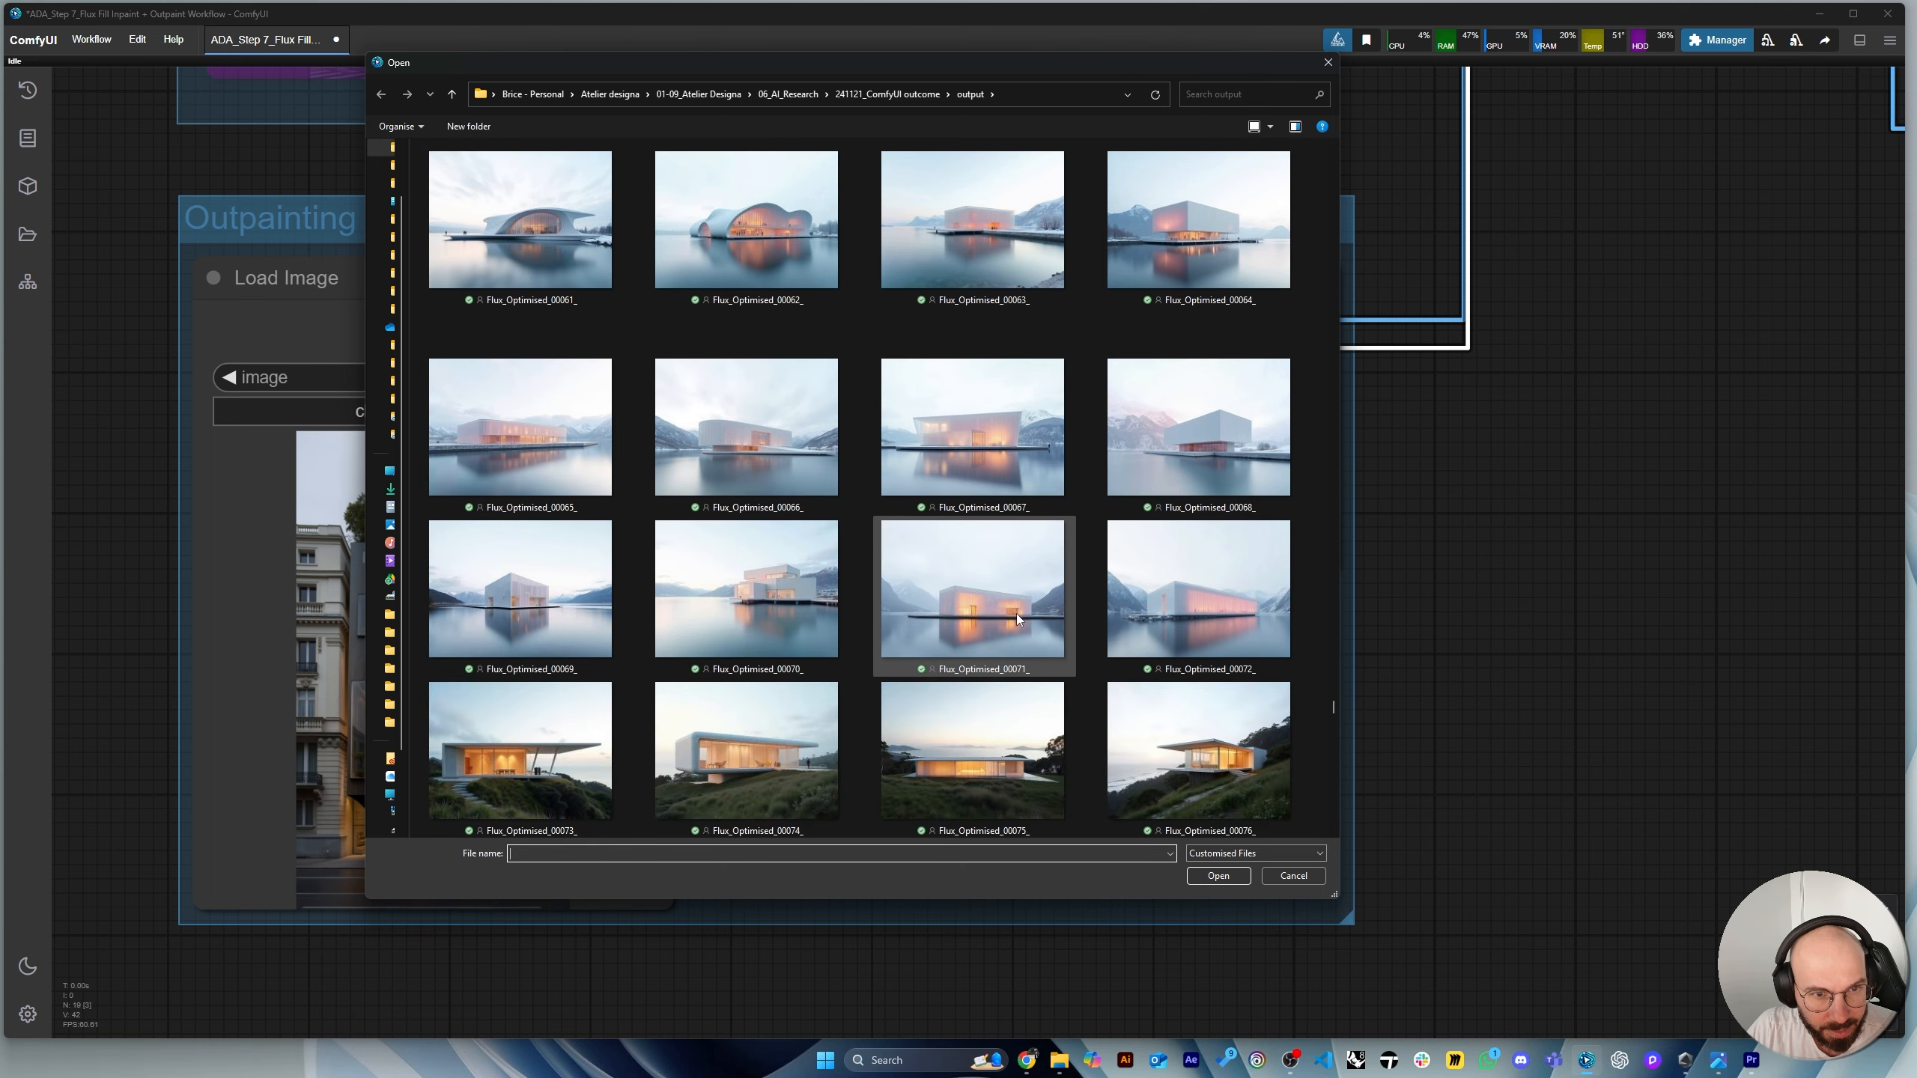
{"action": "scroll", "coordinate": [1017, 616], "scroll_direction": "down", "scroll_amount": 15}
{"action": "scroll", "coordinate": [1017, 616], "scroll_direction": "down", "scroll_amount": 10}
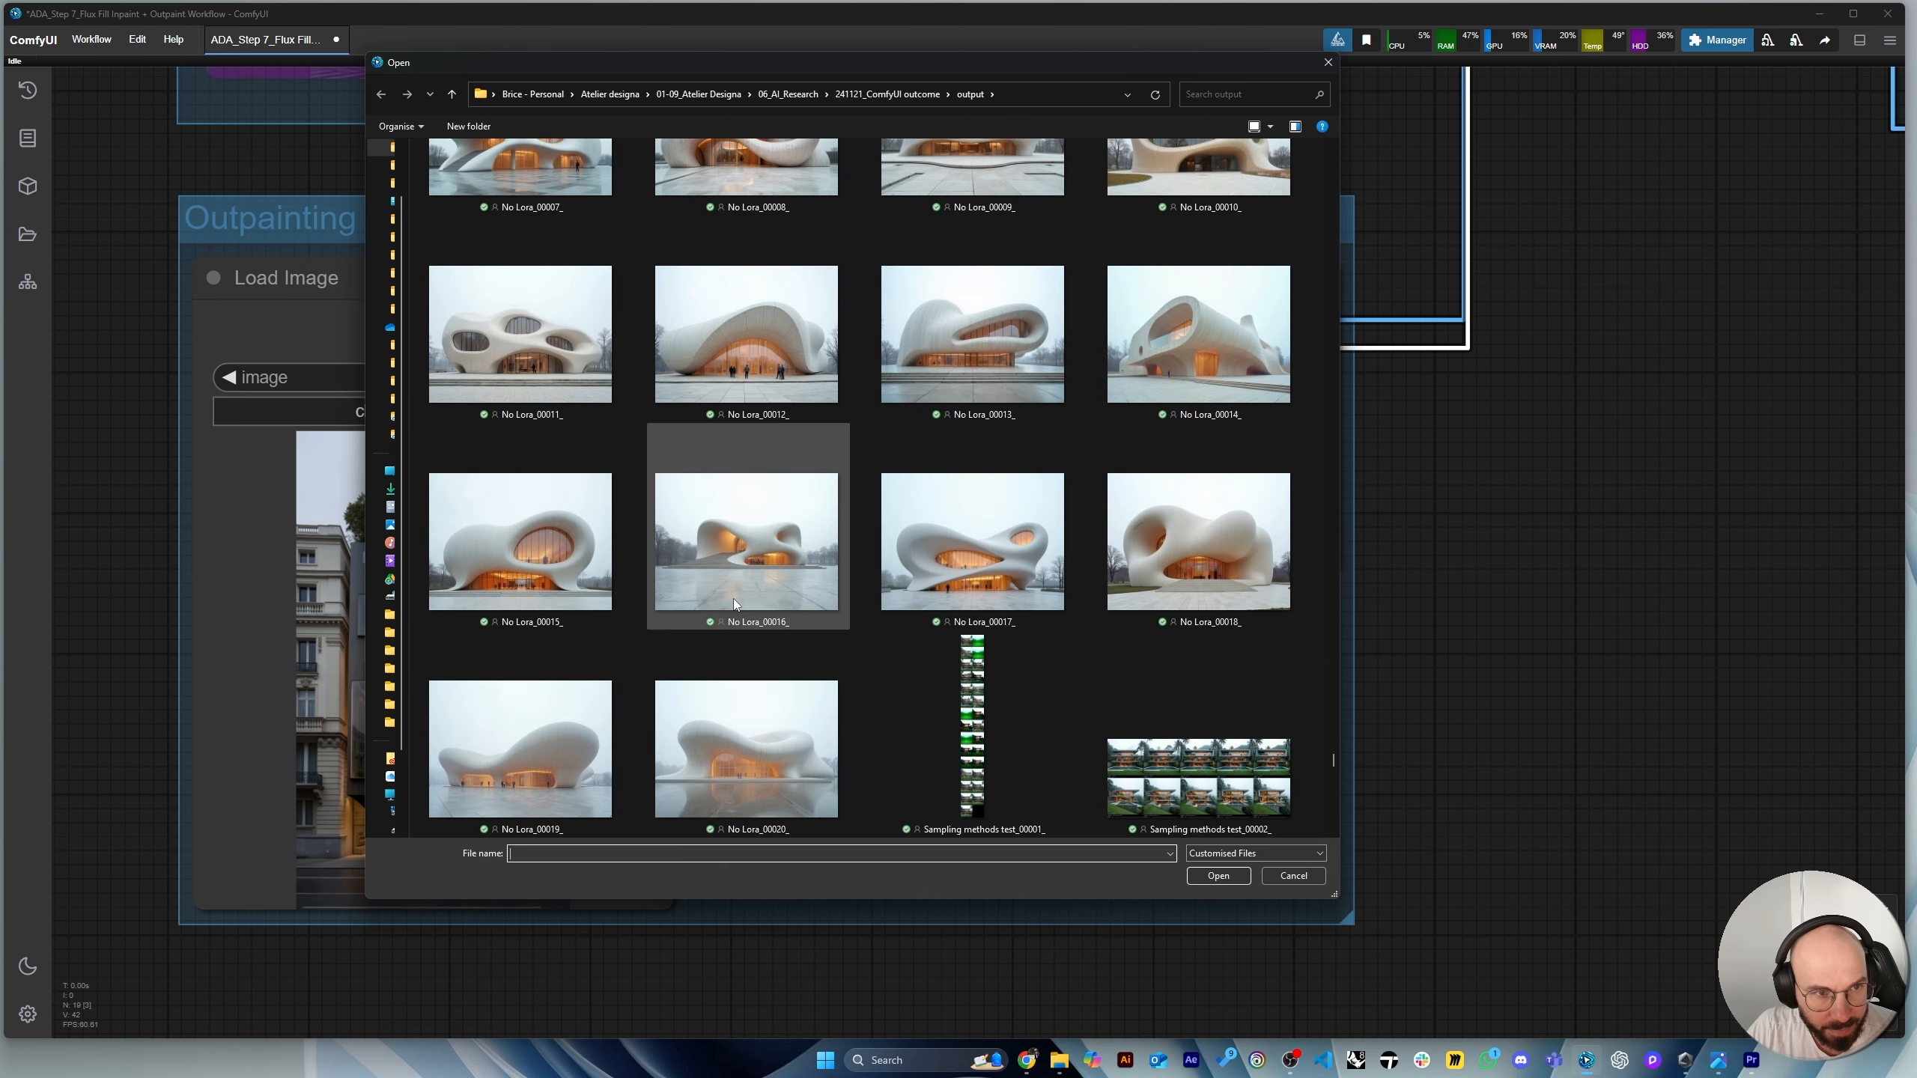
{"action": "scroll", "coordinate": [734, 599], "scroll_direction": "down", "scroll_amount": 2}
{"action": "scroll", "coordinate": [744, 615], "scroll_direction": "up", "scroll_amount": 5}
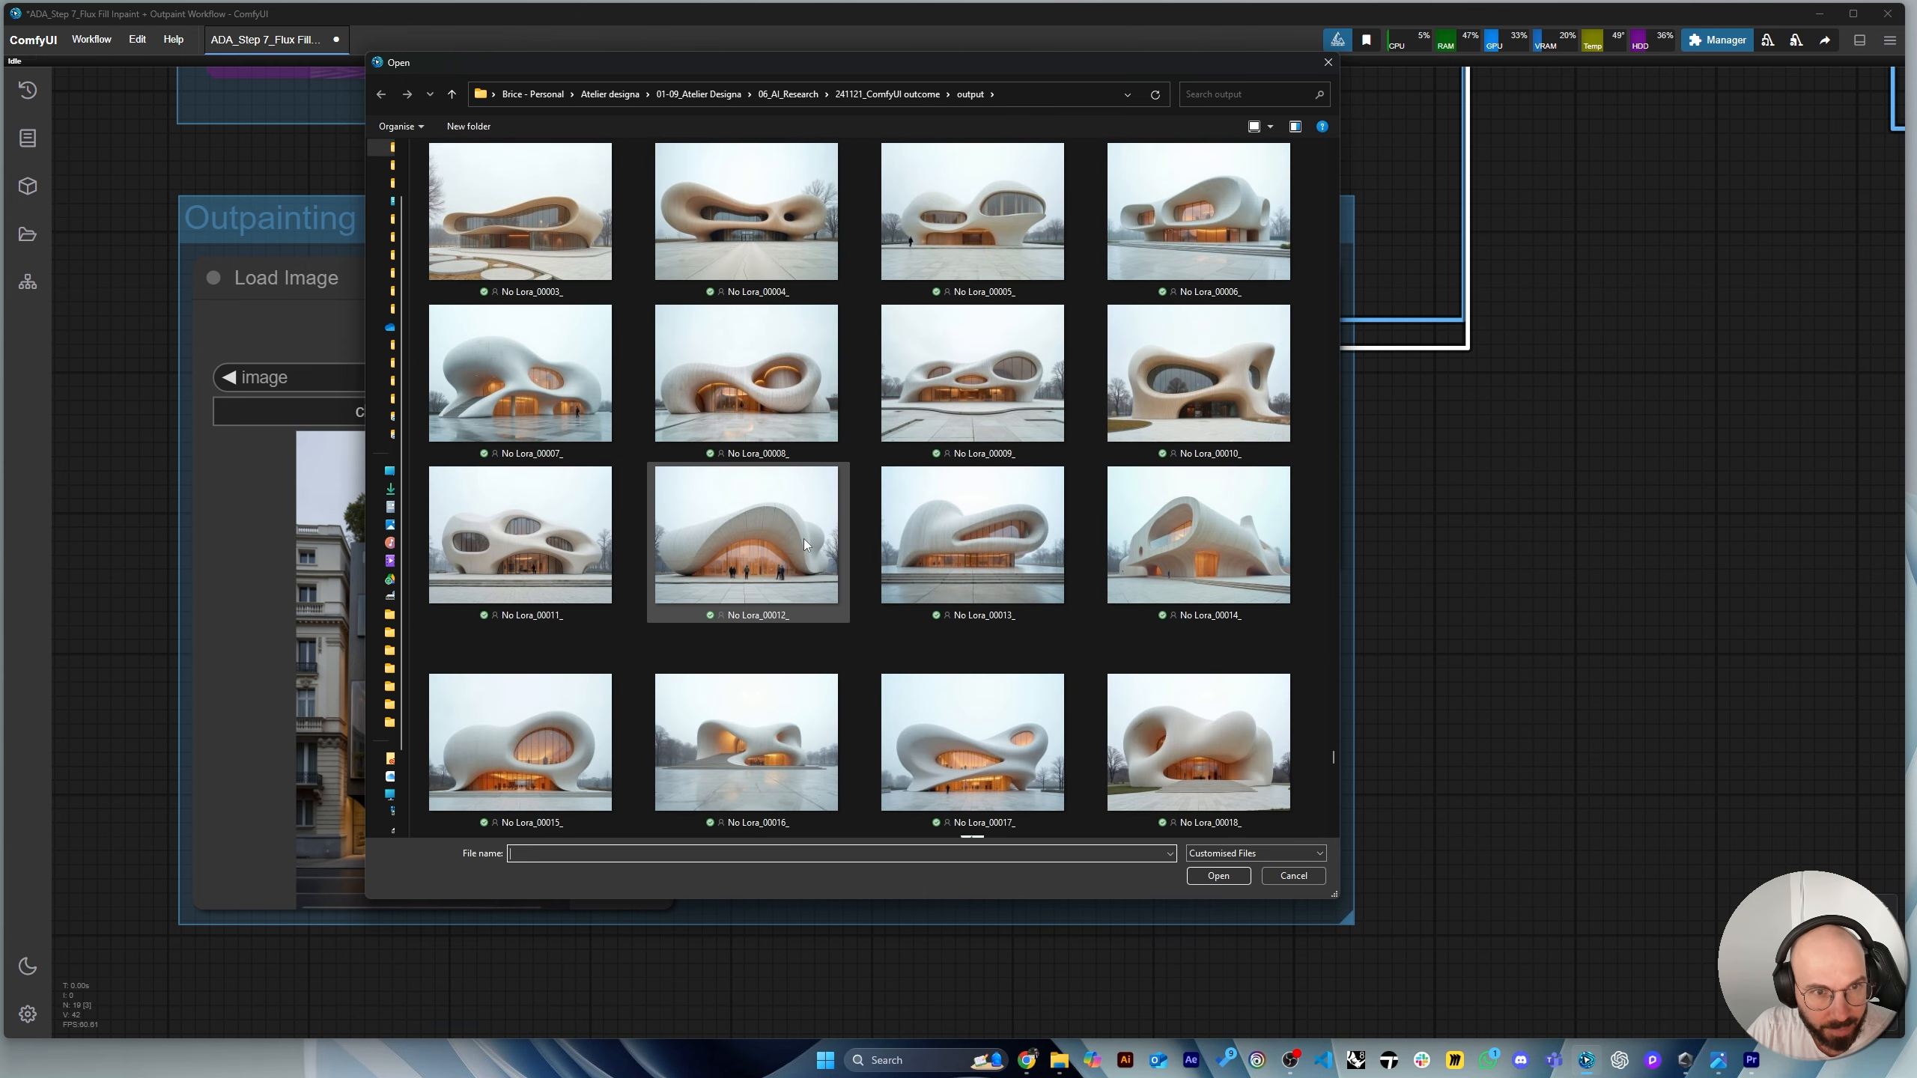
{"action": "scroll", "coordinate": [787, 590], "scroll_direction": "up", "scroll_amount": 3}
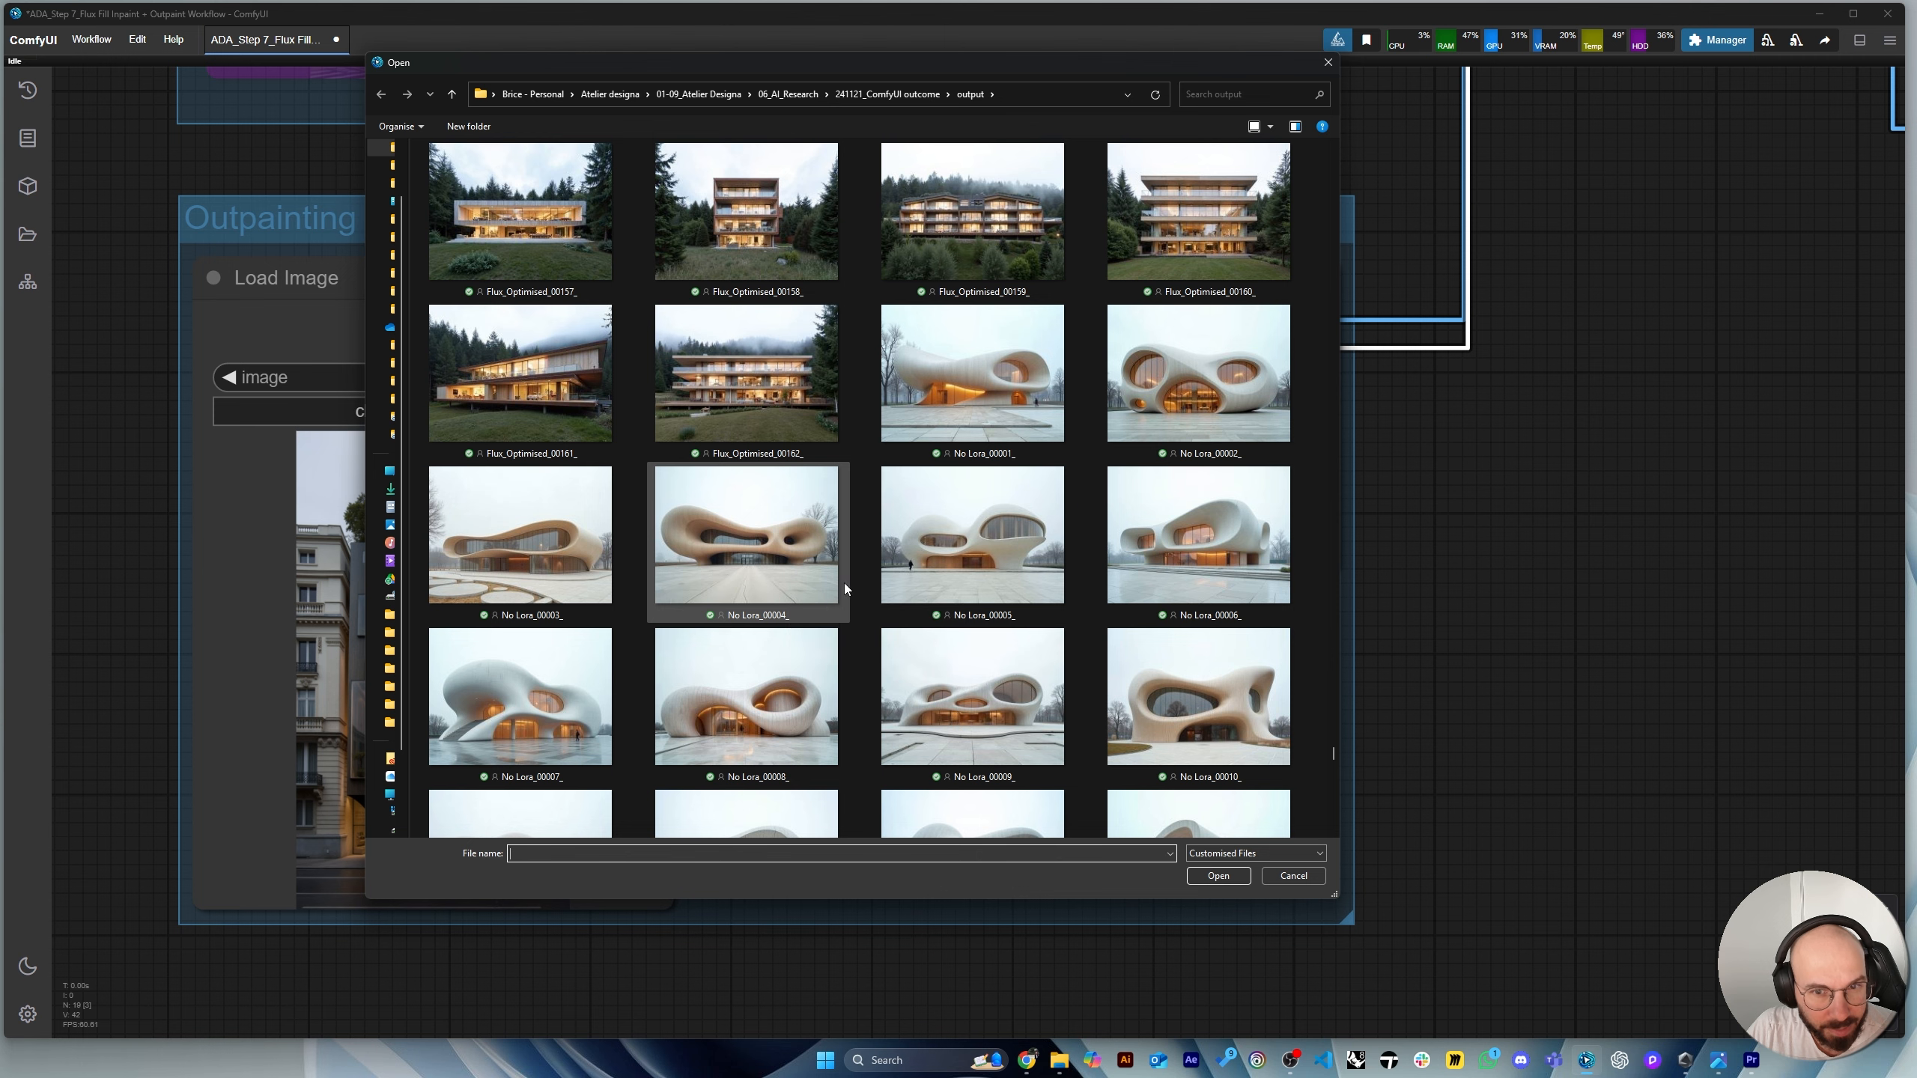
{"action": "scroll", "coordinate": [799, 573], "scroll_direction": "down", "scroll_amount": 3}
{"action": "scroll", "coordinate": [798, 573], "scroll_direction": "up", "scroll_amount": 3}
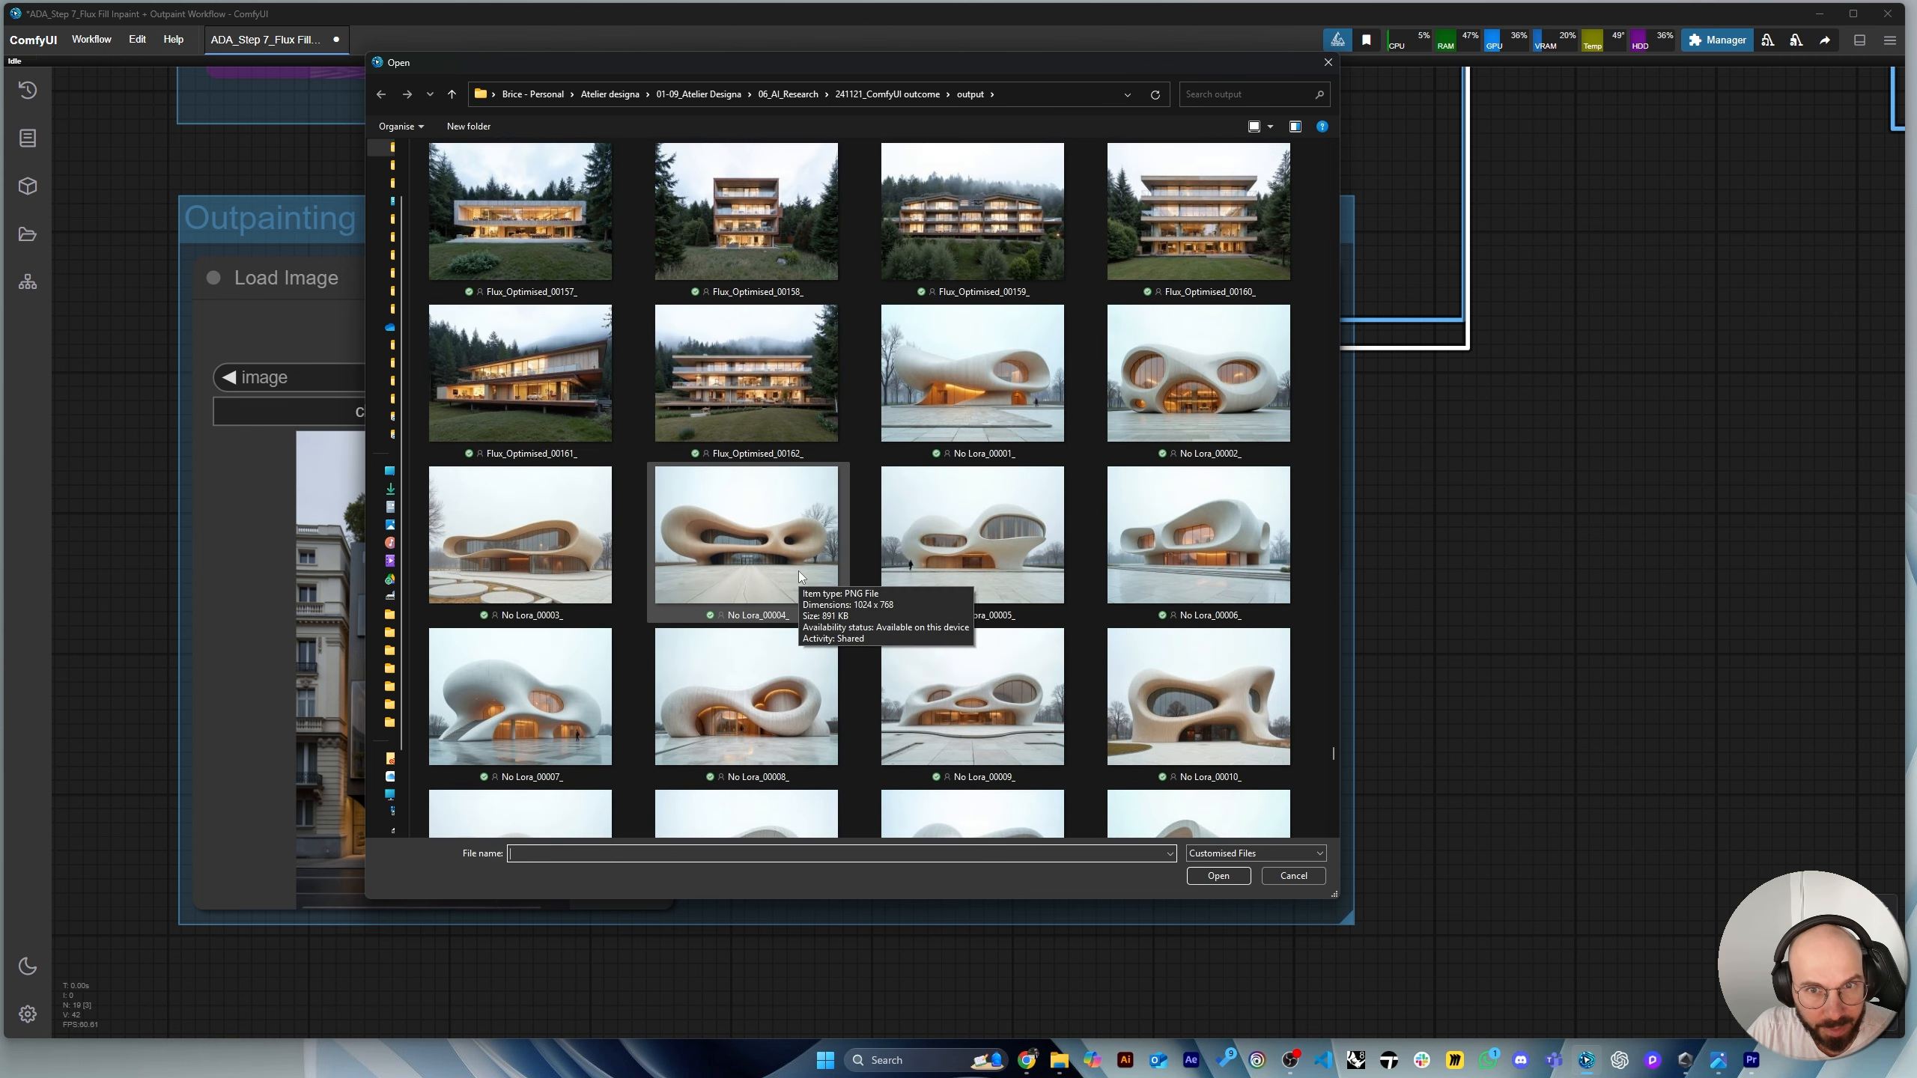
{"action": "left_click", "coordinate": [1201, 363]}
{"action": "left_click", "coordinate": [1217, 876]}
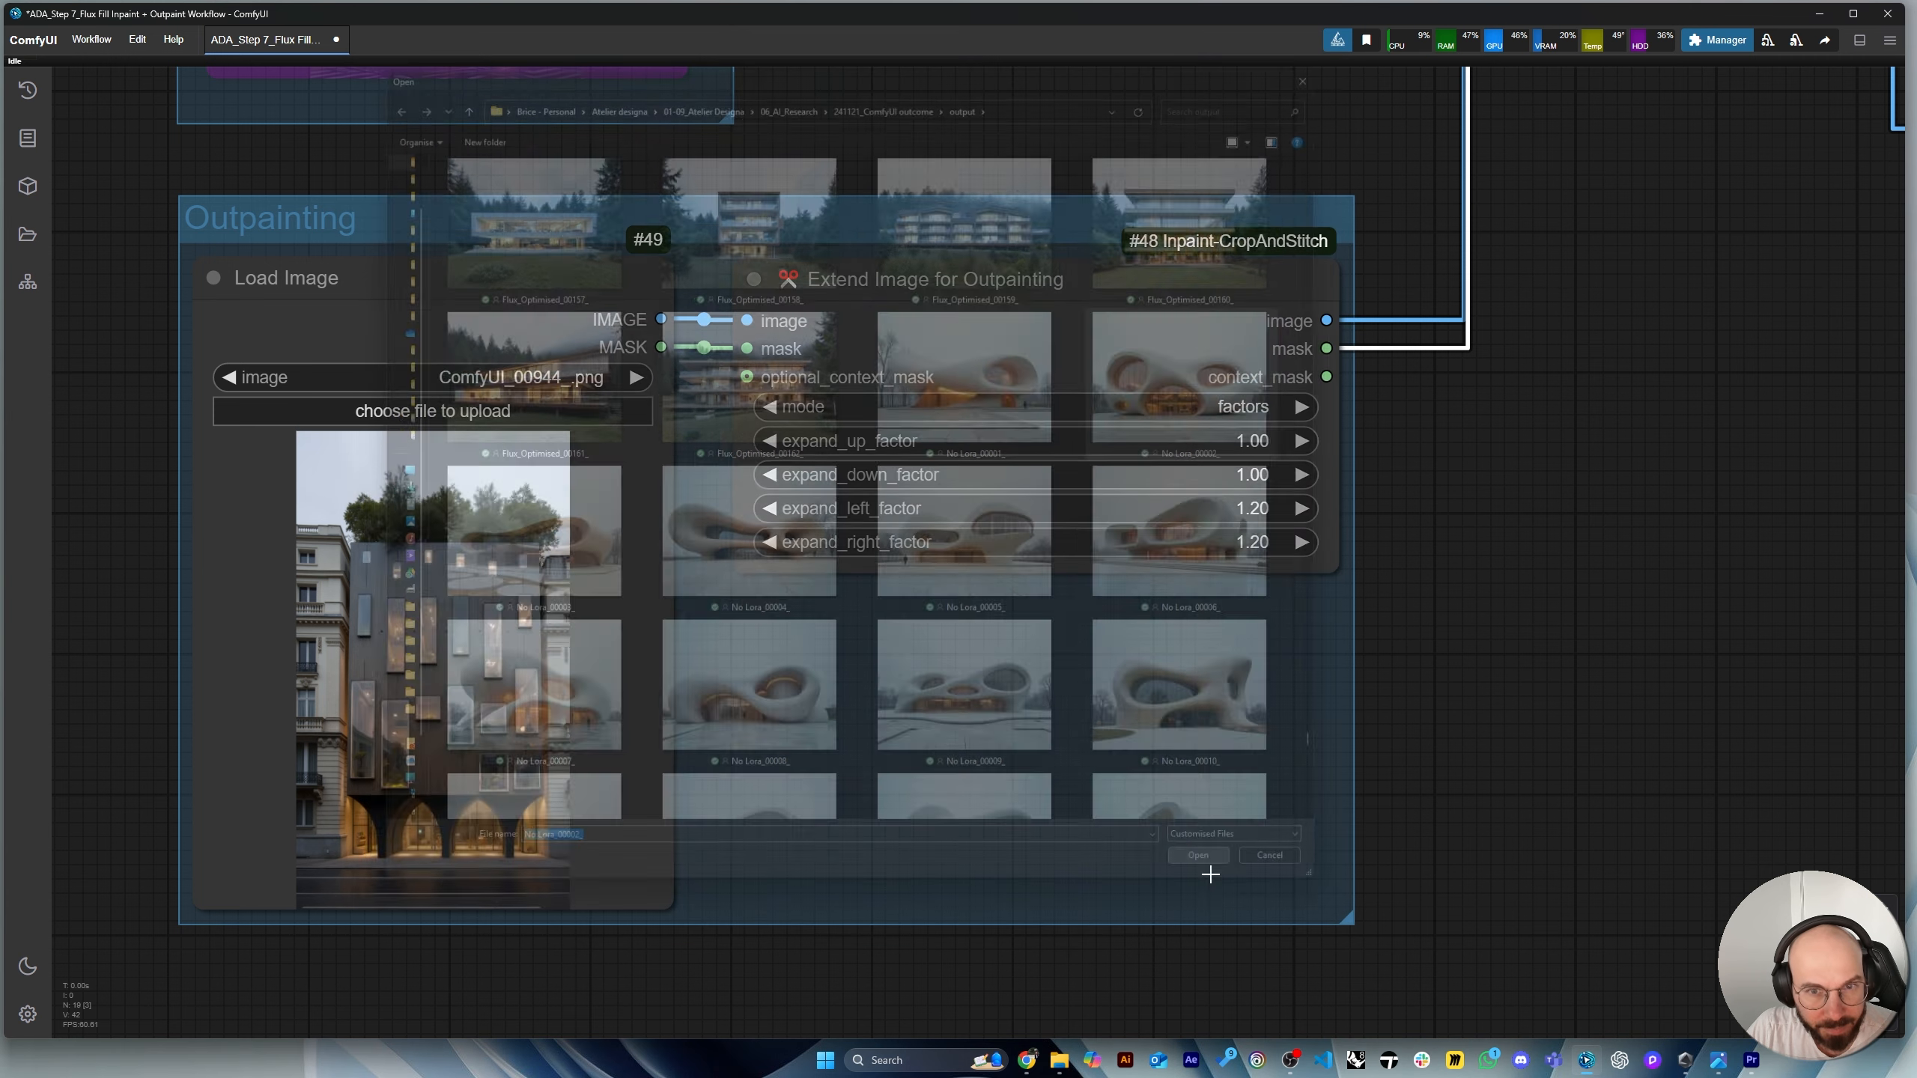
Check the loaded building image and the expand factors of the Extend Image for Outpainting node.
{"action": "scroll", "coordinate": [984, 672], "scroll_direction": "down", "scroll_amount": 3}
{"action": "scroll", "coordinate": [490, 718], "scroll_direction": "up", "scroll_amount": 12}
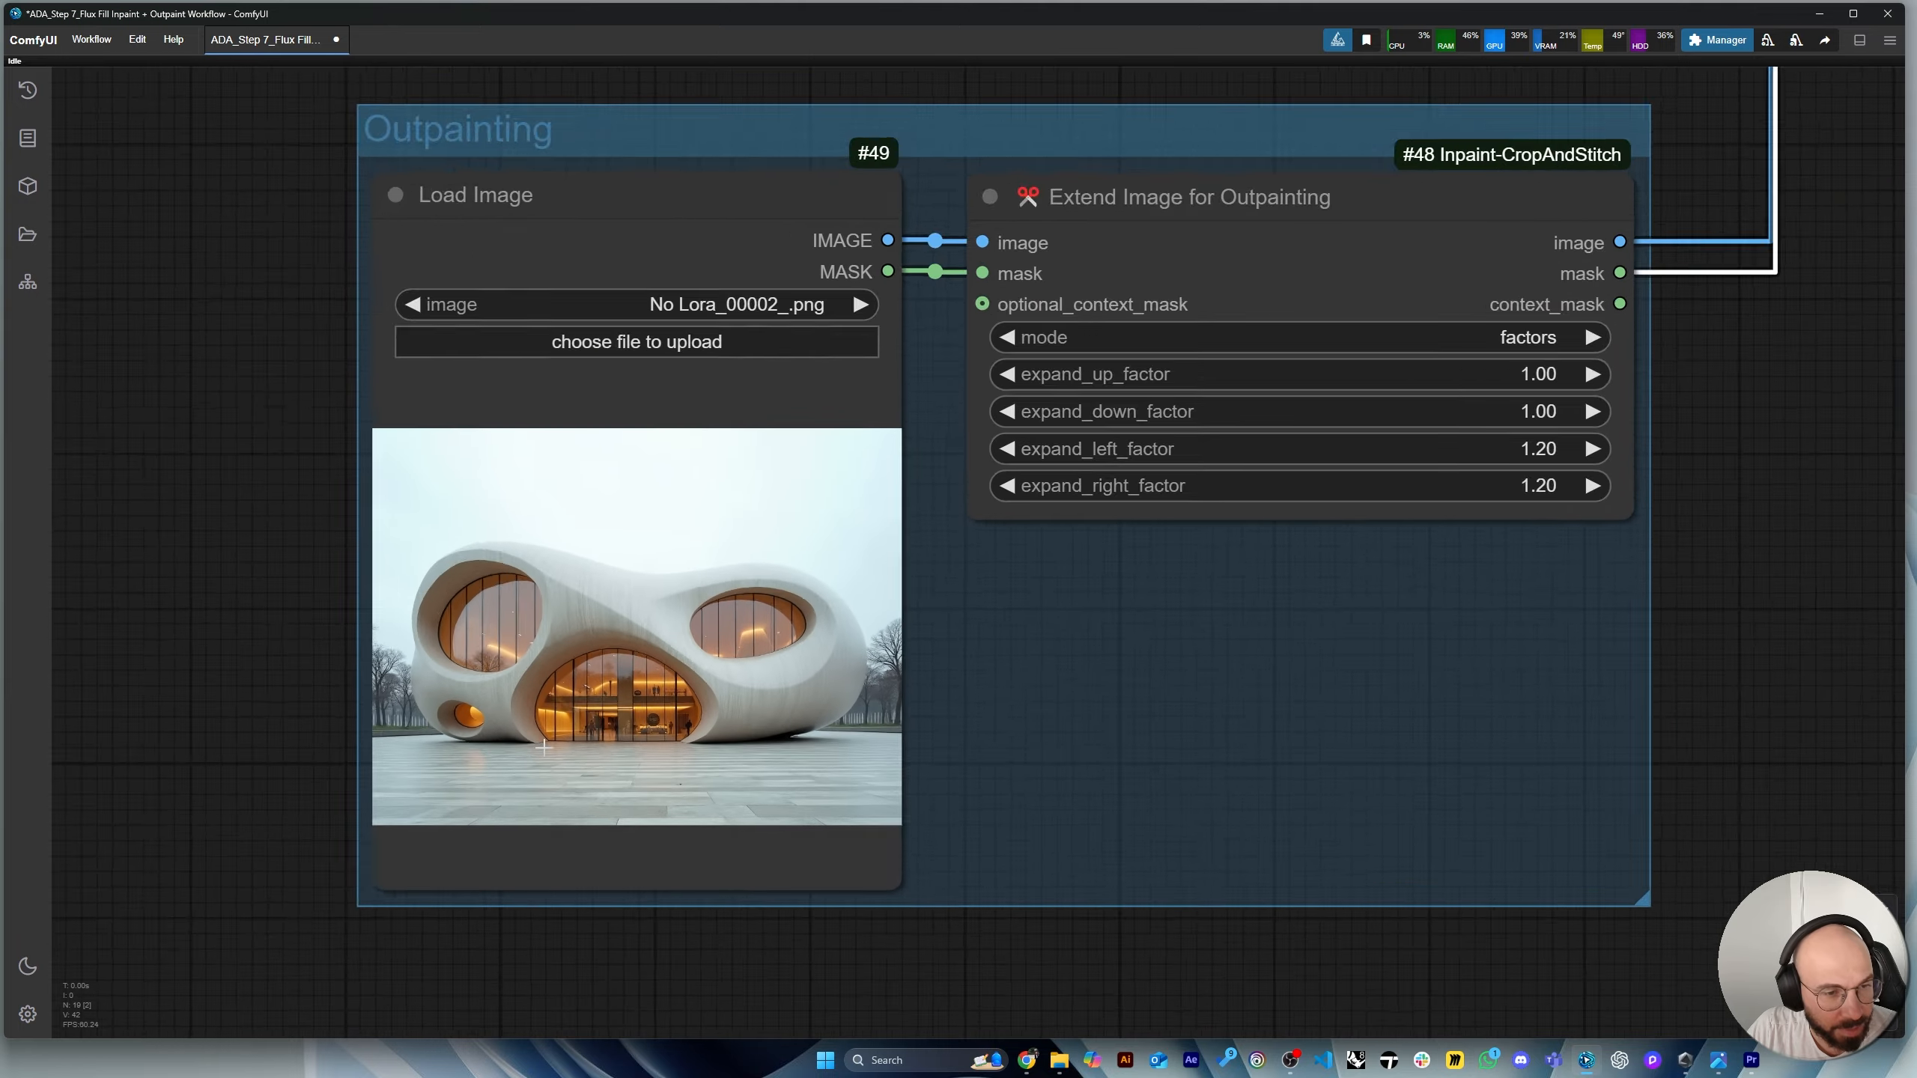
{"action": "scroll", "coordinate": [438, 596], "scroll_direction": "down", "scroll_amount": 5}
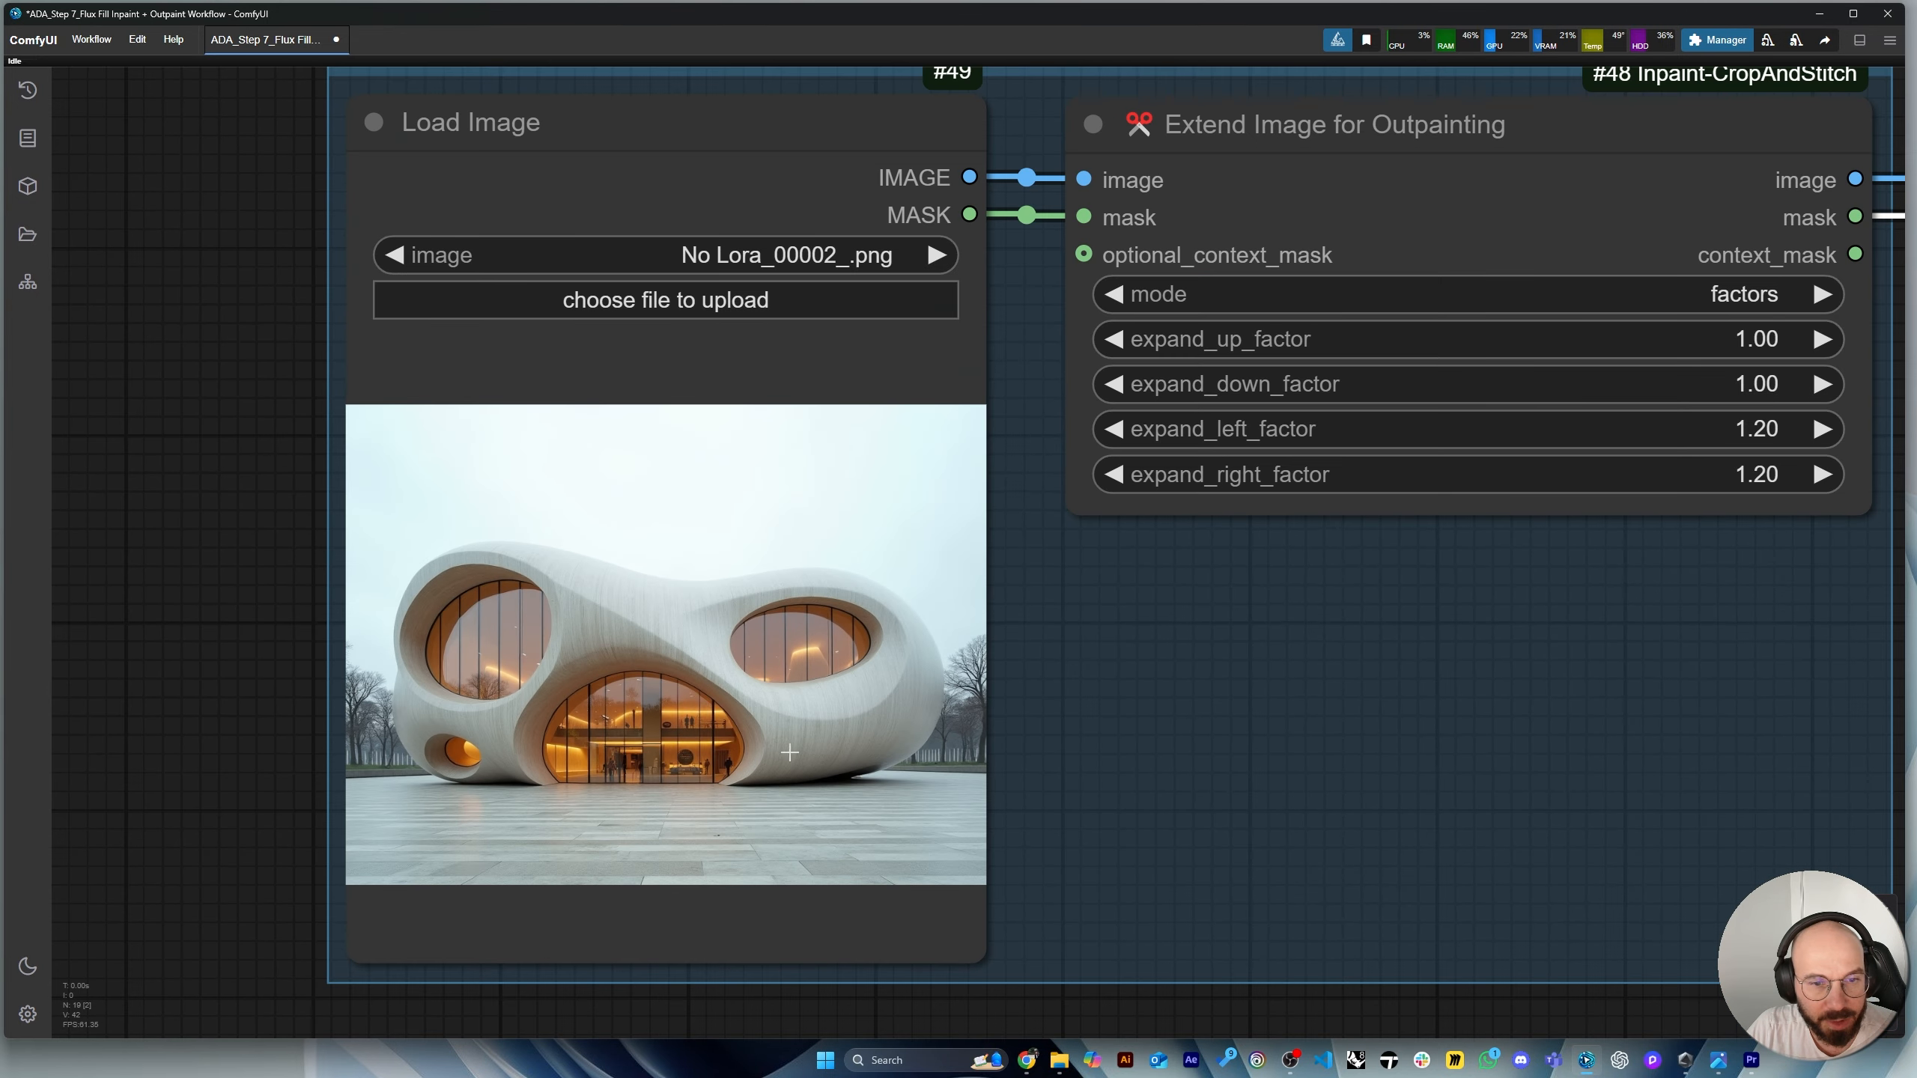
{"action": "scroll", "coordinate": [529, 679], "scroll_direction": "down", "scroll_amount": 3}
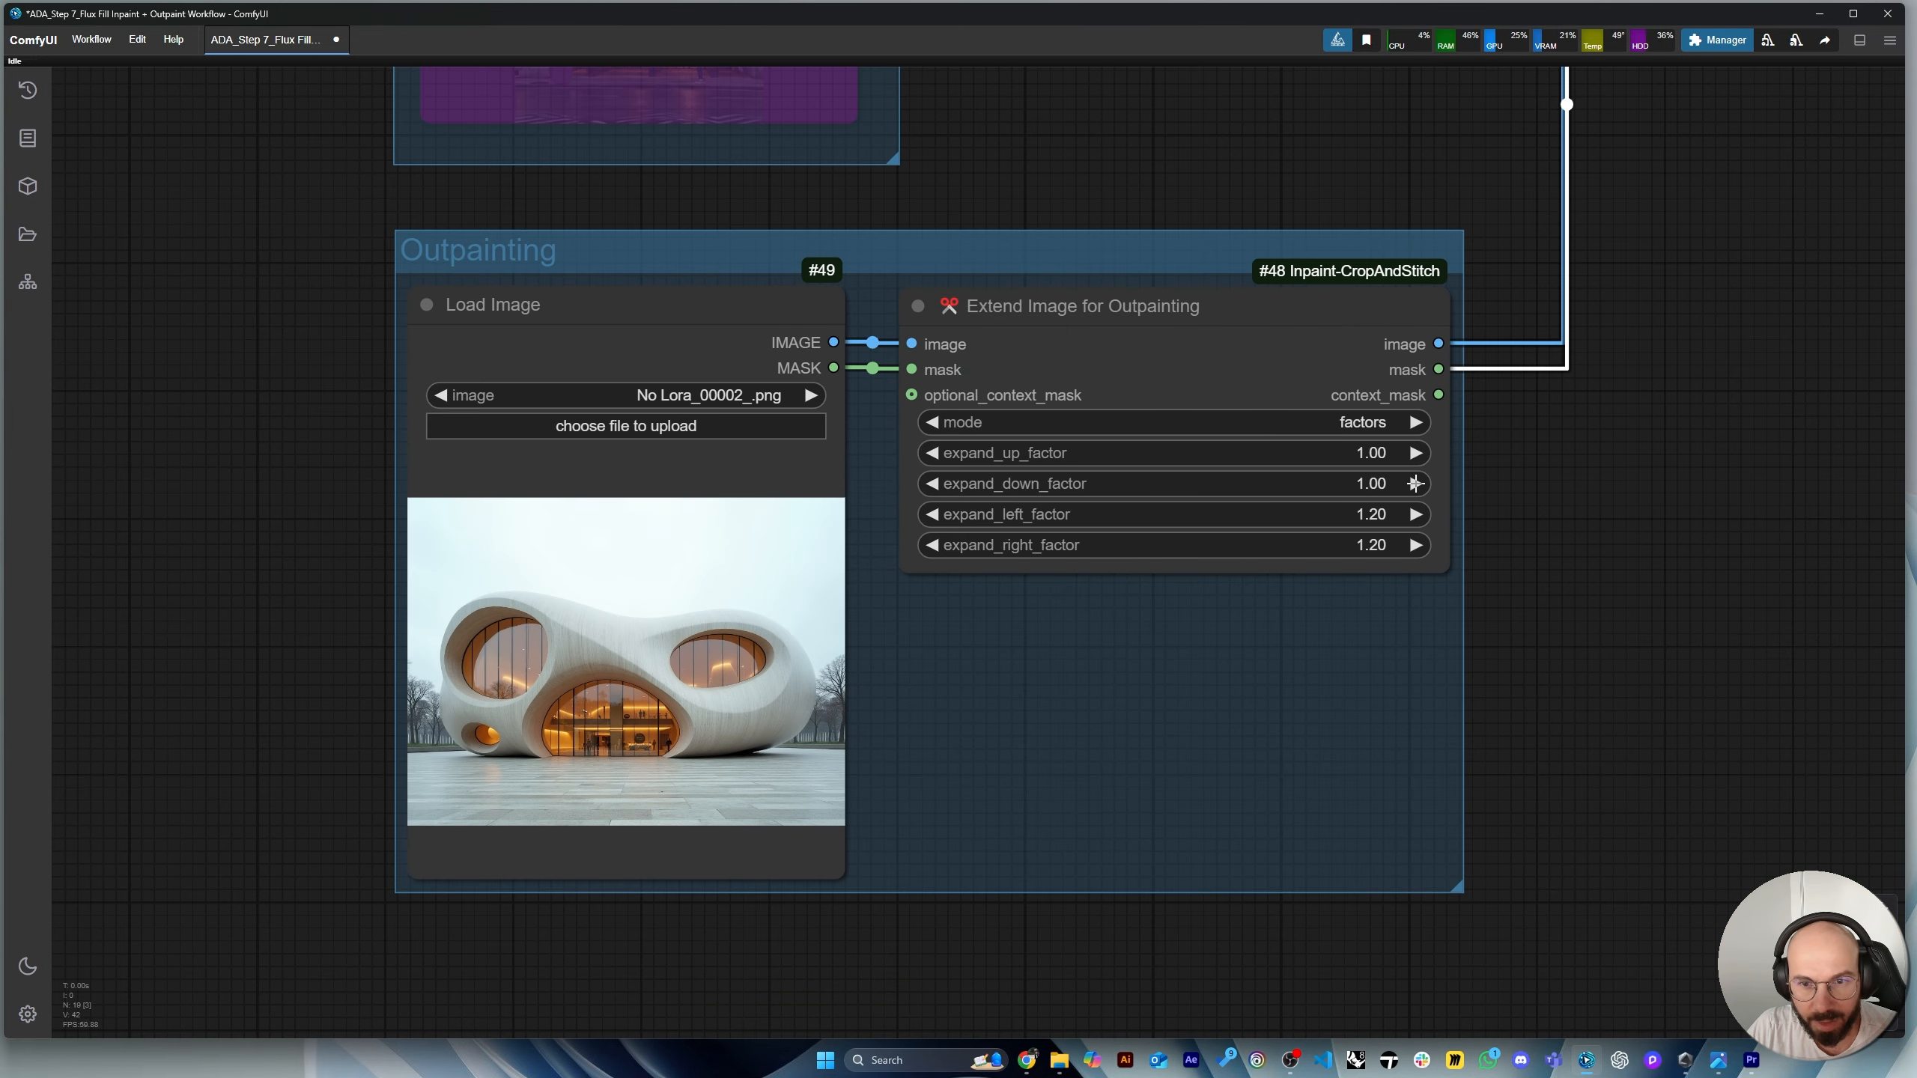
Check the factors and pixels mode options and the left and right expand factors of the Extend Image for Outpainting node.
{"action": "scroll", "coordinate": [1402, 455], "scroll_direction": "up", "scroll_amount": 2}
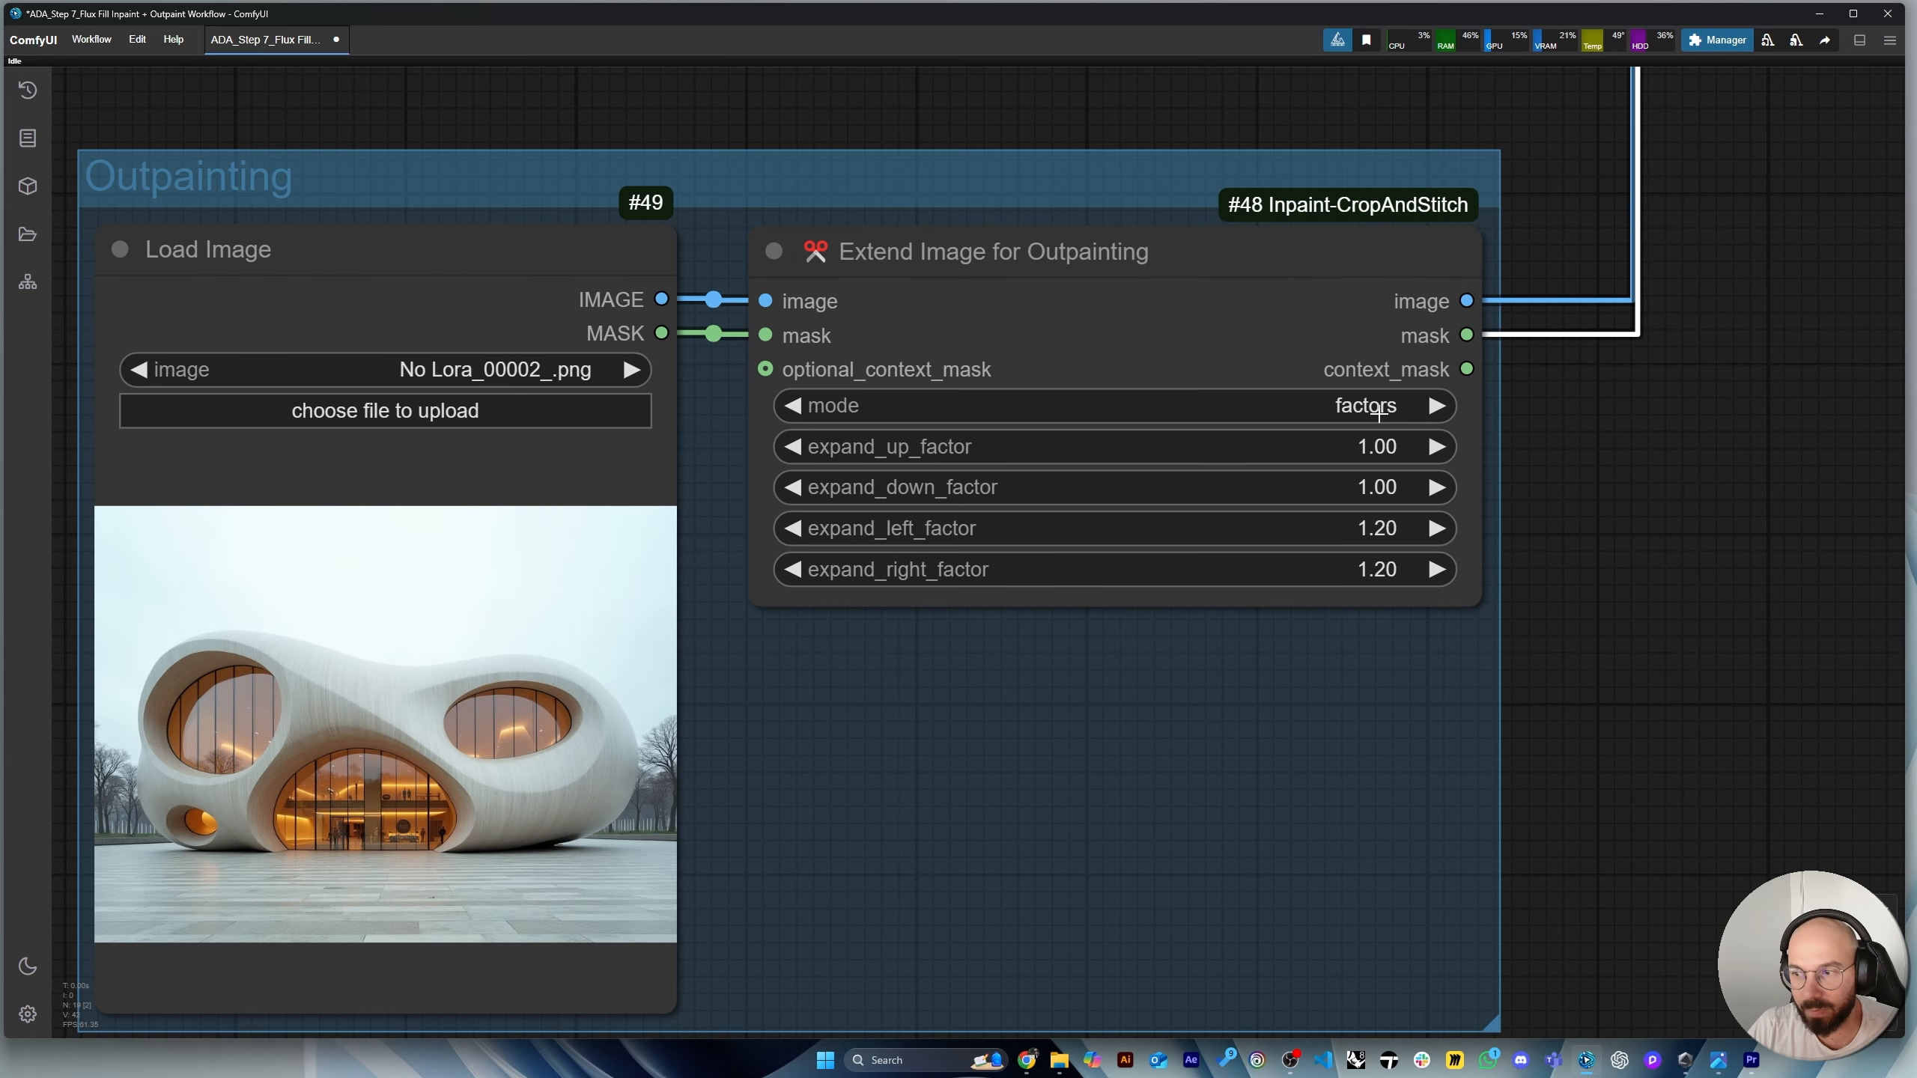
{"action": "left_click", "coordinate": [1374, 412]}
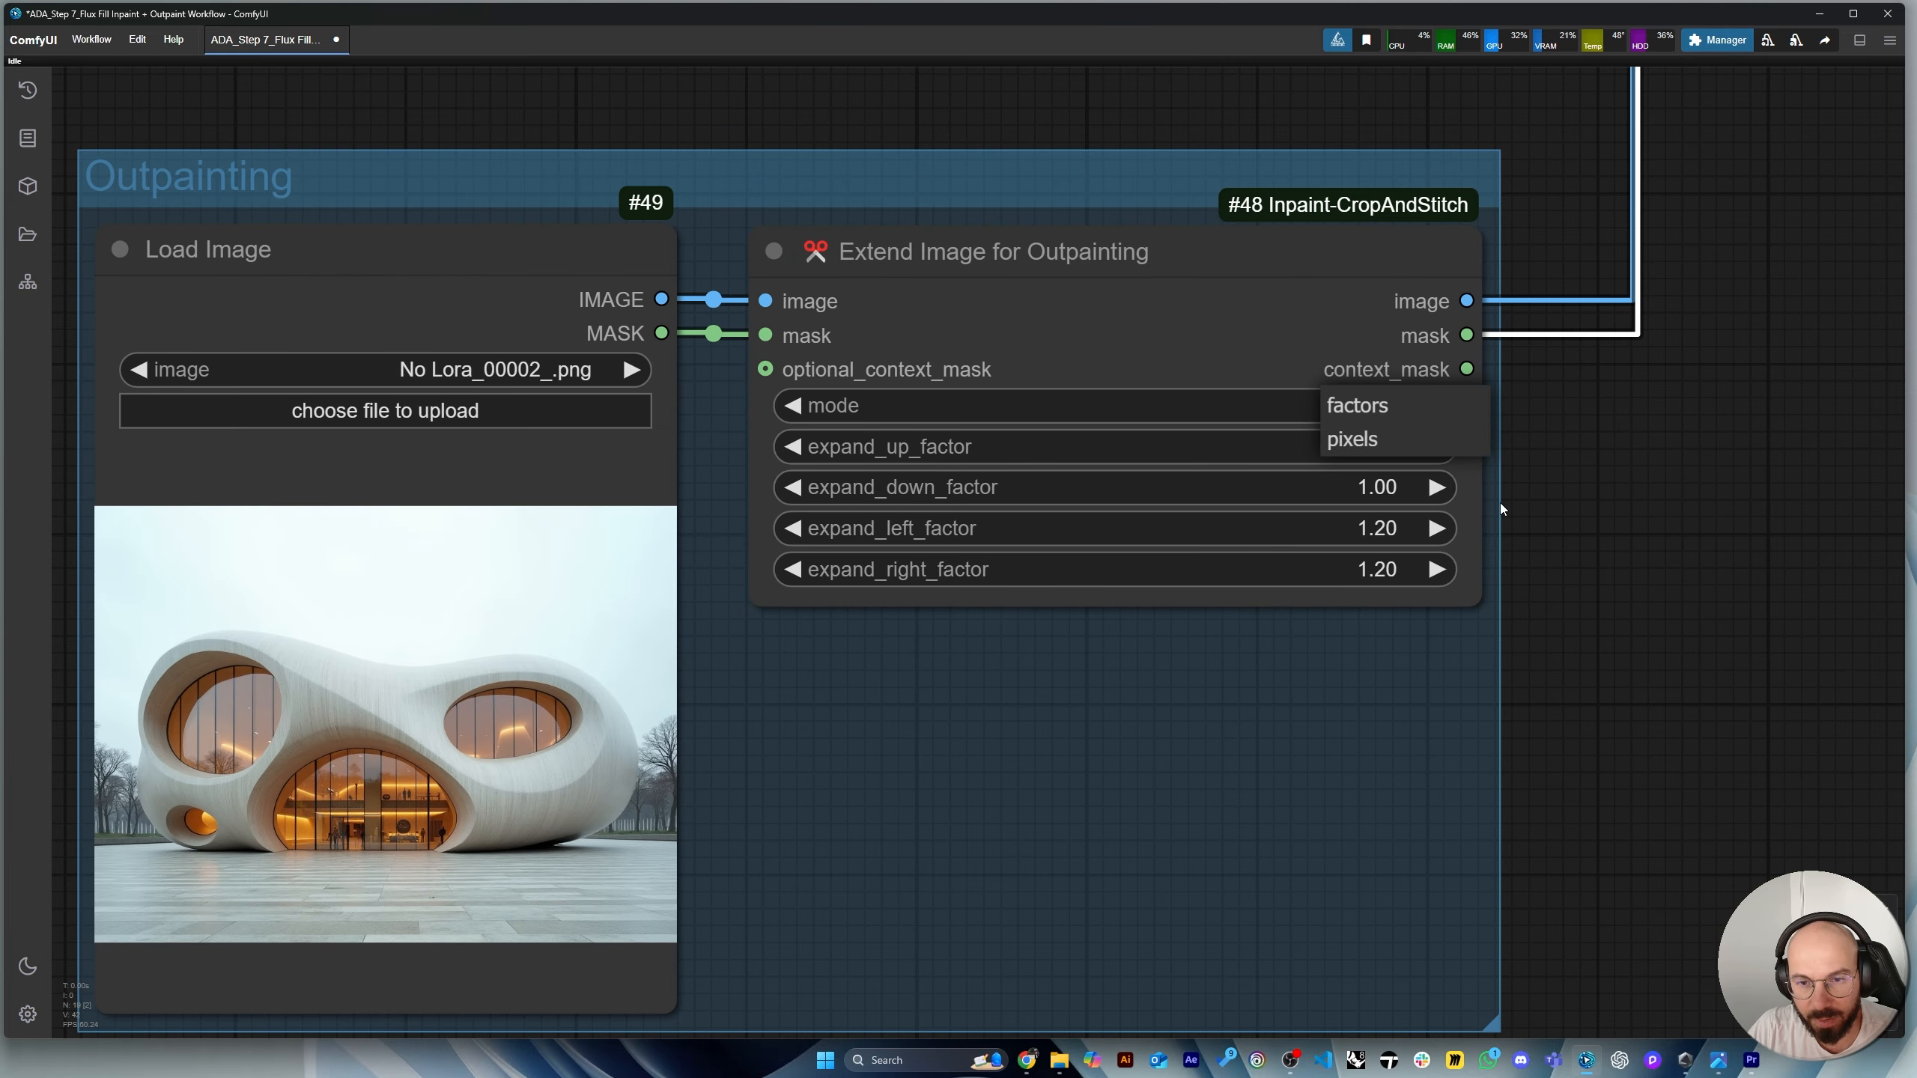
{"action": "scroll", "coordinate": [919, 616], "scroll_direction": "down", "scroll_amount": 3}
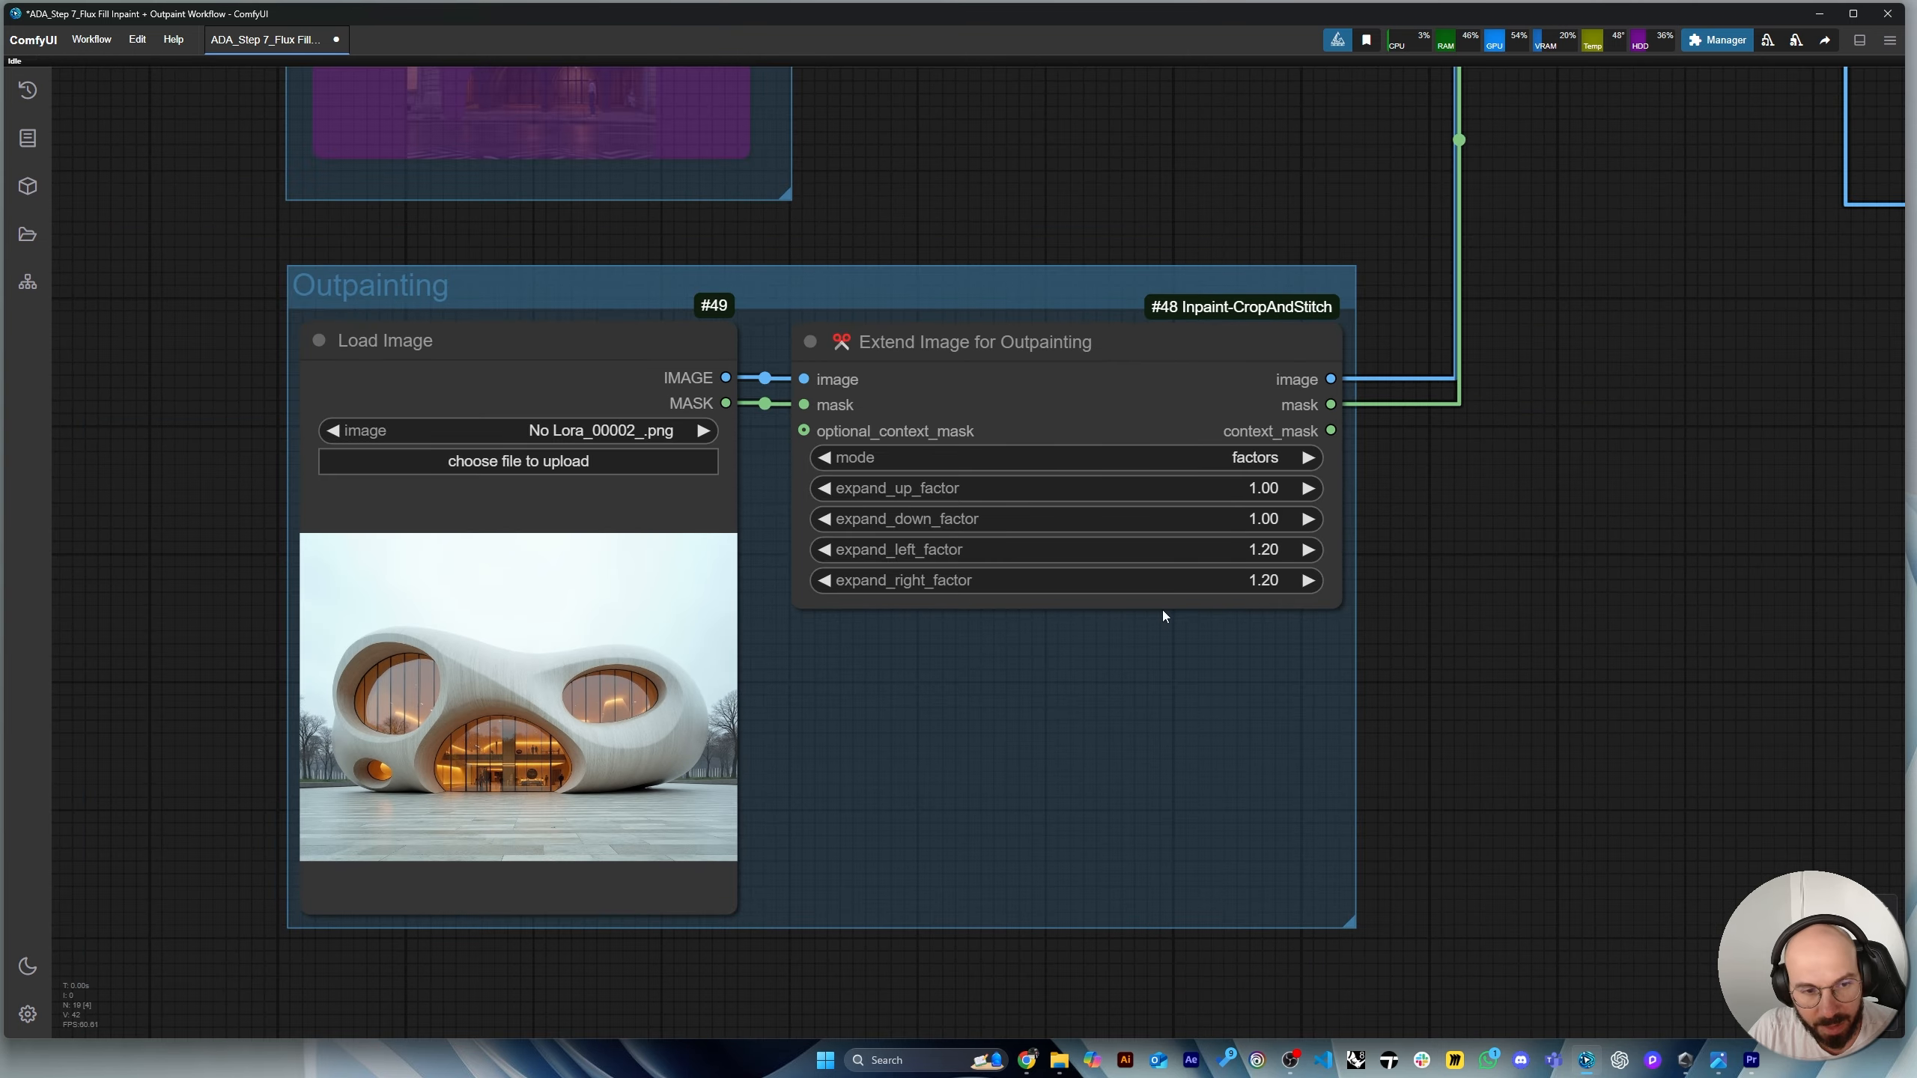
{"action": "scroll", "coordinate": [1274, 549], "scroll_direction": "up", "scroll_amount": 3}
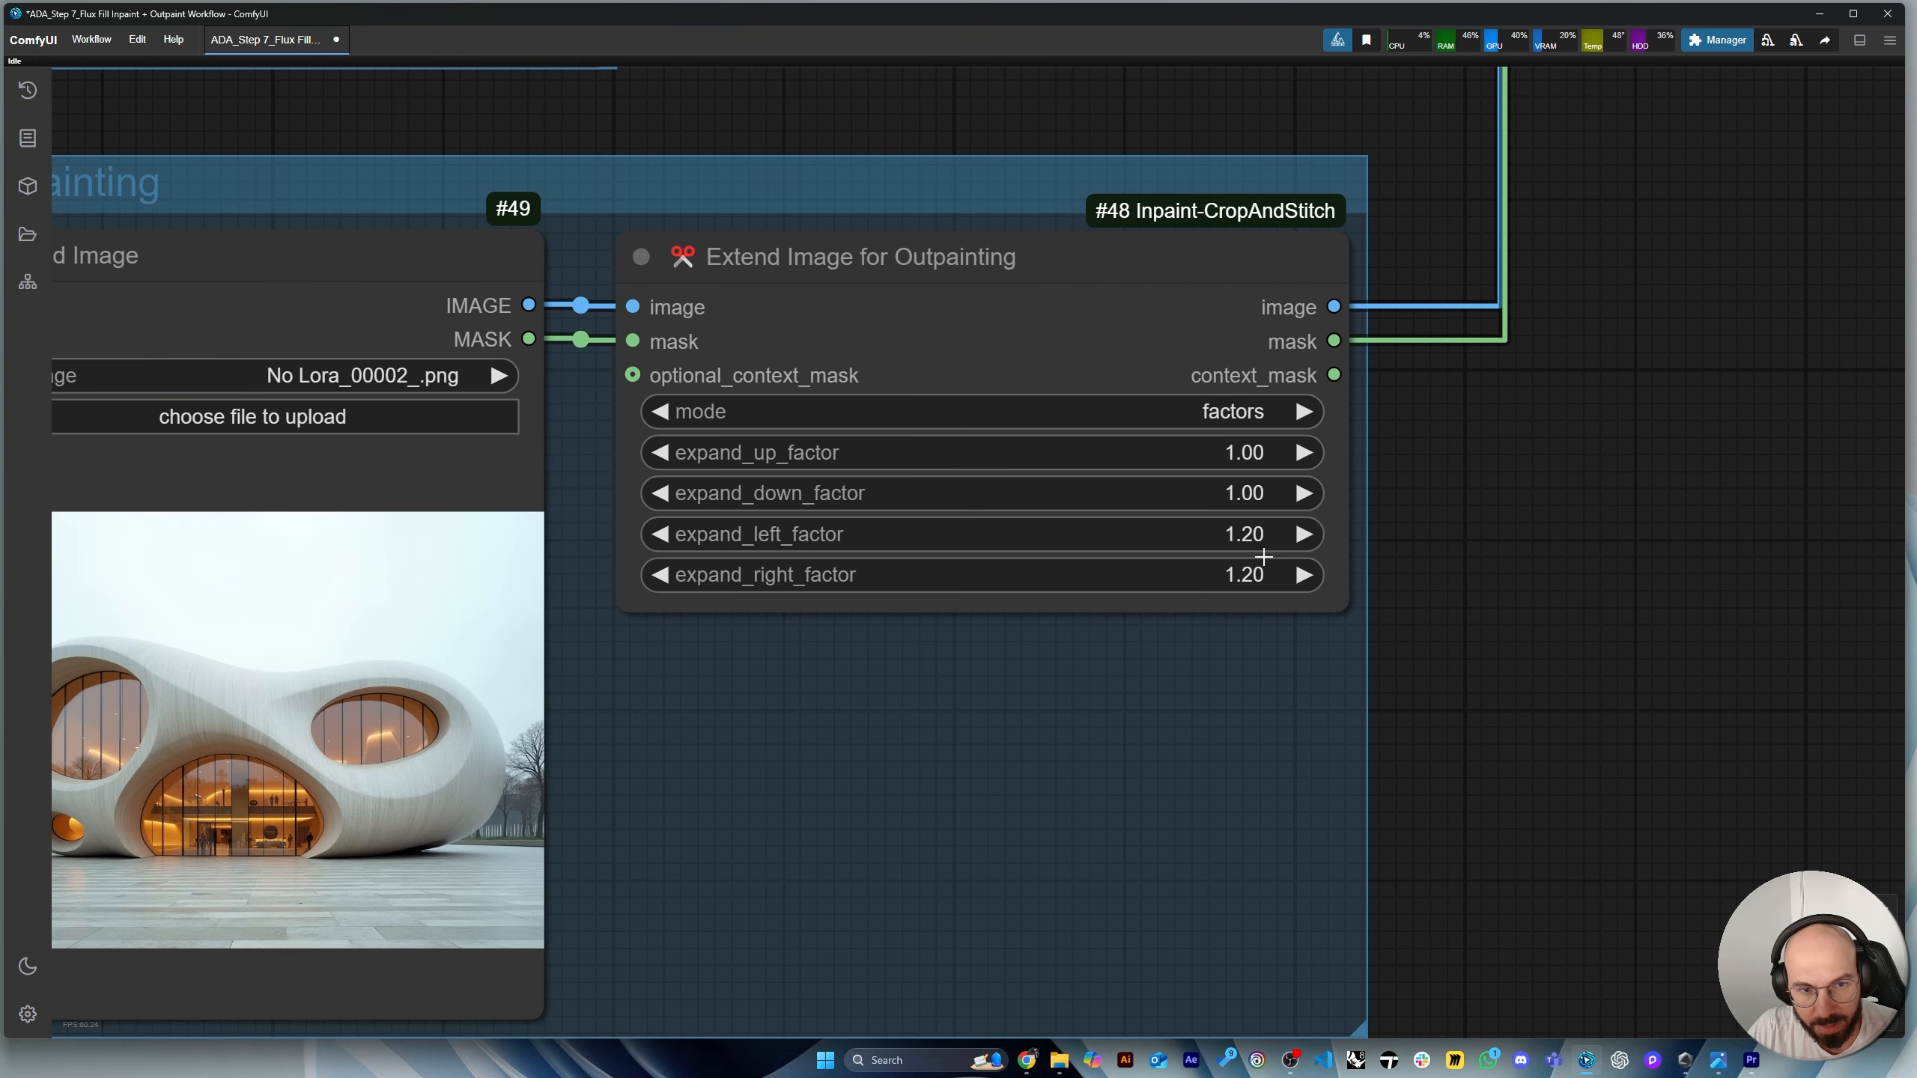
{"action": "scroll", "coordinate": [718, 656], "scroll_direction": "down", "scroll_amount": 12}
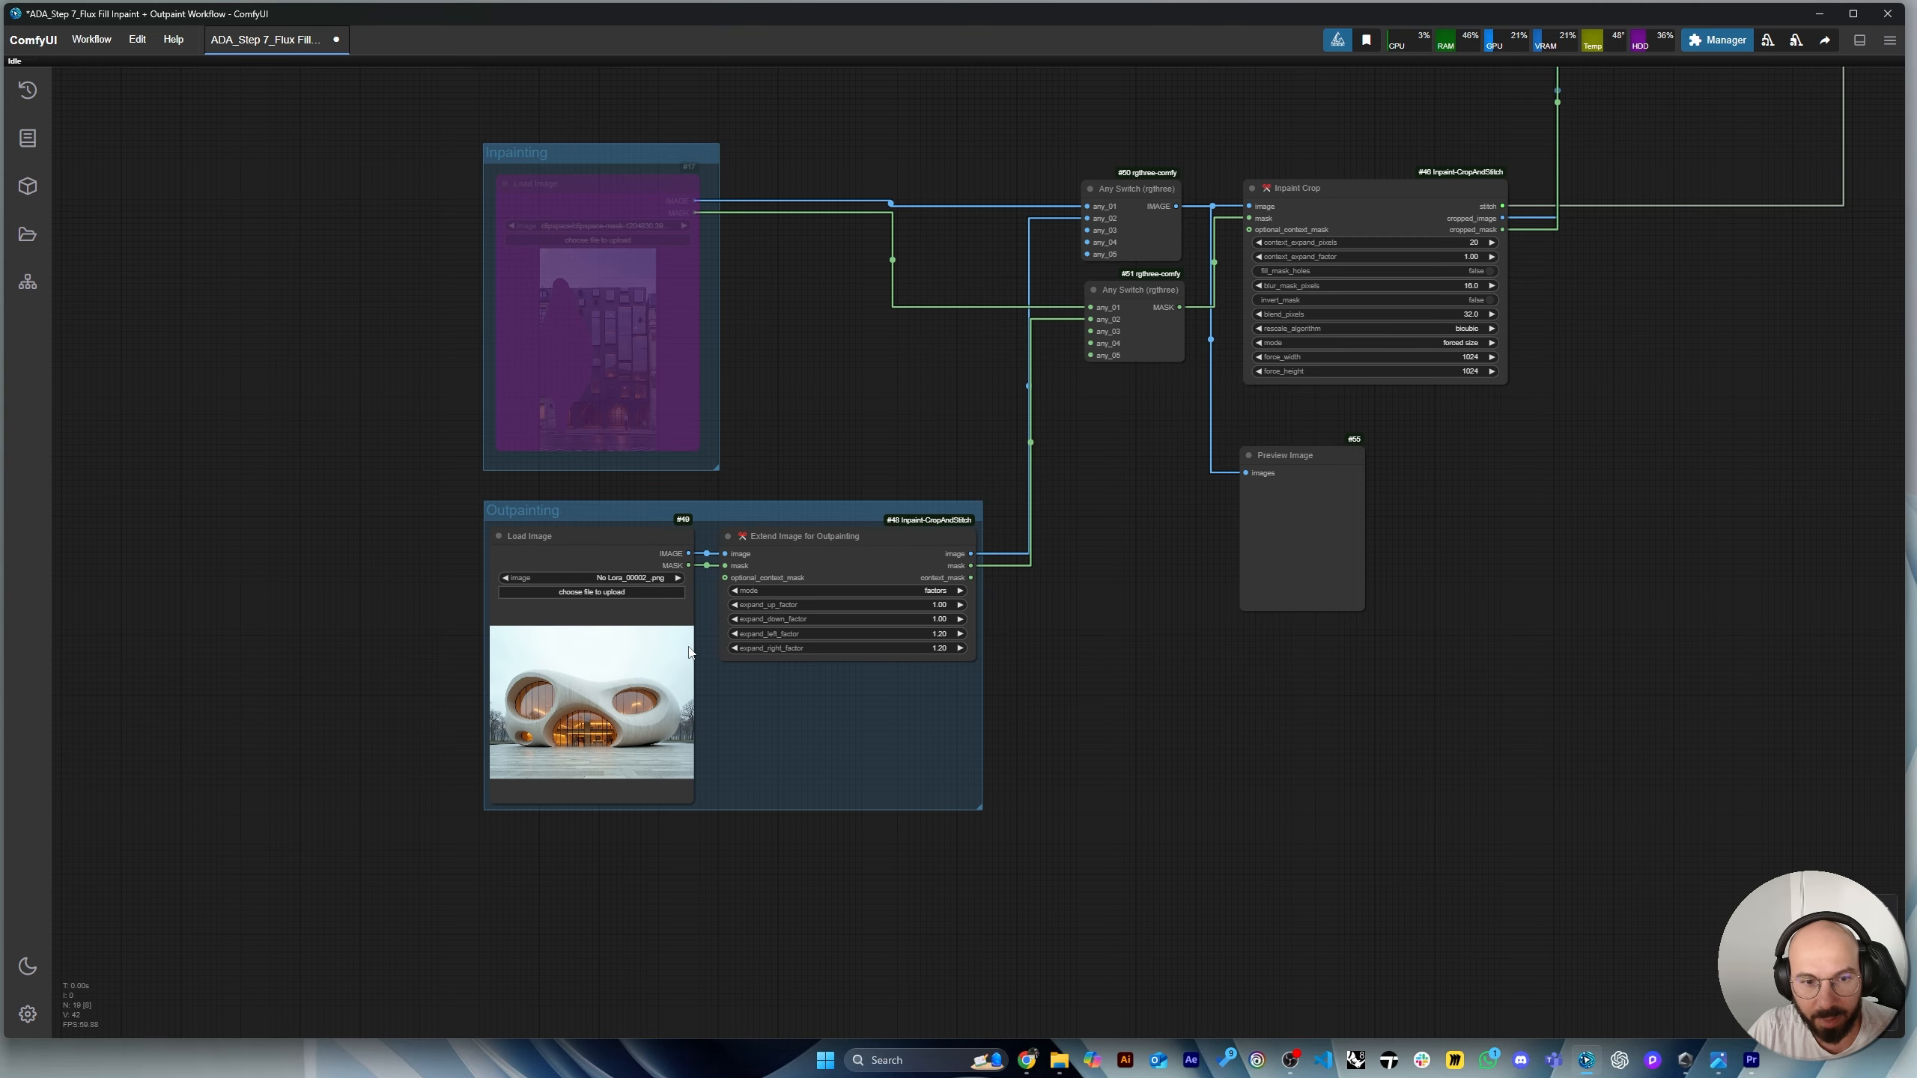
{"action": "scroll", "coordinate": [576, 624], "scroll_direction": "up", "scroll_amount": 4}
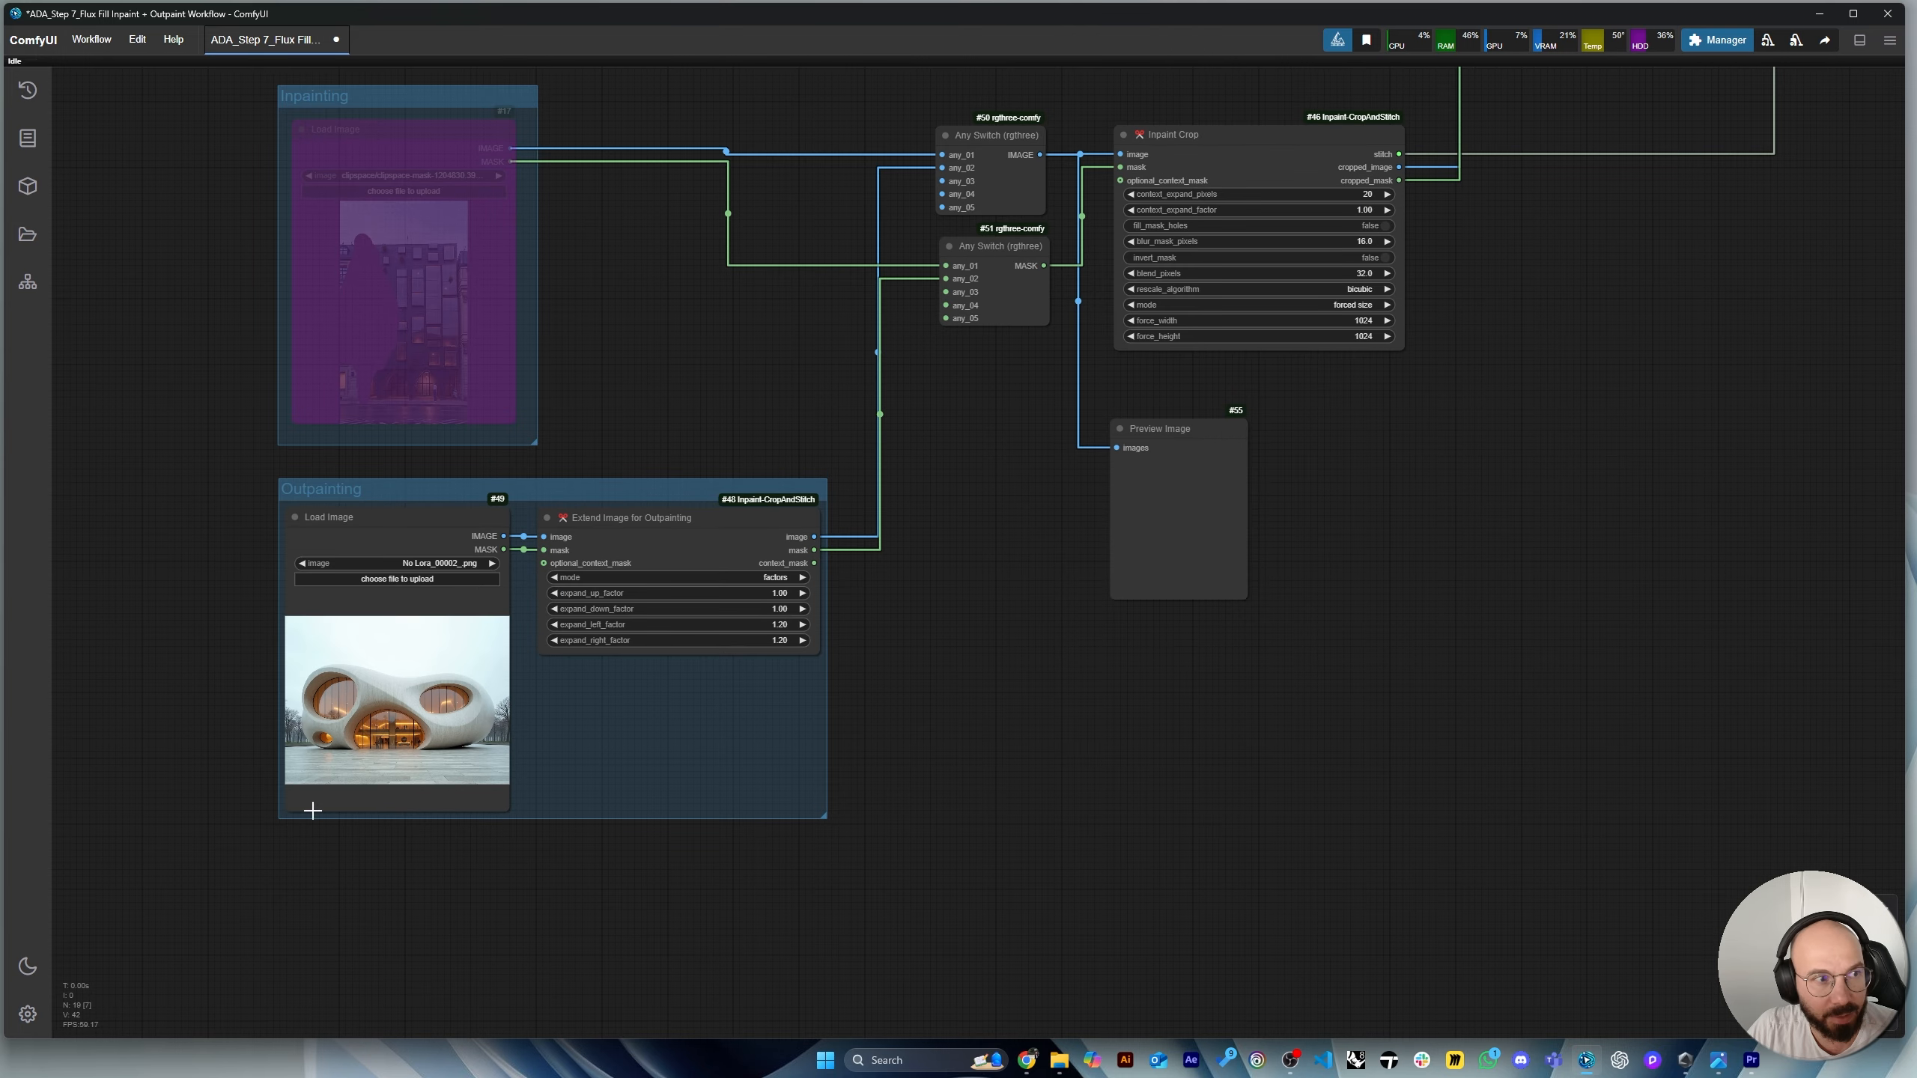
Queue only the Save Image output node to generate the outpainted building image.
{"action": "scroll", "coordinate": [668, 882], "scroll_direction": "down", "scroll_amount": 6}
{"action": "scroll", "coordinate": [1615, 455], "scroll_direction": "up", "scroll_amount": 2}
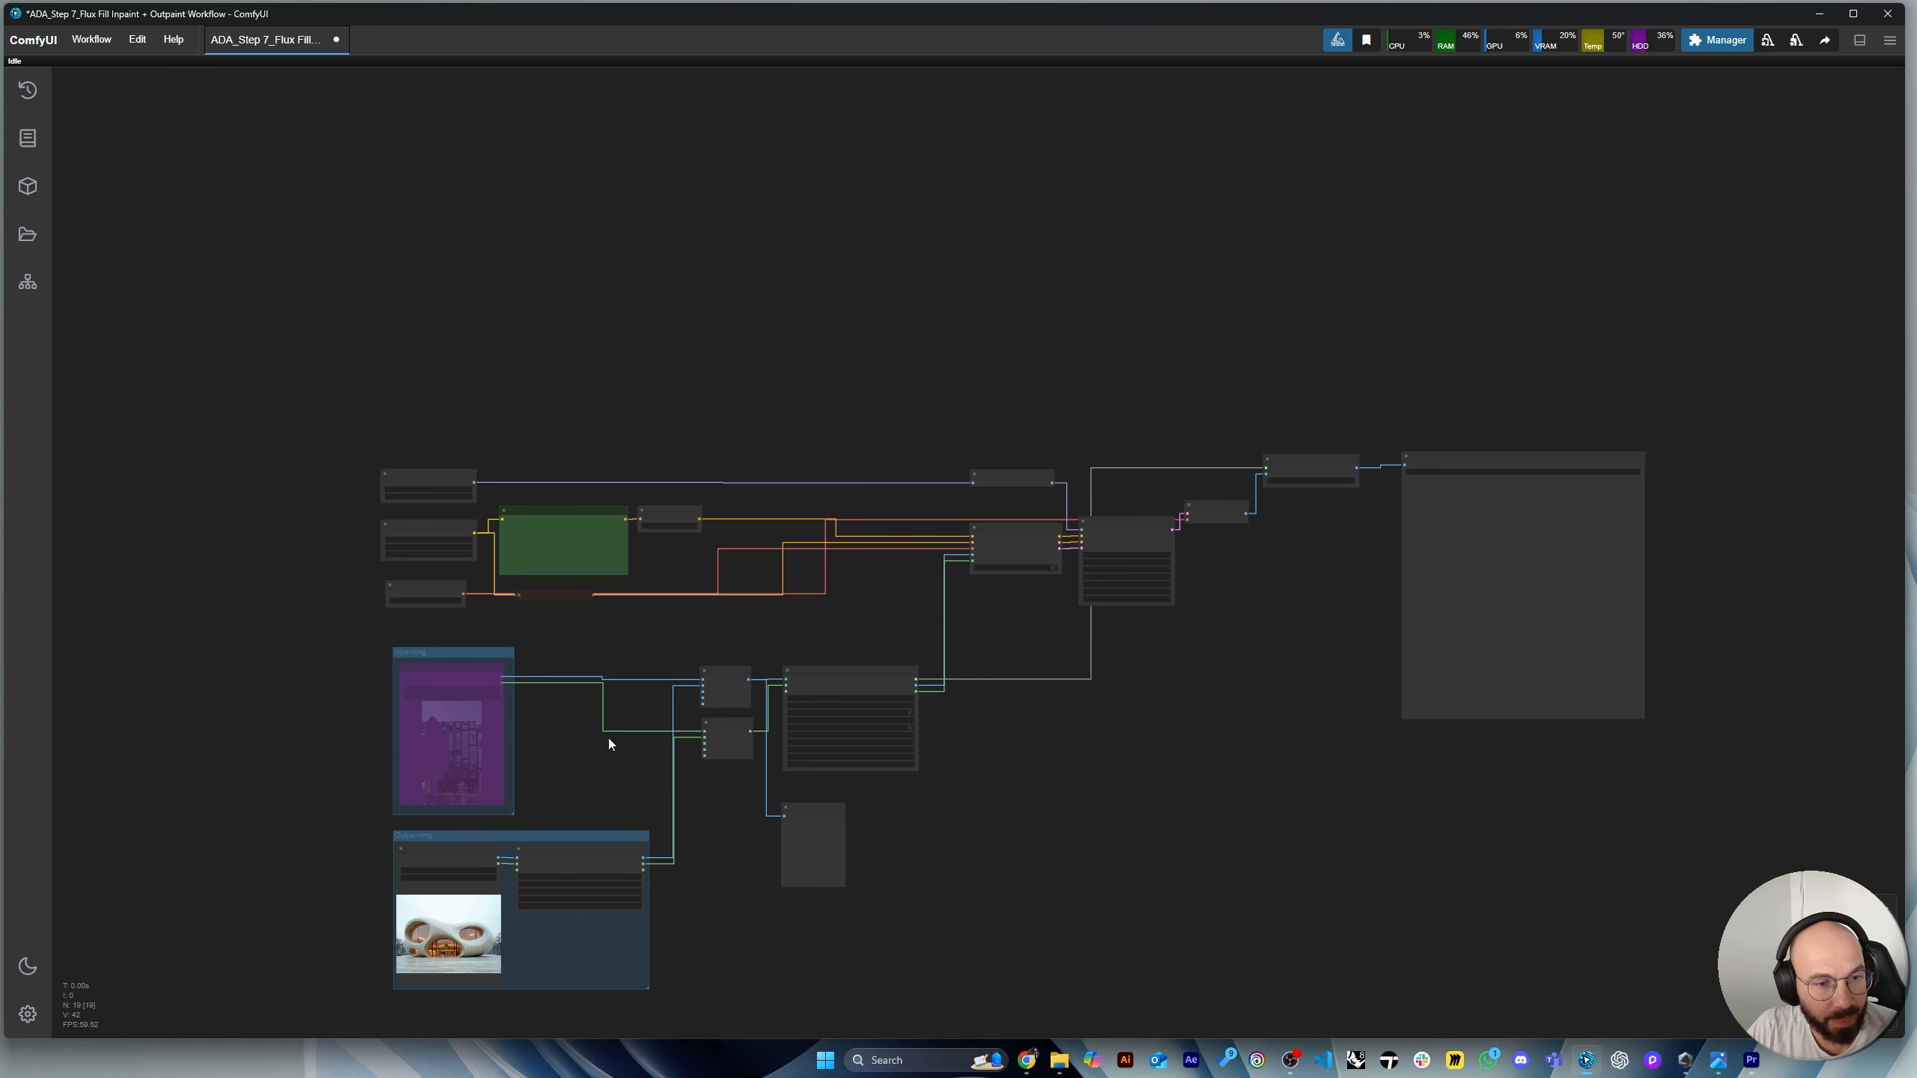
{"action": "scroll", "coordinate": [1467, 483], "scroll_direction": "up", "scroll_amount": 3}
{"action": "left_click", "coordinate": [1527, 429]}
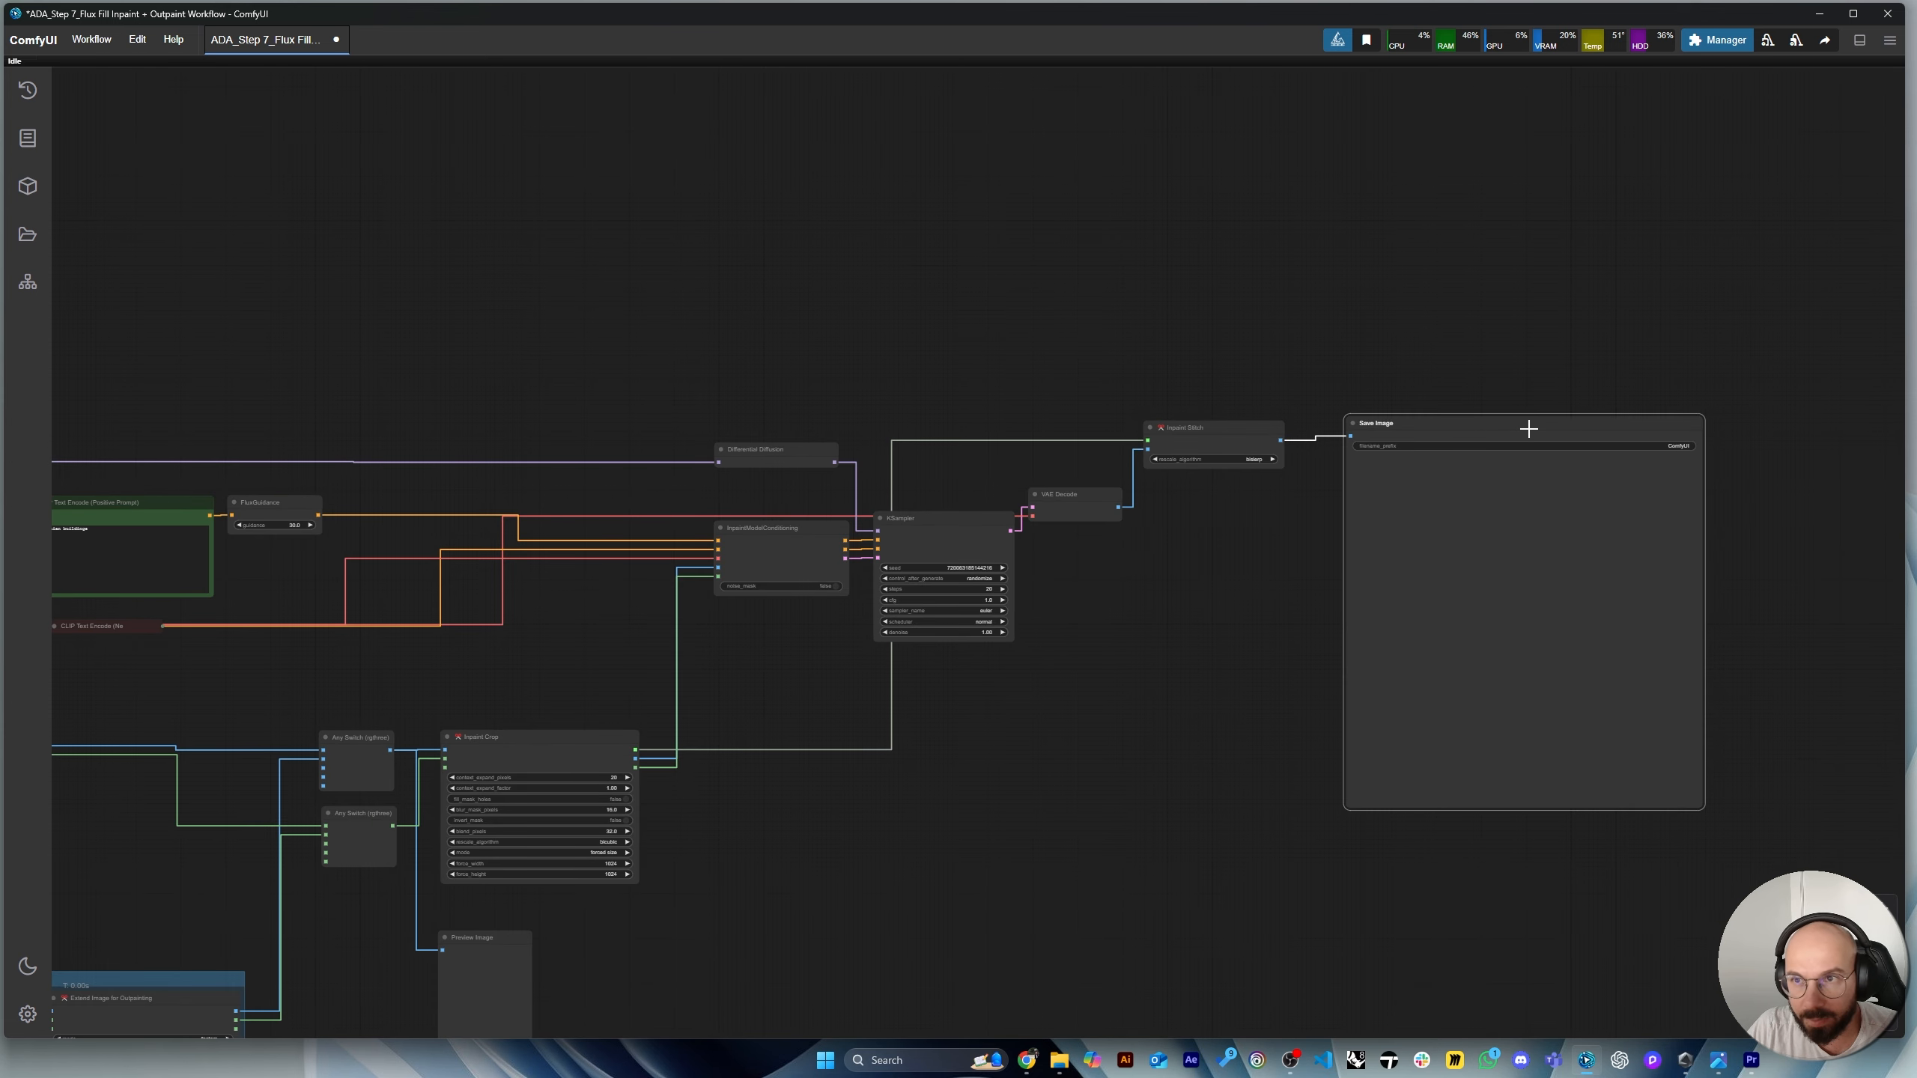
{"action": "right_click", "coordinate": [1525, 432]}
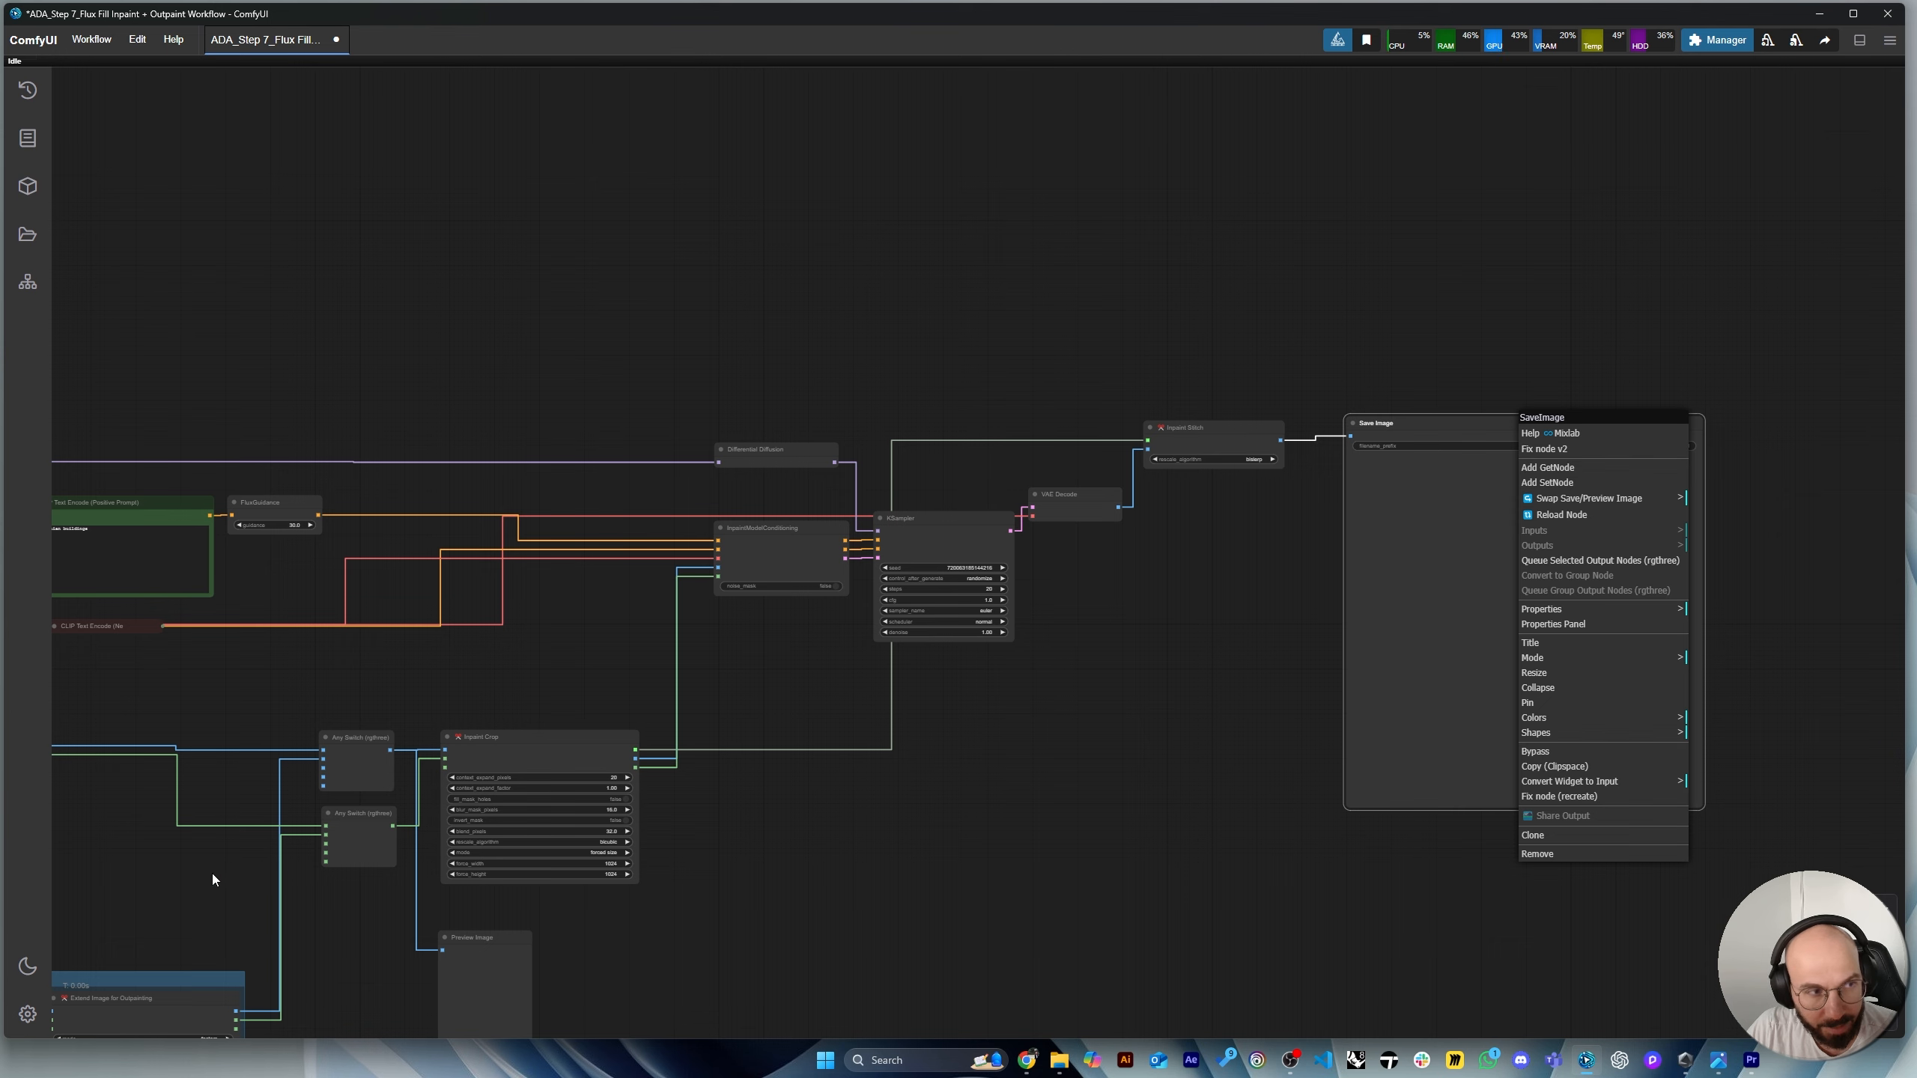
{"action": "left_click", "coordinate": [1577, 567]}
Examine the outpainted building in the Save Image node and compare its extended sides with the source image in the Outpainting group.
{"action": "scroll", "coordinate": [1732, 411], "scroll_direction": "down", "scroll_amount": 5}
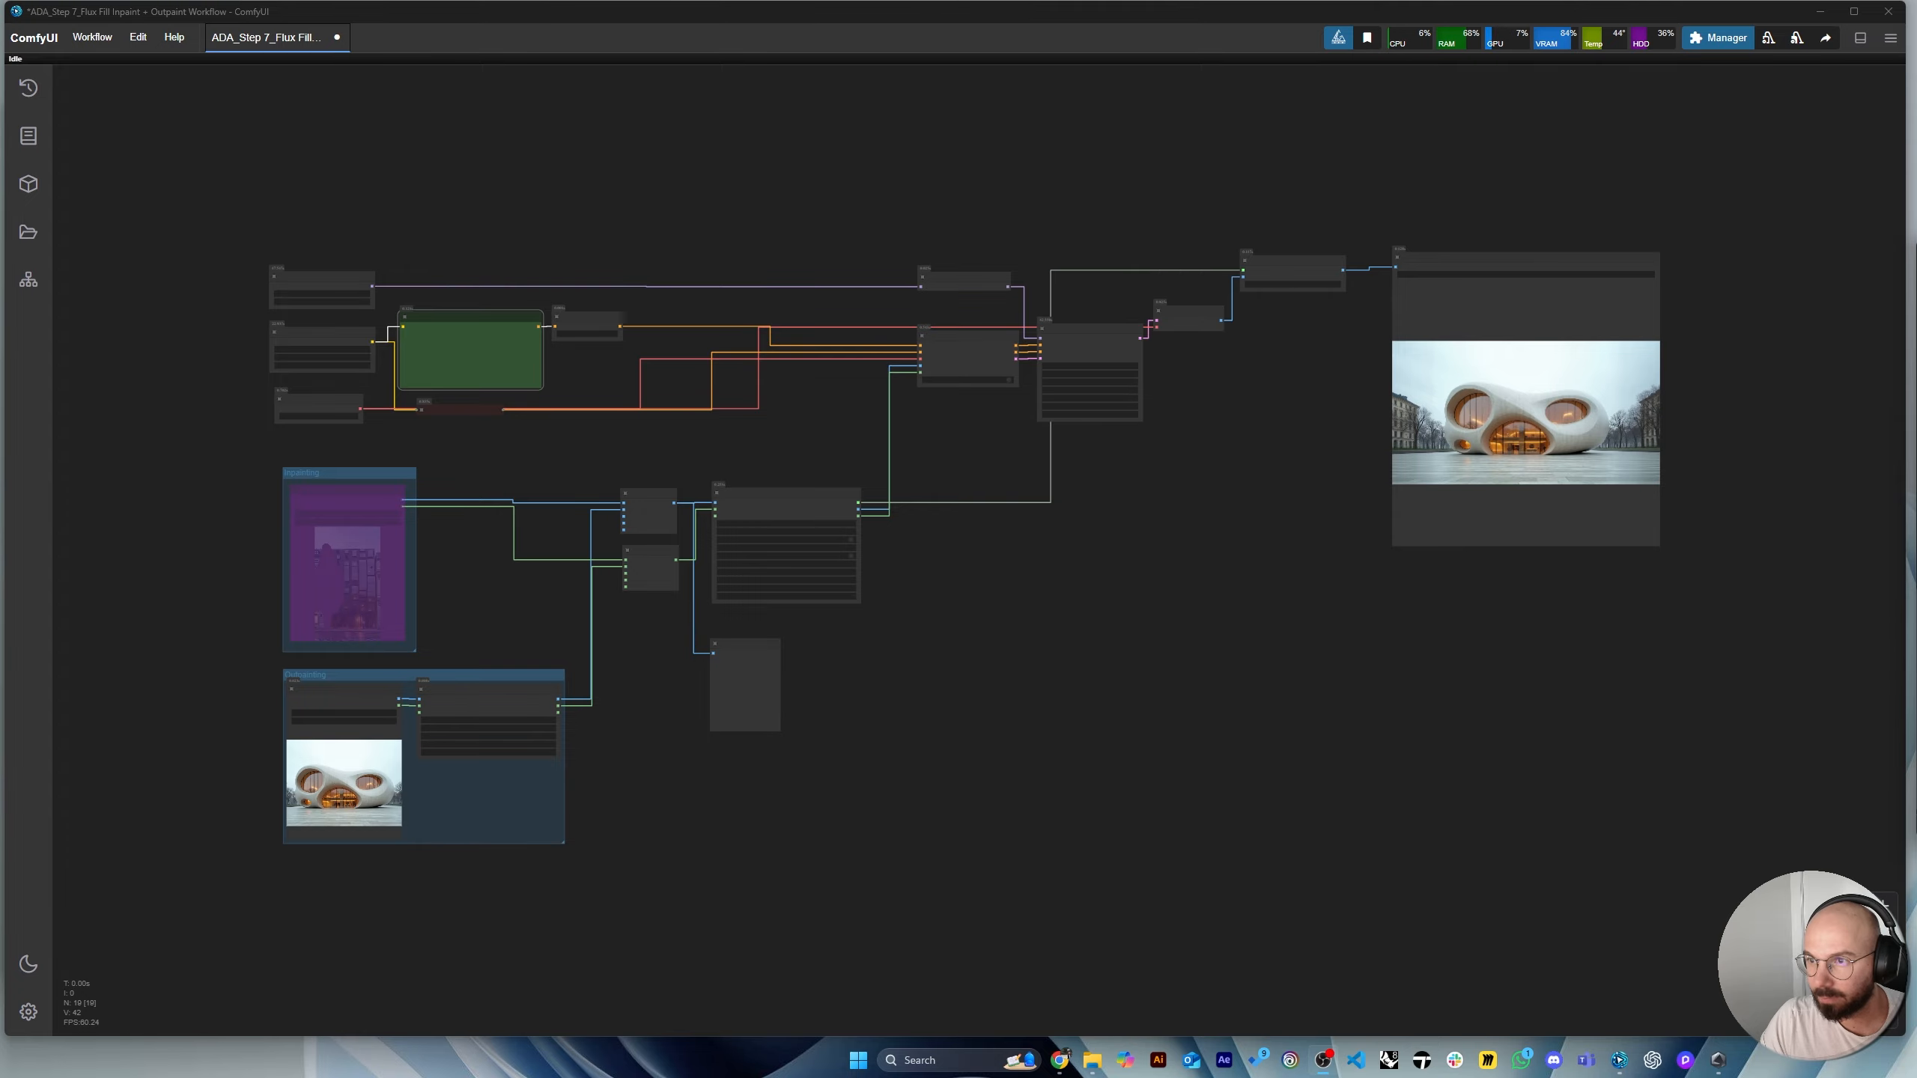
{"action": "scroll", "coordinate": [1606, 349], "scroll_direction": "down", "scroll_amount": 2}
{"action": "scroll", "coordinate": [1496, 479], "scroll_direction": "up", "scroll_amount": 6}
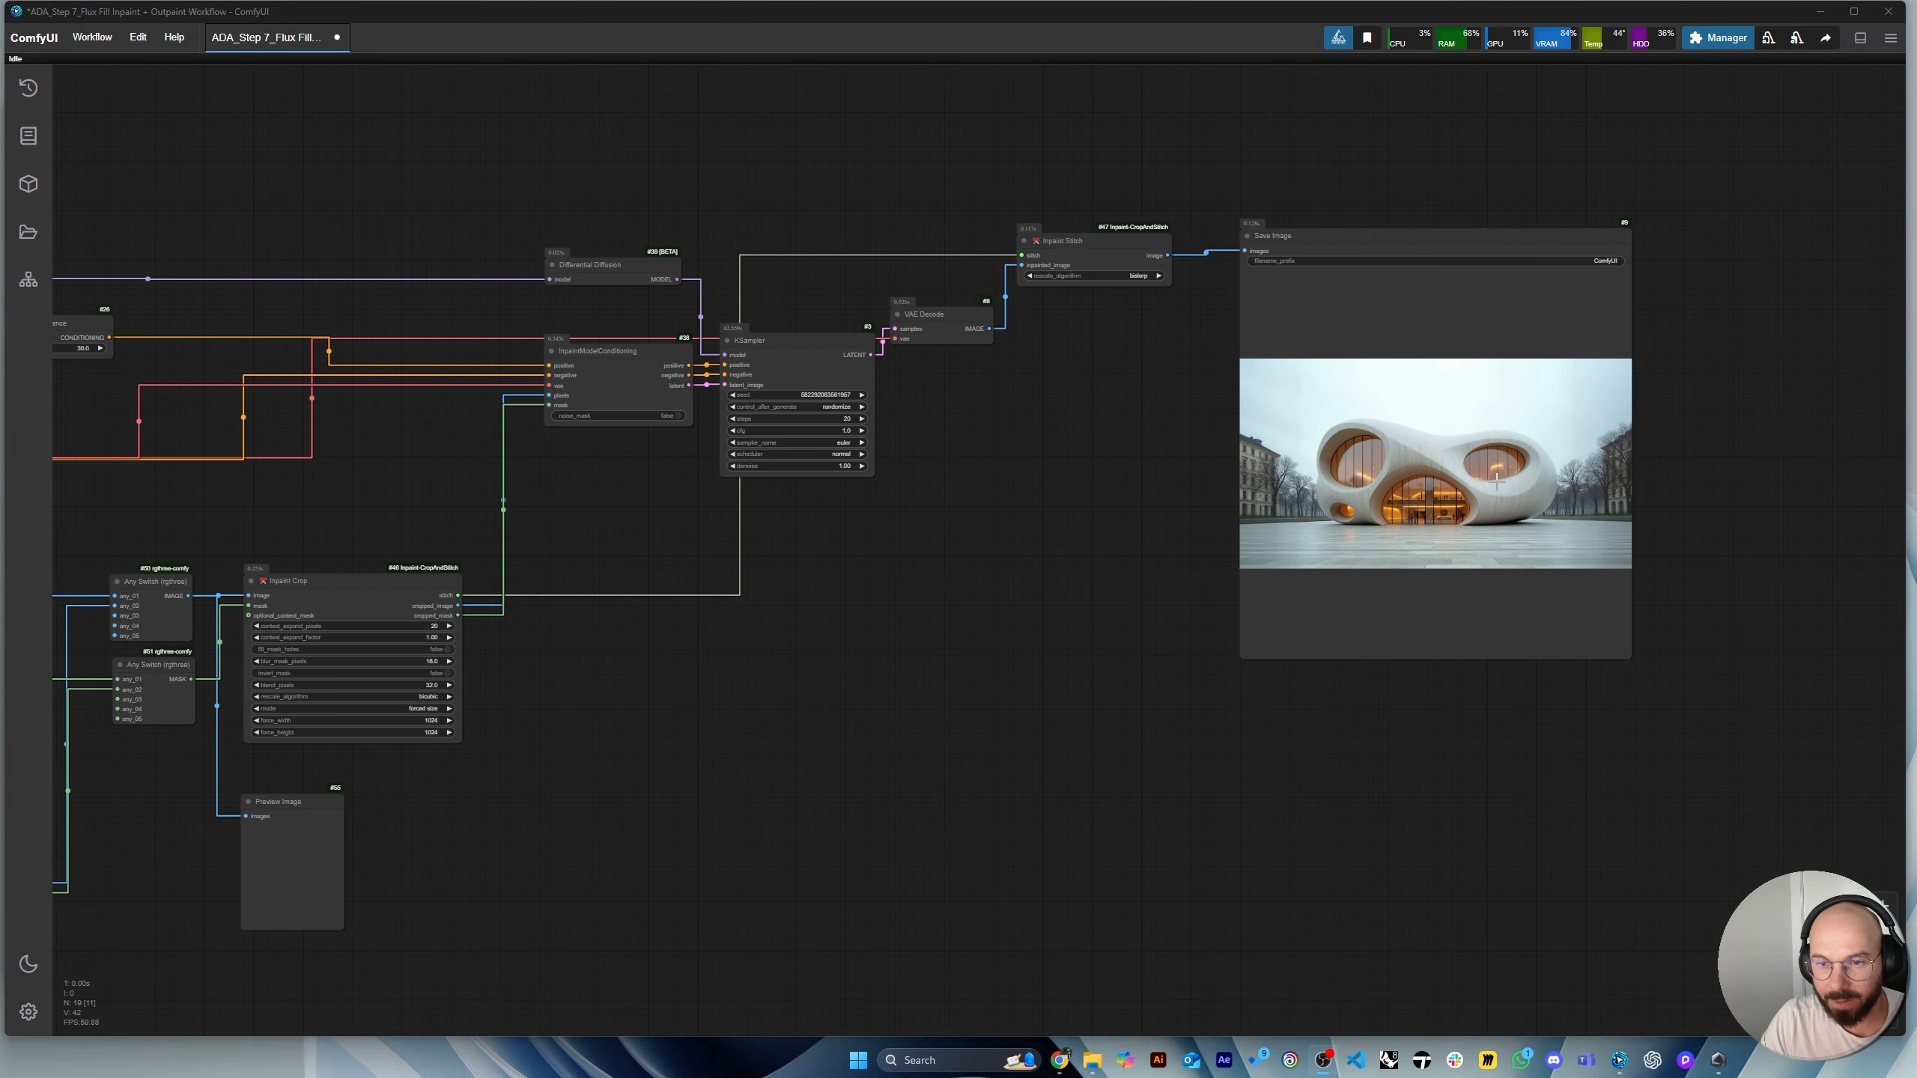
{"action": "scroll", "coordinate": [1497, 479], "scroll_direction": "up", "scroll_amount": 6}
{"action": "scroll", "coordinate": [1632, 454], "scroll_direction": "down", "scroll_amount": 5}
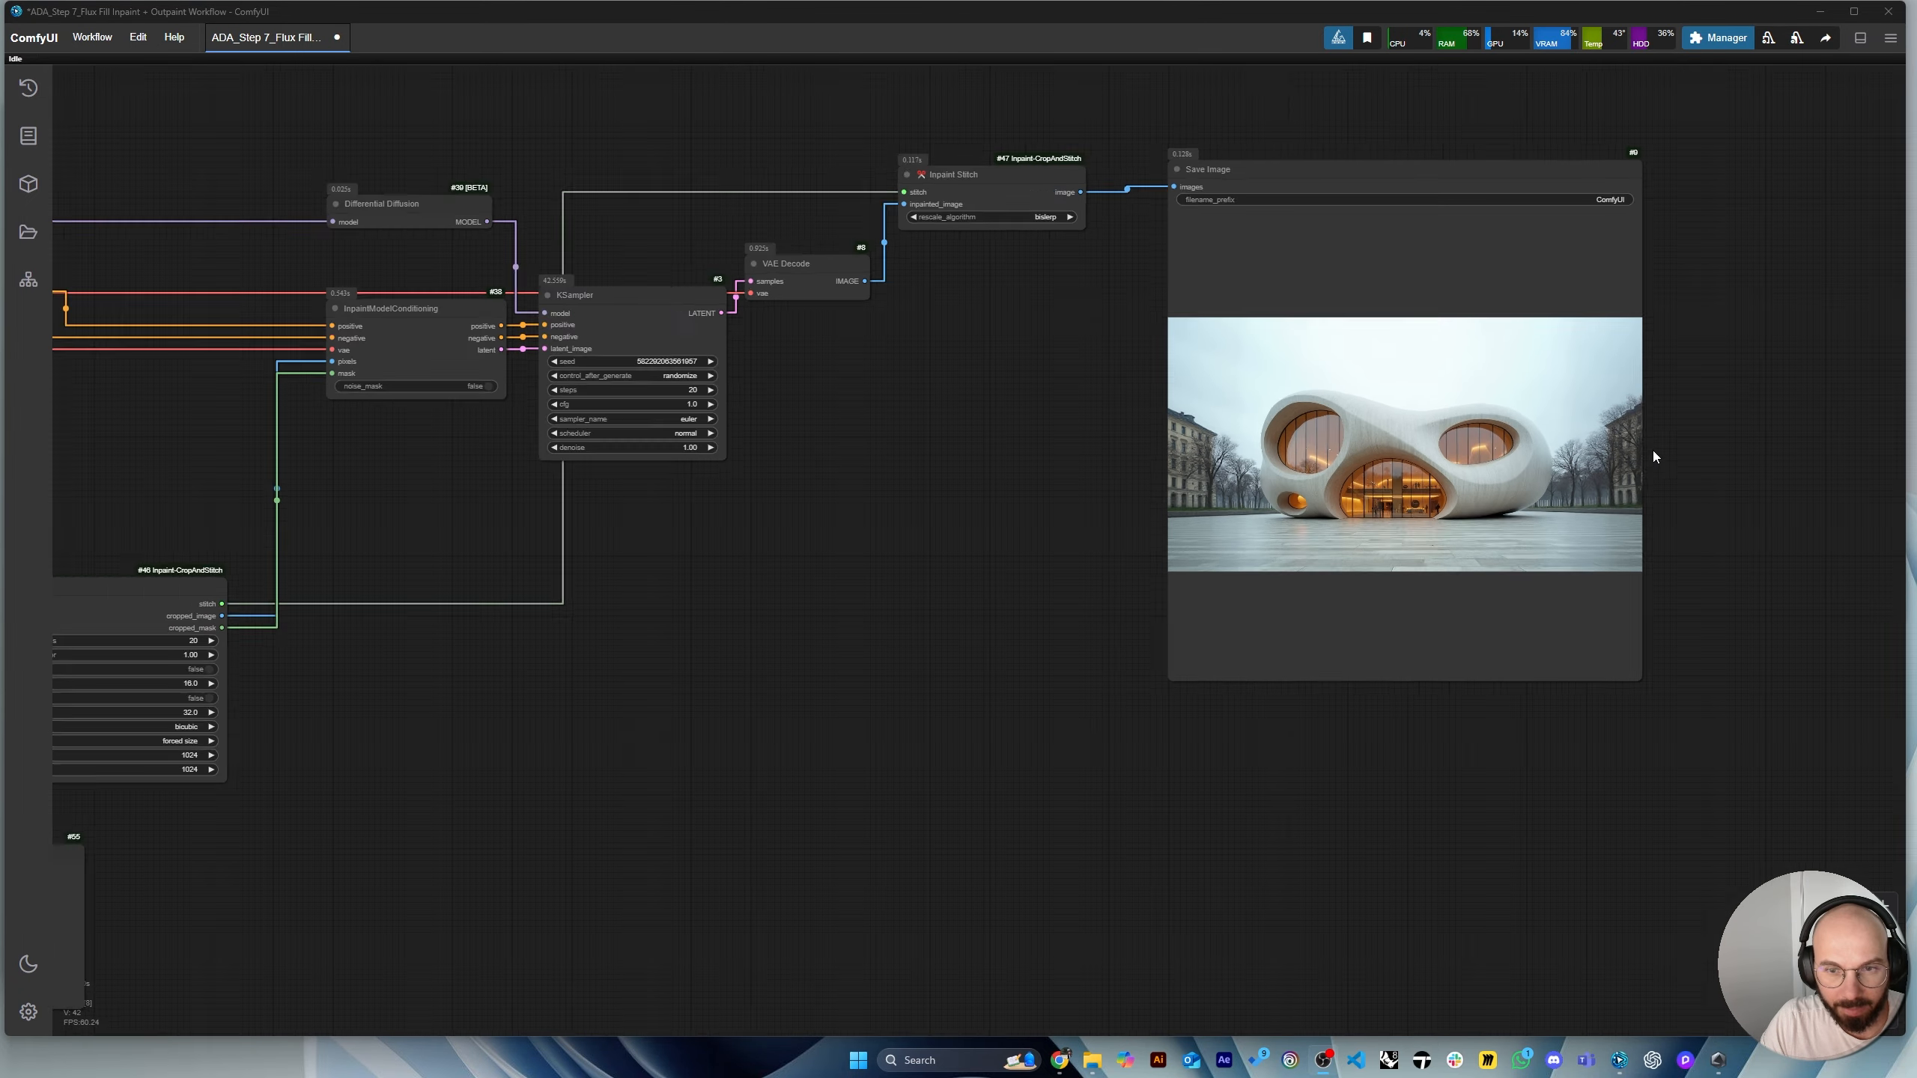
{"action": "scroll", "coordinate": [388, 842], "scroll_direction": "up", "scroll_amount": 6}
{"action": "scroll", "coordinate": [235, 738], "scroll_direction": "up", "scroll_amount": 3}
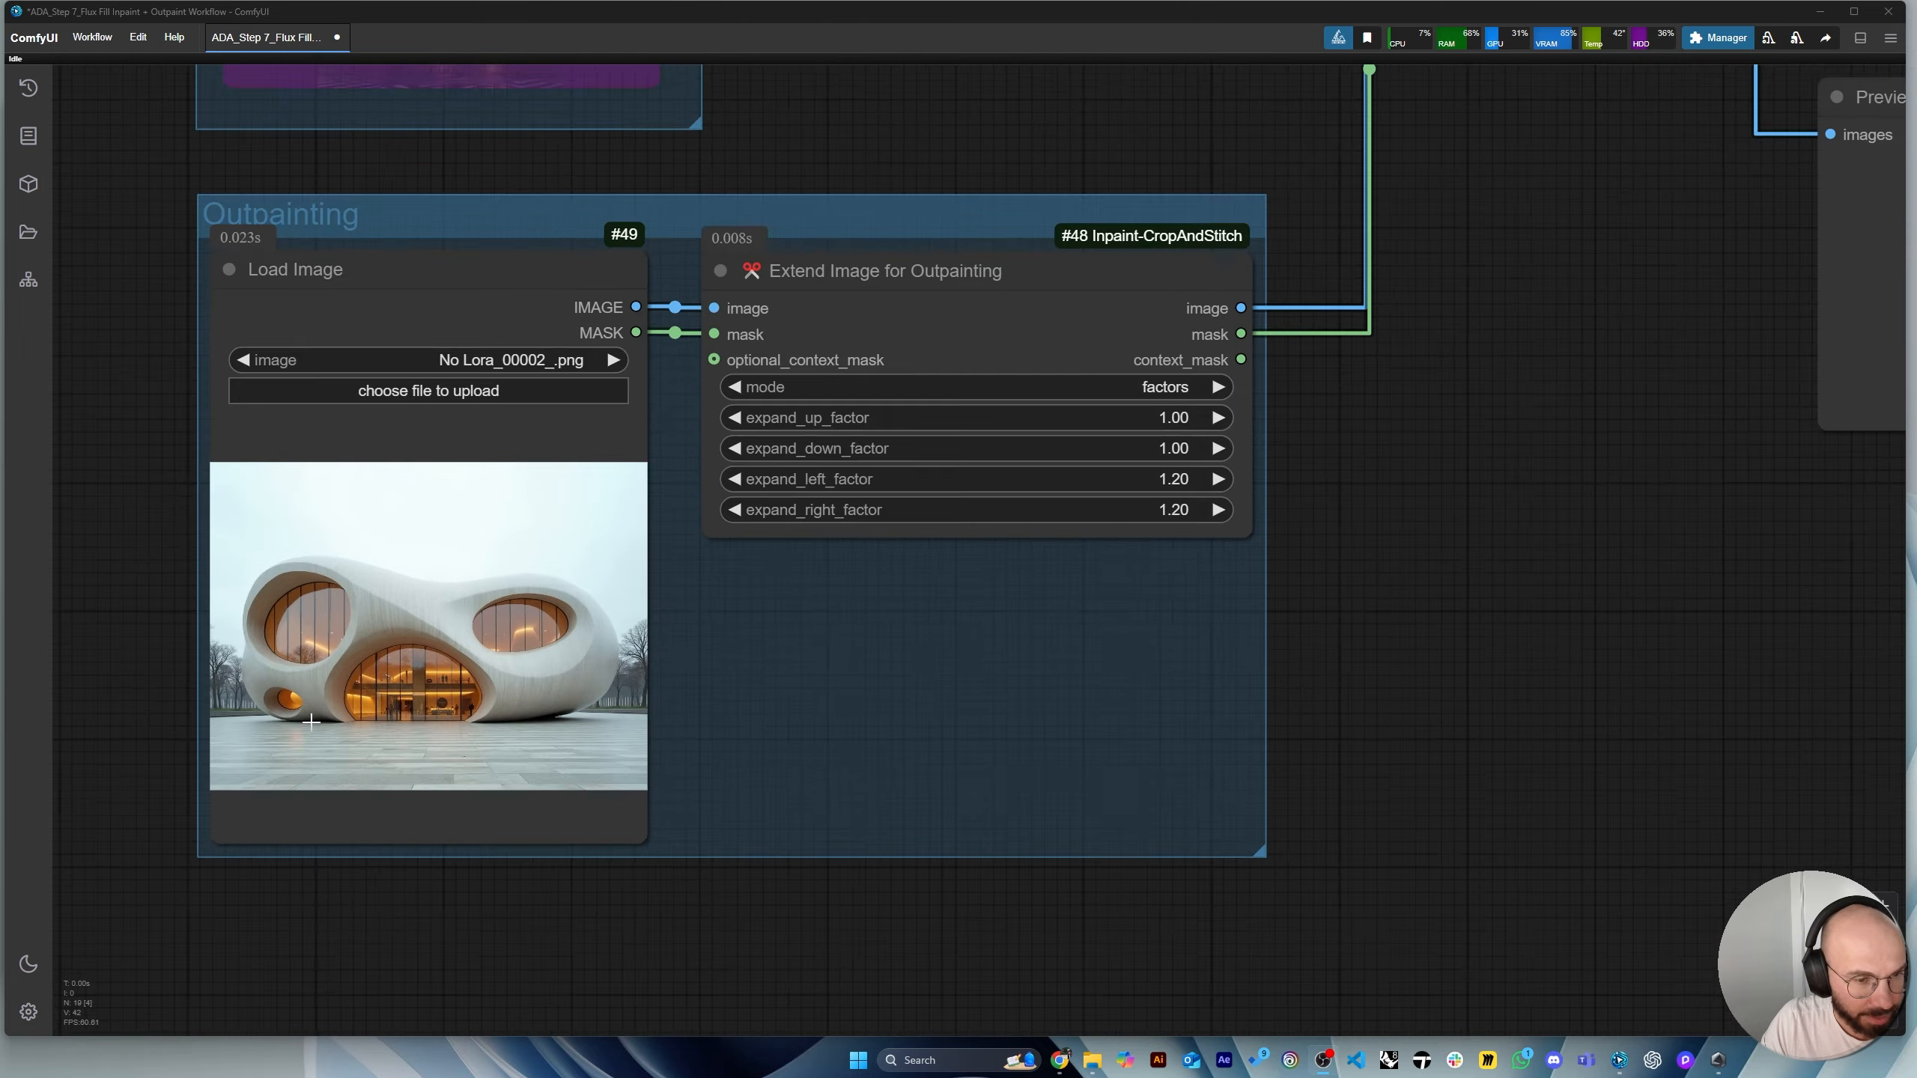
{"action": "scroll", "coordinate": [289, 813], "scroll_direction": "down", "scroll_amount": 6}
{"action": "scroll", "coordinate": [822, 655], "scroll_direction": "down", "scroll_amount": 2}
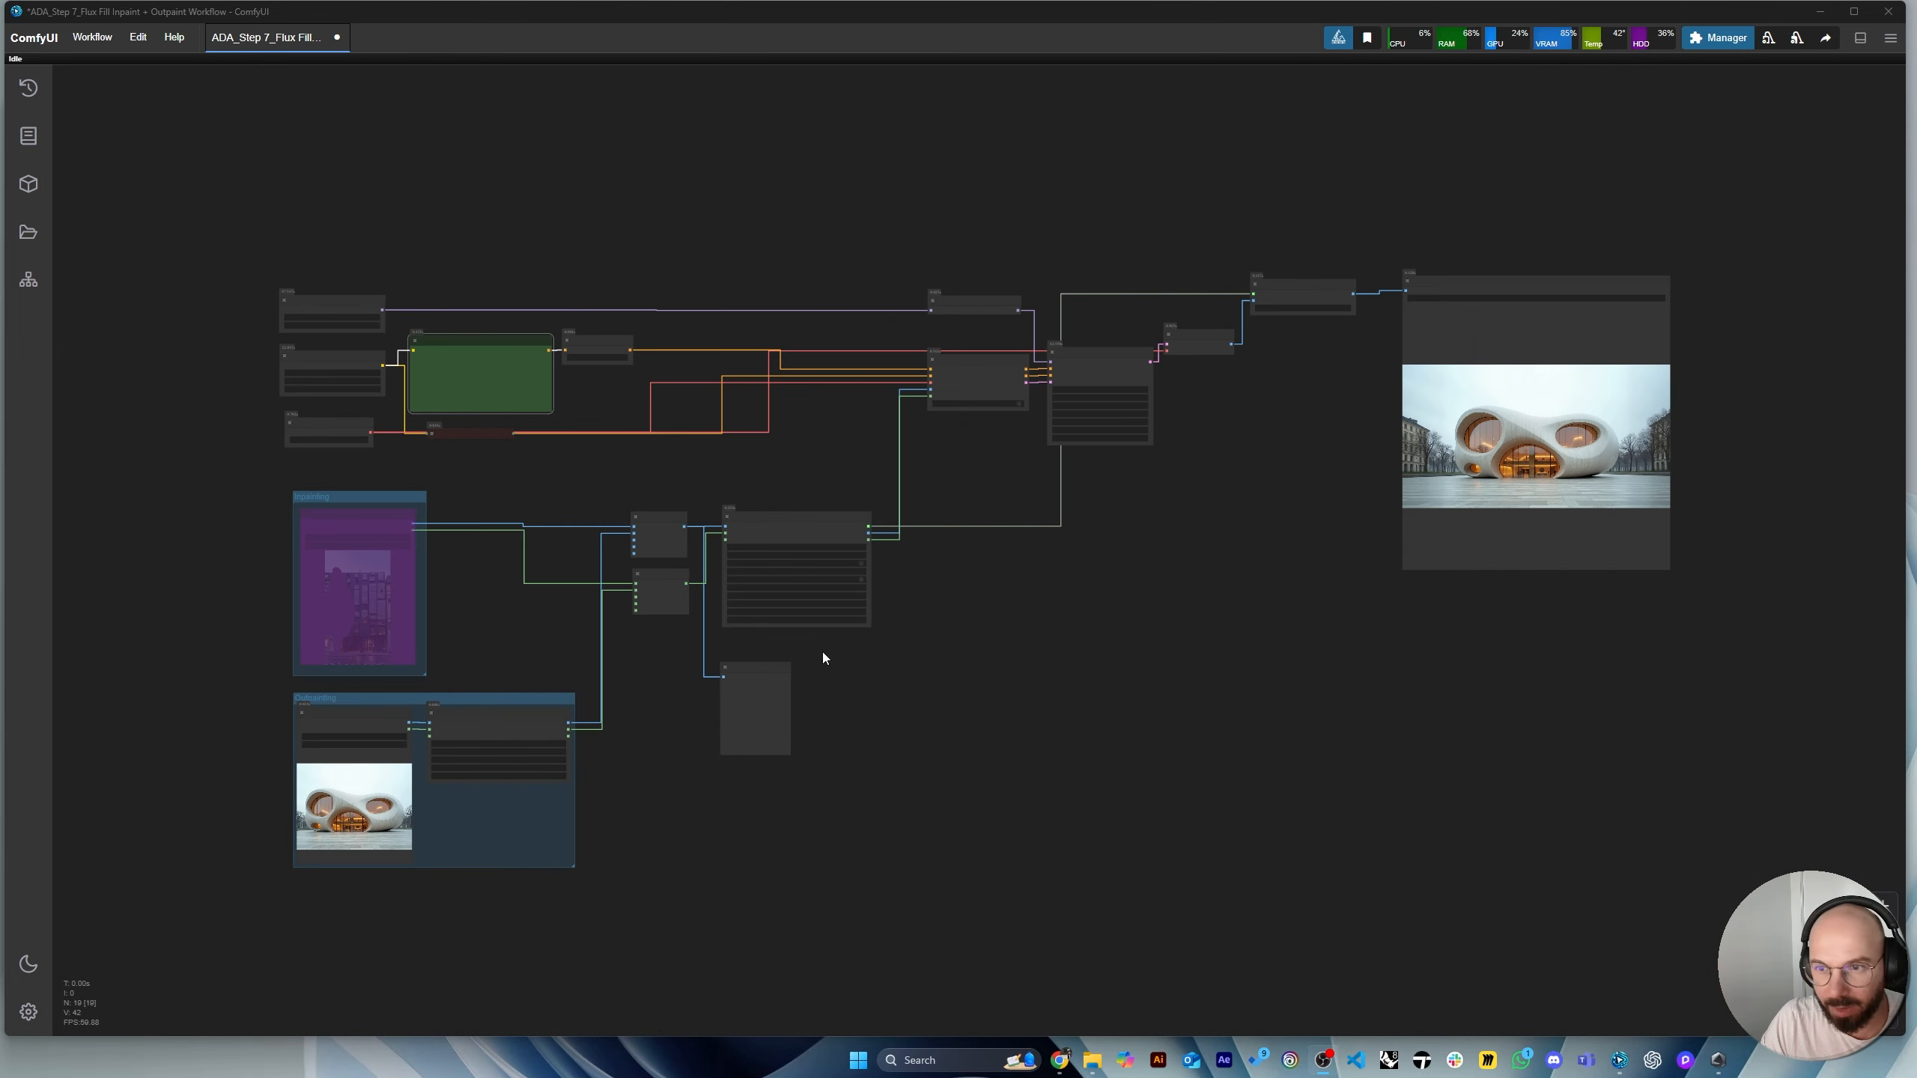
{"action": "scroll", "coordinate": [1635, 364], "scroll_direction": "up", "scroll_amount": 8}
{"action": "scroll", "coordinate": [1636, 364], "scroll_direction": "up", "scroll_amount": 4}
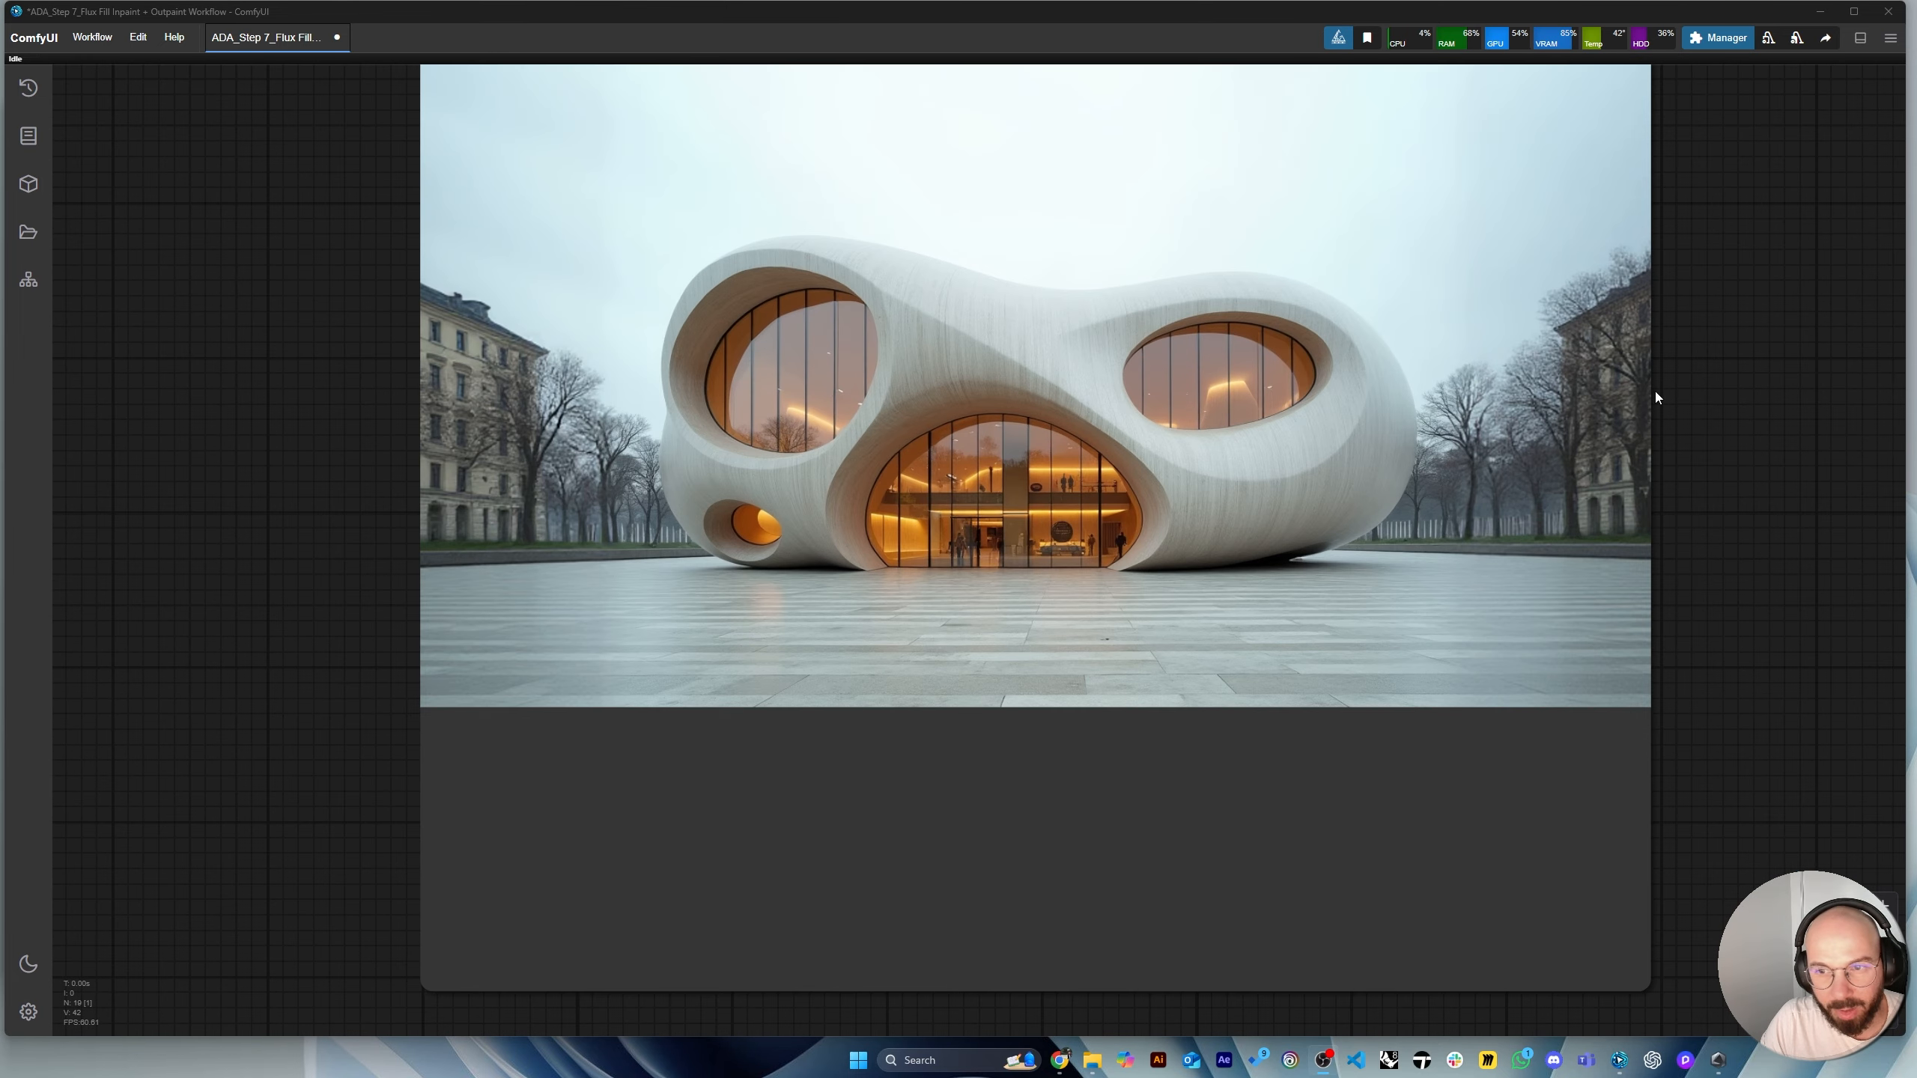
{"action": "scroll", "coordinate": [1713, 572], "scroll_direction": "down", "scroll_amount": 15}
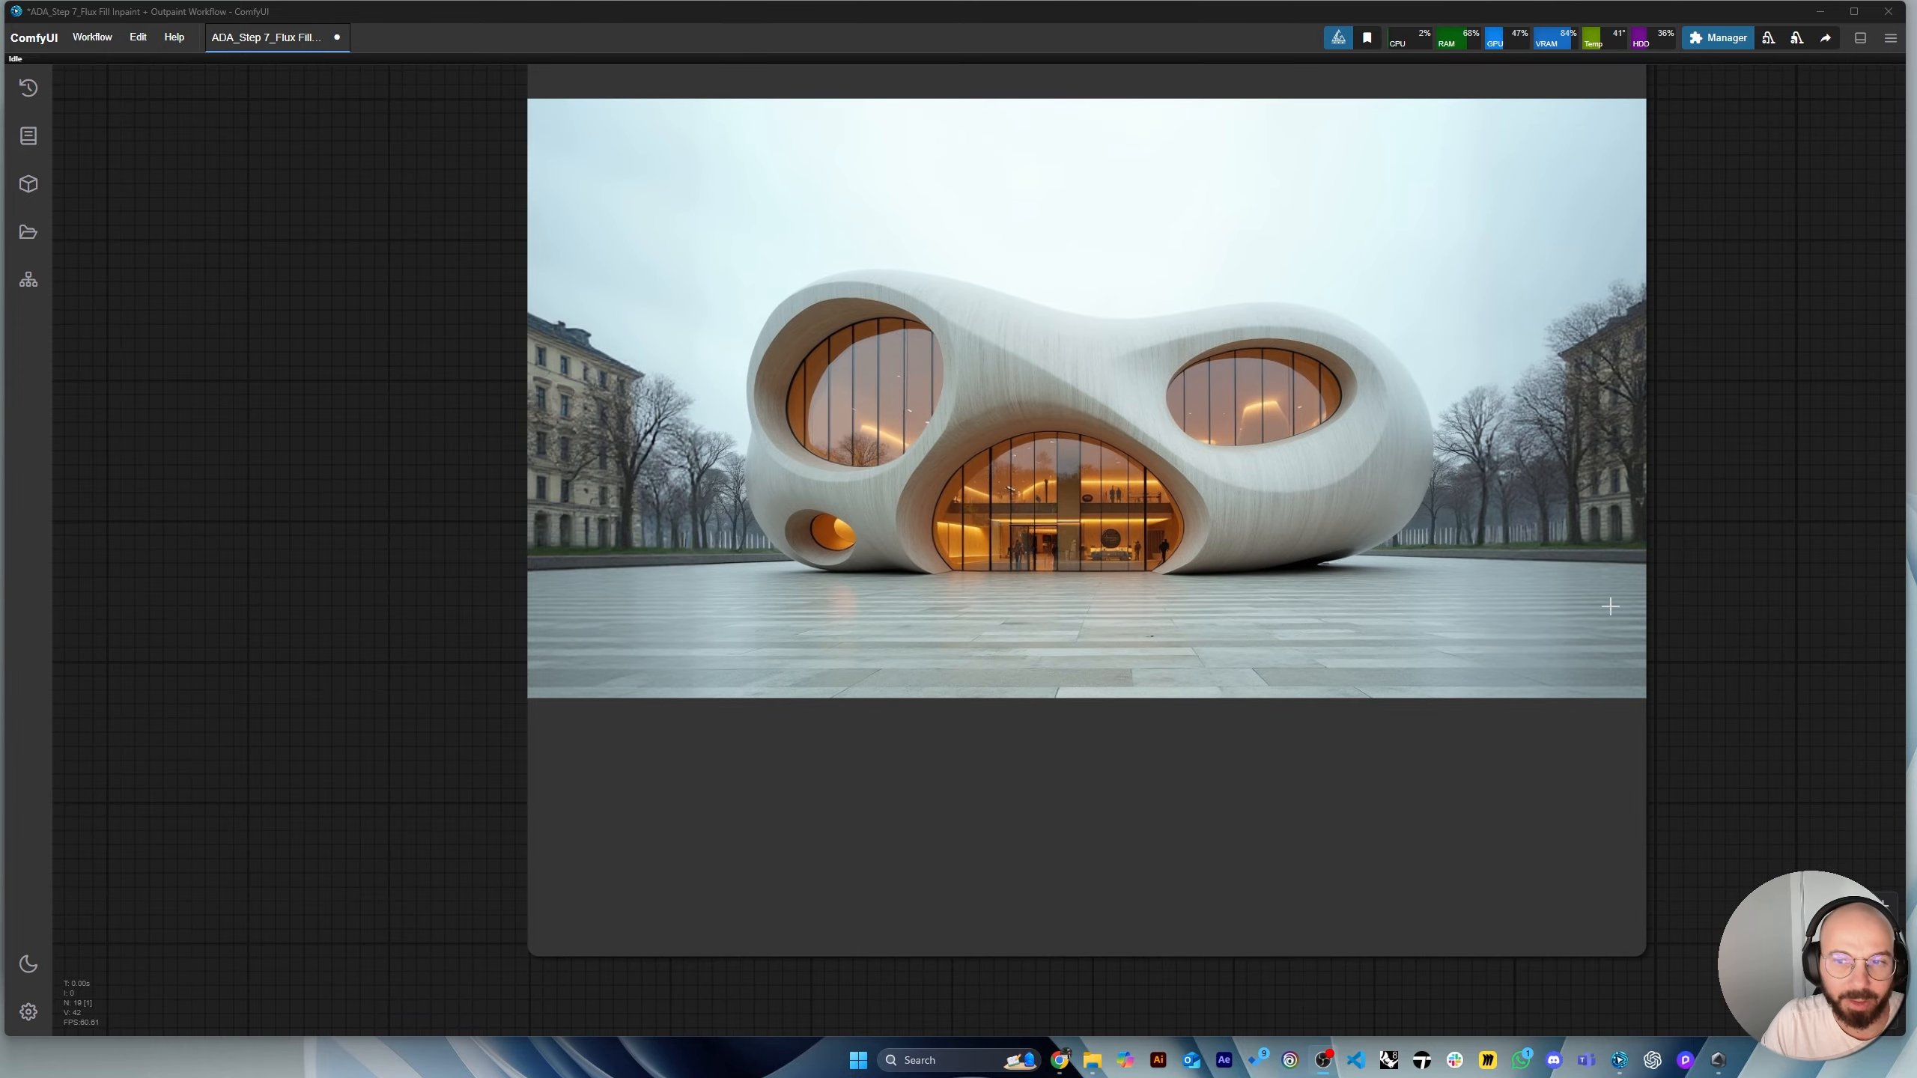
Highlight the positive prompt text "Plaza and trees in the background" and review it against the whole workflow.
{"action": "scroll", "coordinate": [498, 545], "scroll_direction": "up", "scroll_amount": 10}
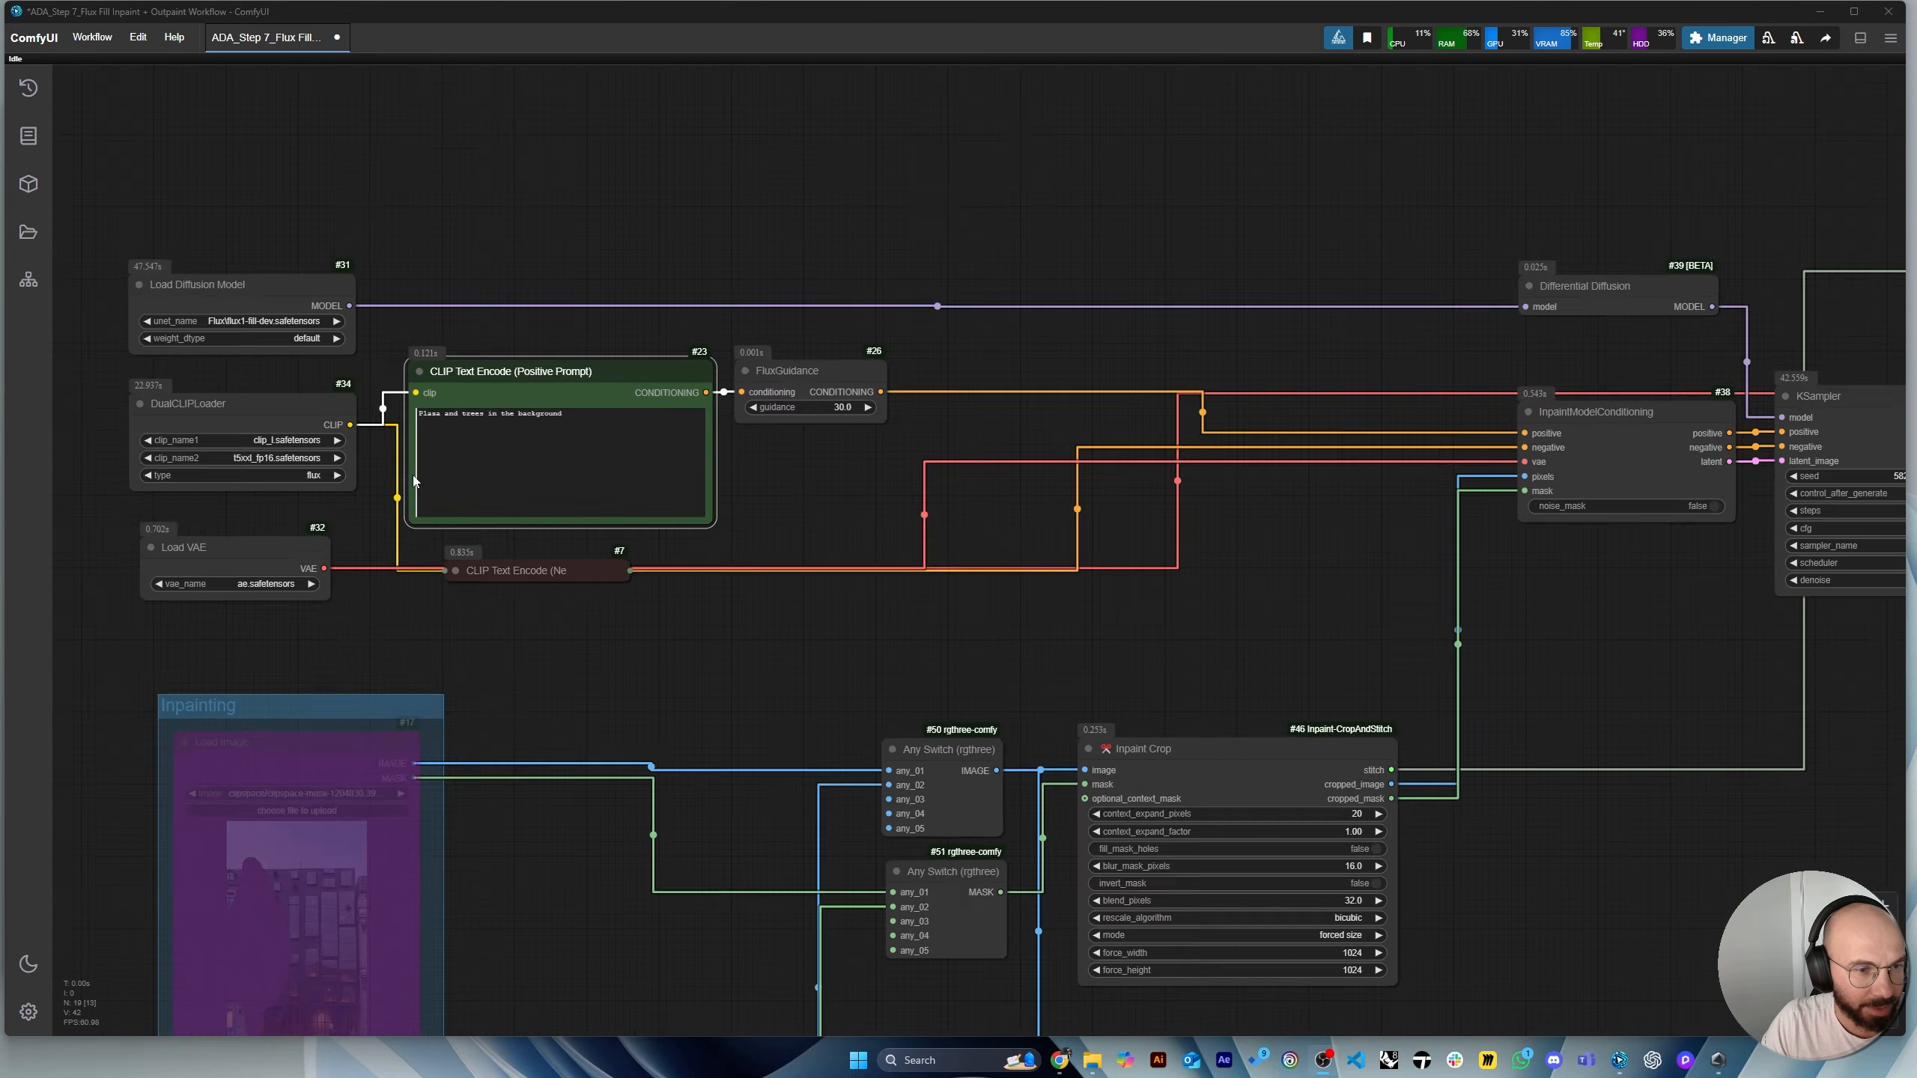
{"action": "left_click_drag", "start_coordinate": [611, 407], "coordinate": [389, 396]}
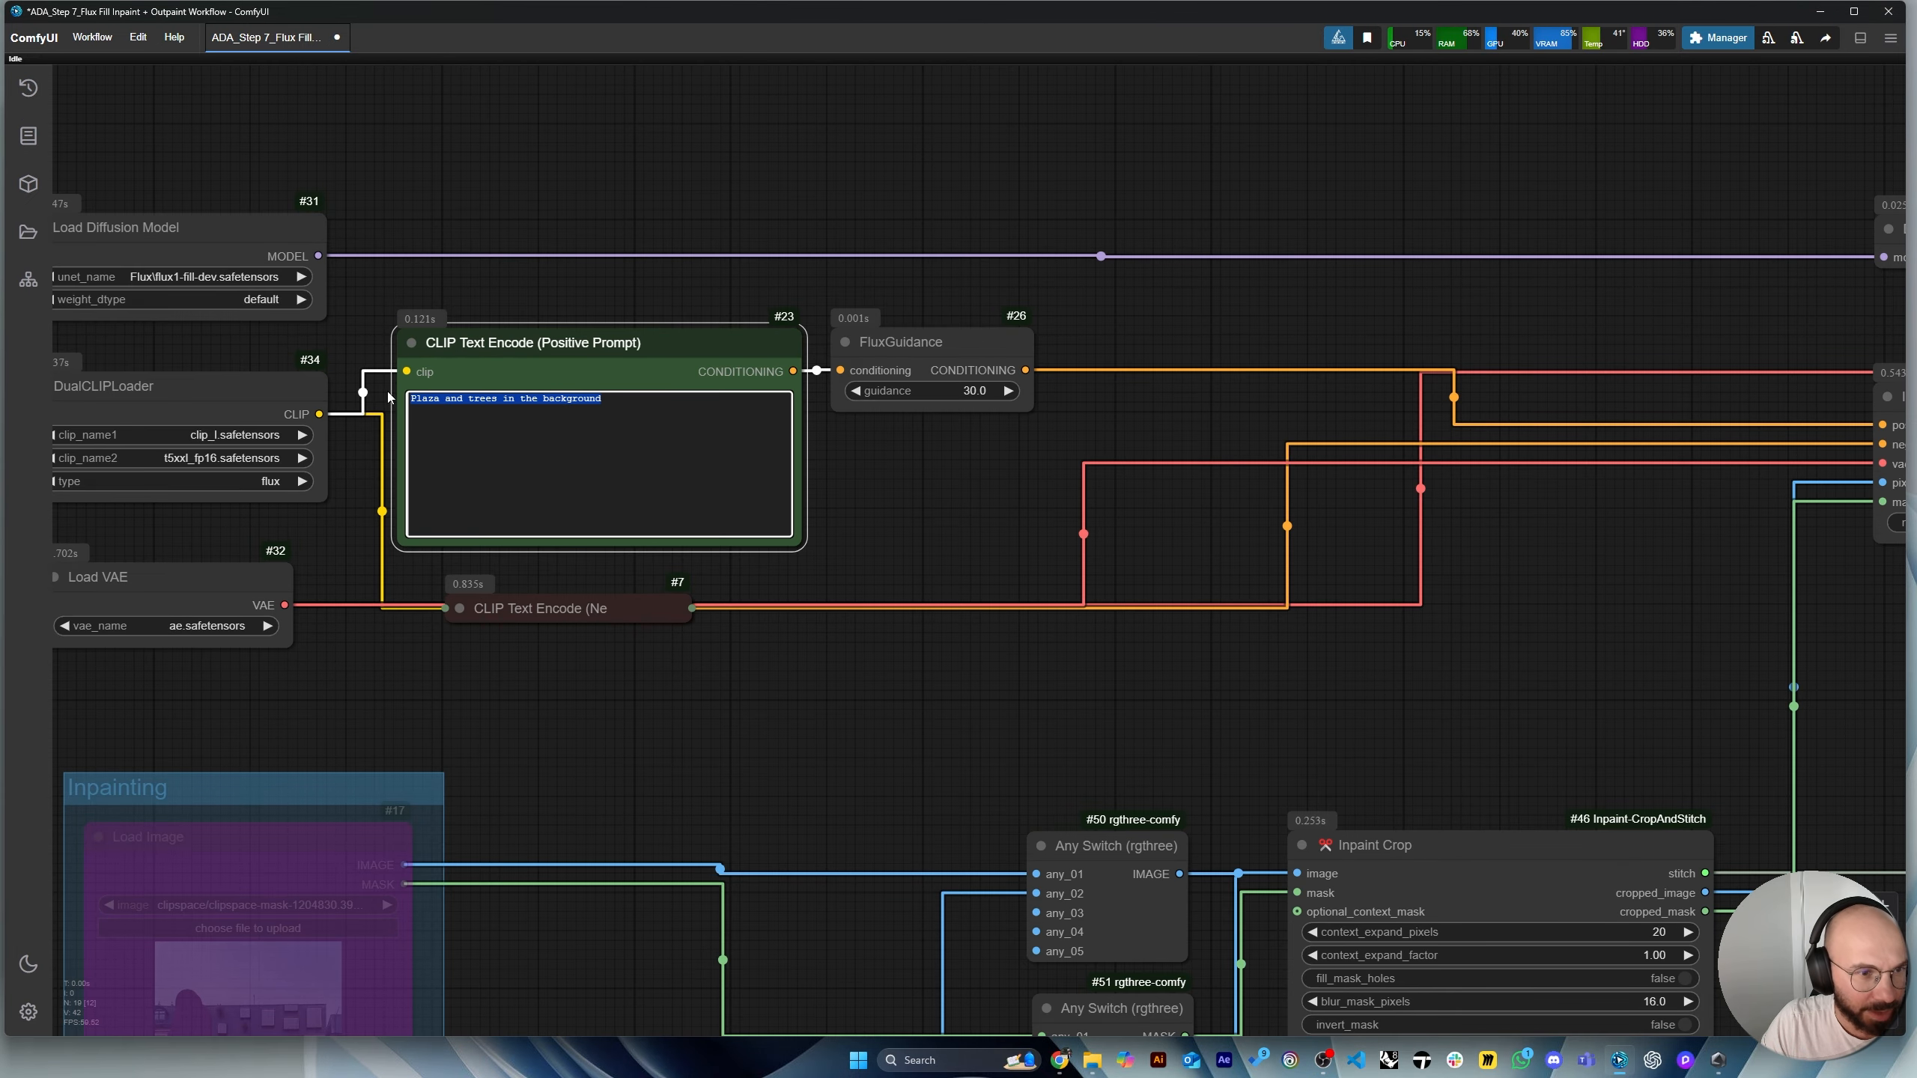
{"action": "scroll", "coordinate": [519, 333], "scroll_direction": "down", "scroll_amount": 5}
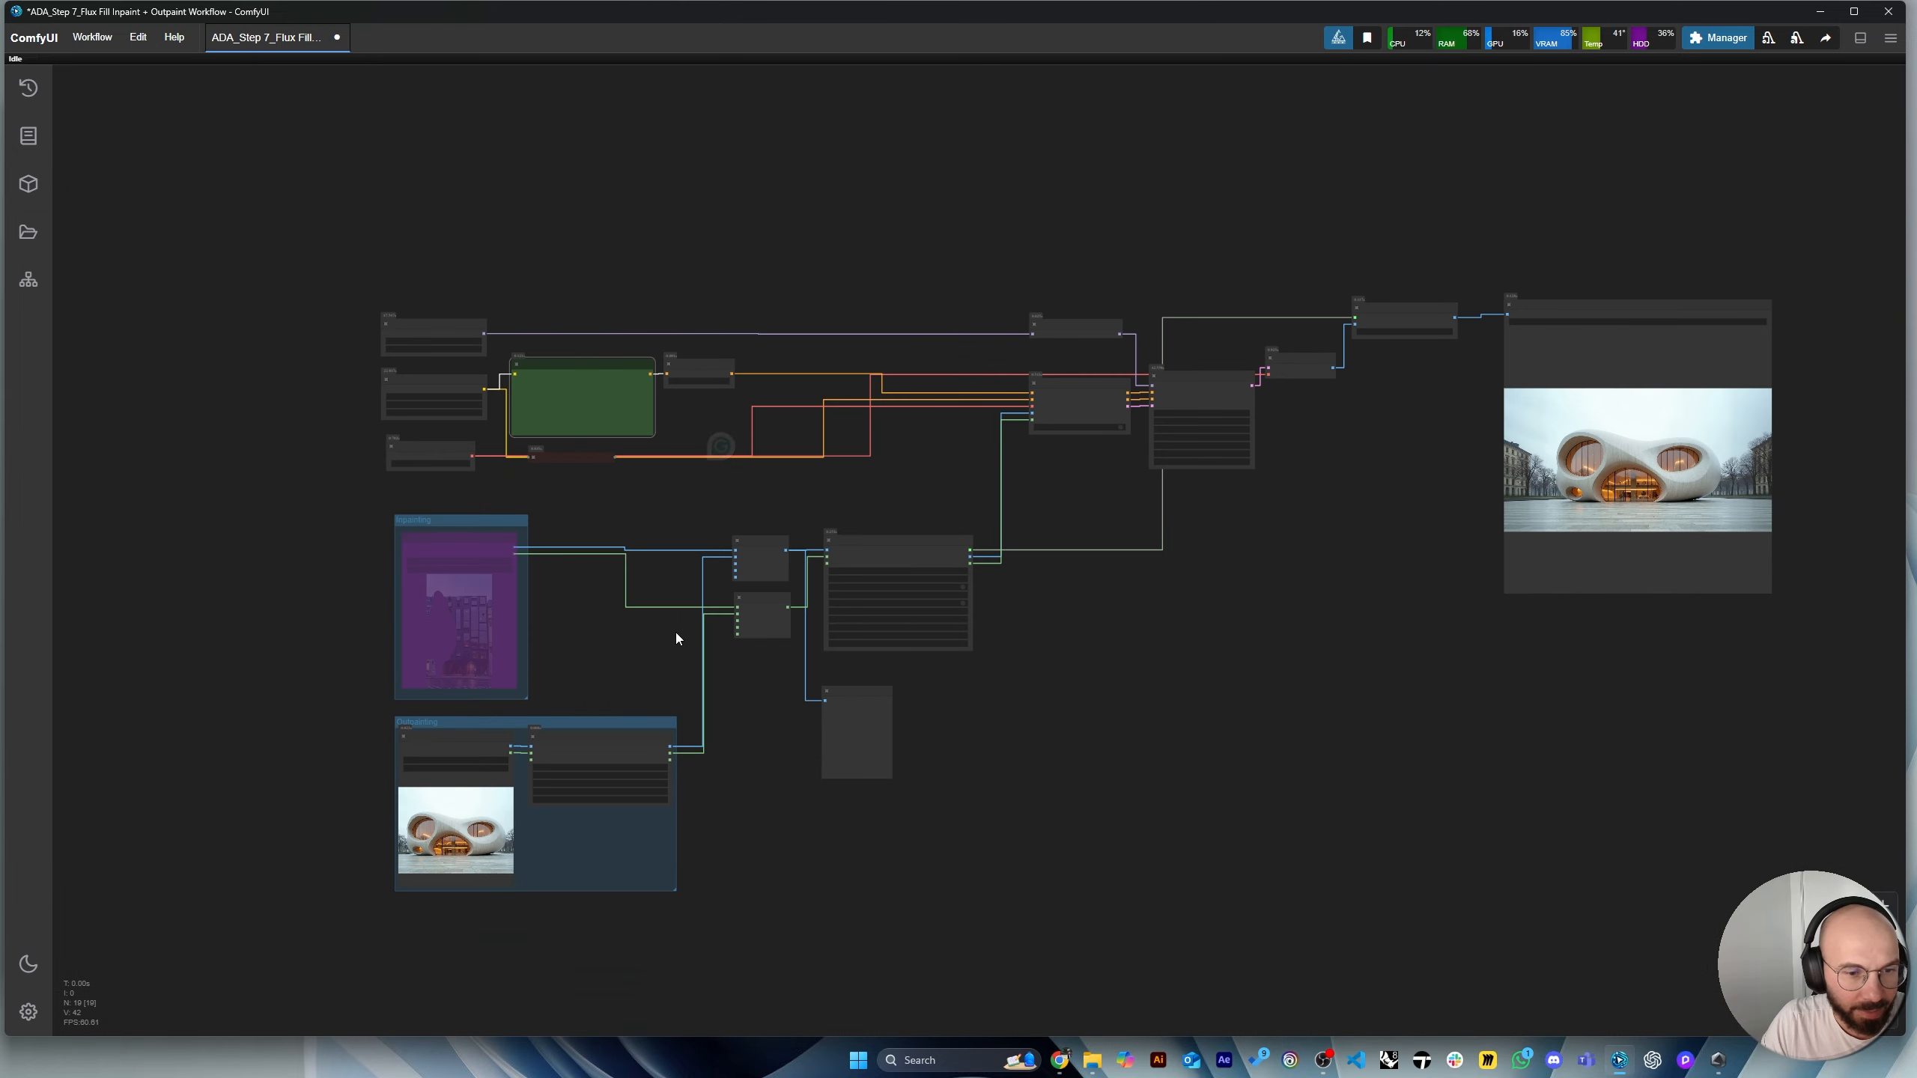
{"action": "scroll", "coordinate": [792, 806], "scroll_direction": "up", "scroll_amount": 2}
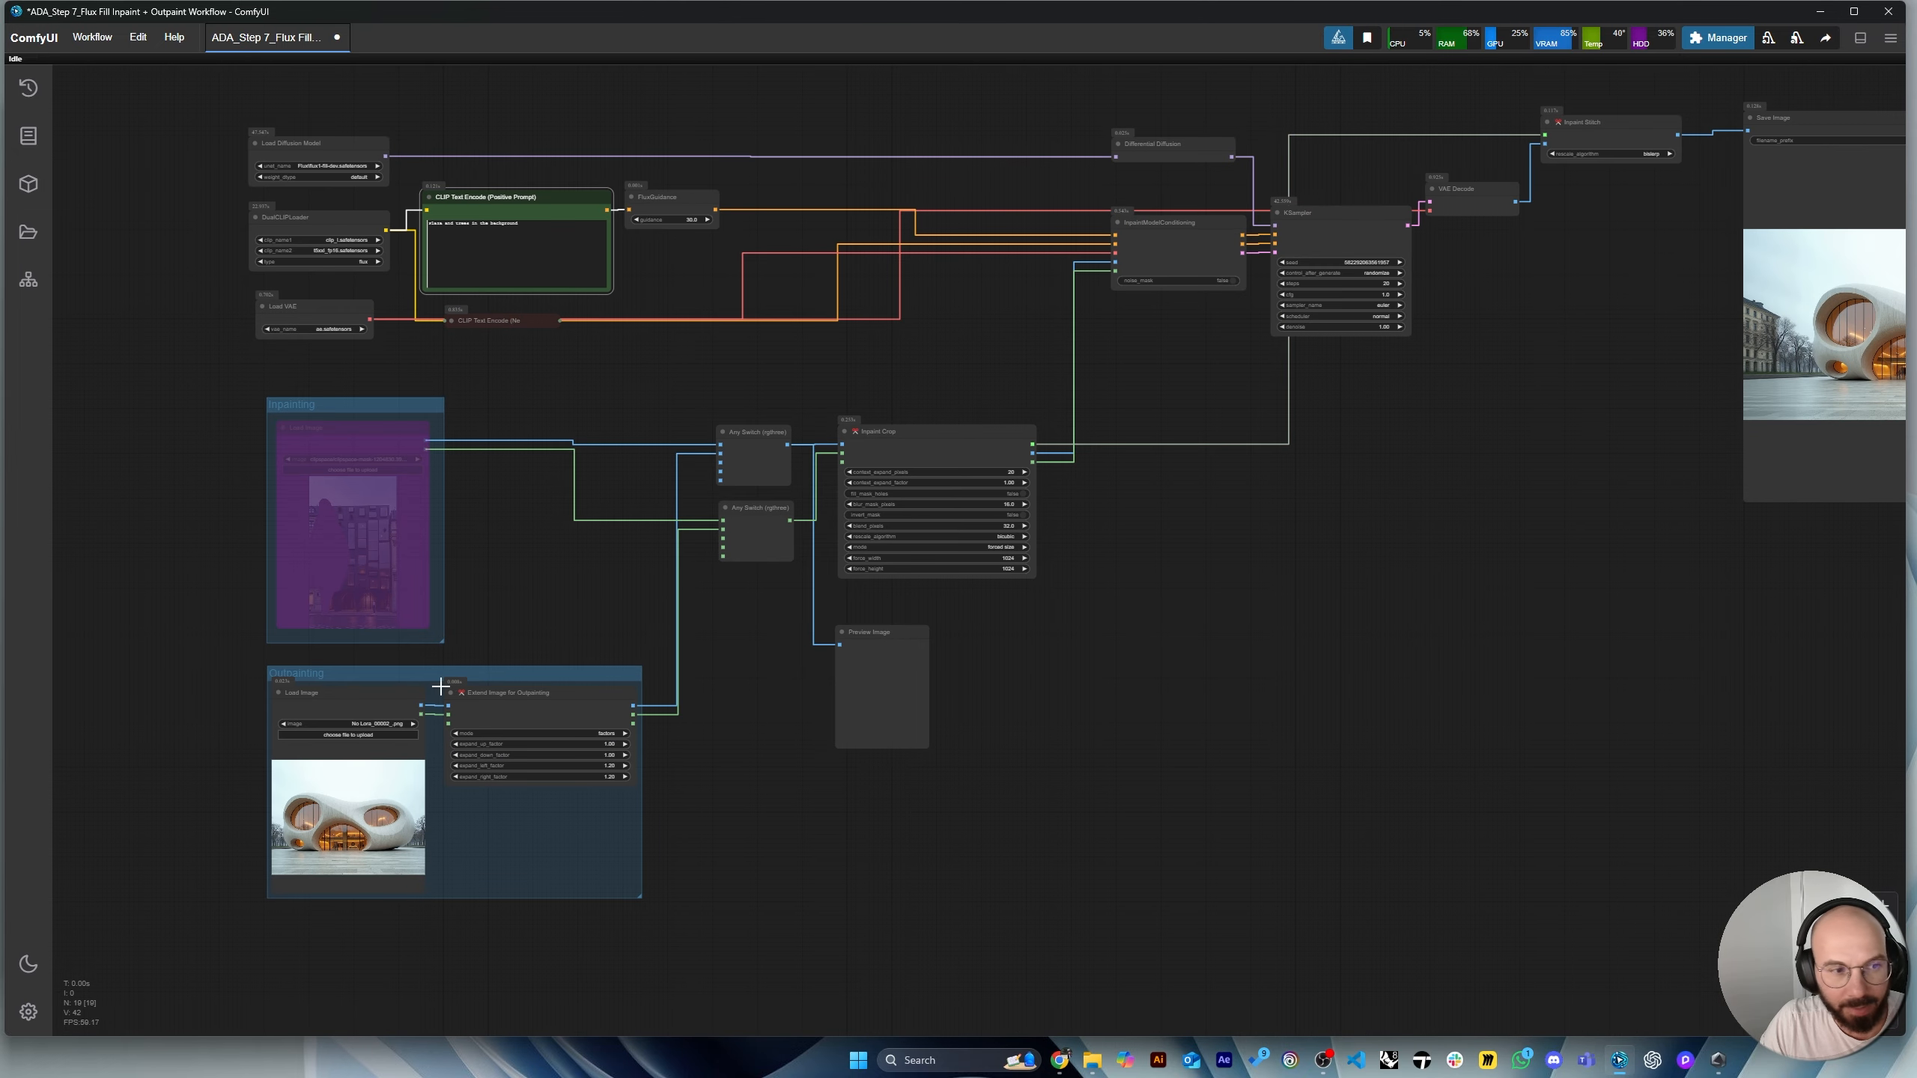
Inspect the newly generated outpainting in the Save Image node, focusing on the trees and plaza at both sides.
{"action": "scroll", "coordinate": [1436, 572], "scroll_direction": "down", "scroll_amount": 2}
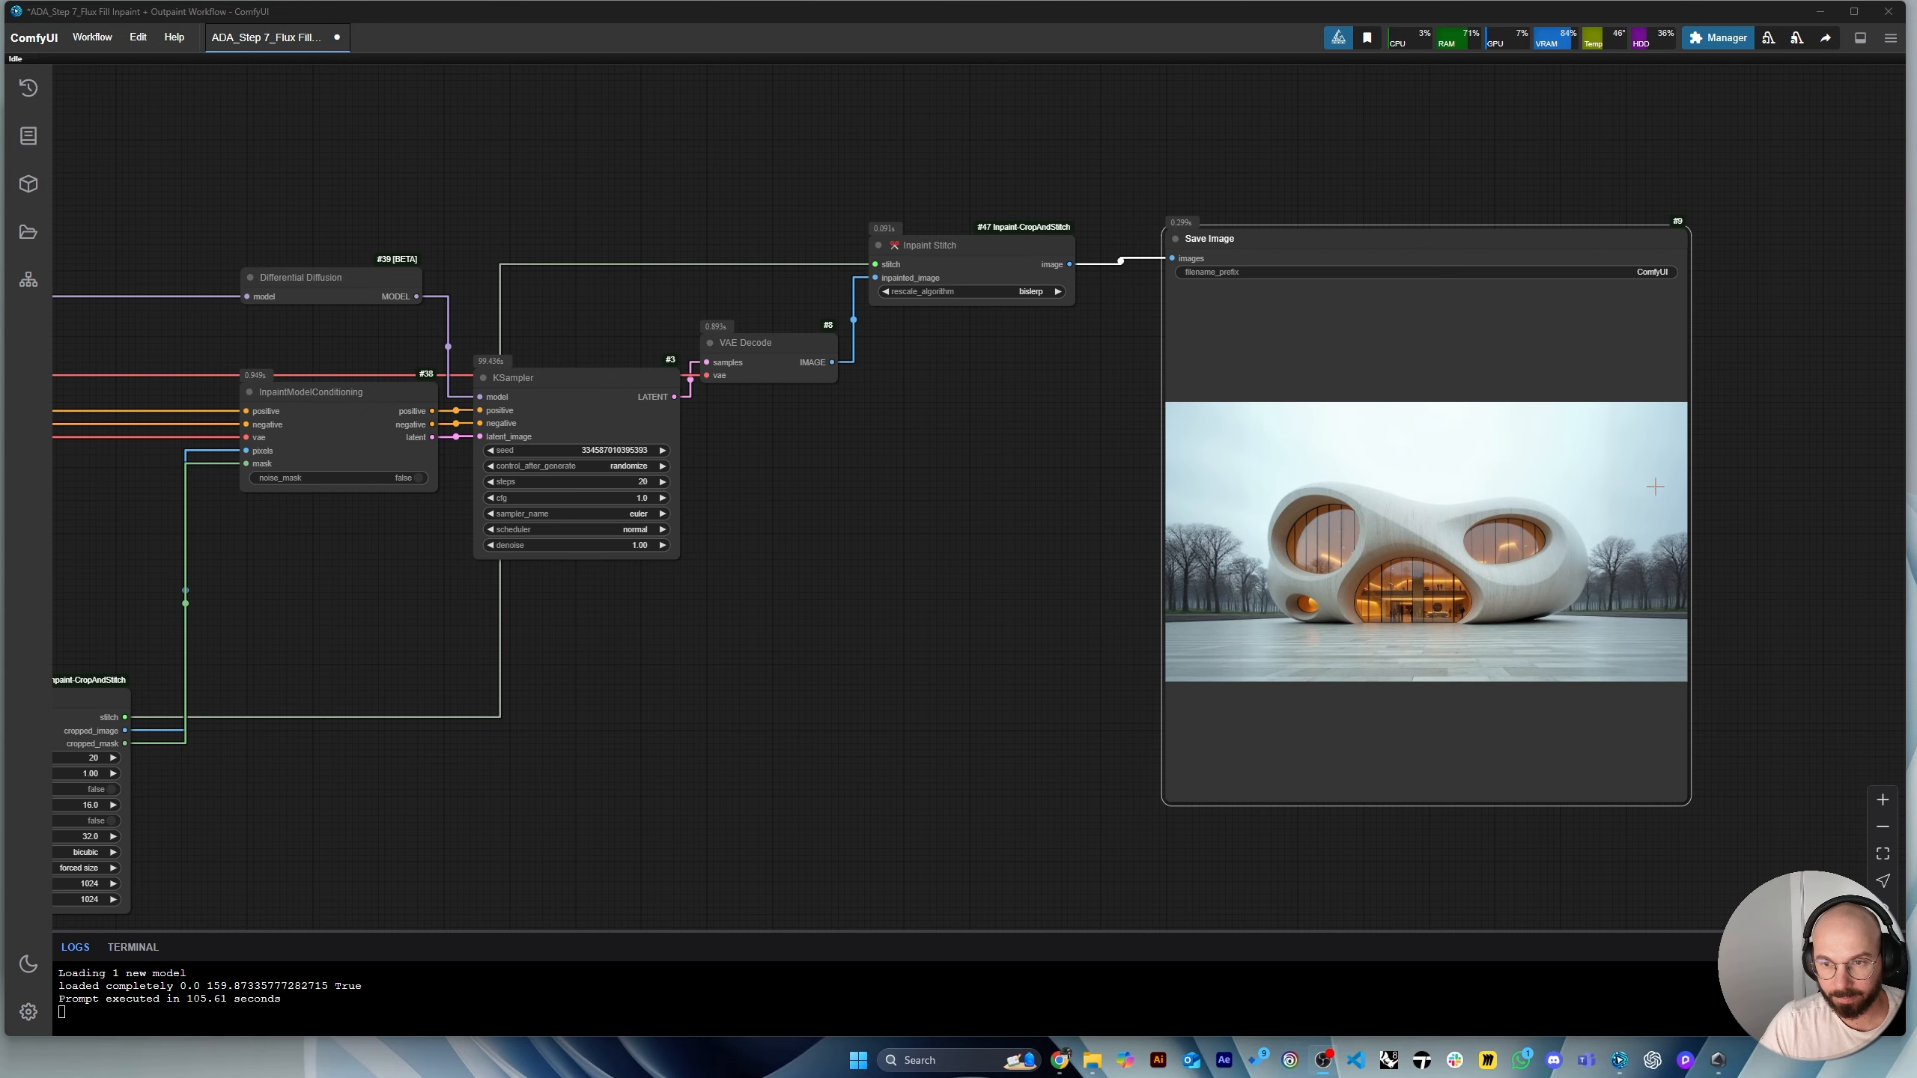
{"action": "scroll", "coordinate": [1673, 484], "scroll_direction": "down", "scroll_amount": 2}
{"action": "scroll", "coordinate": [1704, 429], "scroll_direction": "up", "scroll_amount": 2}
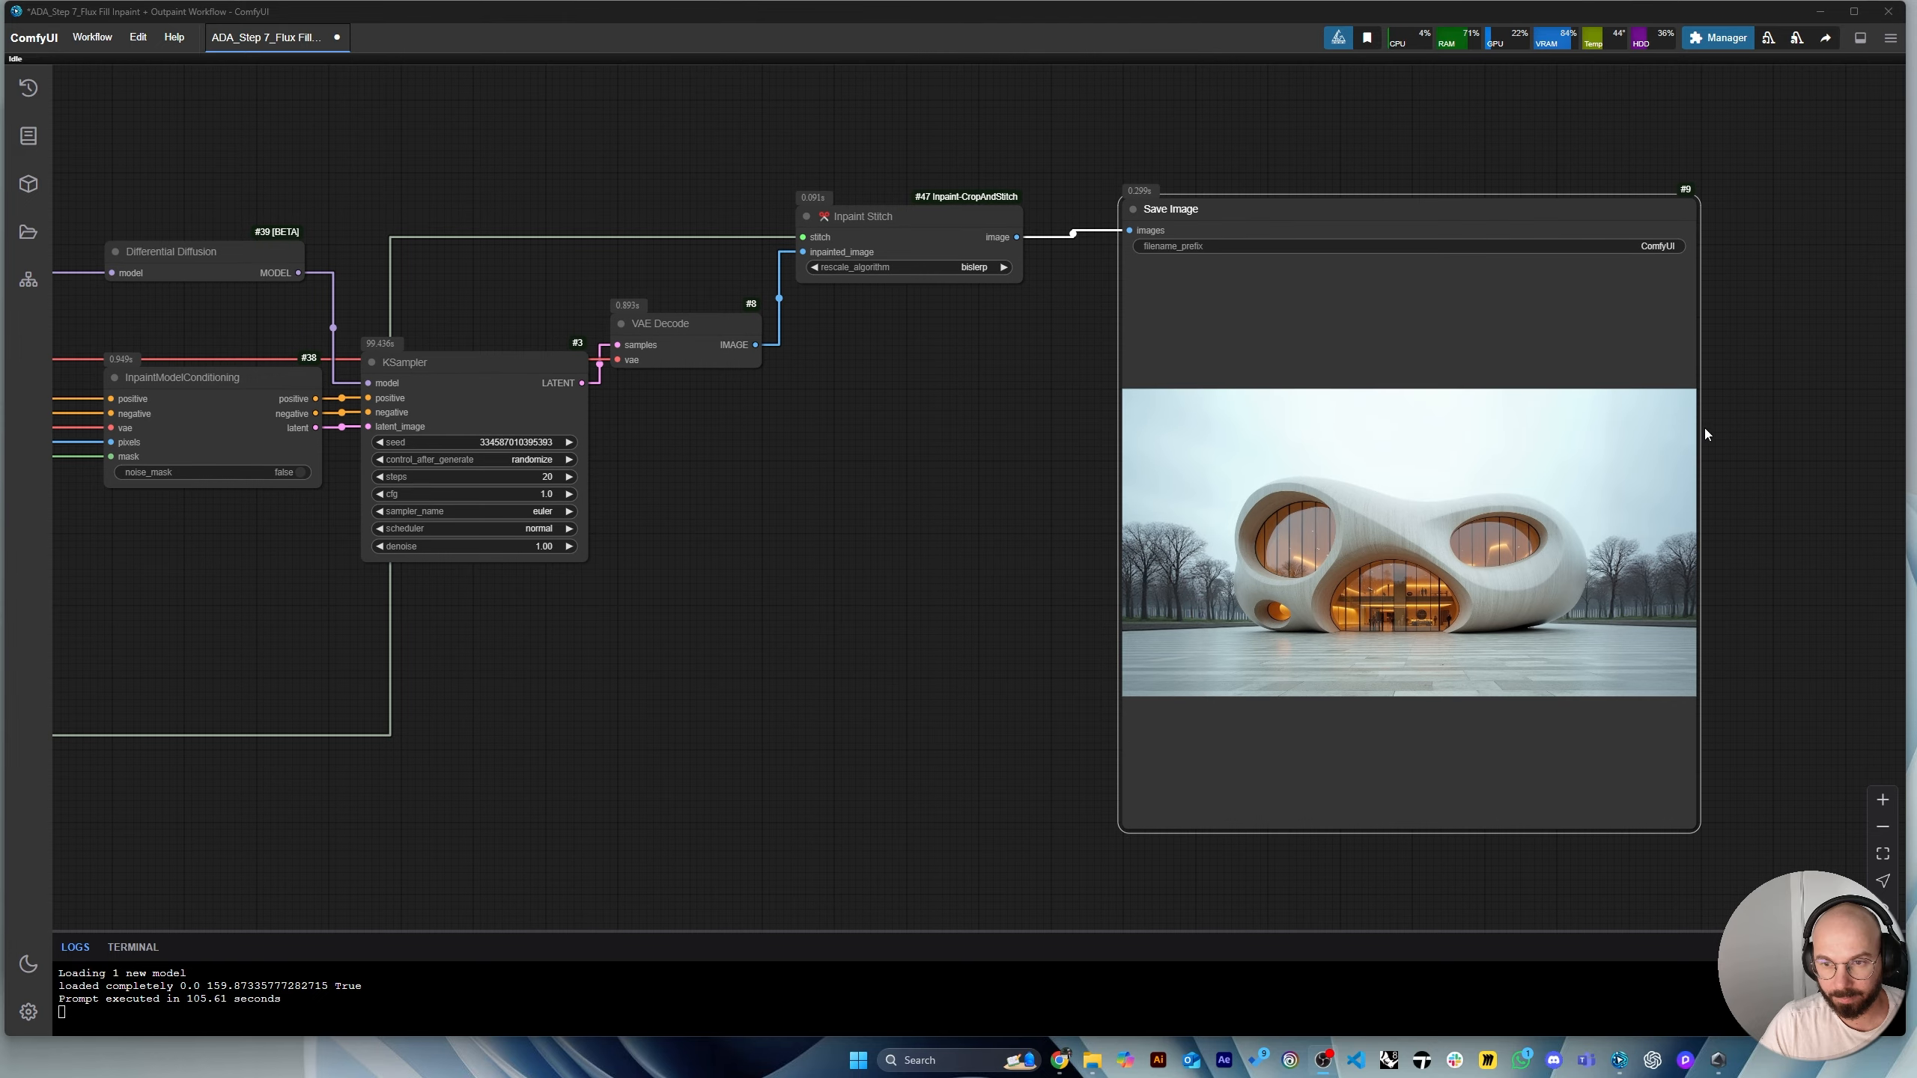
{"action": "scroll", "coordinate": [1675, 590], "scroll_direction": "up", "scroll_amount": 3}
{"action": "scroll", "coordinate": [1674, 590], "scroll_direction": "up", "scroll_amount": 2}
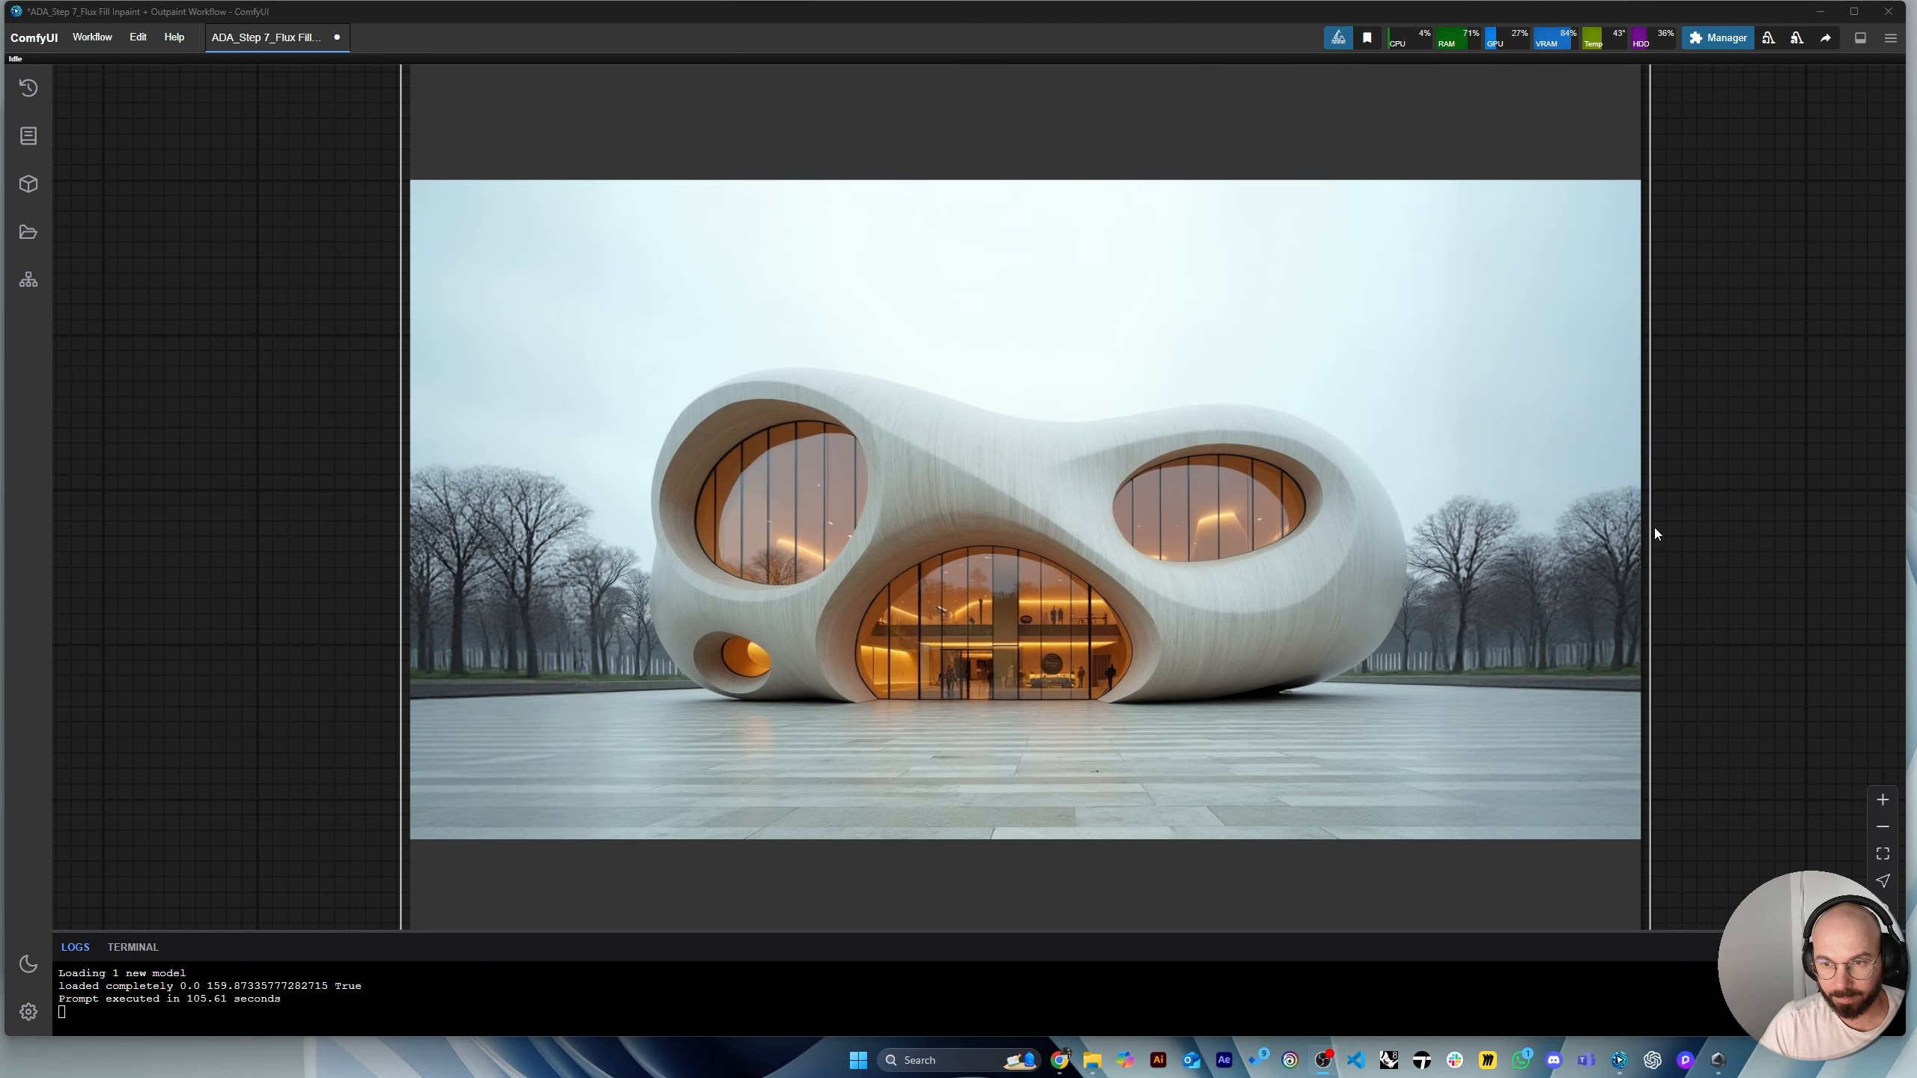
{"action": "scroll", "coordinate": [1653, 533], "scroll_direction": "down", "scroll_amount": 5}
{"action": "scroll", "coordinate": [1067, 564], "scroll_direction": "up", "scroll_amount": 3}
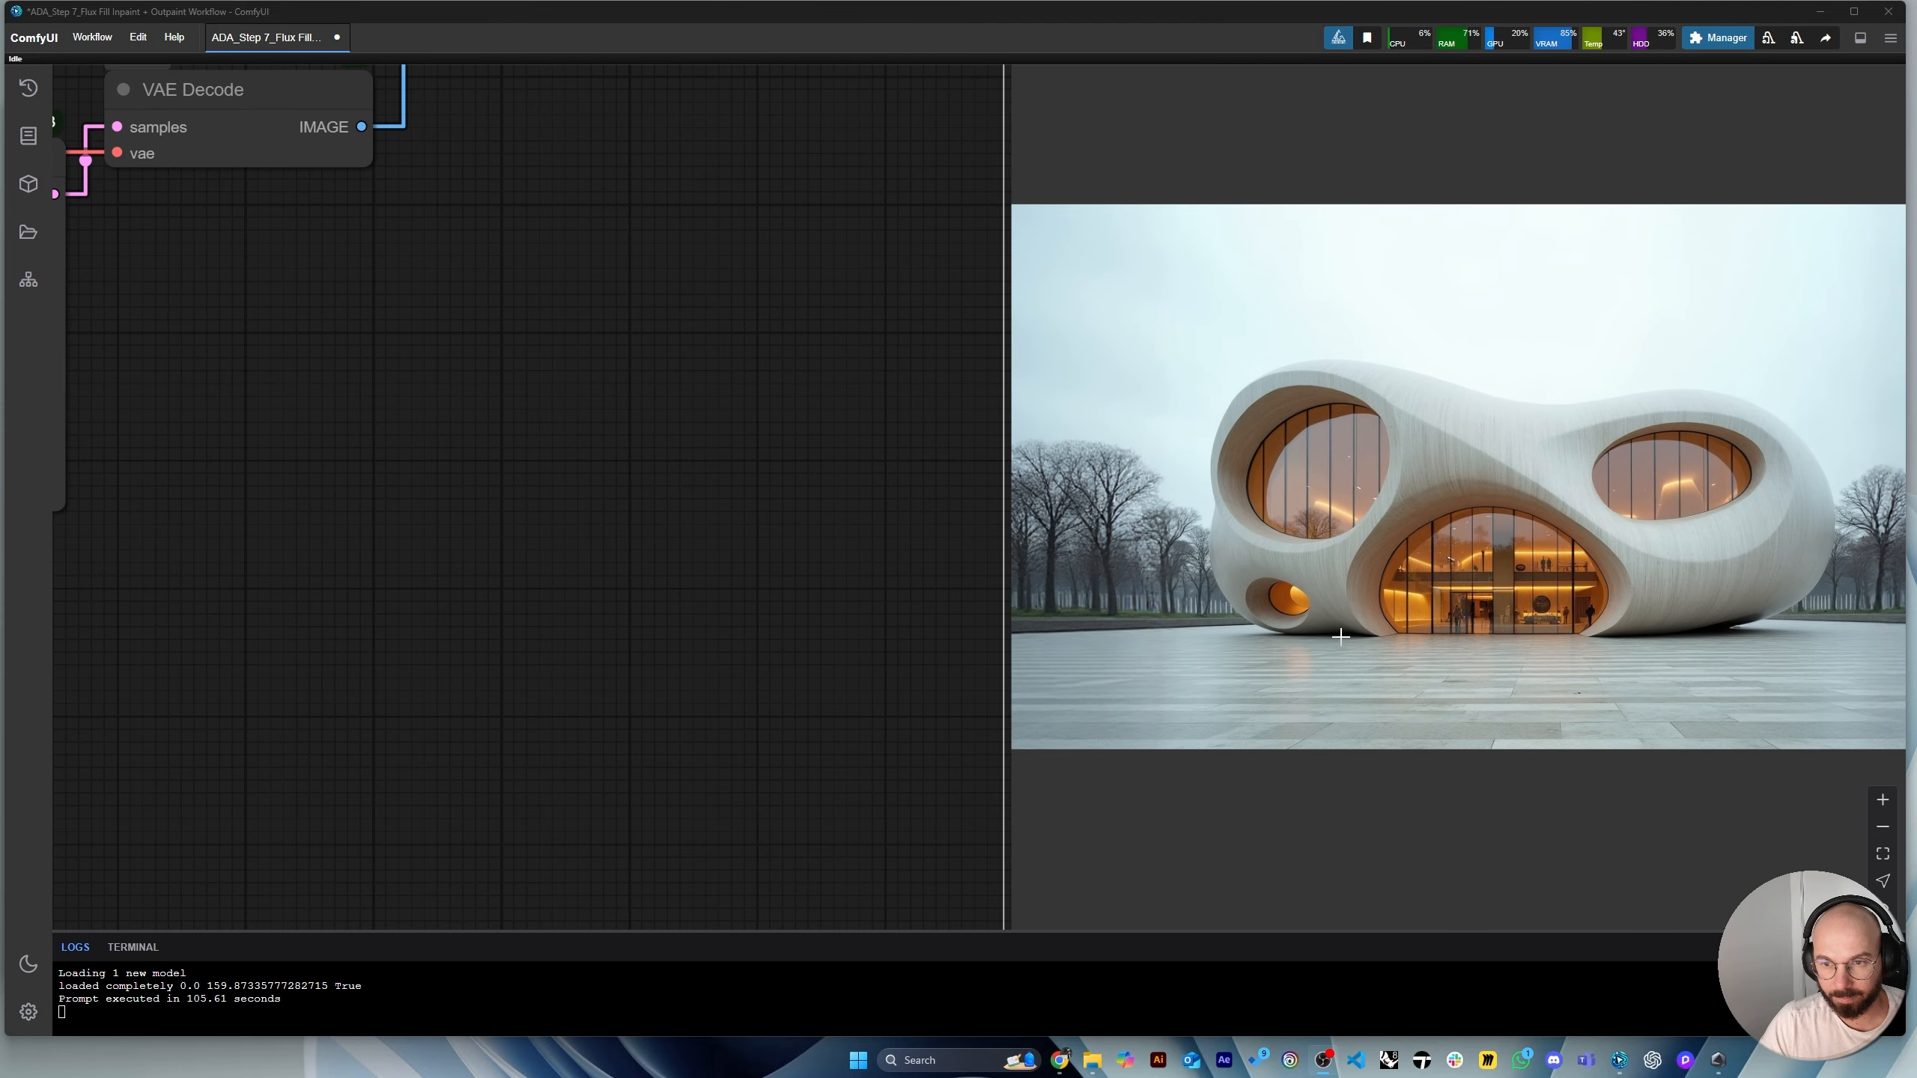
Compare the Outpainting group's source image with the new Save Image result and review the complete workflow layout.
{"action": "scroll", "coordinate": [1138, 724], "scroll_direction": "down", "scroll_amount": 15}
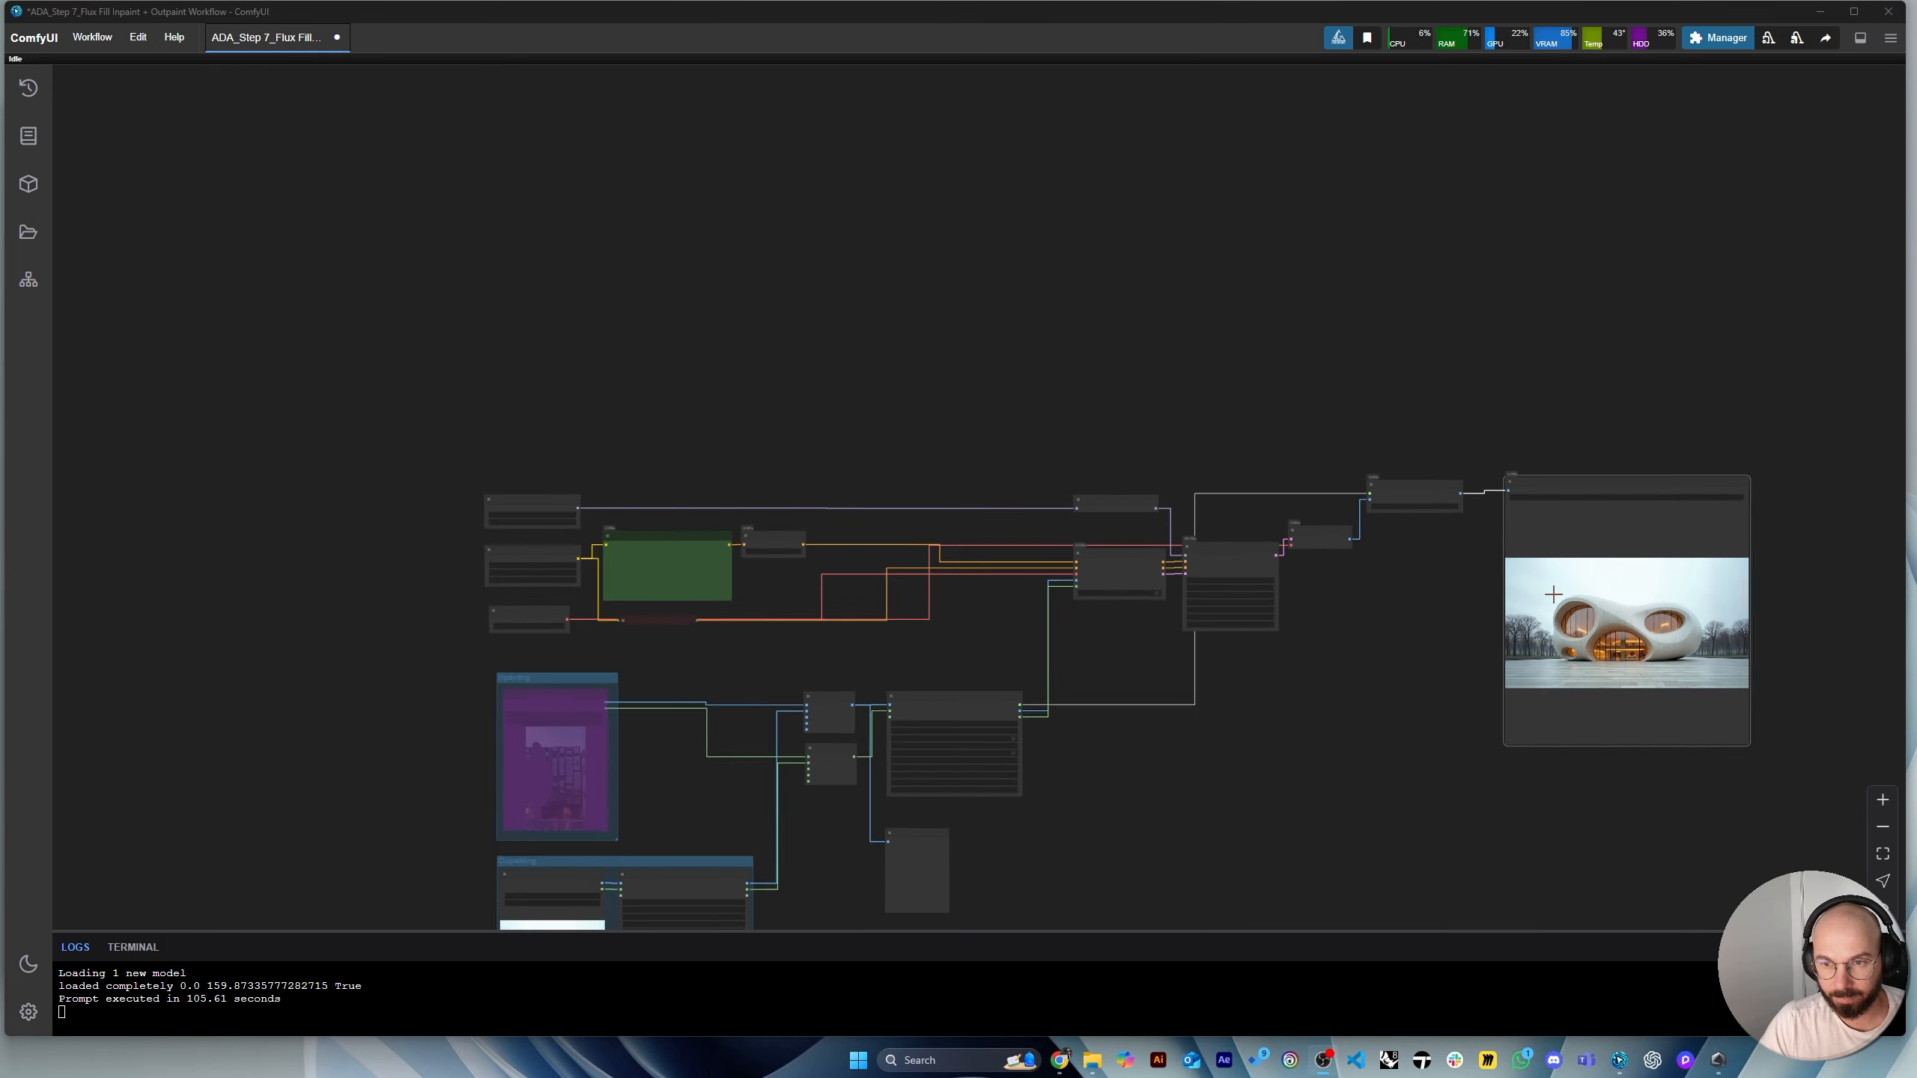
{"action": "scroll", "coordinate": [613, 872], "scroll_direction": "up", "scroll_amount": 15}
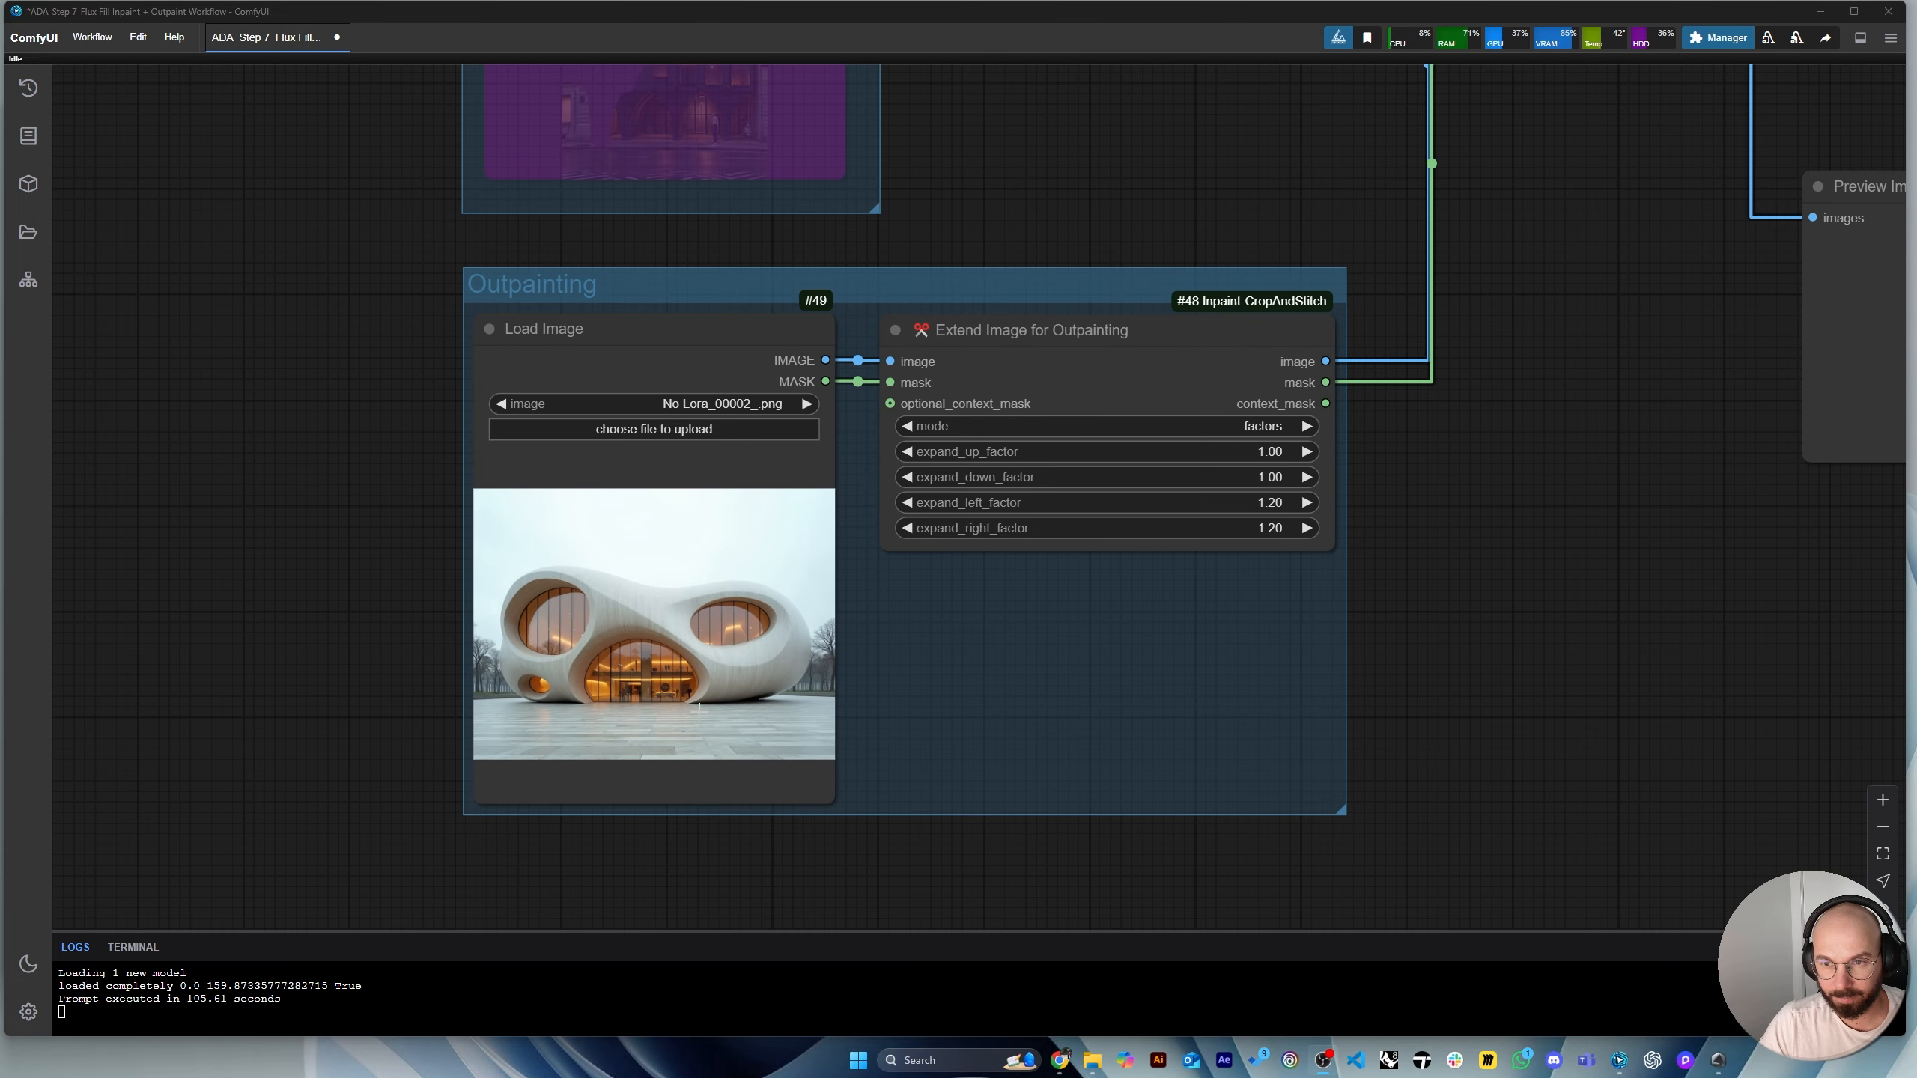
{"action": "scroll", "coordinate": [585, 674], "scroll_direction": "down", "scroll_amount": 6}
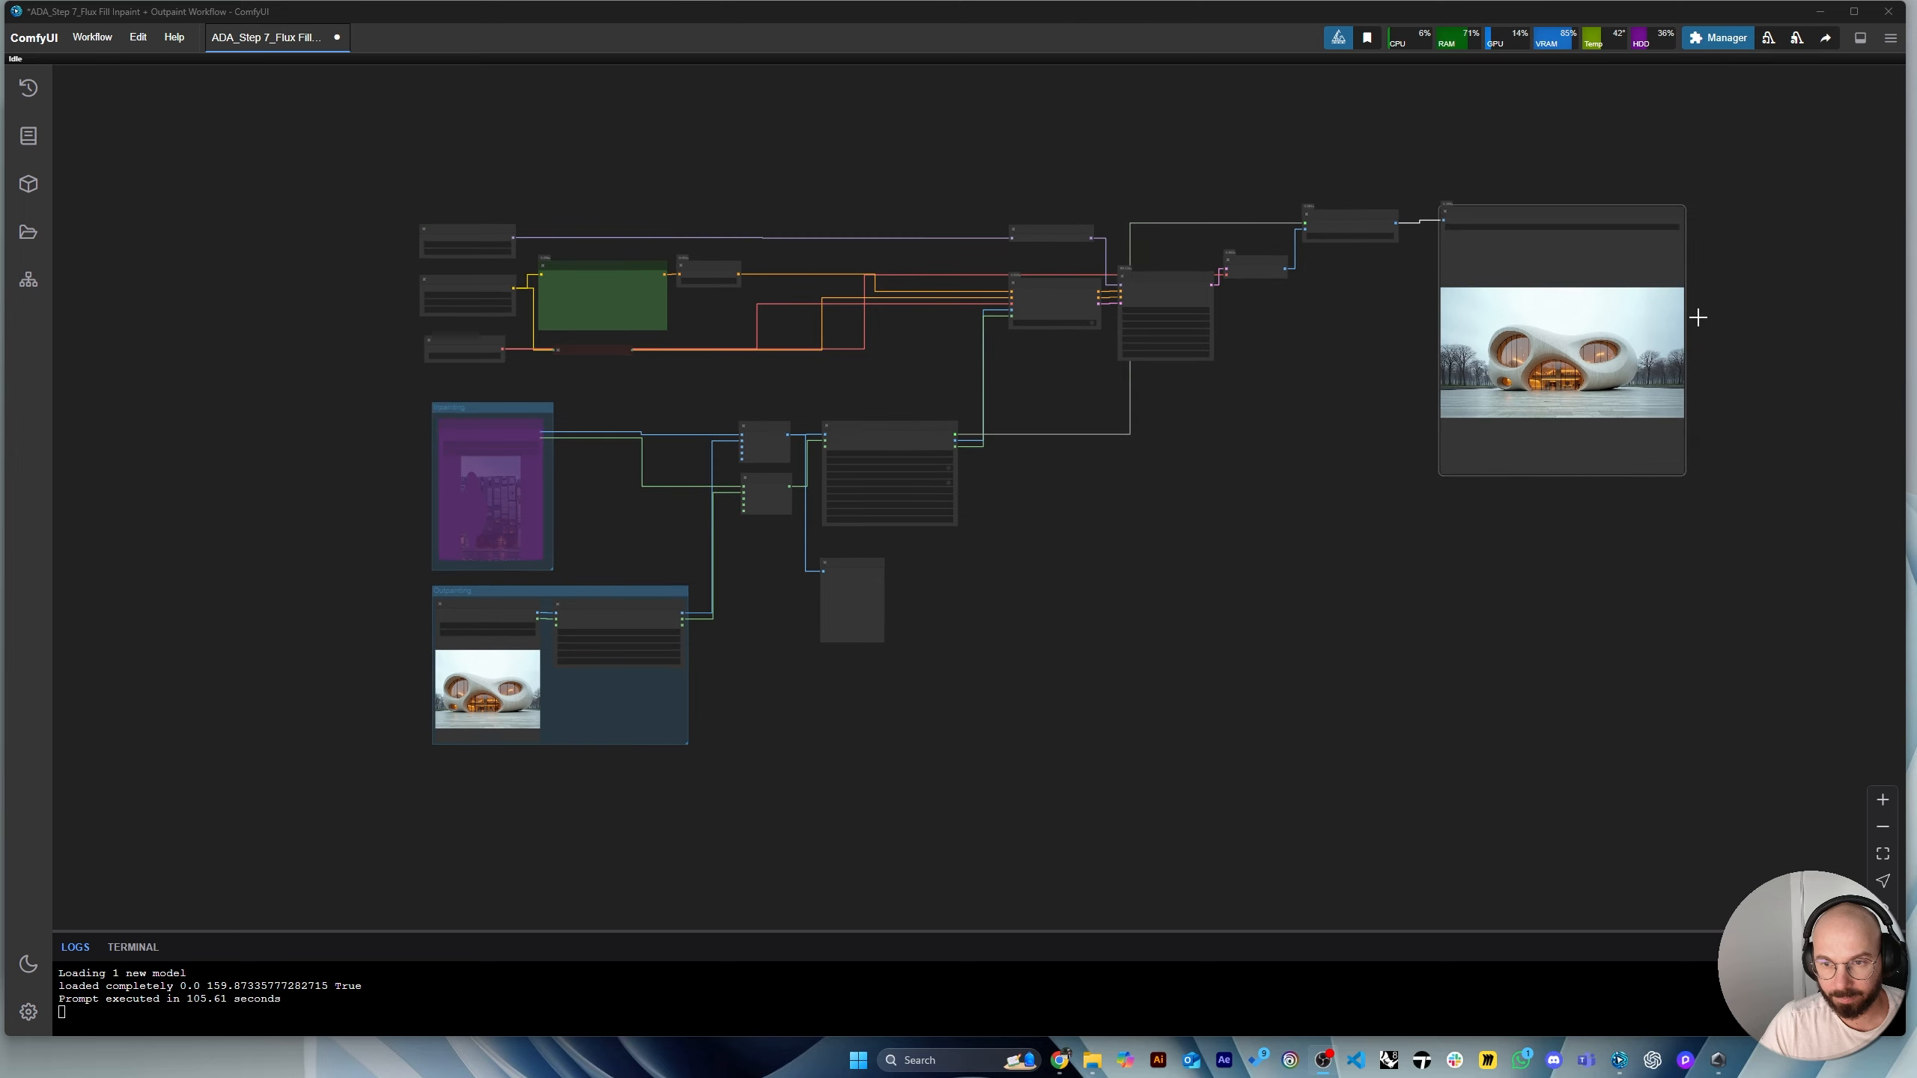
{"action": "scroll", "coordinate": [1706, 287], "scroll_direction": "up", "scroll_amount": 5}
{"action": "scroll", "coordinate": [1712, 282], "scroll_direction": "up", "scroll_amount": 4}
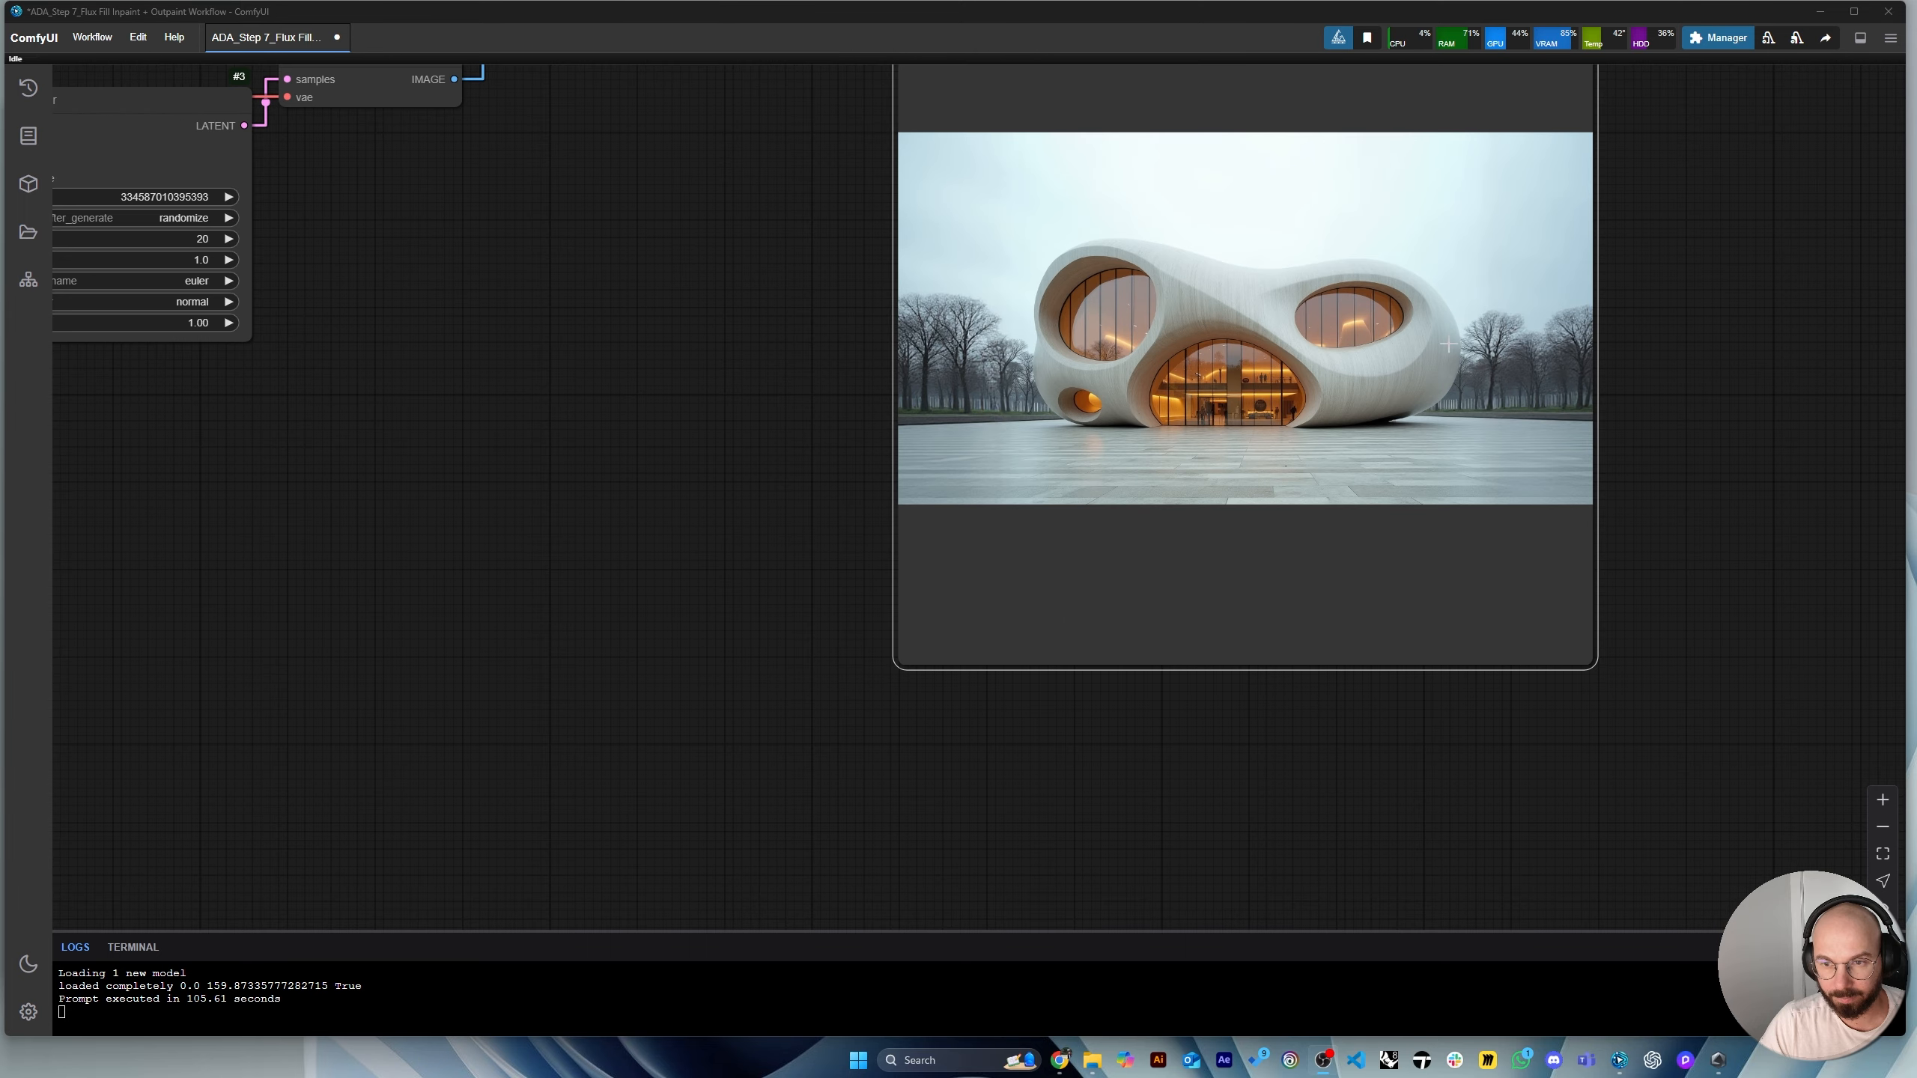
{"action": "scroll", "coordinate": [1469, 477], "scroll_direction": "up", "scroll_amount": 3}
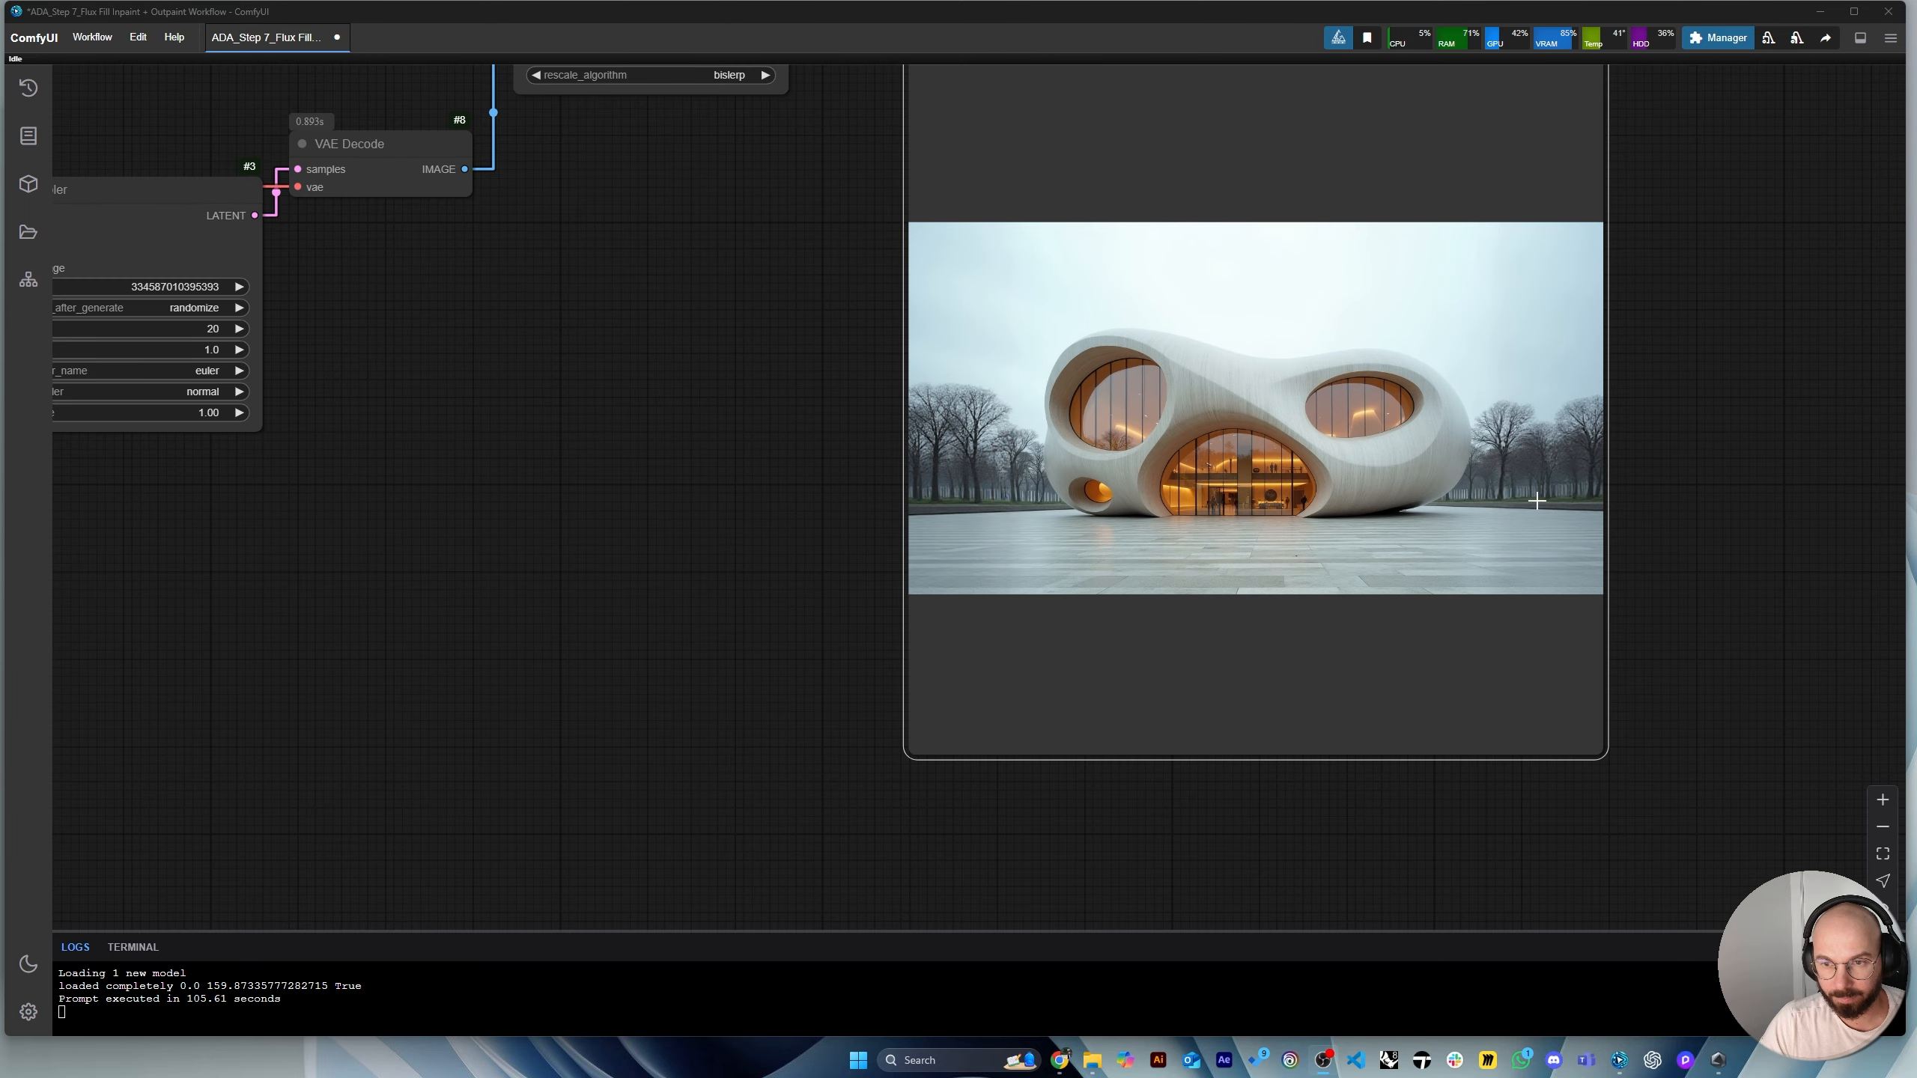
{"action": "scroll", "coordinate": [1604, 444], "scroll_direction": "down", "scroll_amount": 4}
{"action": "scroll", "coordinate": [1605, 246], "scroll_direction": "down", "scroll_amount": 8}
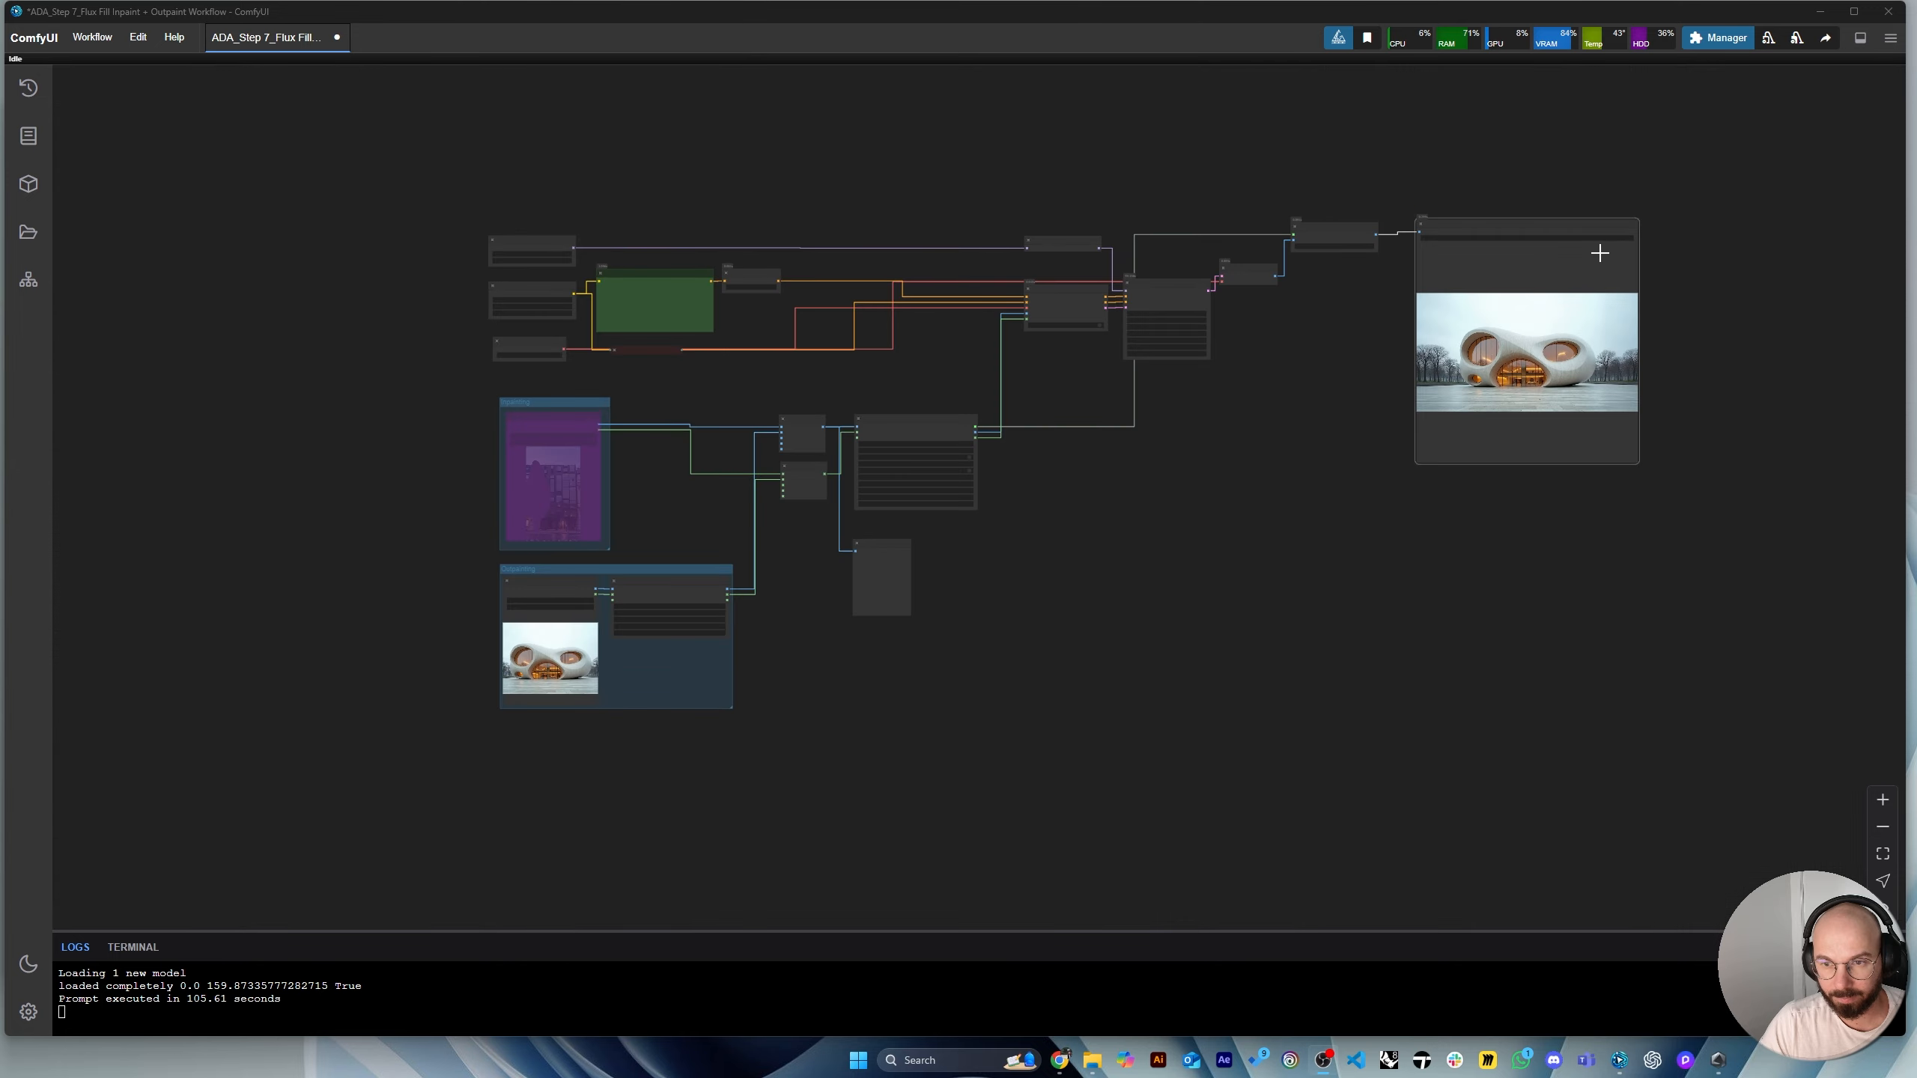
{"action": "scroll", "coordinate": [1451, 346], "scroll_direction": "up", "scroll_amount": 2}
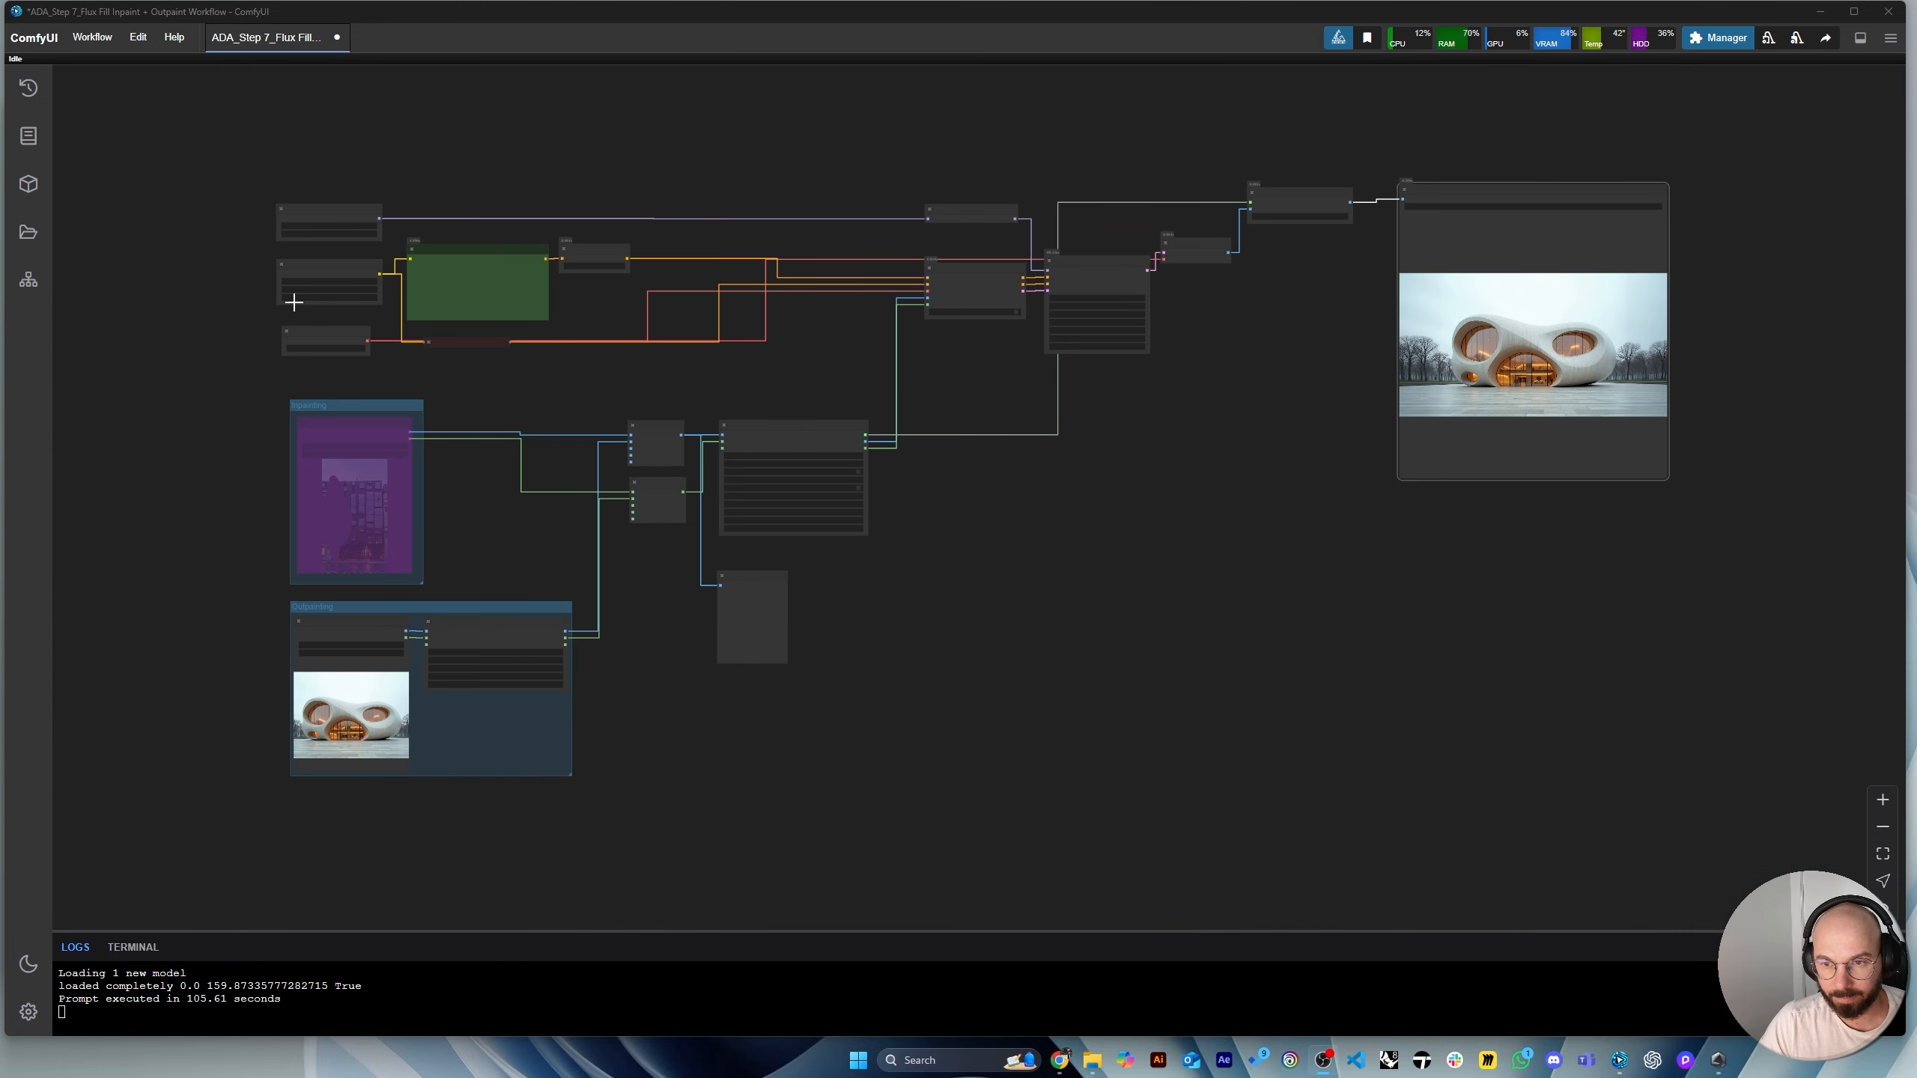
{"action": "scroll", "coordinate": [536, 564], "scroll_direction": "up", "scroll_amount": 2}
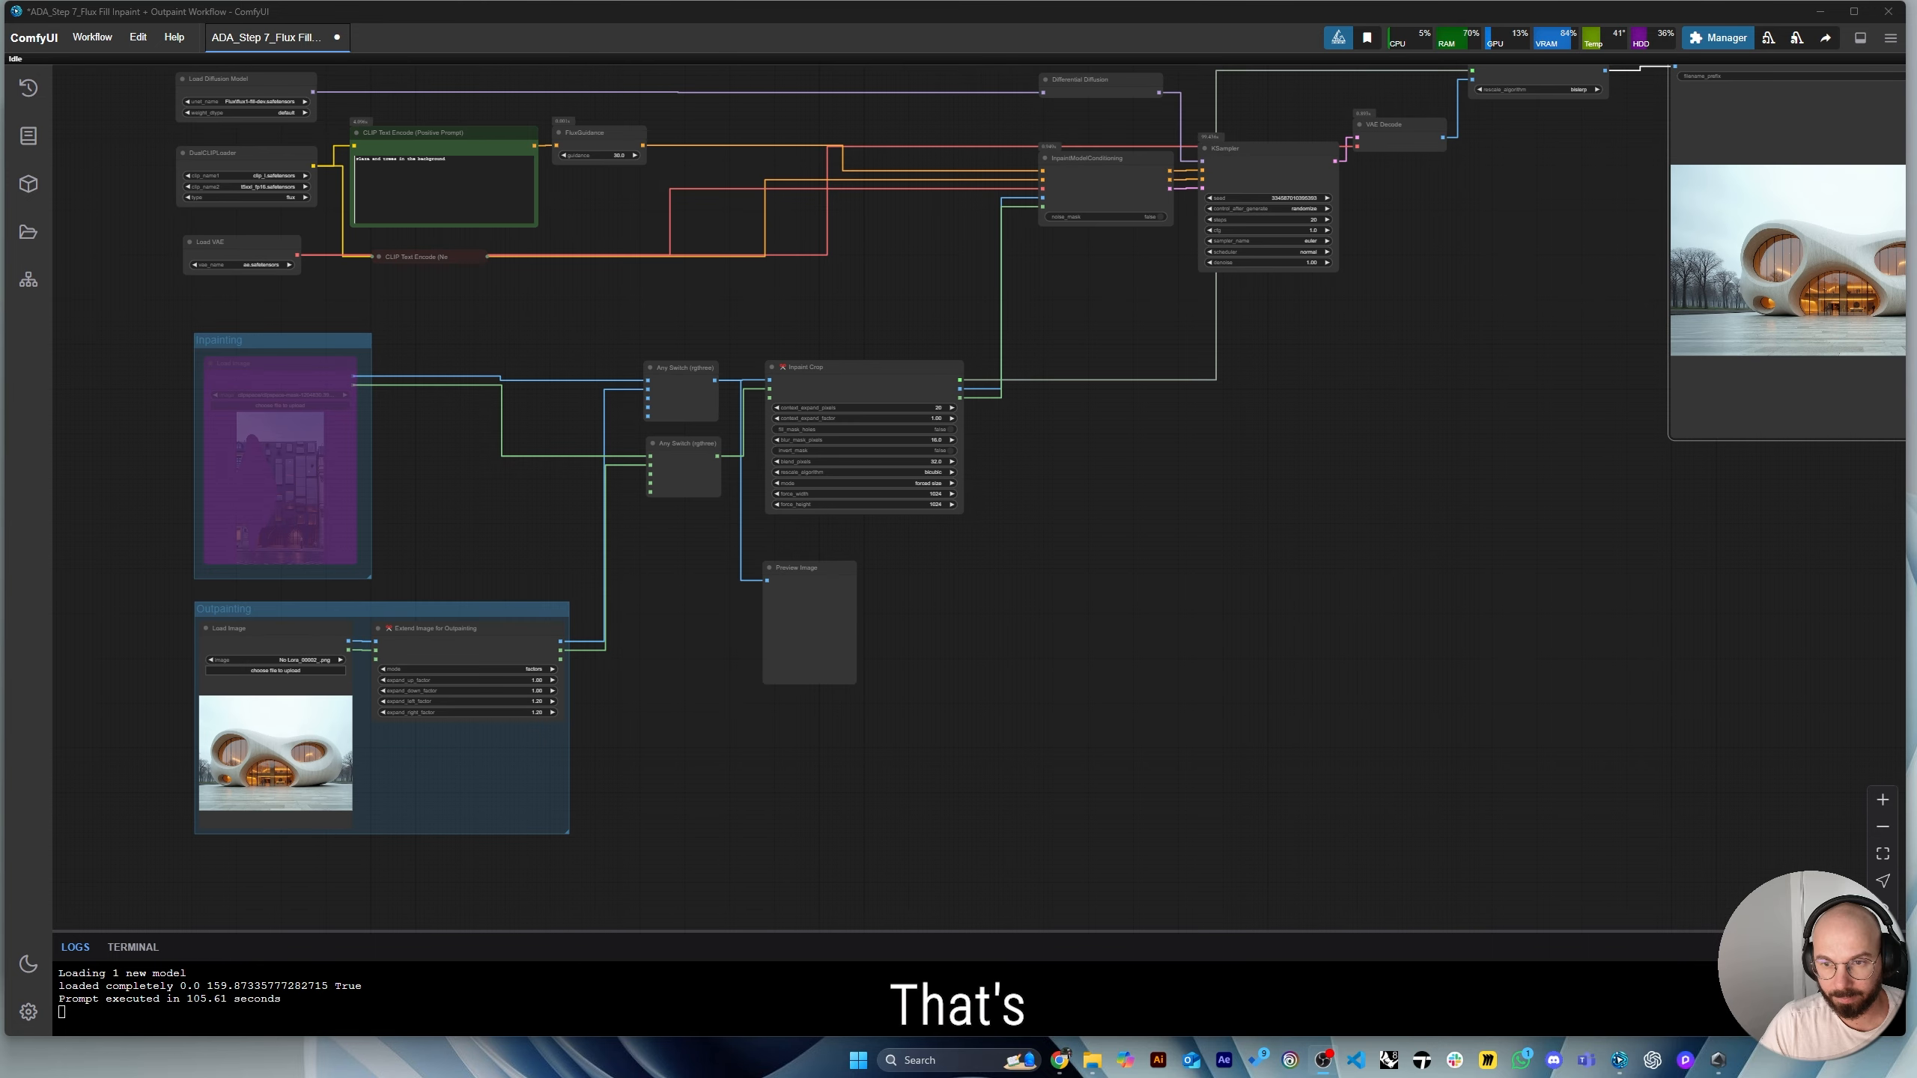